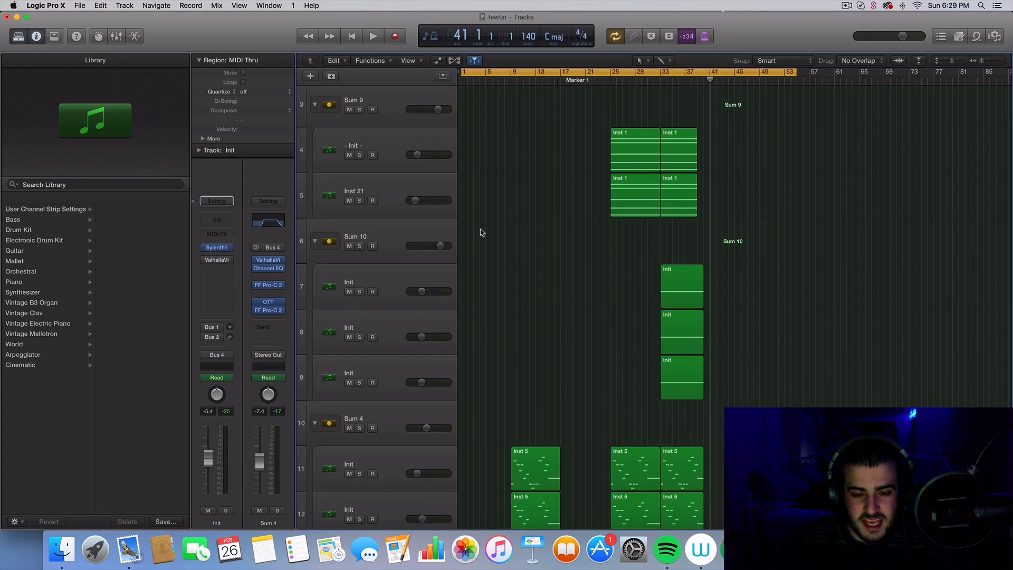
- Look through the arrangement's tracks, from the synth stacks down to the vocal chop and drum tracks
scroll(623, 268, "down", 15)
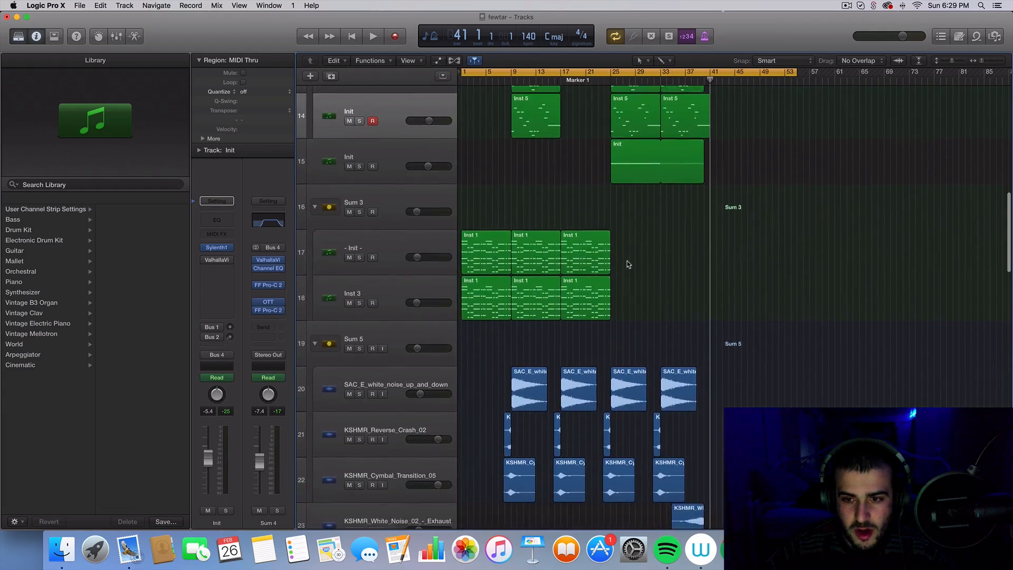
scroll(626, 267, "up", 6)
scroll(628, 263, "up", 3)
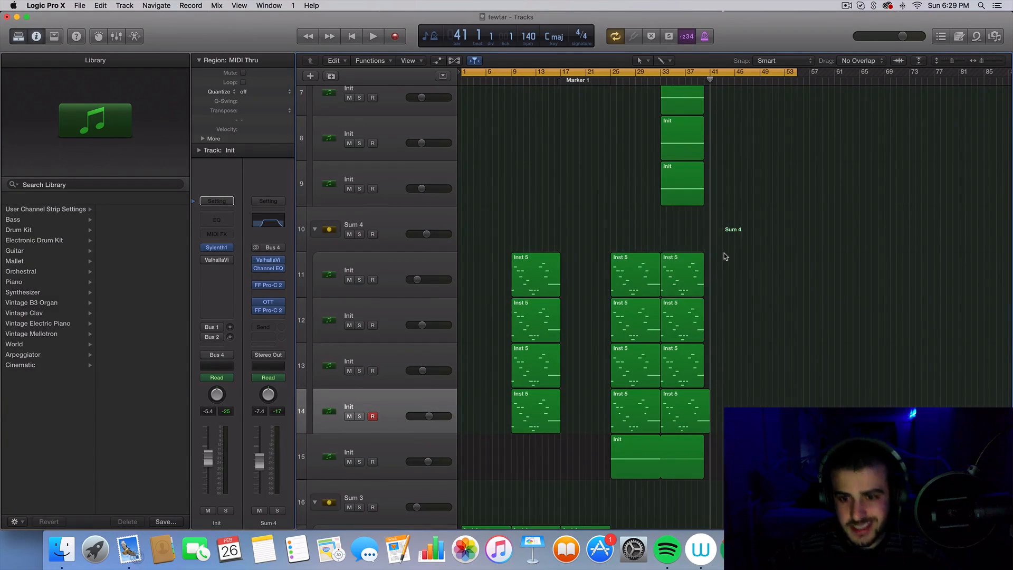
scroll(724, 252, "up", 15)
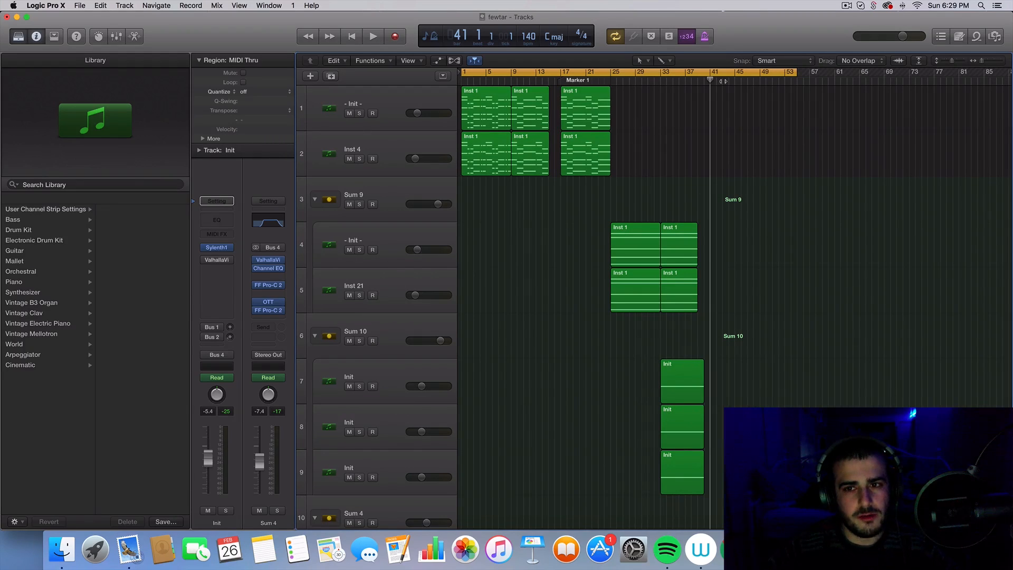
key("c")
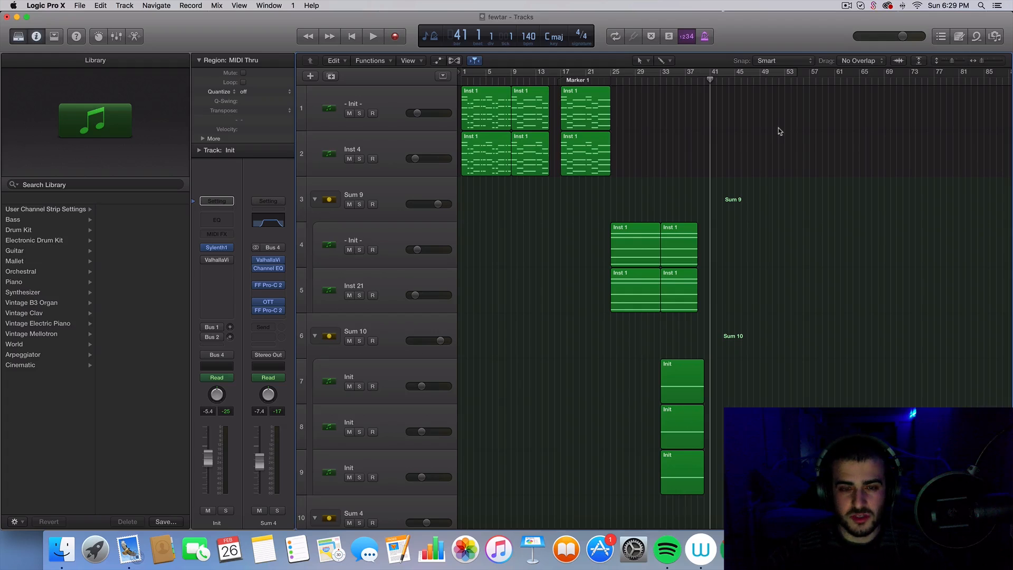
left_click(770, 69)
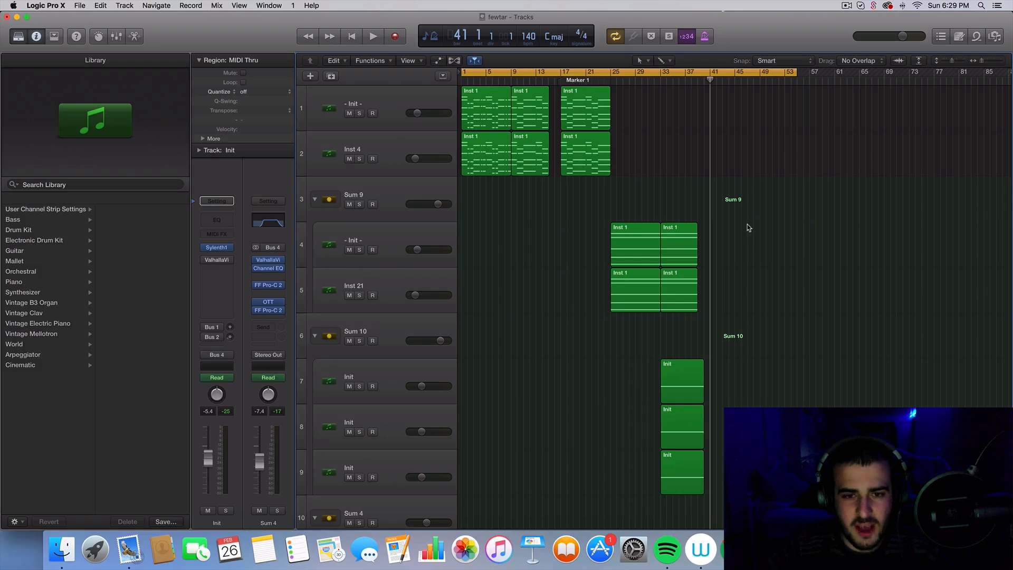
scroll(747, 224, "down", 10)
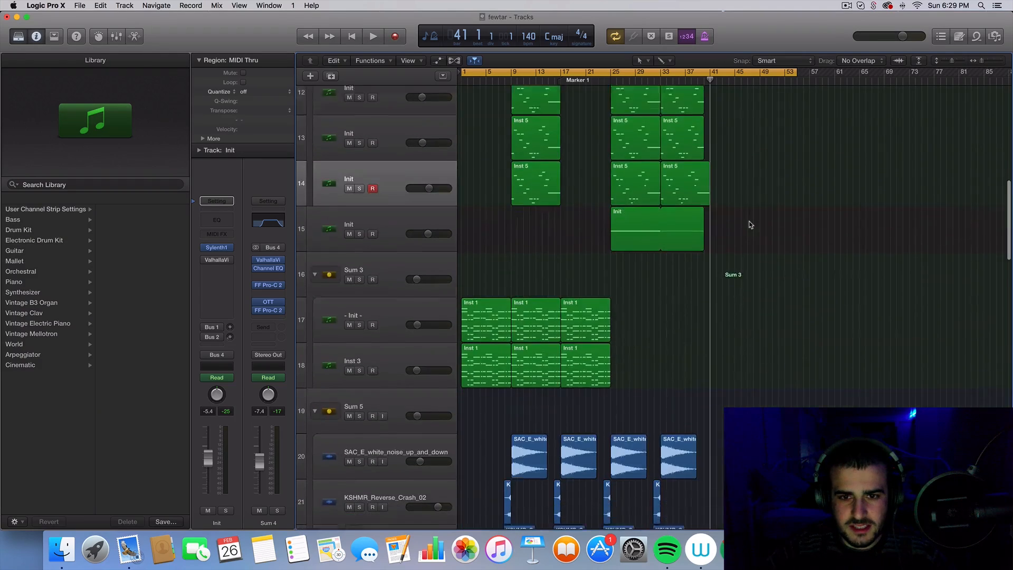
scroll(750, 225, "down", 20)
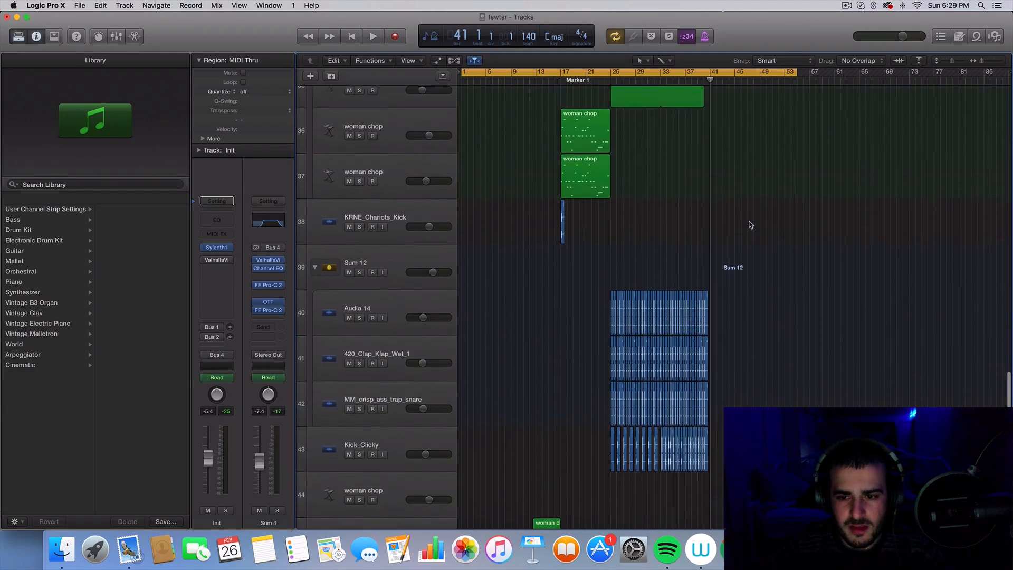
- Play the song from the beginning and stop at about bar 27
key("Return")
key("space")
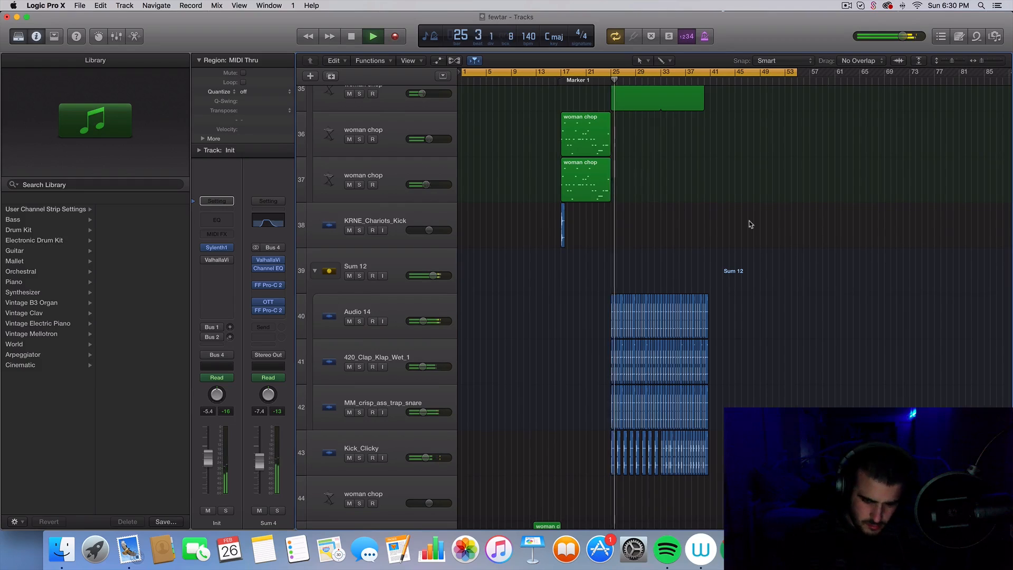
scroll(758, 214, "up", 20)
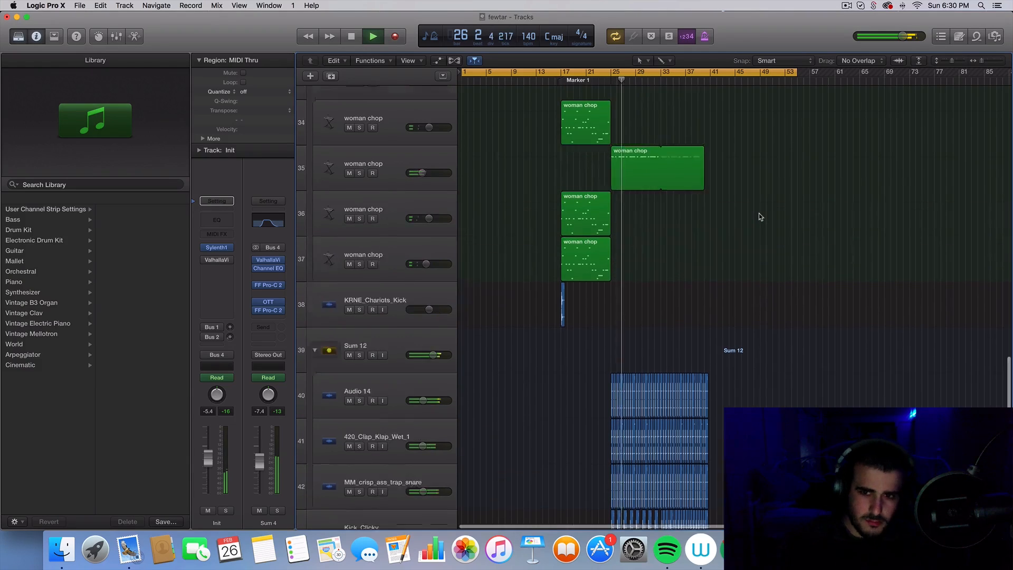
key("space")
- Delete the two Inst 1 regions spanning bars 25 to 33 on tracks 4 and 5 of the Sum 9 stack
scroll(758, 214, "up", 3)
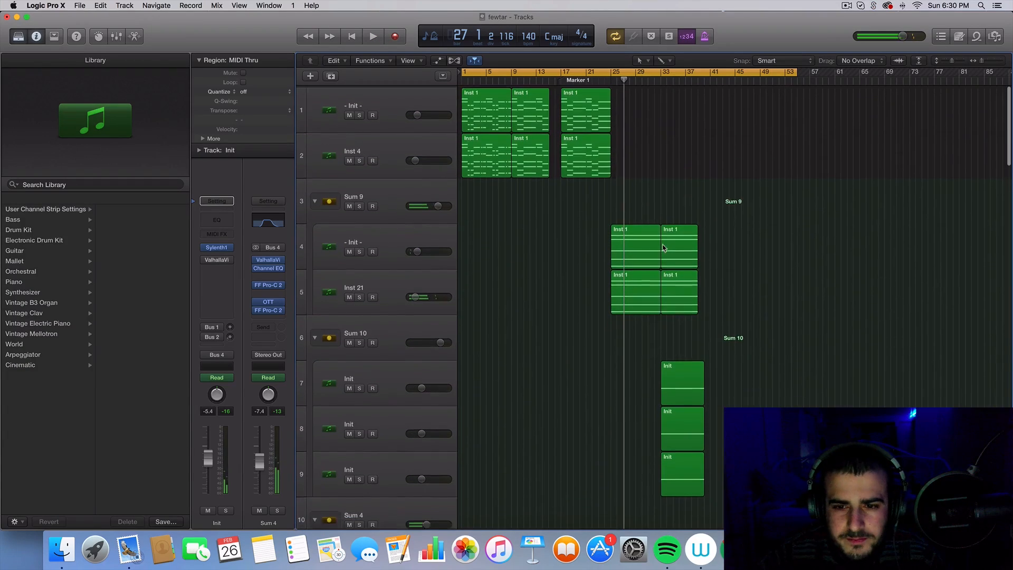
key("super+Right")
key("super+Right")
scroll(662, 246, "down", 5)
left_click_drag(513, 134, 626, 265)
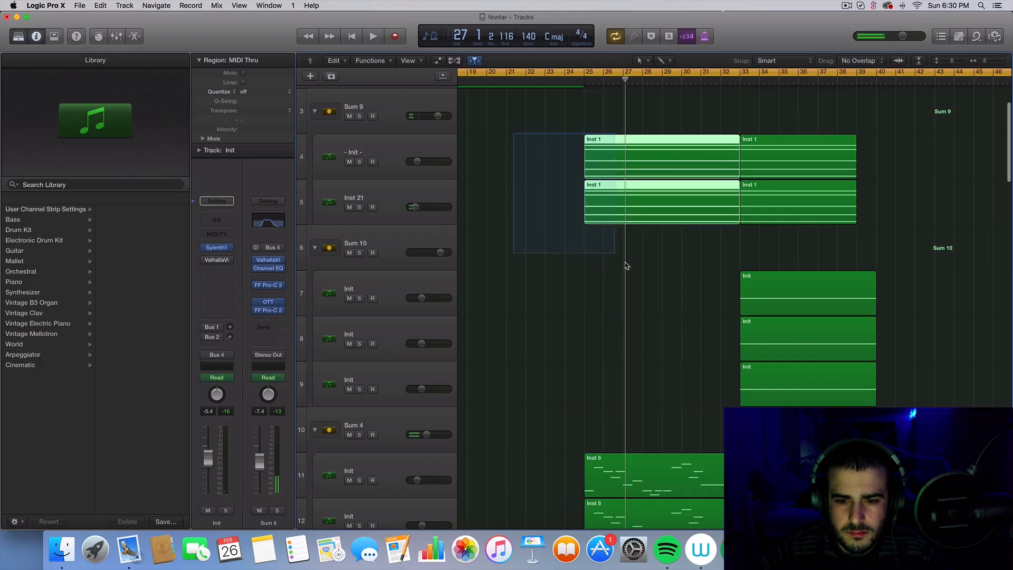
key("Delete")
- Delete the four Inst 5 regions spanning bars 25 to 33 on tracks 11 to 14, erasing their automation data
scroll(600, 267, "down", 6)
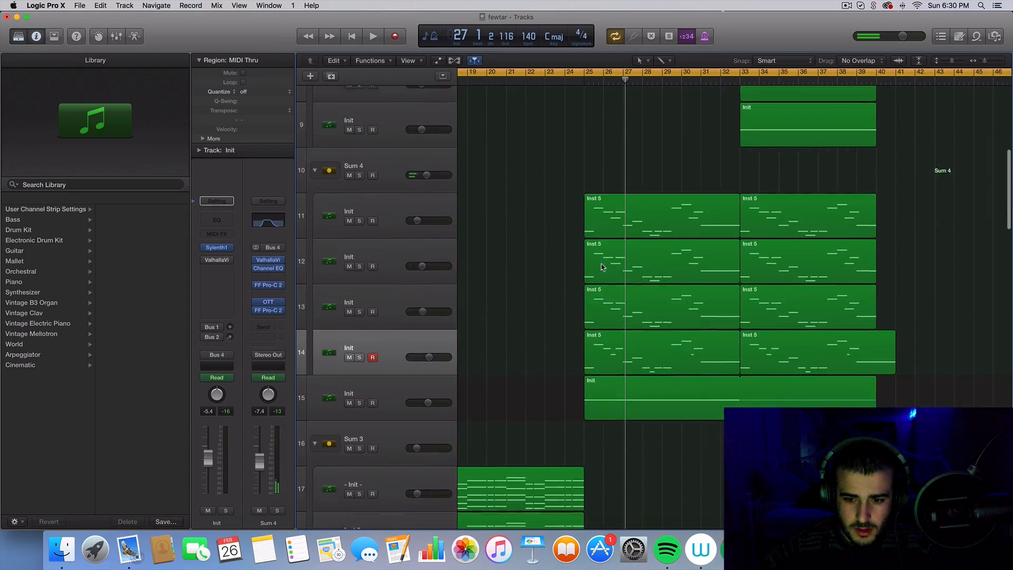
left_click_drag(559, 182, 683, 343)
key("Delete")
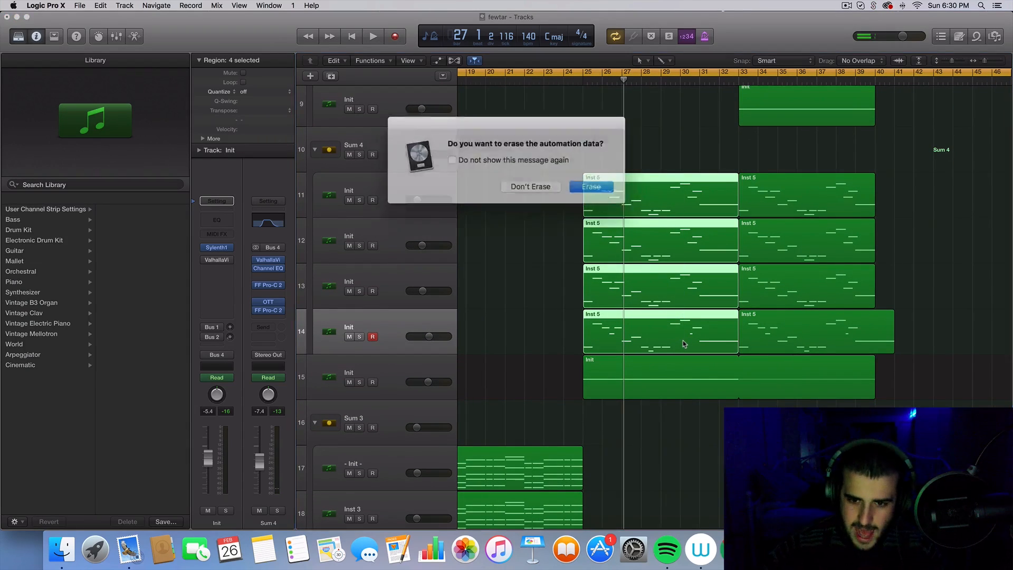
left_click(580, 184)
- Move the Init region on track 15 to start at bar 33 and end at bar 41
scroll(598, 270, "down", 3)
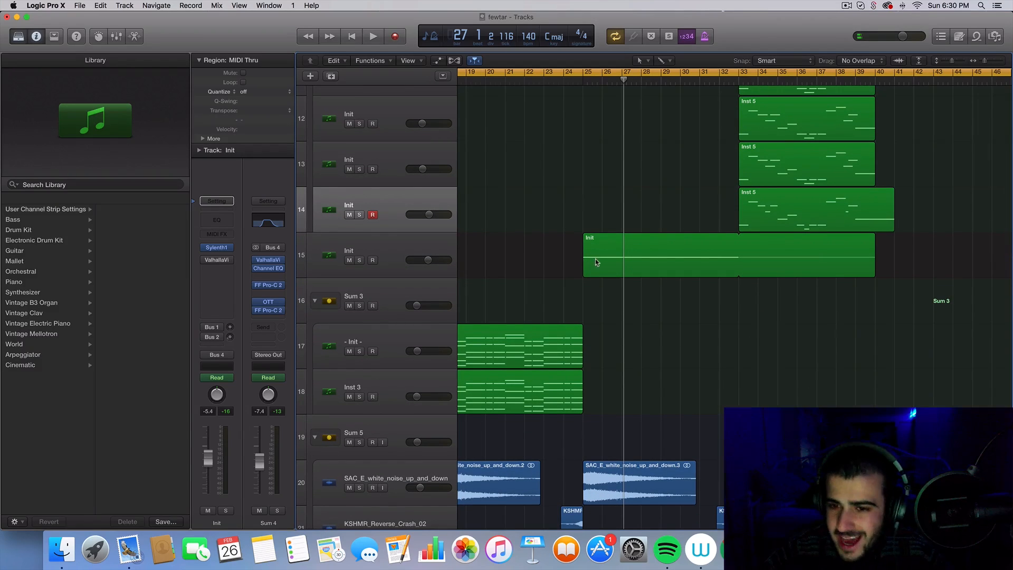
left_click_drag(890, 253, 856, 264)
left_click(544, 188)
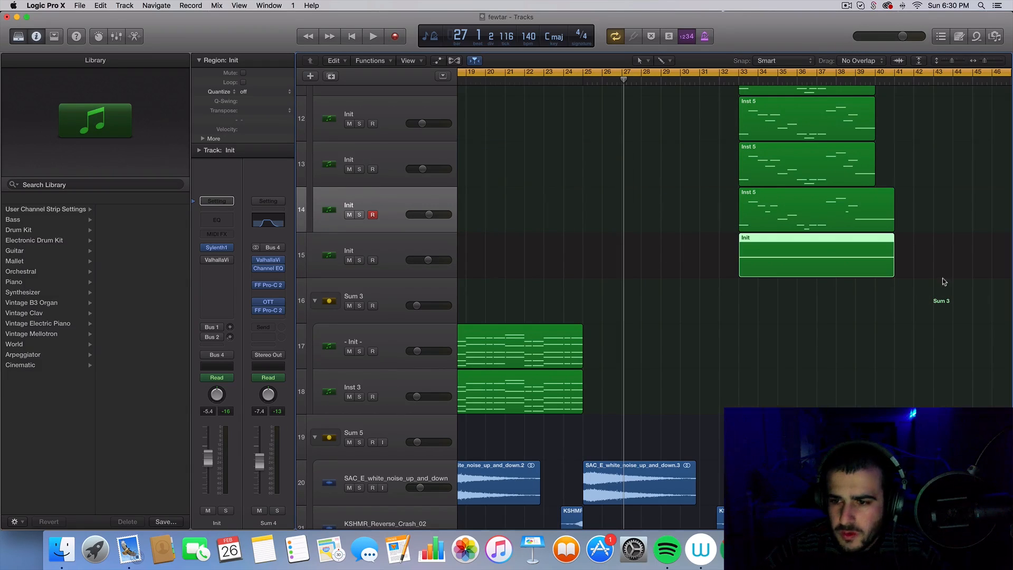
- Delete the transition effect regions around bar 25 in the Sum 5 stack
scroll(828, 378, "down", 8)
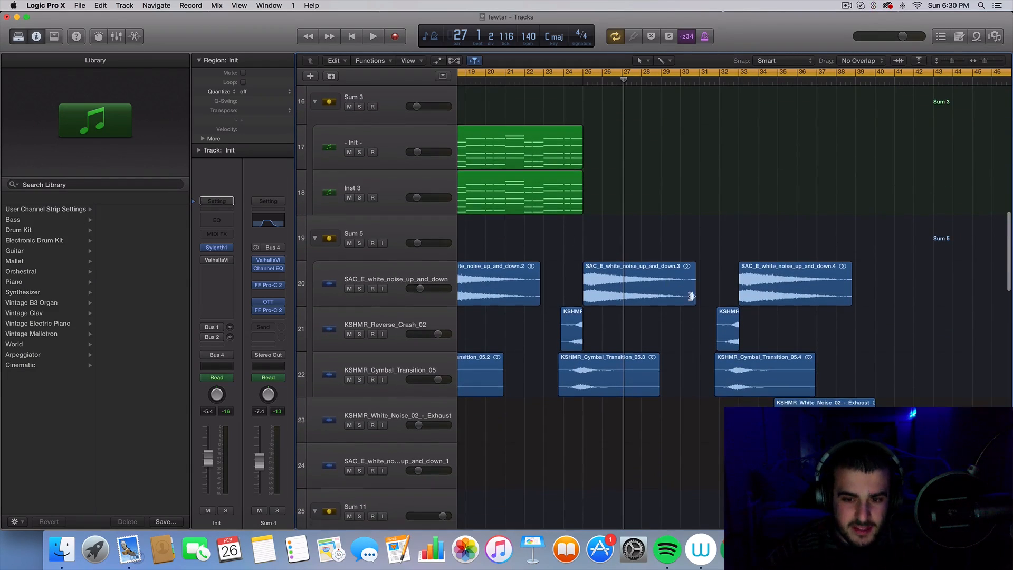
left_click_drag(645, 442, 677, 414)
key("Delete")
- Move the looped Init region on track 28 from bar 25 to bar 33 and shorten its loop
scroll(648, 336, "down", 15)
scroll(651, 342, "up", 6)
scroll(677, 414, "down", 5)
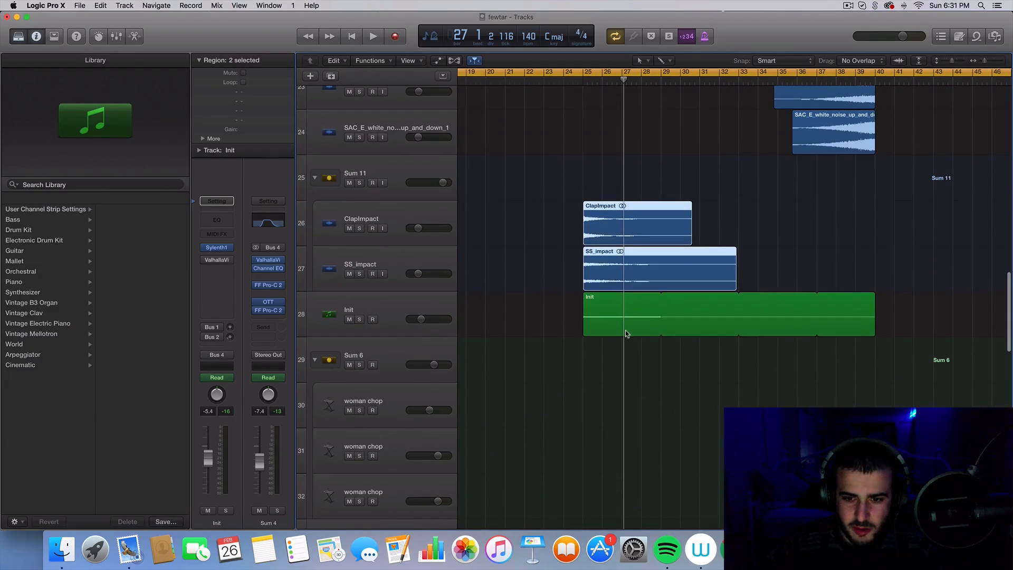
left_click(626, 333)
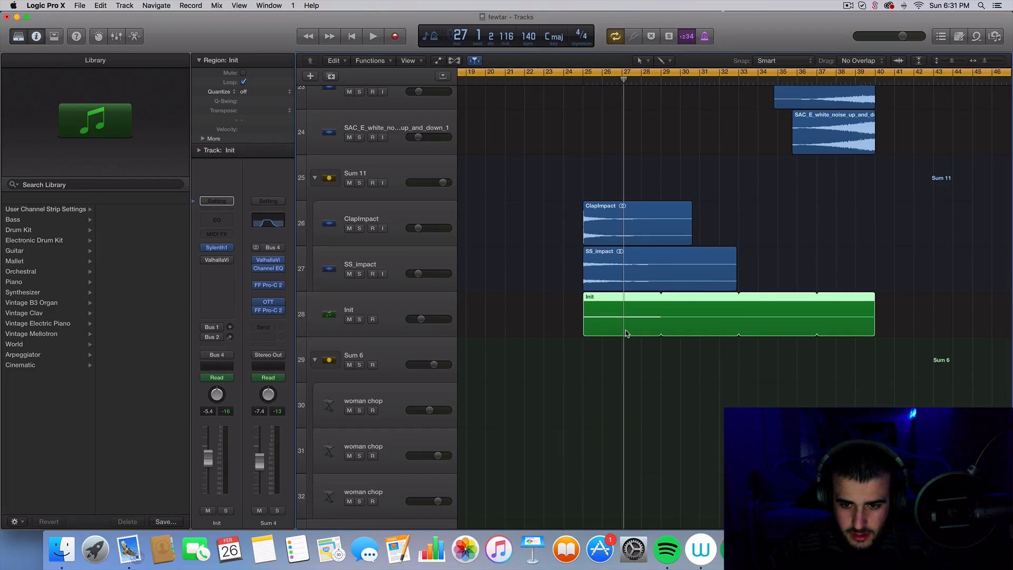
left_click_drag(619, 322, 775, 322)
left_click(536, 188)
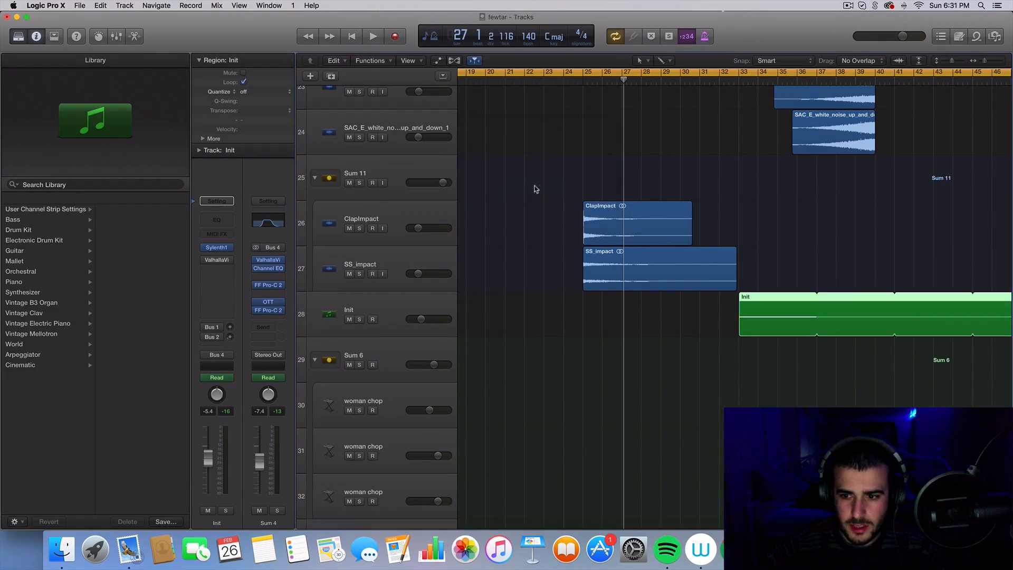
scroll(835, 334, "right", 5)
left_click_drag(930, 304, 794, 311)
- Move the woman chop region on track 35 to start at bar 33 and end at bar 41
scroll(786, 310, "down", 10)
scroll(789, 309, "left", 5)
left_click_drag(735, 266, 888, 270)
left_click(524, 186)
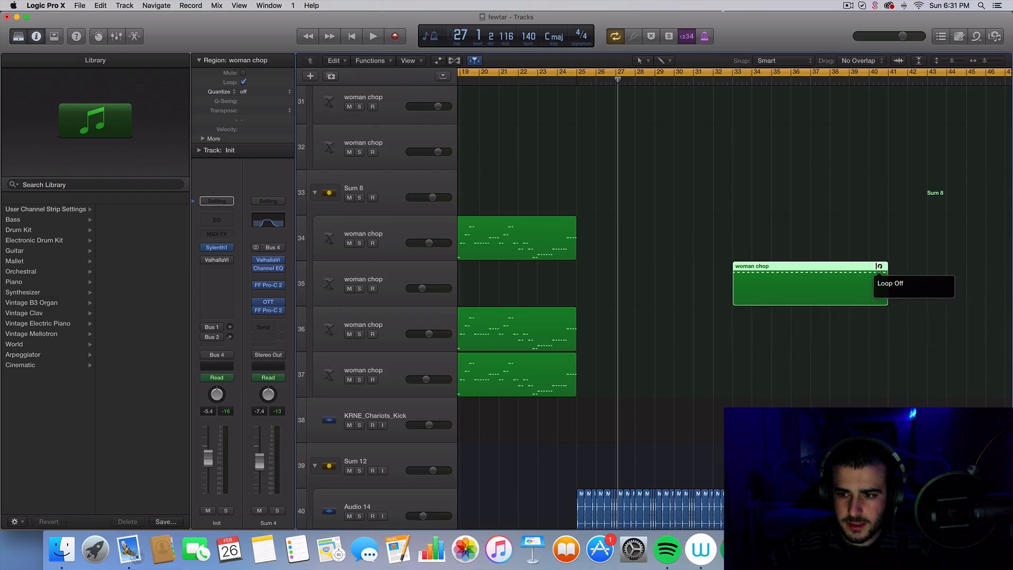
scroll(825, 326, "down", 5)
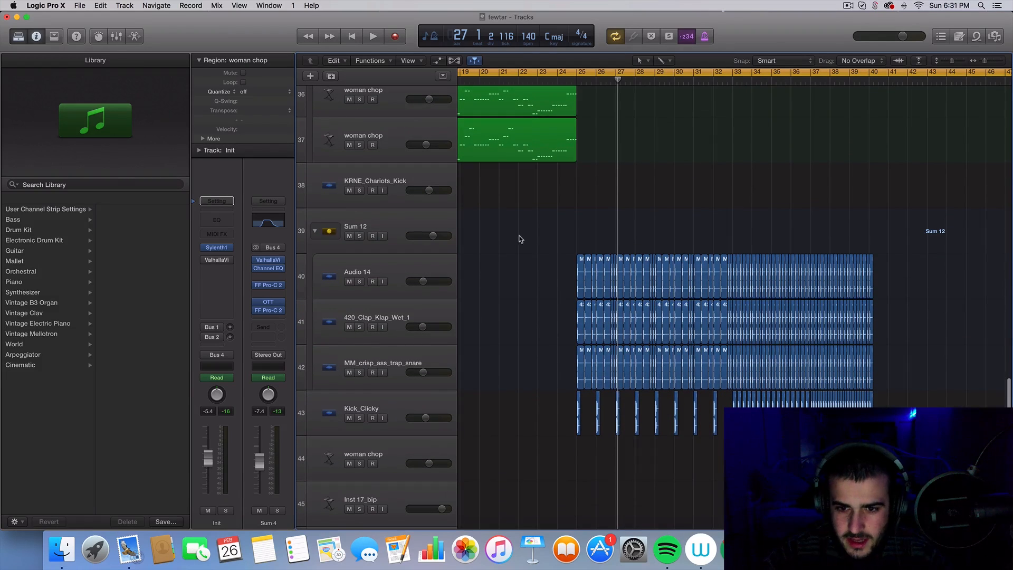
left_click_drag(515, 234, 721, 457)
scroll(717, 395, "down", 3)
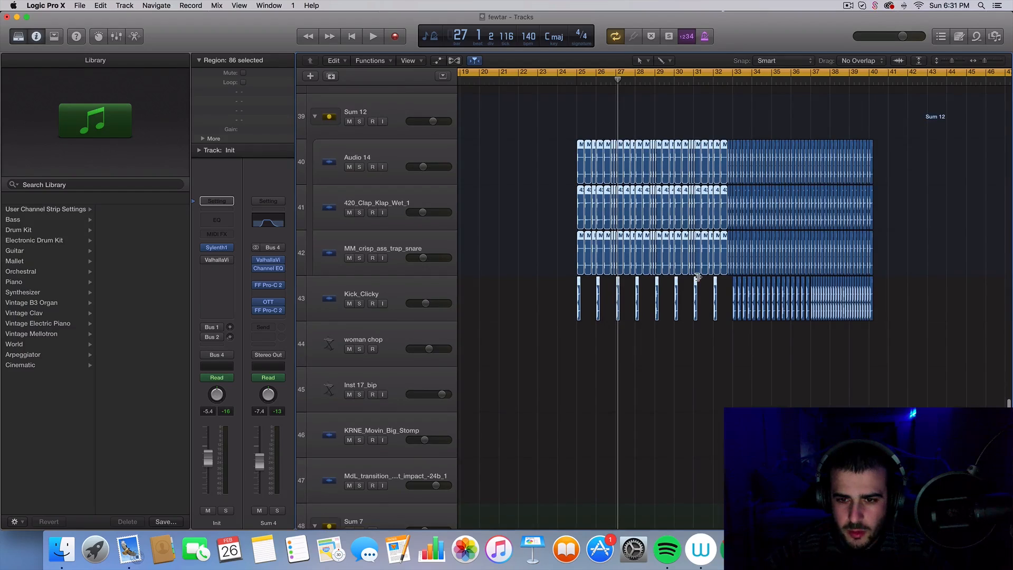
scroll(697, 277, "up", 4)
key("super+Right")
key("super+Right")
scroll(699, 277, "right", 6)
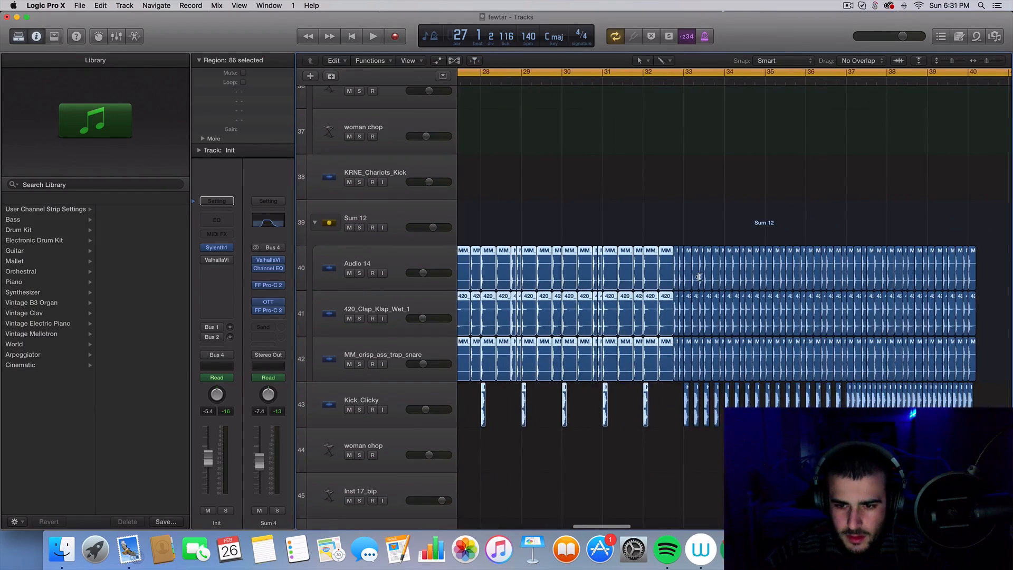
key("super+Left")
key("super+Left")
scroll(705, 247, "left", 4)
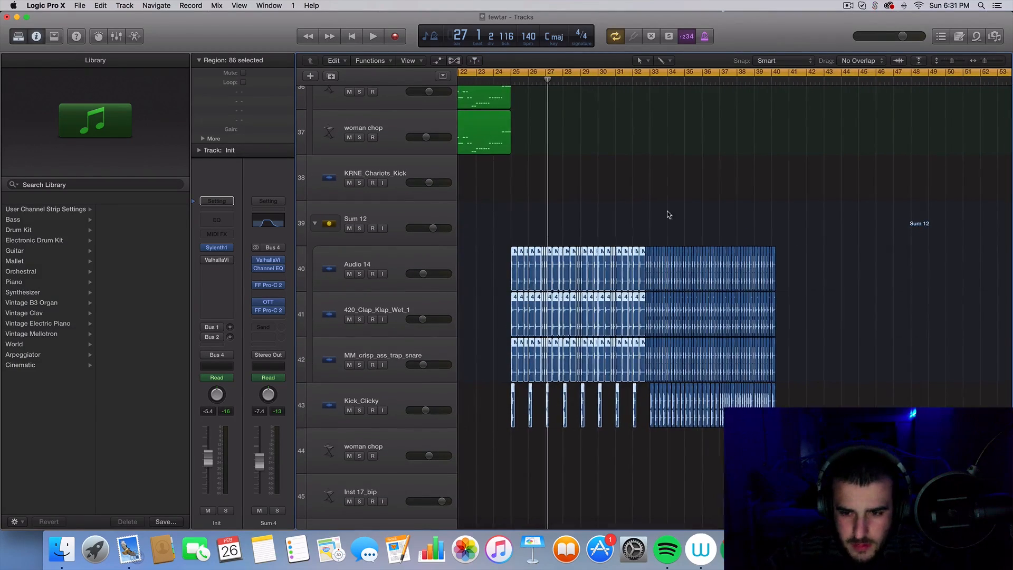
left_click(648, 225)
- Delete the Audio 14, clap and snare regions between bars 33 and 37 on tracks 40 to 42
key("super+Right")
scroll(646, 227, "right", 3)
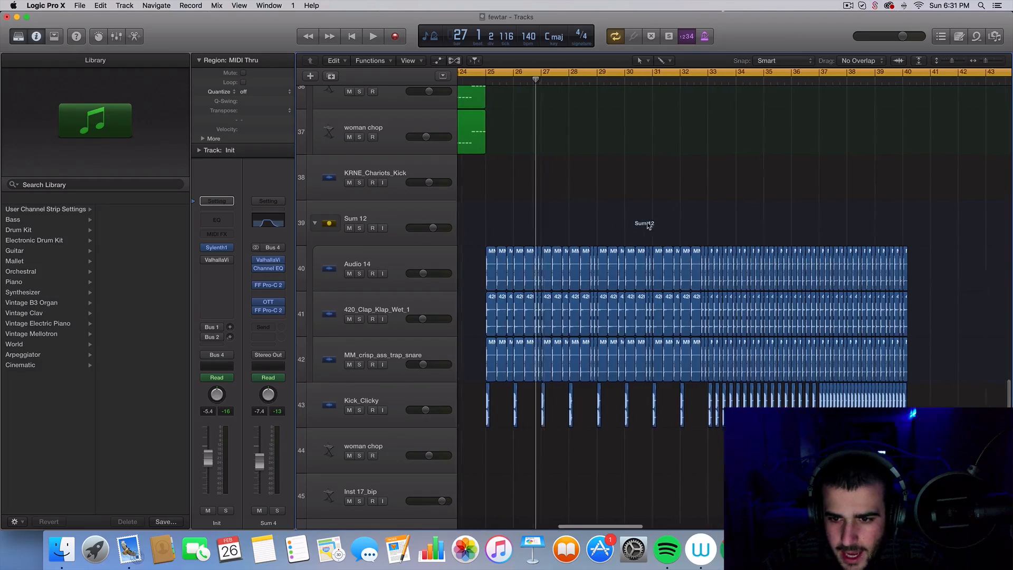
key("super+Right")
scroll(641, 228, "right", 3)
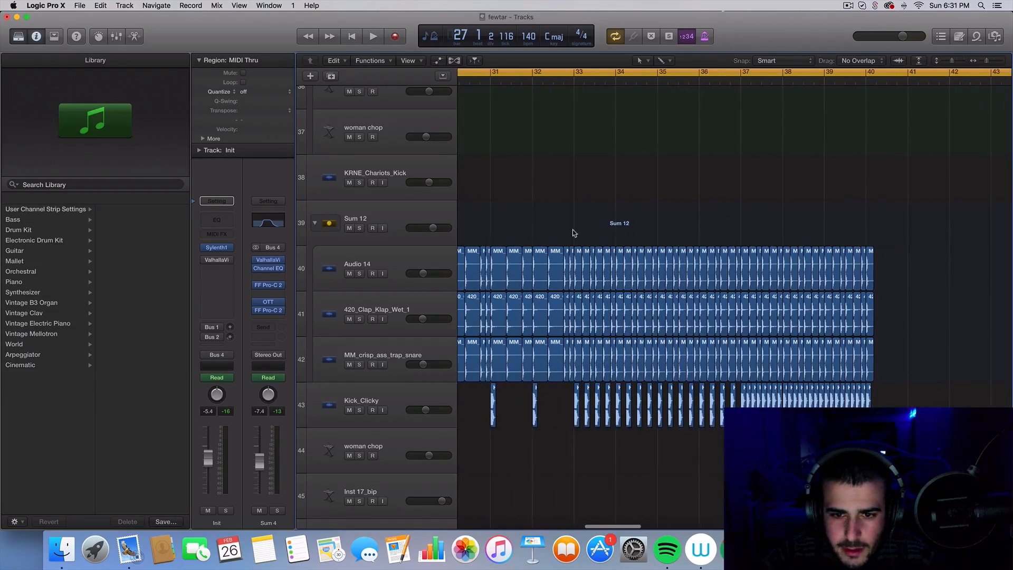
left_click_drag(577, 230, 739, 363)
key("Delete")
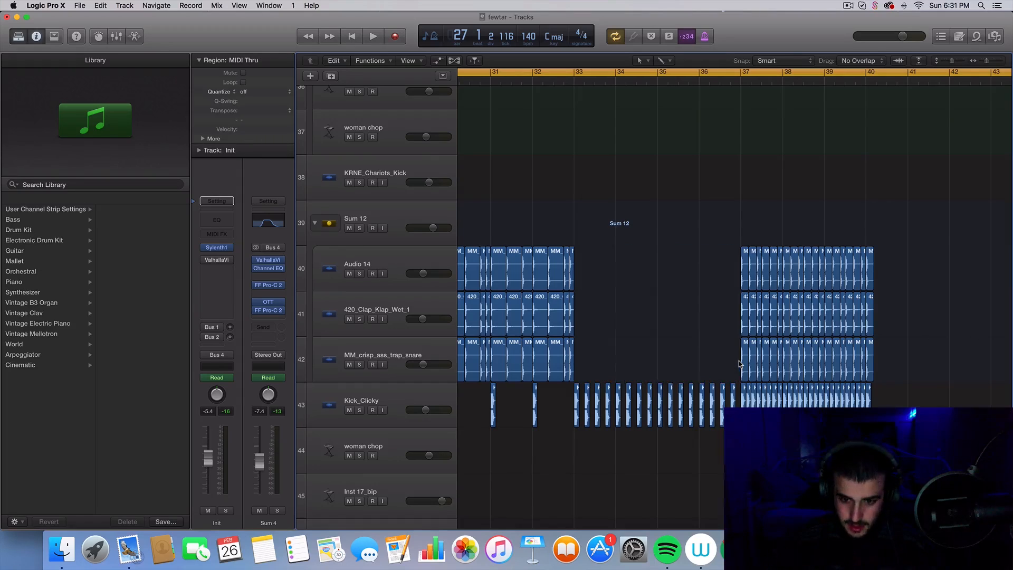
- Repeat the Audio 14, clap and snare regions of bars 29 to 33 so they fill bars 33 to 37
scroll(718, 361, "left", 5)
key("super+Left")
key("super+Left")
key("super+Left")
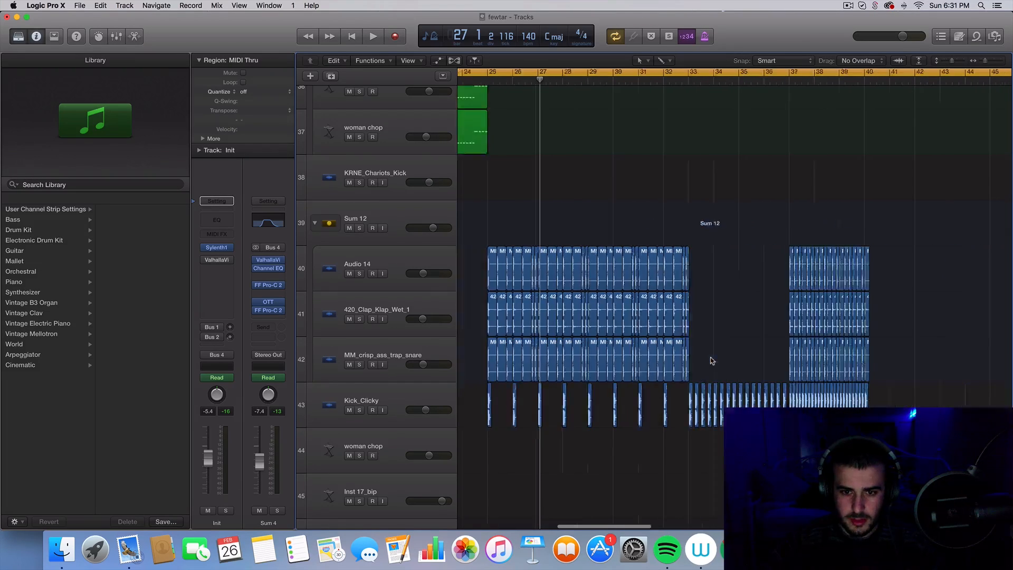
left_click_drag(660, 358, 574, 251)
key("super+Right")
key("super+Right")
key("super+Right")
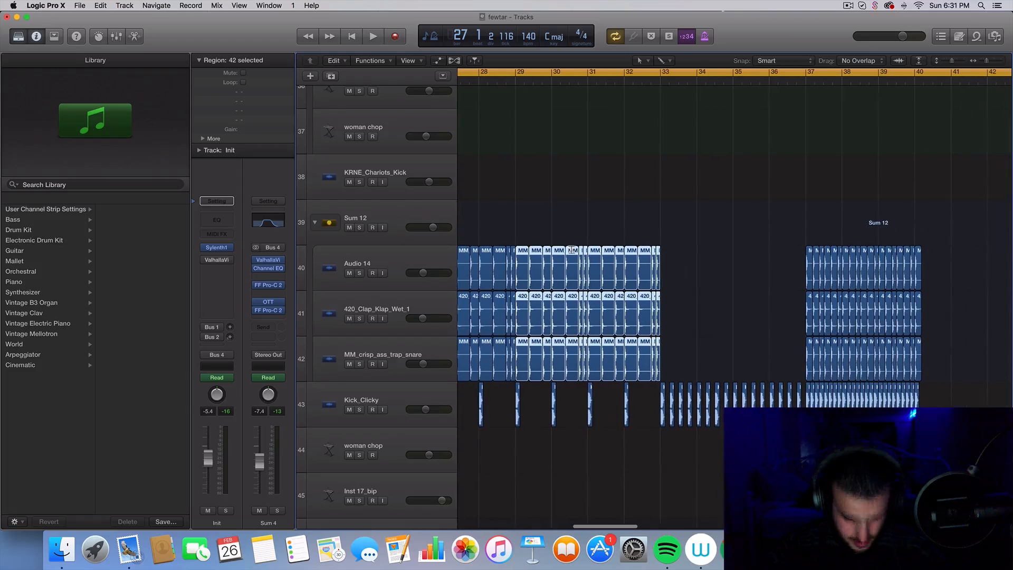
key("super+r")
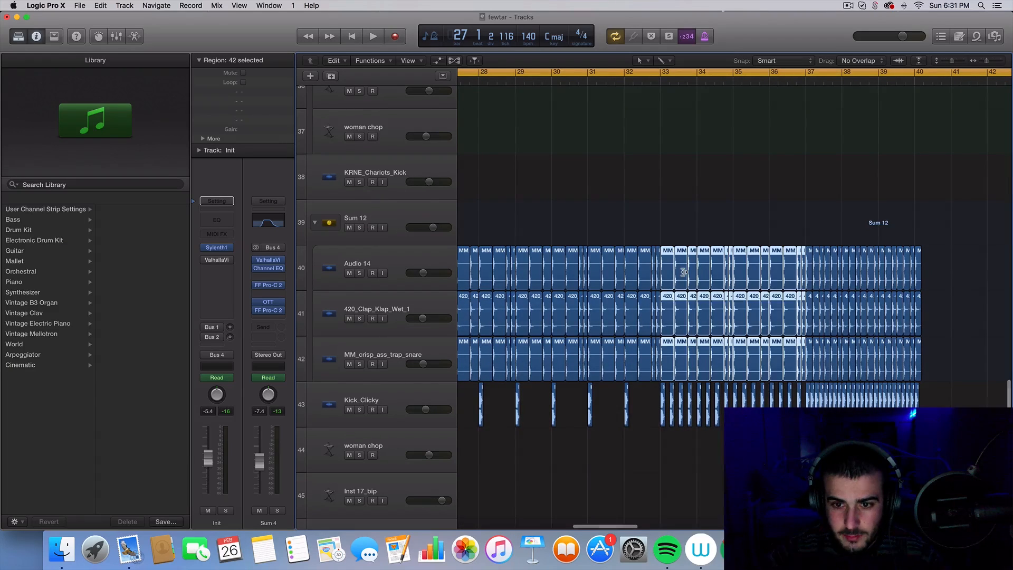
- Delete all drum regions between bars 25 and 33 on tracks 40 to 43, including the Kick_Clicky hits
key("super+Left")
key("super+Left")
left_click_drag(493, 233, 745, 414)
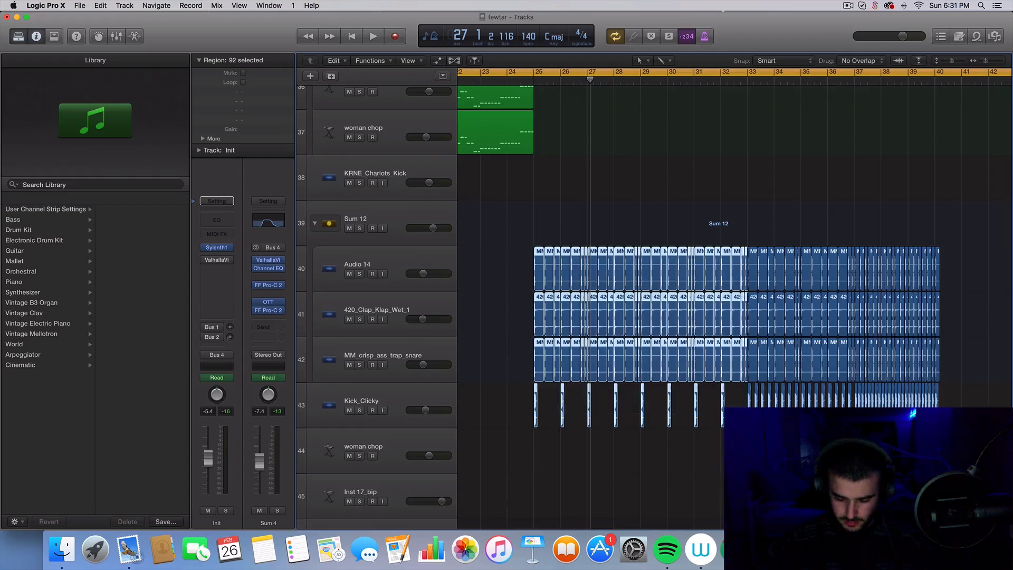
key("Delete")
- Delete the two MIDI regions spanning bars 25 to 33 on tracks 49 and 50 of Sum 7, keeping their automation data
scroll(709, 435, "down", 10)
scroll(709, 436, "up", 4)
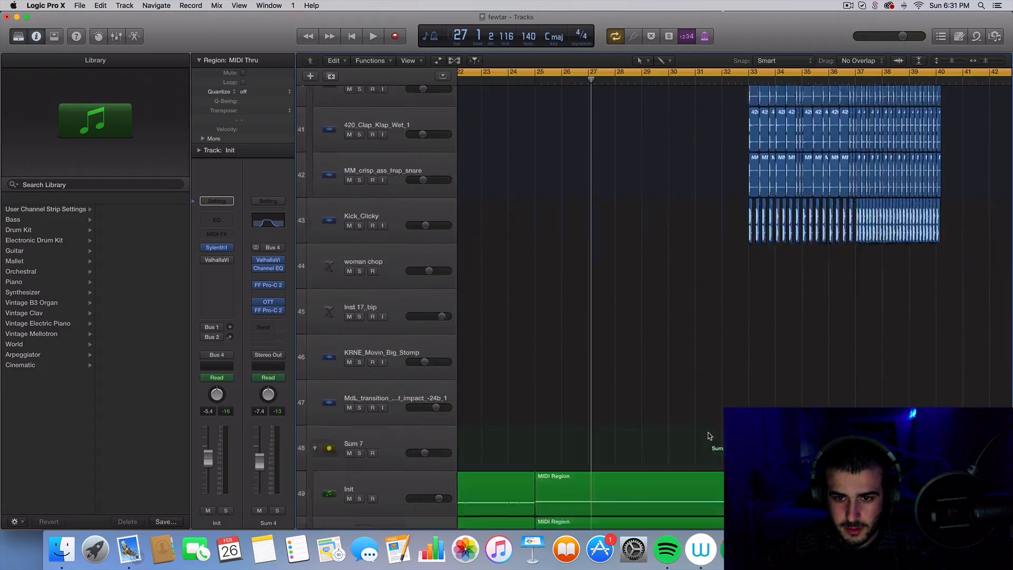
scroll(667, 293, "down", 3)
left_click_drag(647, 245, 705, 481)
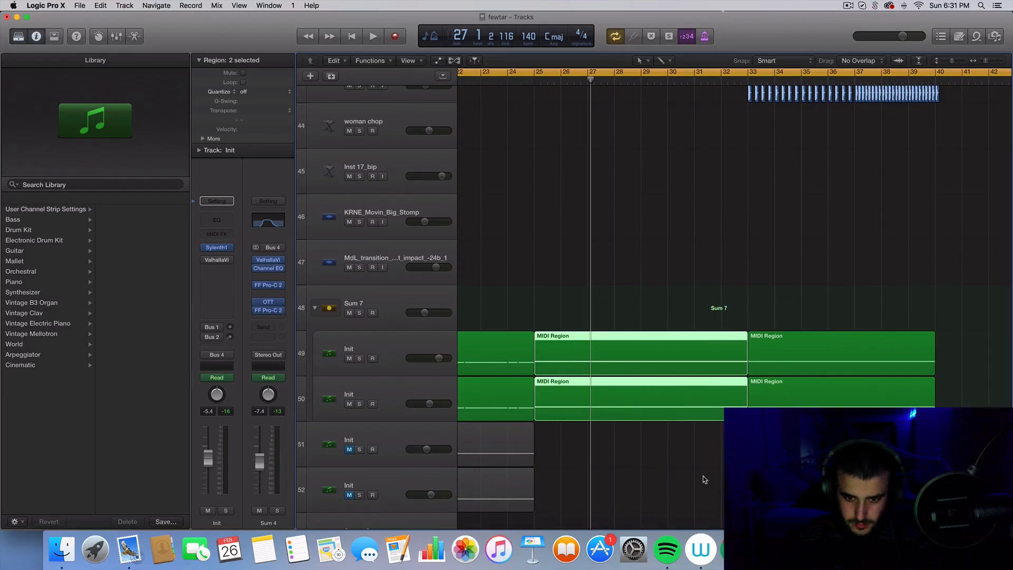
key("Delete")
left_click(535, 182)
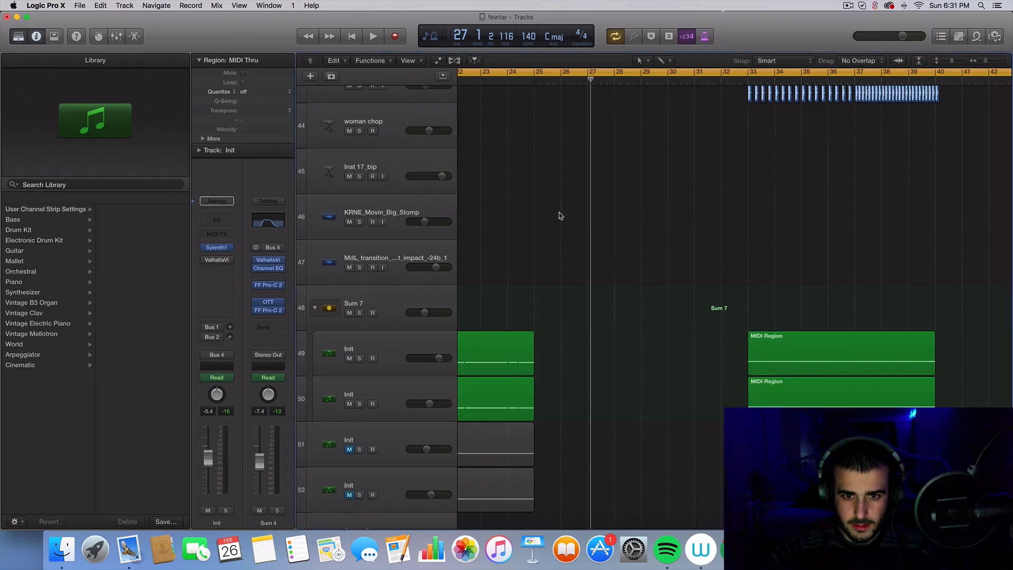
- Move all regions from bar 33 onward to start at bar 25, together with their automation
scroll(573, 232, "down", 4)
left_click_drag(943, 448, 733, 63)
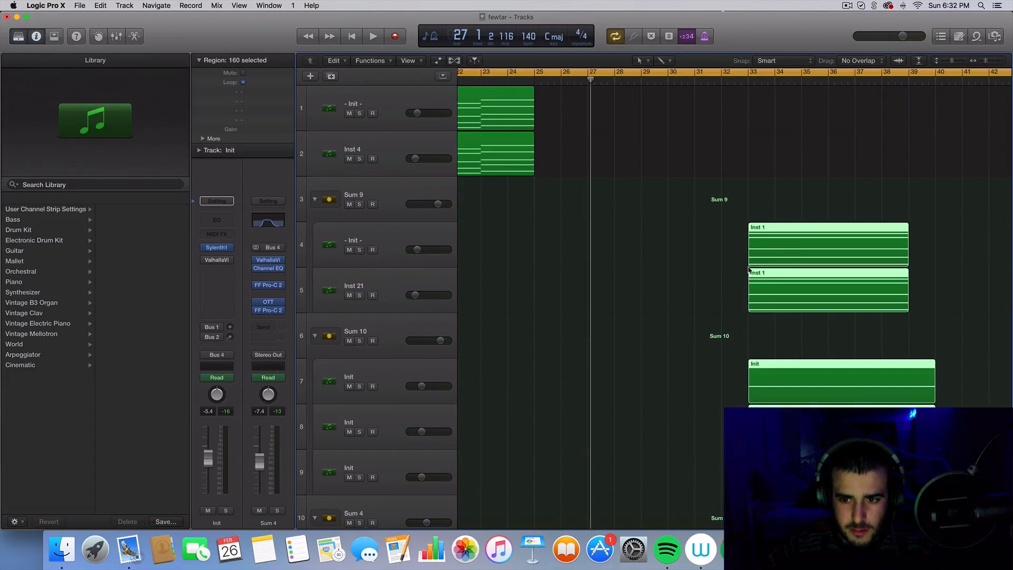
left_click_drag(796, 245, 592, 262)
left_click(584, 190)
- Move the SS_impact region on track 27 back to start at bar 25
scroll(591, 272, "down", 15)
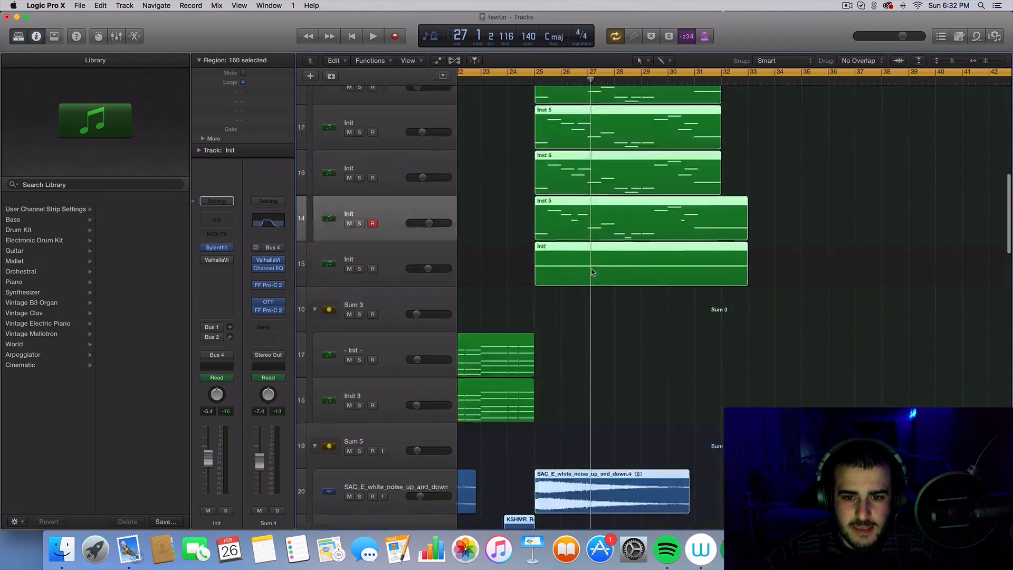
scroll(592, 279, "up", 1)
scroll(585, 301, "down", 5)
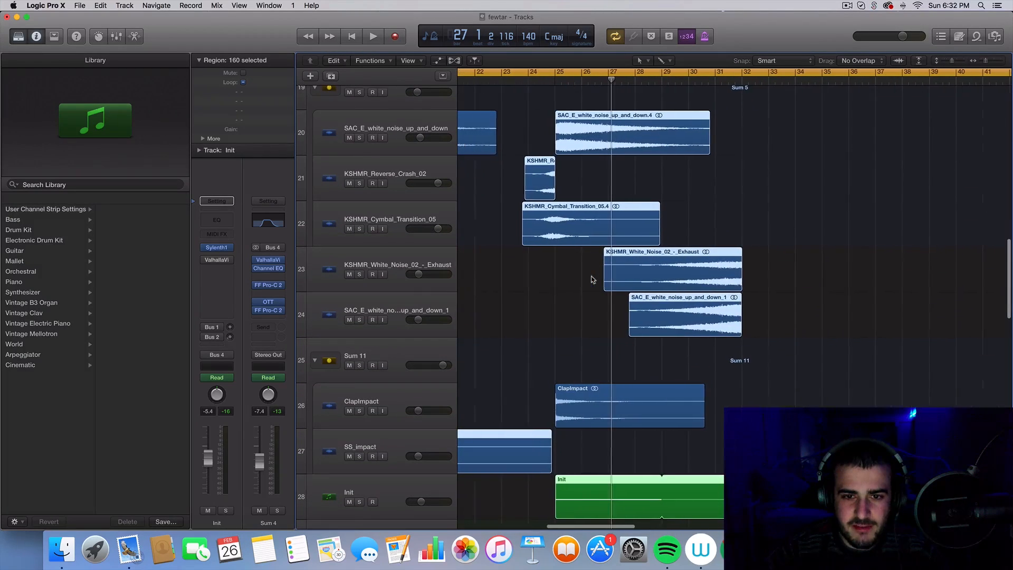
scroll(575, 335, "down", 4)
scroll(569, 349, "left", 5)
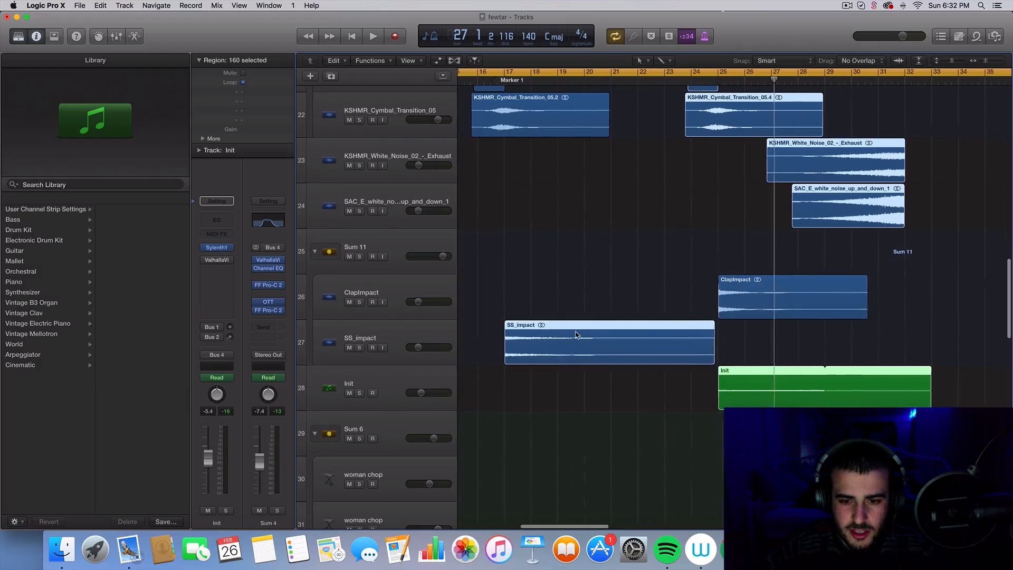
left_click_drag(565, 361, 751, 344)
- Set the cycle range to bars 22 to 35 and play back the transition into the moved section
scroll(717, 313, "up", 10)
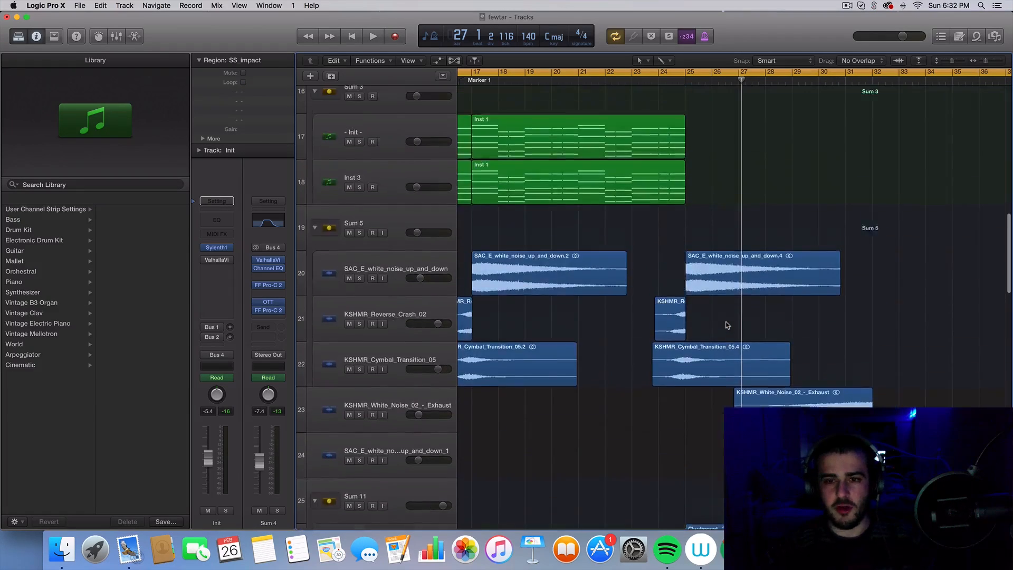
scroll(719, 314, "up", 1)
left_click_drag(658, 70, 956, 75)
left_click_drag(658, 74, 608, 73)
left_click(609, 144)
key("space")
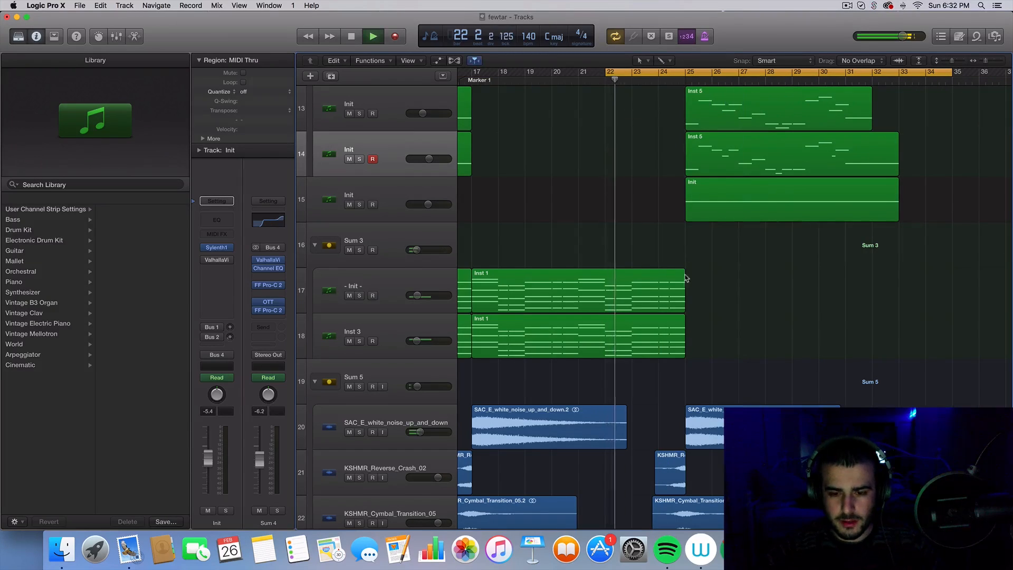
scroll(684, 293, "down", 10)
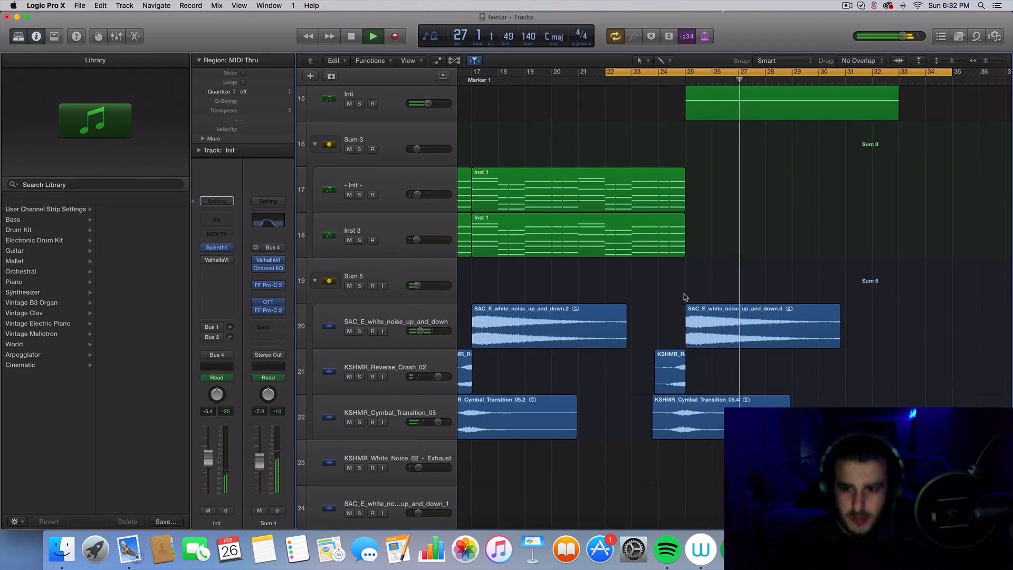
scroll(683, 294, "up", 5)
key("space")
- Set the cycle range to bars 25 to 35 and play back from its start
left_click(702, 73)
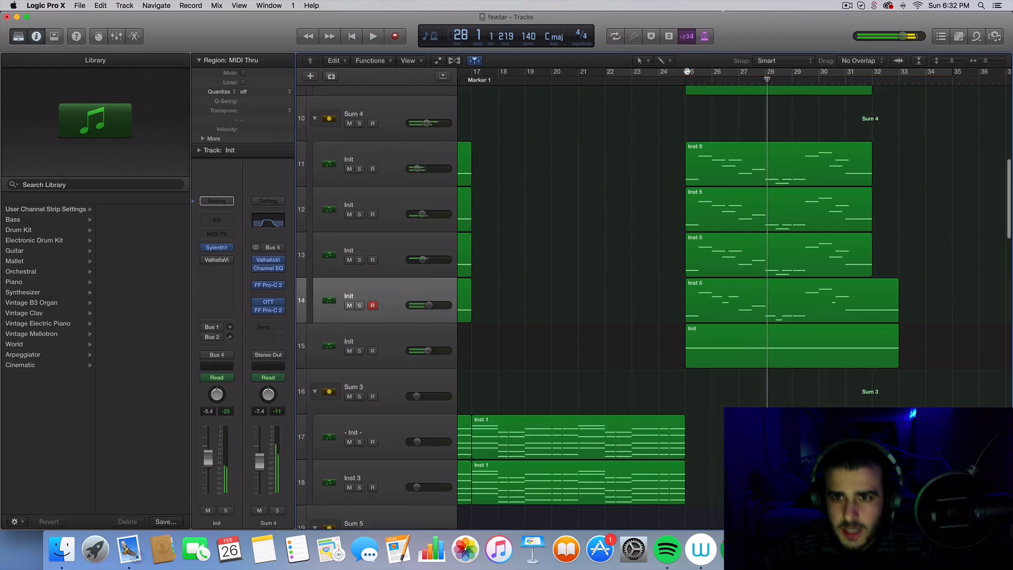
left_click_drag(688, 73, 949, 80)
scroll(900, 219, "up", 6)
scroll(898, 221, "up", 3)
scroll(898, 221, "right", 3)
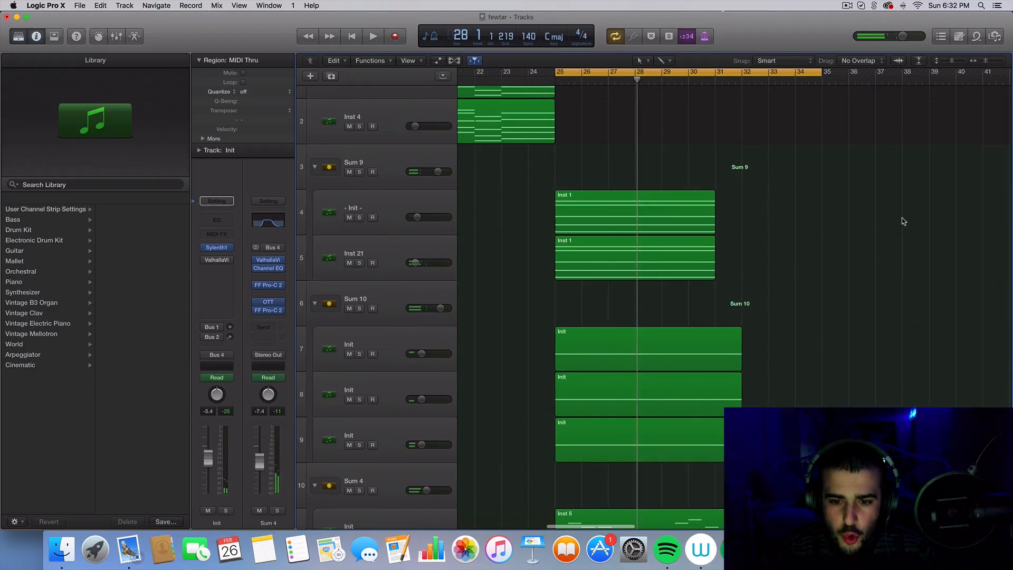
key("space")
- Automate Sum 10's volume to drop from +1.6 dB to −∞ at bar 25 and rise to +1.6 dB around bar 32, and audition it
left_click(437, 61)
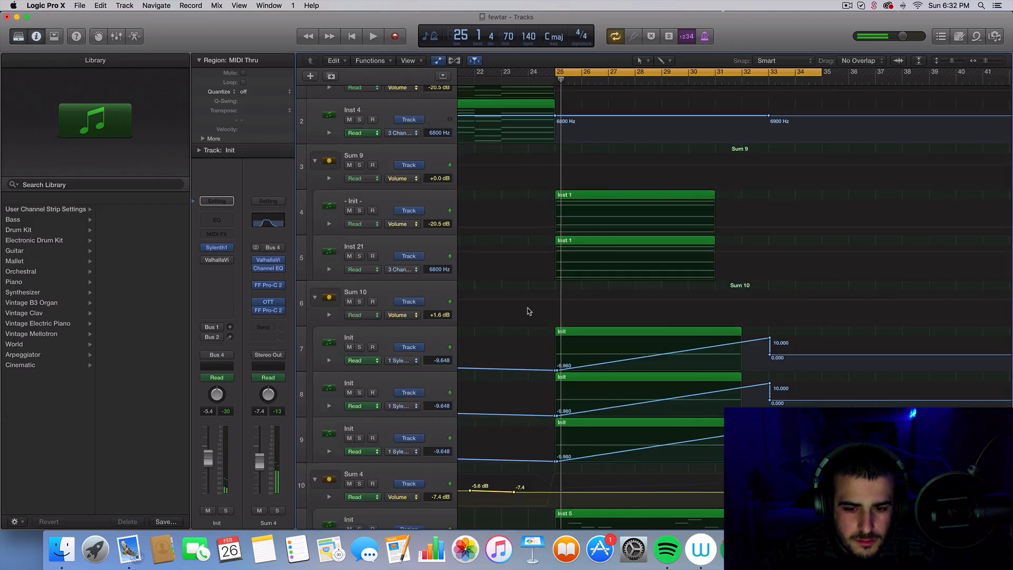
scroll(430, 306, "down", 3)
left_click(438, 164)
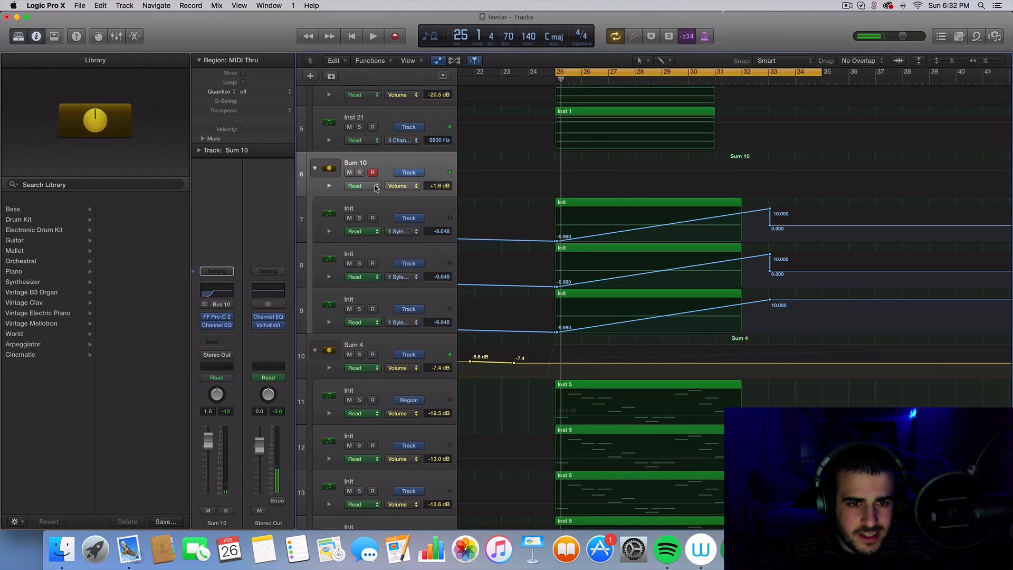
left_click(396, 185)
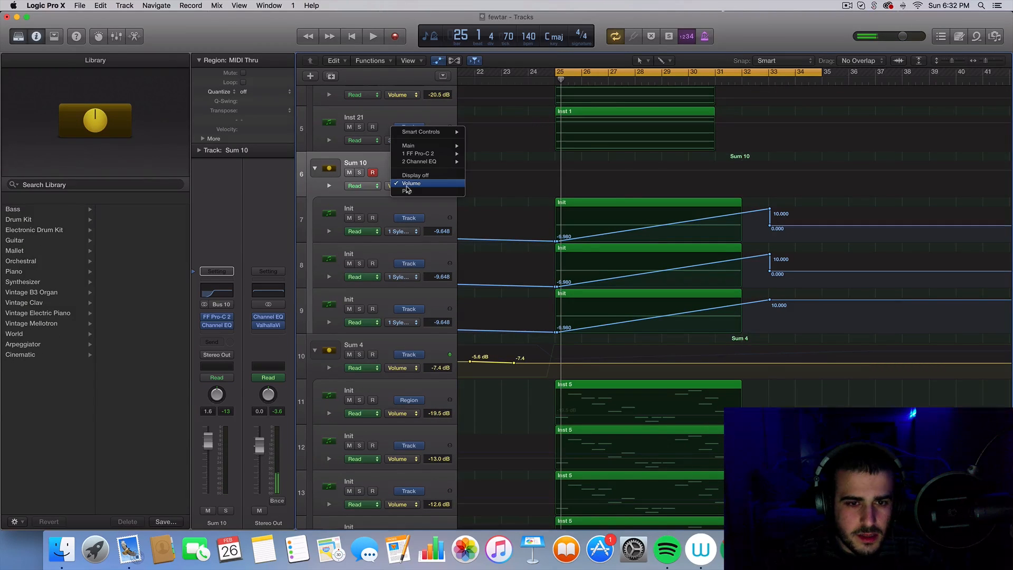
left_click(406, 185)
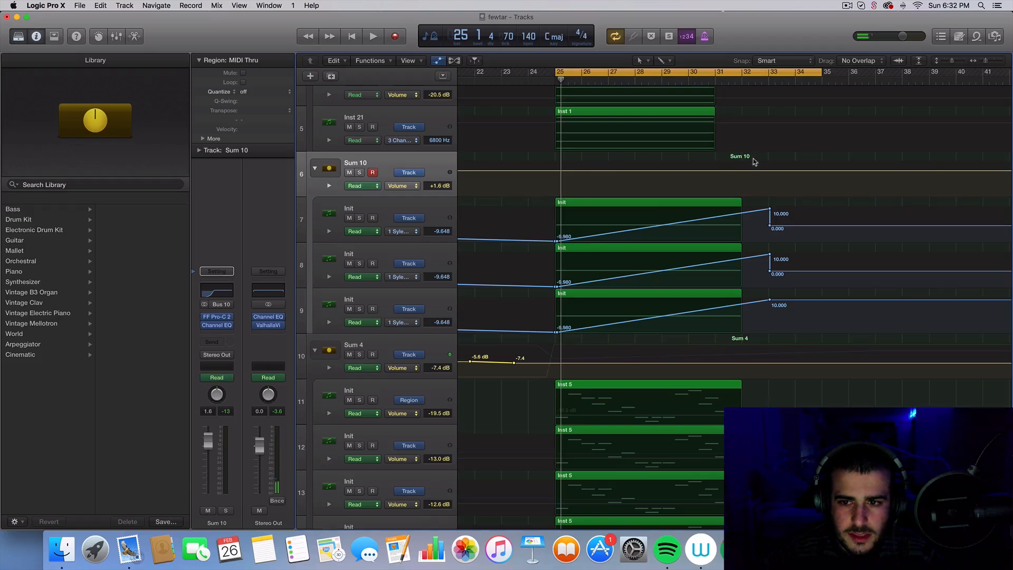
left_click(553, 172)
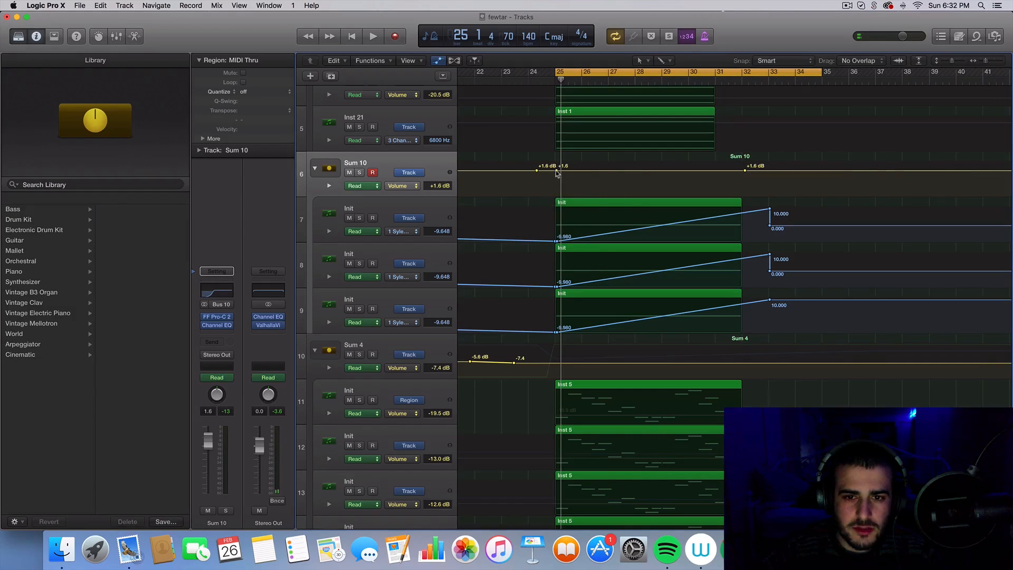
left_click_drag(555, 172, 550, 199)
key("space")
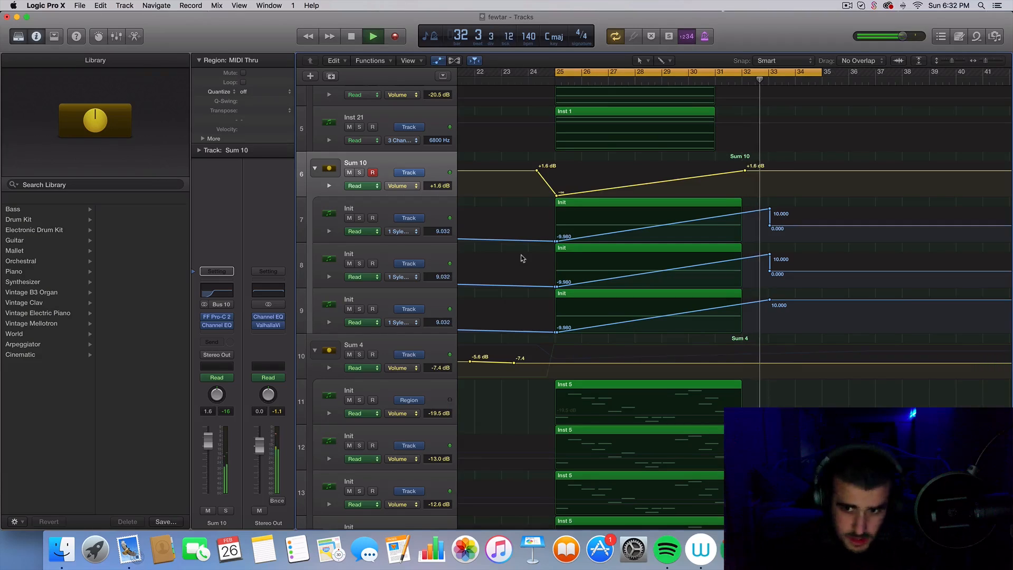
key("space")
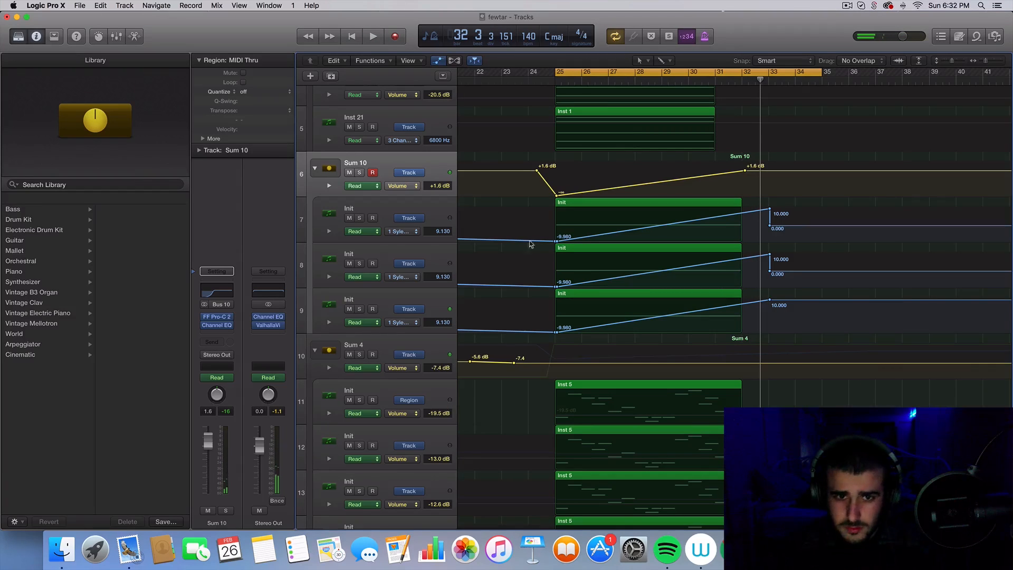
- Hide the track automation and reduce the track height so the whole arrangement fits in view
left_click(434, 61)
scroll(590, 183, "down", 10)
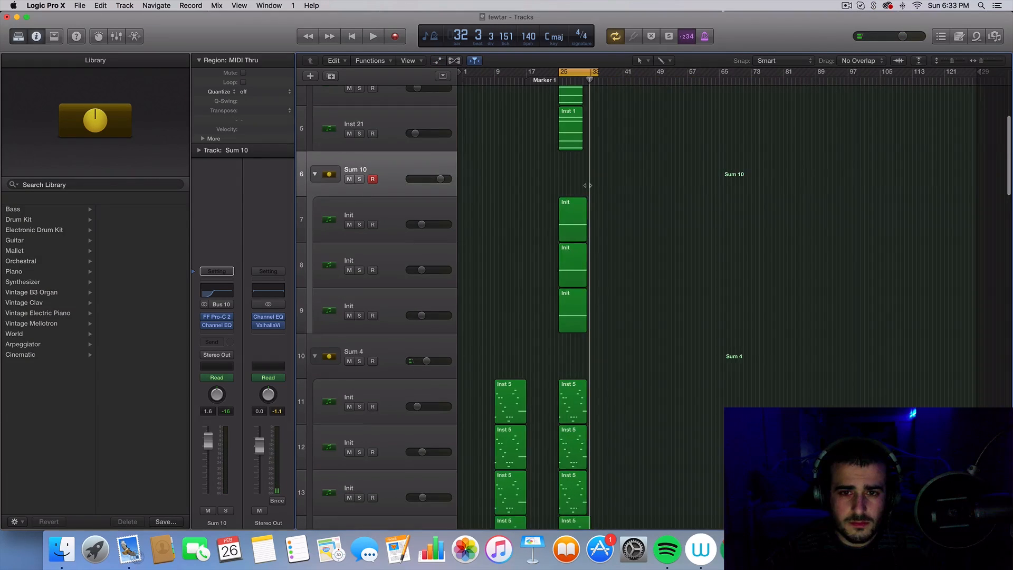
scroll(590, 183, "up", 7)
scroll(720, 123, "down", 1)
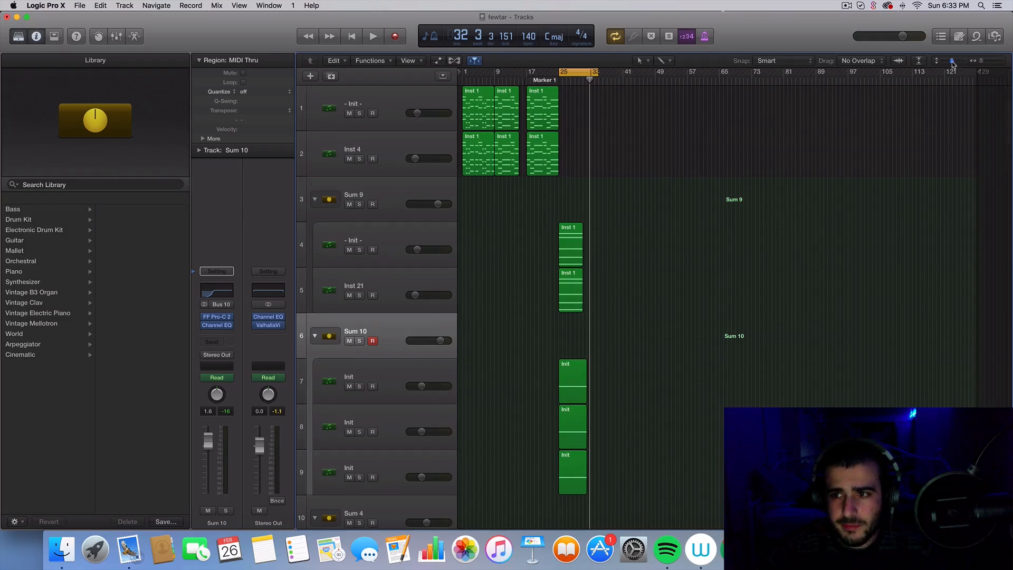
left_click_drag(952, 61, 944, 67)
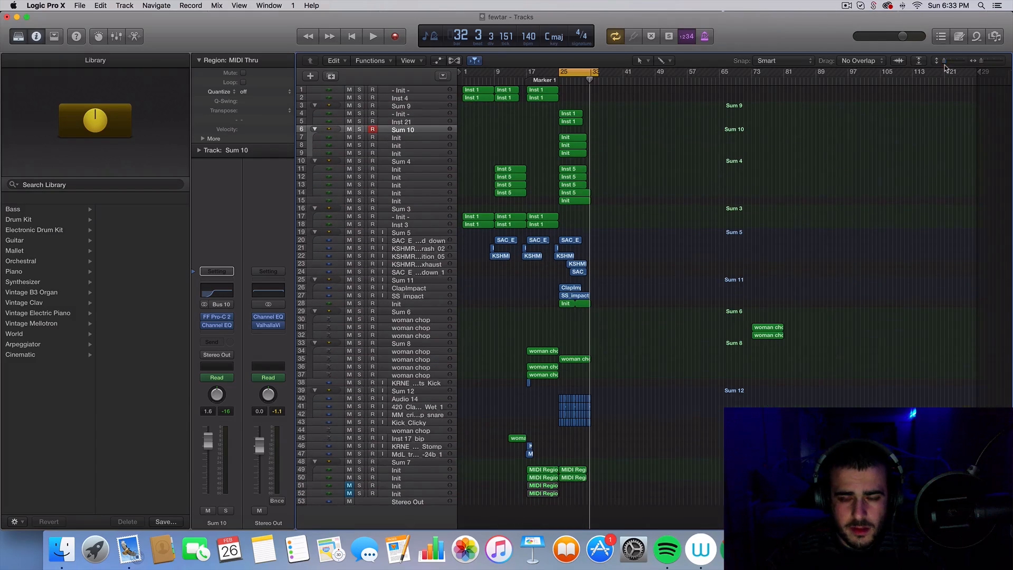
scroll(663, 210, "up", 4)
scroll(664, 210, "down", 2)
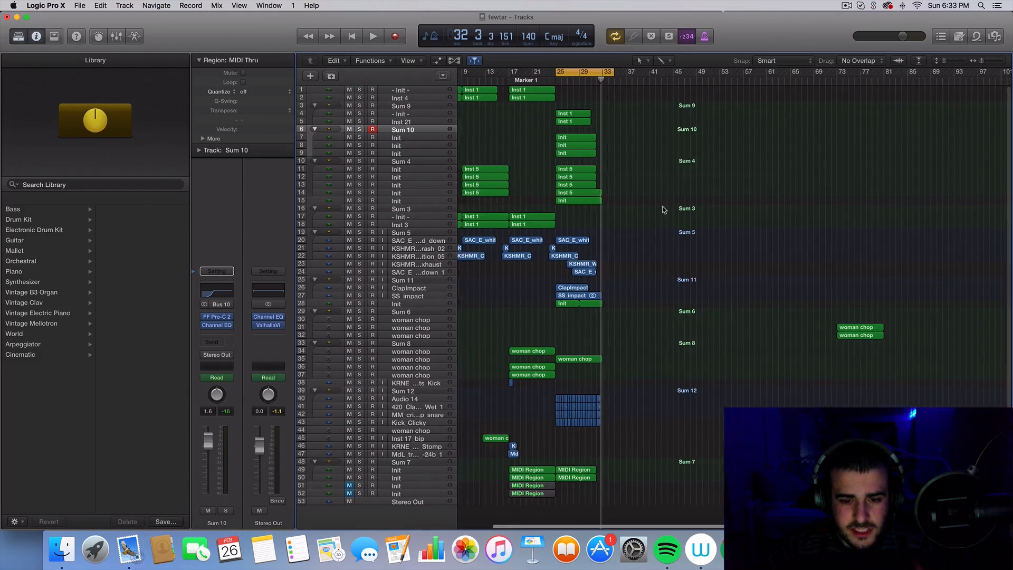
scroll(664, 210, "up", 4)
scroll(664, 210, "left", 8)
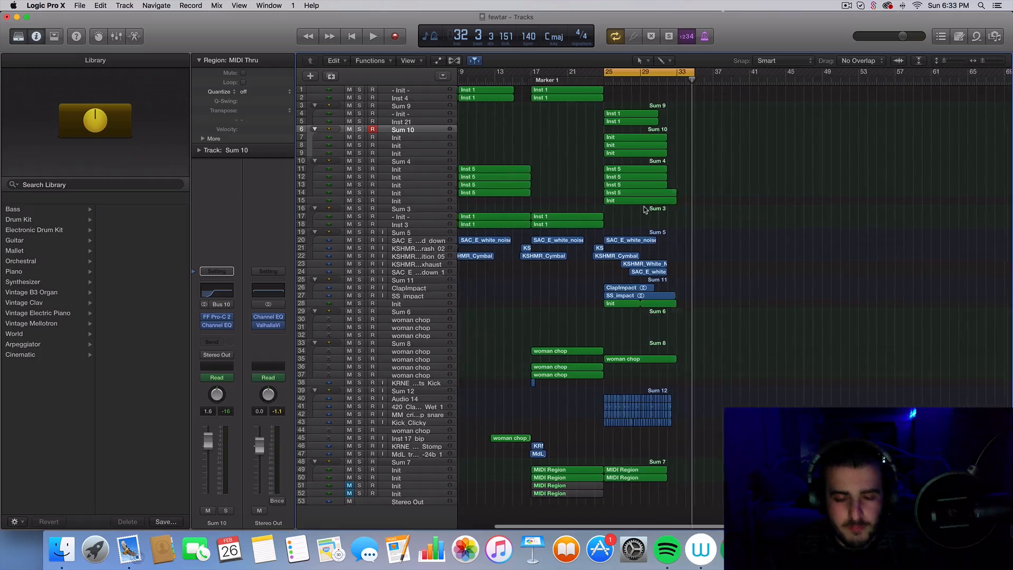
scroll(555, 323, "up", 2)
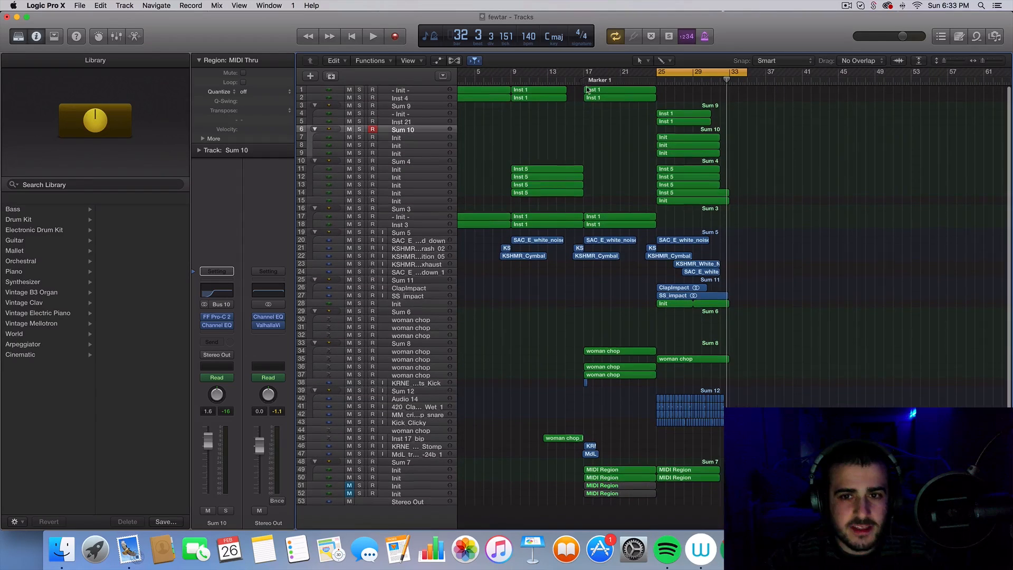
- Set the cycle range to bars 17 to 36 and briefly play from bar 17
left_click_drag(584, 73, 757, 73)
key("space")
key("space")
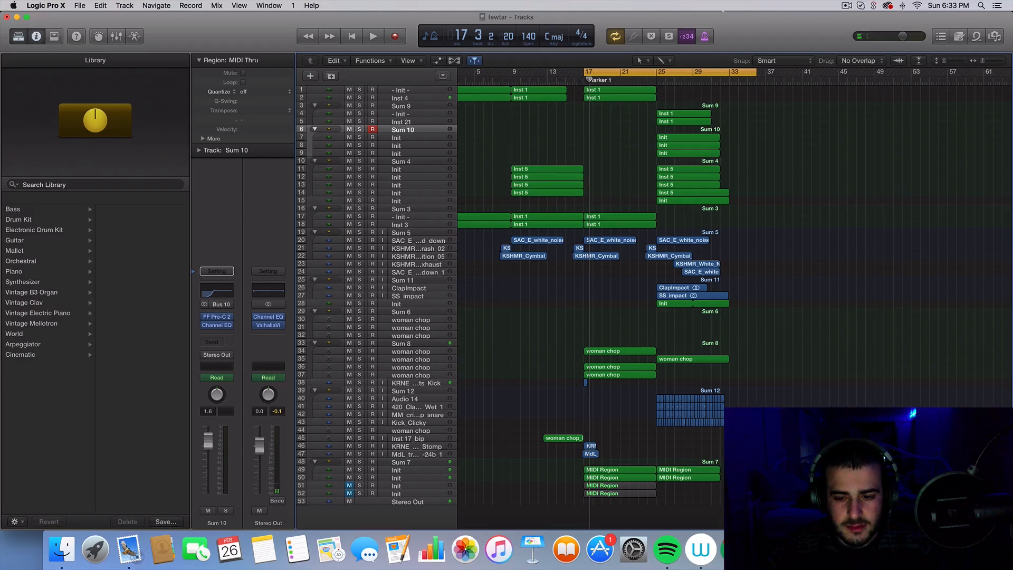
- Copy all active regions from bar 17 onward, with their automation, to around bar 34
left_click_drag(768, 483, 592, 89)
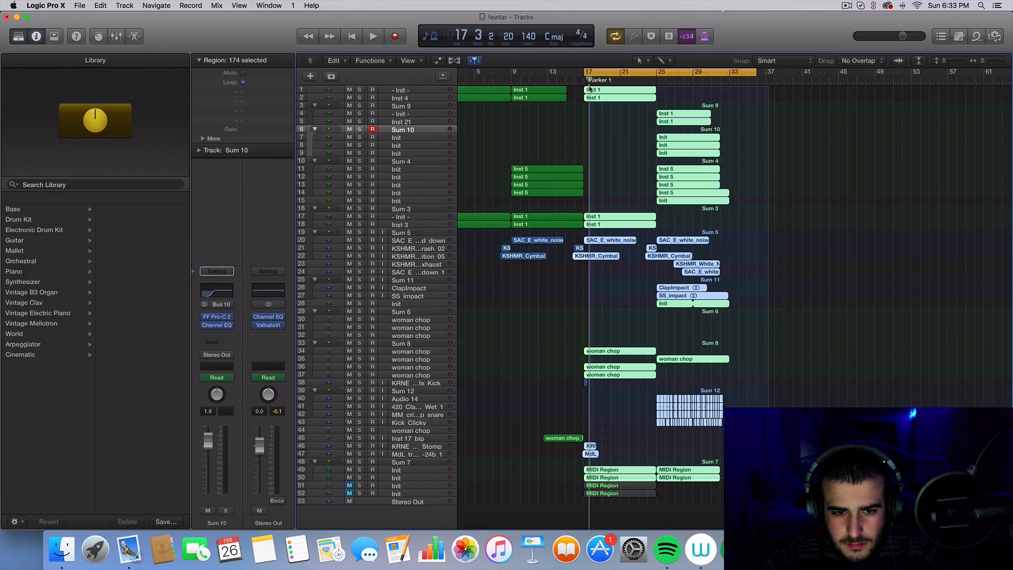
left_click_drag(586, 90, 585, 89)
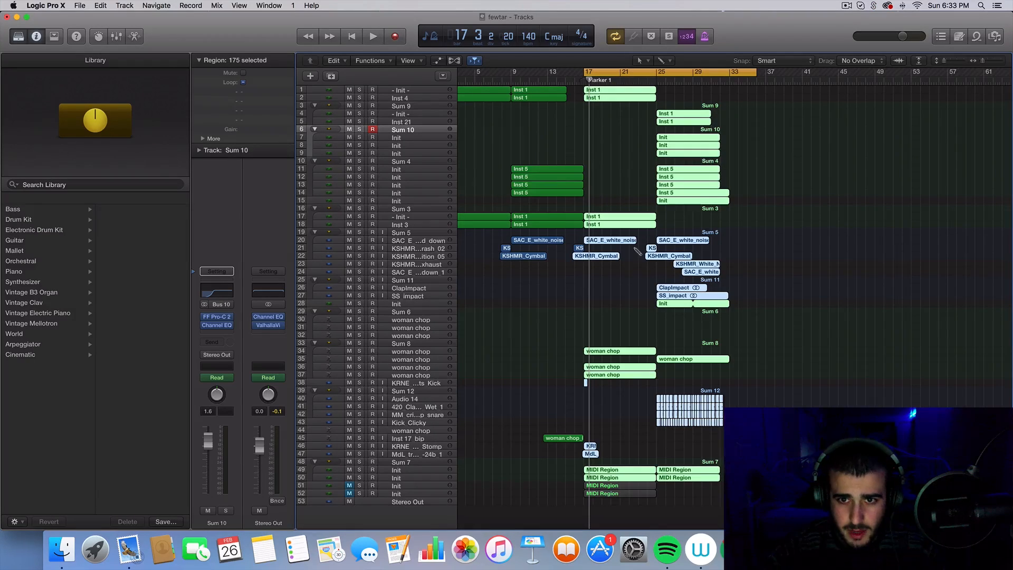
key("super+c")
left_click(580, 184)
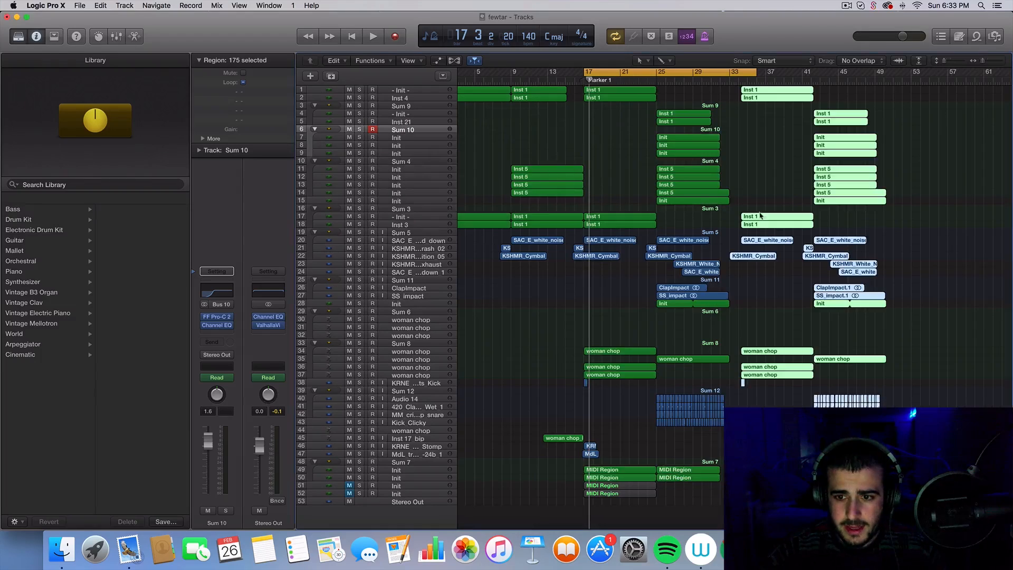
- Move the copied regions and their automation earlier so they start exactly at bar 33
key("super+Right")
key("super+Right")
key("super+Right")
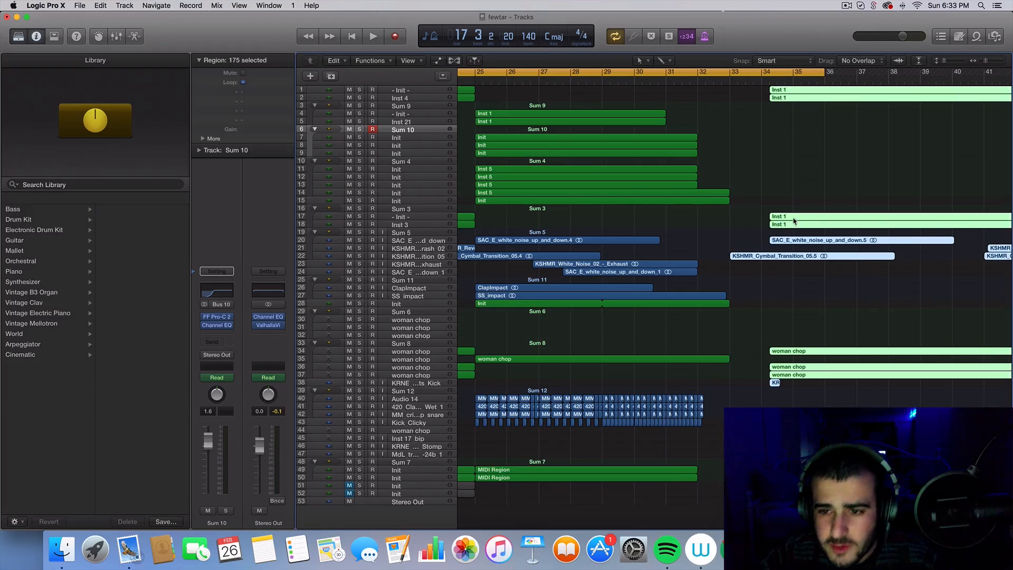
left_click_drag(804, 218, 766, 217)
left_click(580, 186)
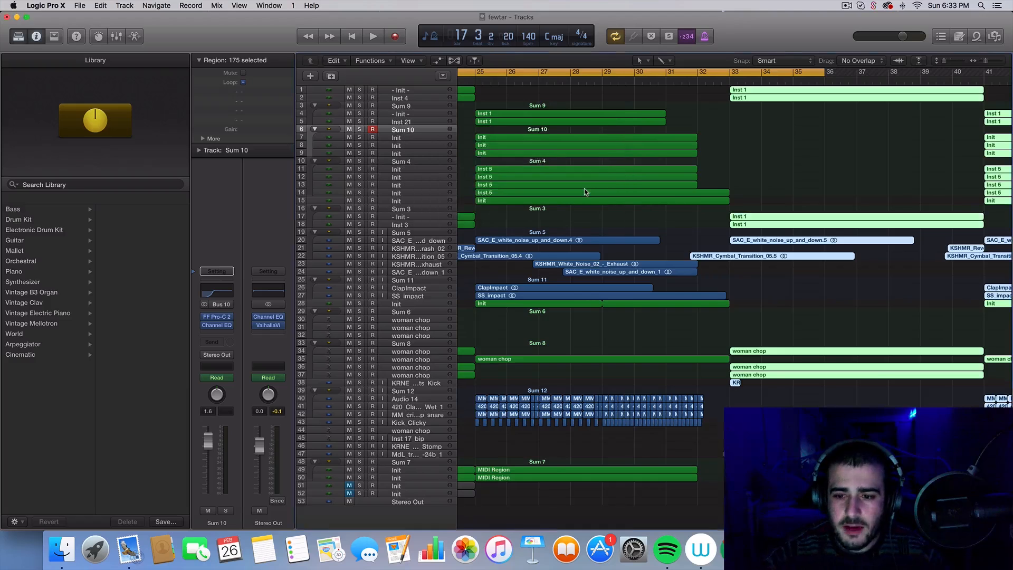
- Delete the copied regions from bar 41 onward, erasing their automation and clearing the leftover drum hits on tracks 40 to 43
key("super+Left")
key("super+Left")
key("super+Left")
key("super+Right")
key("super+Right")
scroll(584, 192, "right", 5)
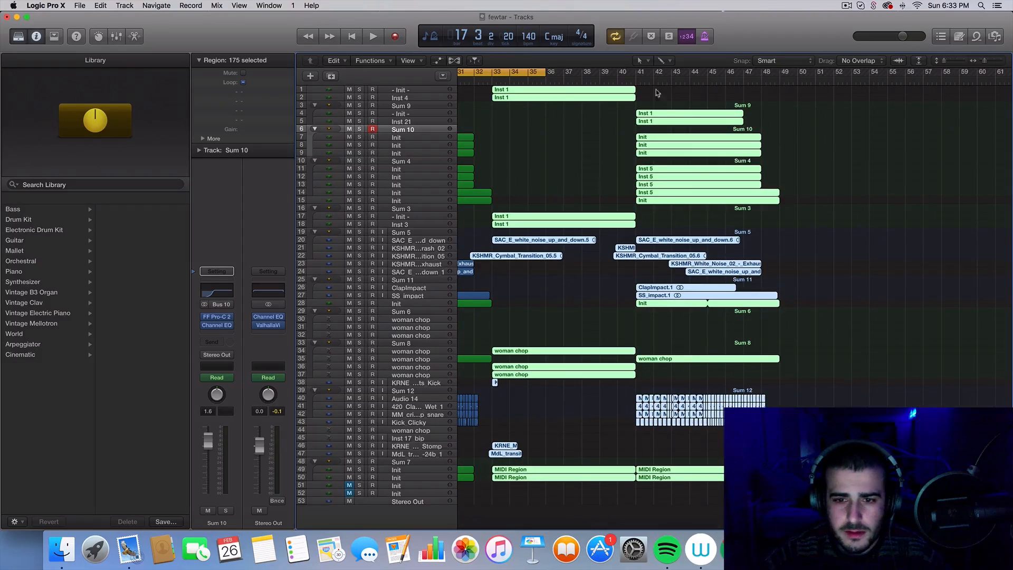
left_click_drag(652, 91, 794, 490)
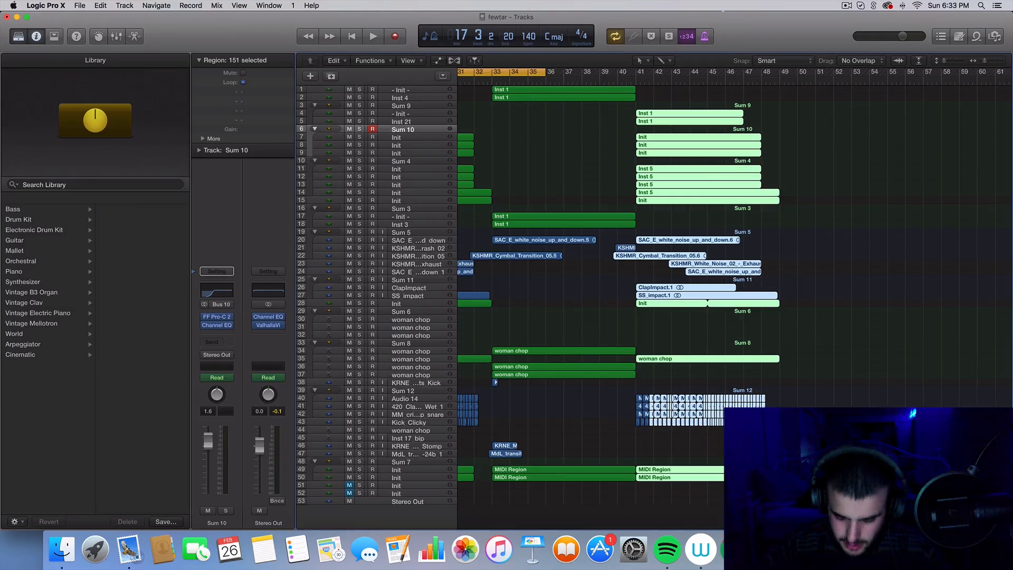
key("Delete")
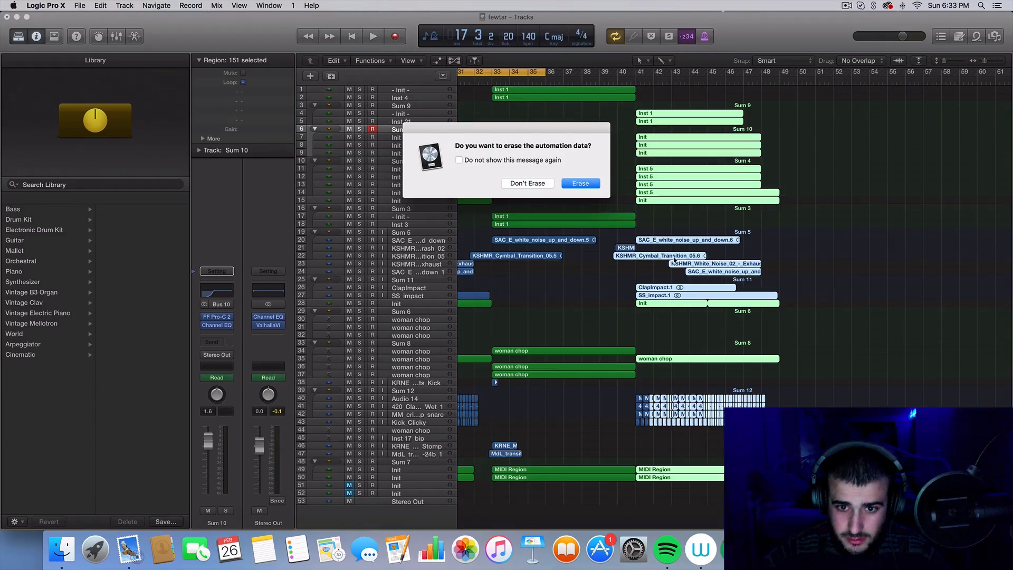
left_click(580, 183)
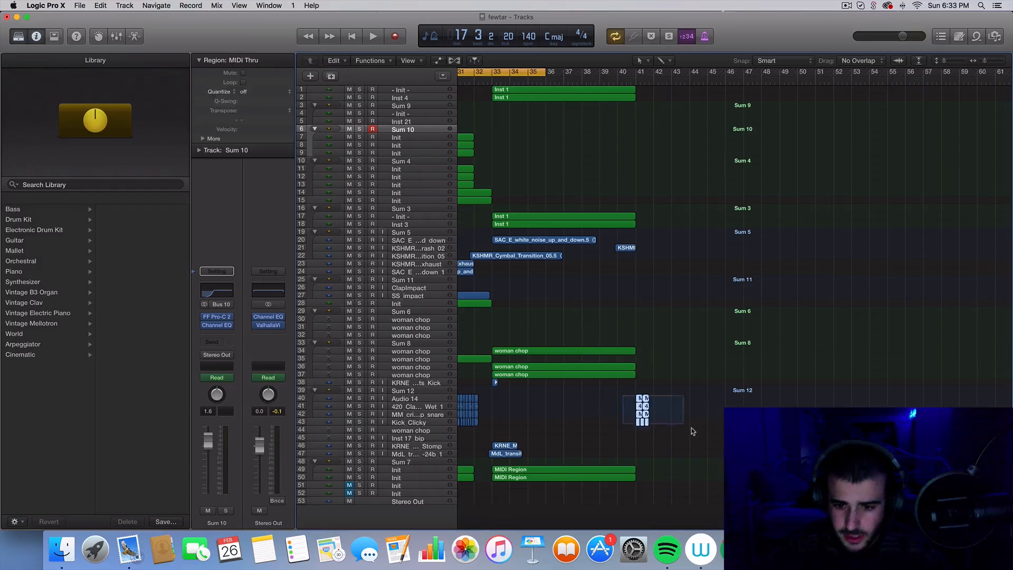
scroll(580, 211, "left", 3)
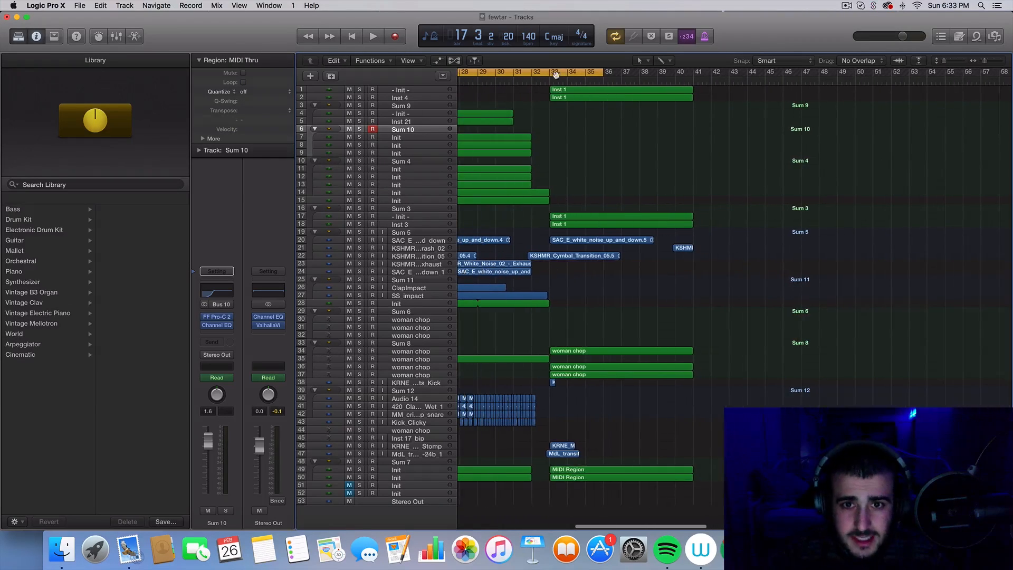
- Set the cycle range to bars 33 to 42 and briefly play the copied section
left_click_drag(552, 71, 710, 74)
key("space")
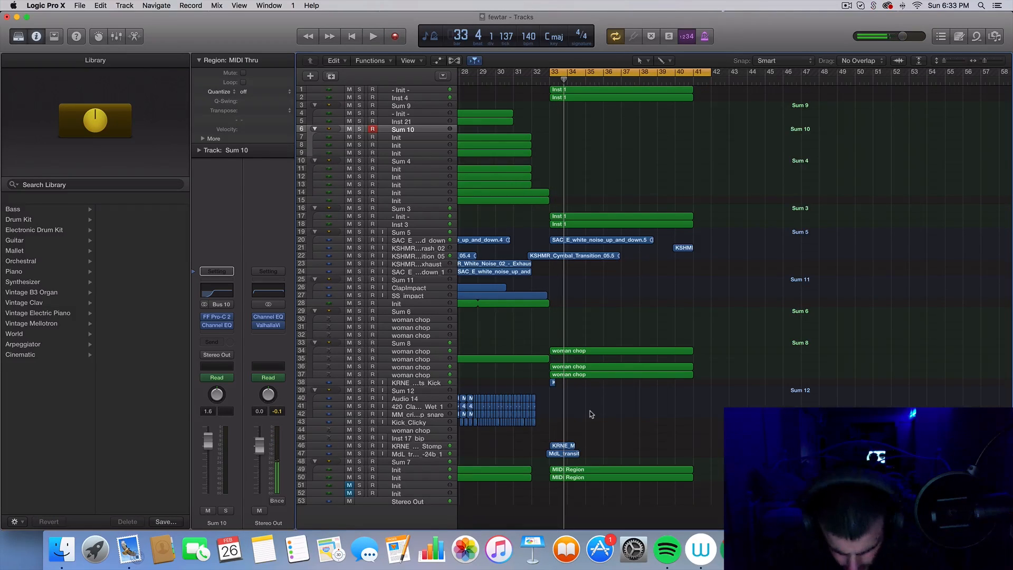
- Add a new audio track below track 52
left_click(451, 404)
double_click(414, 518)
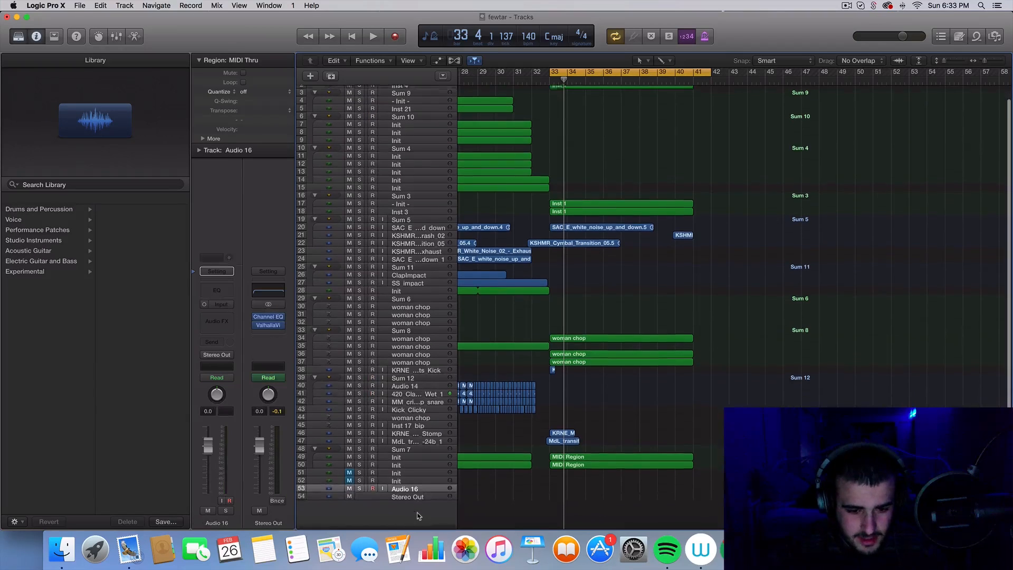
- Search the Splice sound downloads for "char" and place KRNE_Chariots_Kick.wav on the new track 53 at bar 33
scroll(621, 121, "up", 1)
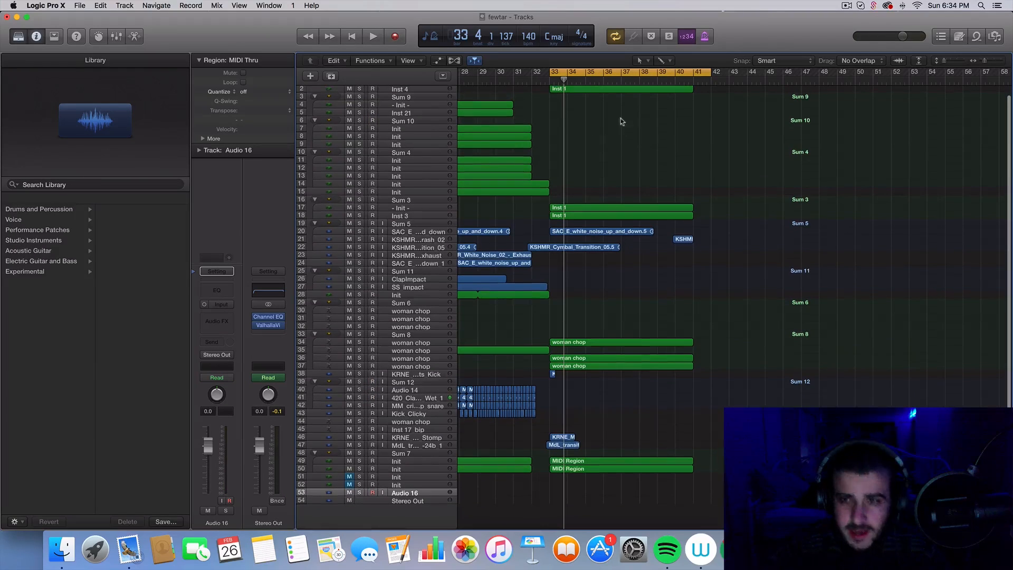
left_click(874, 6)
left_click(870, 49)
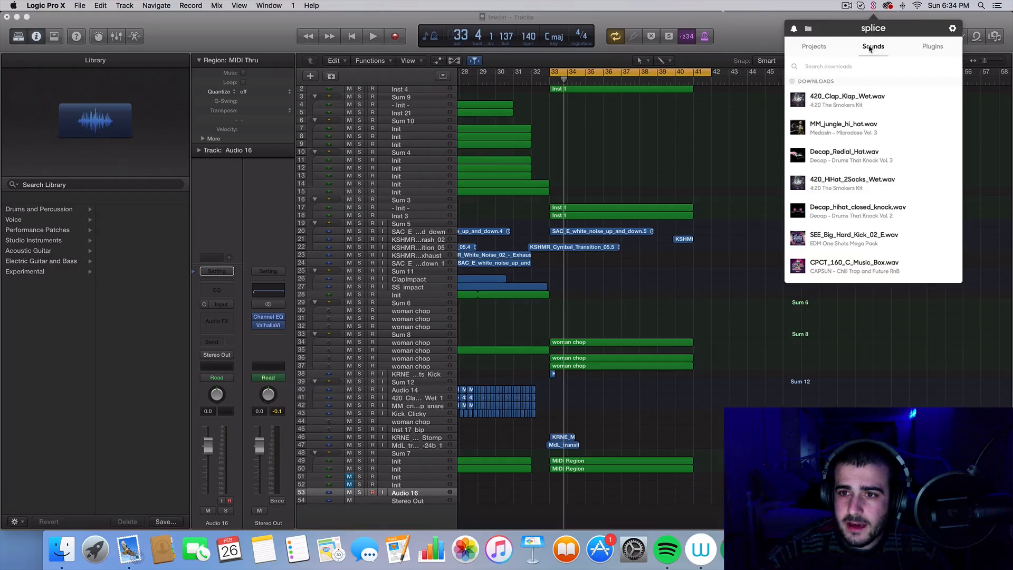
scroll(819, 151, "down", 4)
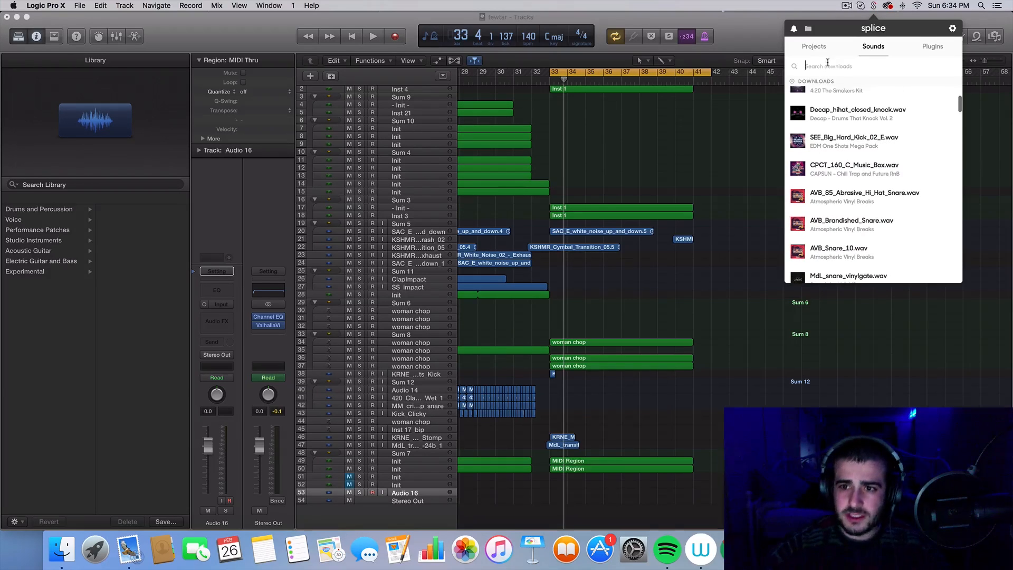
type("char")
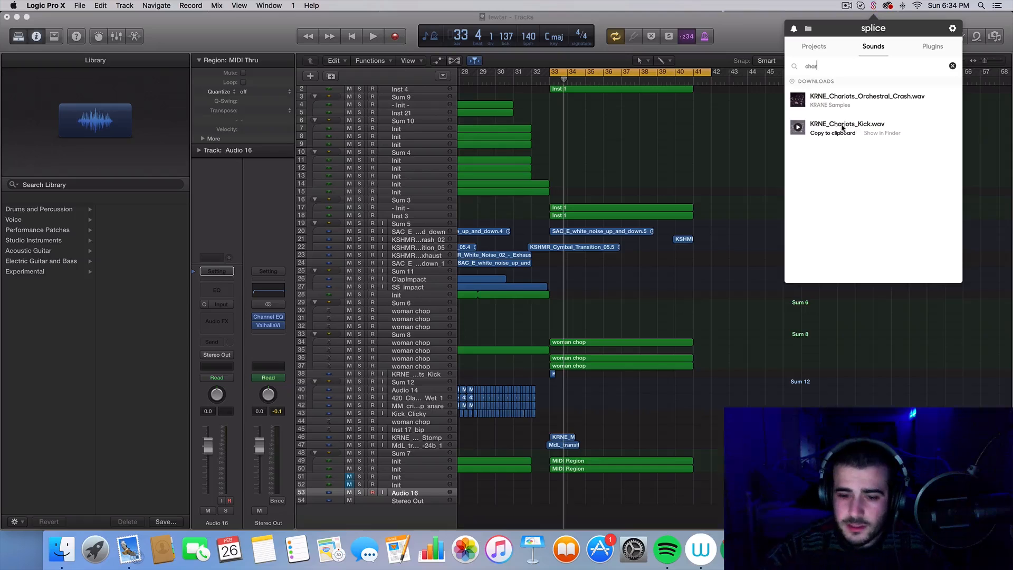
left_click_drag(670, 259, 559, 498)
- Repeat the kick region on track 53 and move the copy to position 33 4 1 1
scroll(559, 497, "up", 10)
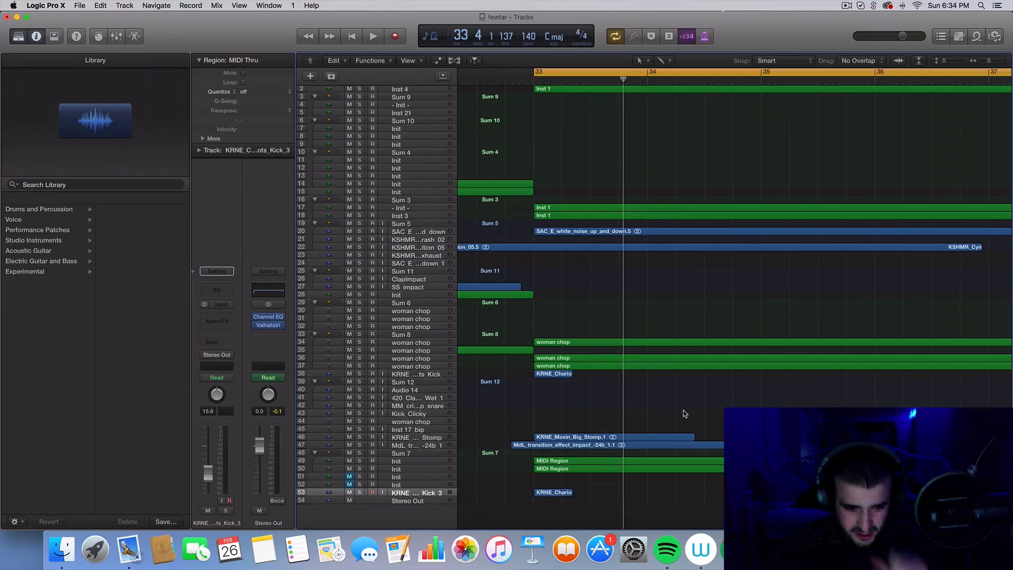
scroll(682, 411, "down", 2)
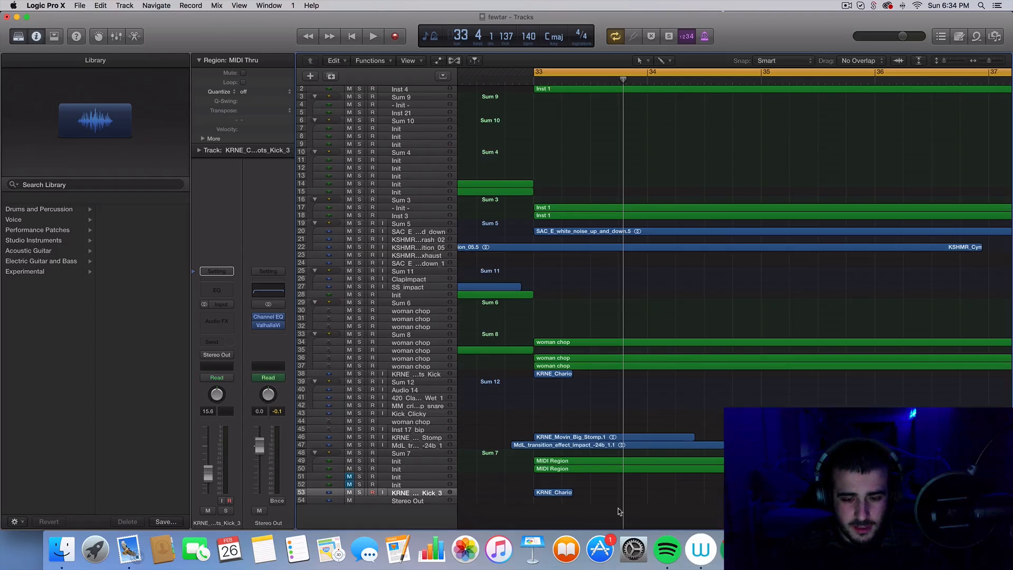
left_click_drag(604, 501, 535, 486)
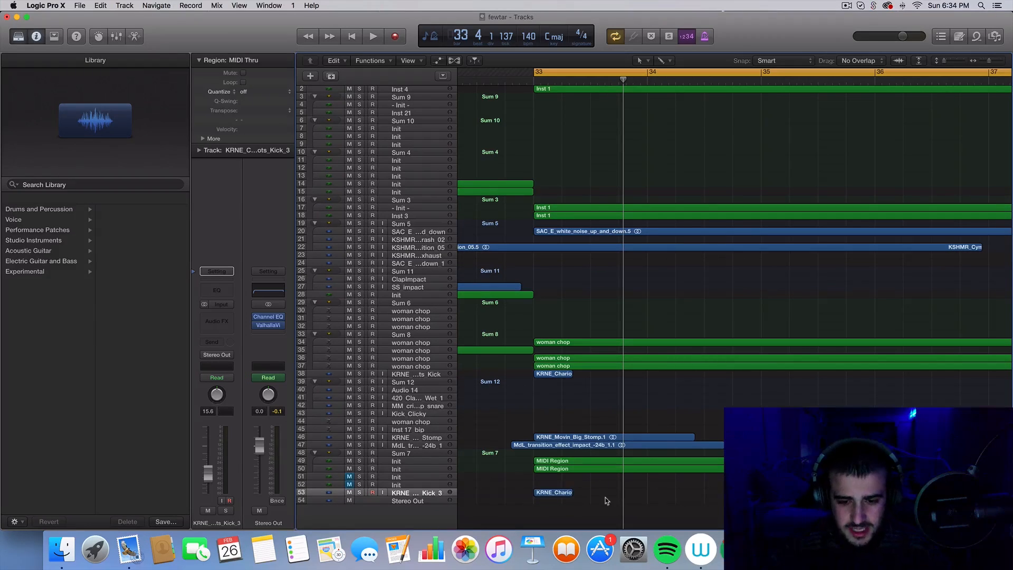
left_click(567, 495)
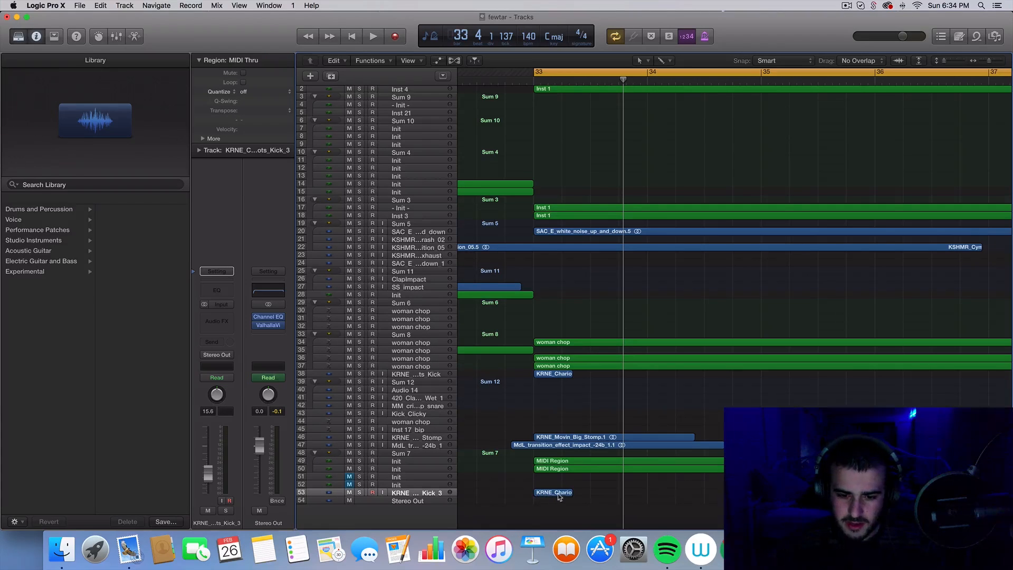
left_click_drag(656, 496, 541, 488)
key("super+r")
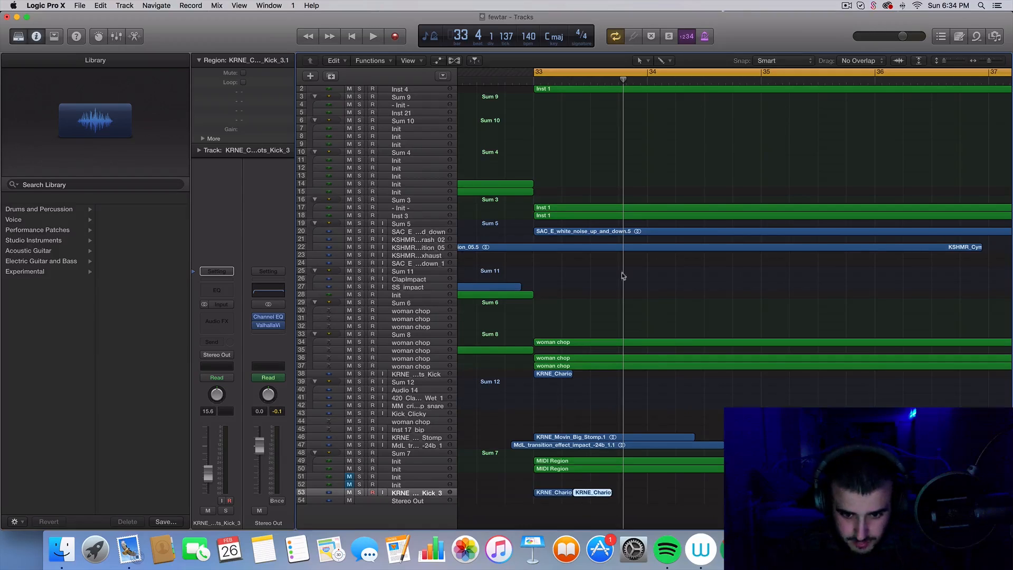
left_click_drag(598, 494, 643, 495)
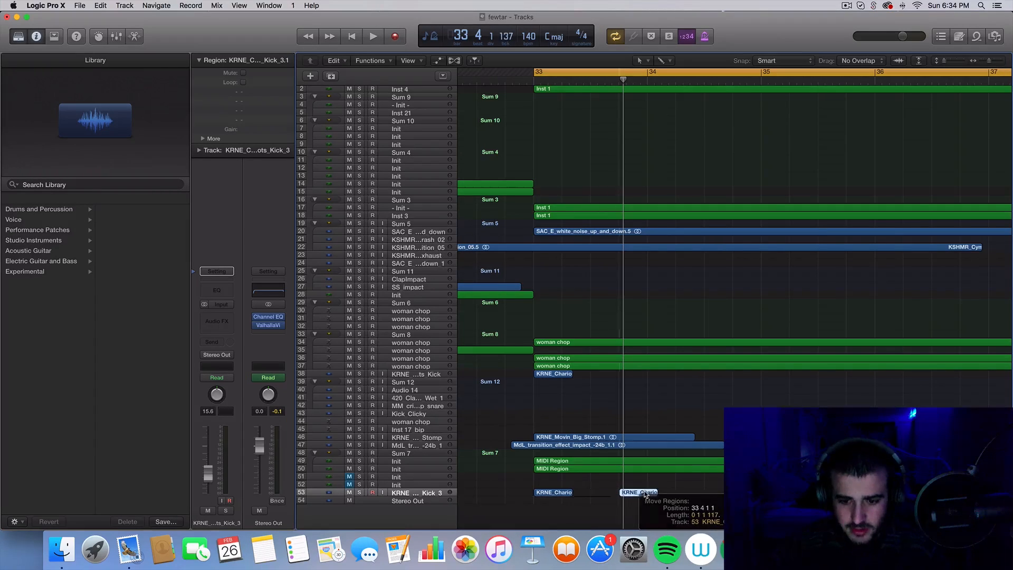
- Repeat the two kick regions on track 53 and shift the copied pair later, starting in the second beat of bar 34
scroll(645, 494, "up", 3)
scroll(645, 495, "up", 5)
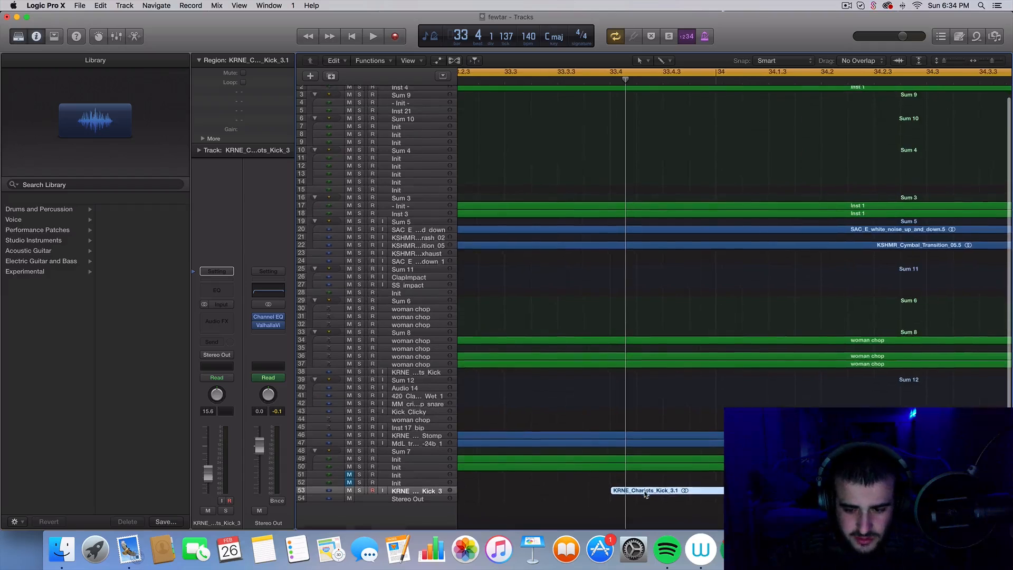
scroll(645, 494, "down", 5)
left_click_drag(943, 62, 952, 60)
scroll(729, 305, "down", 3)
left_click_drag(697, 460, 471, 422)
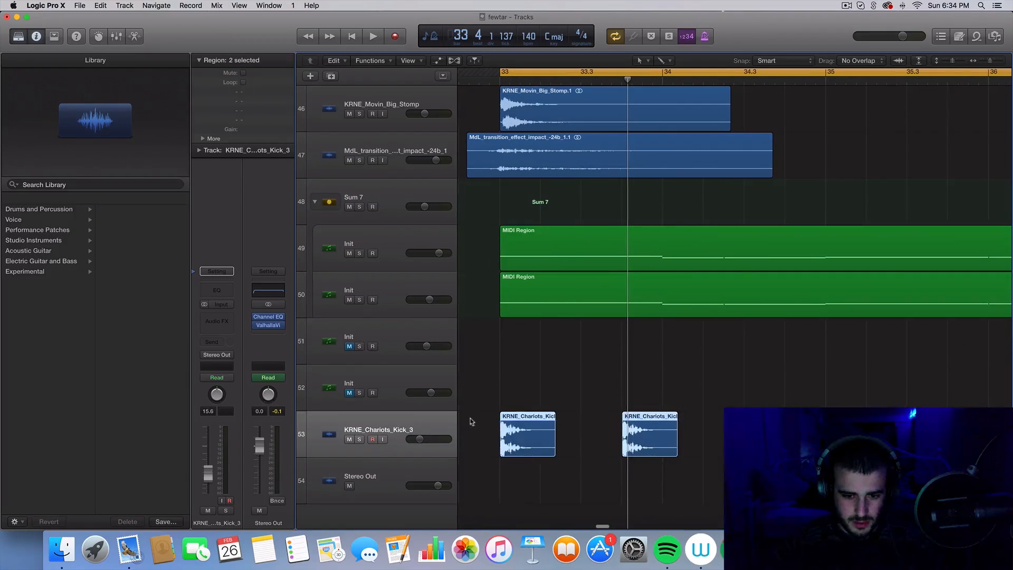
key("super+r")
left_click_drag(695, 433, 740, 437)
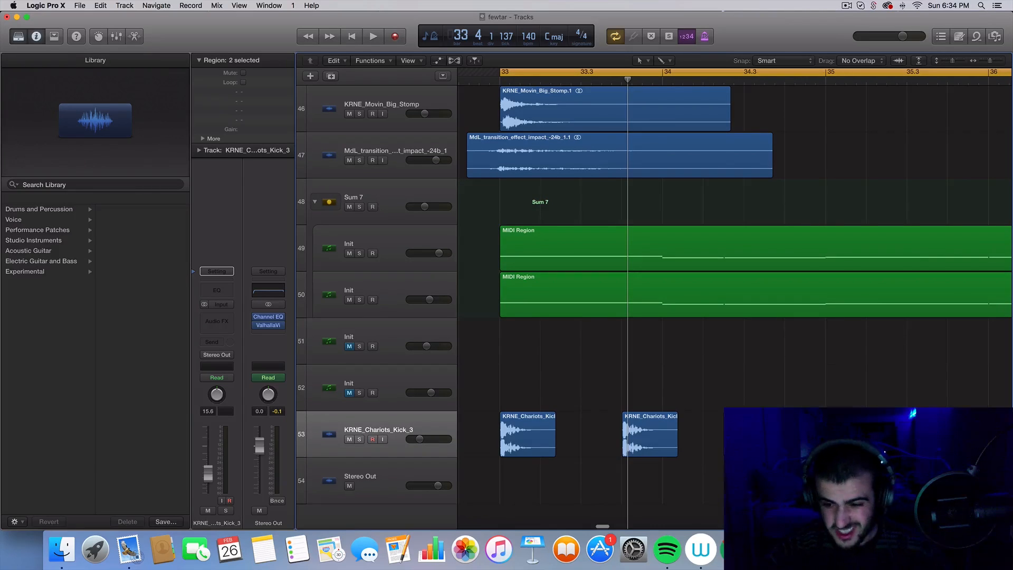
- Play the section from bar 33 to check the timing of the kicks on track 53
scroll(733, 436, "down", 3)
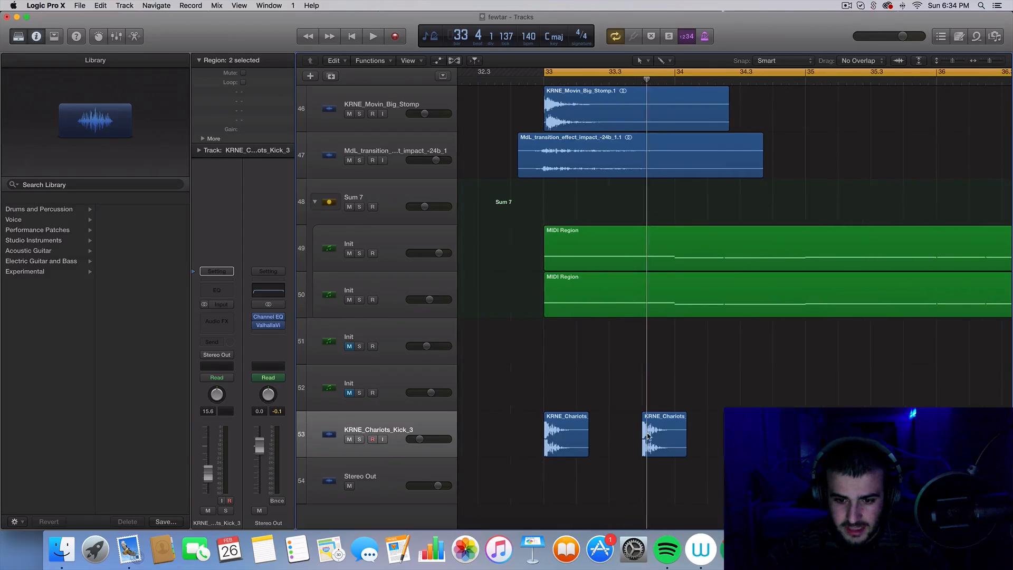
scroll(648, 435, "down", 3)
key("space")
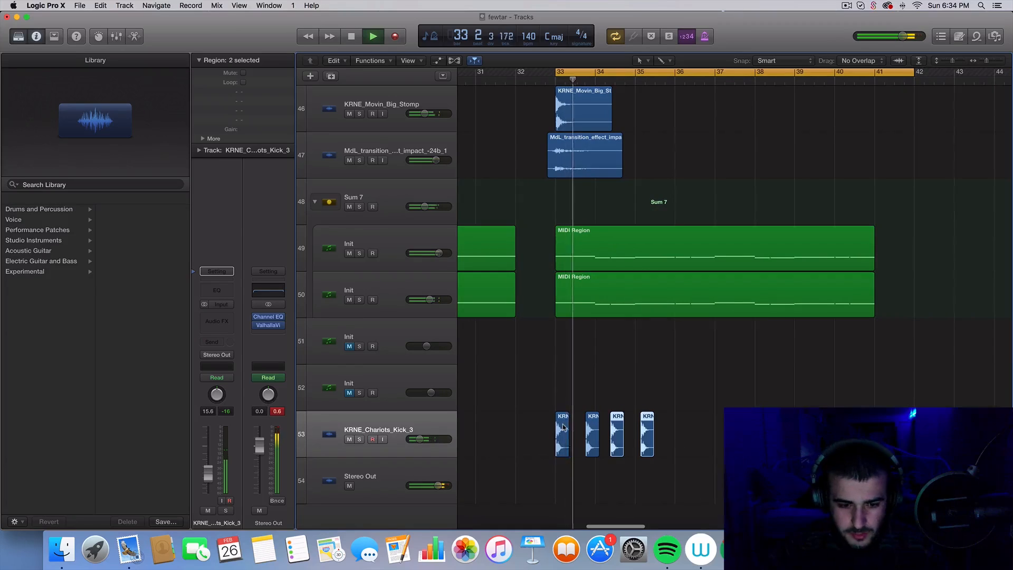
scroll(563, 427, "up", 4)
key("space")
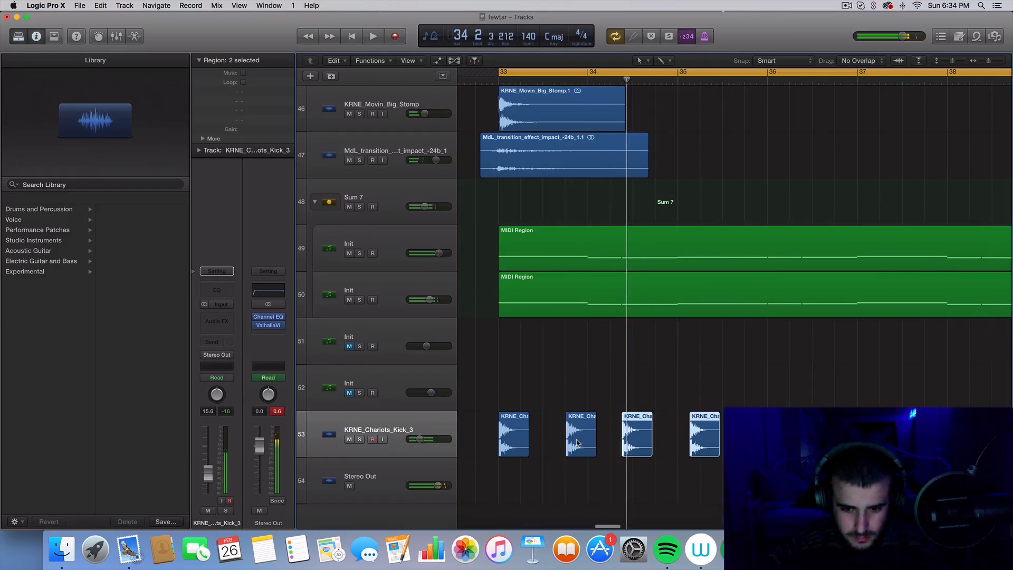
- Reduce the track 53 pattern to three kicks, with the third halfway through bar 34's first beat, and play it back
left_click(609, 477)
key("space")
scroll(608, 477, "up", 5)
key("space")
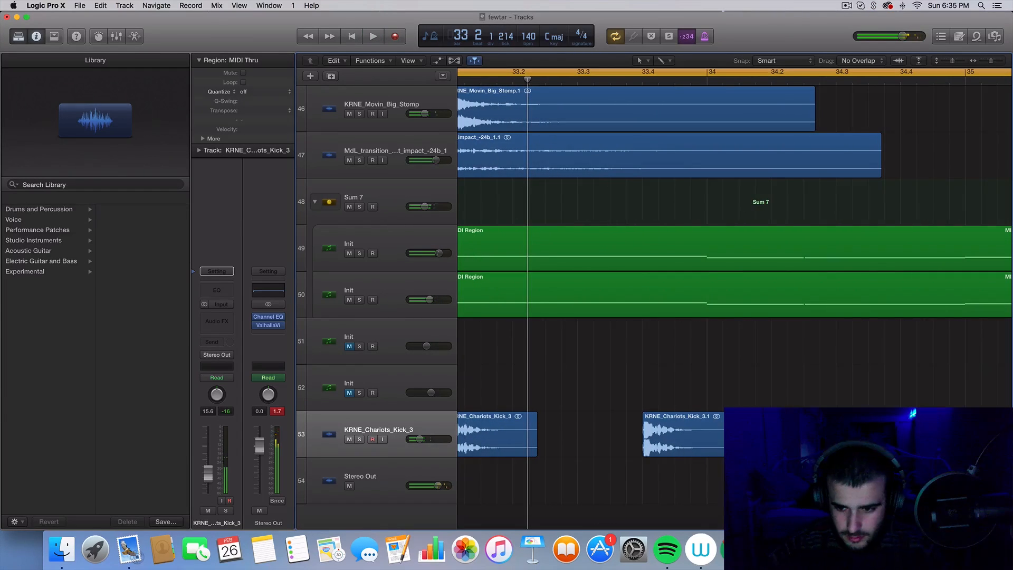
left_click_drag(777, 435, 740, 435)
scroll(738, 435, "down", 5)
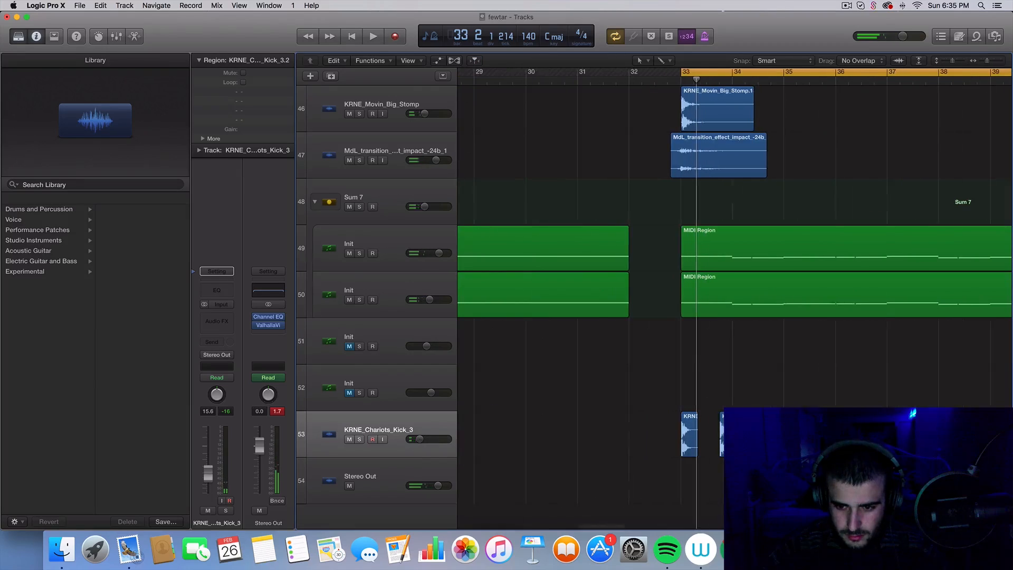
left_click(771, 444)
key("space")
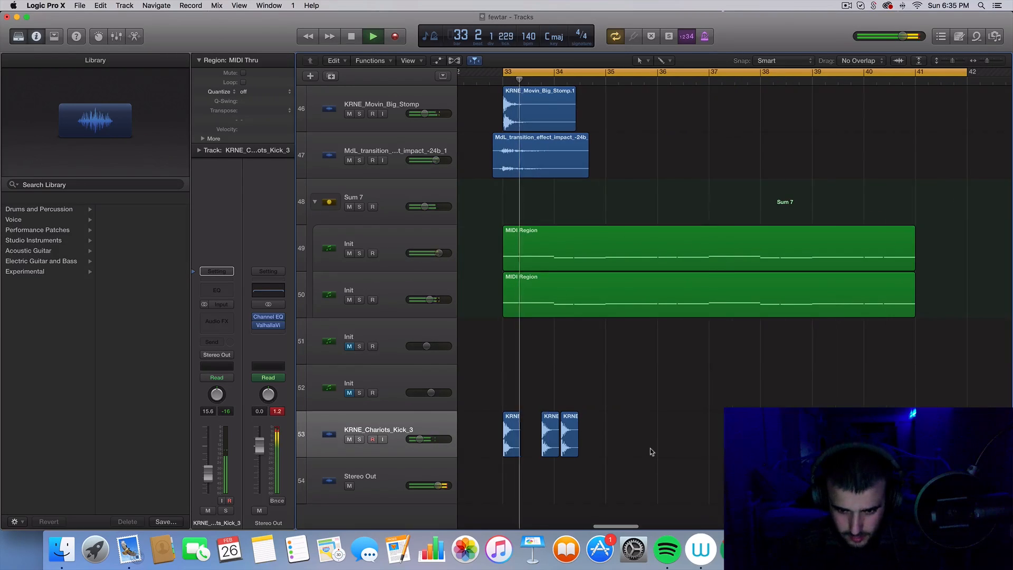
key("space")
- Solo the KRNE_Movin_Big_Stomp track, listen to it from bar 33, and turn its solo off
scroll(623, 403, "up", 3)
scroll(623, 403, "up", 5)
scroll(623, 403, "left", 1)
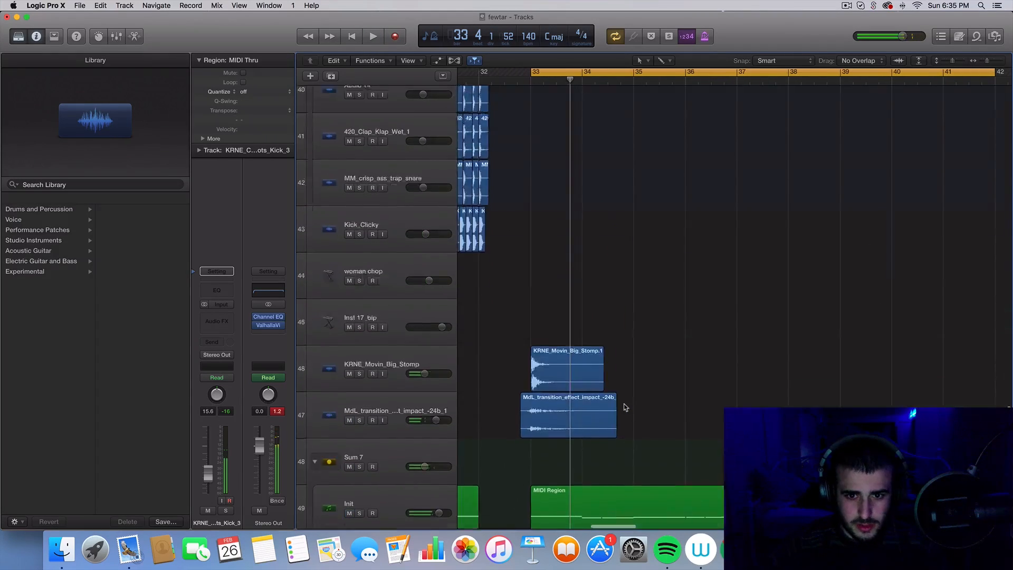
left_click(360, 342)
key("space")
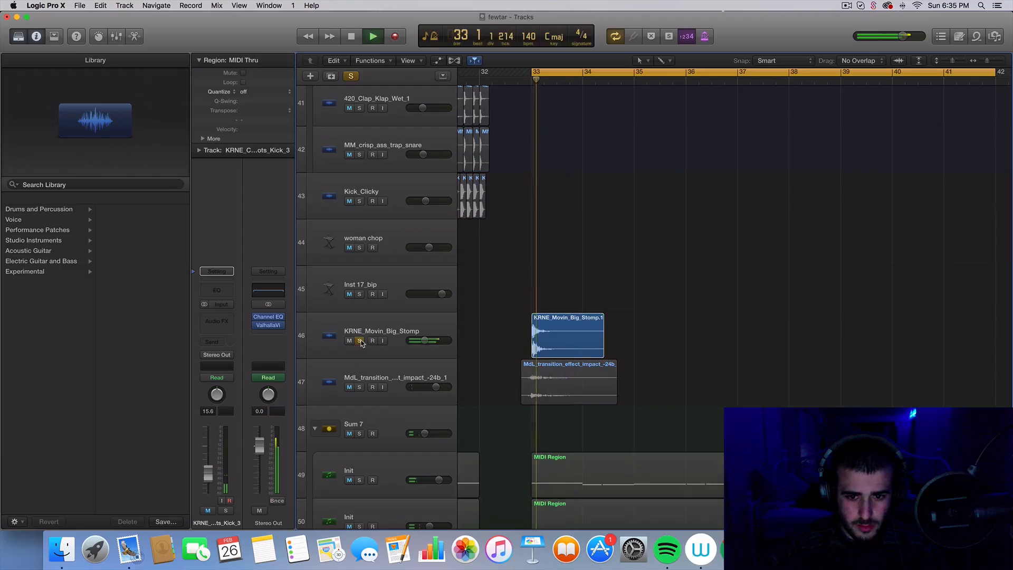
key("space")
left_click(361, 341)
- Insert a stereo Channel EQ on the KRNE_Movin_Big_Stomp track with the low cut raised to 285 Hz, and audition it
left_click(371, 326)
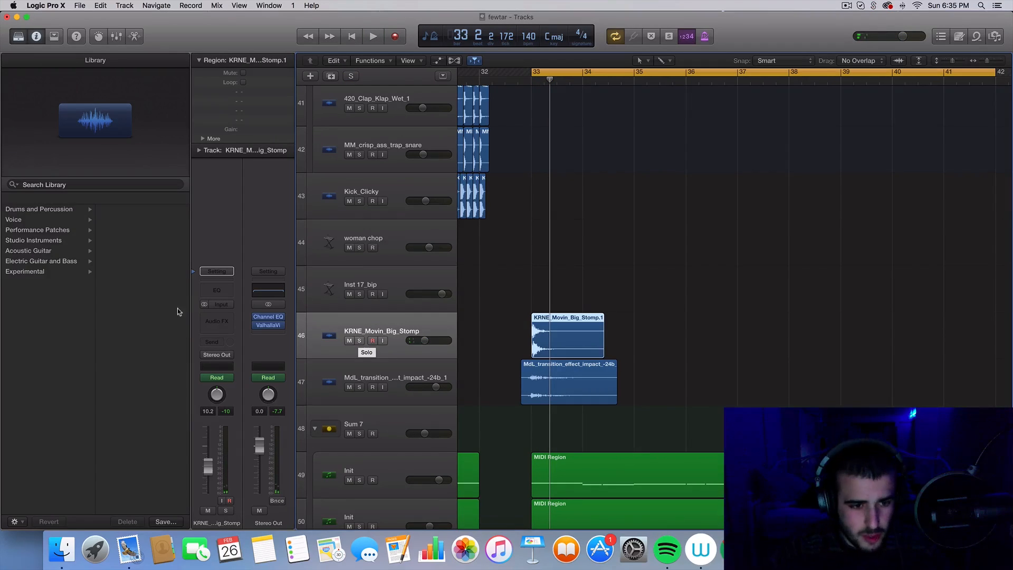
left_click(217, 319)
mouse_move(240, 360)
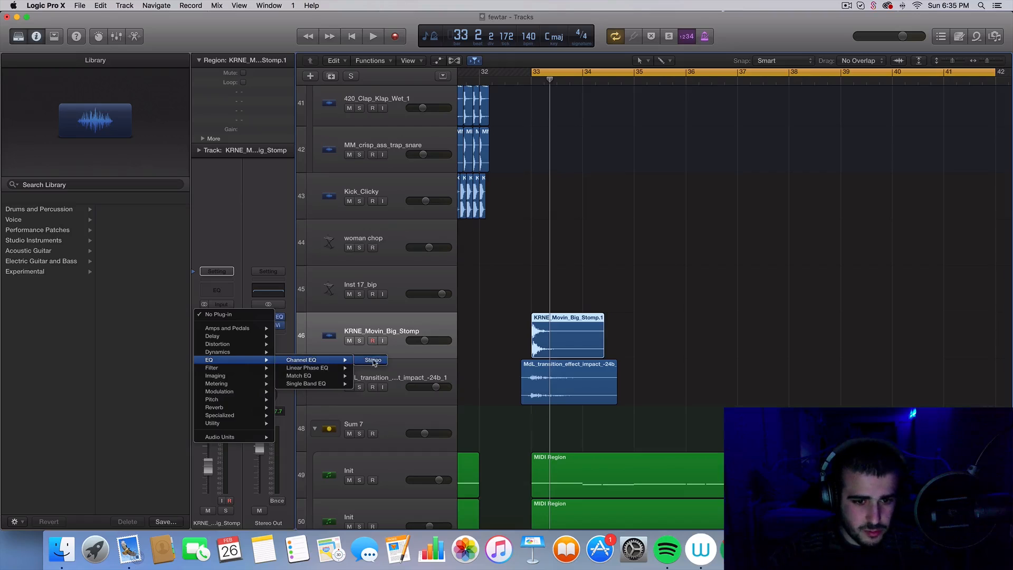
left_click(373, 360)
left_click(65, 95)
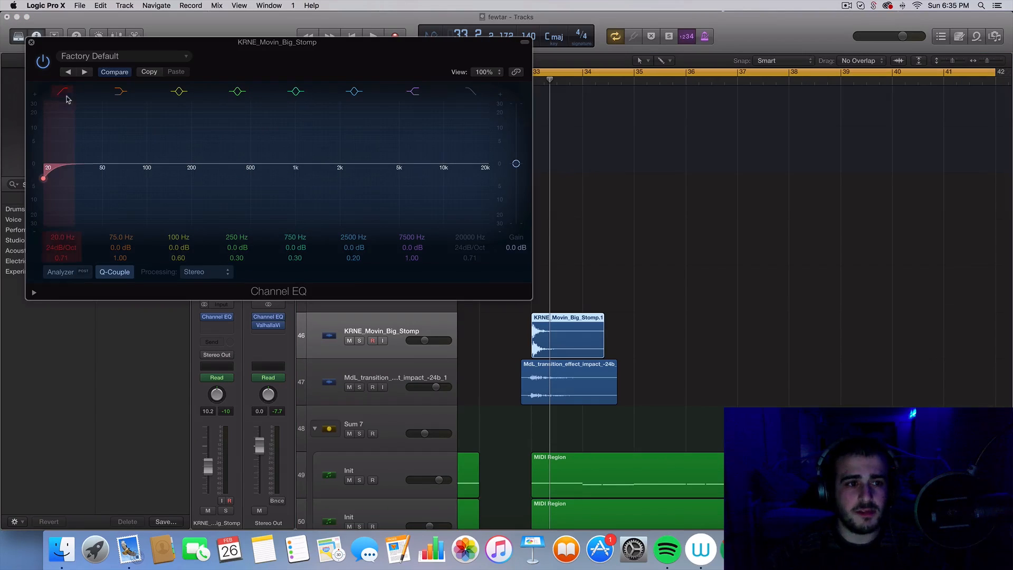
left_click_drag(60, 174, 205, 191)
key("space")
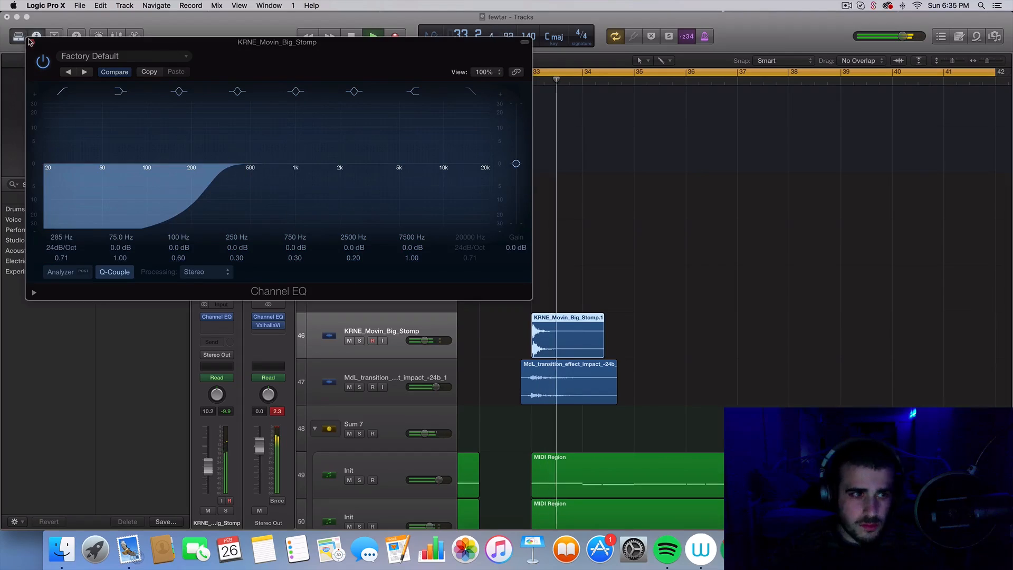
left_click(31, 42)
- Solo the MdL_transition impact track and listen to it from bar 33
left_click(356, 383)
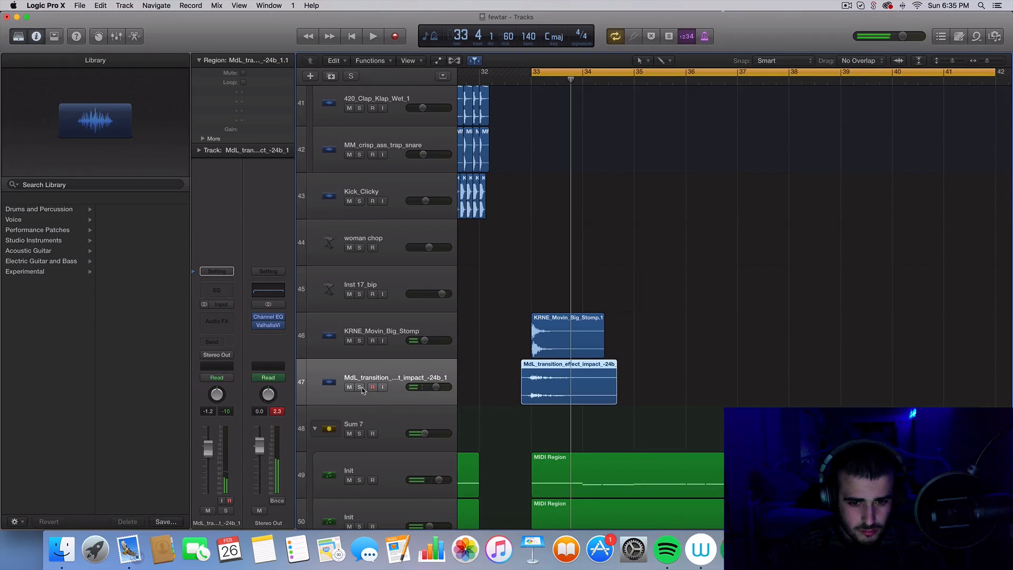
left_click(359, 387)
key("space")
left_click(372, 387)
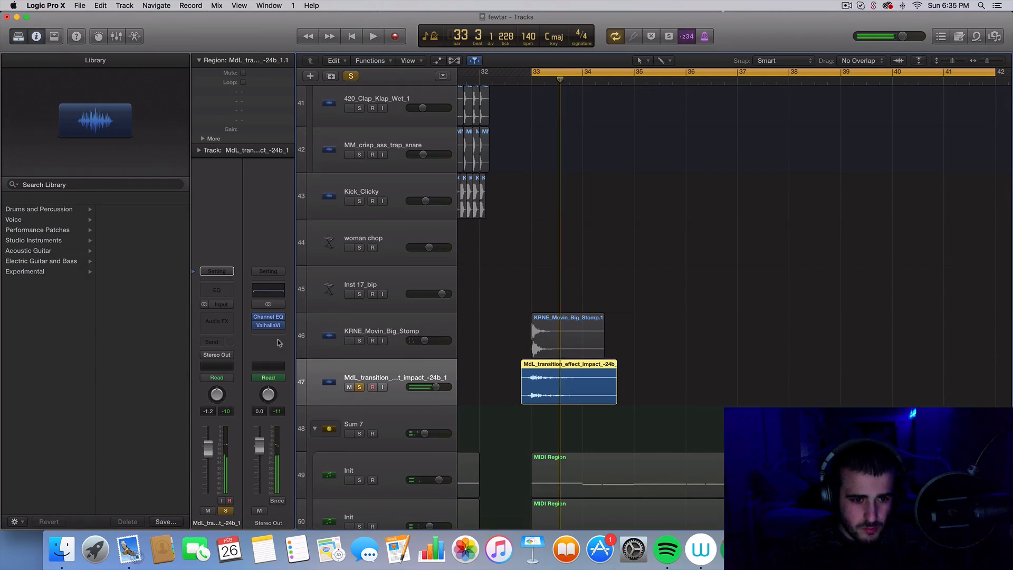
- Insert a stereo Channel EQ on the MdL_transition impact track with the low cut at 225 Hz, audition it, and turn solo off
left_click(221, 317)
mouse_move(232, 359)
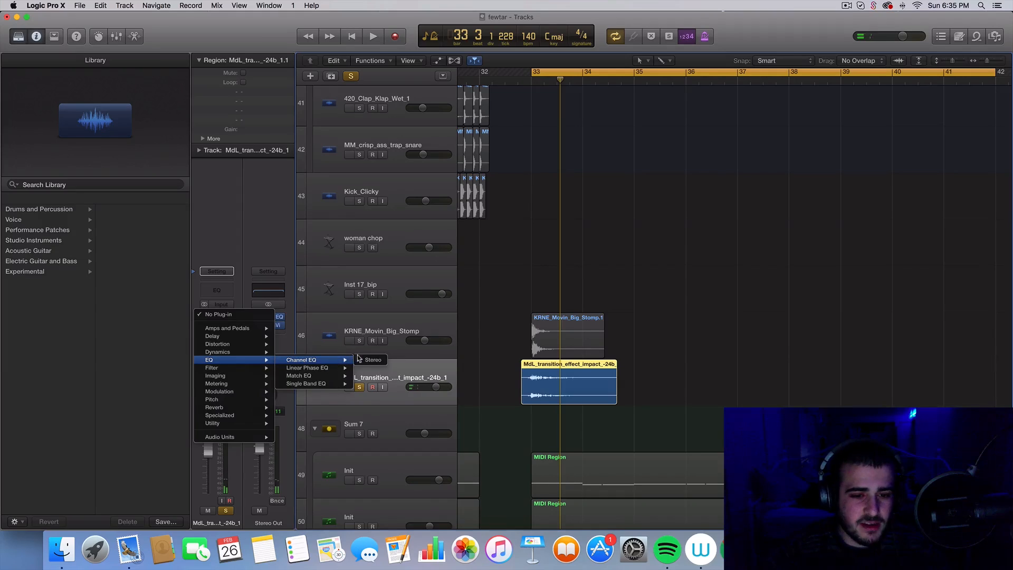
left_click(364, 360)
left_click(62, 92)
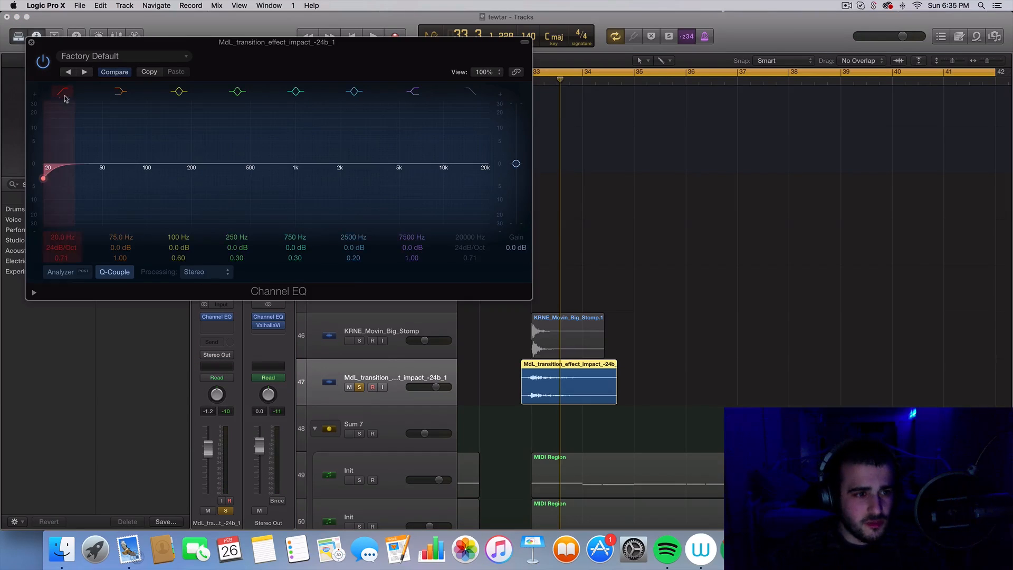
left_click_drag(58, 195, 235, 196)
key("space")
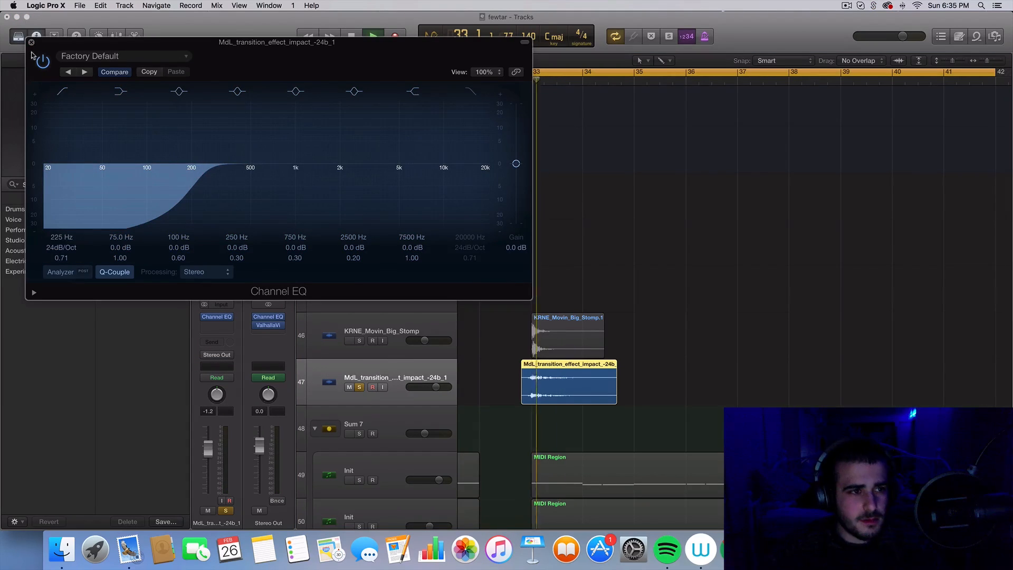
left_click(32, 42)
key("space")
left_click(359, 388)
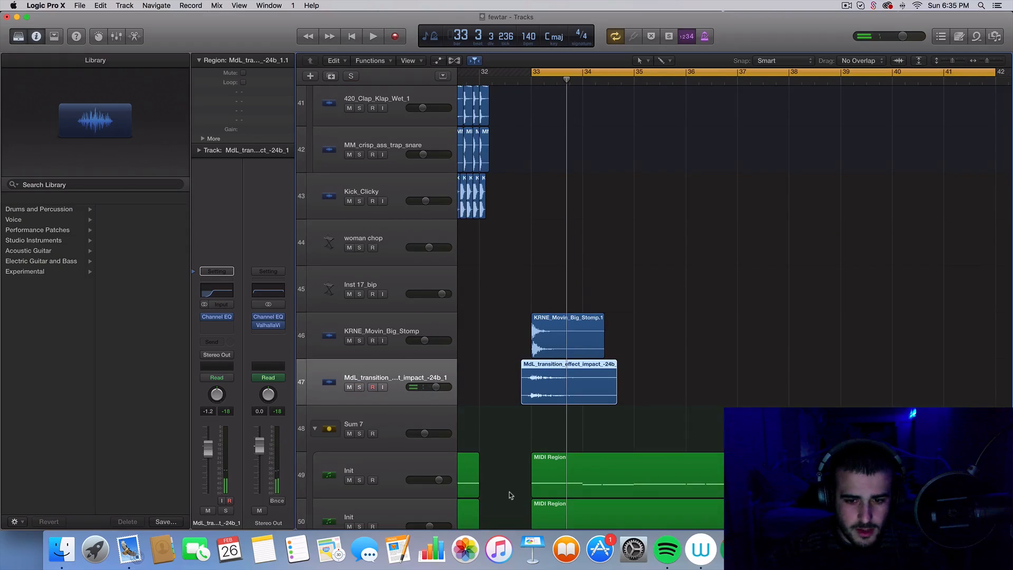
- Listen to the drop from bar 33 with the kicks on track 53, checking the timing of the third kick
left_click(509, 491)
scroll(508, 492, "down", 5)
key("space")
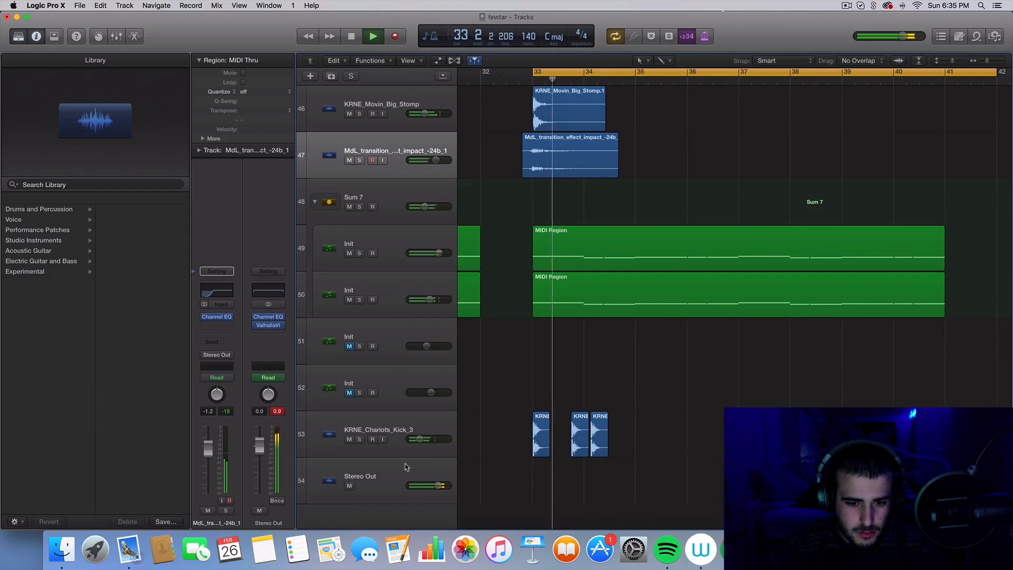
key("space")
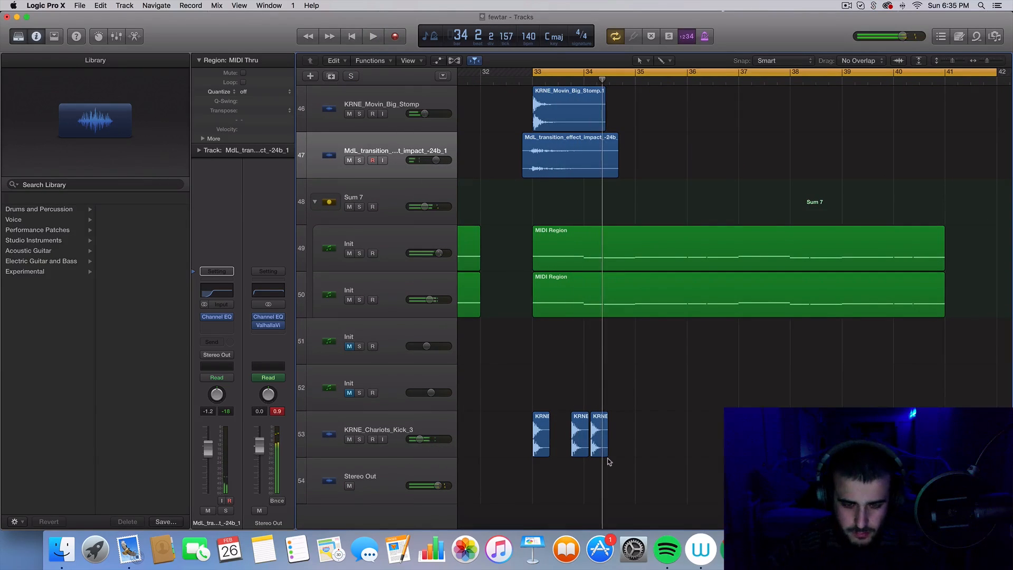
key("super+Right")
key("super+Right")
key("super+Right")
key("super+Right")
key("space")
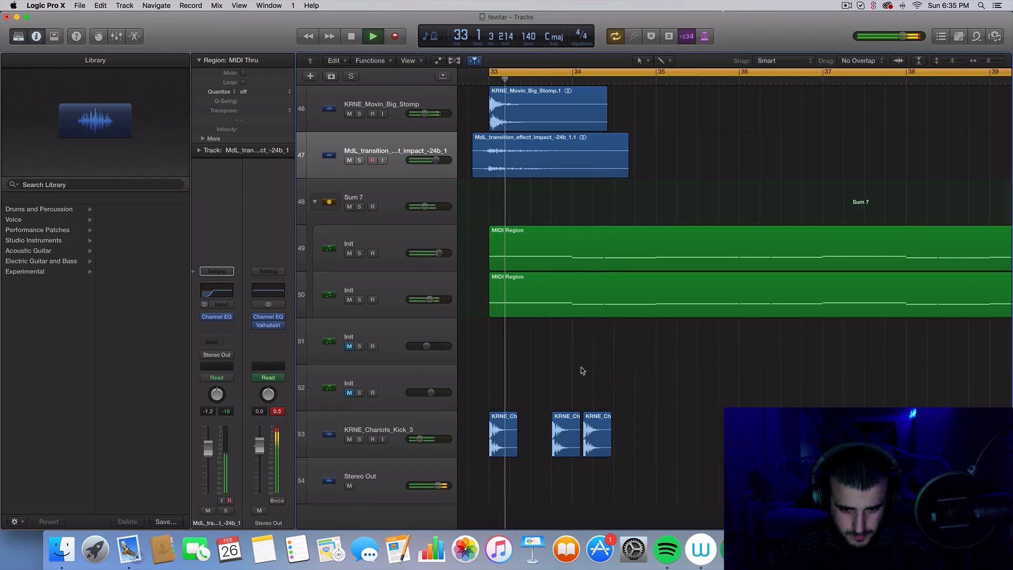
key("super+Right")
key("super+Right")
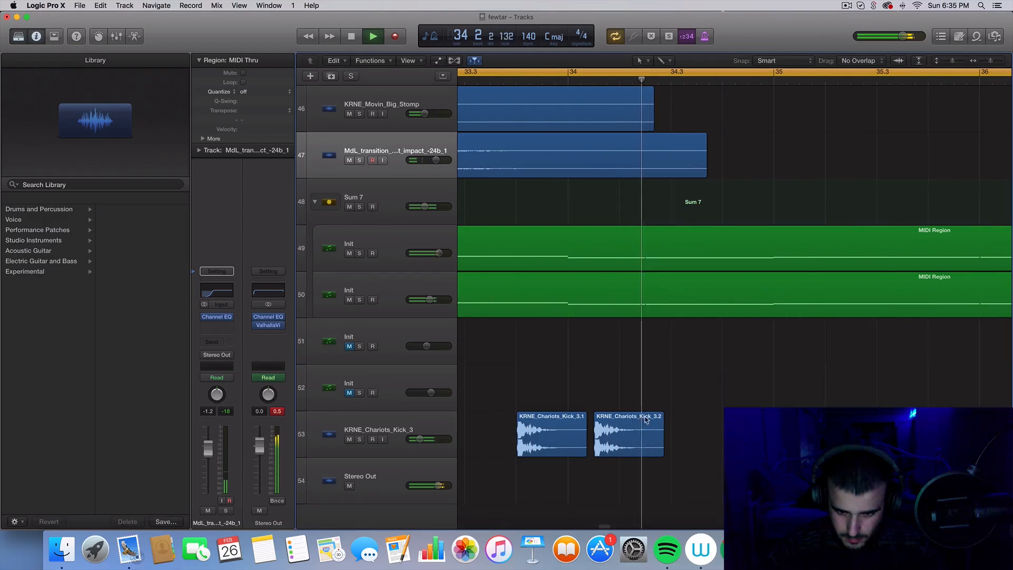
key("space")
- Move the third kick region on the KRNE_Chariots_Kick_3 track to position 34 2 1 1 and listen to the new timing
left_click_drag(618, 437, 645, 439)
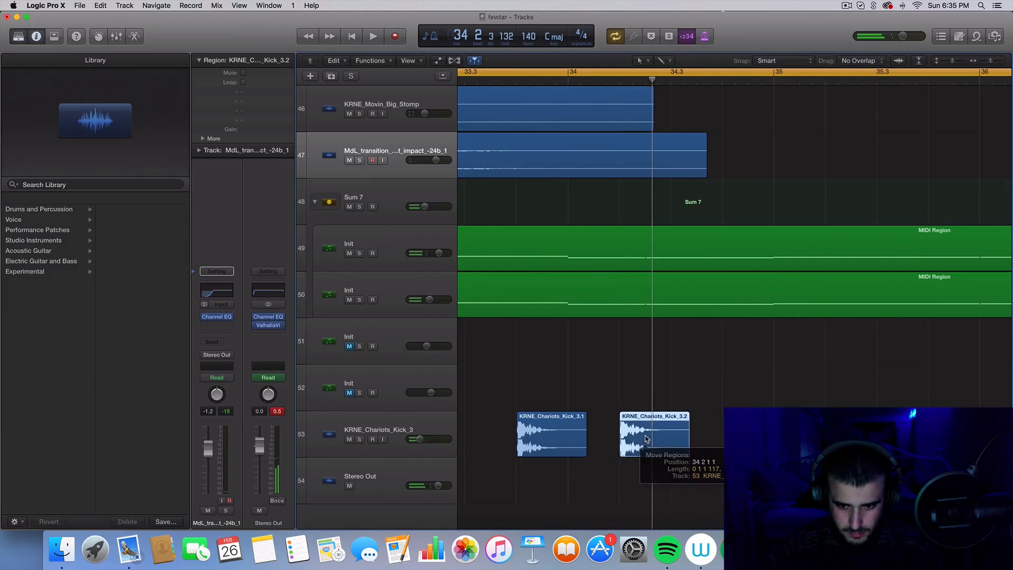
key("space")
key("super+Left")
key("super+Left")
key("super+Left")
key("super+Right")
key("super+Right")
key("super+Right")
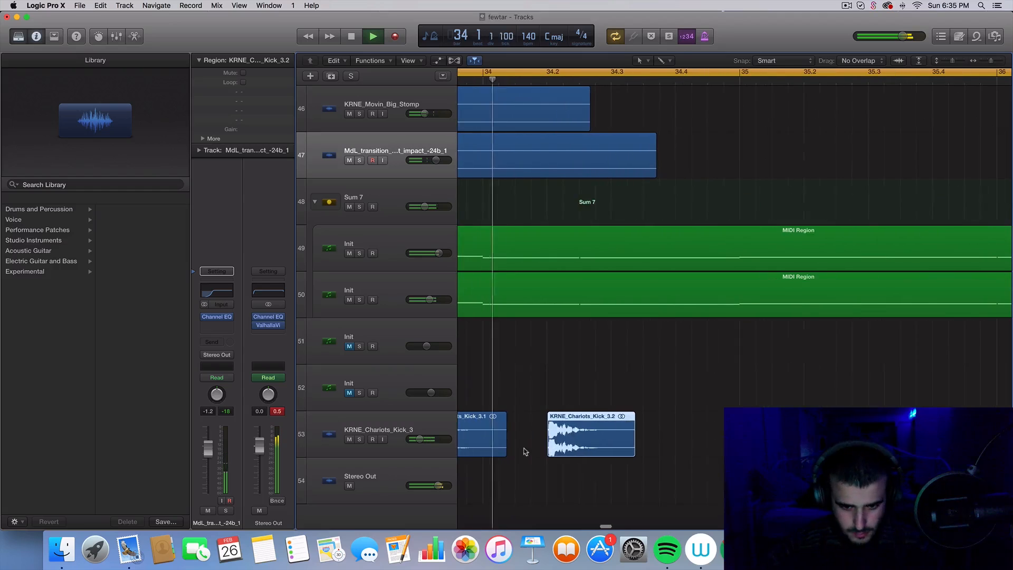
key("space")
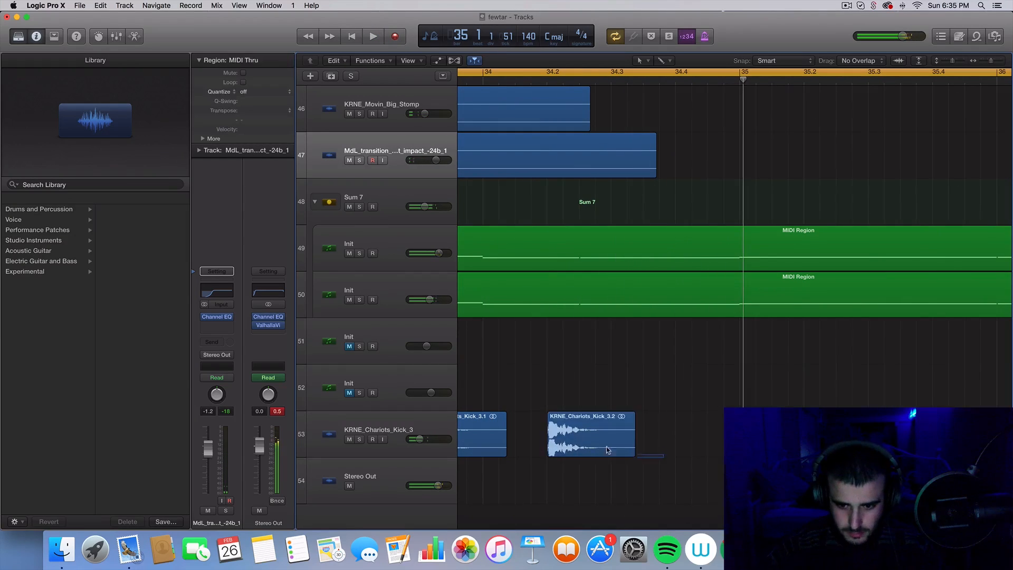
- Repeat the kick at 34 2 to add a fourth hit, and repeat the four-kick pattern with the copy starting at bar 35
left_click(618, 436)
key("super+r")
left_click_drag(655, 431, 515, 438)
key("super+Left")
key("super+Left")
key("super+Left")
key("super+Left")
key("super+Left")
key("super+r")
key("super+Right")
key("super+Right")
key("super+Right")
key("super+Right")
key("super+Right")
key("super+Right")
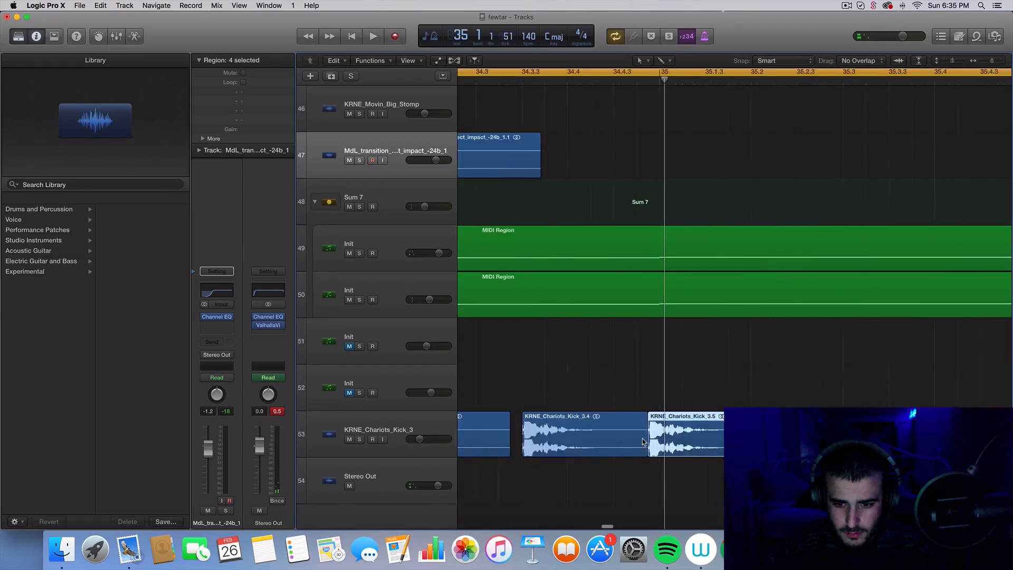
left_click_drag(661, 435, 688, 436)
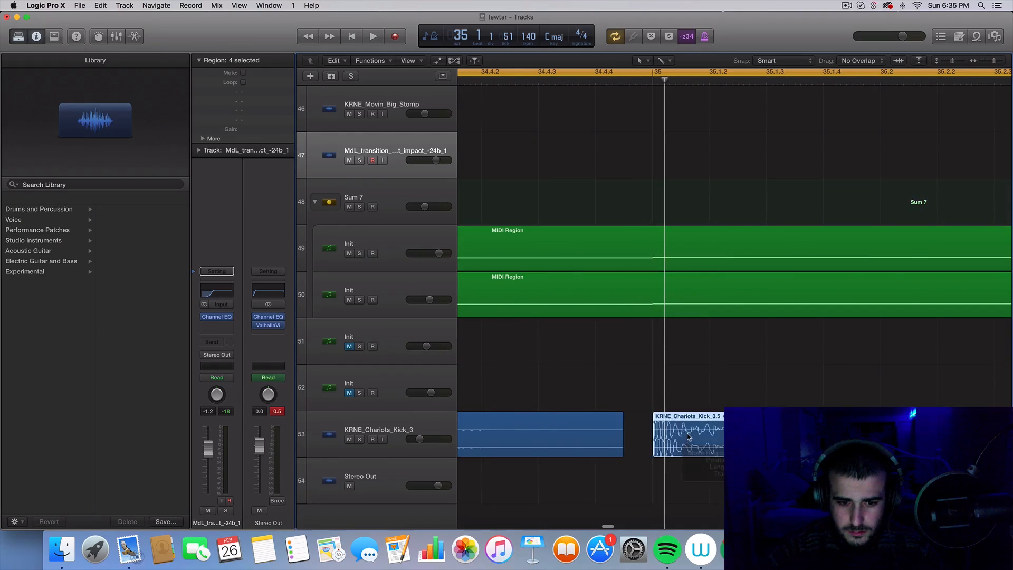
- Raise the KRNE_Chariots_Kick_3 track's volume to -10.4 dB, solo the track and listen to it from bar 33
key("super+Left")
key("super+Left")
key("super+Left")
key("super+Left")
key("super+Left")
key("super+Left")
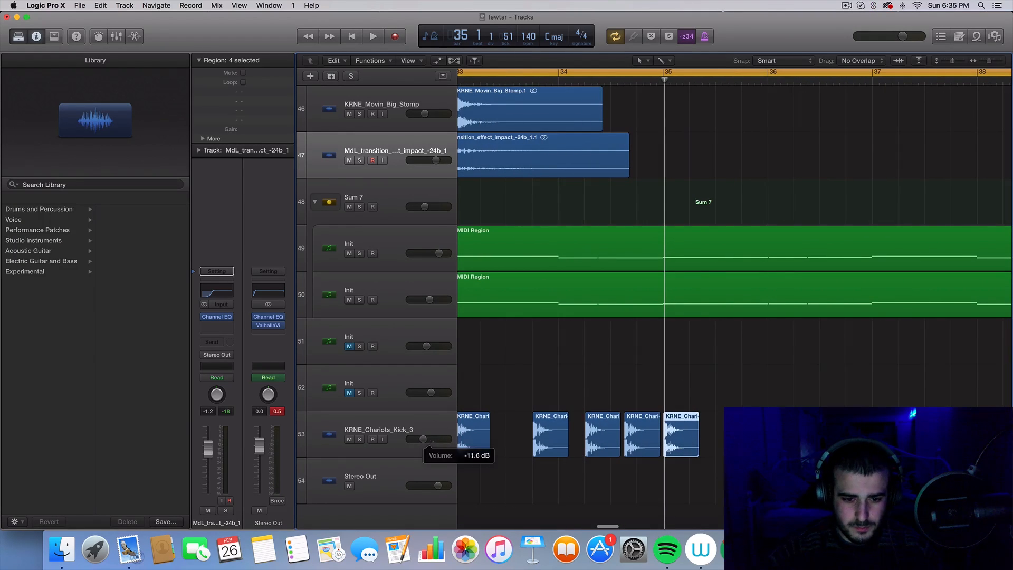
left_click(359, 439)
key("space")
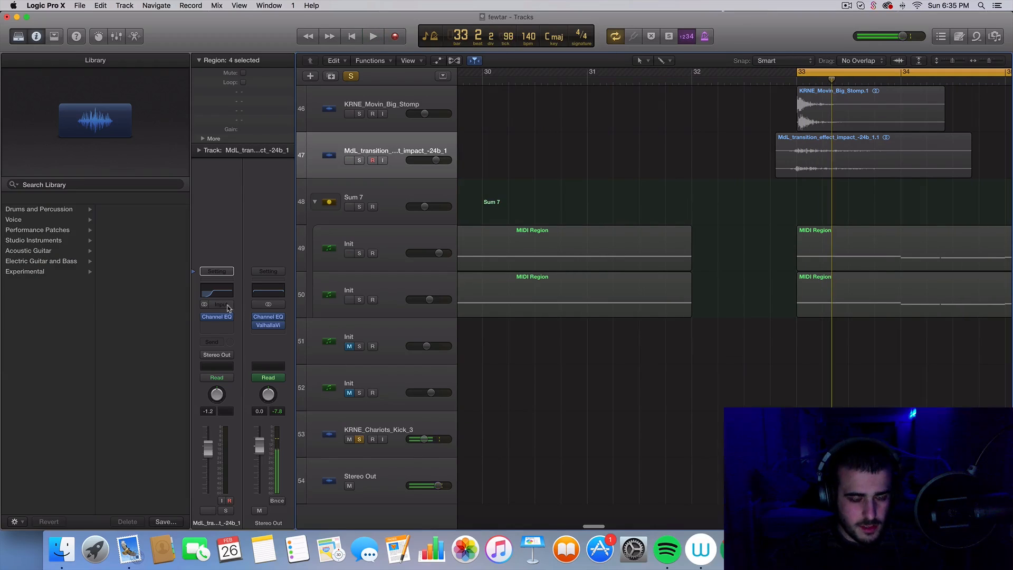
left_click(210, 327)
key("Escape")
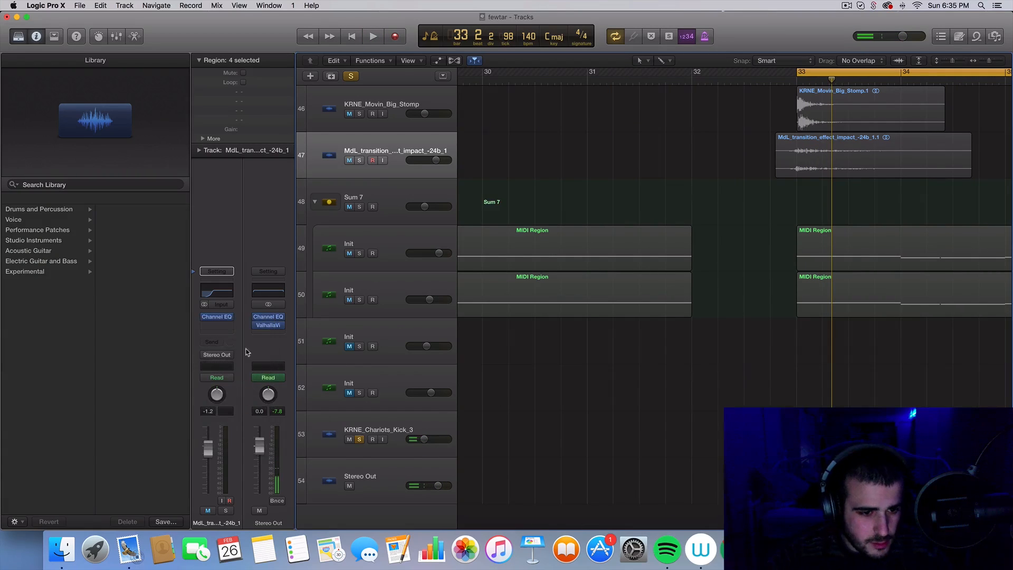
left_click(220, 321)
key("Escape")
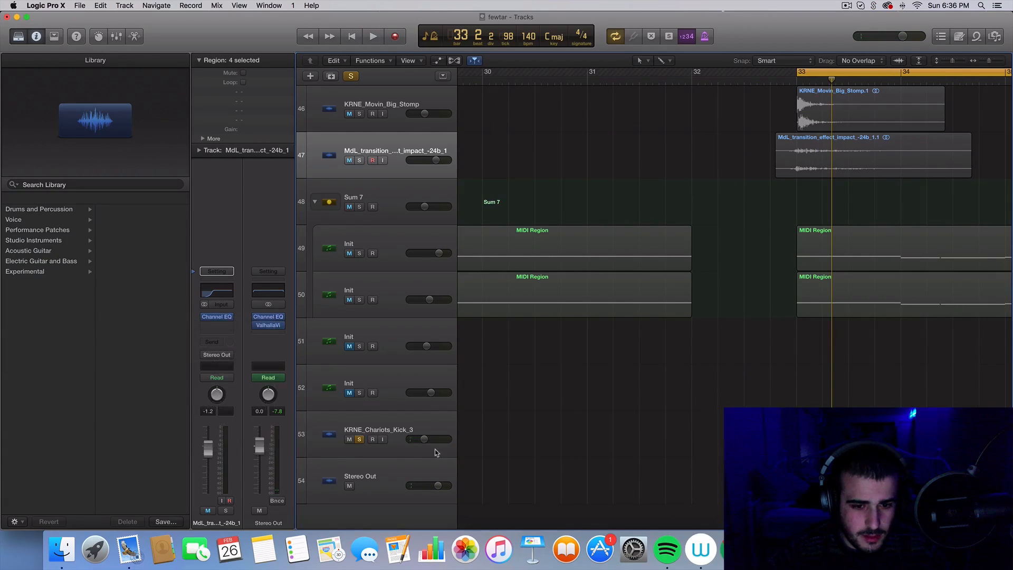
- Insert a stereo Overdrive effect on the KRNE_Chariots_Kick_3 track
left_click(386, 428)
left_click(220, 318)
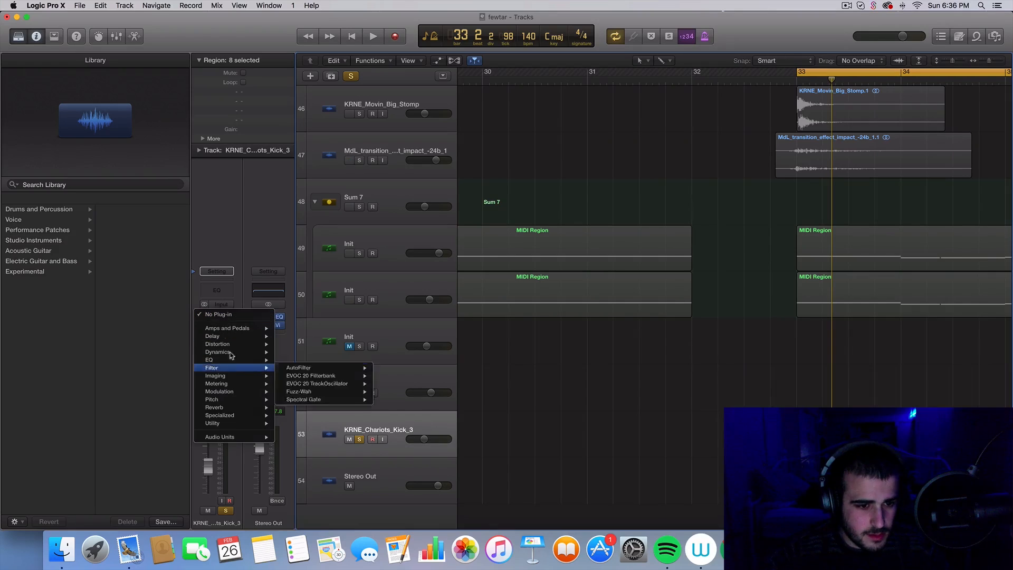
mouse_move(230, 345)
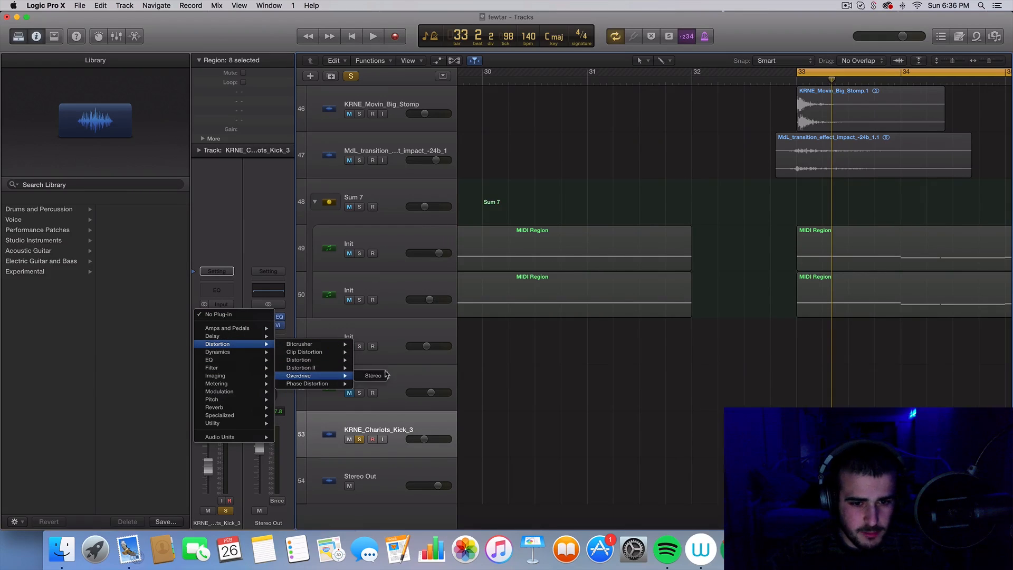
left_click(376, 375)
- Set the kick's Overdrive tone to 1600 Hz and drive to 9.50 dB during playback, and close the plug-in
key("space")
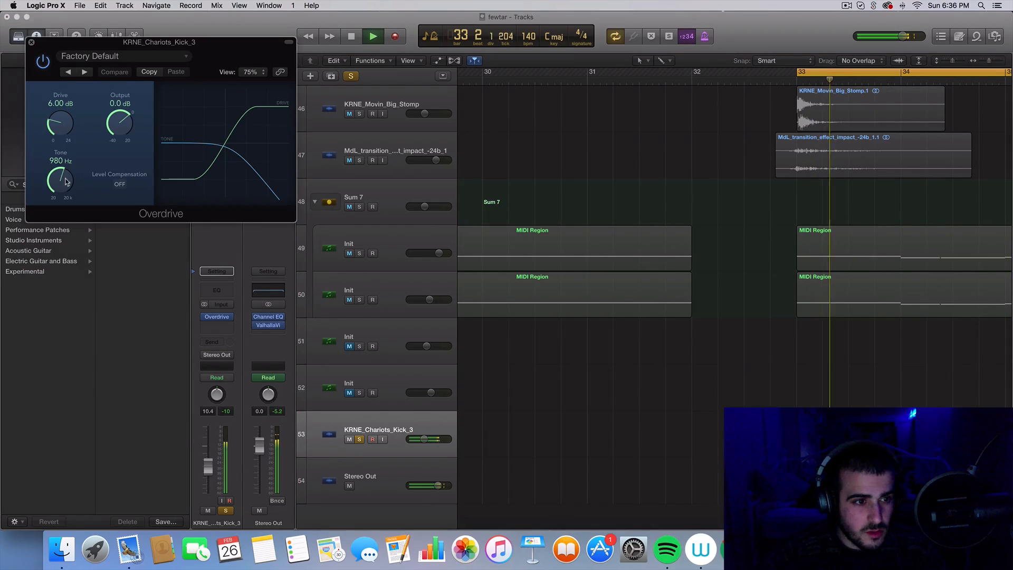
left_click_drag(63, 183, 74, 166)
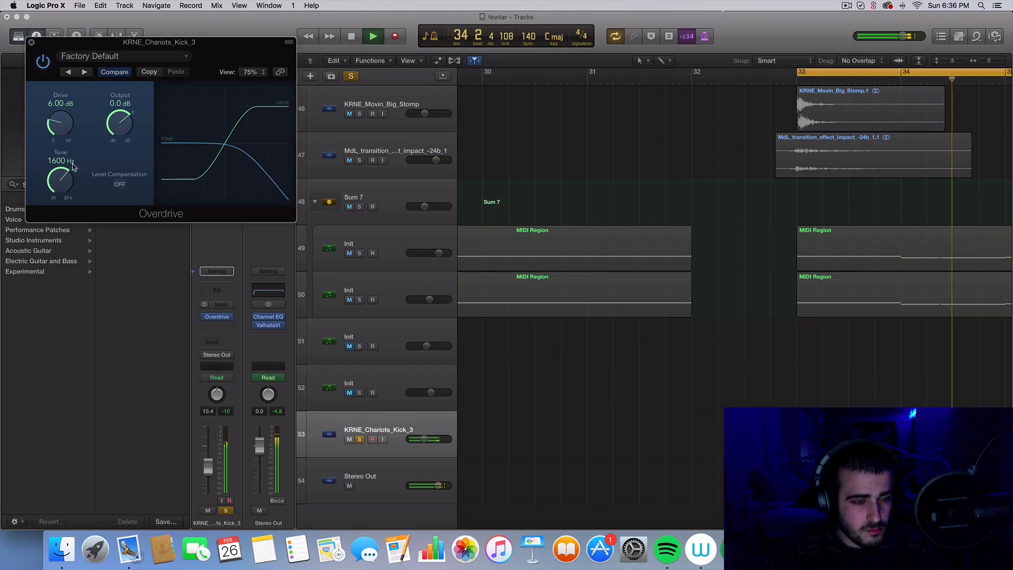
left_click_drag(62, 125, 65, 108)
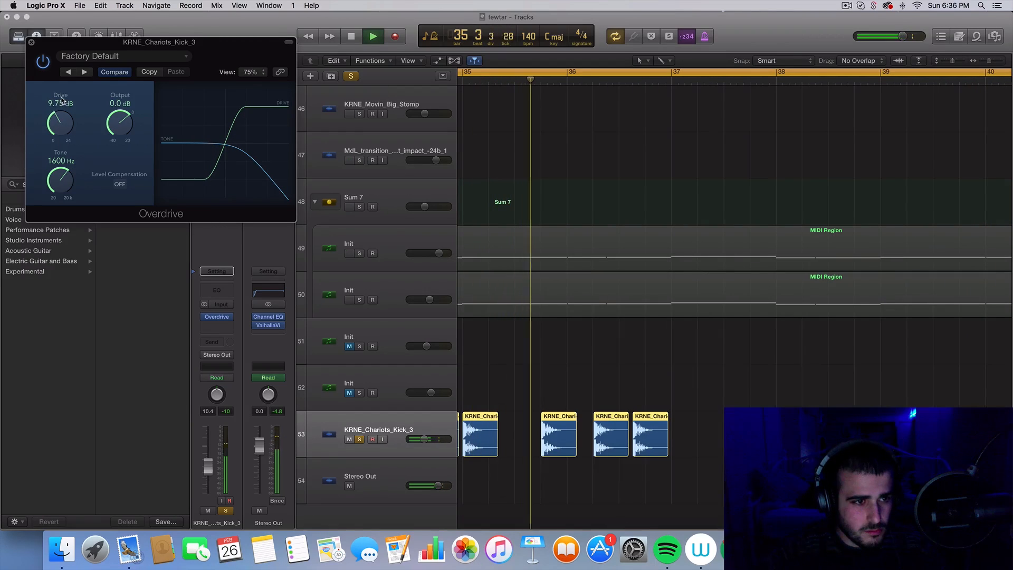
key("space")
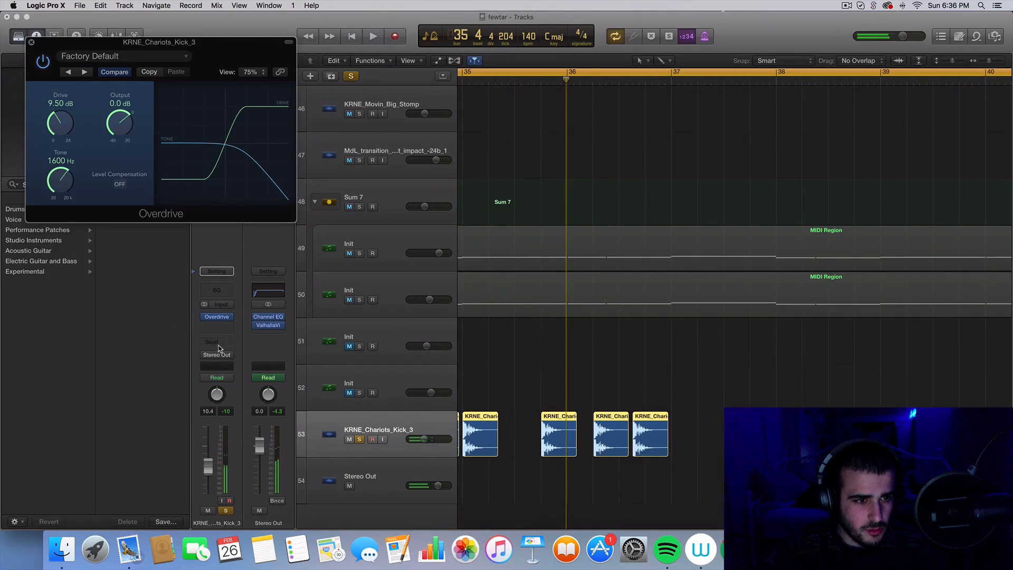
left_click(31, 42)
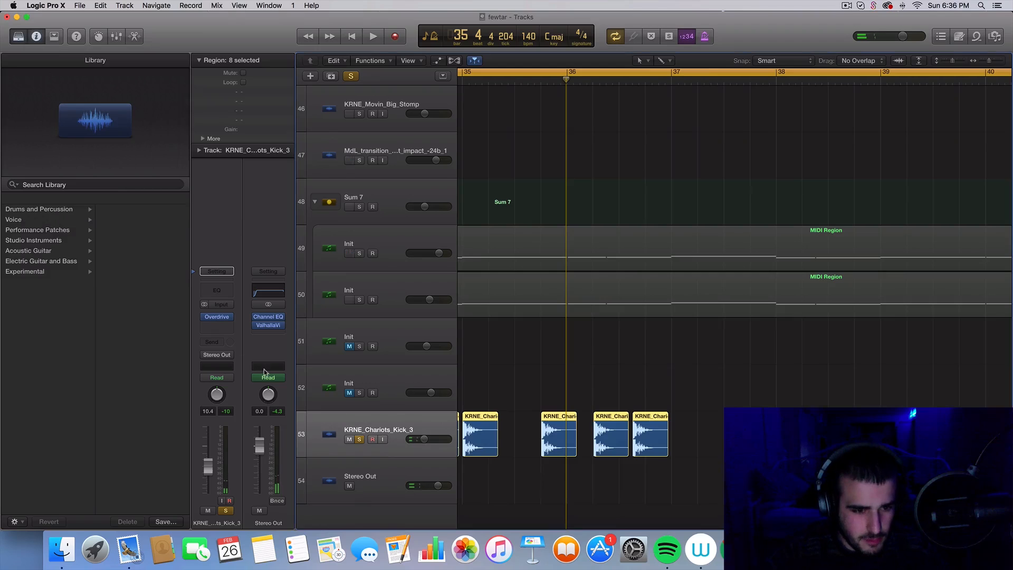
- Play from bar 33, set the KRNE_Chariots_Kick_3 track's volume to -12.8 dB and turn its solo off
scroll(417, 429, "down", 5)
scroll(460, 433, "left", 6)
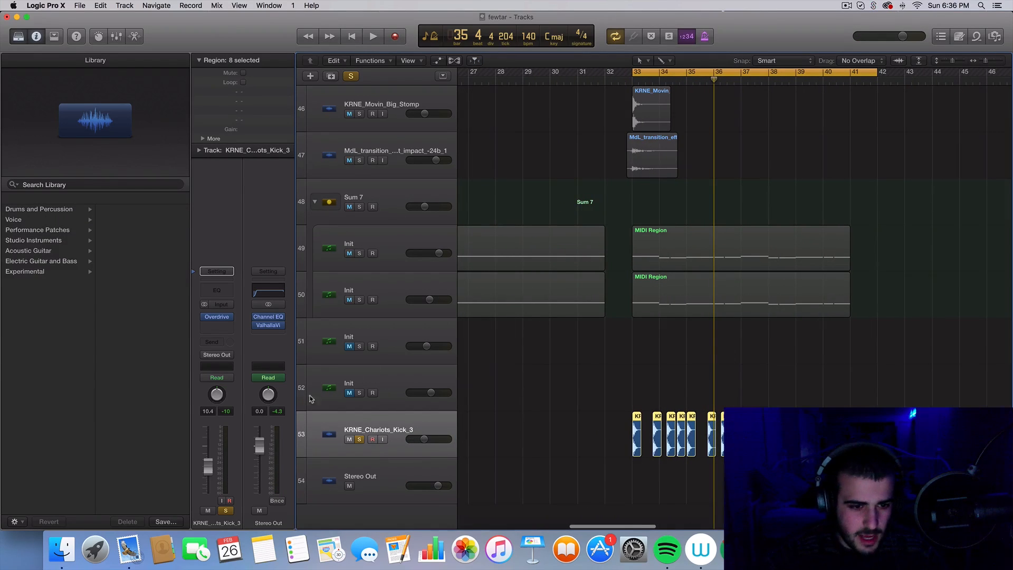
key("space")
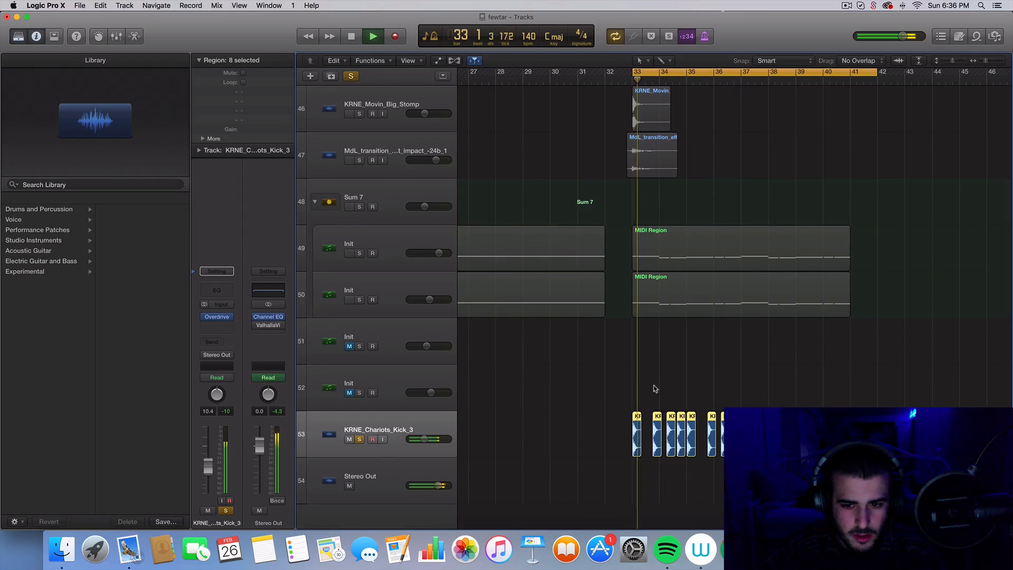
left_click_drag(423, 439, 419, 439)
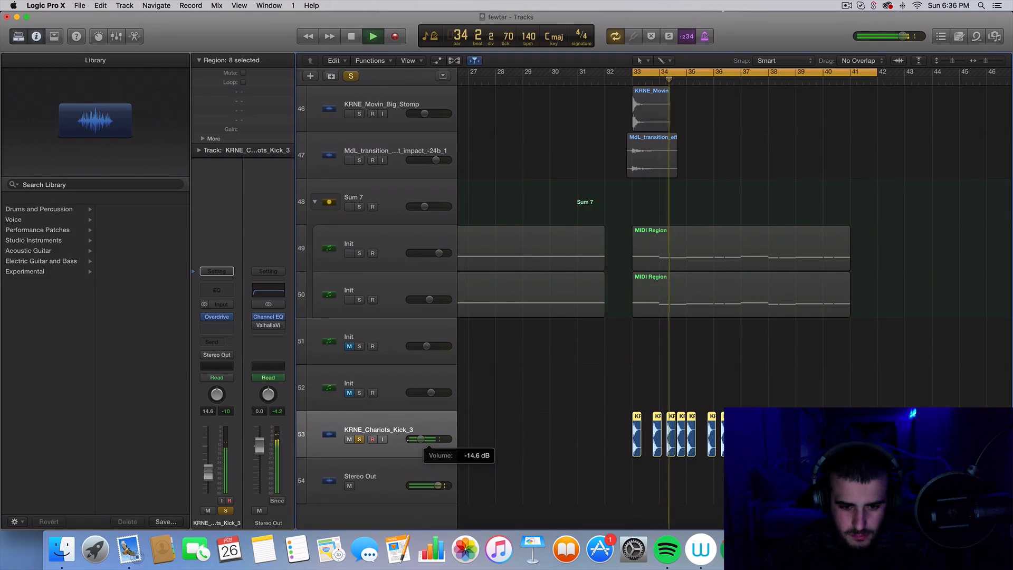
left_click(359, 439)
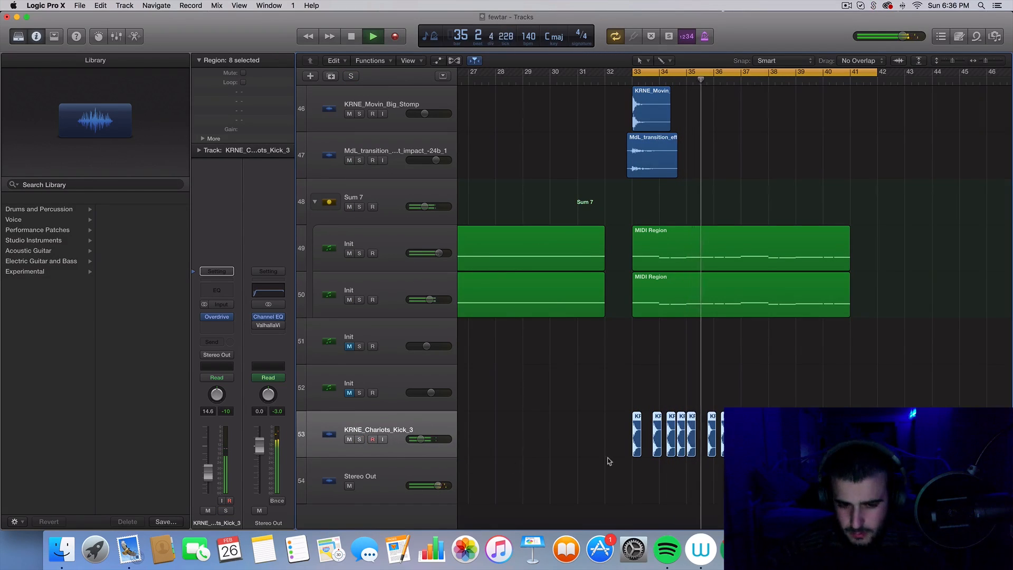
left_click_drag(420, 438, 426, 442)
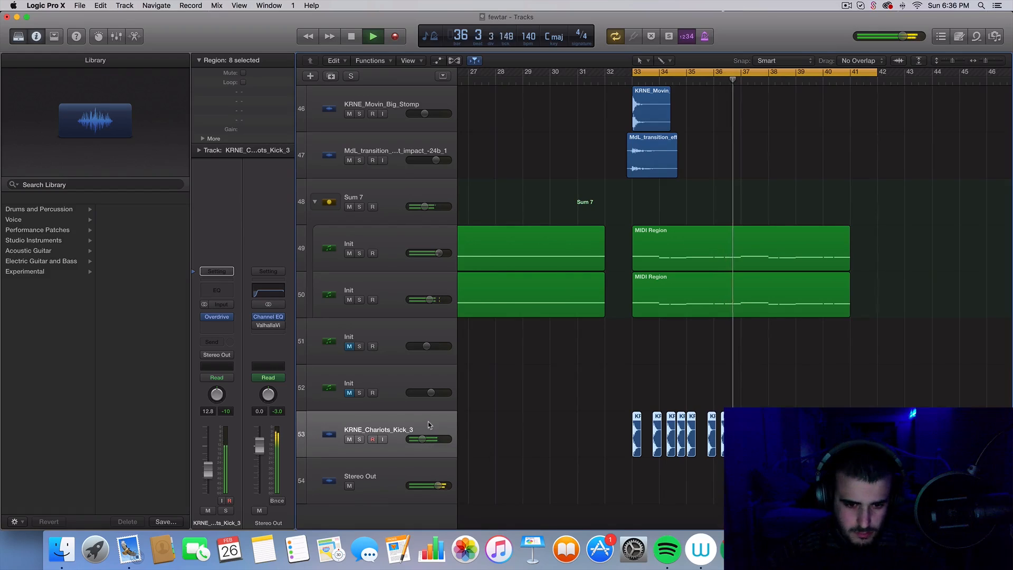
key("space")
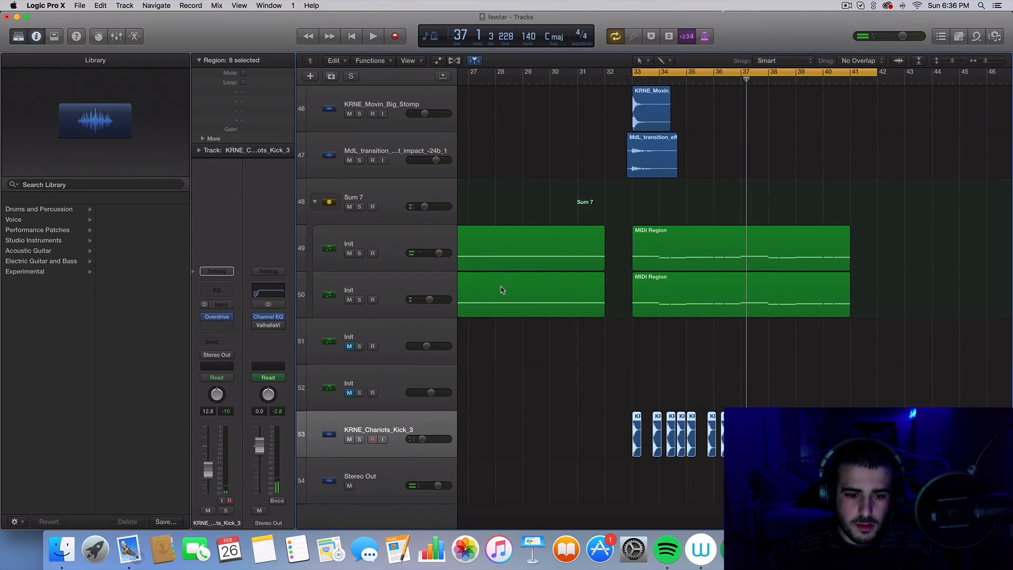
- Create one new software instrument track below the KRNE_Chariots_Kick_3 track
left_click(310, 76)
left_click(420, 46)
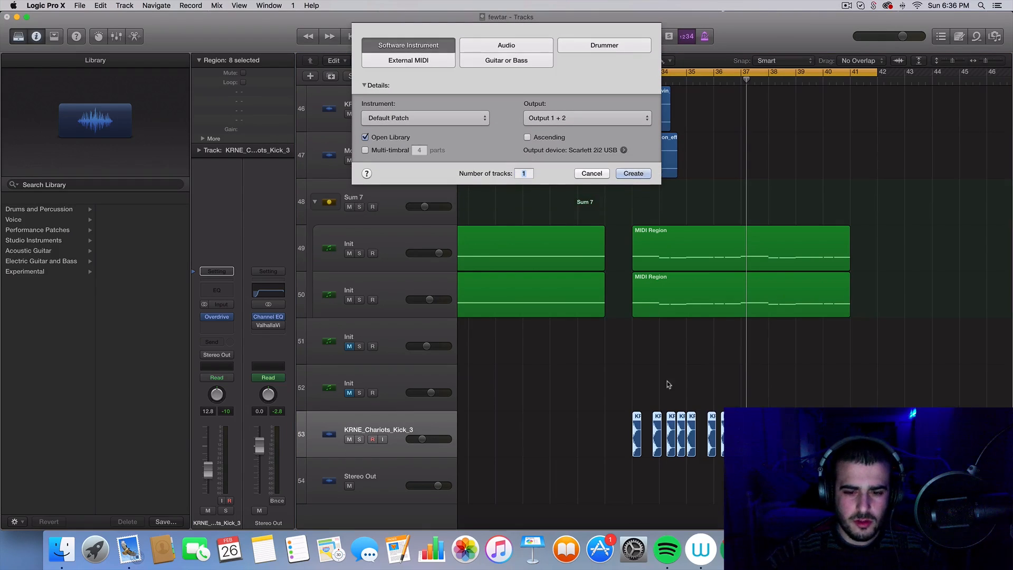
left_click(630, 174)
scroll(382, 412, "down", 1)
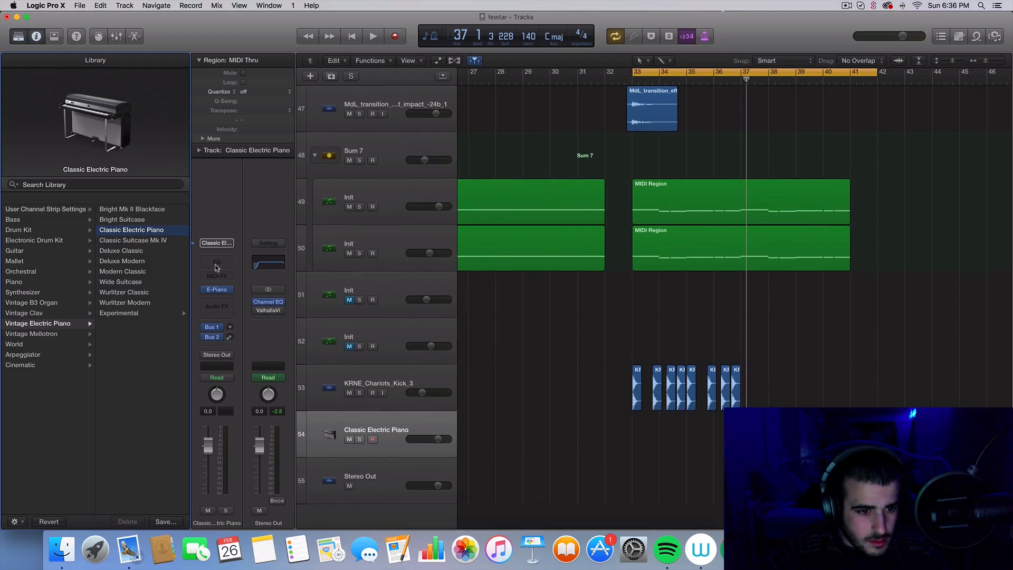
- Replace the new track's electric piano instrument with the LennarDigital Sylenth1 synthesizer
left_click(231, 291)
mouse_move(275, 490)
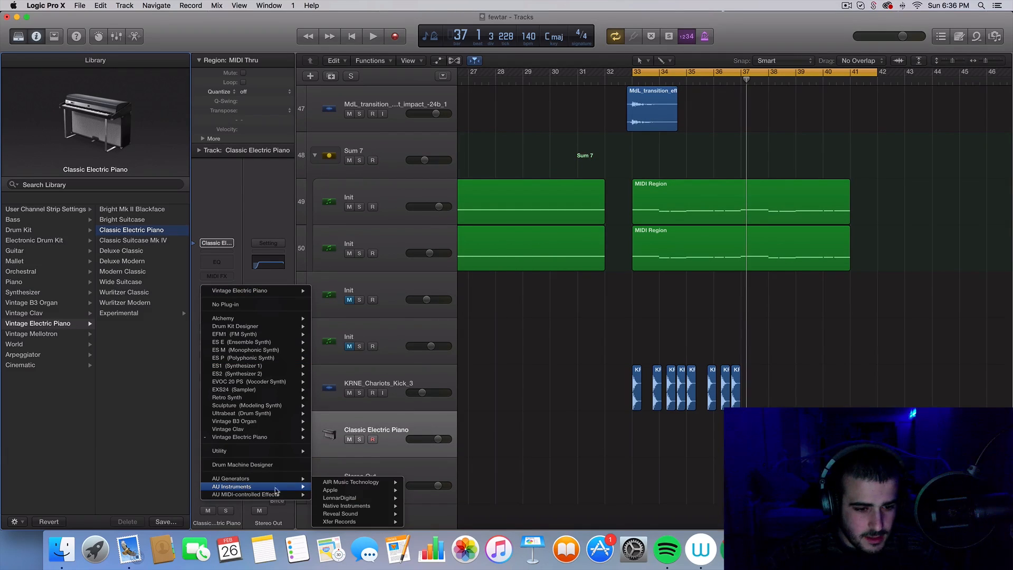
left_click(473, 498)
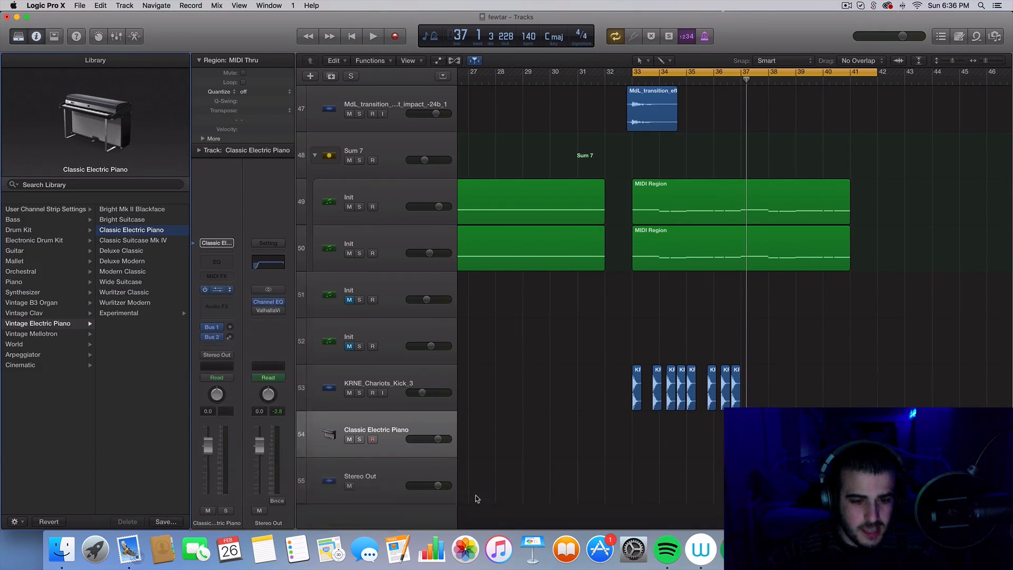
- Initialize Sylenth1's current ARP 303 Saw preset to a blank Init sound
left_click(182, 174)
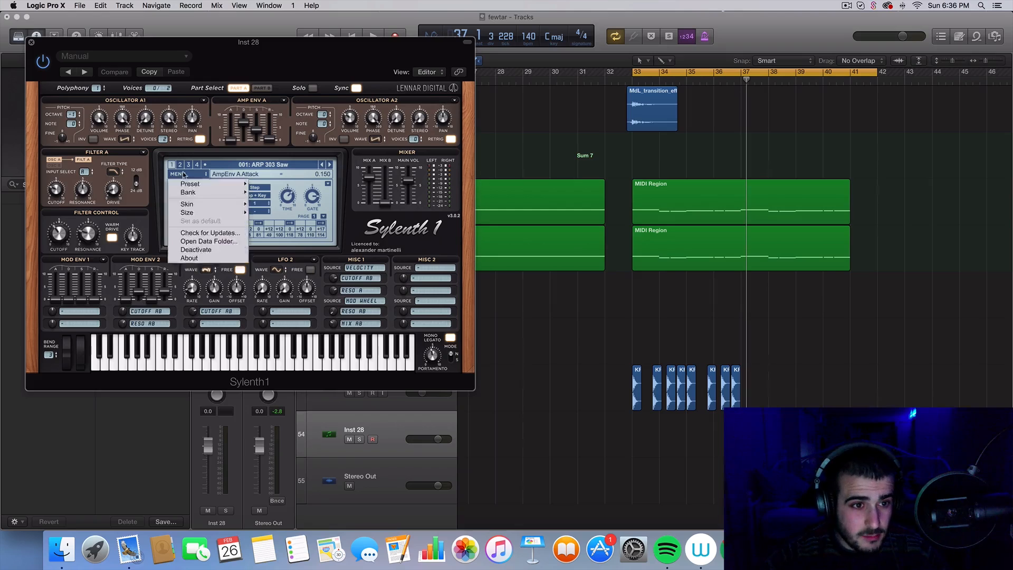
mouse_move(190, 185)
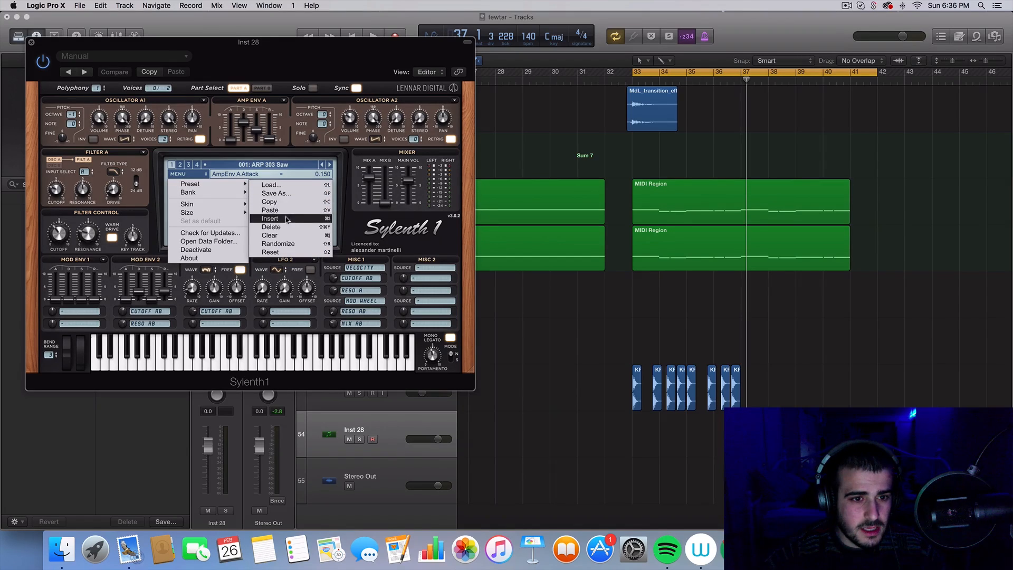
left_click(287, 219)
- Set Sylenth1's oscillator A1 waveform to Pulse and filter A to Lowpass, stop playback and close the plug-in
left_click(124, 139)
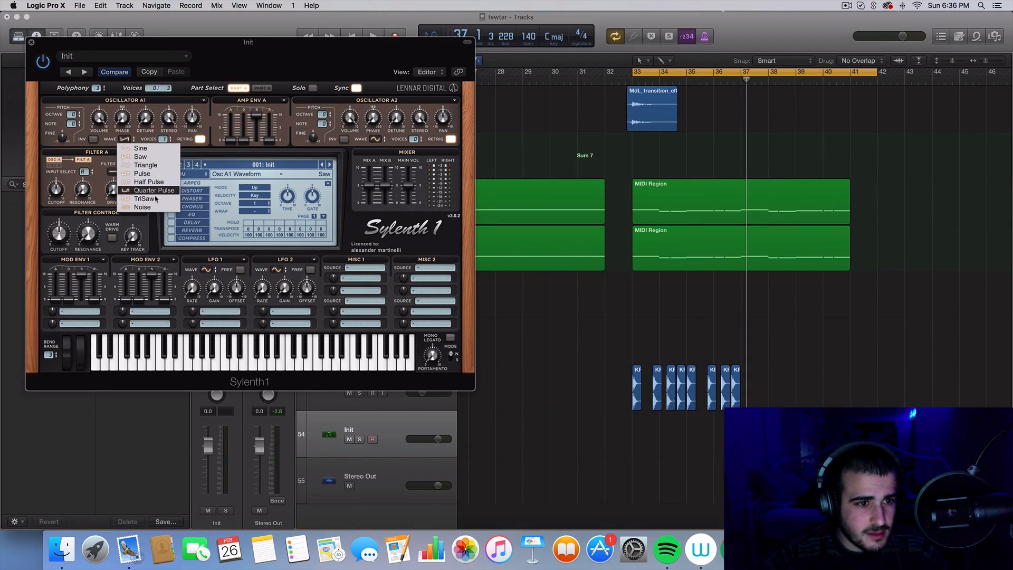
left_click(158, 176)
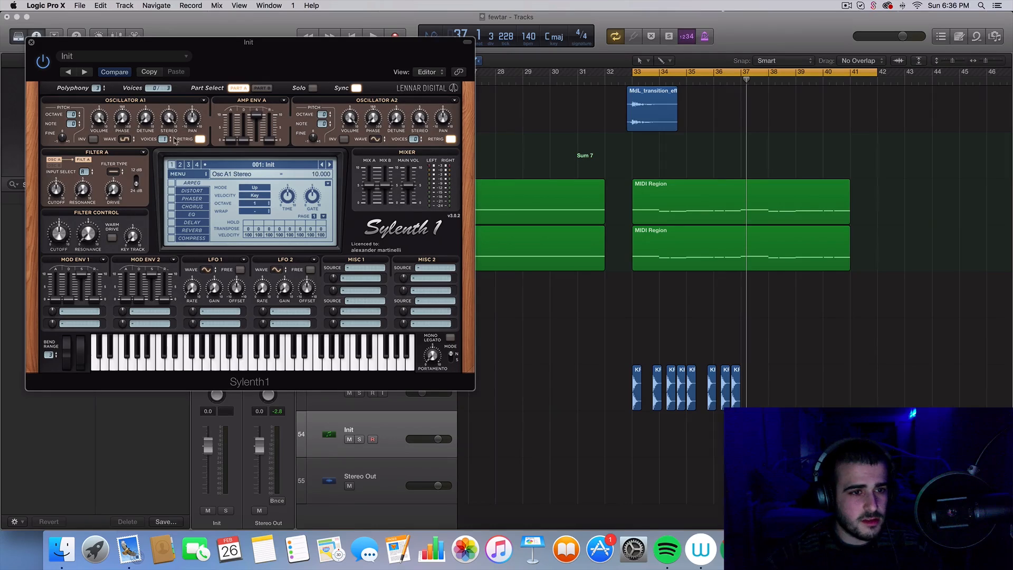
left_click(120, 172)
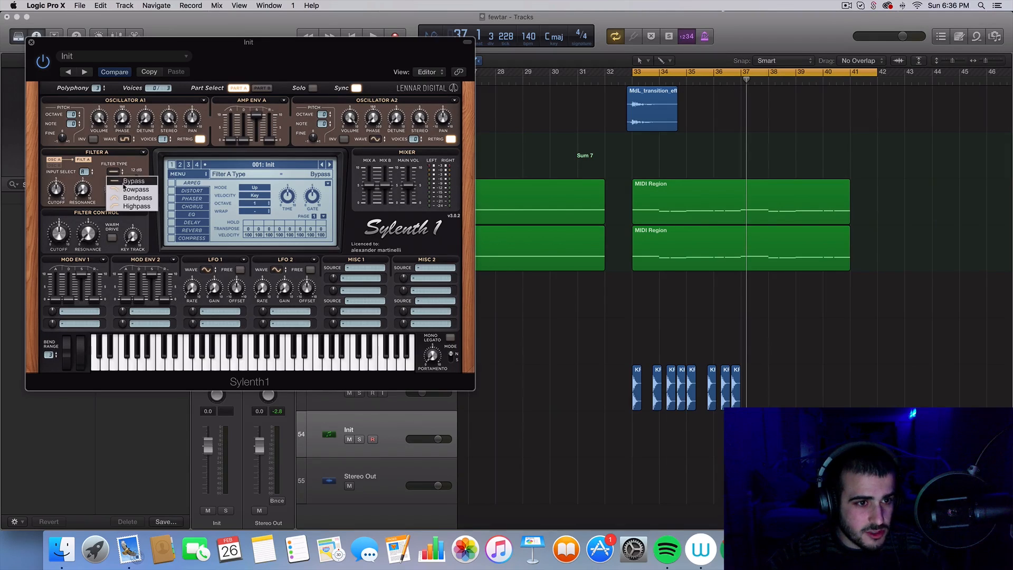
left_click(125, 192)
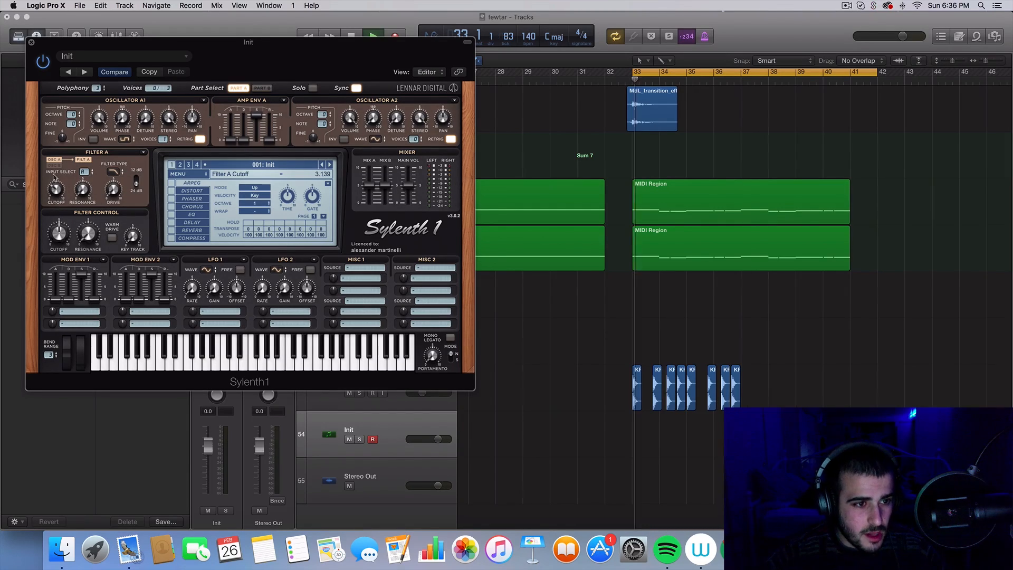
key("space")
left_click(31, 42)
- Mute the three woman chop tracks that have regions starting at bar 33
scroll(598, 209, "up", 15)
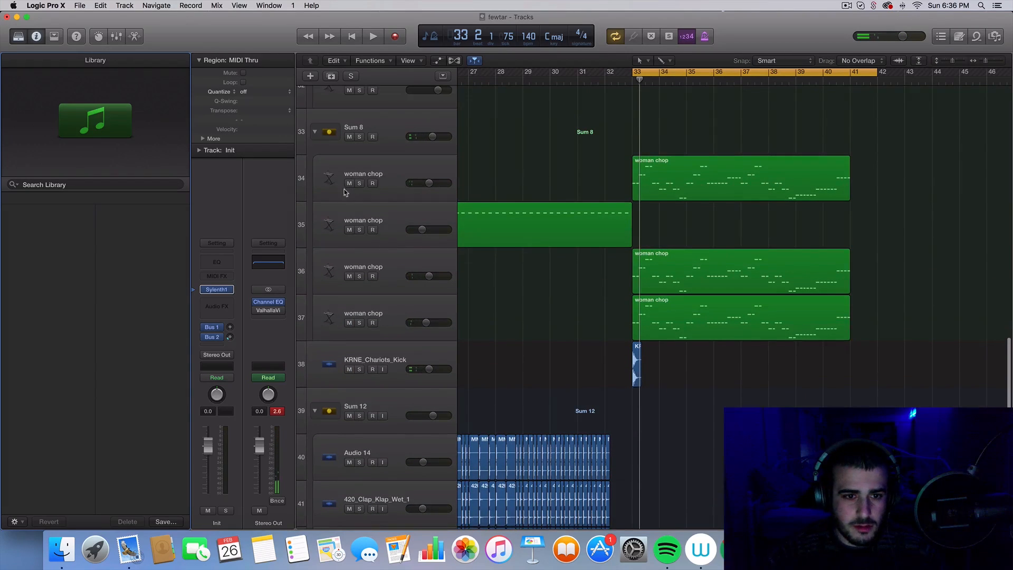
left_click(348, 183)
left_click(350, 323)
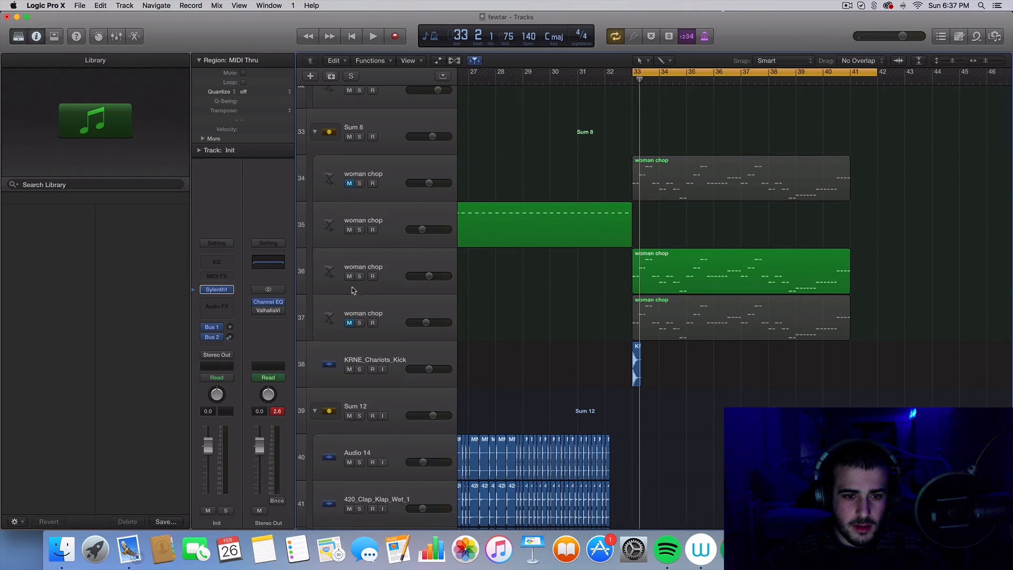
left_click(349, 275)
- Create a four-bar MIDI region at bar 33 on the new Sylenth1 track below the kick and open it for note editing
scroll(515, 366, "down", 7)
scroll(515, 364, "down", 7)
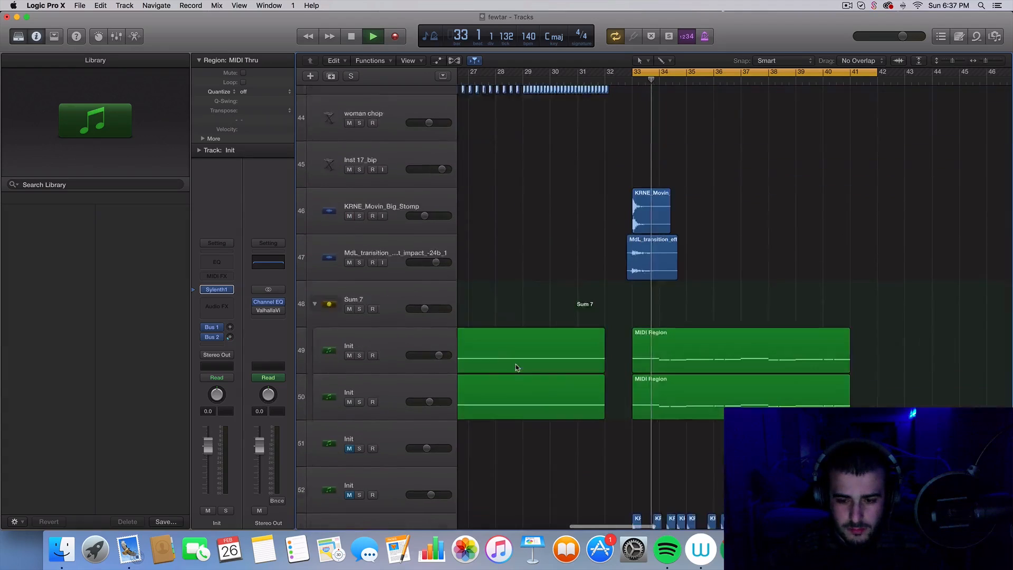
left_click(542, 427)
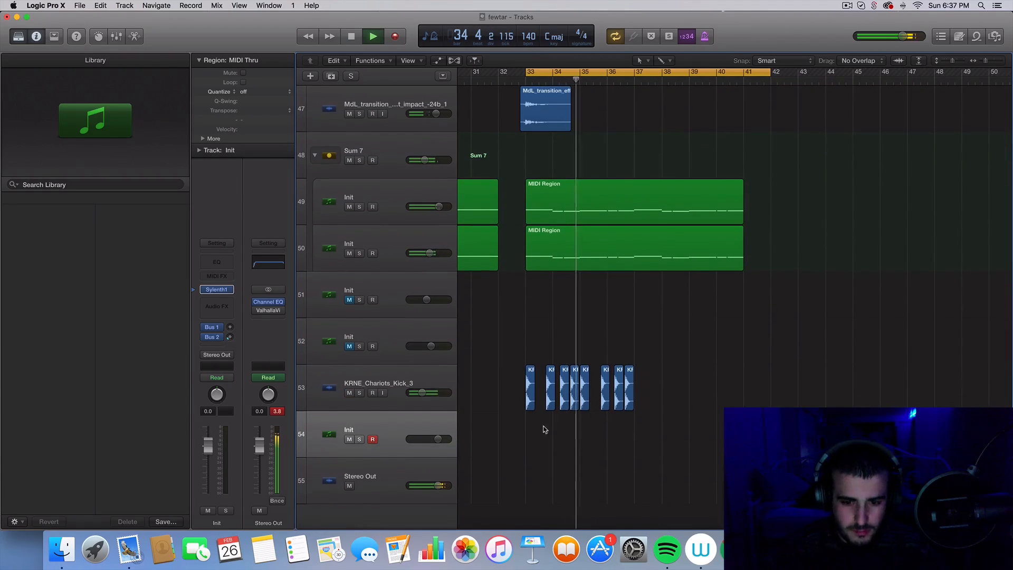
key("space")
left_click_drag(548, 439, 633, 438)
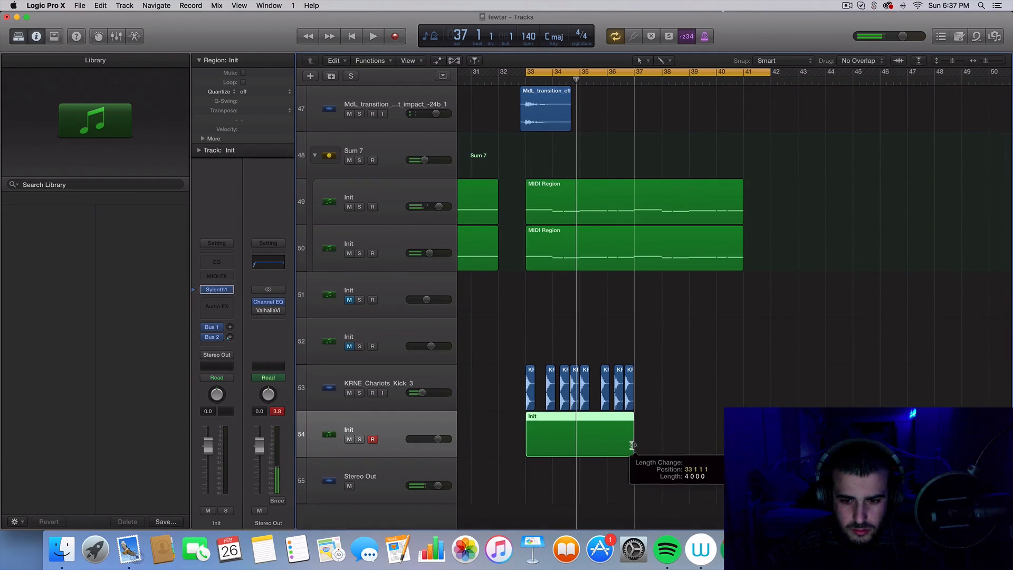
double_click(612, 442)
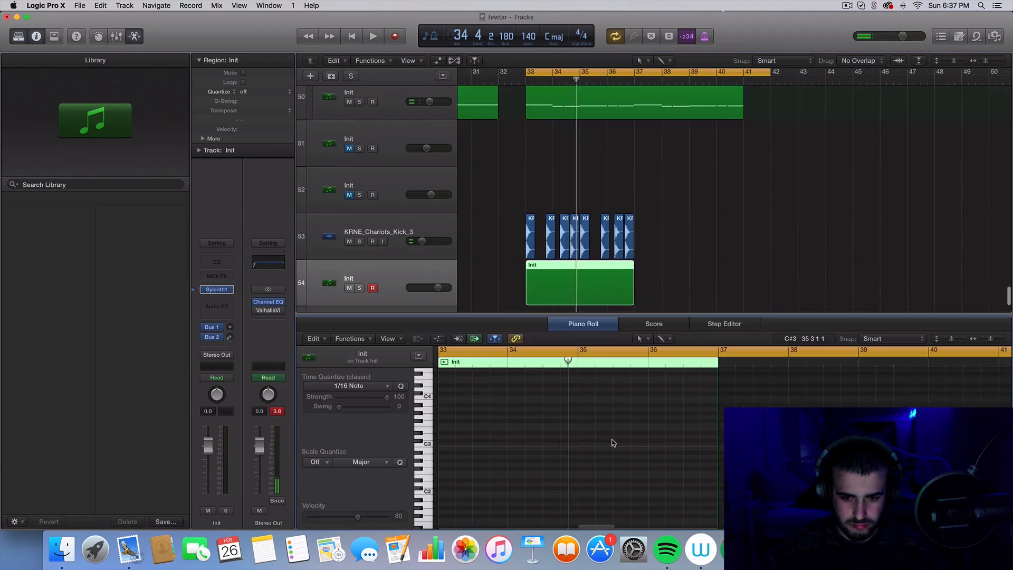
- Draw an A#2 note across bar 33, F2 across bar 34 and F#2 across bars 35 and 36, auditioning them
left_click(451, 456)
left_click_drag(471, 460, 459, 452)
key("space")
left_click_drag(572, 452, 518, 474)
key("space")
left_click(506, 468)
key("space")
left_click(513, 489)
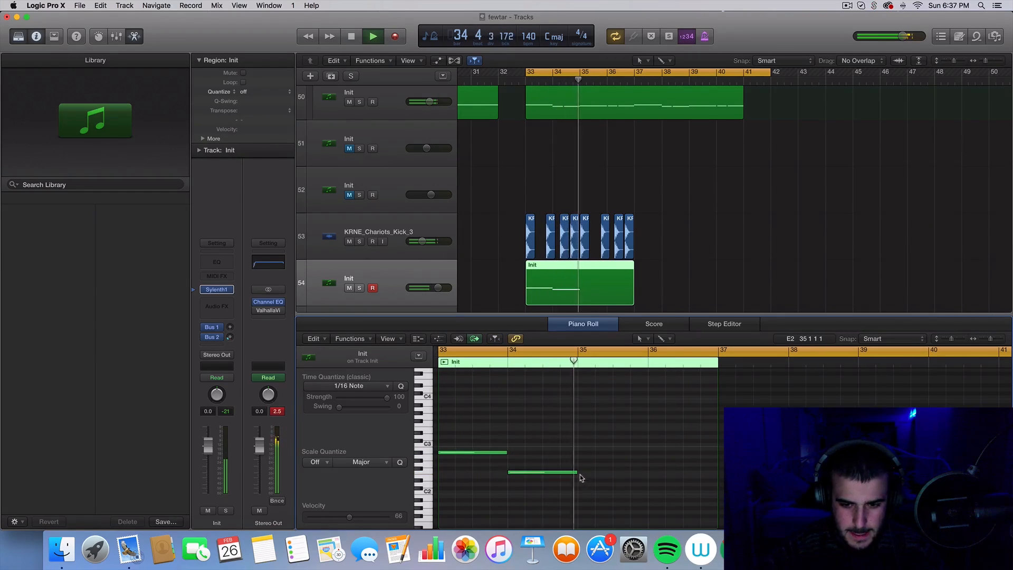
key("space")
left_click_drag(587, 465, 712, 468)
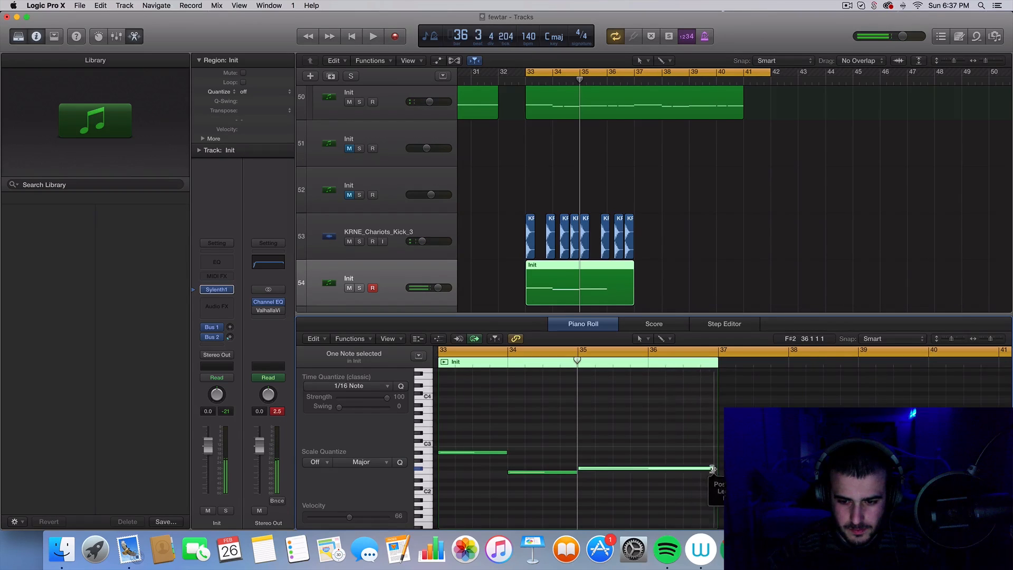
key("space")
- Transpose all three synth notes down two octaves and play the result from bar 33
scroll(554, 426, "down", 5)
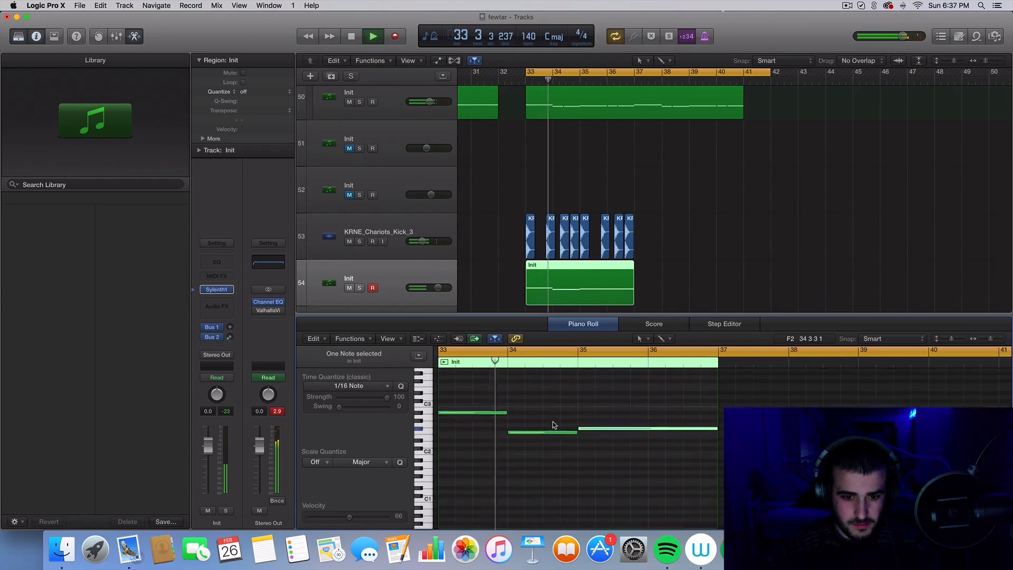
left_click(484, 393)
left_click_drag(483, 393, 690, 467)
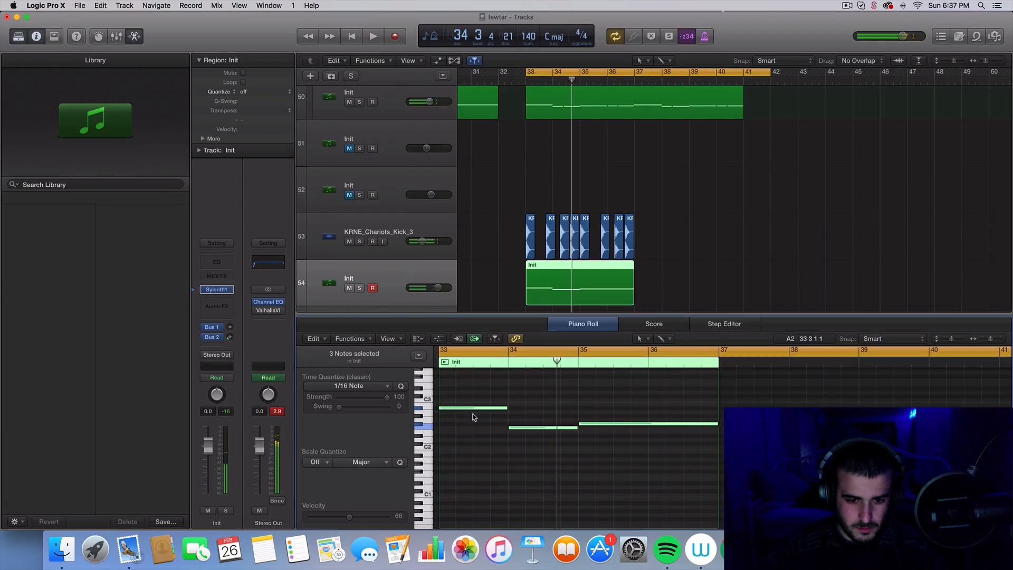
left_click_drag(477, 409, 473, 501)
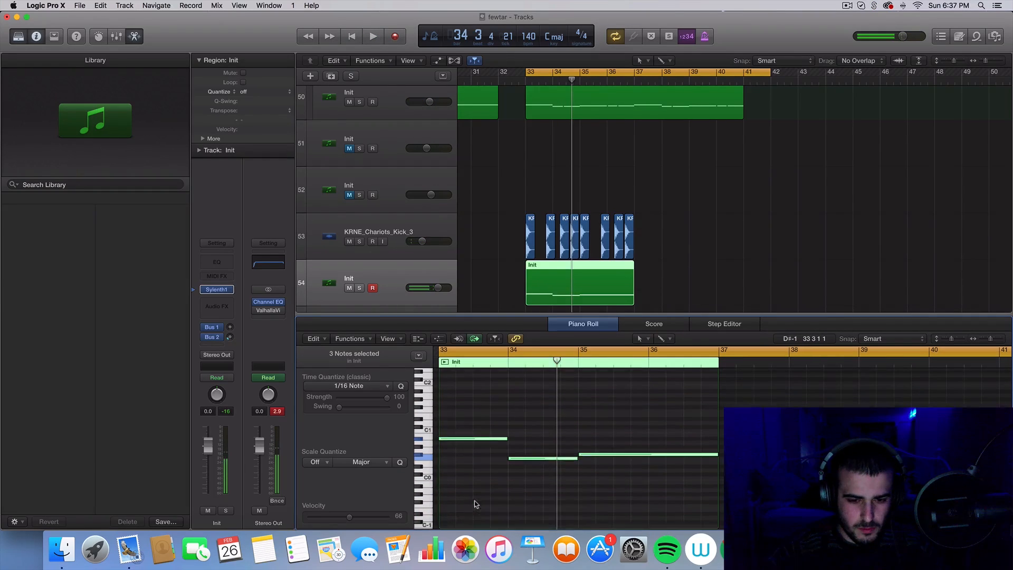
key("space")
scroll(419, 286, "down", 2)
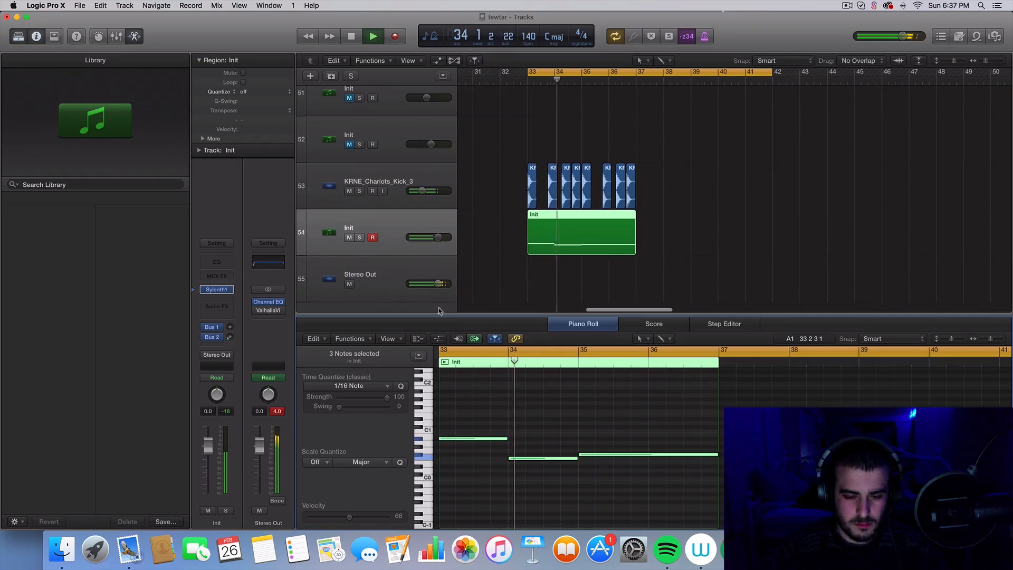
left_click(549, 428)
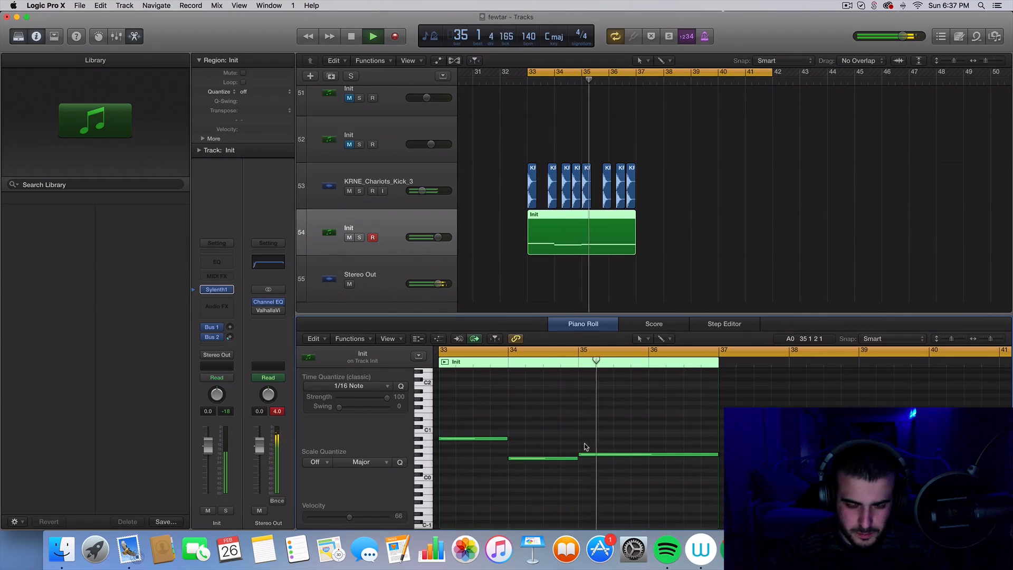
- Set the cycle range from bar 34 to just past bar 36 and play it back
key("space")
left_click_drag(506, 349, 674, 350)
key("space")
key("super+Right")
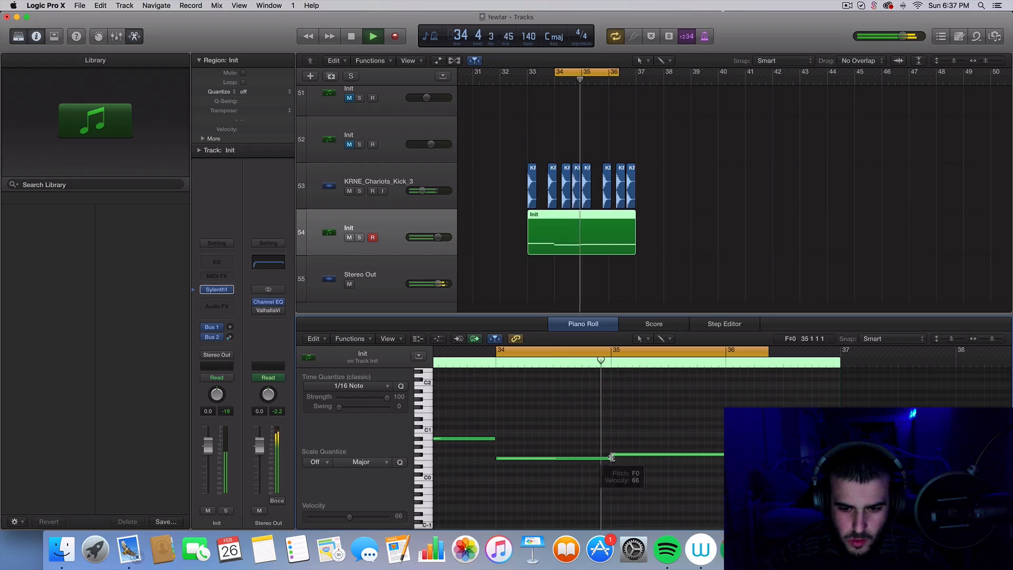
key("space")
- Add a B-1 eighth note ending at the start of bar 35 and play the passage
left_click(605, 459)
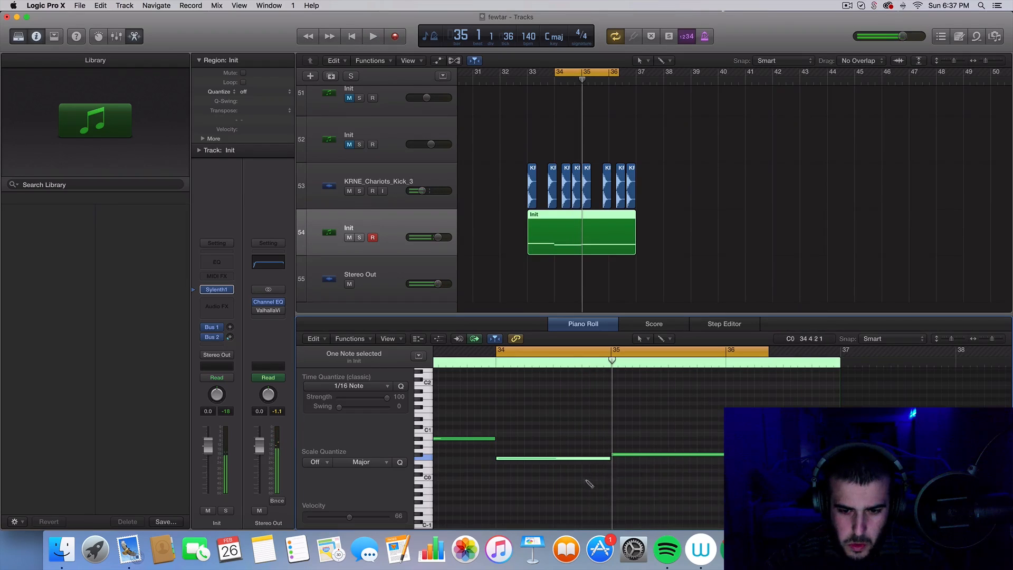
left_click(584, 482, "super")
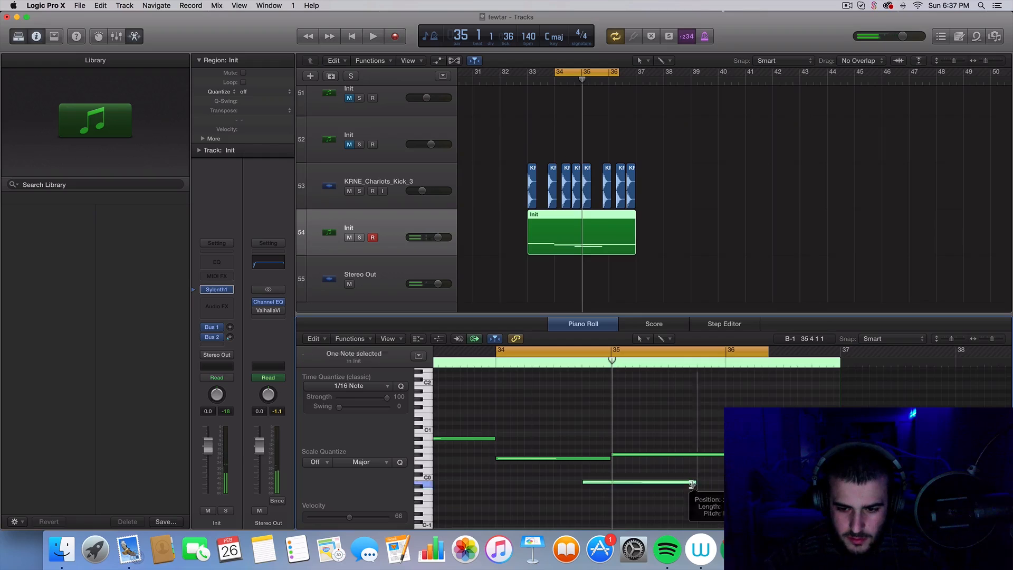
left_click_drag(693, 483, 597, 482)
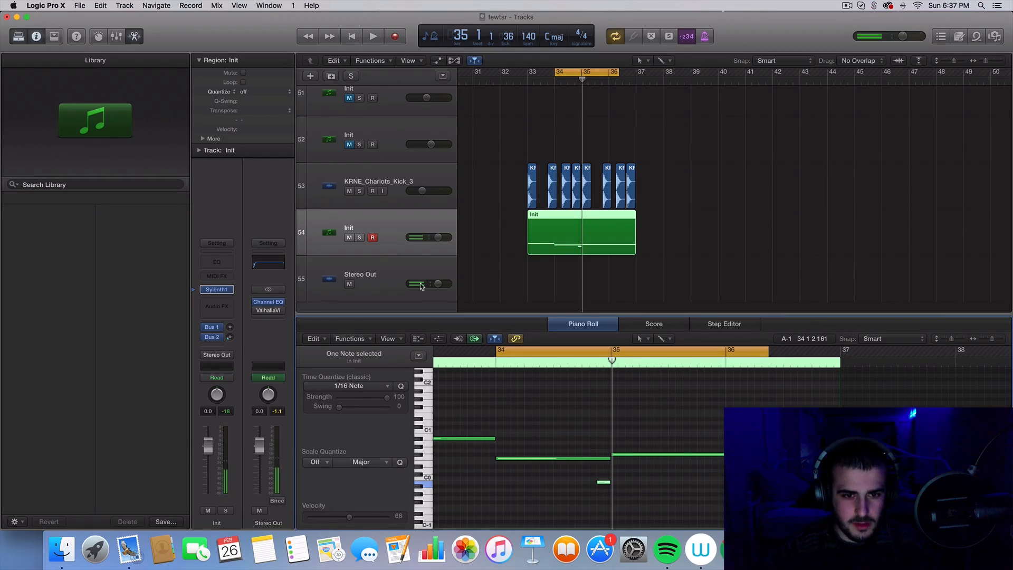
key("space")
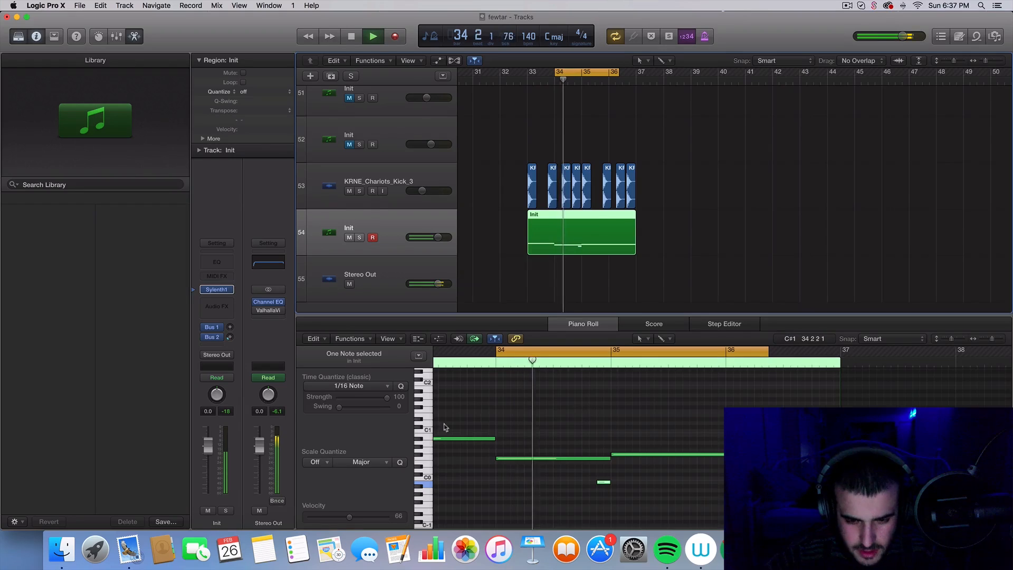
- Solo the Sylenth1 track, enable Mono Legato in the synth and set its portamento time to about 279 ms while auditioning
key("s")
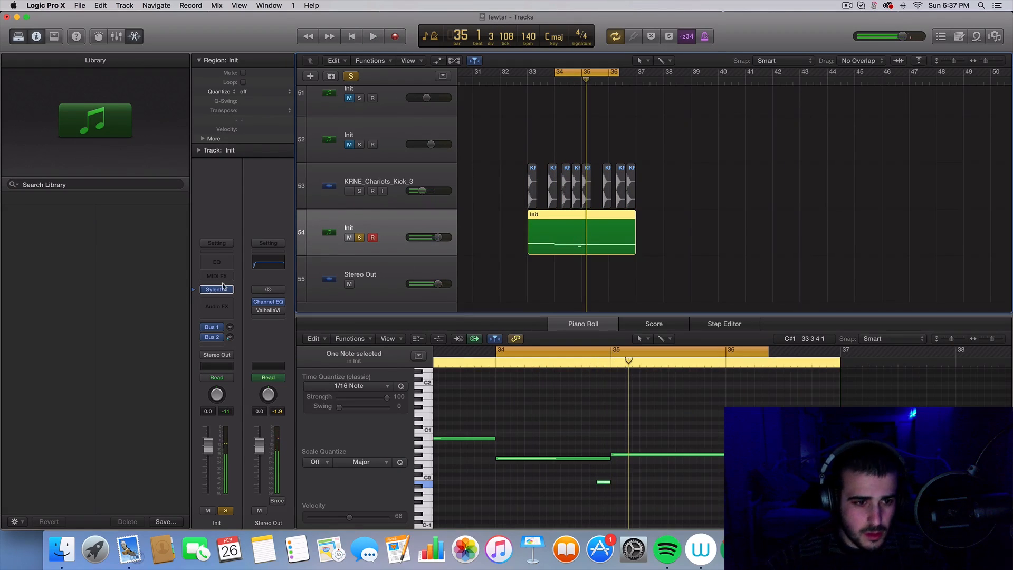
left_click(216, 290)
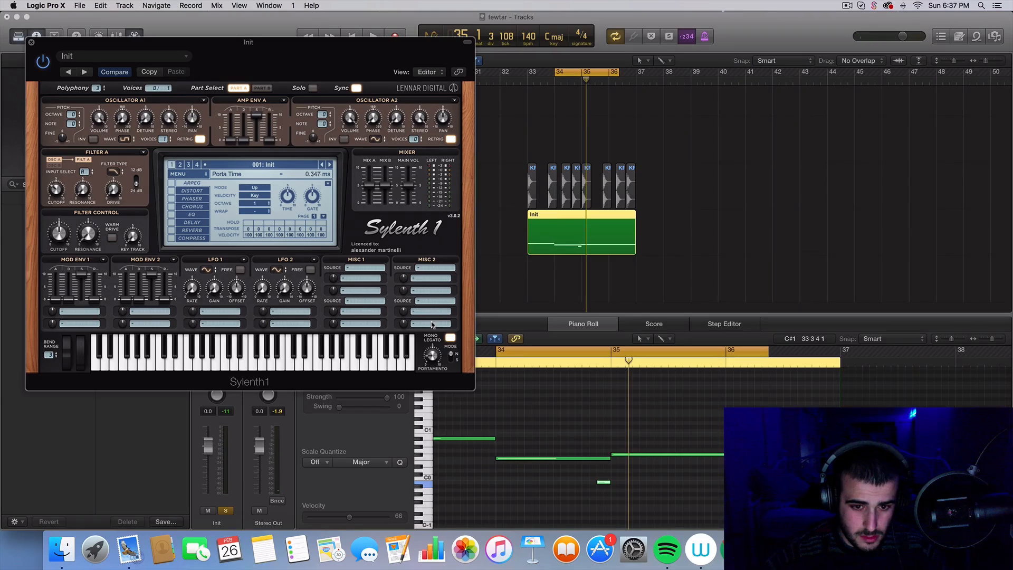
left_click_drag(432, 322, 433, 312)
key("space")
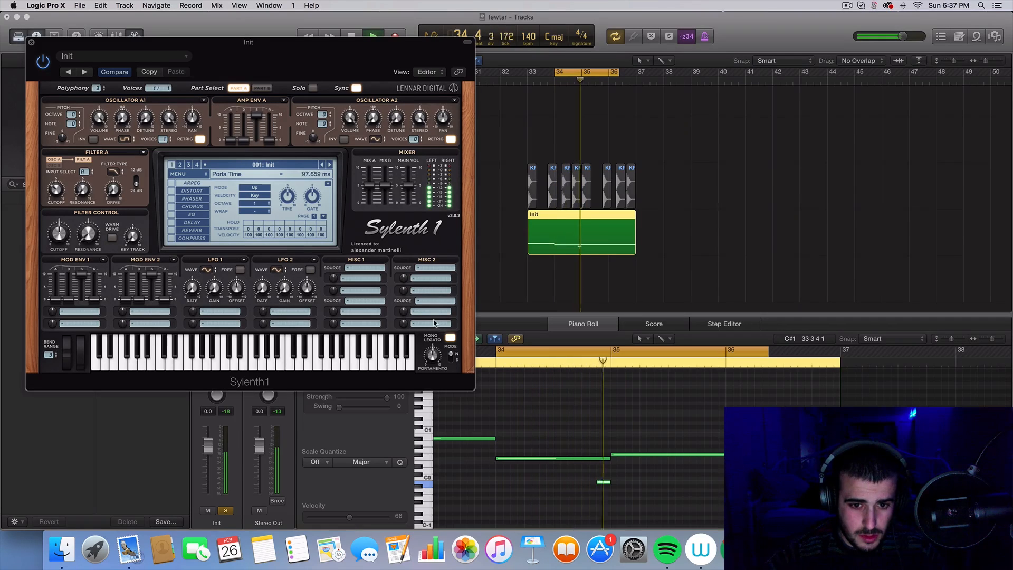
key("space")
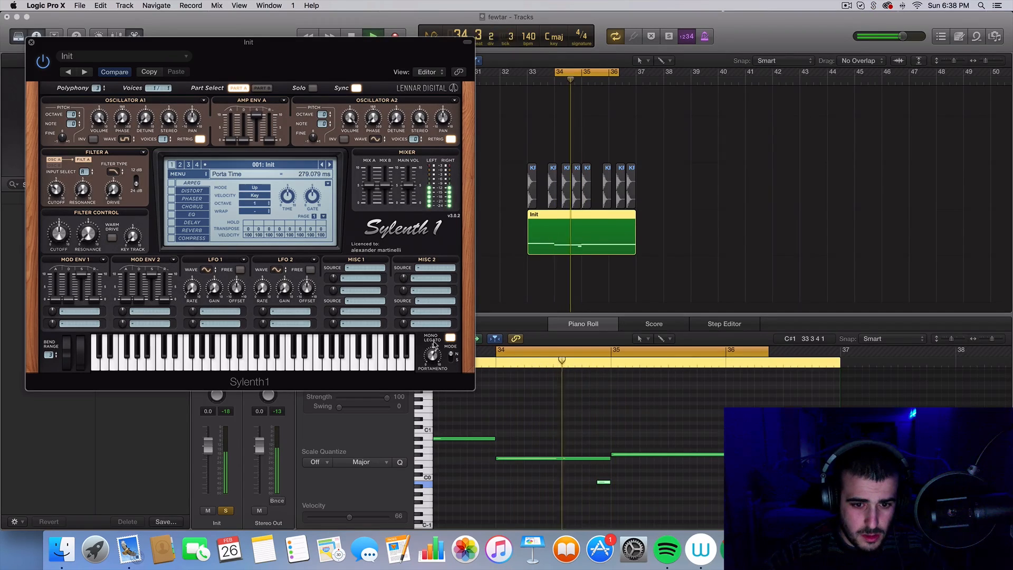
key("space")
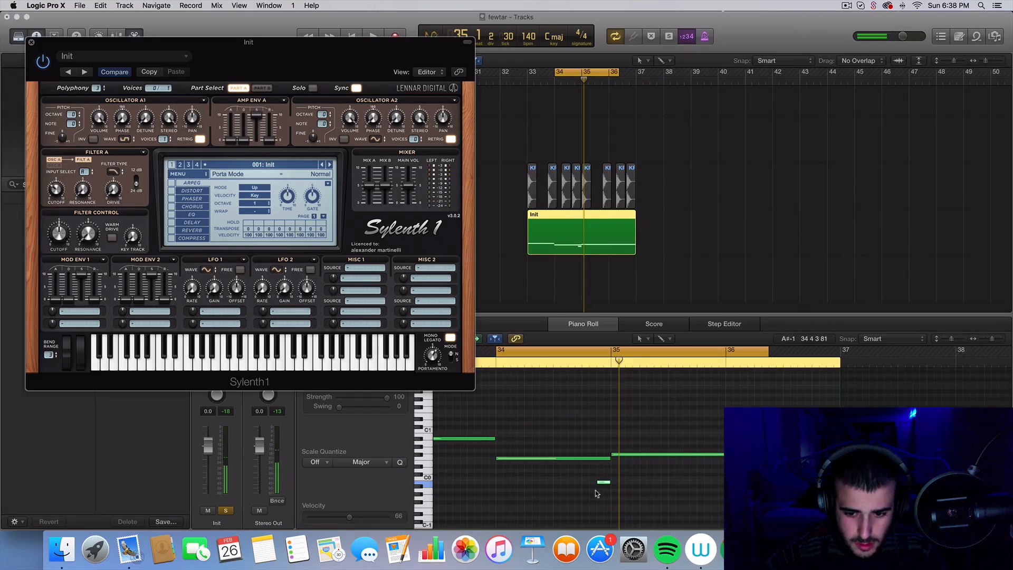
- Lengthen the short B-1 note to a quarter note starting on beat 4 of bar 34 and audition the glide
mouse_move(602, 483)
left_mouse_down()
mouse_move(589, 483)
mouse_move(610, 459)
mouse_move(611, 482)
left_mouse_up()
key("space")
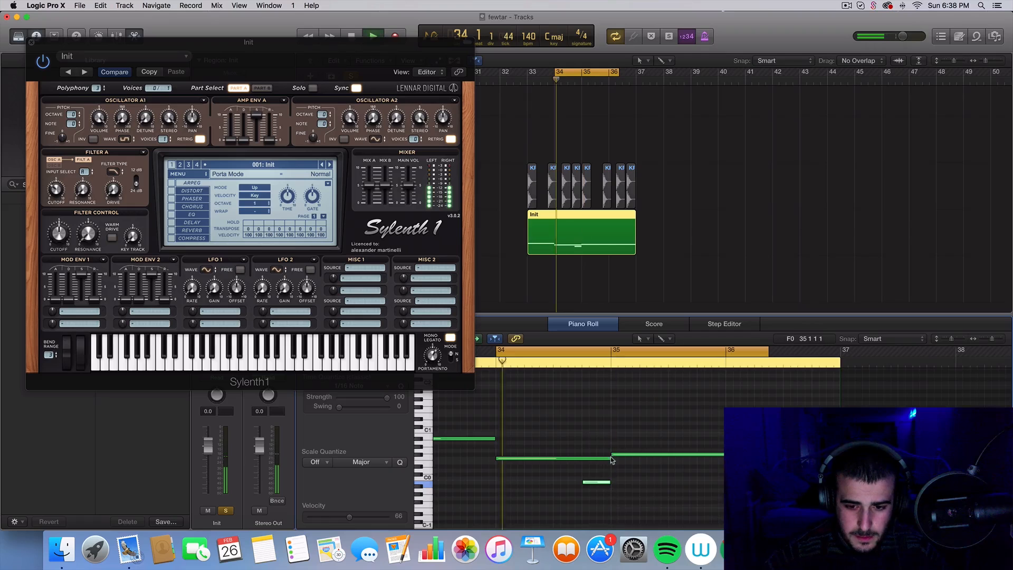
scroll(604, 475, "down", 1)
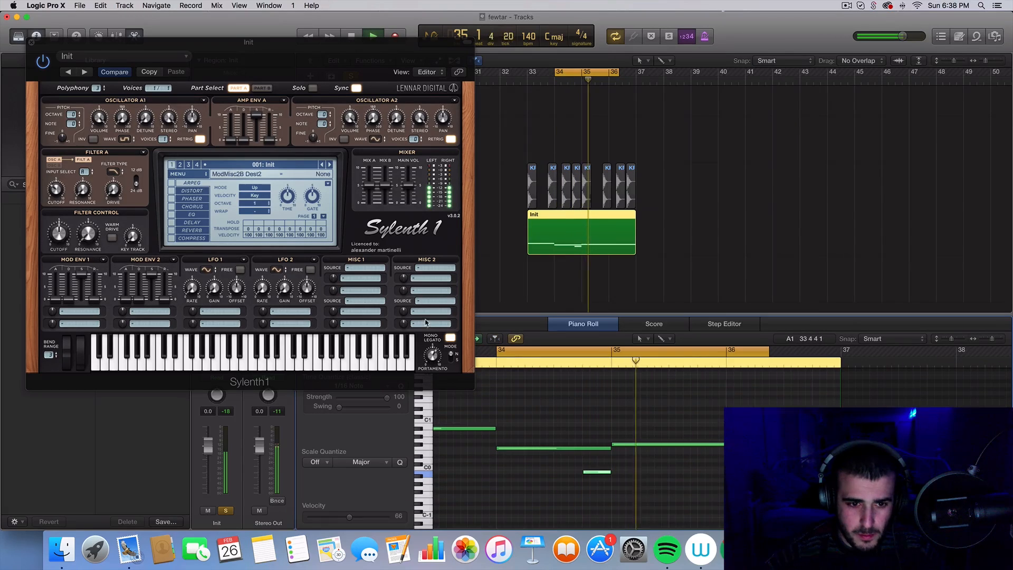
key("space")
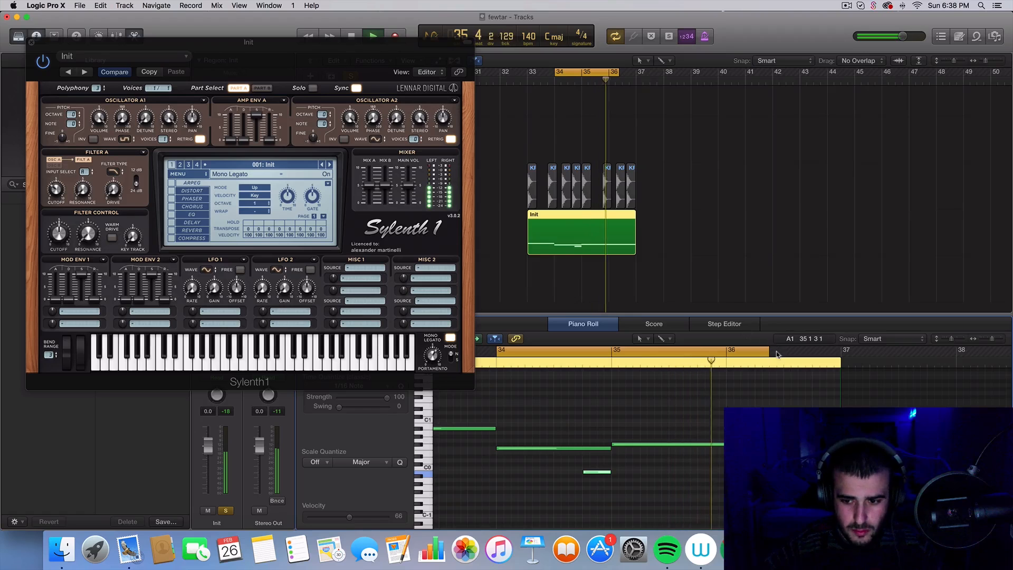
- Try a quarter-length F#1 note on beat 4 of bar 35, audition it in a cycle from bar 35, and delete the note
left_click_drag(777, 354, 881, 354)
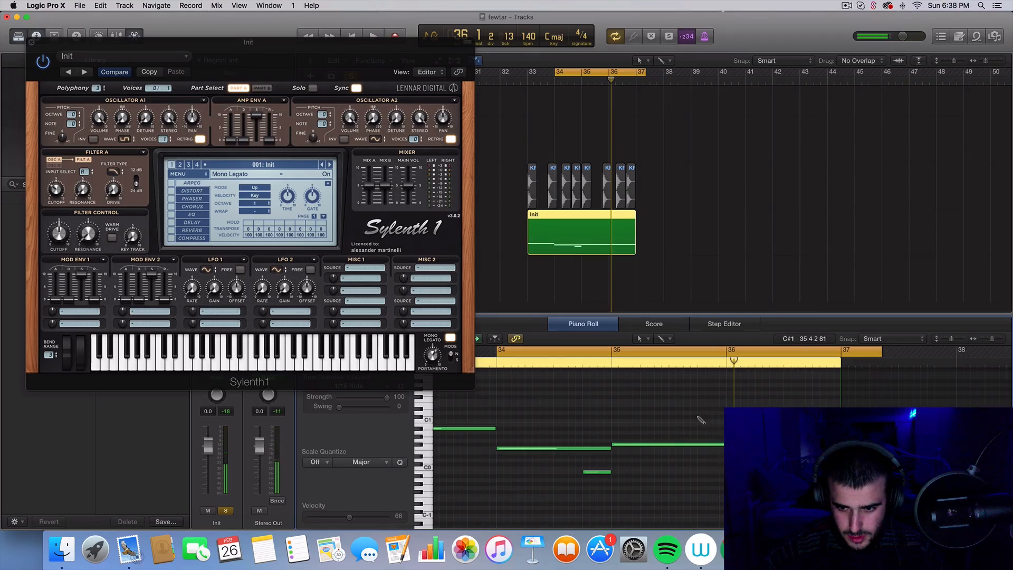
left_click(707, 393)
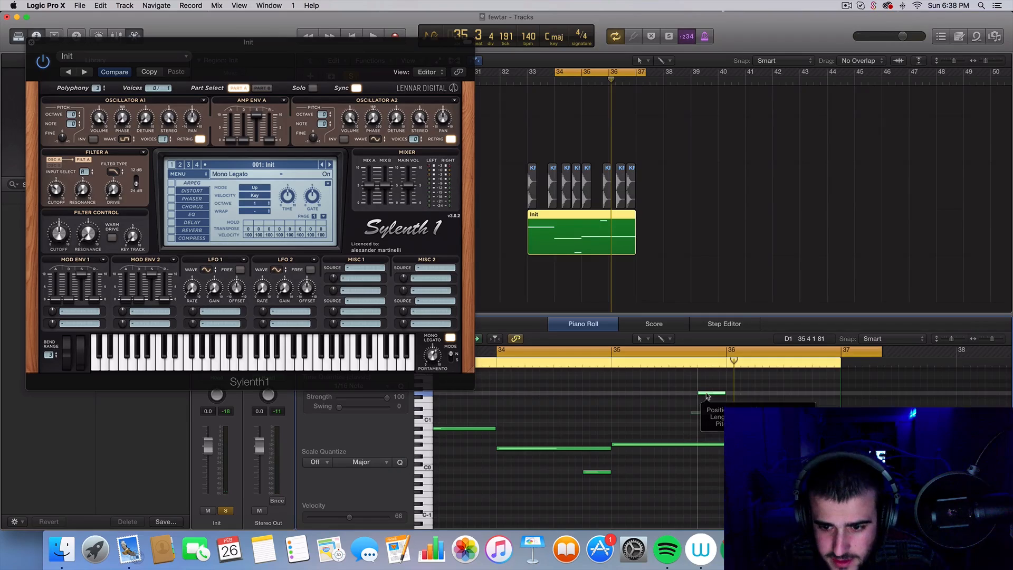
left_click_drag(612, 351, 752, 351)
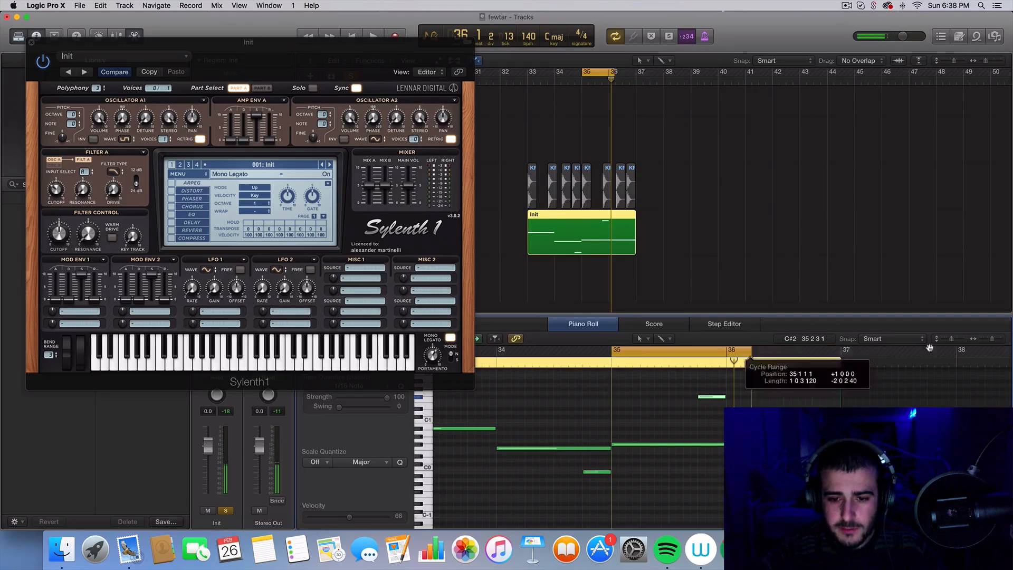
left_click_drag(930, 347, 976, 350)
key("space")
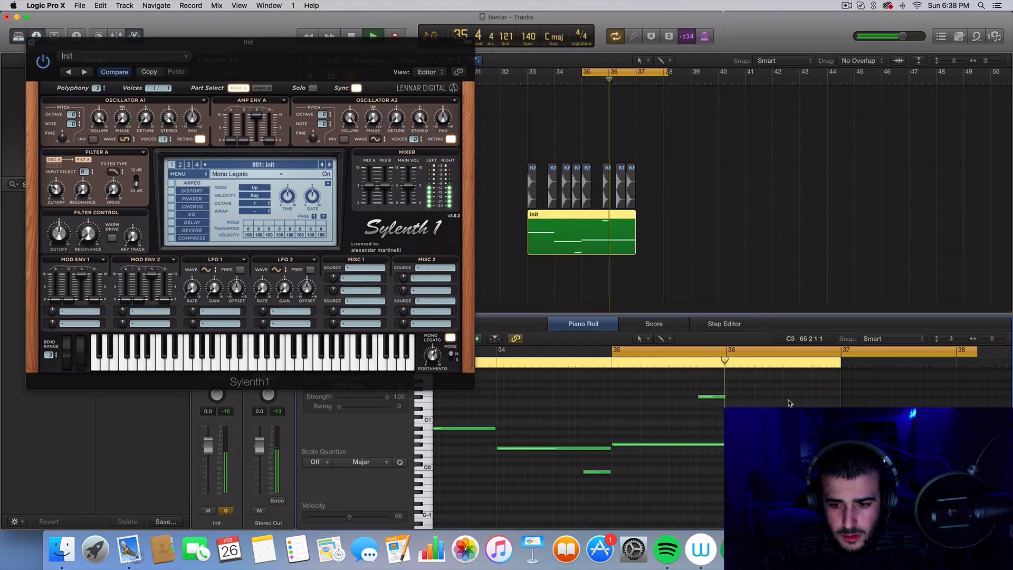
left_click_drag(685, 391, 741, 400)
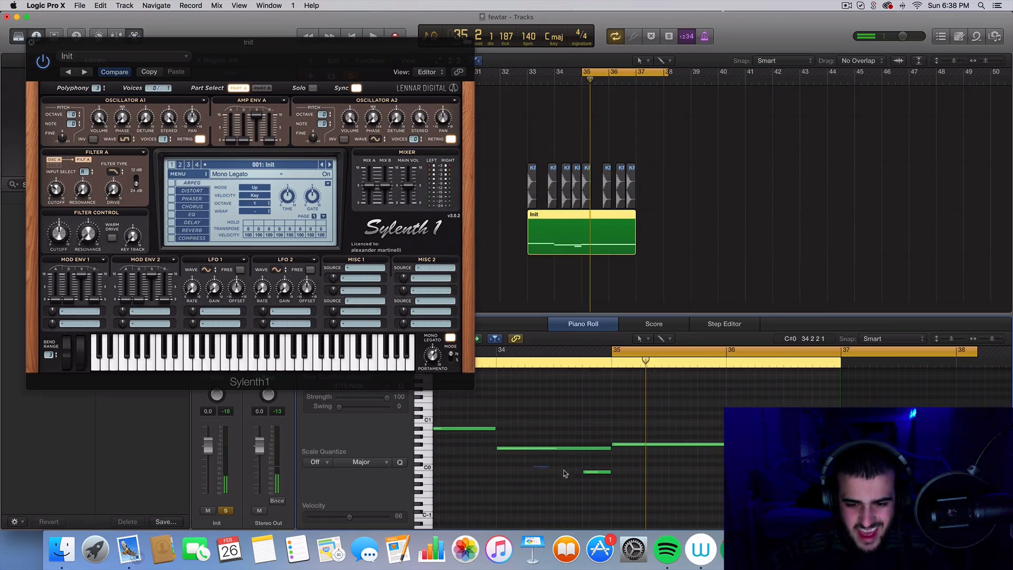
- Delete the quarter-length B-1 note on beat 4 of bar 34 and close the Sylenth1 window
left_click_drag(564, 473, 190, 148)
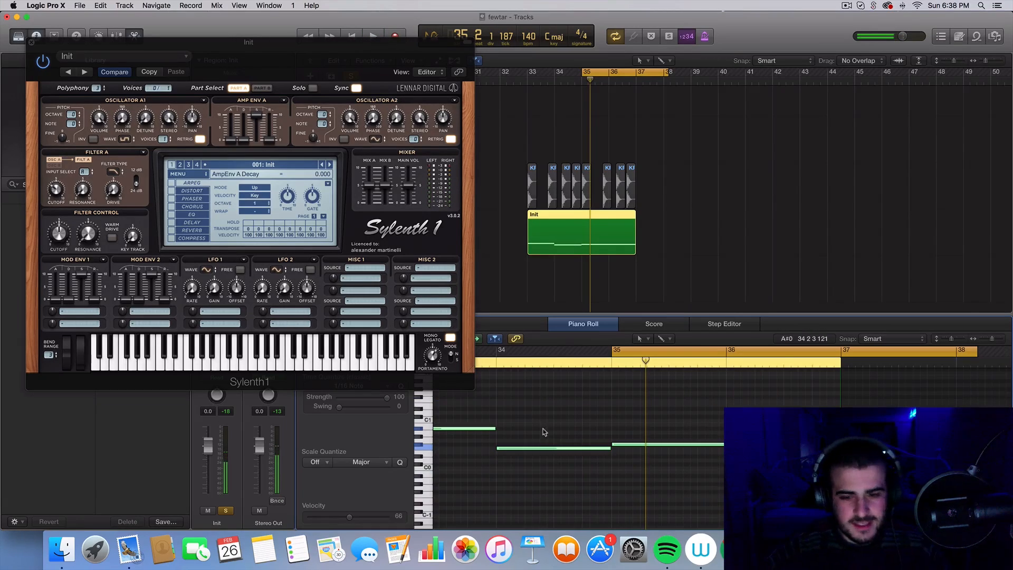
left_click(658, 491)
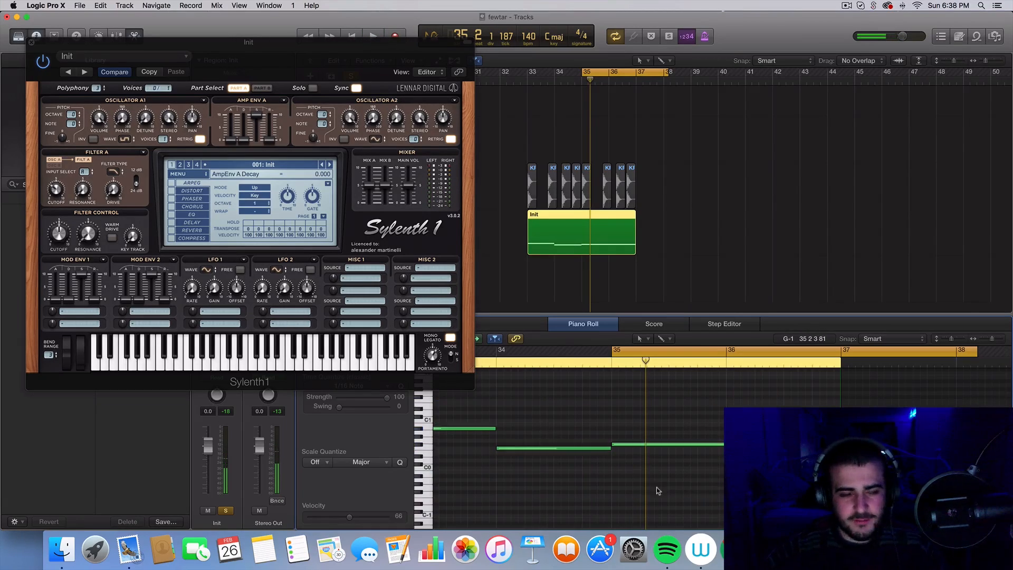
left_click(30, 41)
- Extend the cycle back to start at bar 33, unsolo the Sylenth1 bass track and play the section
left_click_drag(584, 72, 525, 72)
left_click(359, 238)
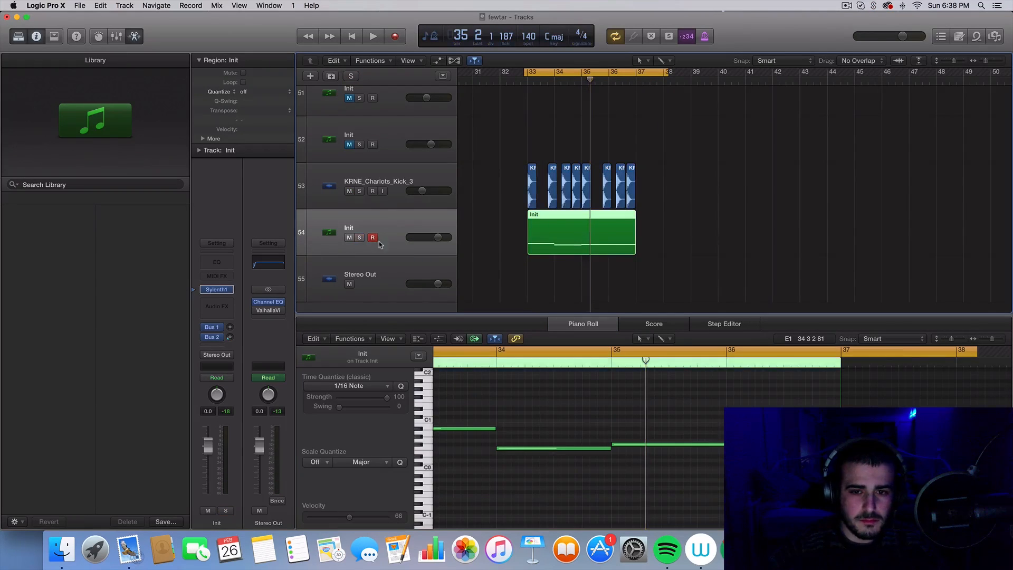
key("space")
key("space")
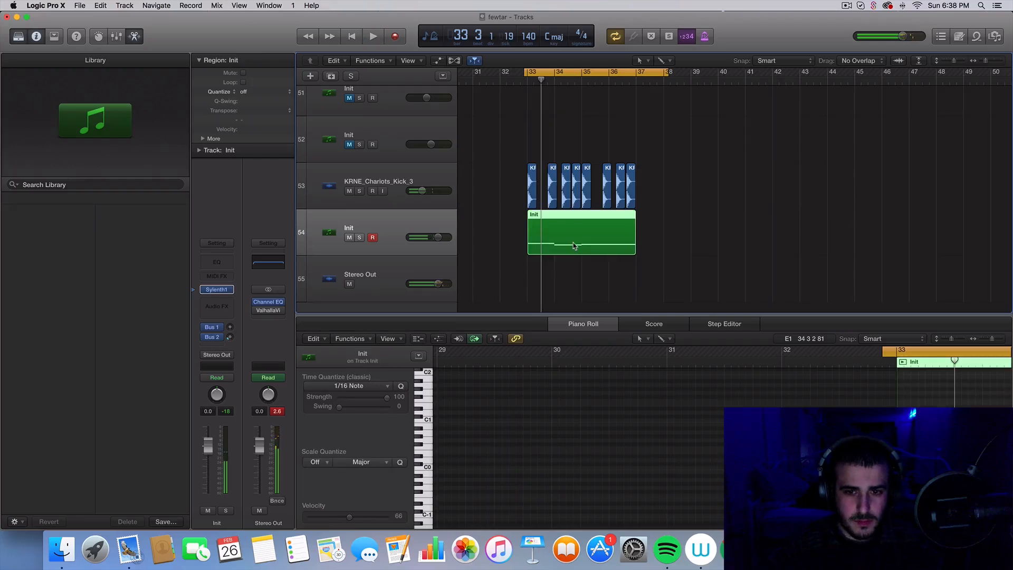
- Audition track 50 in solo and delete its MIDI region at bar 33 together with its automation data
scroll(564, 248, "down", 3)
scroll(574, 246, "up", 5)
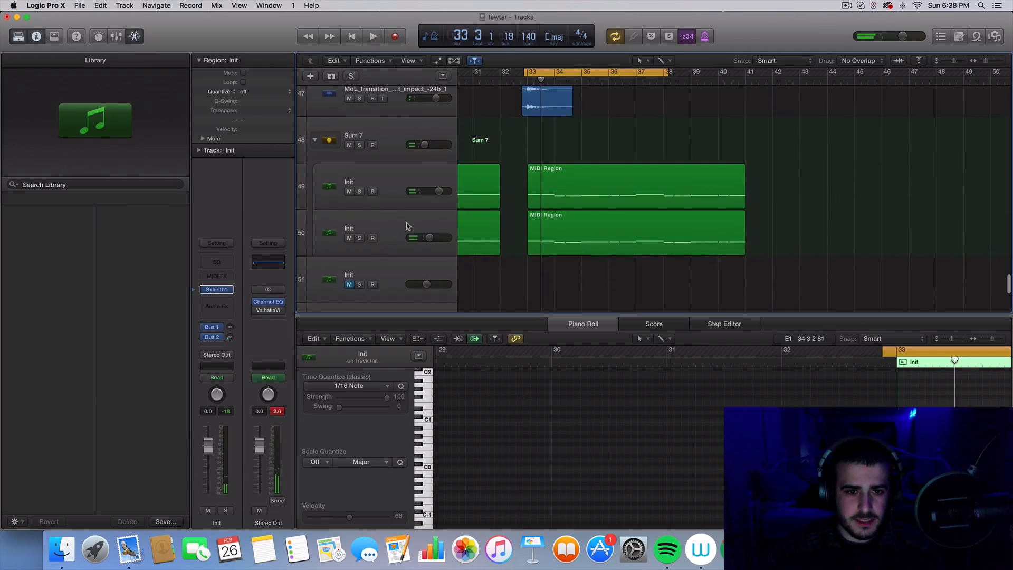
left_click(359, 238)
key("space")
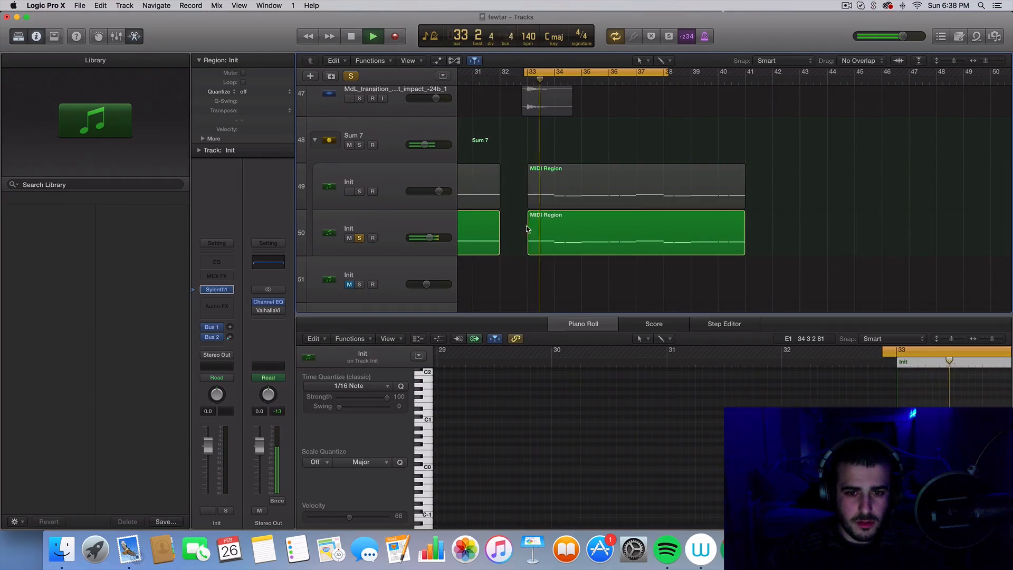
left_click(571, 236)
key("Delete")
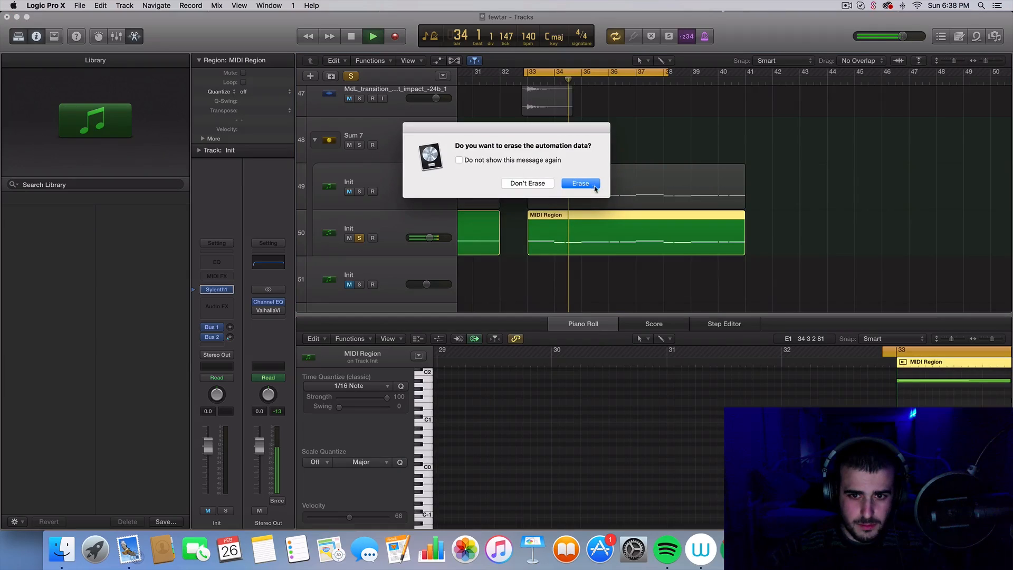
left_click(580, 183)
key("space")
left_click(360, 238)
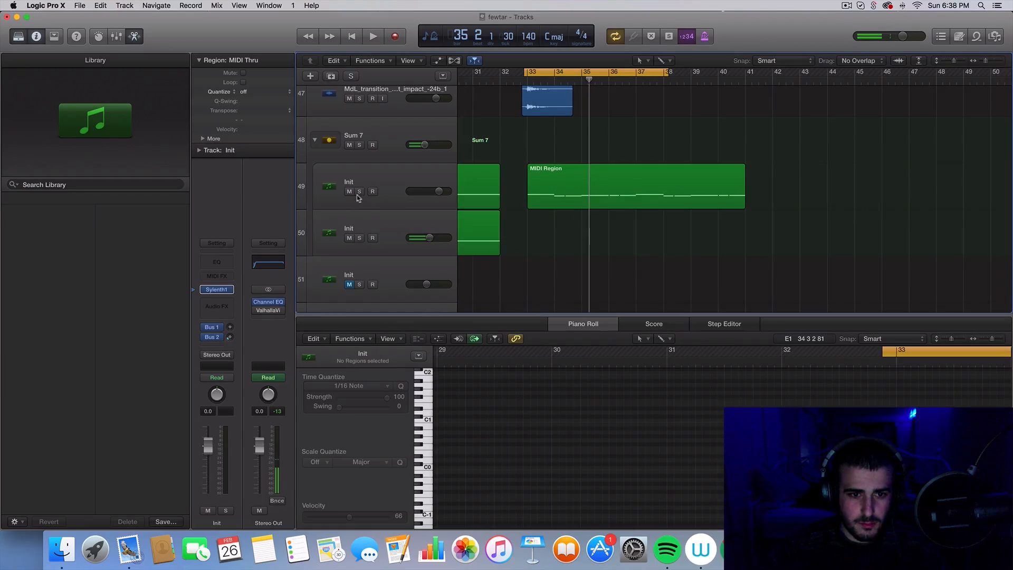
- Audition track 49 in solo and delete its MIDI region at bar 33 together with its automation data
left_click(359, 192)
key("space")
left_click(359, 192)
key("space")
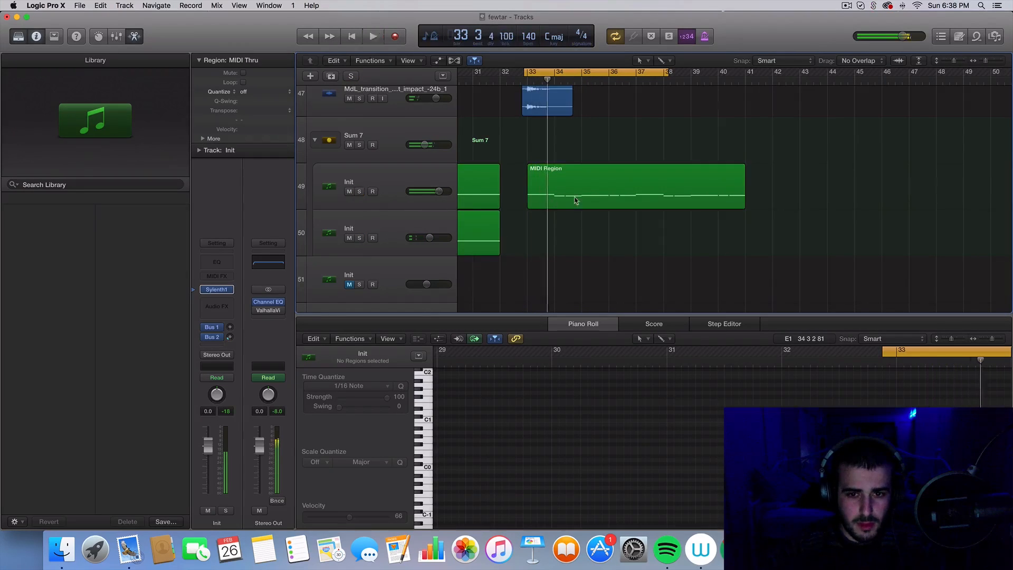
left_click(551, 194)
key("Delete")
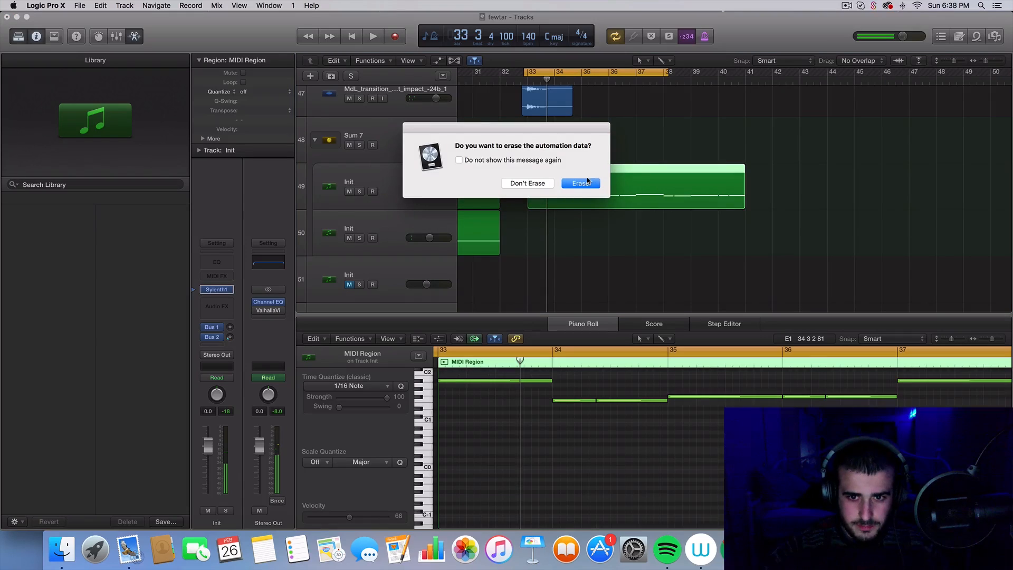
left_click(588, 181)
- Play the drop and locate the single kick region at bar 33 on the KRNE_Chariots_Kick track above Sum 12
scroll(593, 215, "down", 10)
key("space")
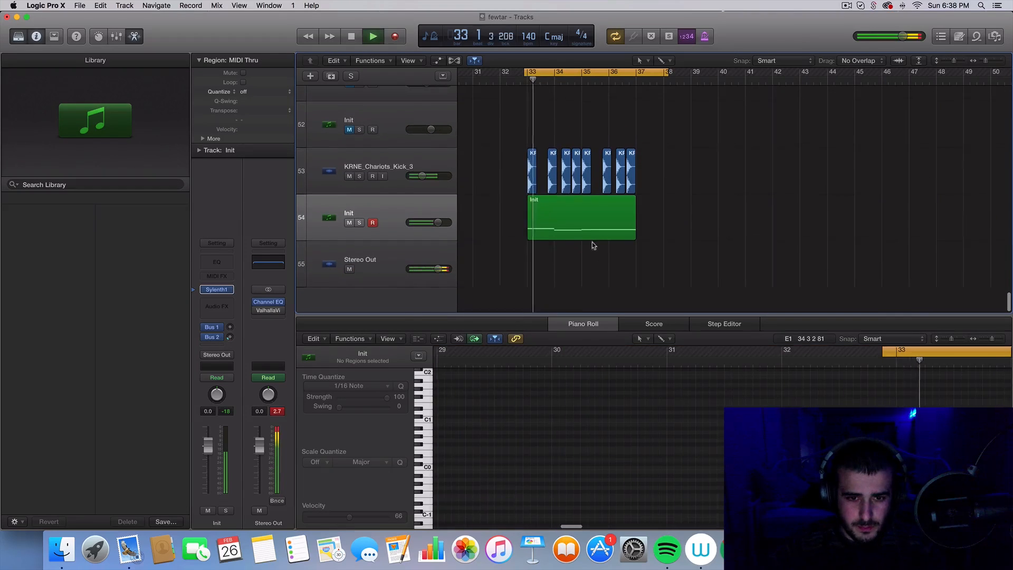
key("space")
scroll(559, 222, "up", 15)
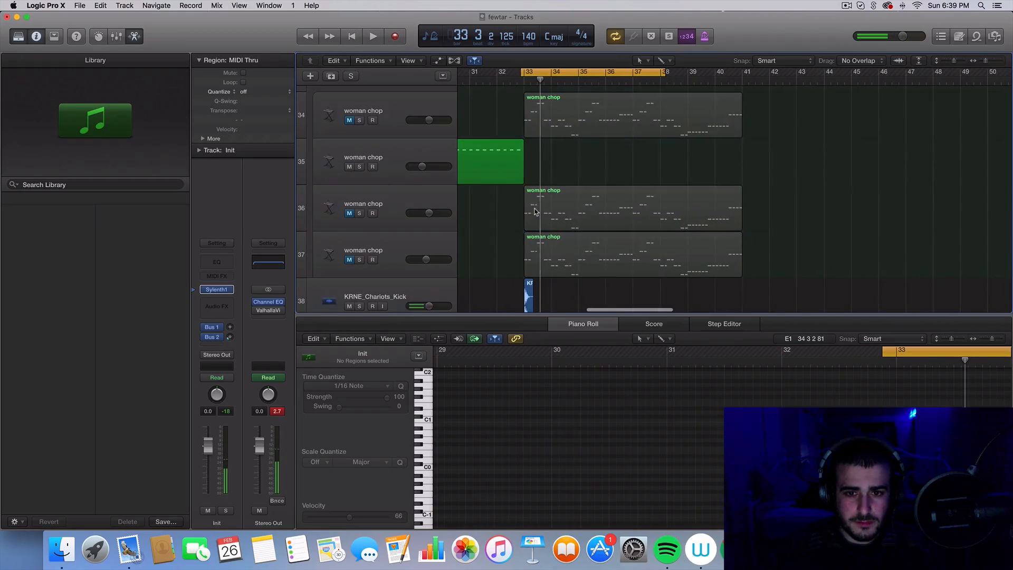
scroll(534, 211, "down", 4)
scroll(564, 202, "up", 1)
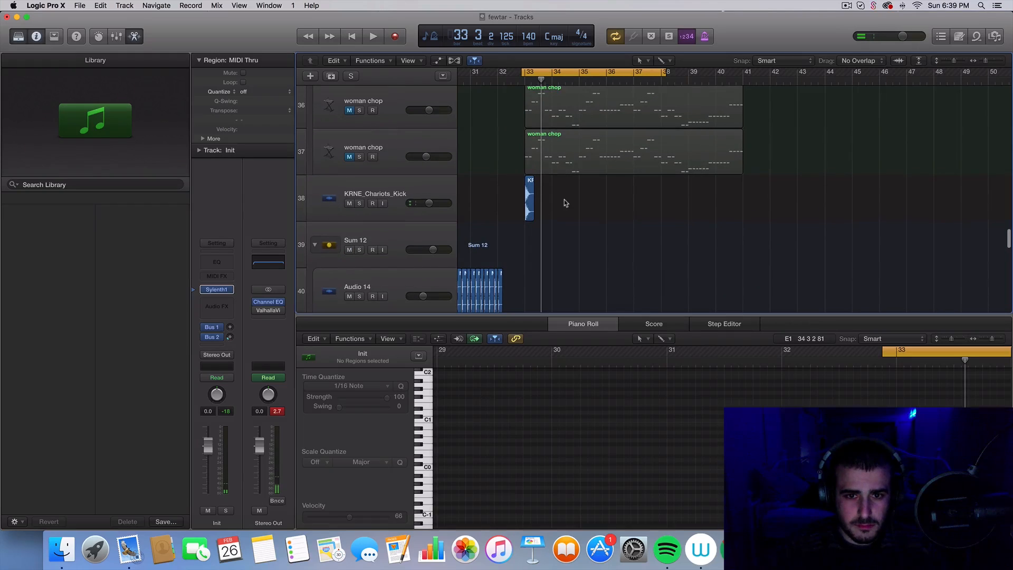
scroll(563, 203, "up", 1)
key("space")
left_click_drag(569, 228, 567, 226)
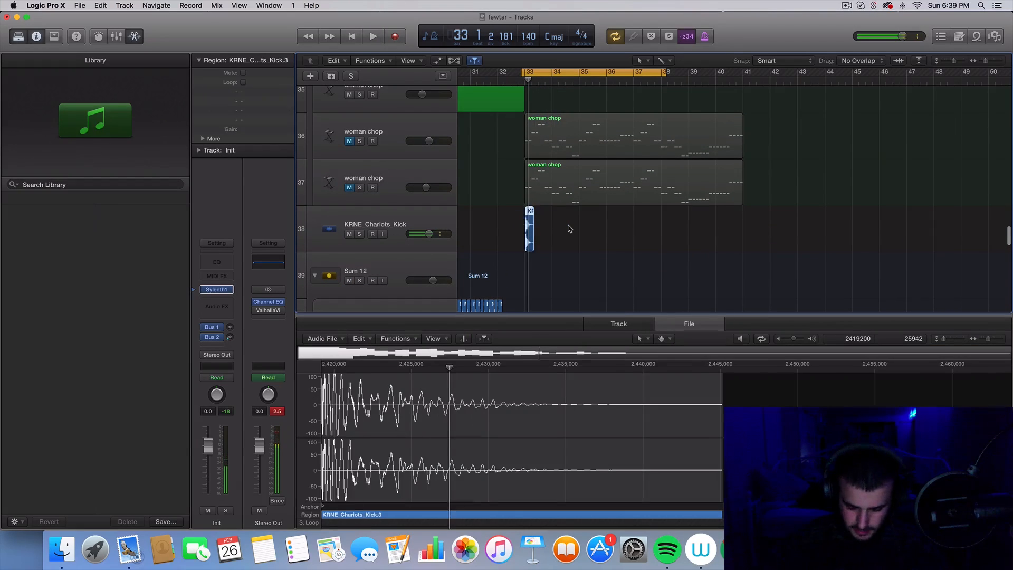
- Shorten the first bass note in bar 33 to a half note and audition the change
scroll(574, 207, "down", 15)
key("space")
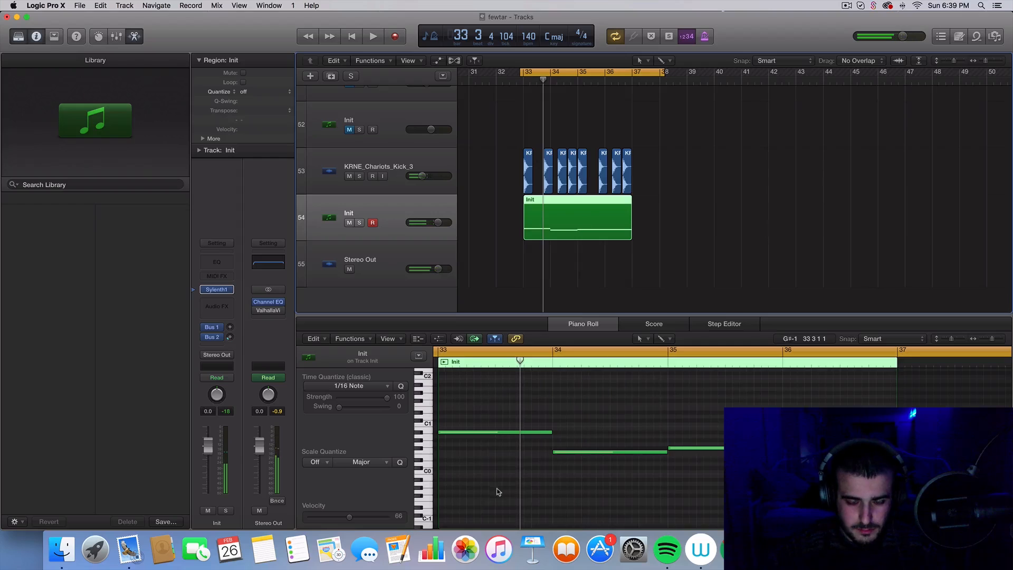
key("space")
scroll(551, 440, "right", 8)
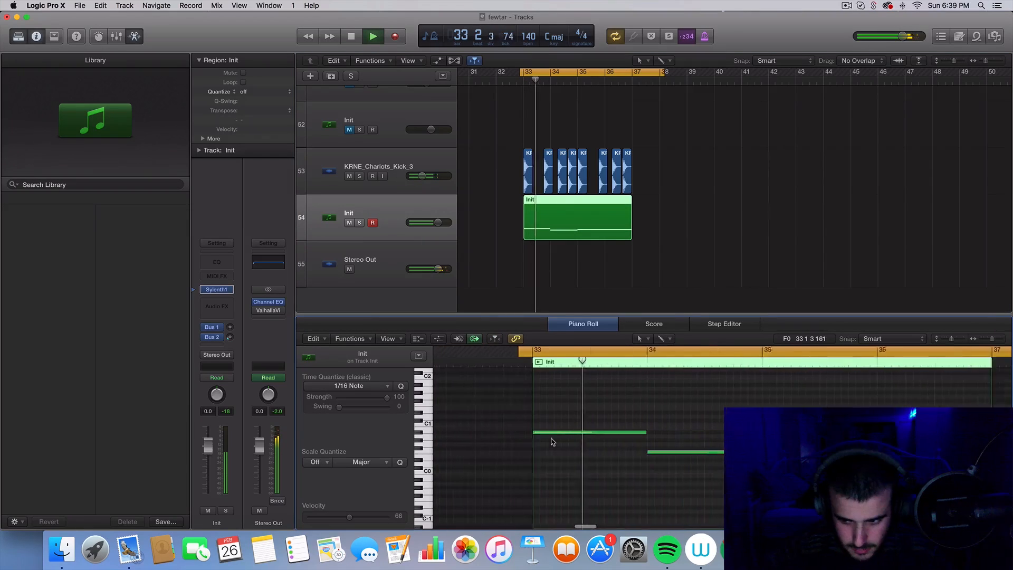
key("space")
left_click_drag(593, 433, 539, 433)
key("space")
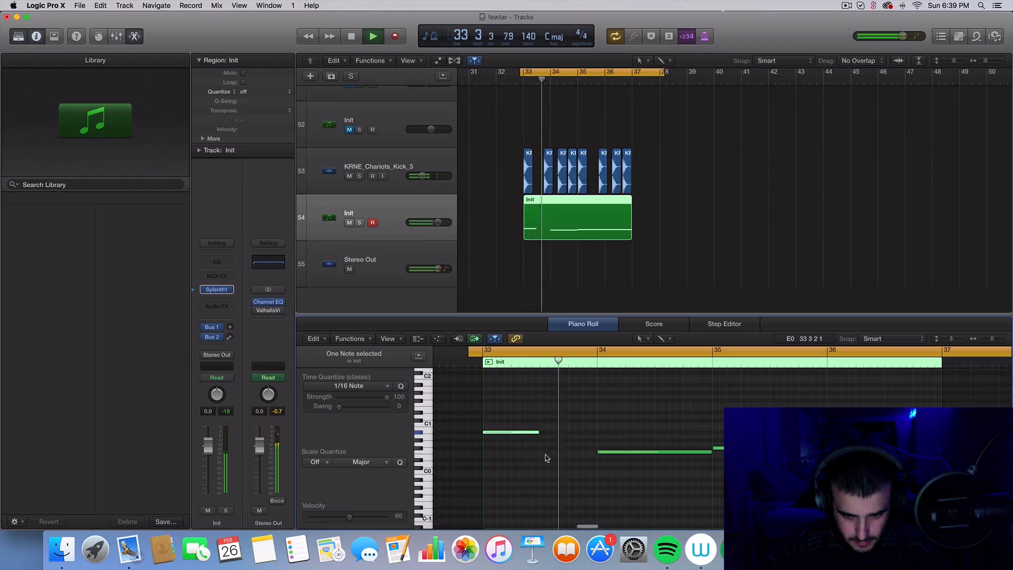
key("space")
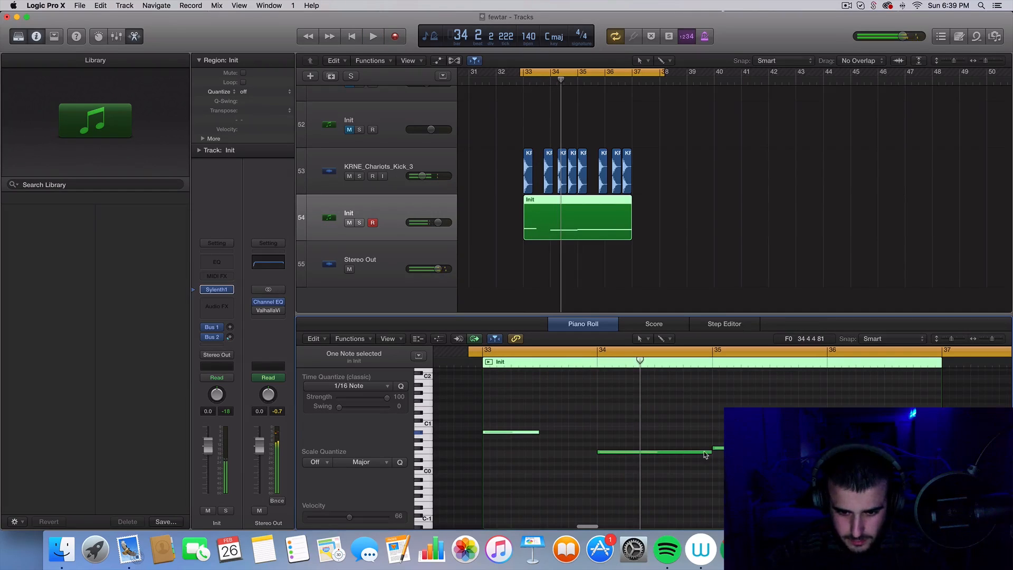
- Add a quarter note at the first bass note's pitch on beat 4 of bar 33 and play the result
key("space")
key("space")
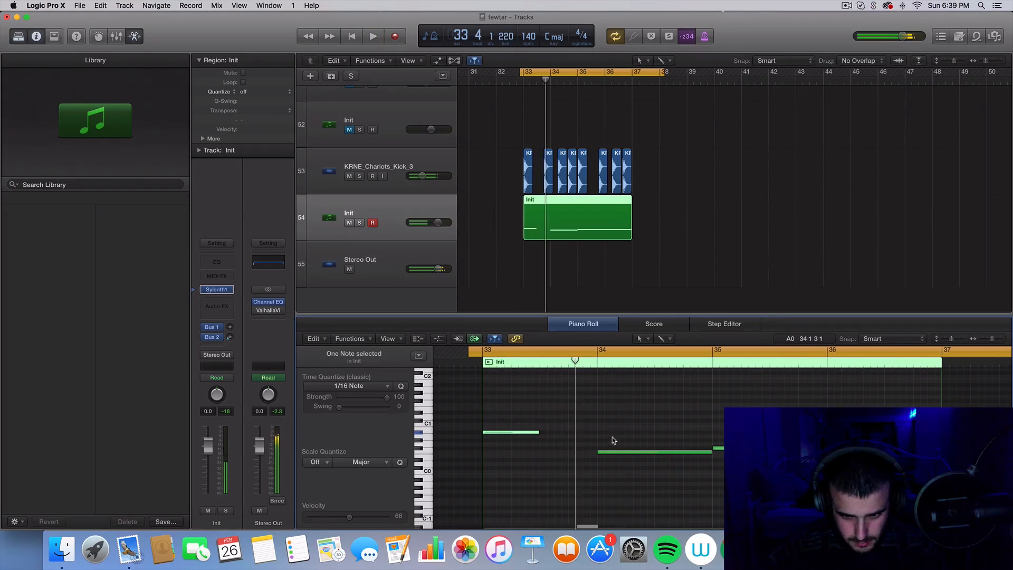
mouse_move(577, 437)
left_mouse_down()
mouse_move(600, 432)
mouse_move(594, 443)
left_mouse_up()
left_click(591, 472)
key("space")
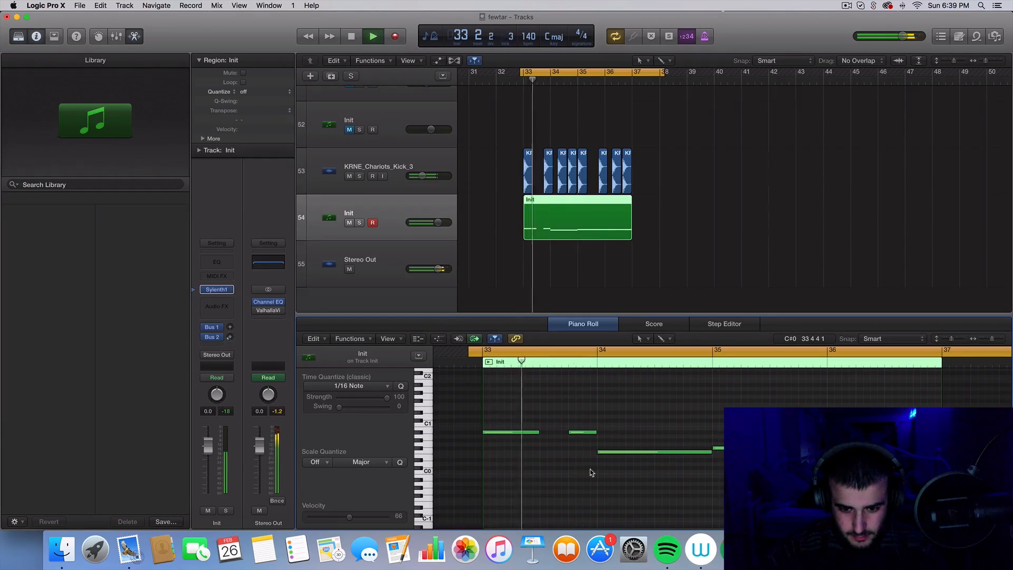
key("space")
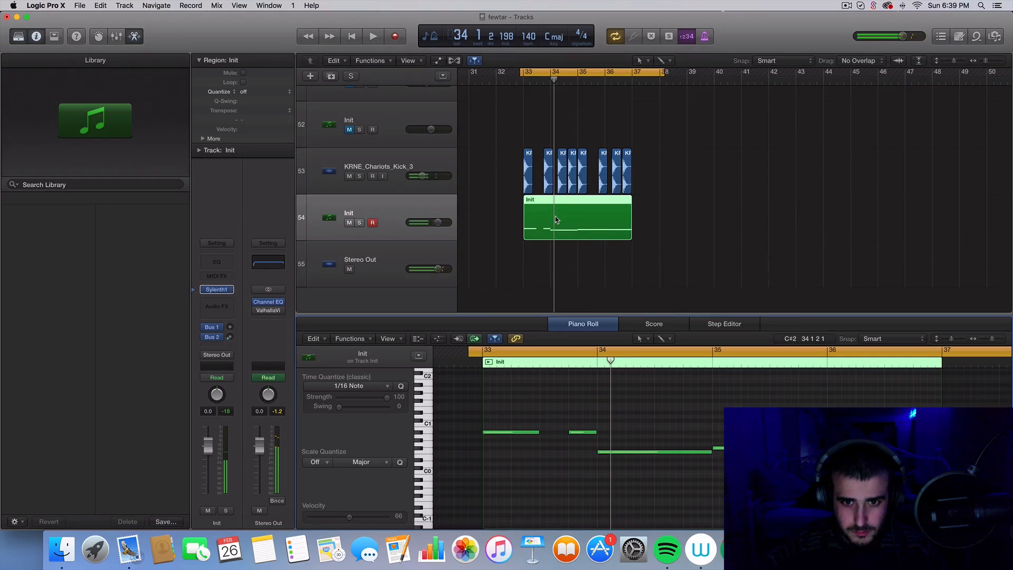
- Move the third KRNE_Chariots_Kick_3 region to the start of bar 34 and audition the pattern
scroll(555, 217, "up", 10)
left_click_drag(581, 170, 553, 173)
key("space")
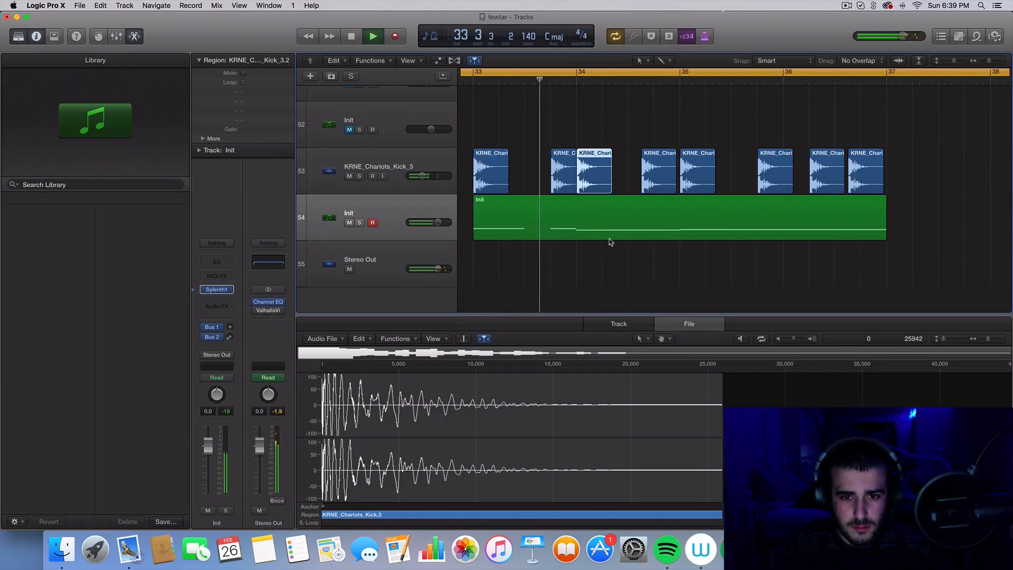
key("space")
- Repeat the kick at bar 34, place the copy halfway between beats 2 and 3, and delete the remnant of the kick it overlaps
left_click(615, 173)
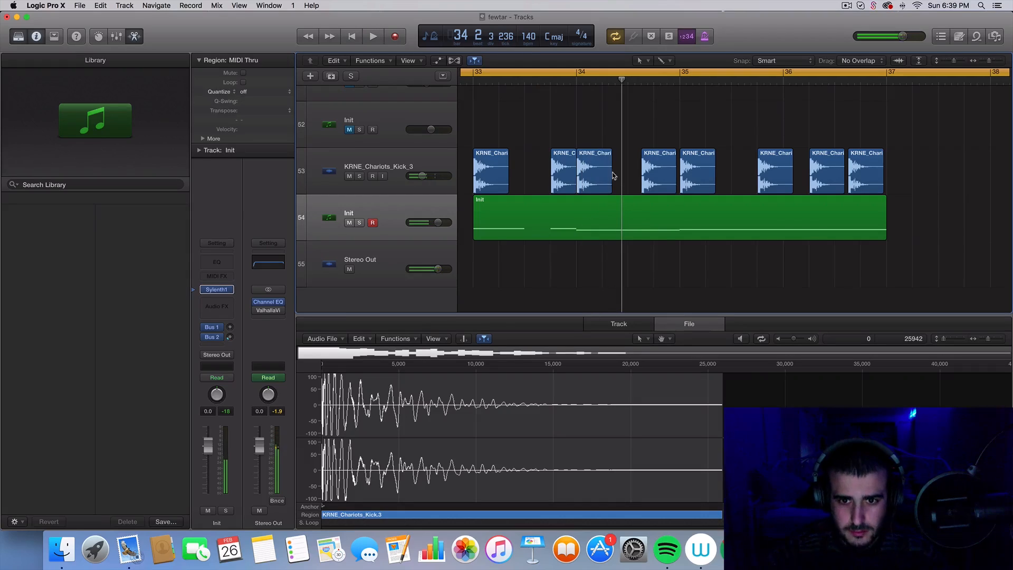
left_click(605, 173)
key("super+r")
scroll(606, 173, "up", 10)
mouse_move(620, 167)
left_mouse_down()
mouse_move(644, 166)
mouse_move(634, 165)
left_mouse_up()
scroll(633, 166, "down", 10)
key("space")
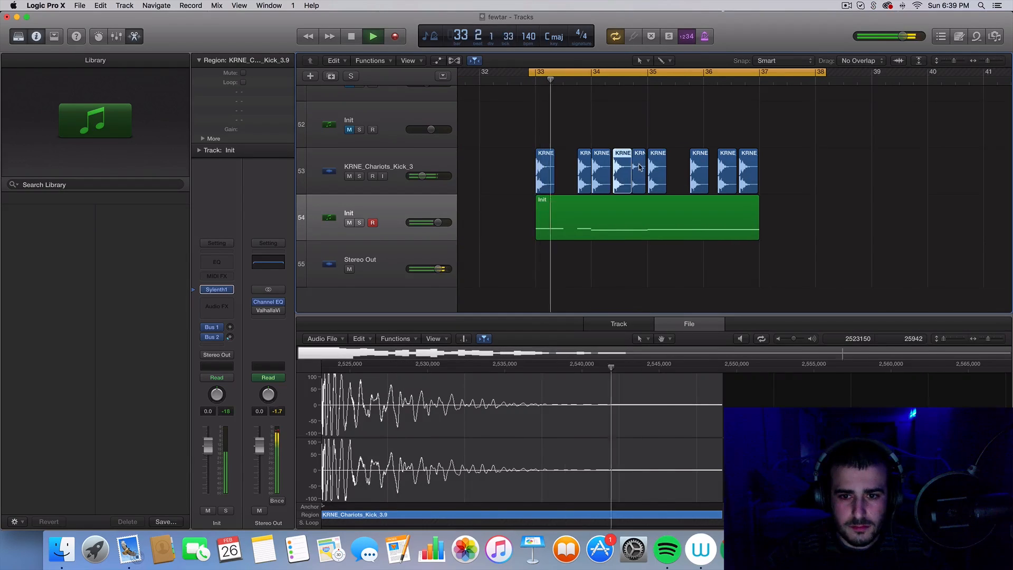
left_click(639, 166)
key("Delete")
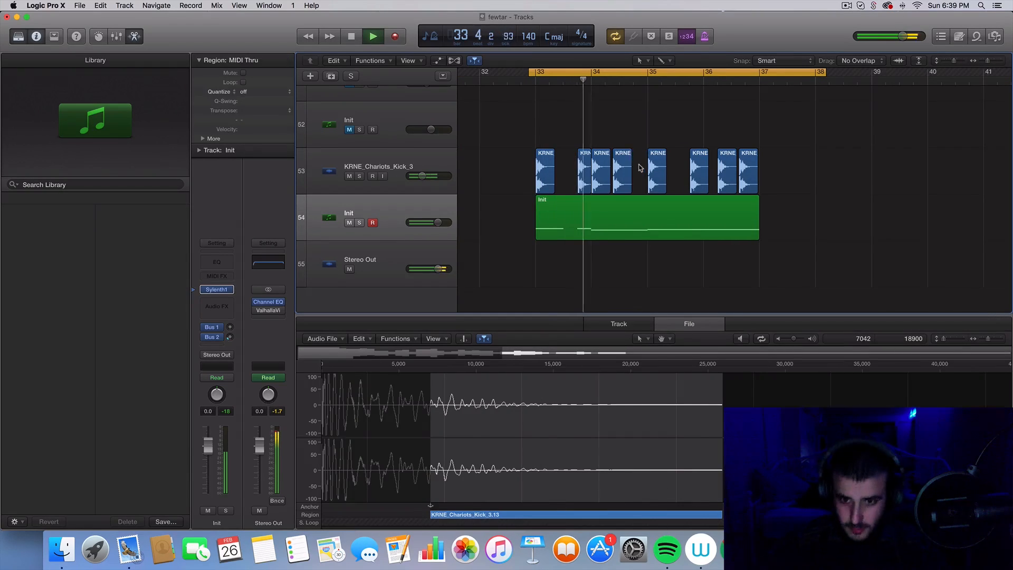
- Open the bass region's notes, set the cycle from bar 34 into the second half of bar 35 and audition it
left_click(654, 197)
key("space")
key("space")
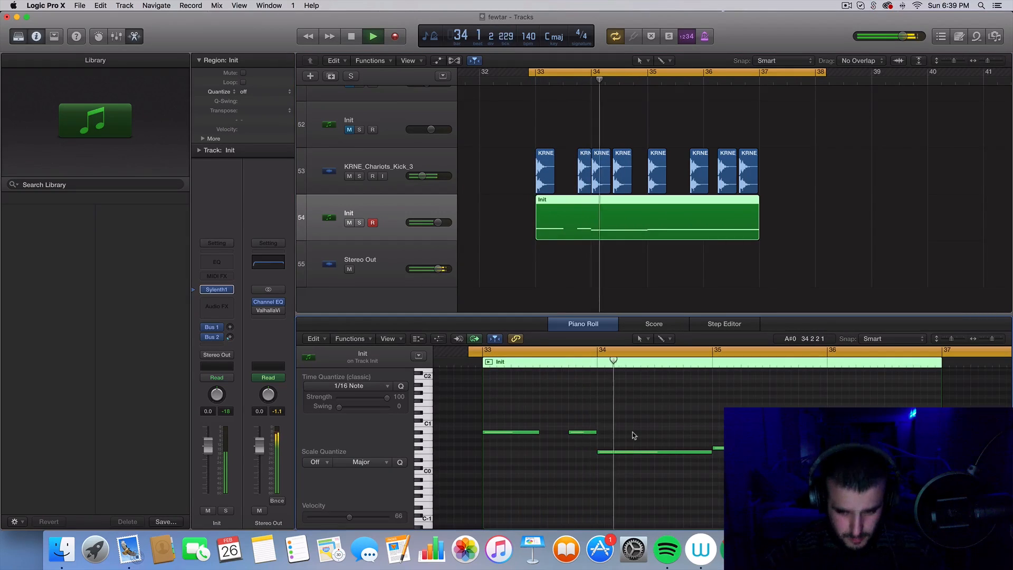
key("space")
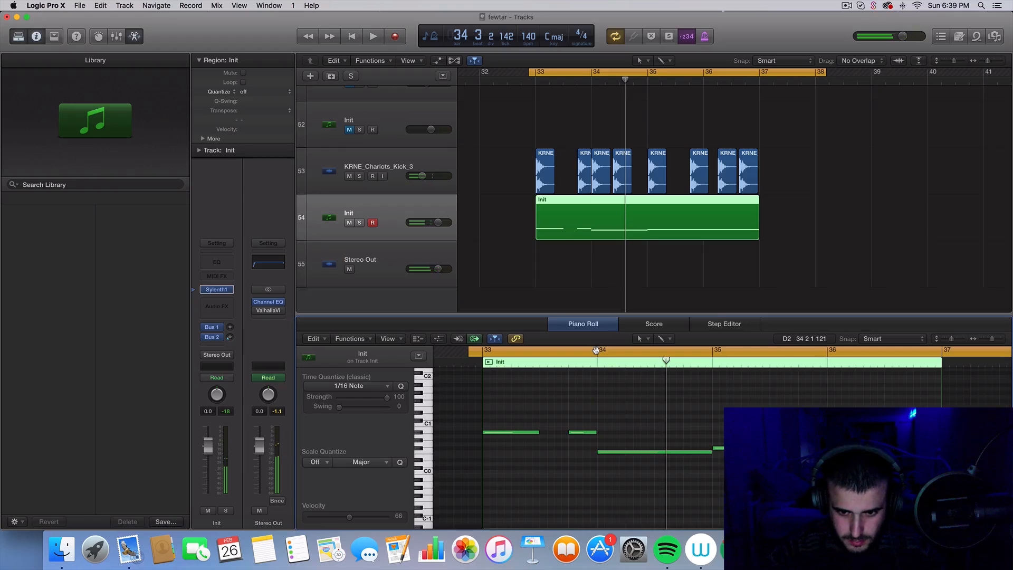
left_click_drag(596, 349, 789, 350)
key("space")
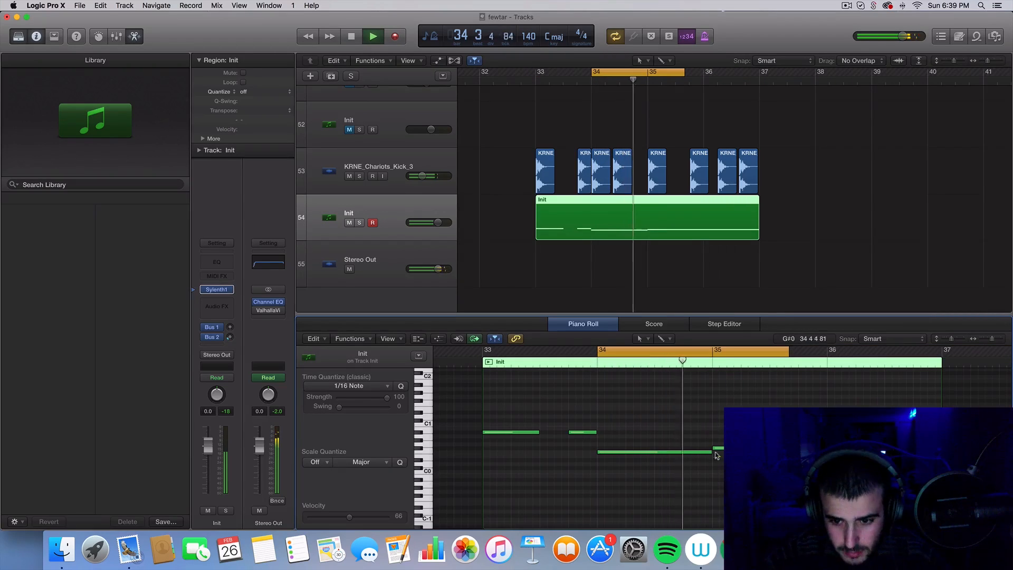
key("space")
- Shorten the F0 note at bar 34 to a half note, add a quarter-length F0 note on beat 4 and audition the passage
left_click_drag(711, 453, 652, 457)
left_click(678, 454, "super")
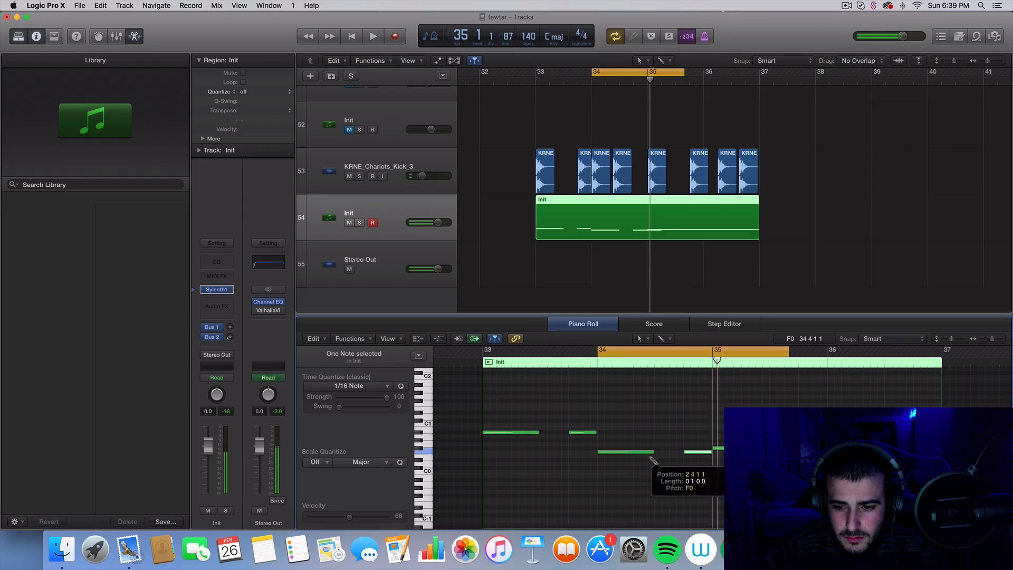
left_click(664, 466)
key("space")
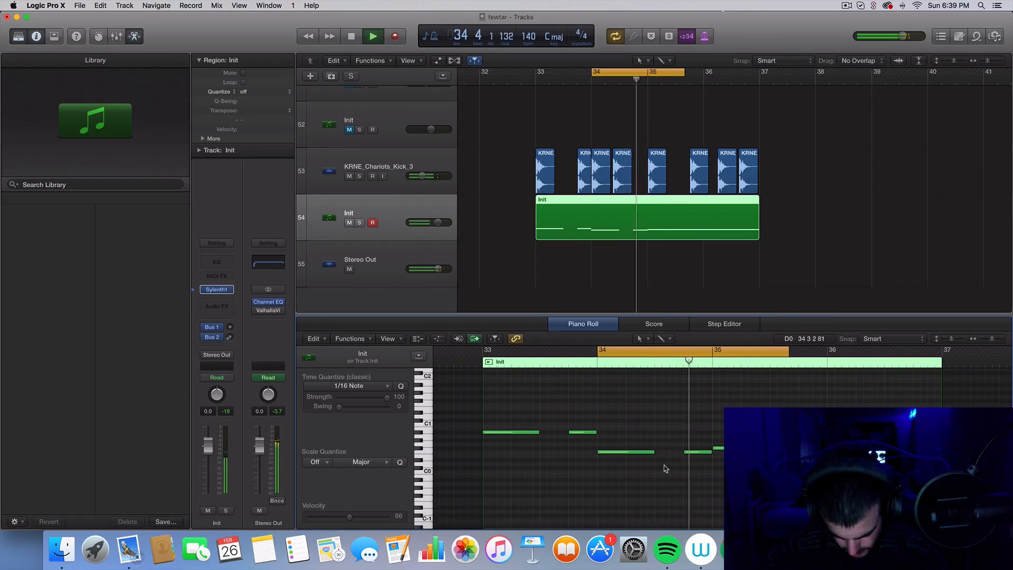
key("space")
key("space")
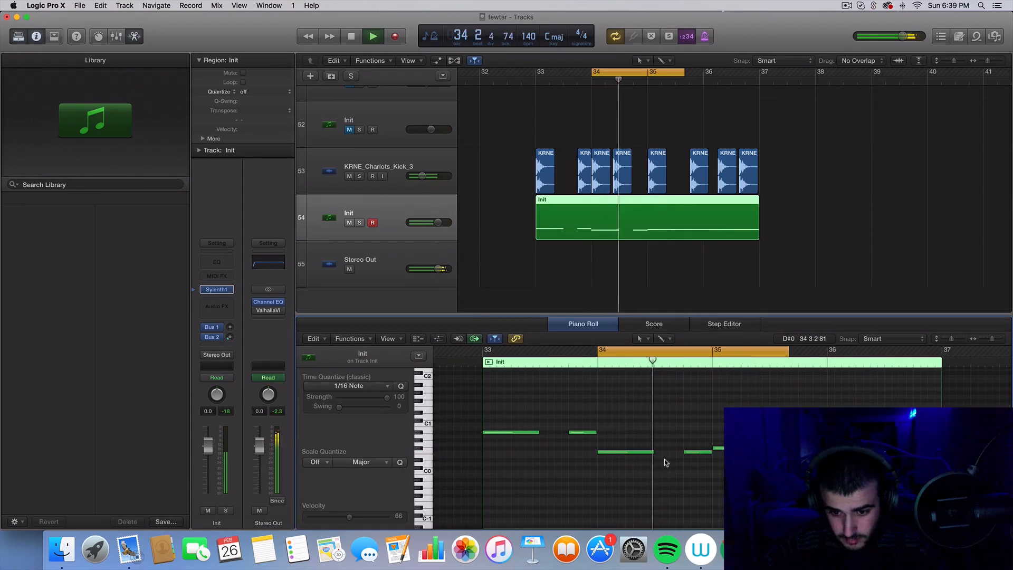
key("space")
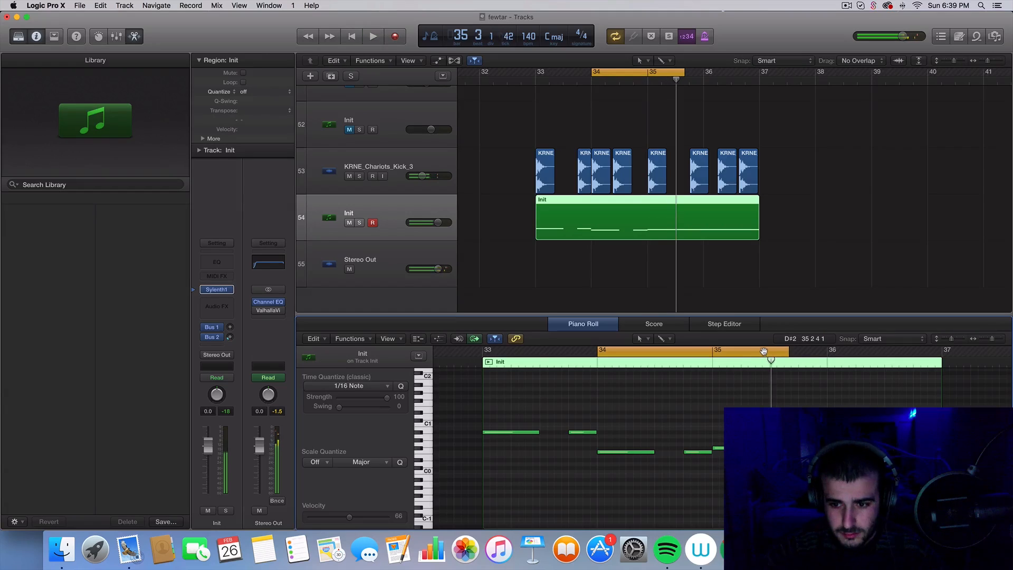
- Turn off the cycle and delete the four kick regions from bar 35 onward
left_click(709, 346)
left_click_drag(785, 155, 649, 160)
key("Delete")
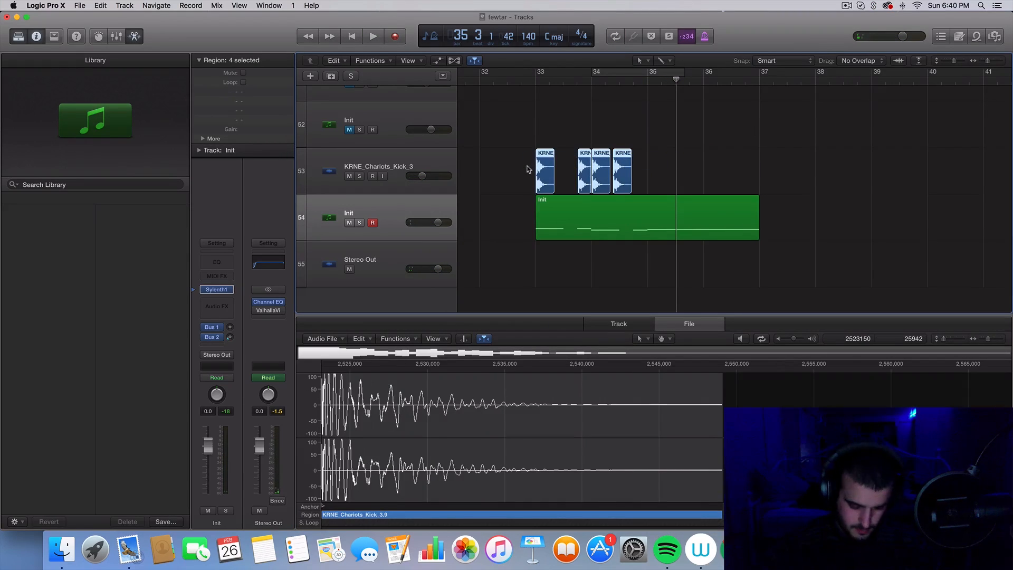
- Repeat the first four kick regions and move the copies so they start at bar 35
key("super+z")
scroll(625, 180, "up", 2)
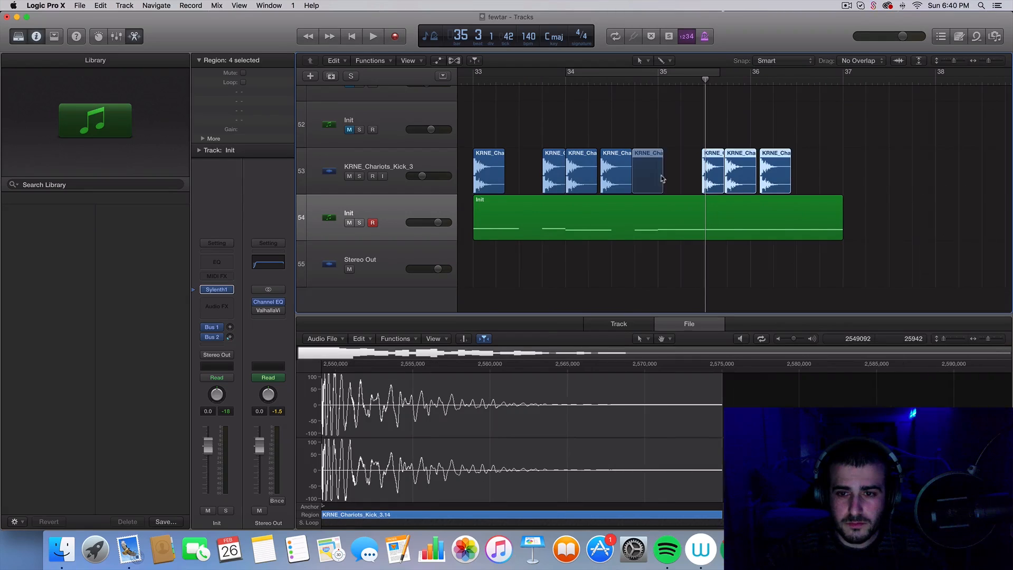
left_click_drag(663, 178, 687, 177)
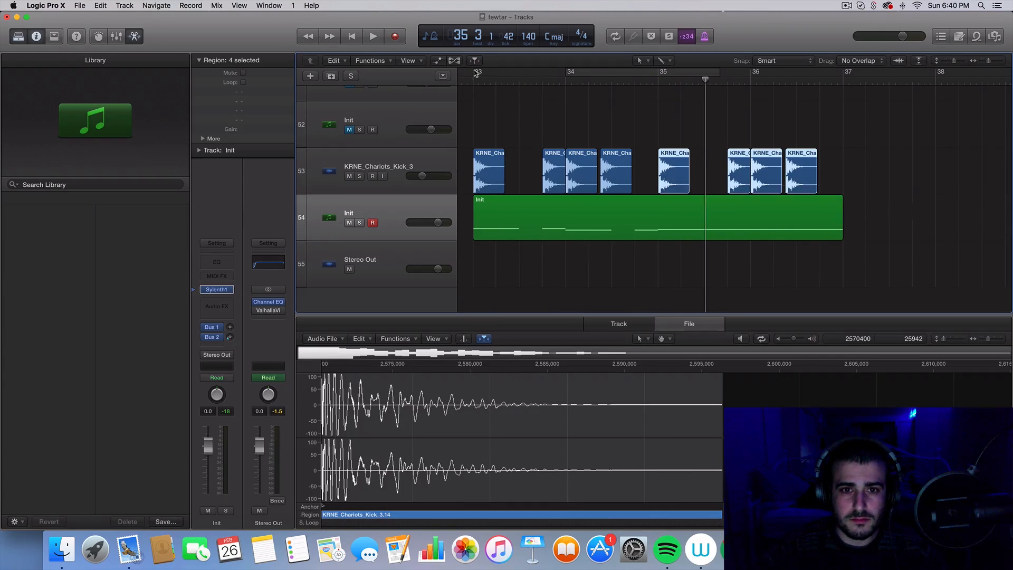
- Turn on the cycle from bar 33 into bar 38 and audition the kick and bass together
left_click(476, 72)
key("space")
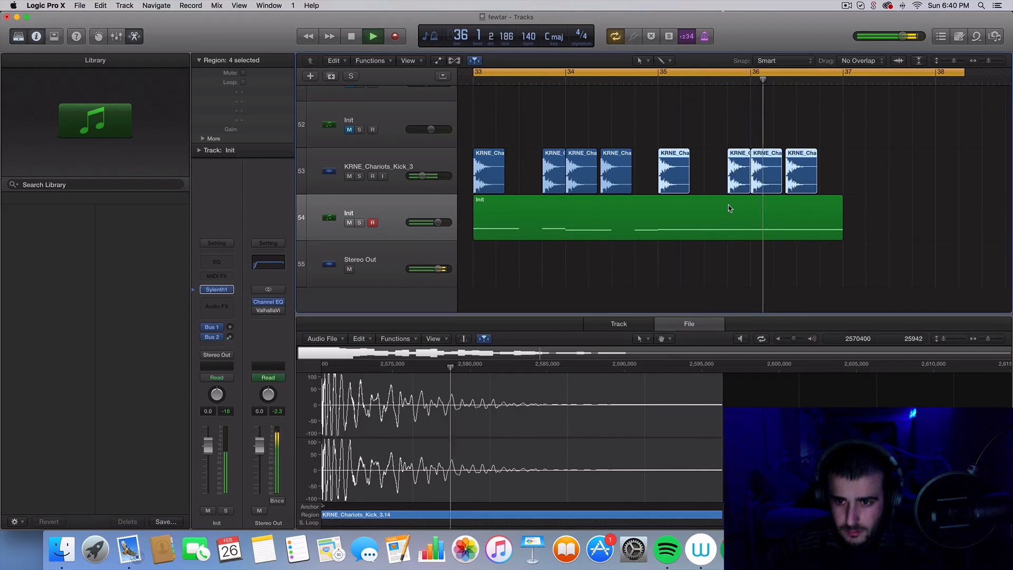
left_click(375, 207)
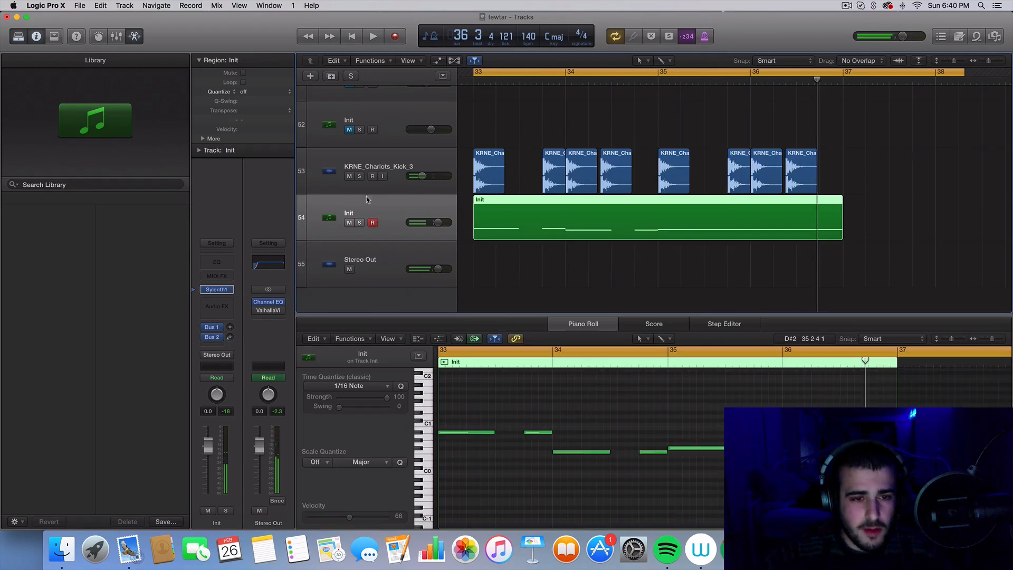
- Add an audio track below the KRNE_Chariots_Kick_3 track and copy its eight kick regions there, starting at bar 33
left_click(381, 154)
key("alt+super+a")
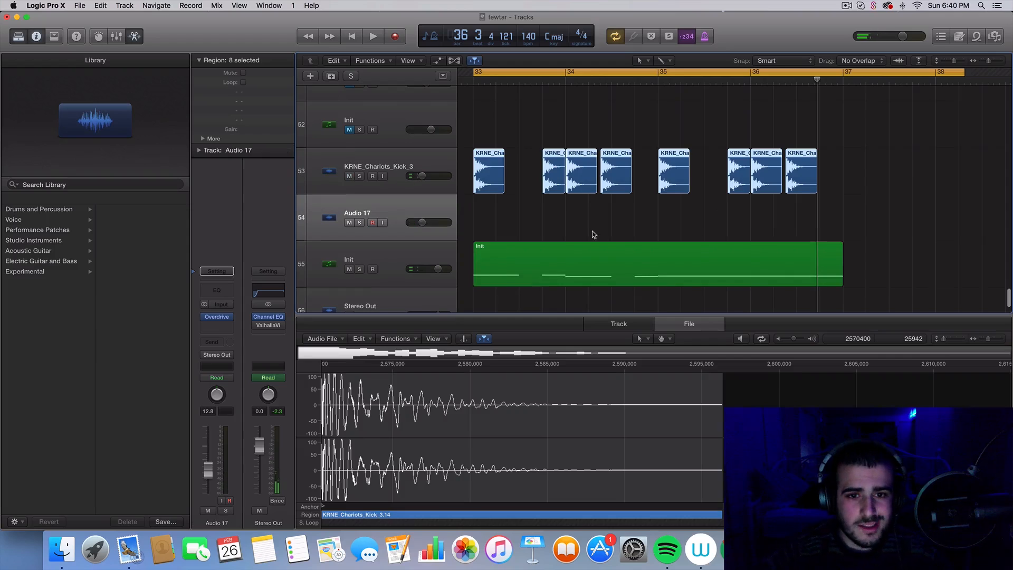
key("super+r")
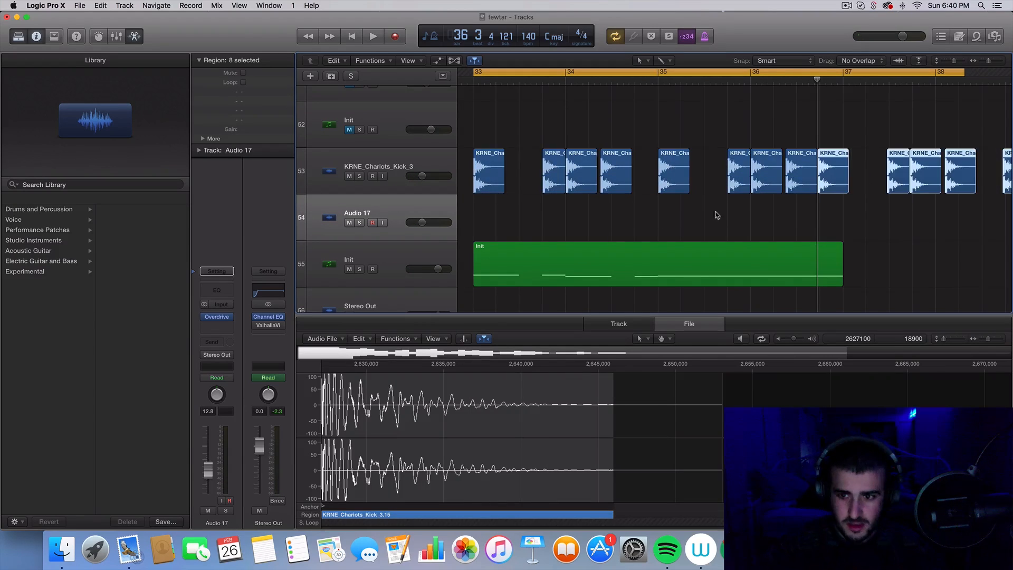
left_click_drag(821, 180, 481, 234)
- Shorten the copied kick regions on the Audio 17 track to brief hits, solo that track and audition it
scroll(483, 235, "up", 6)
left_click_drag(725, 230, 506, 245)
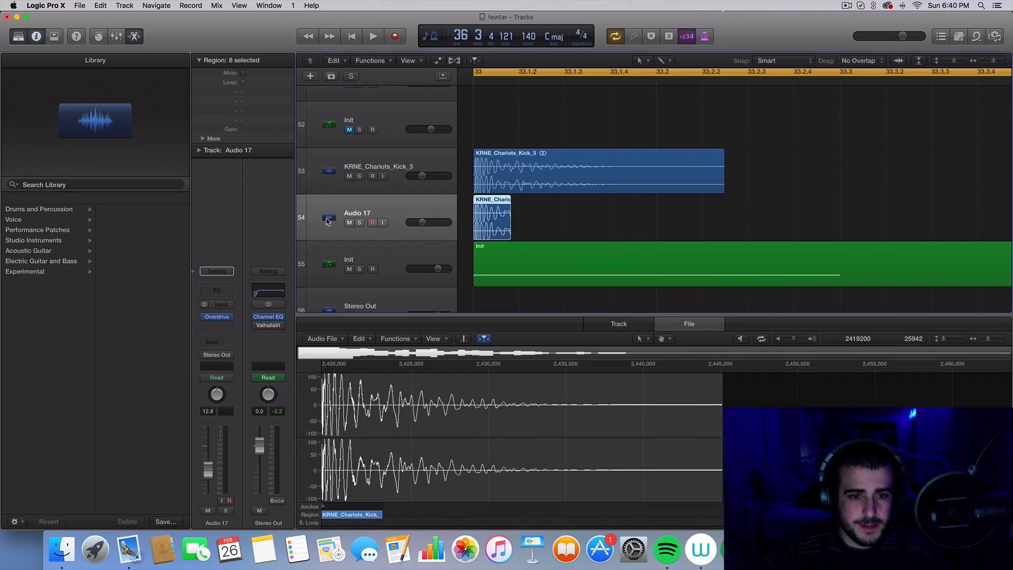
left_click(360, 223)
key("space")
scroll(504, 232, "down", 6)
key("space")
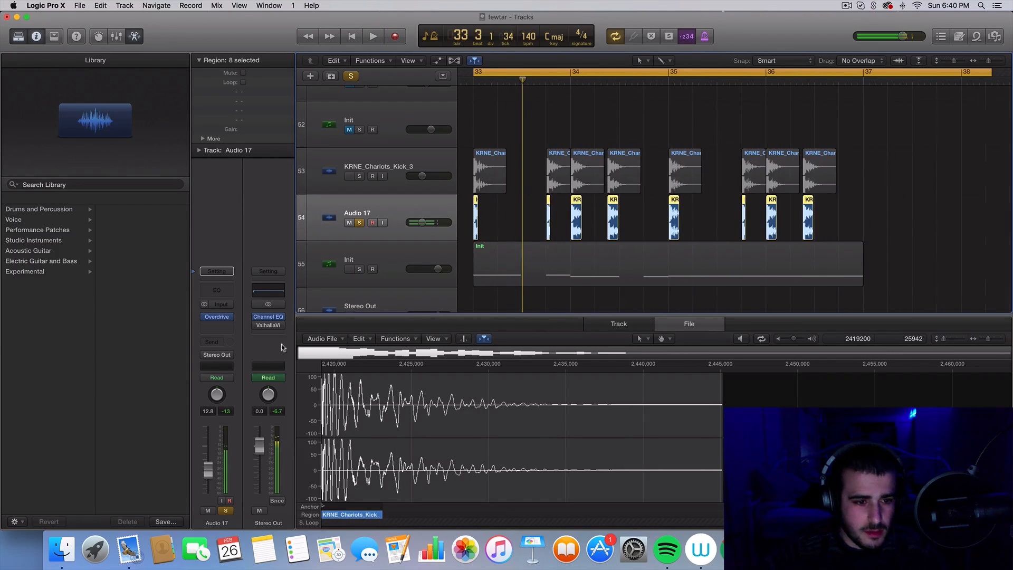
key("space")
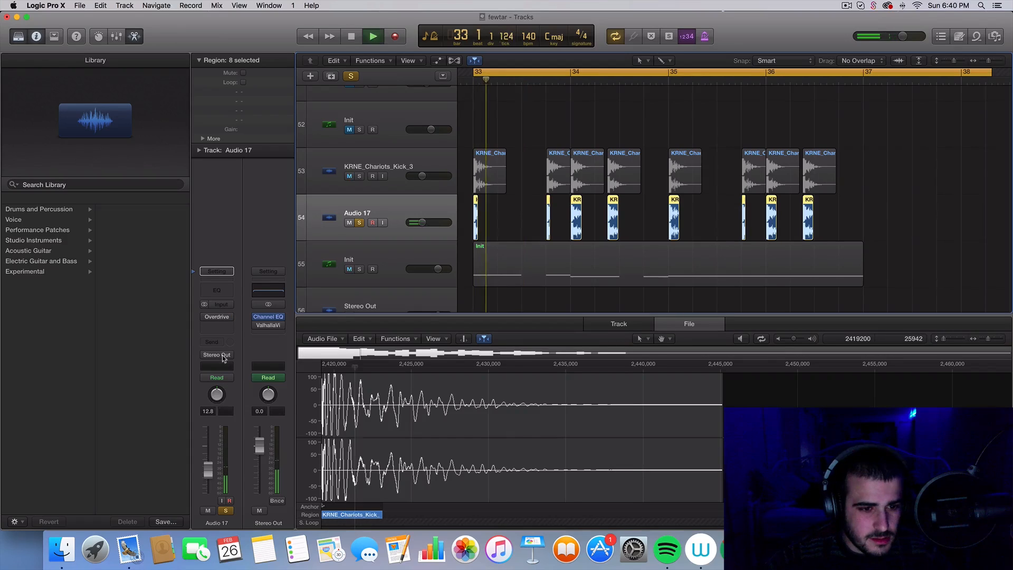
- Add a Bus 14 send to the Audio 17 track and set the Aux 14 channel's output to No Output
left_click(219, 342)
mouse_move(225, 386)
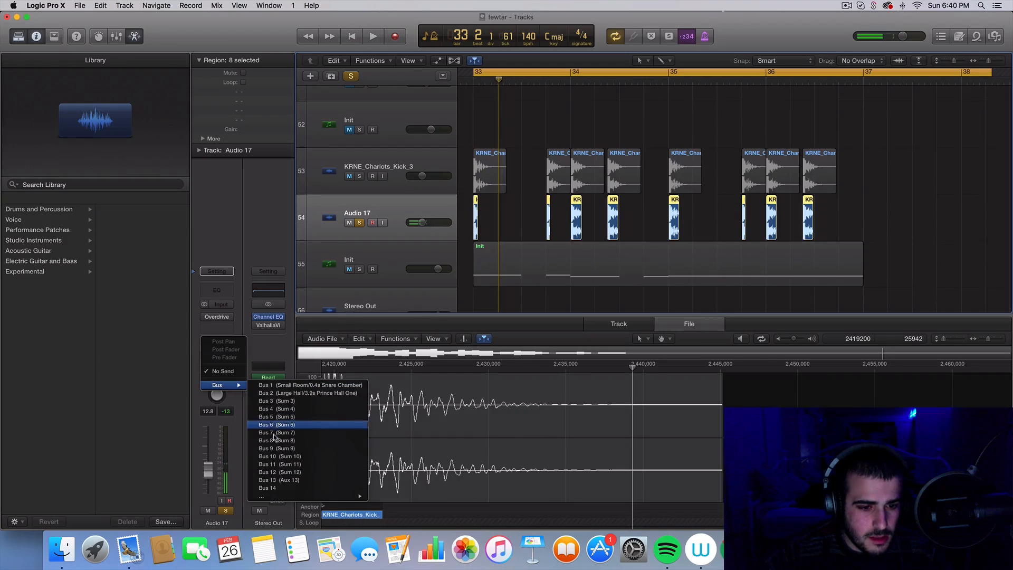
left_click(275, 488)
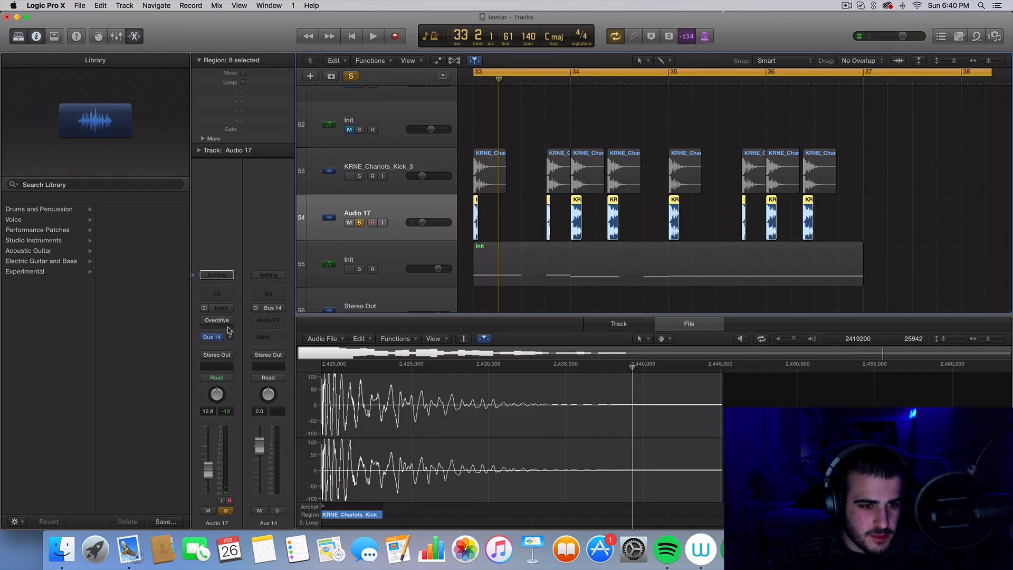
left_click(274, 356)
left_click(292, 362)
- Solo the Init bass track and insert the FabFilter Pro-C 2 compressor after Sylenth1
scroll(438, 216, "down", 2)
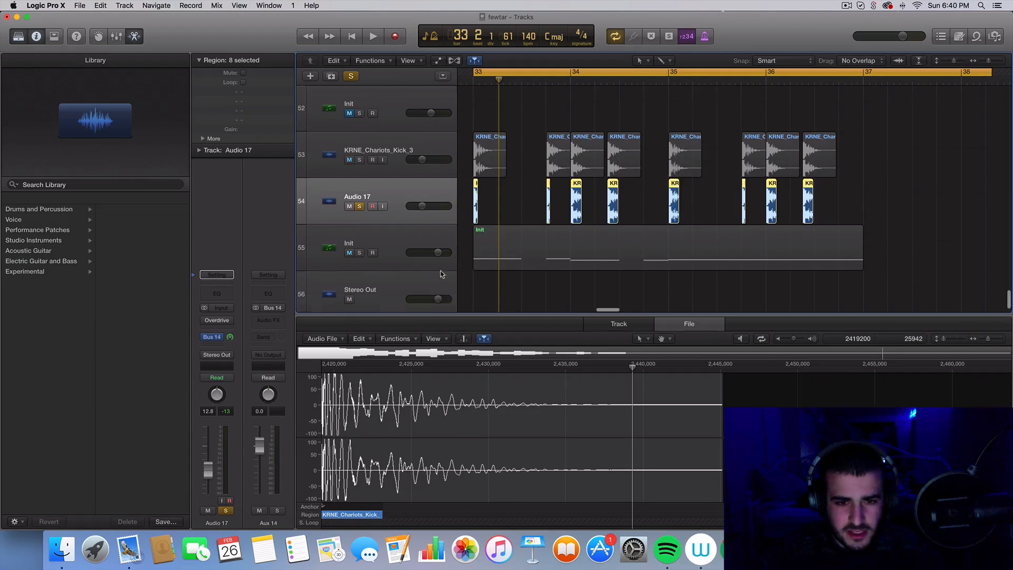
left_click(374, 199)
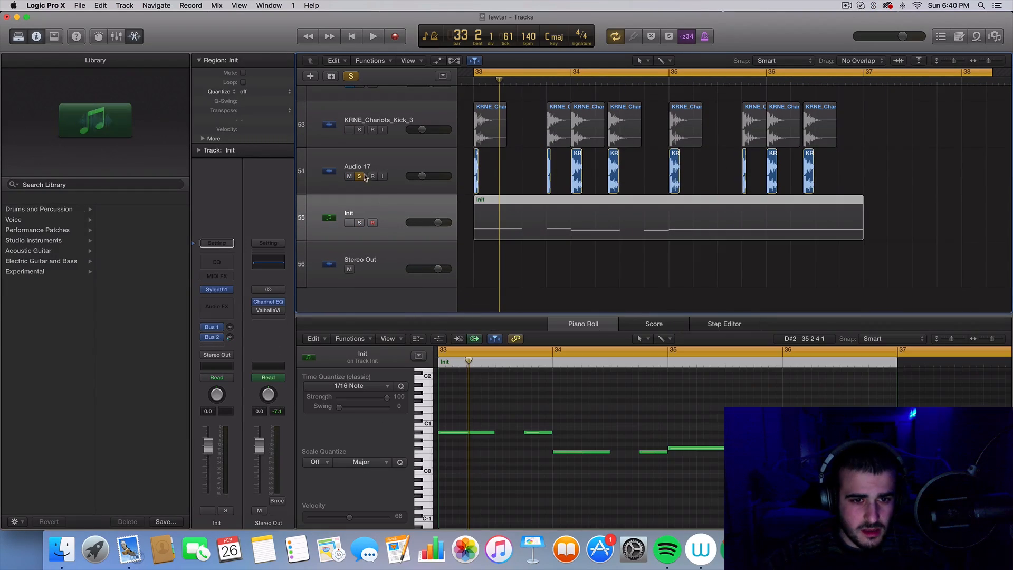
left_click(360, 223)
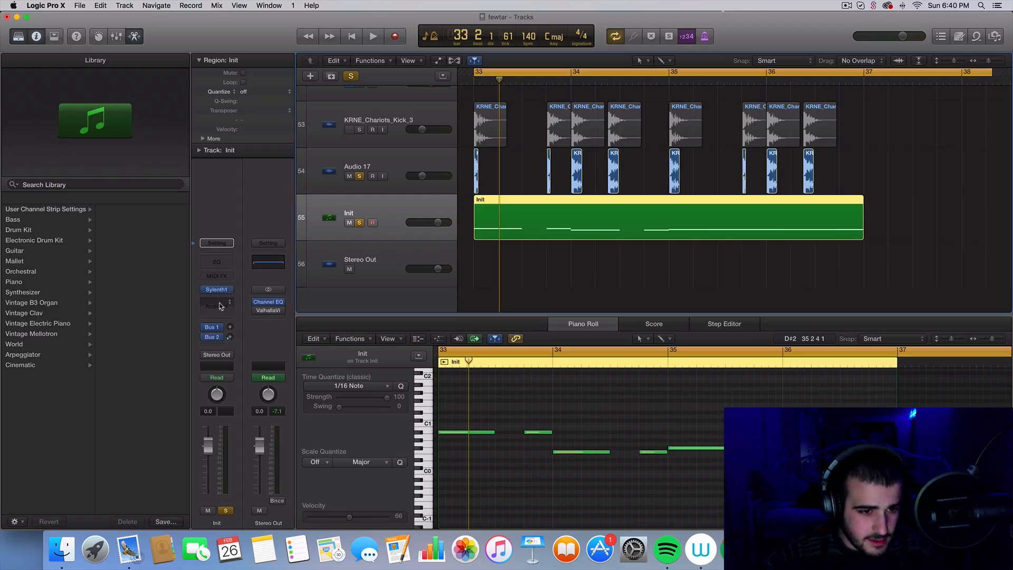
left_click(221, 306)
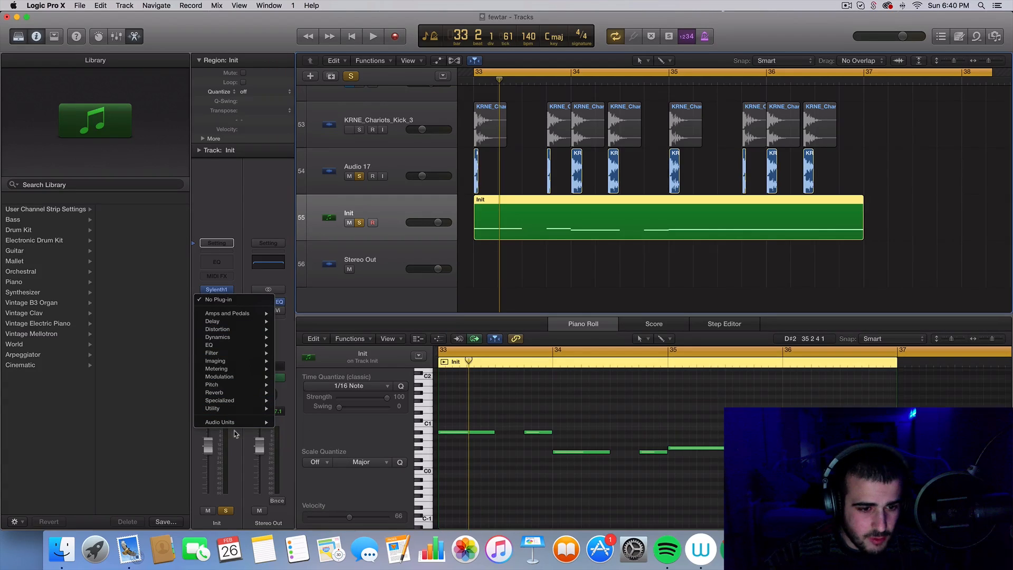
mouse_move(236, 423)
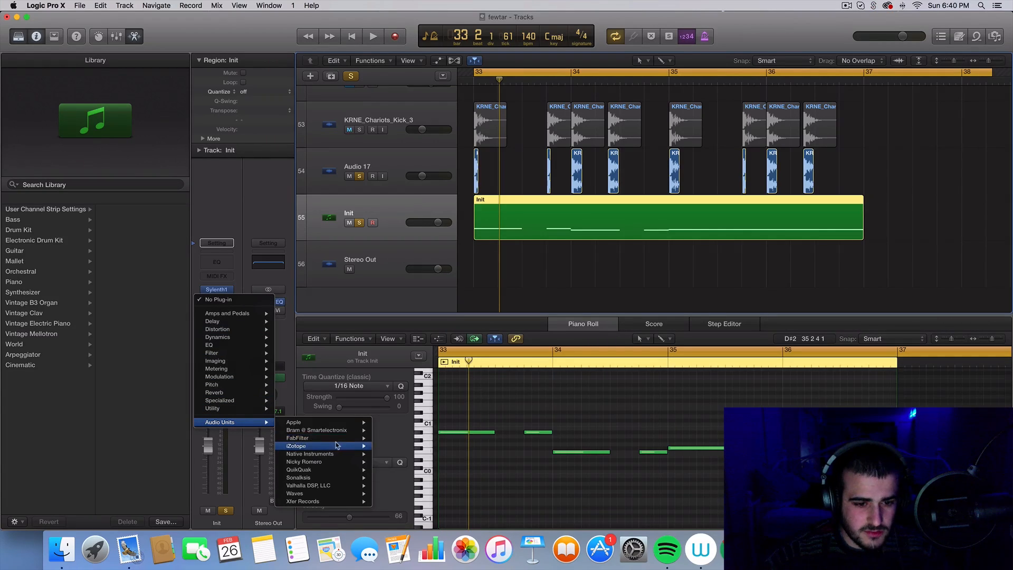
mouse_move(338, 440)
left_click(454, 438)
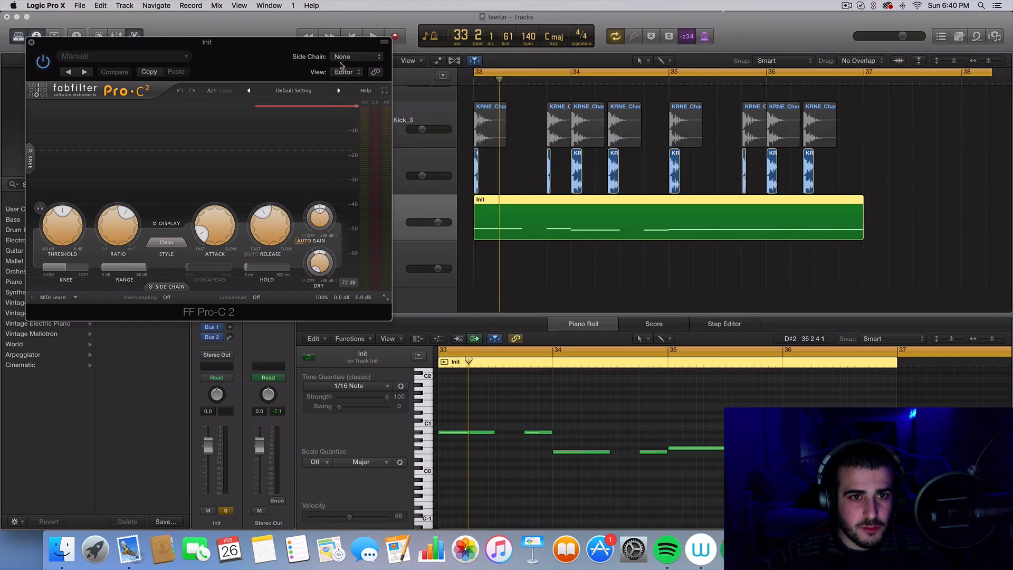
- Set the compressor's side chain input to Bus 14, switch it to external triggering and set the side chain level to -0.40 dB
left_click(342, 57)
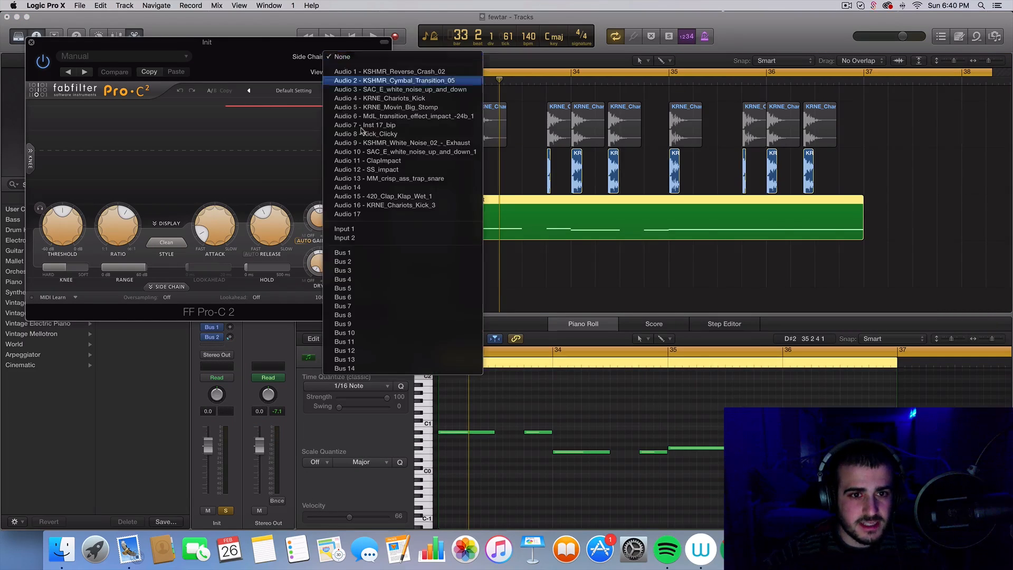
left_click(358, 368)
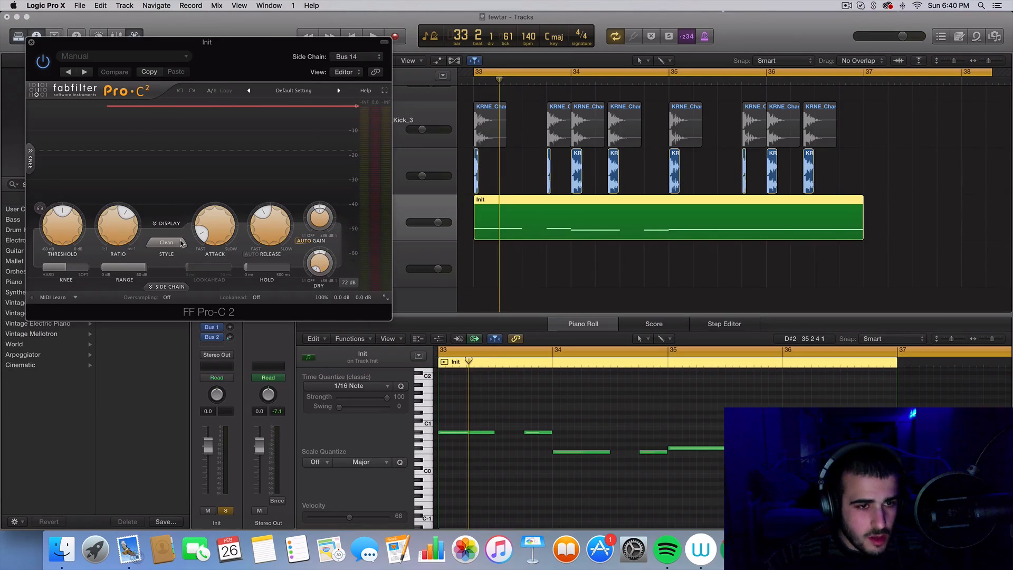
left_click(176, 288)
left_click(62, 300)
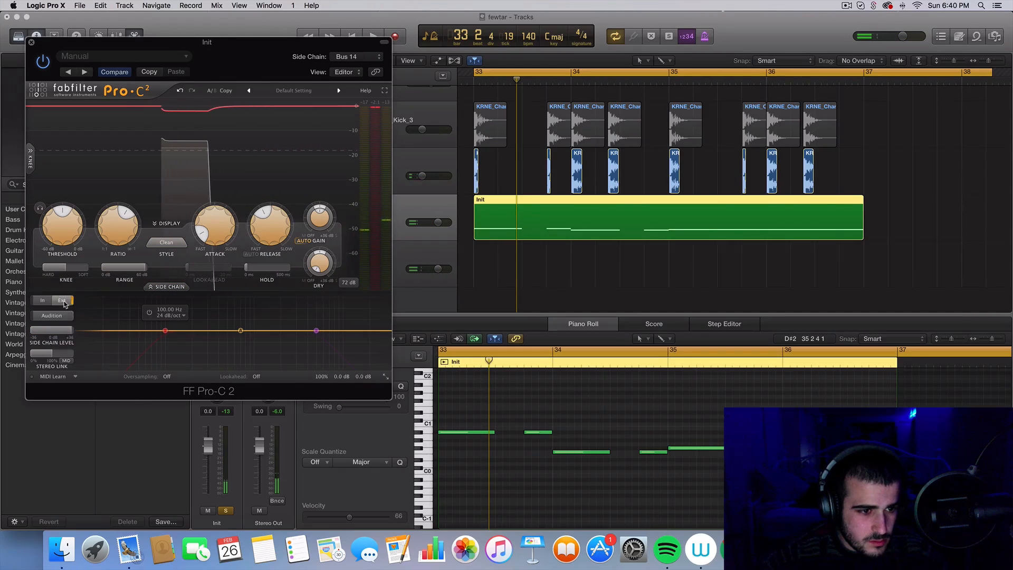
left_click_drag(70, 330, 52, 330)
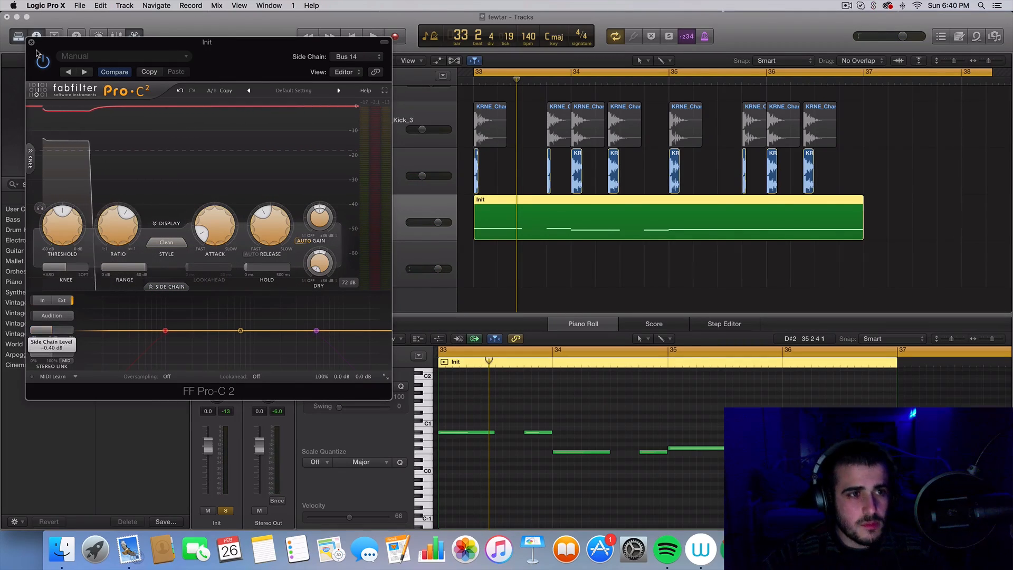
left_click(31, 42)
- Audition the bass with the trigger kicks and examine the gain reduction in Pro-C 2 and the Sylenth1 amp envelope
left_click(378, 163)
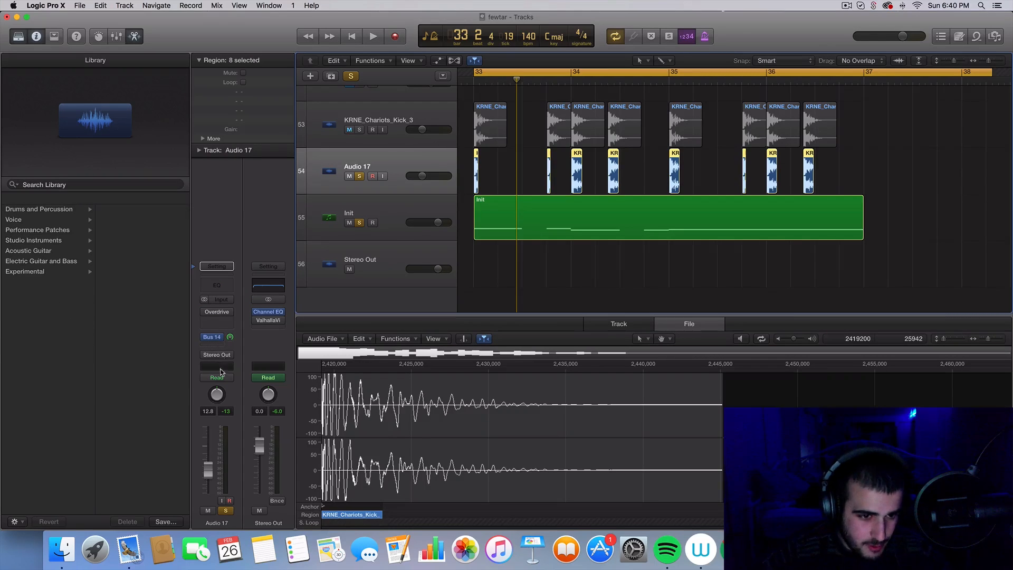
left_click(406, 207)
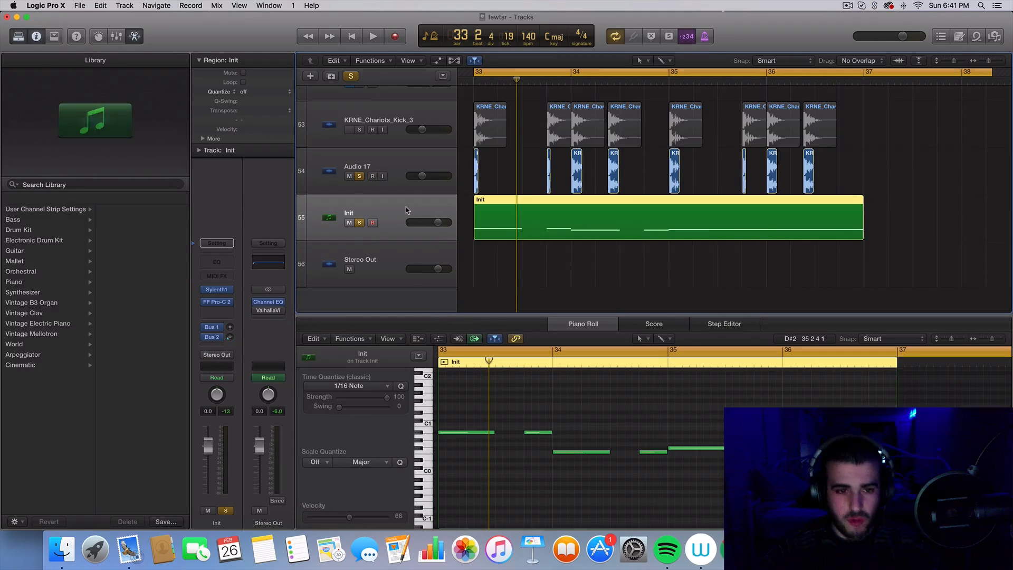
key("space")
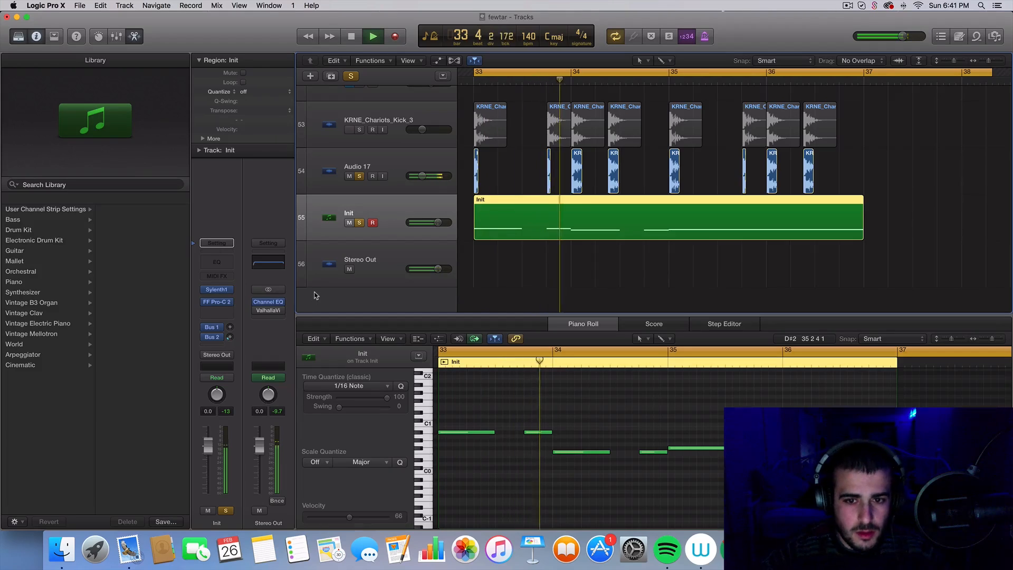
key("space")
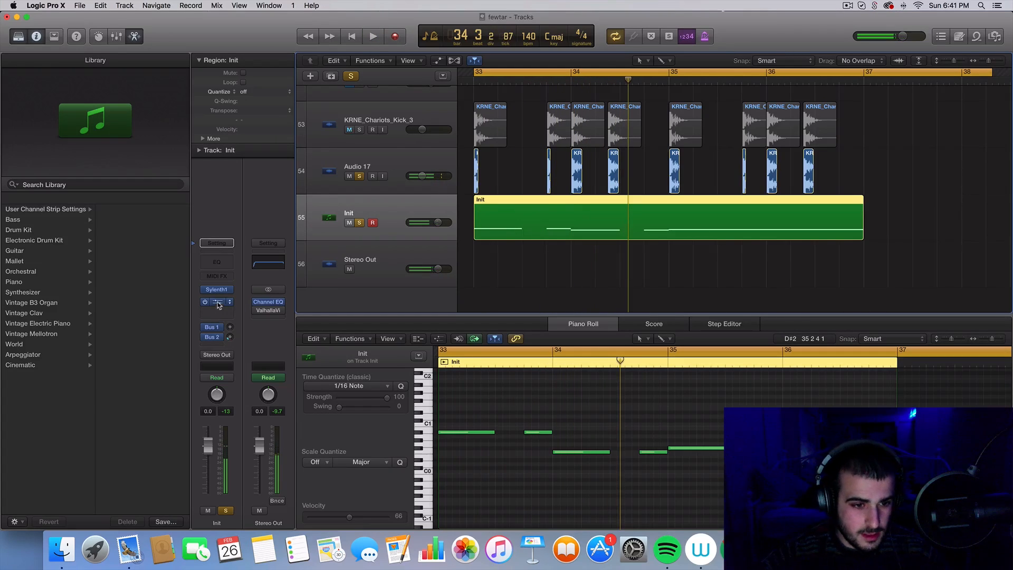
left_click(217, 303)
left_click_drag(247, 51, 515, 29)
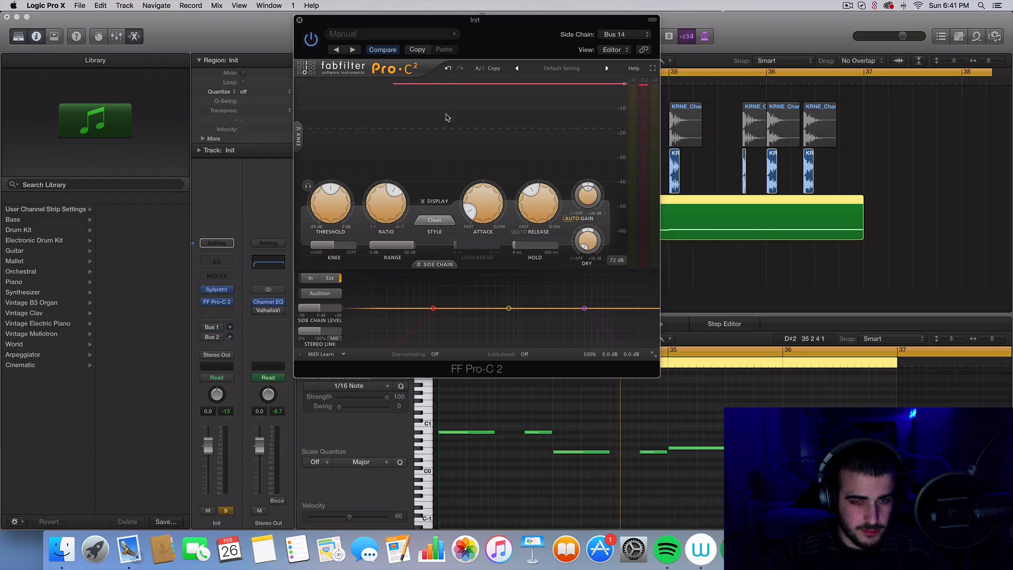
key("space")
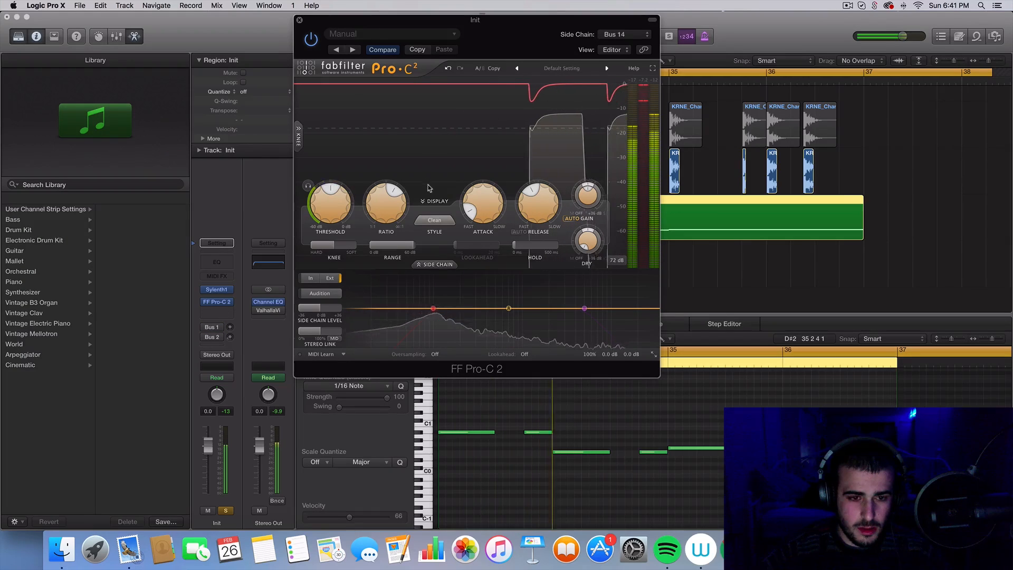
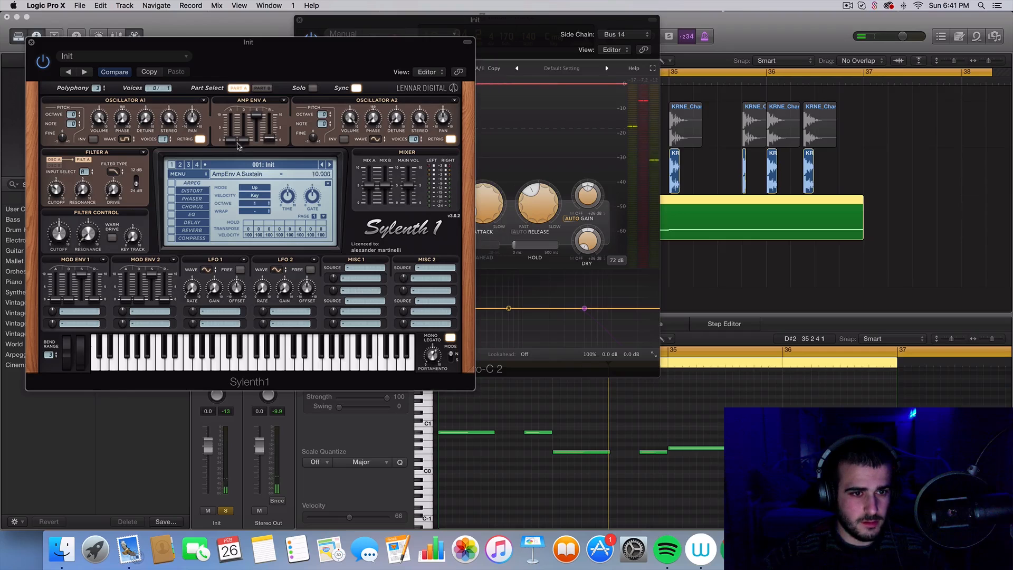
left_click(31, 42)
- Set Pro-C 2's side chain level to +3.79 dB, its style to Pumping with a slower attack, and its release to 36.7 ms
left_click_drag(328, 312, 336, 312)
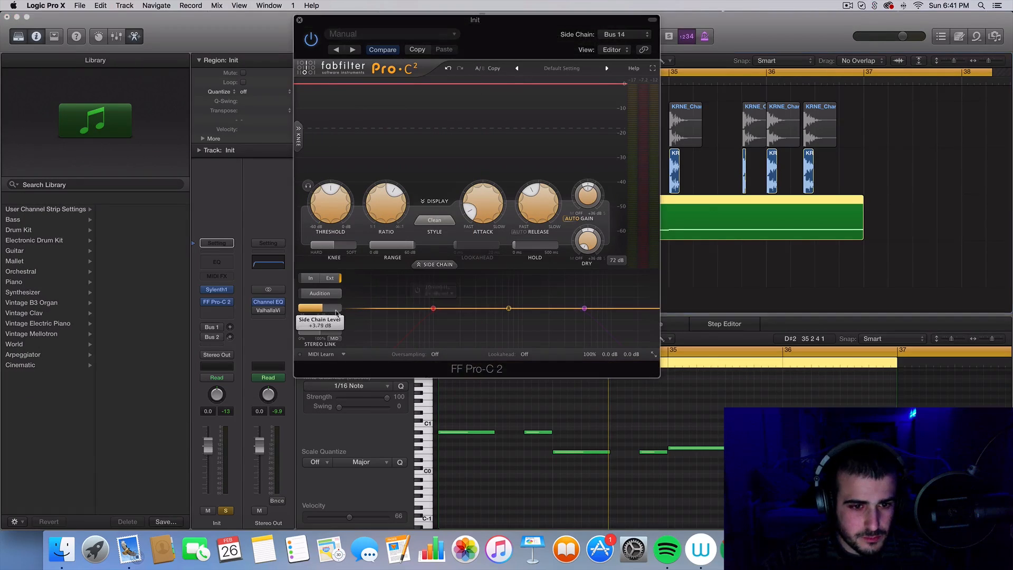
left_click(446, 222)
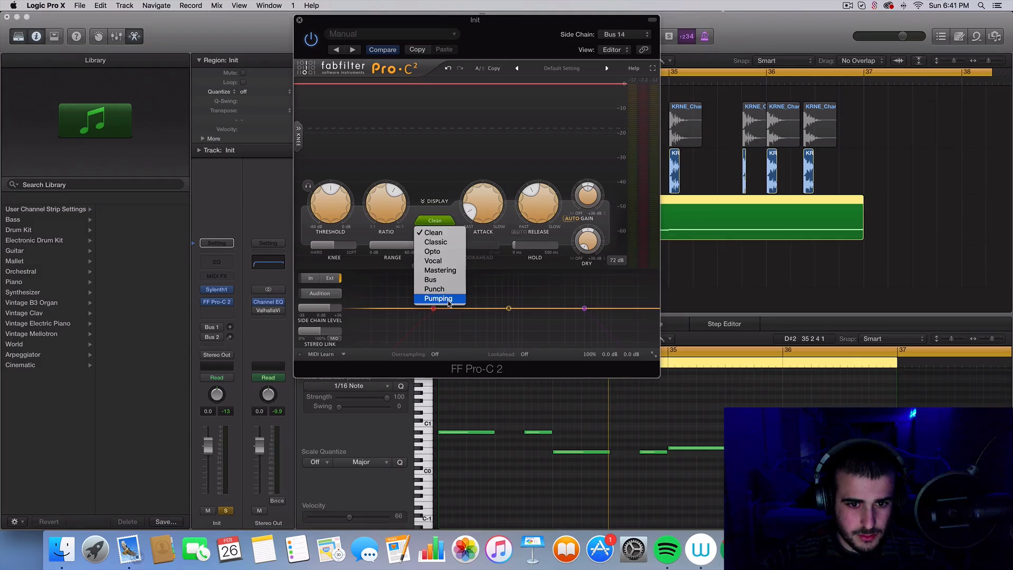
left_click(437, 298)
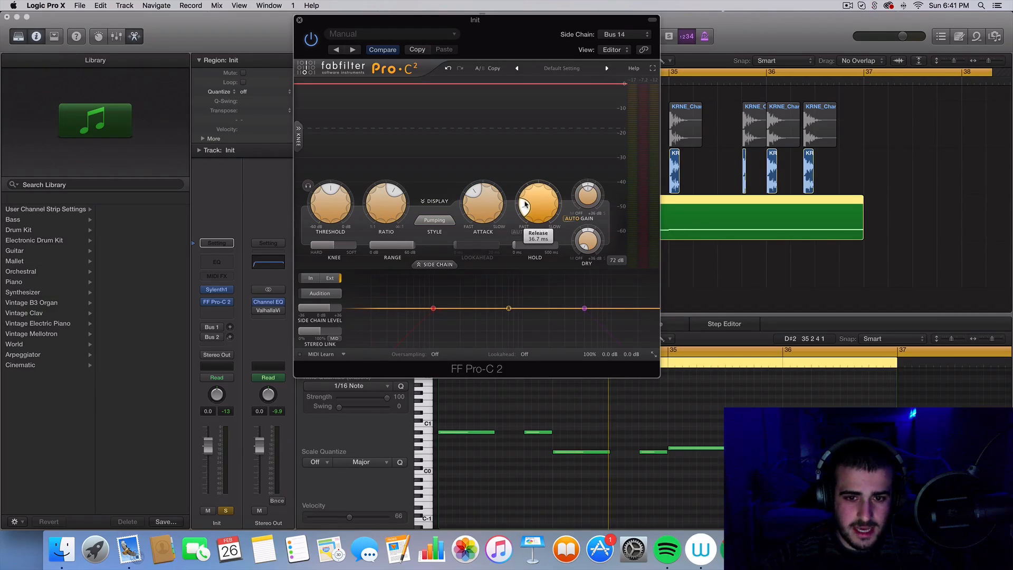
- Audition the pumping compression on the bass, checking the Auto Gain option, and close the compressor
key("space")
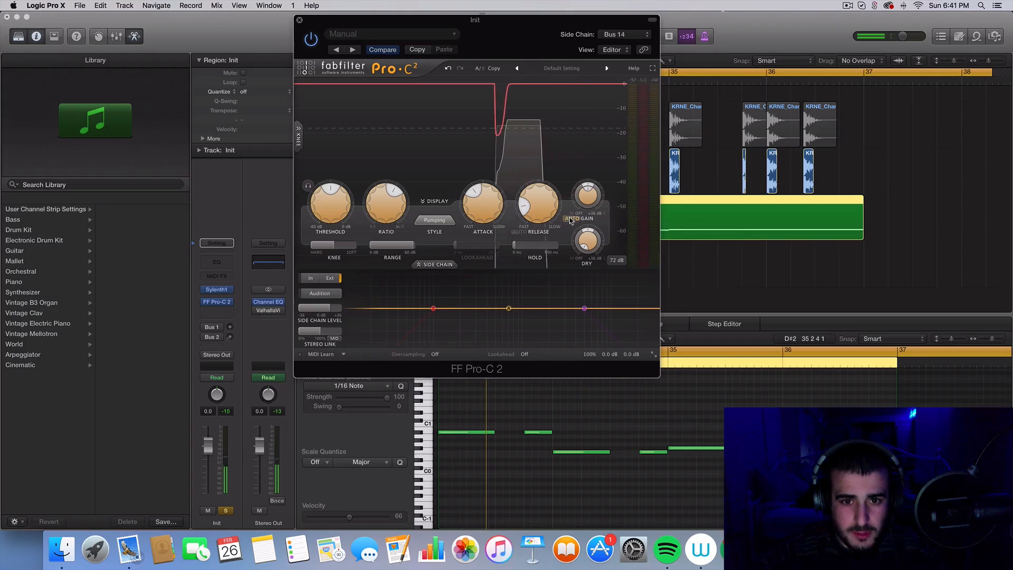
mouse_move(571, 220)
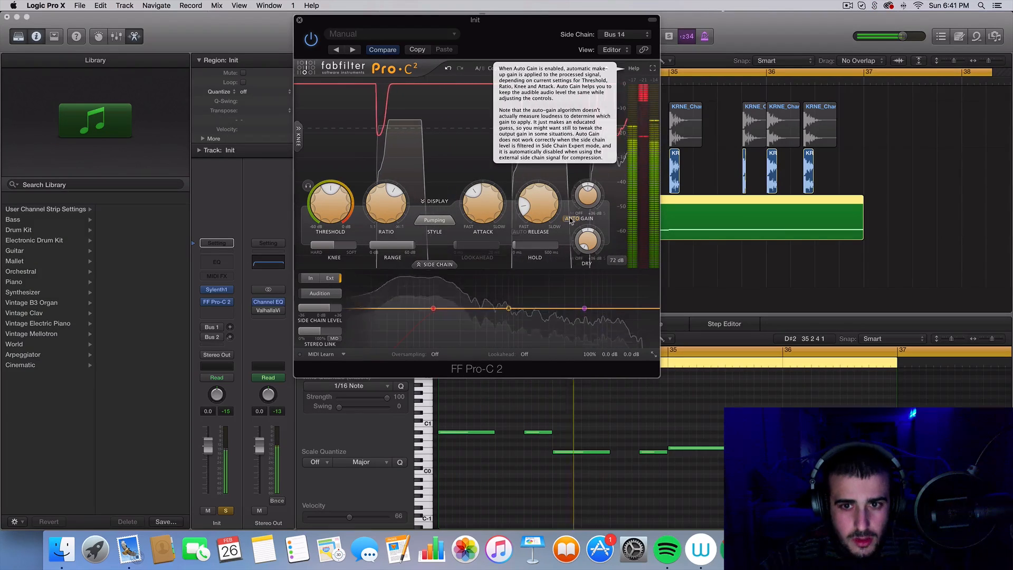
left_click(571, 218)
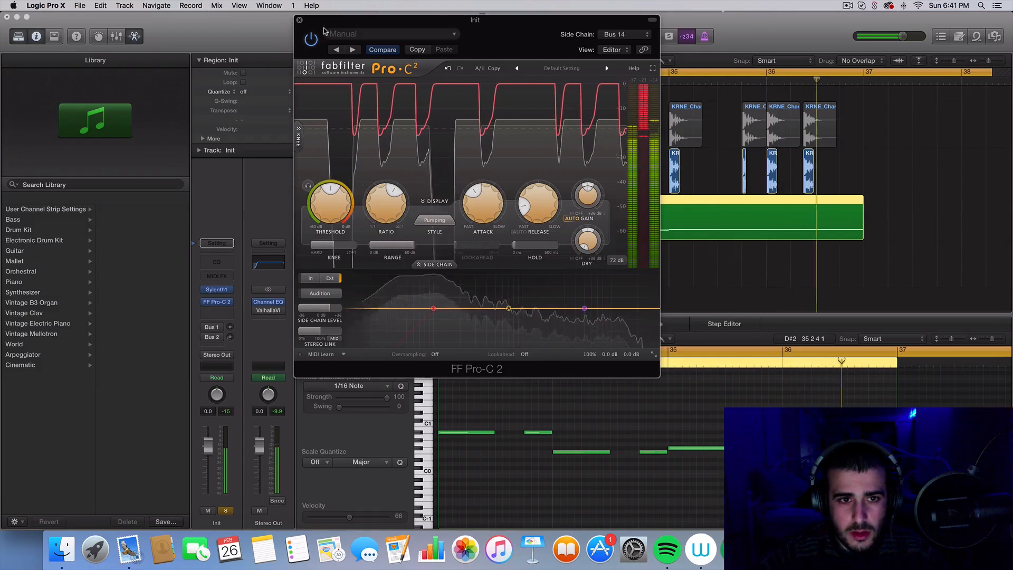
key("space")
left_click(299, 20)
- Trim the first trigger kick on the Audio 17 track at bar 33 to a short snippet and audition it with the bass
left_click(528, 185)
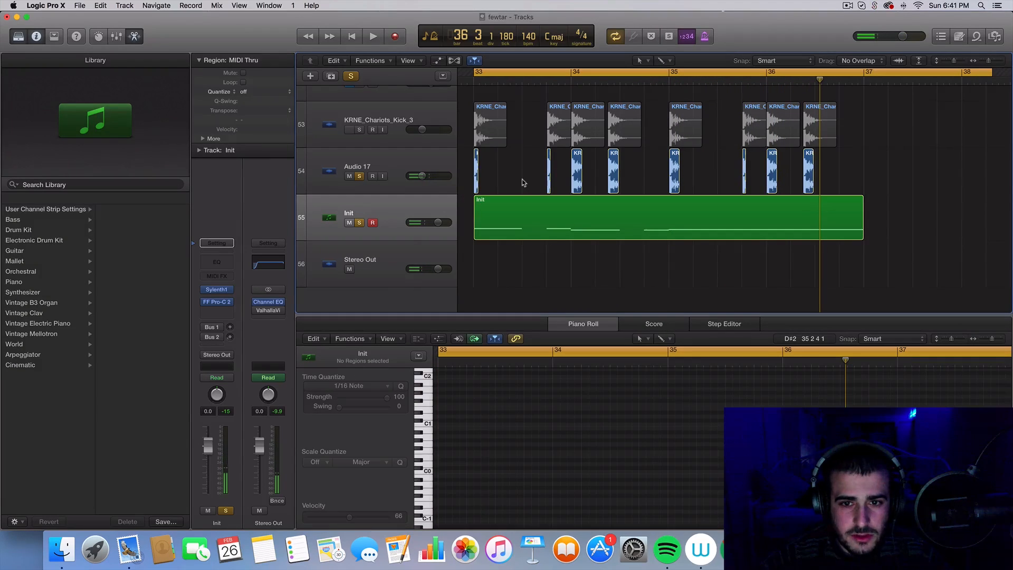
left_click_drag(476, 182, 568, 177)
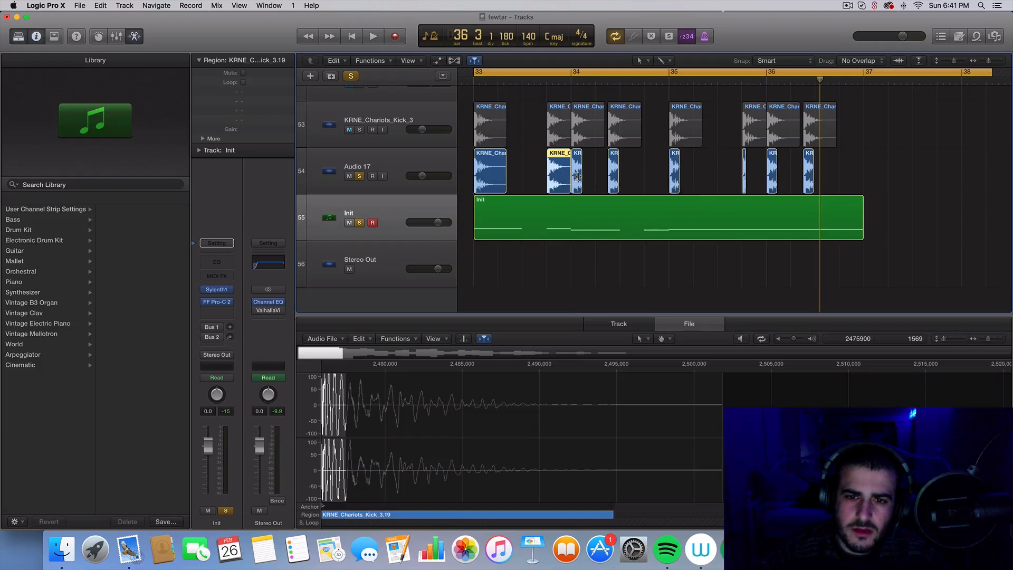
scroll(511, 172, "up", 5)
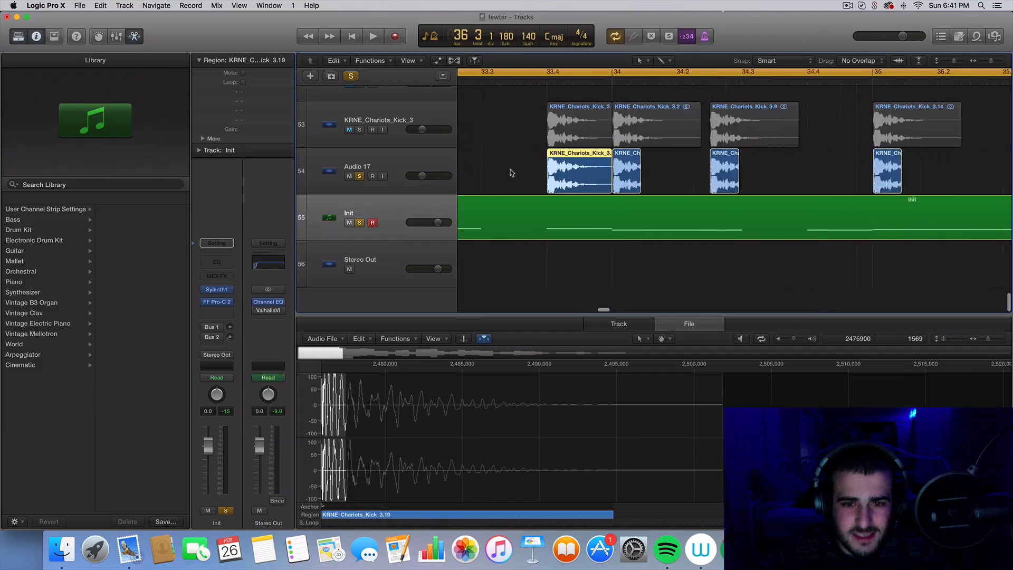
left_click(671, 182)
left_click_drag(671, 182, 582, 188)
key("space")
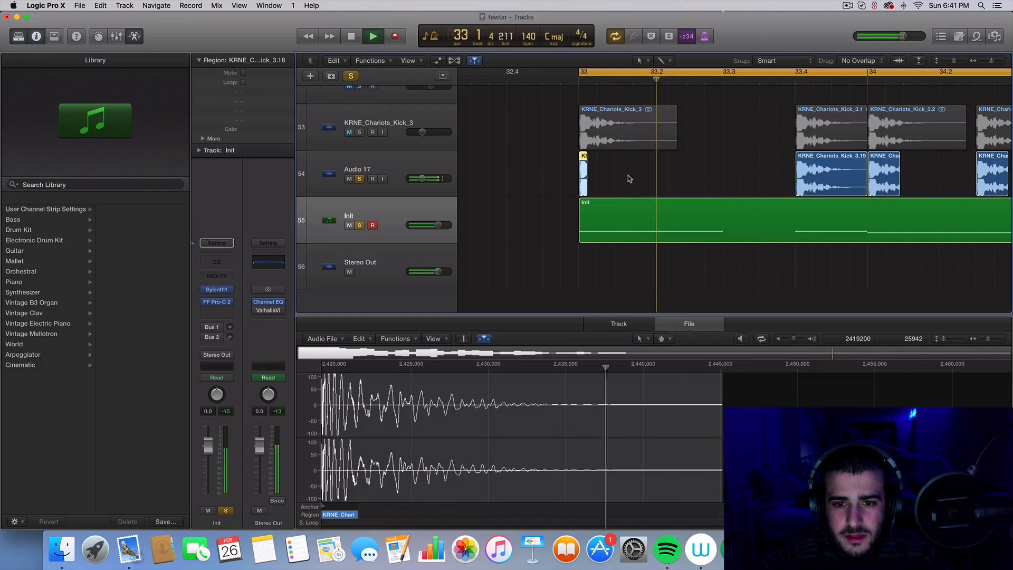
- Replace the trigger kick at 33.4 with a copy of the short trigger kick from bar 33
left_click(833, 176)
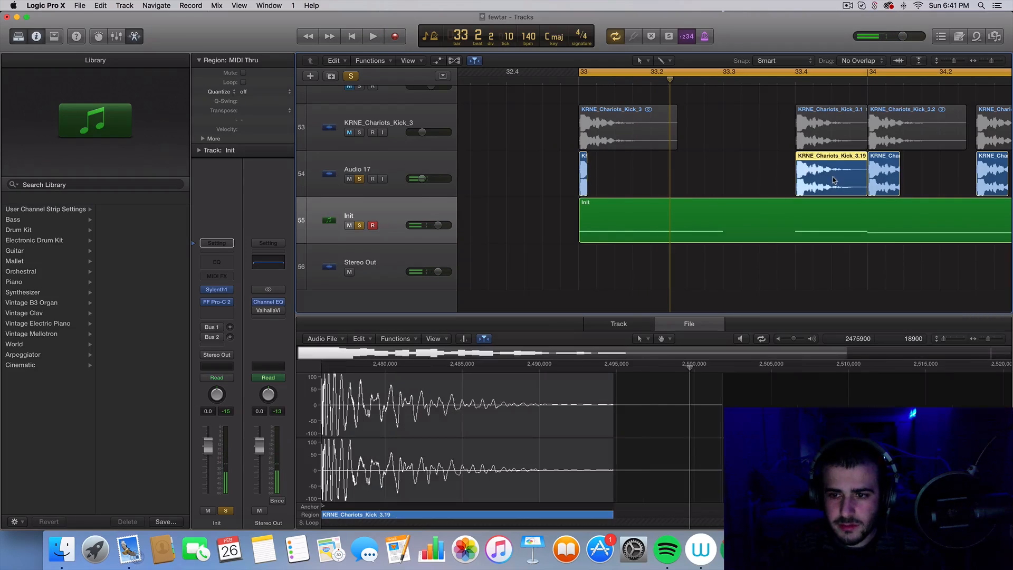
key("Delete")
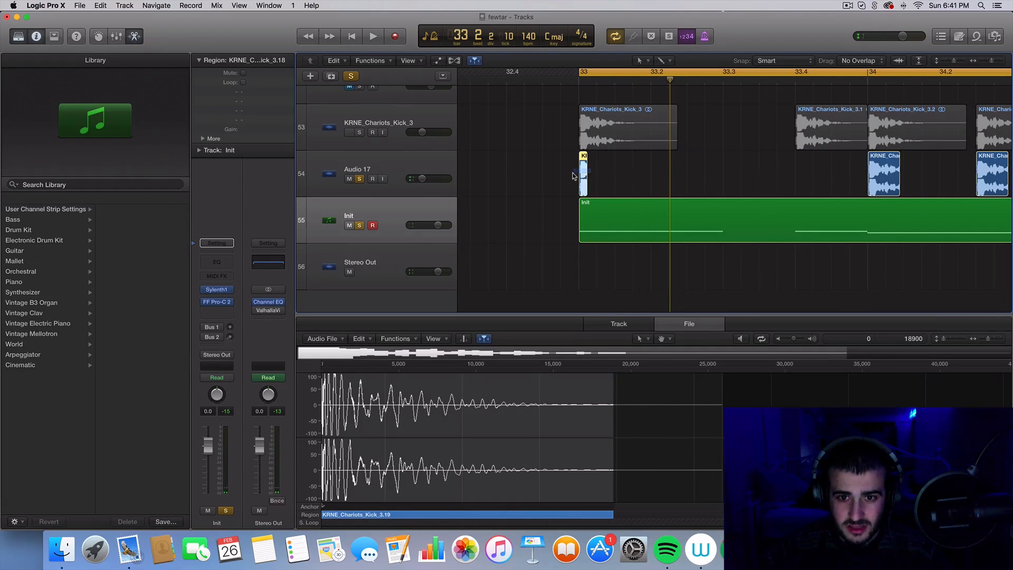
left_click_drag(592, 167, 798, 169)
- Replace the two trigger kicks in bar 34 with copies of the short trigger kick, aligned to the kicks above
left_click(884, 174)
left_click(979, 176, "shift")
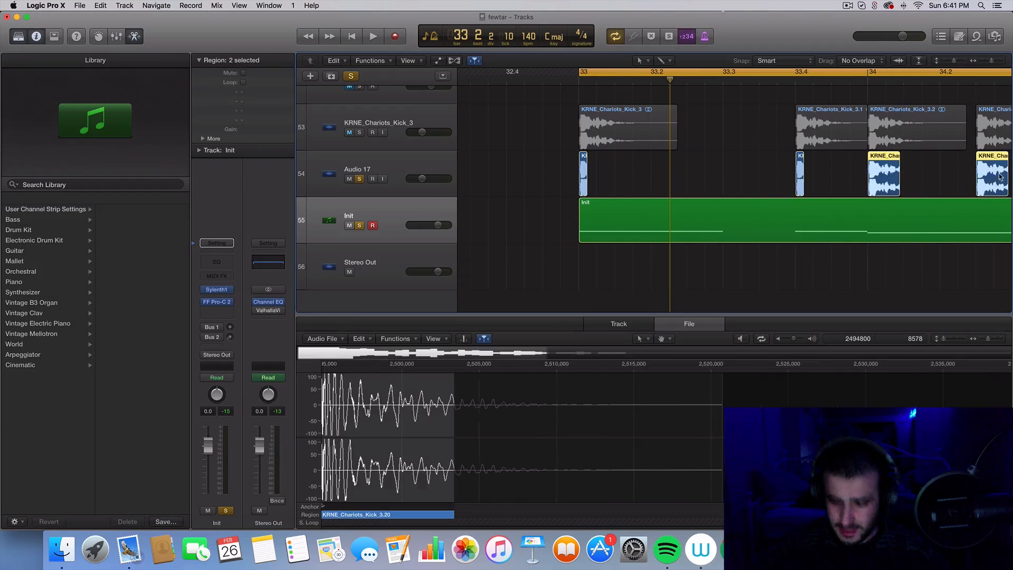
key("Delete")
scroll(666, 204, "right", 5)
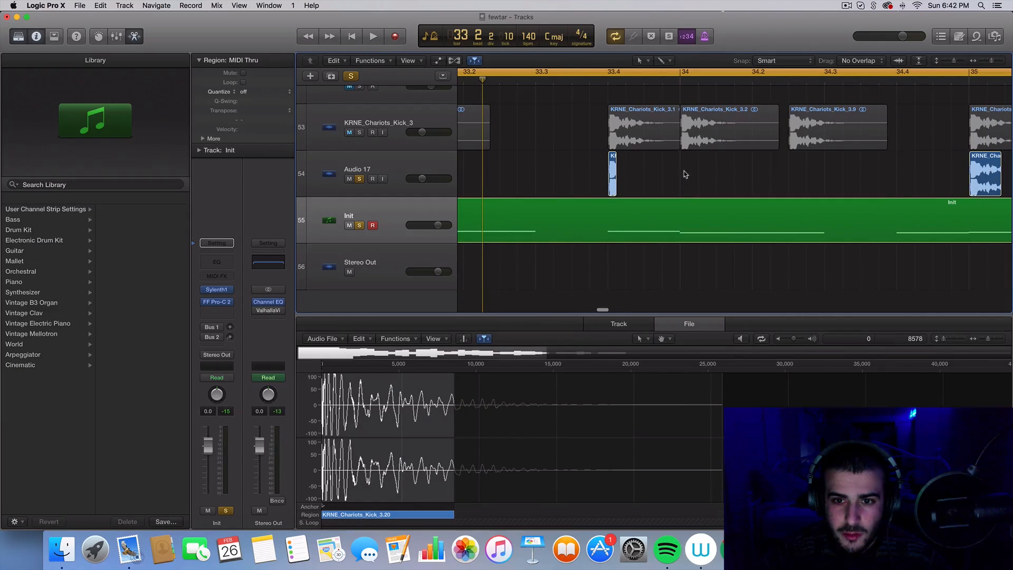
key("super+r")
left_click_drag(583, 173, 792, 172)
- Replace the trigger kick at bar 35 with a copy of the short trigger kick
scroll(792, 173, "right", 4)
left_click(812, 166)
key("Delete")
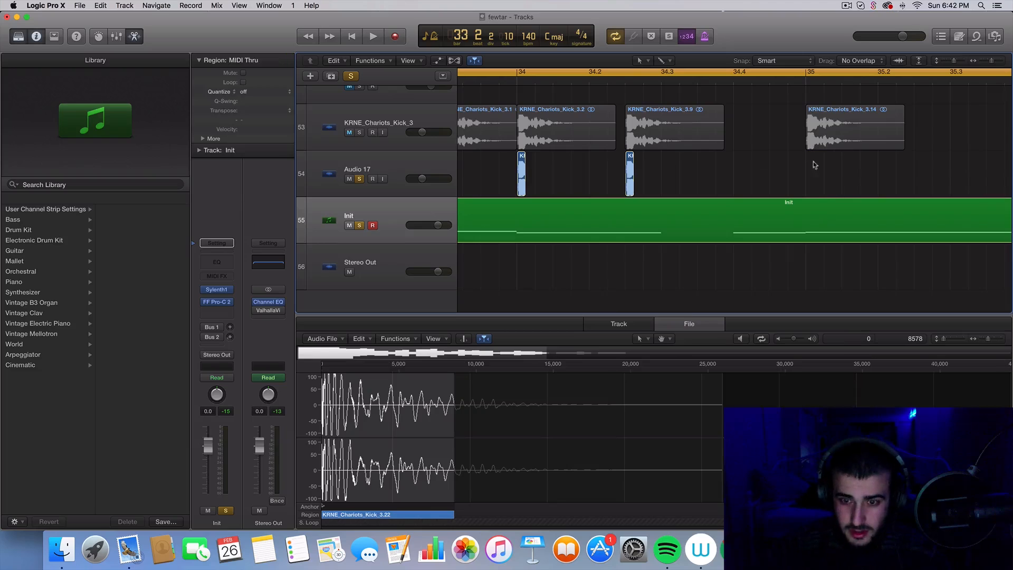
left_click(629, 173)
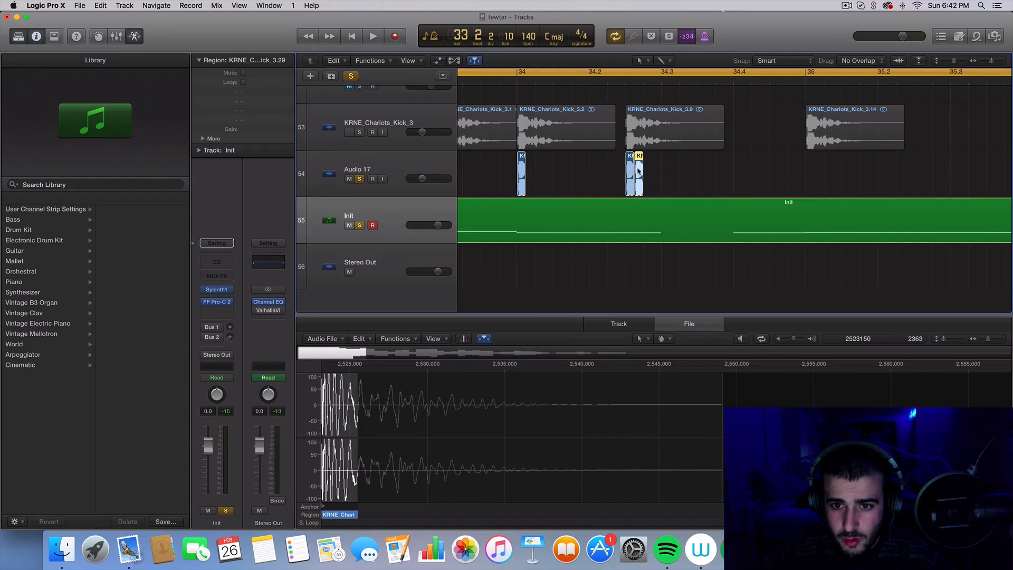
left_click_drag(638, 170, 811, 176)
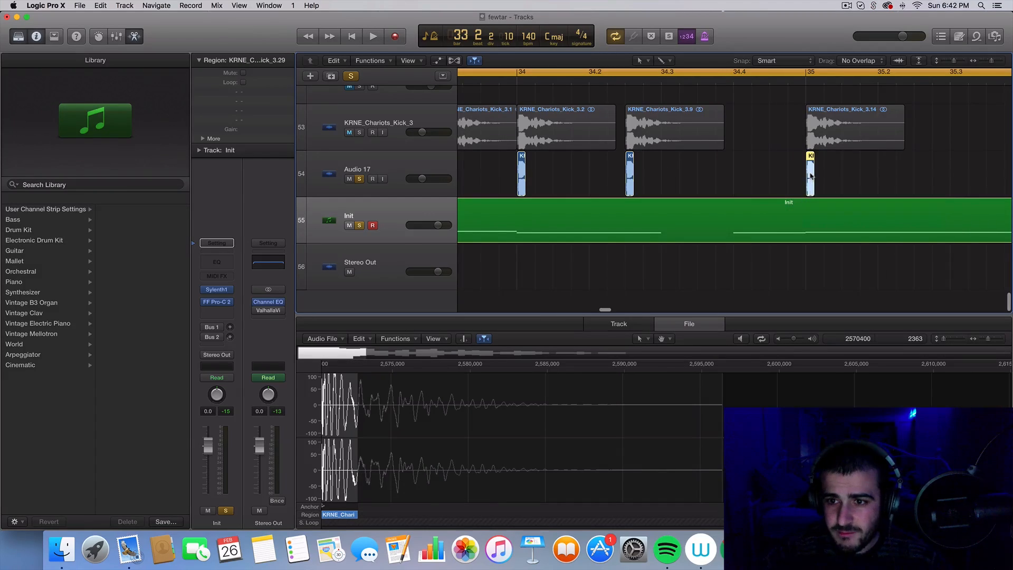
- Delete the three old trigger kicks from 35.4 onward and place copies of the short trigger kick at 35.4 and 36
scroll(809, 173, "right", 10)
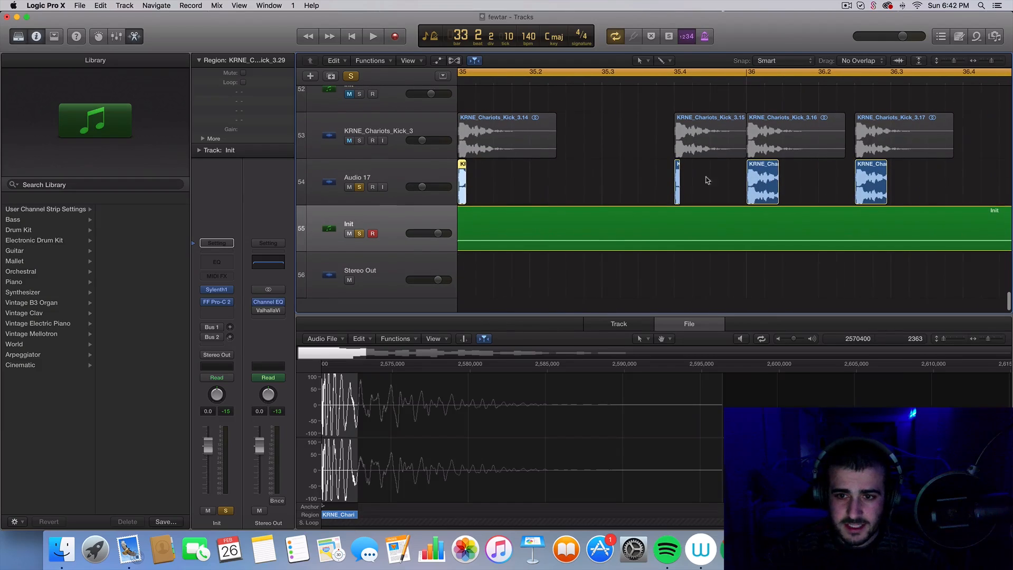
left_click_drag(671, 175, 964, 172)
key("Delete")
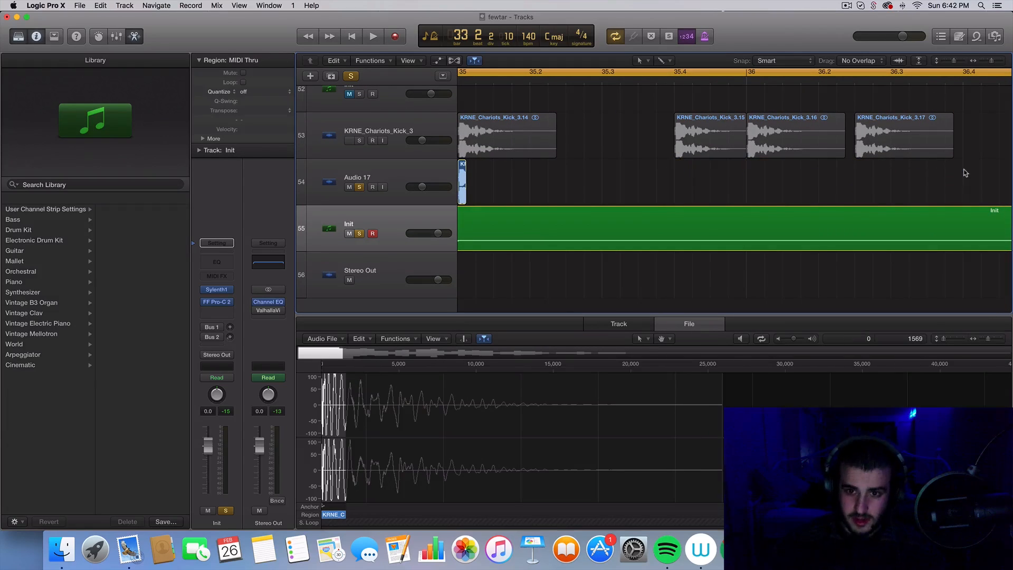
scroll(602, 188, "left", 5)
key("super+r")
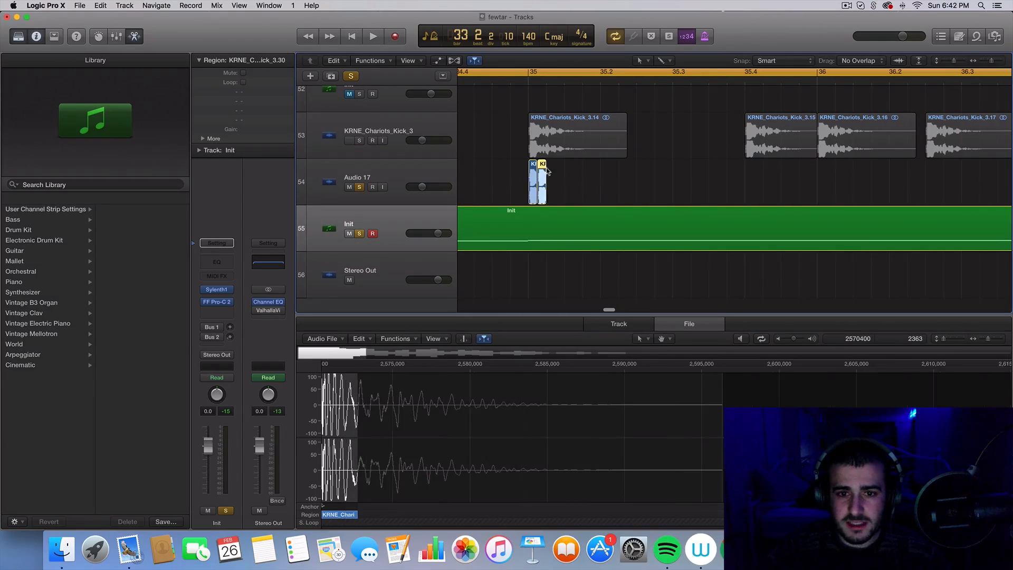
left_click_drag(542, 178, 823, 194)
- Place a copy of the short trigger kick under the last kick in bar 36 and play back the sidechained bass
key("super+r")
scroll(821, 195, "right", 7)
key("super+r")
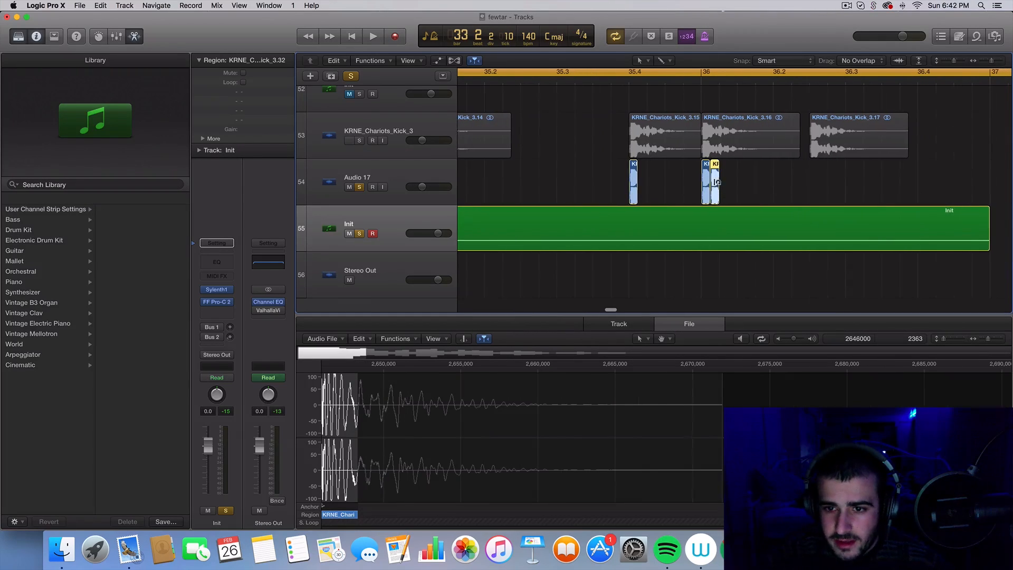
left_click_drag(714, 181, 813, 191)
key("super+Left")
key("super+Left")
key("super+Left")
key("super+Left")
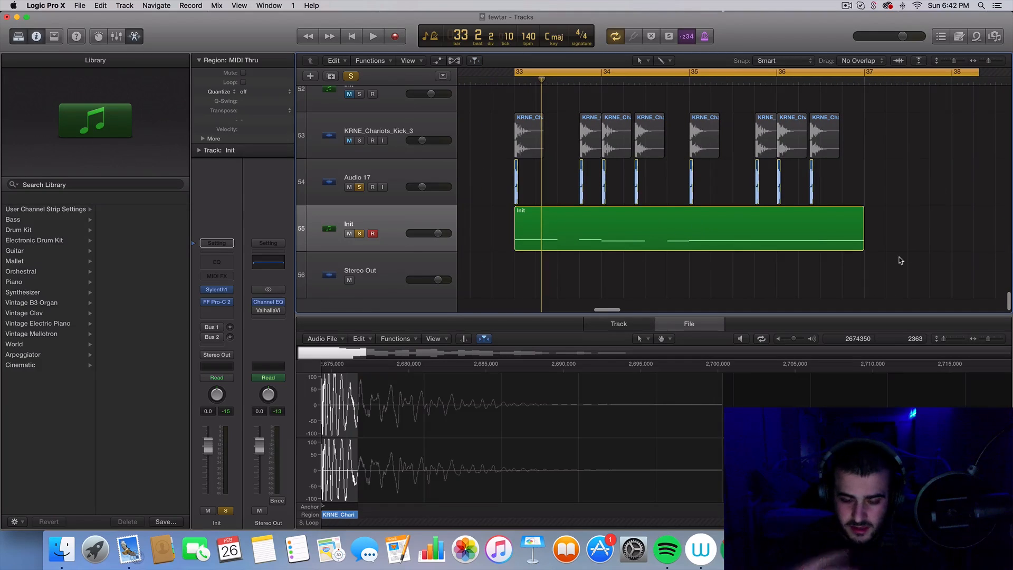
key("space")
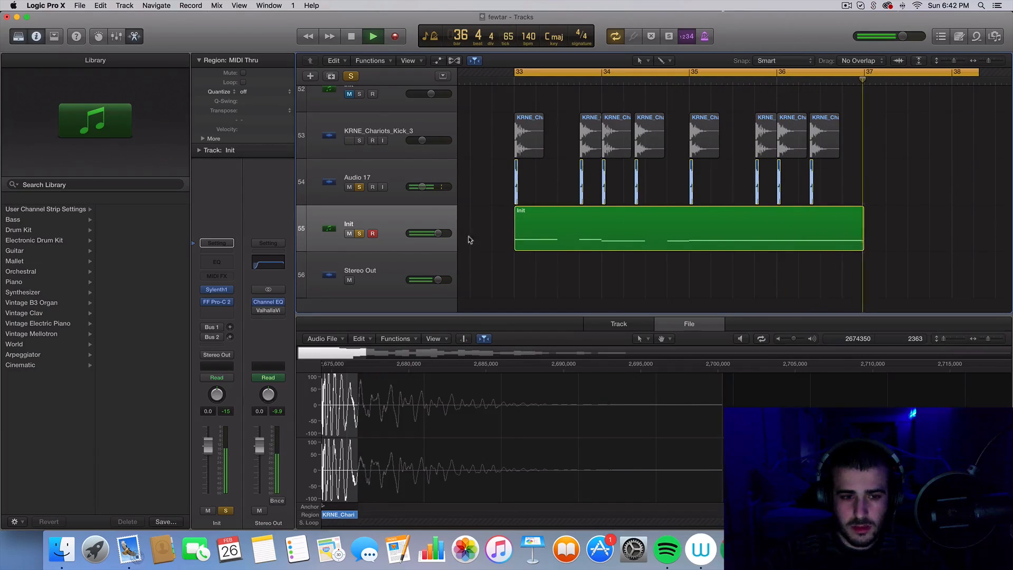
key("space")
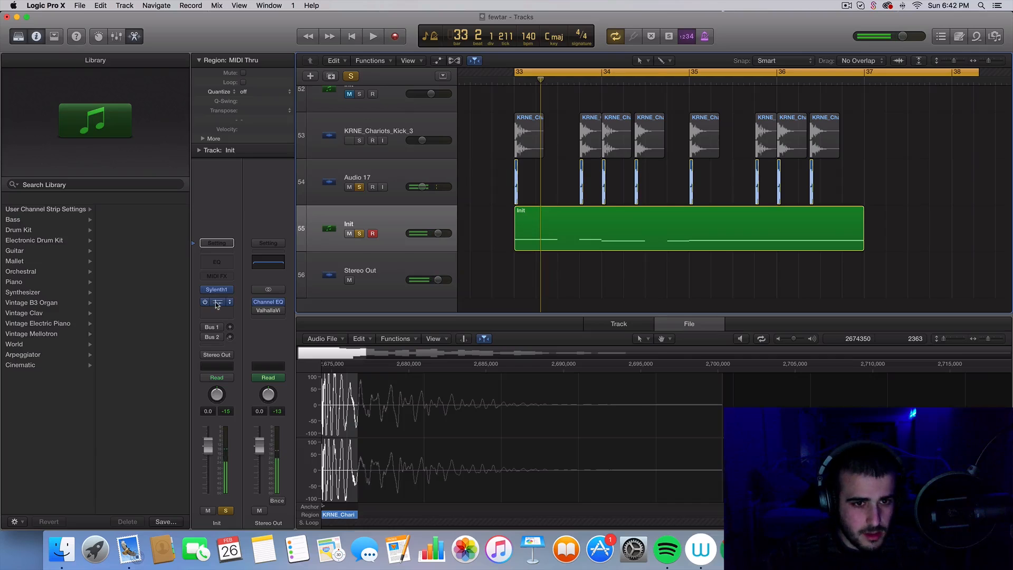
- Shorten Pro-C 2's release and raise its side chain level on the bass during playback, then close the compressor
left_click(218, 302)
key("space")
left_click_drag(524, 209, 525, 230)
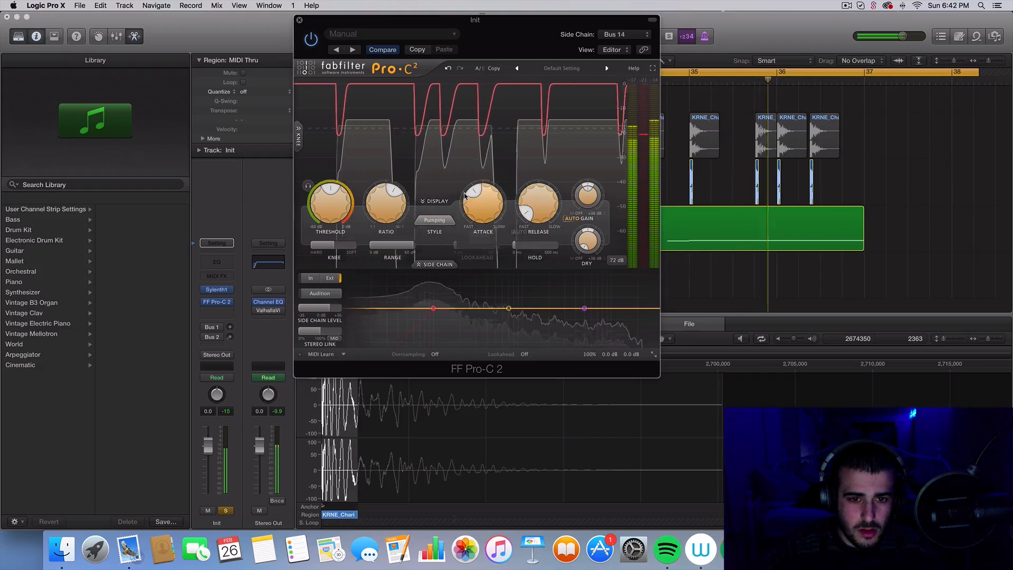
mouse_move(331, 310)
left_click_drag(331, 310, 344, 311)
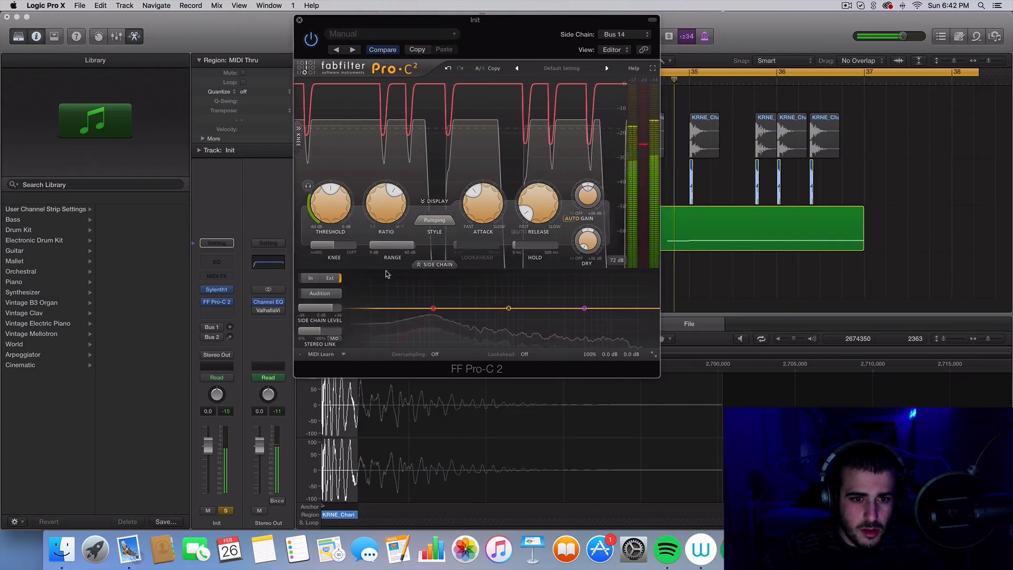
key("space")
left_click(299, 20)
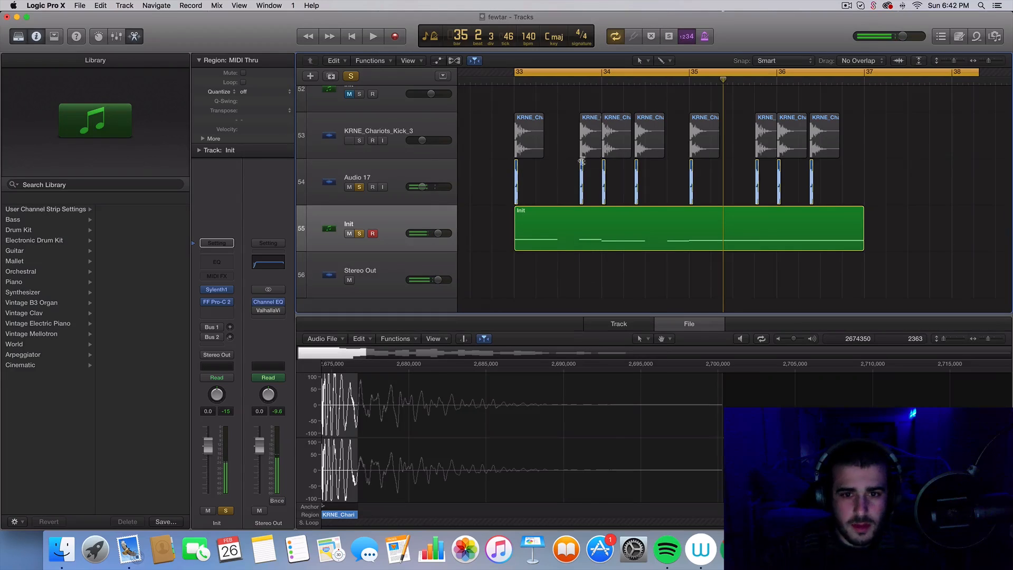
- Lengthen all eight trigger kicks on the Audio 17 track together and audition the pumping on the bass
left_click_drag(854, 185, 457, 174)
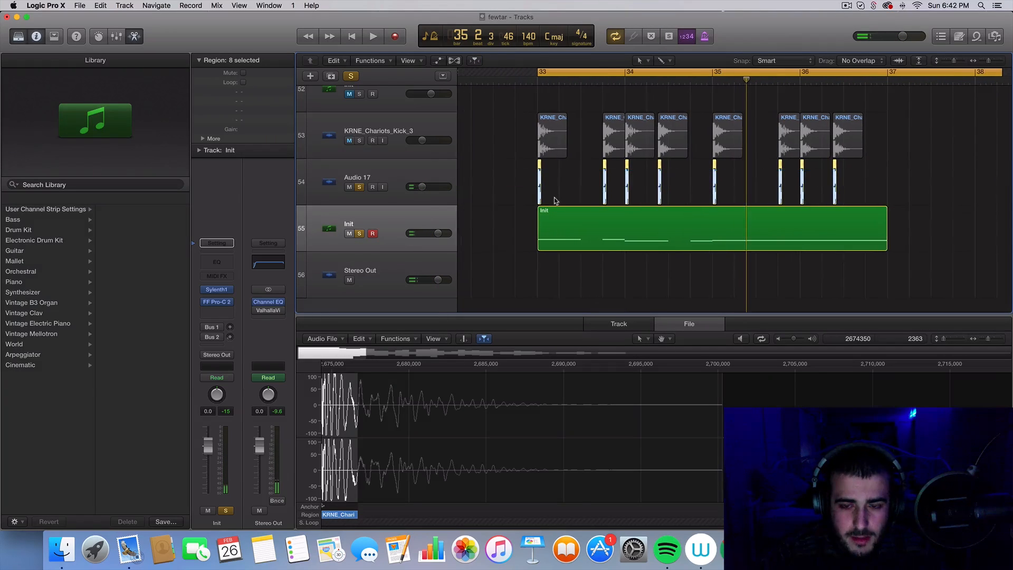
scroll(556, 199, "up", 10)
left_click_drag(559, 197, 572, 197)
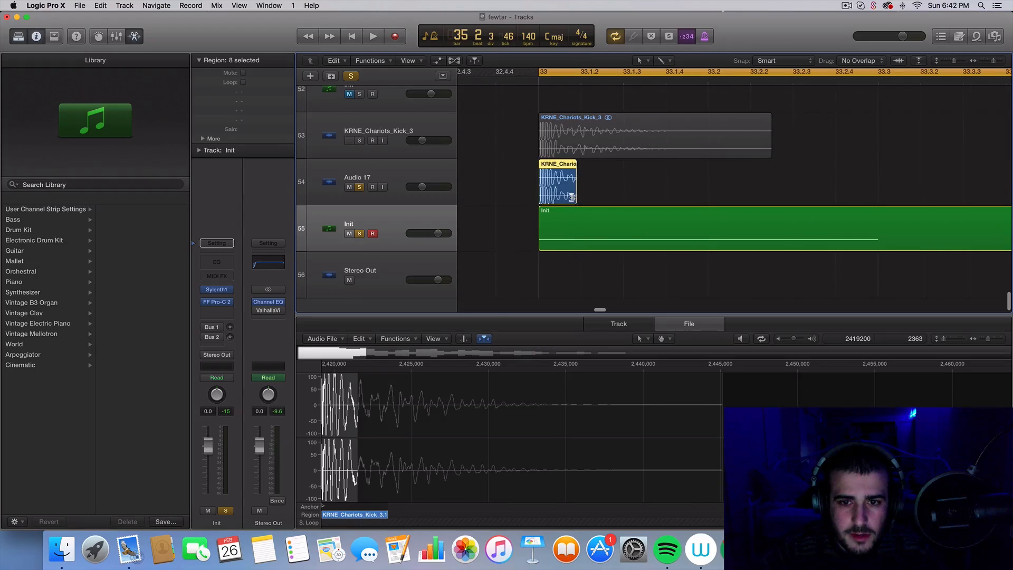
scroll(573, 198, "down", 10)
key("space")
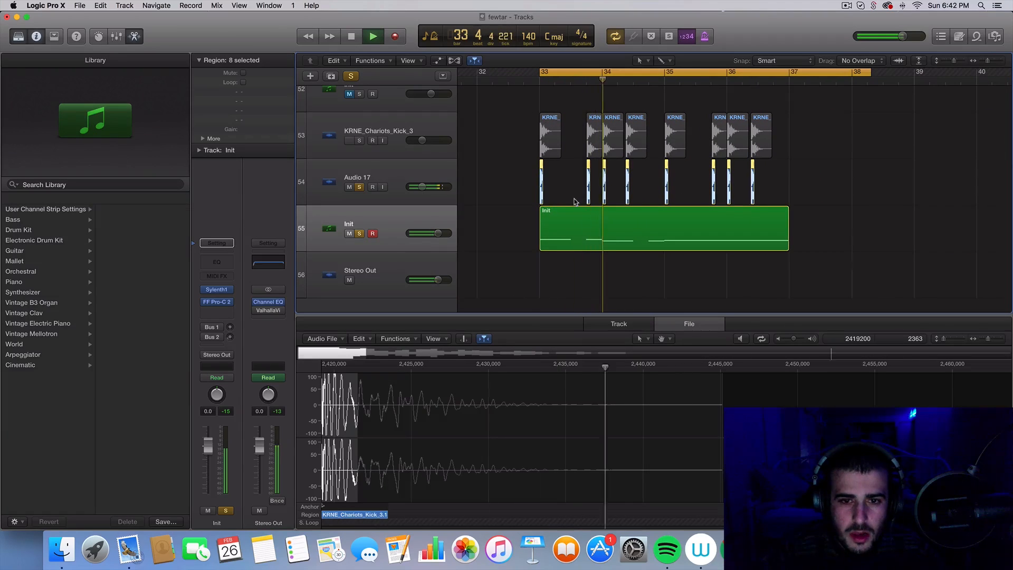
scroll(830, 150, "up", 3)
key("space")
- Select the eight full kick regions on the KRNE_Chariots_Kick_3 track and examine the first one against its trigger kick
left_click_drag(828, 164, 507, 175)
scroll(506, 176, "up", 10)
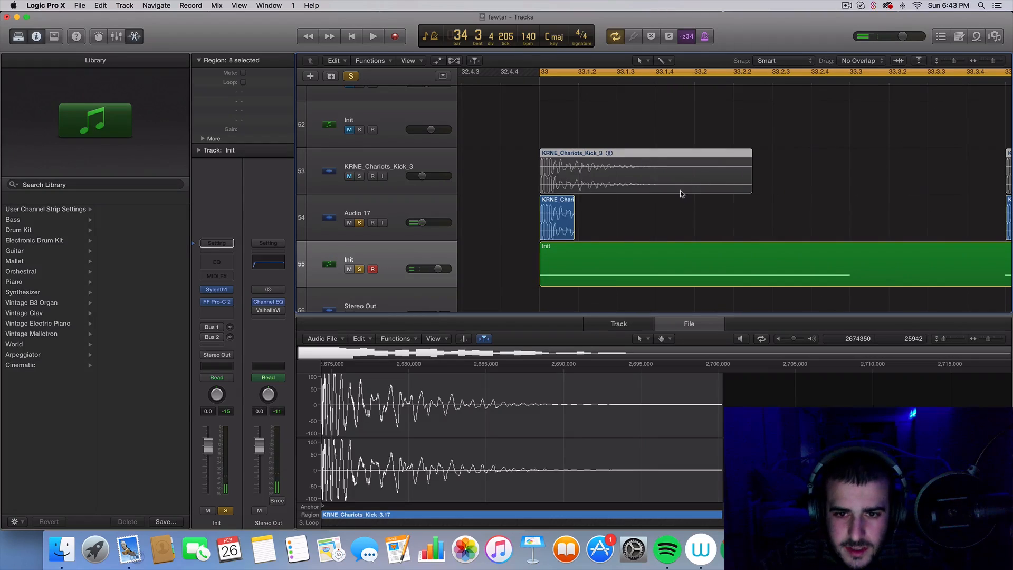
key("super+Left")
key("super+Left")
key("super+Left")
key("super+Left")
key("super+Left")
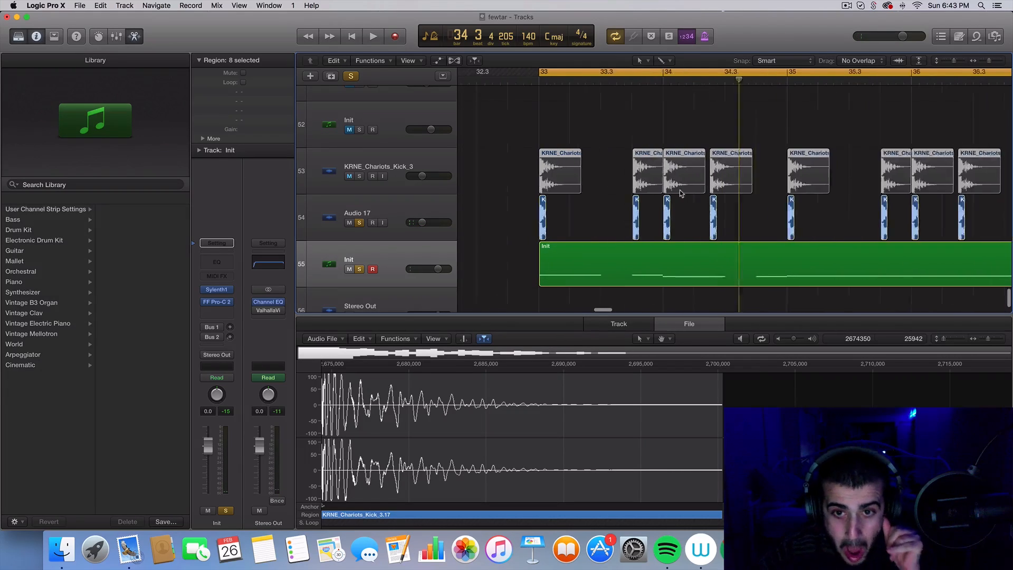
- Turn off solo on the Audio 17 and Init bass tracks and play the drop with the full kicks
left_click(360, 223)
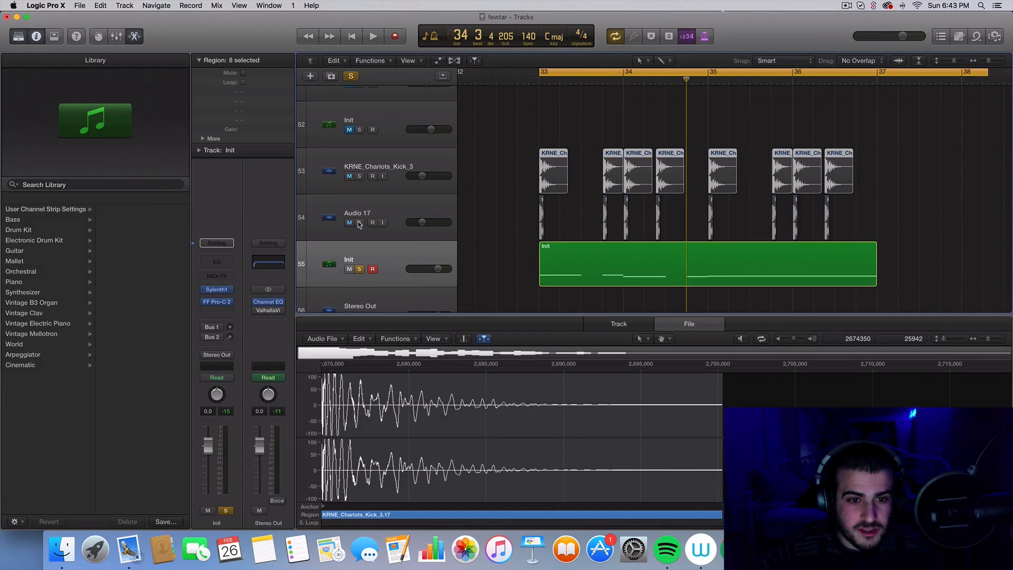
left_click(359, 270)
key("space")
scroll(649, 261, "down", 2)
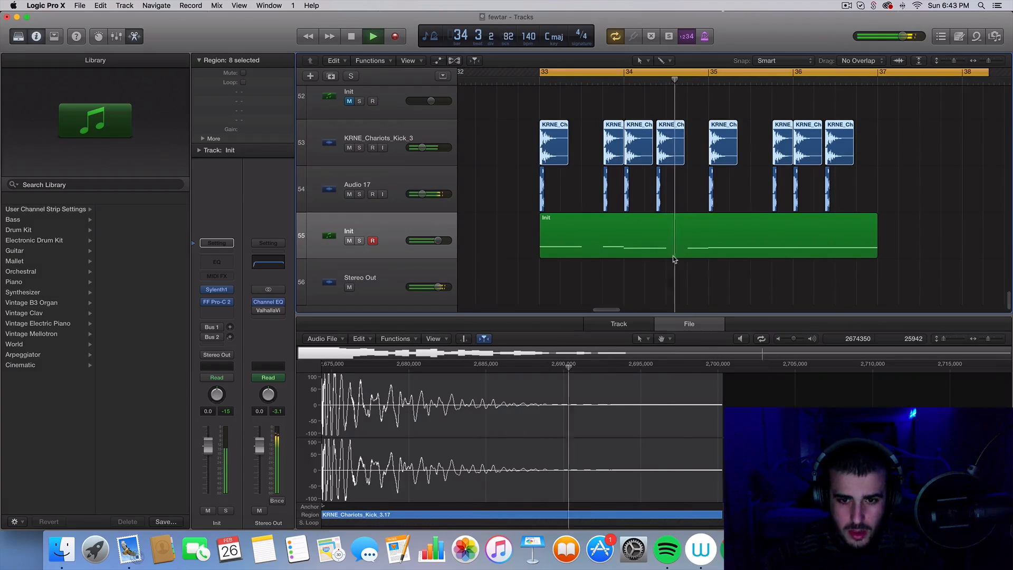
key("space")
key("space")
- Lengthen the Init bass region's F0 note at bar 34 to end at 34 4 1 and play it back
double_click(675, 252)
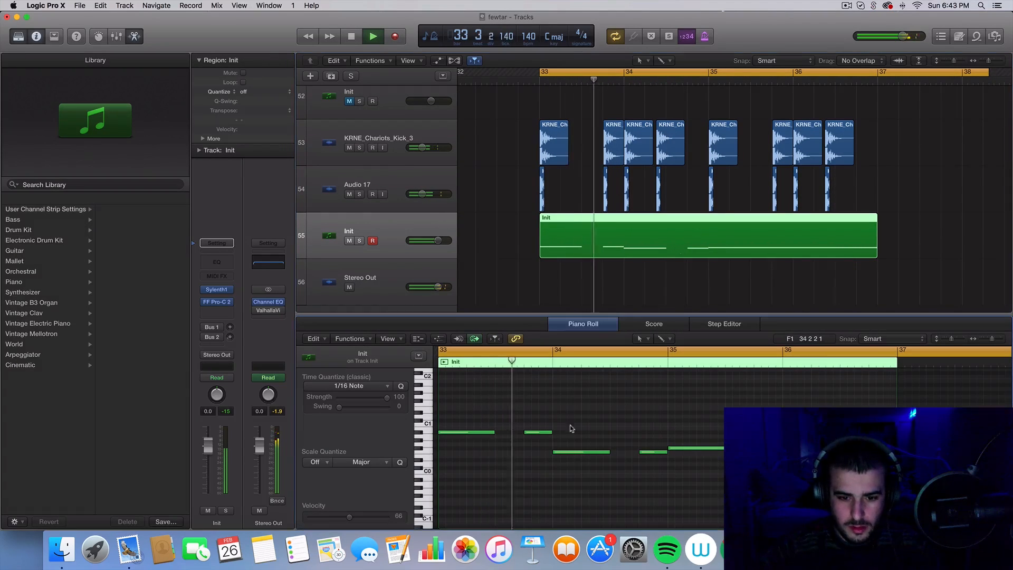
key("space")
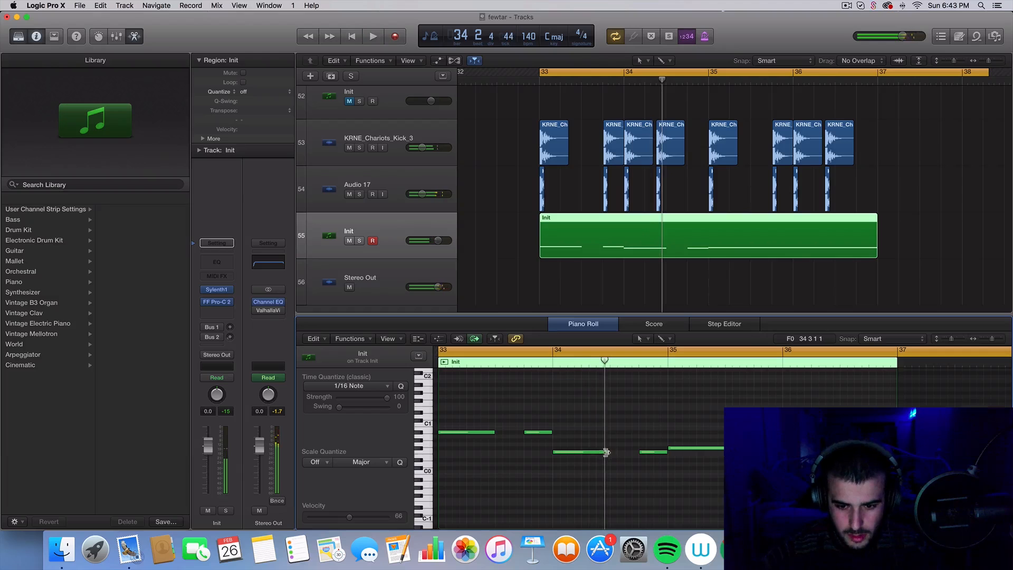
left_click_drag(605, 452, 637, 453)
key("space")
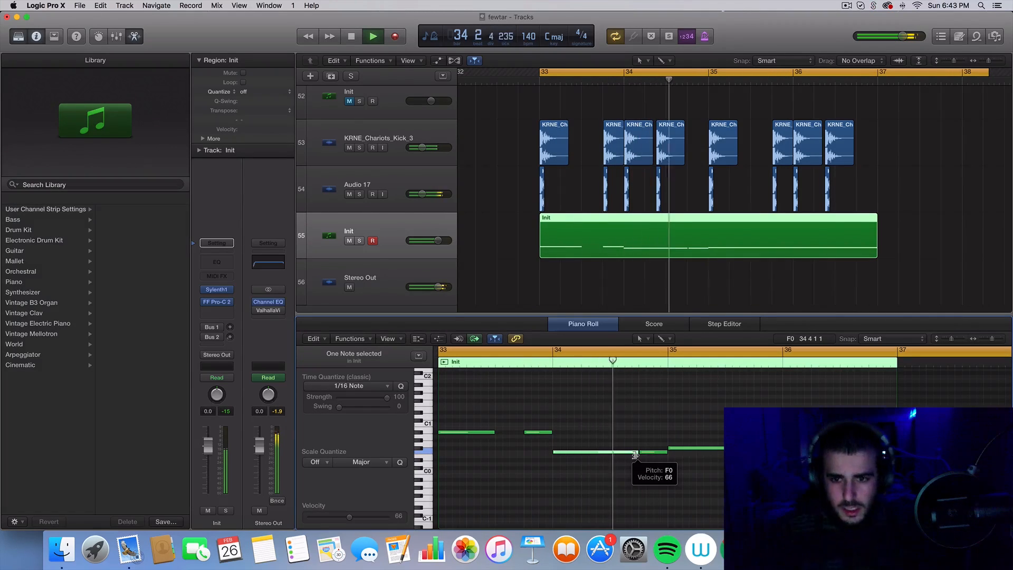
- Repeat all kick, trigger and bass regions of bars 33 to 37 once from bar 37 and extend the cycle range to about bar 41
left_click_drag(921, 255, 486, 135)
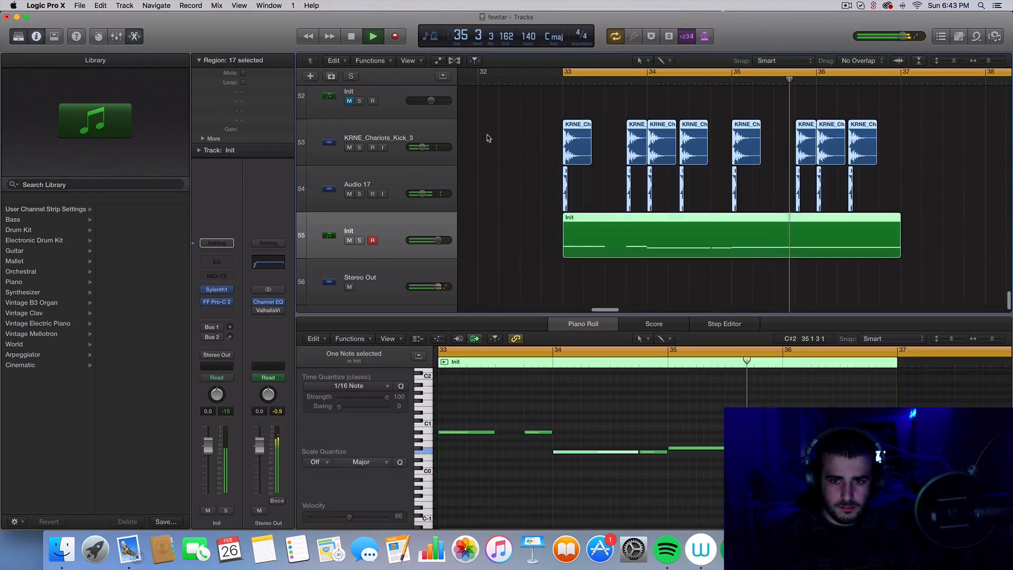
key("space")
key("super+r")
scroll(739, 174, "right", 4)
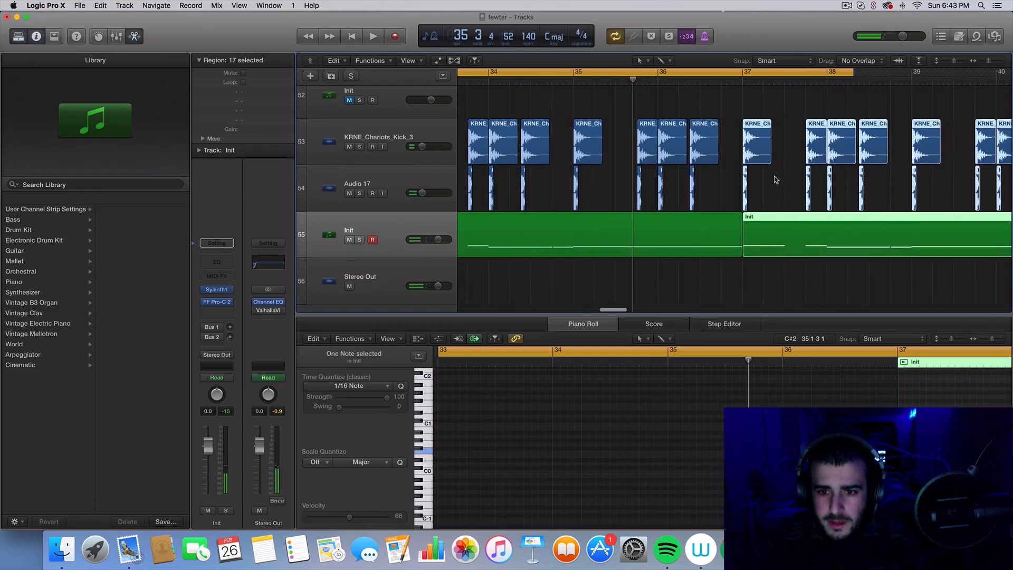
key("super+Left")
key("super+Left")
key("super+Left")
left_click_drag(757, 73, 789, 72)
scroll(404, 218, "down", 1)
left_click(402, 171)
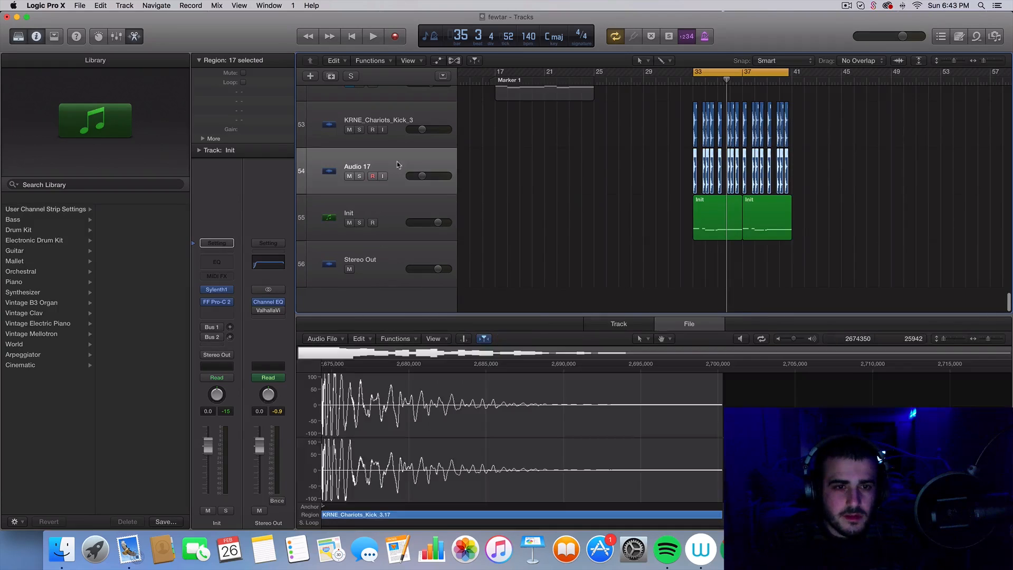
left_click(310, 76)
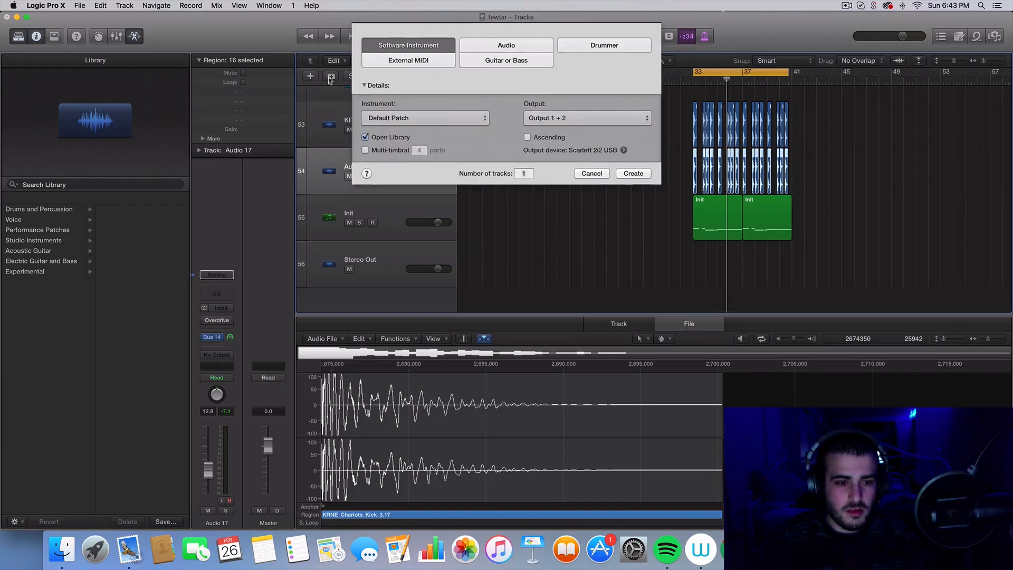
left_click(632, 173)
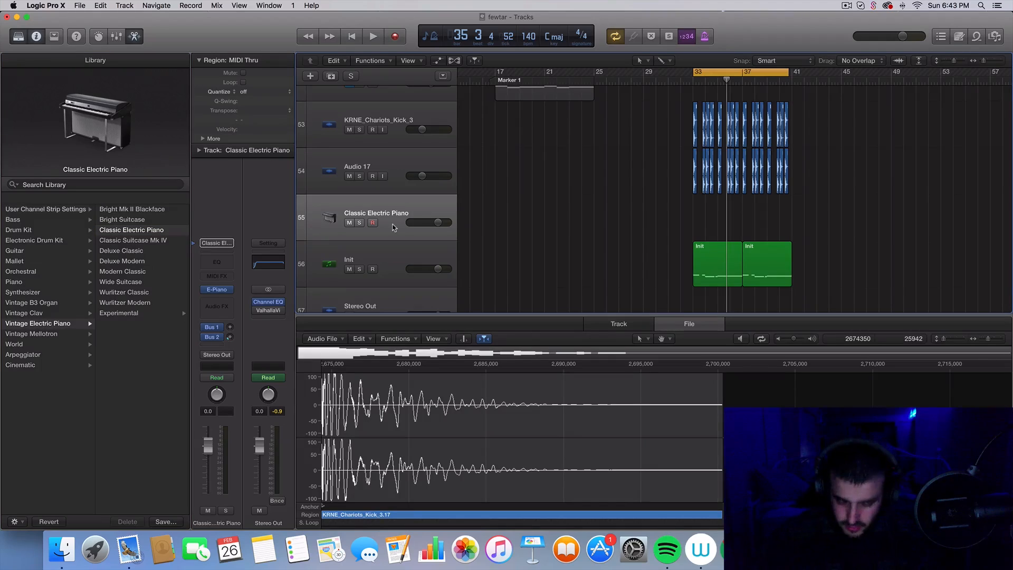
key("super+BackSpace")
- Add one new audio track directly below the KRNE_Chariots_Kick_3 track
left_click(397, 115)
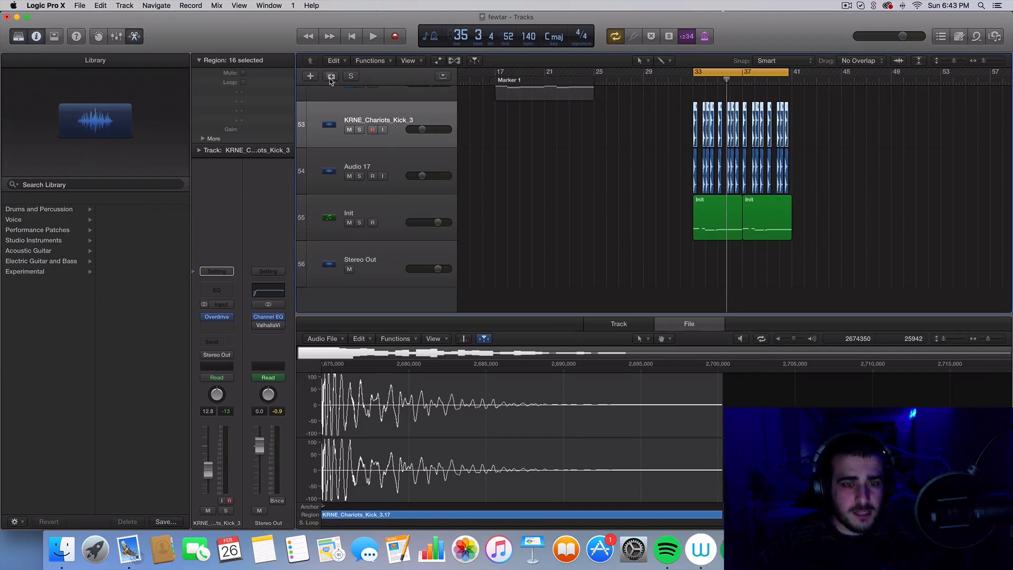
left_click(310, 76)
left_click(507, 45)
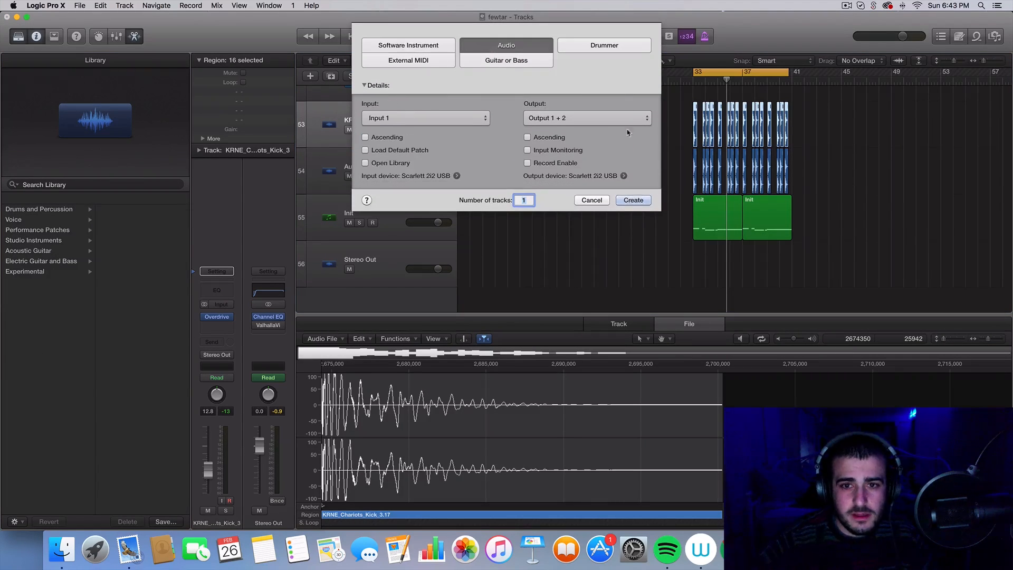
left_click(643, 199)
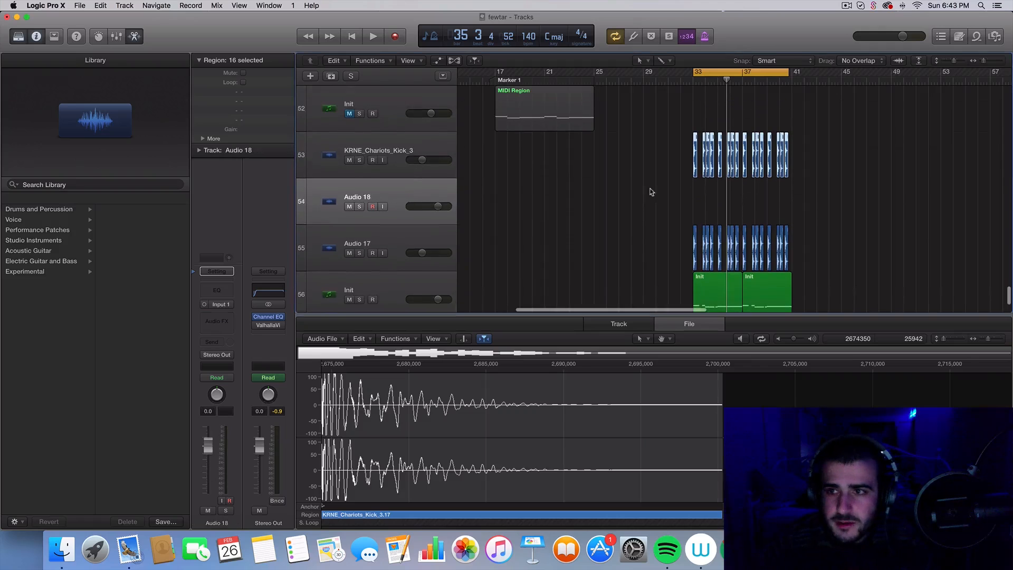
- Search the Splice downloads for "sna", add Snare_Hollow.wav to the new audio track and move its region to beat 3 of bar 33
left_click(873, 6)
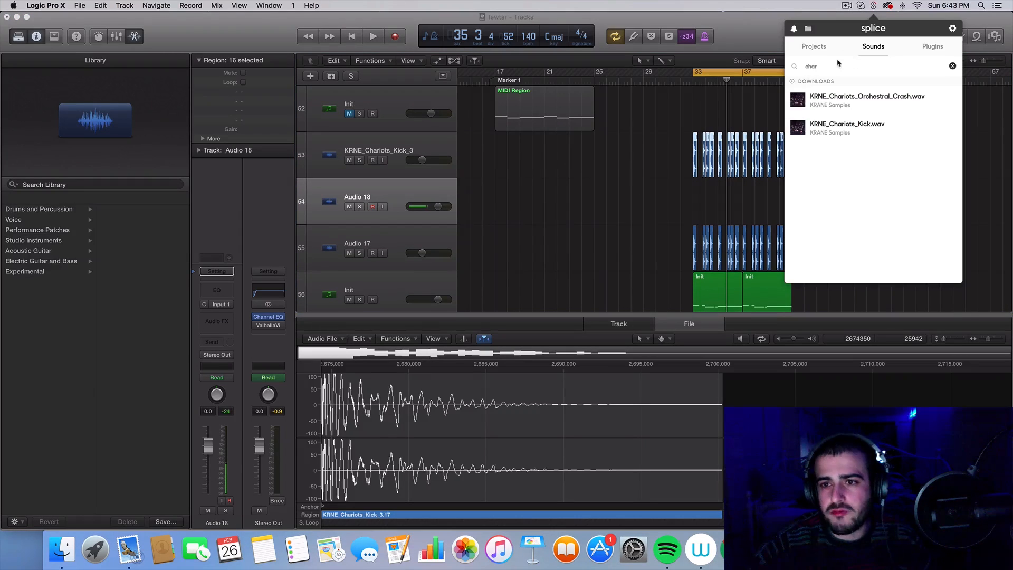
key("BackSpace")
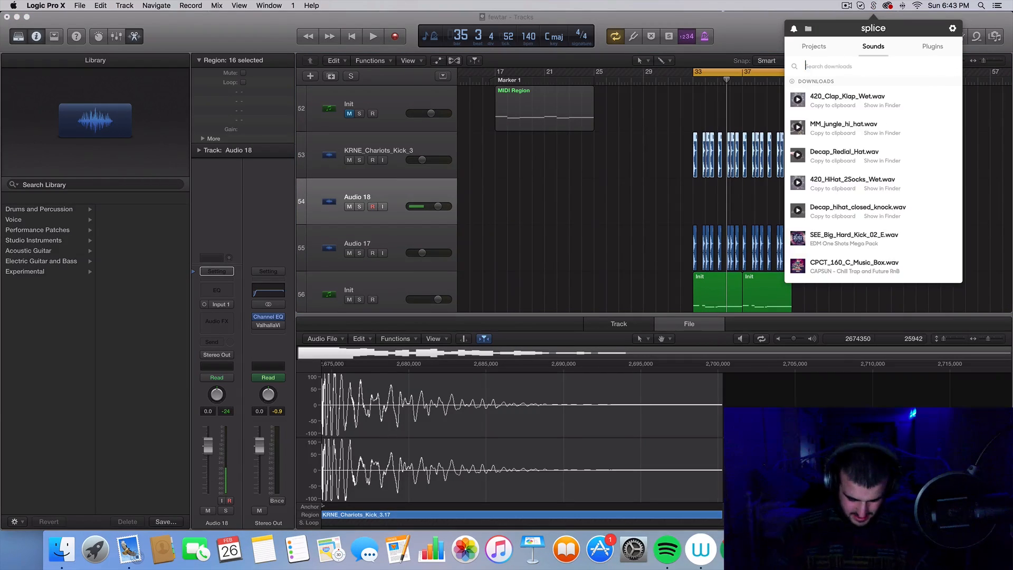
type("sna")
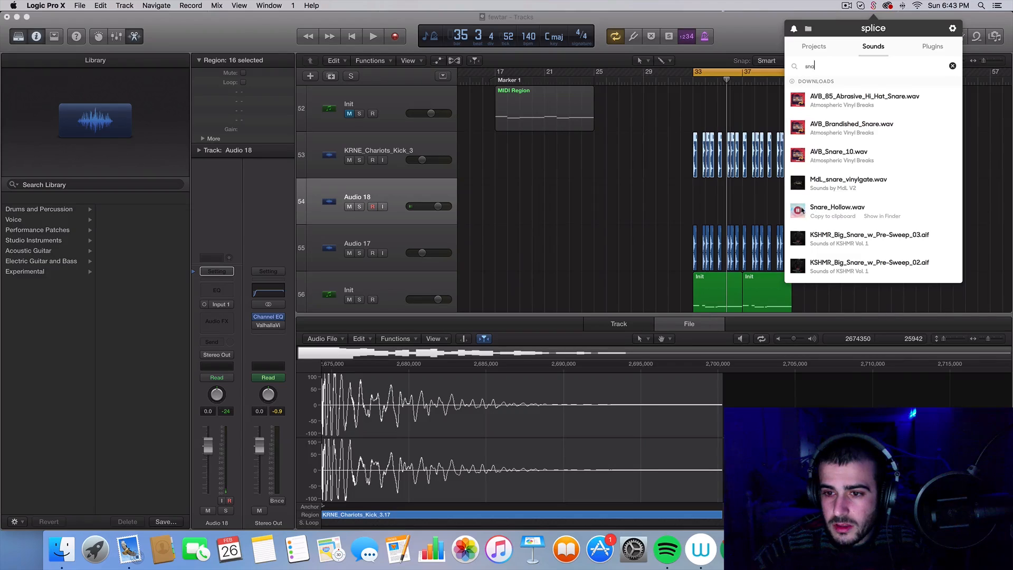
left_click_drag(856, 208, 706, 199)
scroll(702, 194, "up", 5)
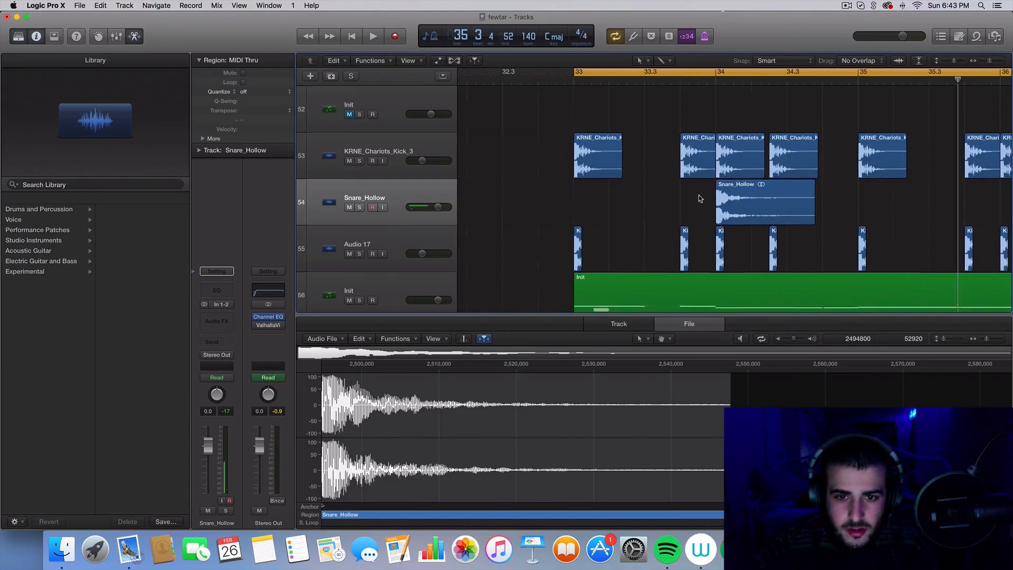
left_click(747, 208)
left_click_drag(747, 207, 680, 205)
scroll(681, 205, "up", 3)
scroll(680, 204, "down", 6)
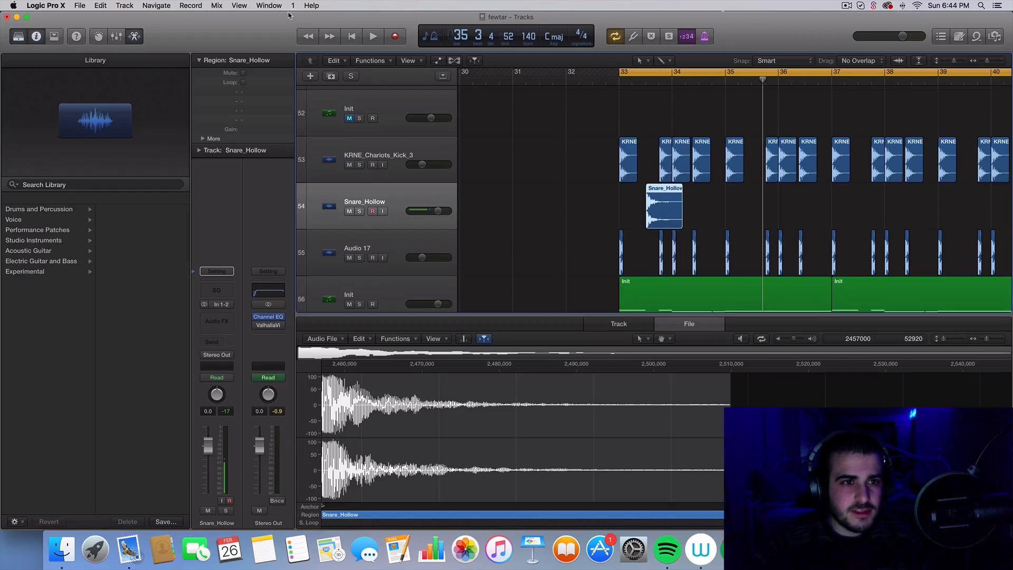
- Add a software instrument track below Snare_Hollow and load the stereo EXS24 sampler as its instrument
left_click(310, 76)
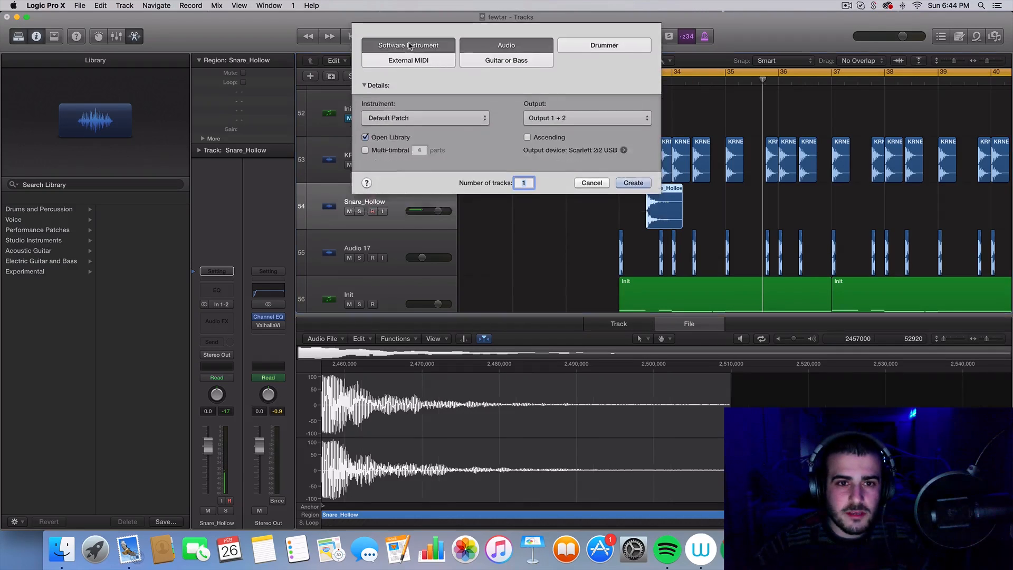
left_click(628, 174)
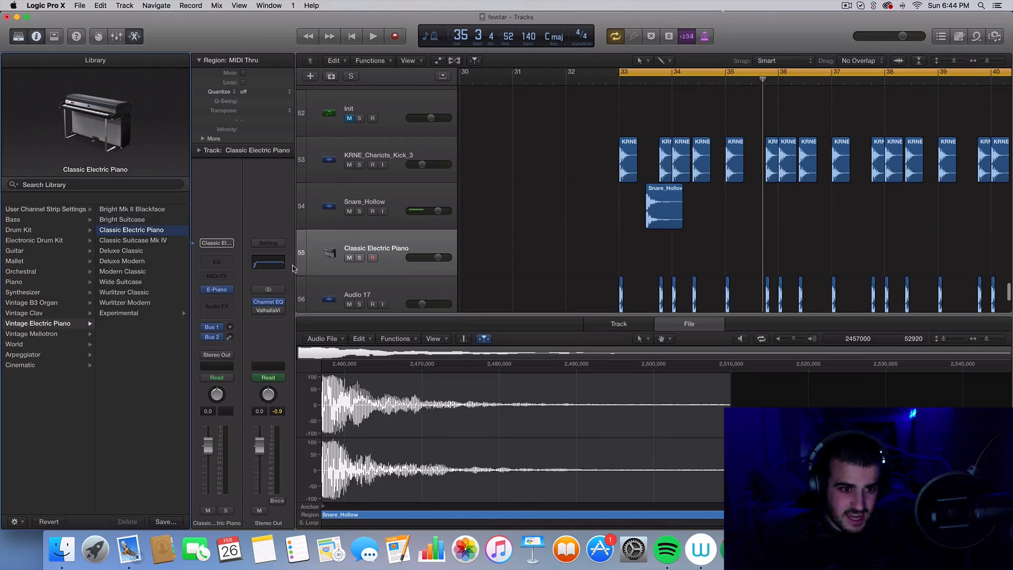
left_click(230, 289)
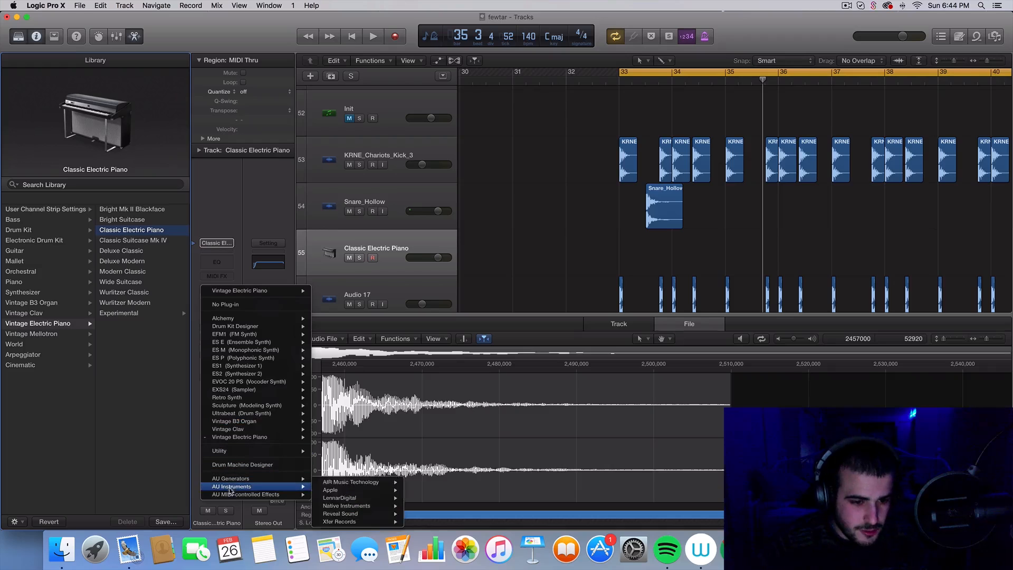
mouse_move(240, 389)
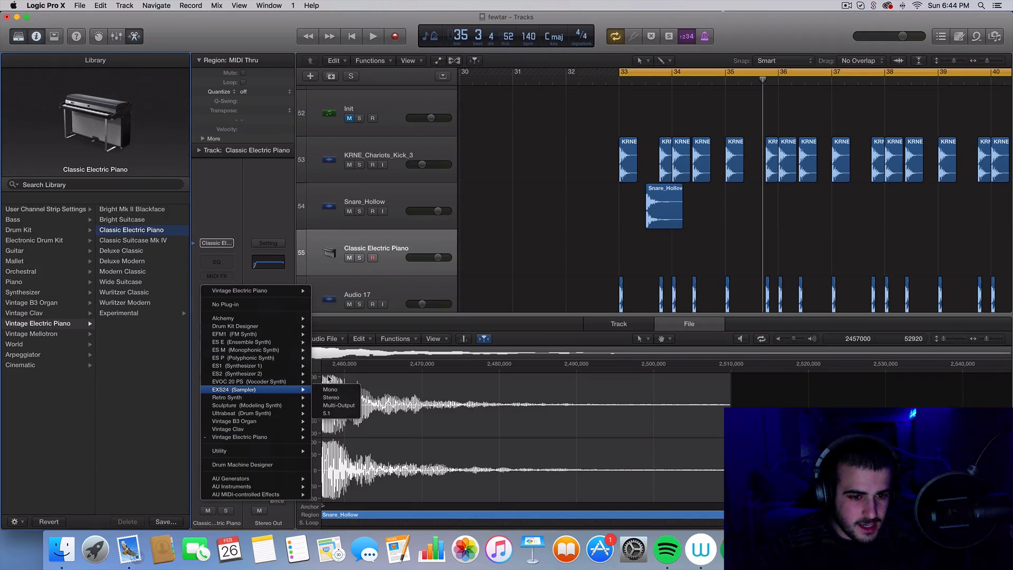
left_click(330, 398)
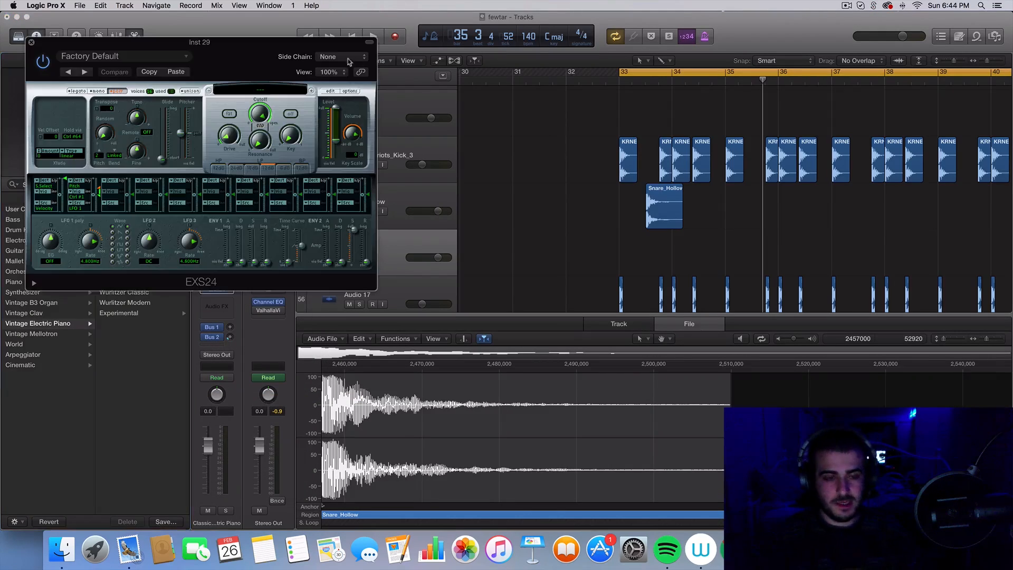
- Build an EXS24 instrument from the Snare_Hollow region and save it as "dope motherfuckin snare"
left_click(330, 91)
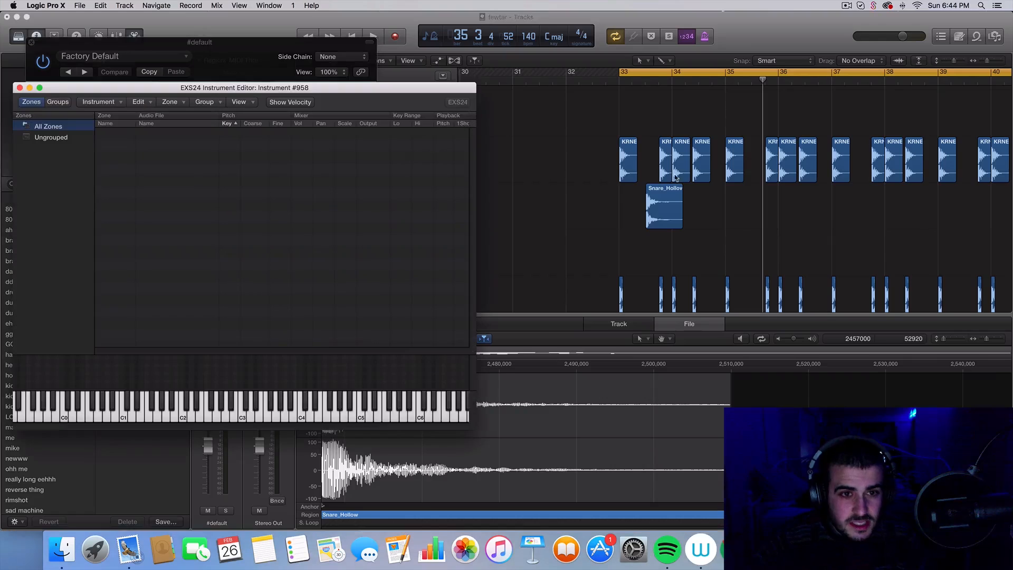
left_click_drag(666, 211, 276, 260)
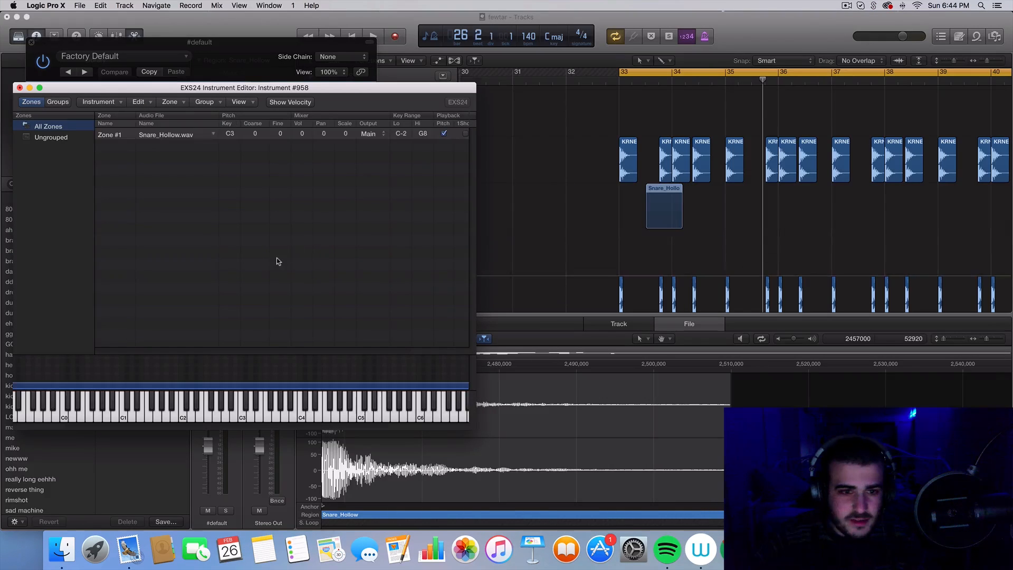
left_click(19, 87)
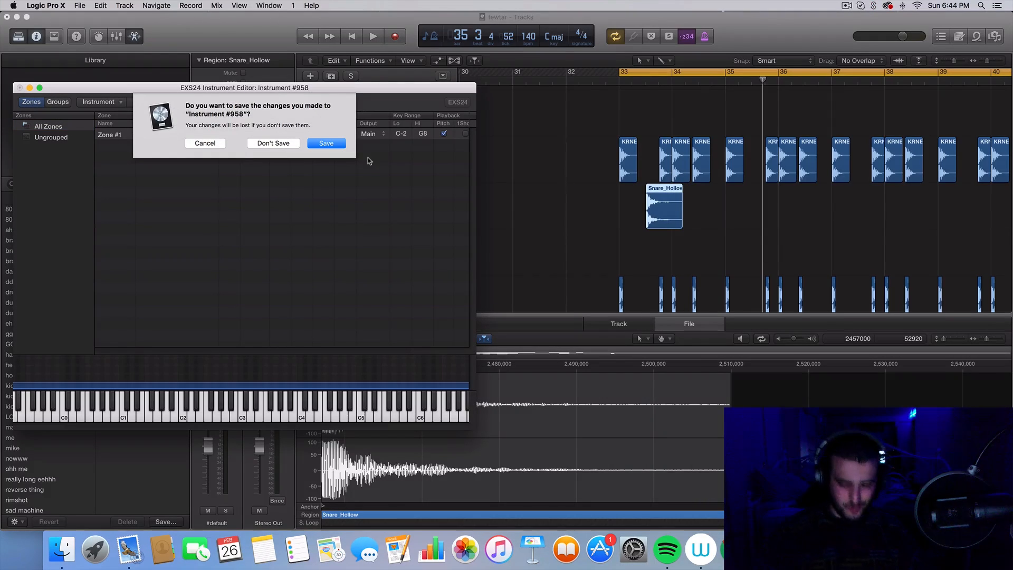
left_click(324, 145)
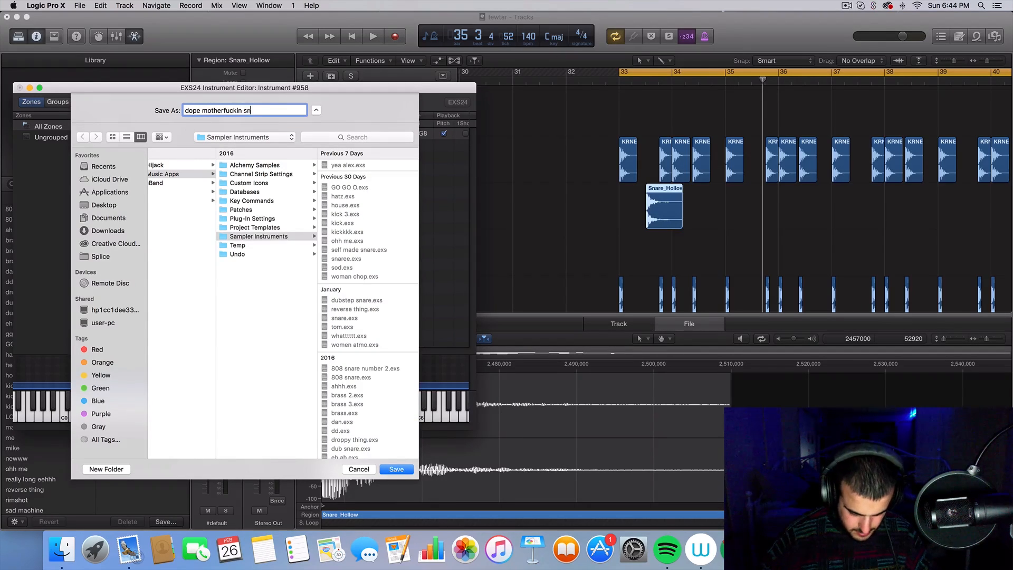
type("dope motherfuckin snare")
key("Return")
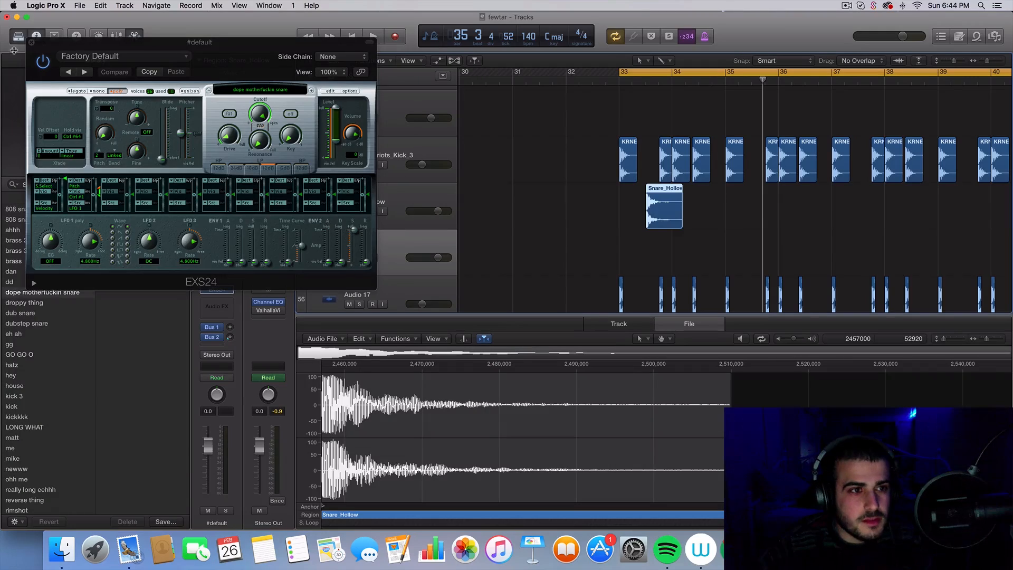
- Close the EXS24 window, mute the Snare_Hollow audio track and move it below the Init bass track
left_click(31, 42)
left_click(31, 41)
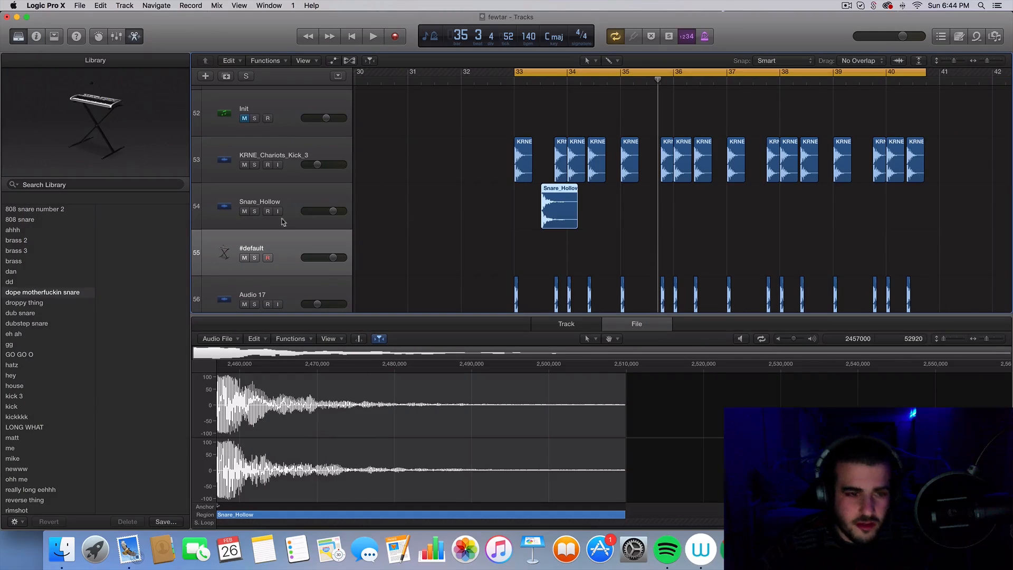
left_click(244, 212)
left_click_drag(288, 202, 297, 537)
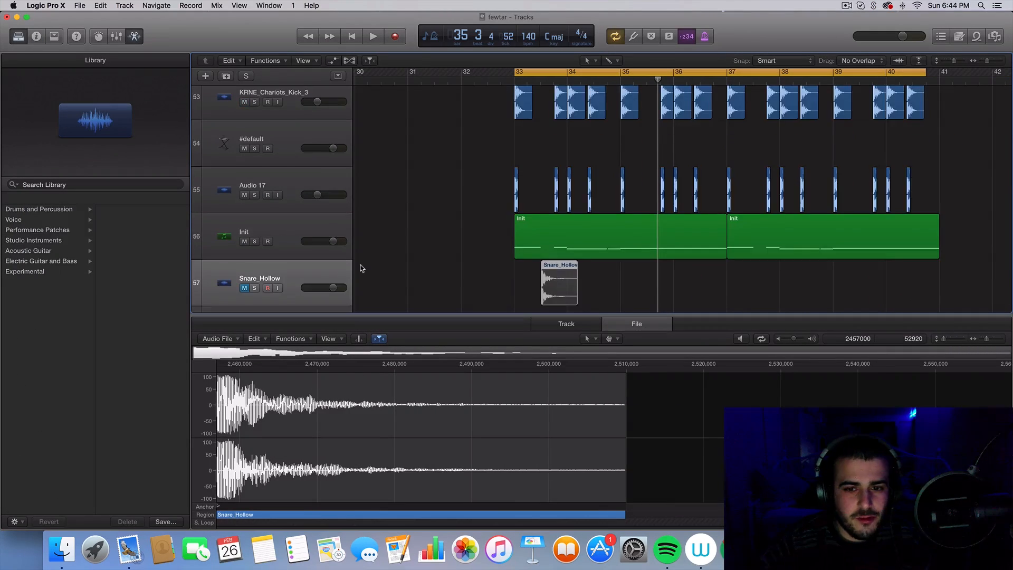
- Create an empty one-bar MIDI region at bar 33 on the #default sampler track and play the drop
scroll(360, 268, "up", 4)
left_click(287, 239)
double_click(534, 249)
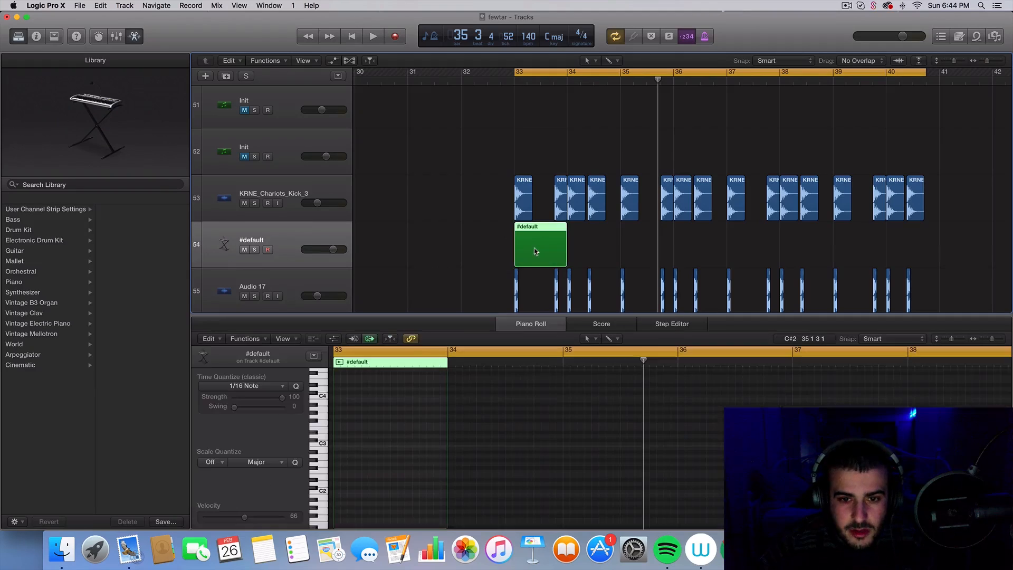
left_click(605, 243)
key("space")
scroll(605, 243, "down", 2)
scroll(605, 243, "left", 1)
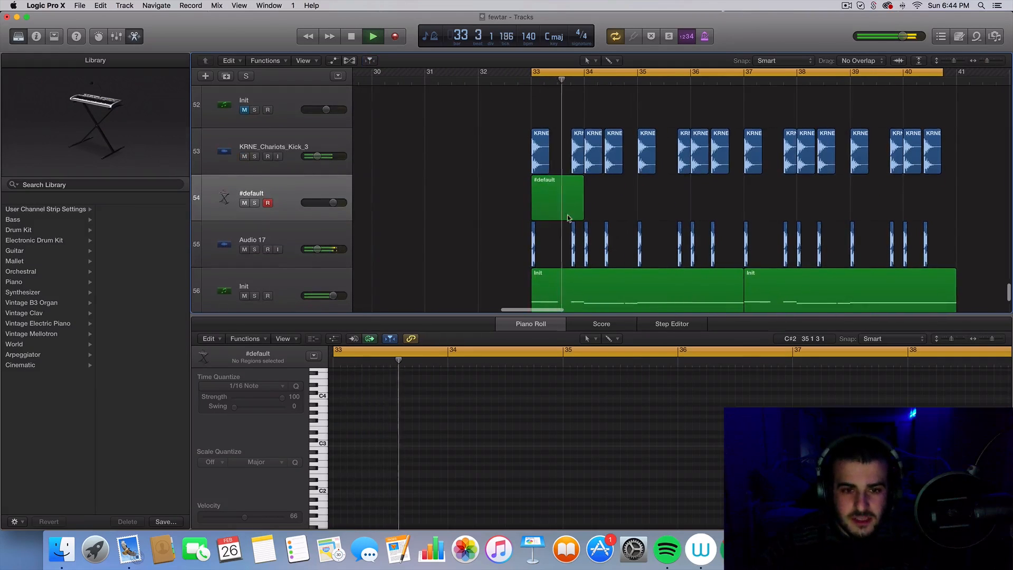
- Draw a B3 snare note about three beats long at beat 3 of bar 33 in the #default region and play it back
left_click(562, 203)
key("space")
scroll(457, 431, "left", 3)
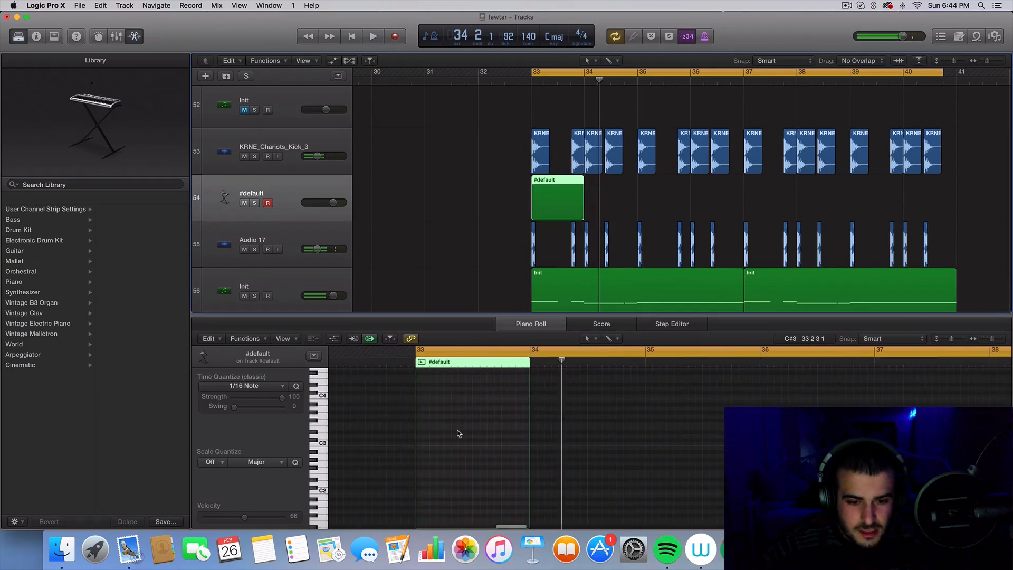
key("space")
left_click_drag(475, 425, 483, 402)
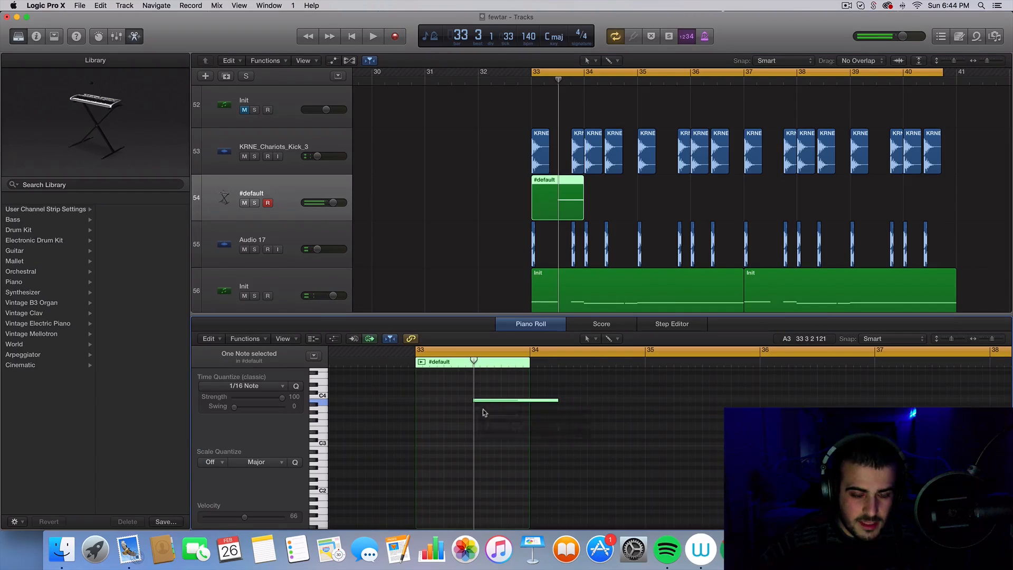
key("space")
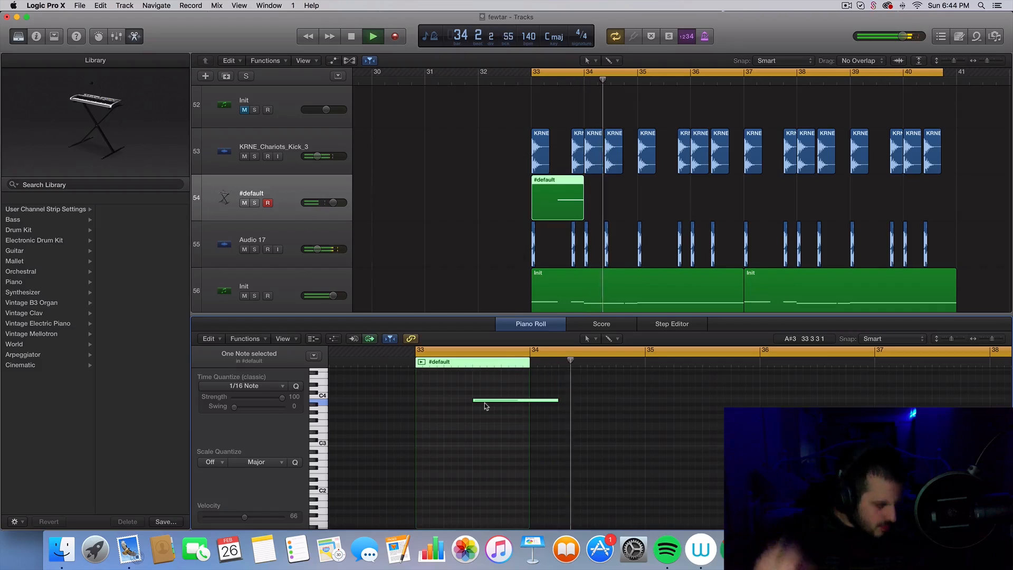
key("space")
left_click_drag(484, 400, 486, 404)
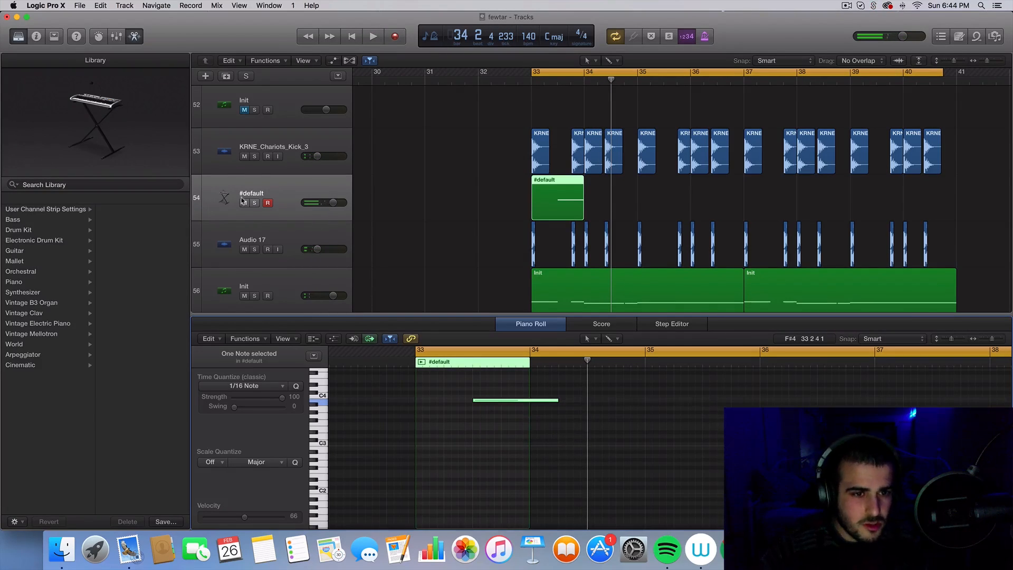
- Solo the #default track, raise the EXS24's fine tuning and play the snare to check its pitch
left_click(35, 37)
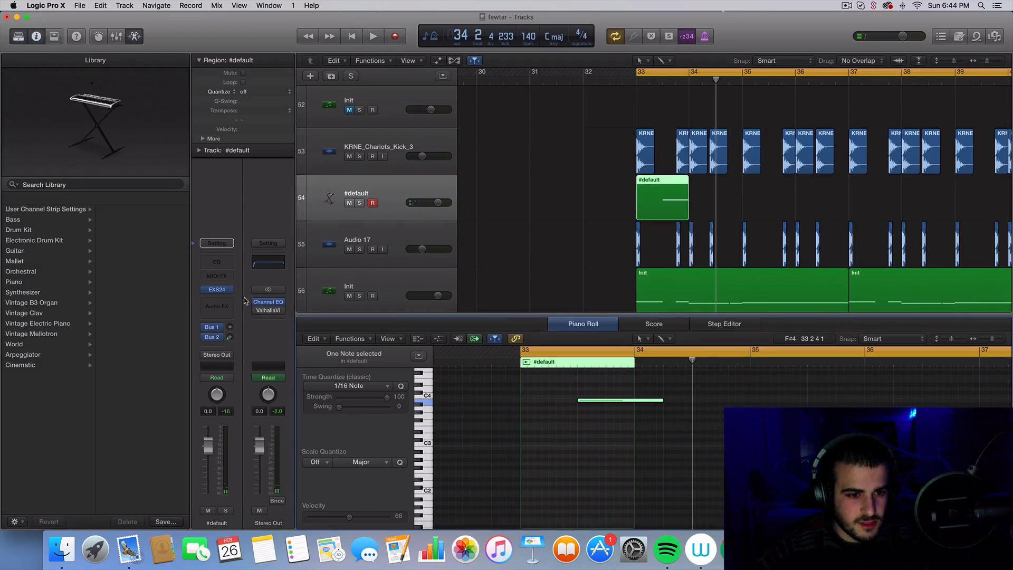
left_click(216, 292)
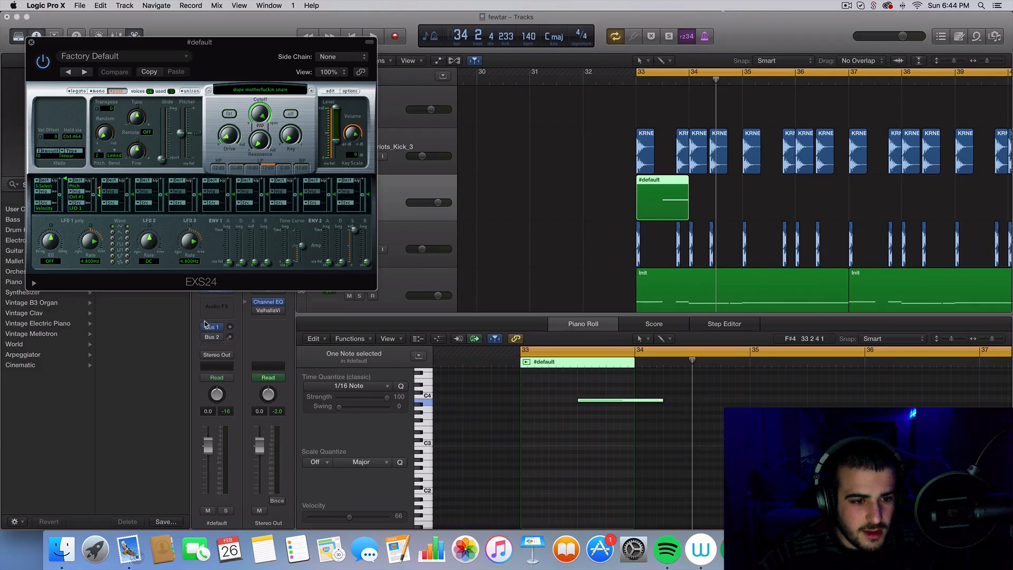
key("space")
key("s")
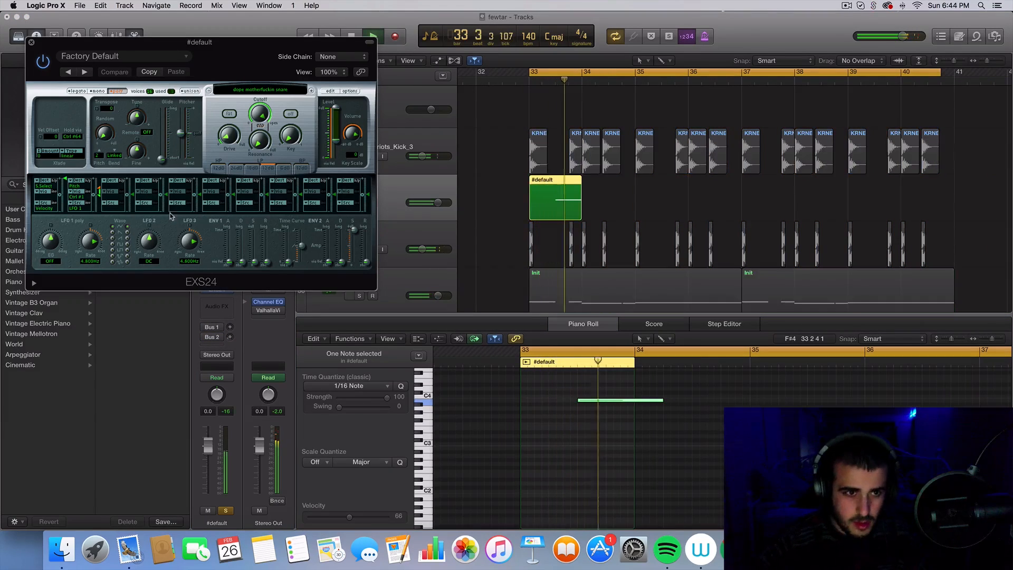
key("space")
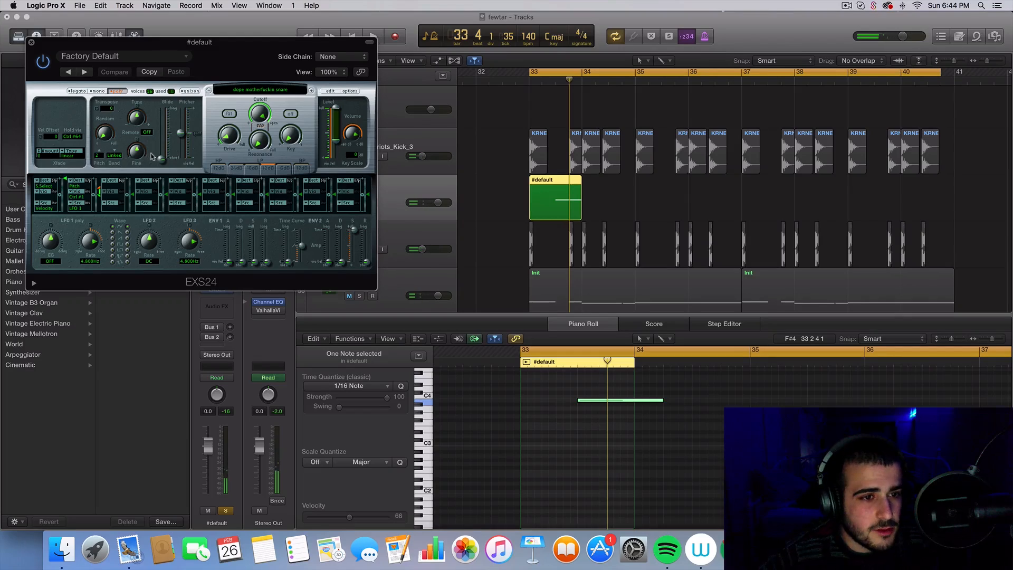
key("space")
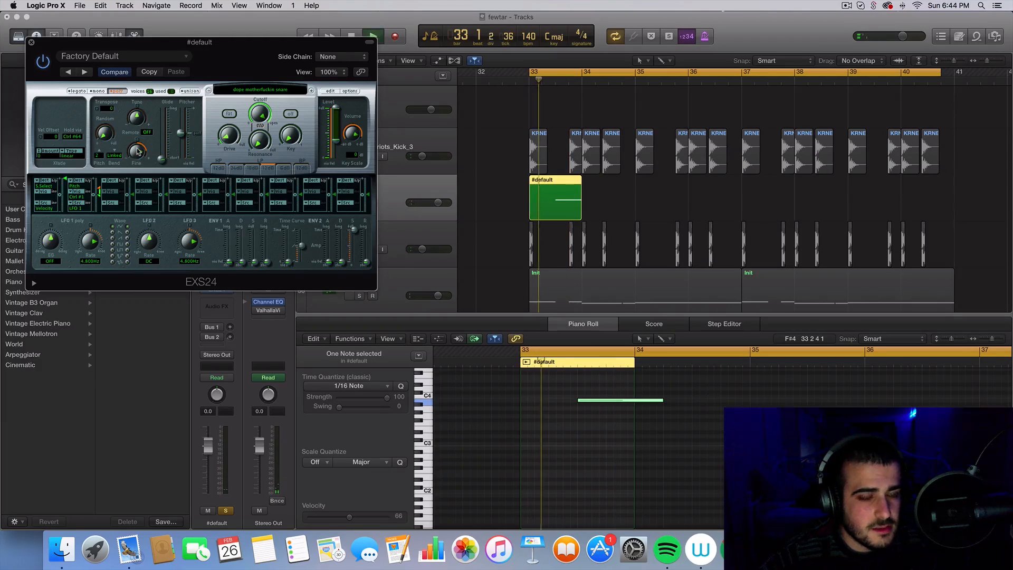
left_click(32, 40)
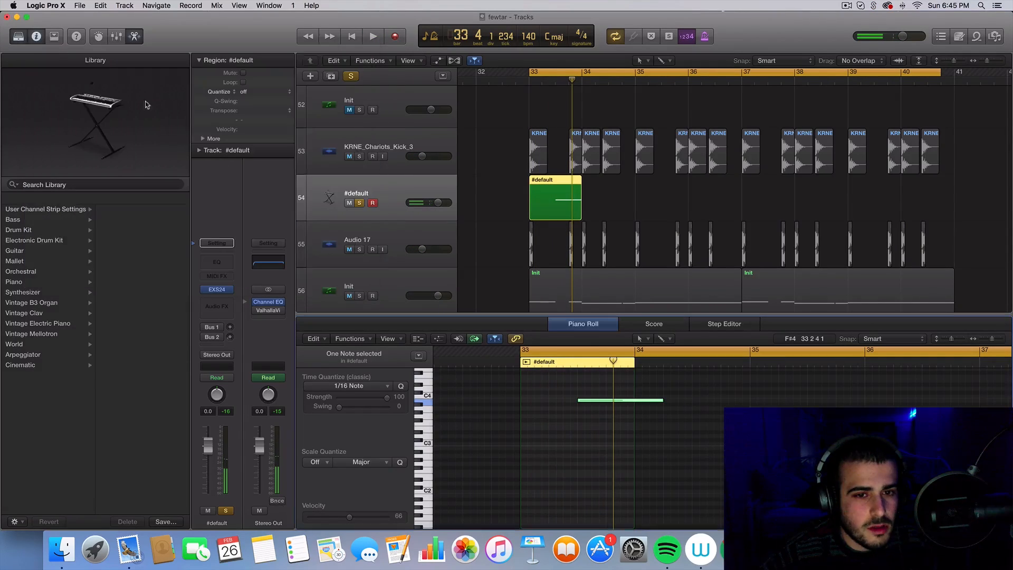
- Unsolo the #default track, lower its snare note one octave to B2 and play it with the drop
left_click(359, 204)
key("space")
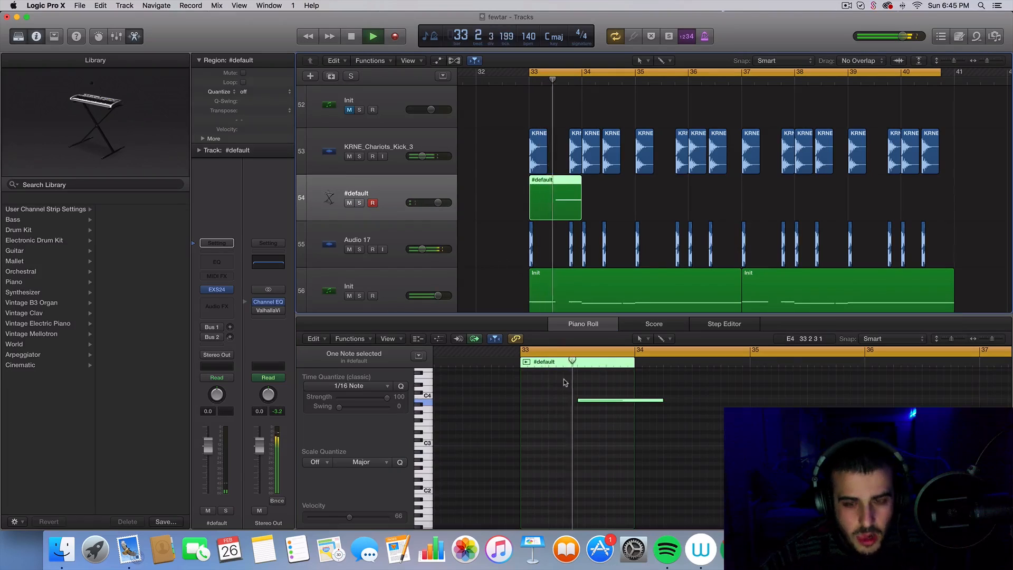
key("space")
left_click_drag(585, 399, 584, 451)
left_click(585, 462)
key("space")
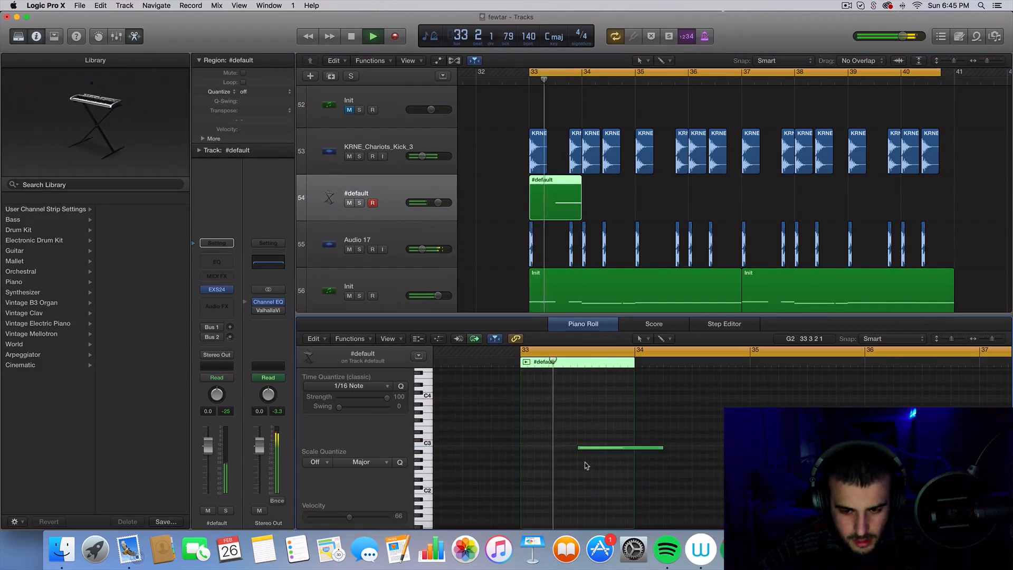
- Loop the #default snare region through to bar 41 and extend the cycle range to bar 41 while playing the drop
left_click_drag(580, 188, 953, 184)
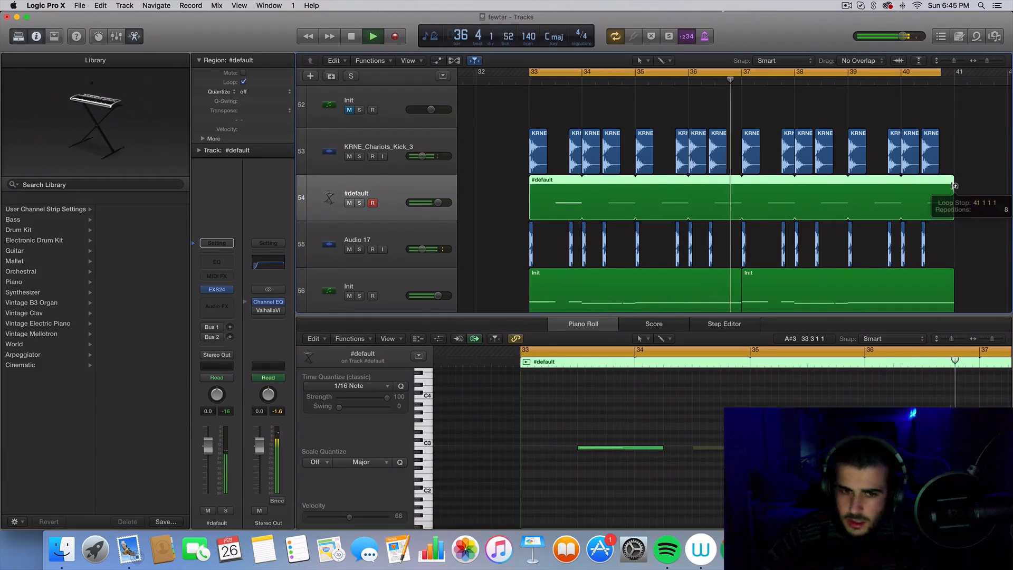
left_click_drag(937, 77, 953, 79)
scroll(924, 113, "down", 4)
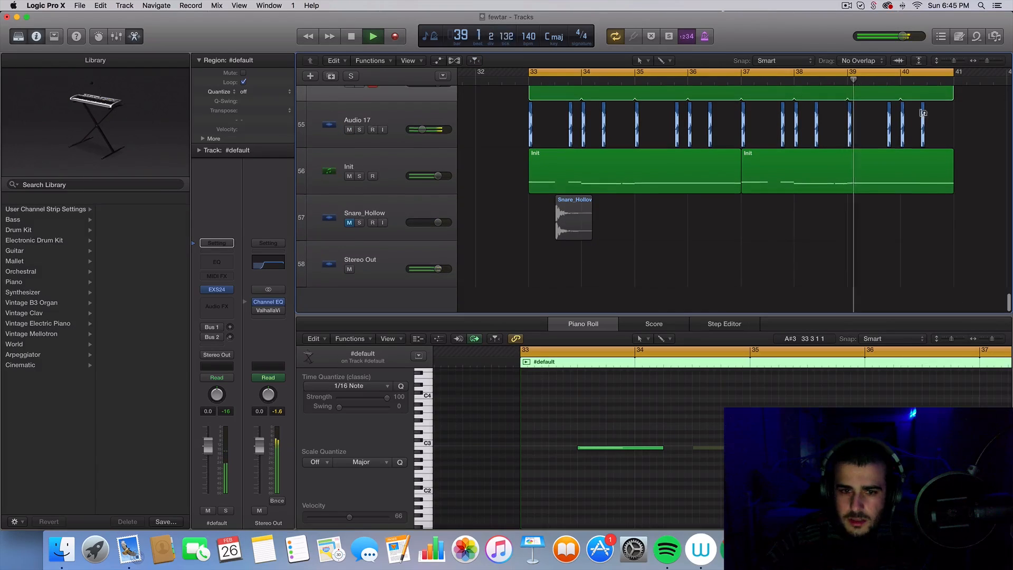
scroll(611, 128, "up", 2)
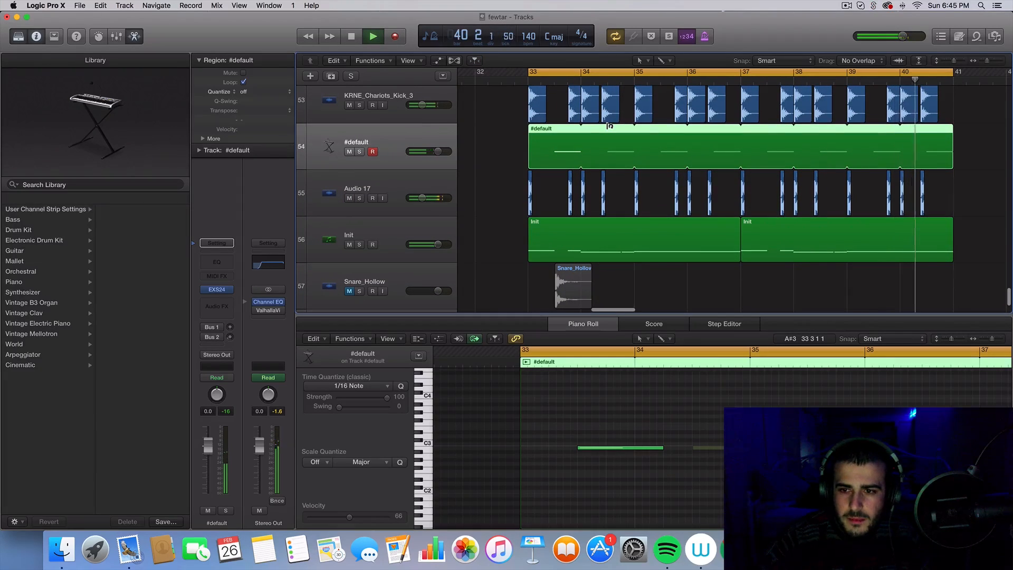
key("space")
- Show automation and move Stereo Out's last Low Cut Frequency point back to just before bar 33, wiping the sweep across the drop
left_click(438, 61)
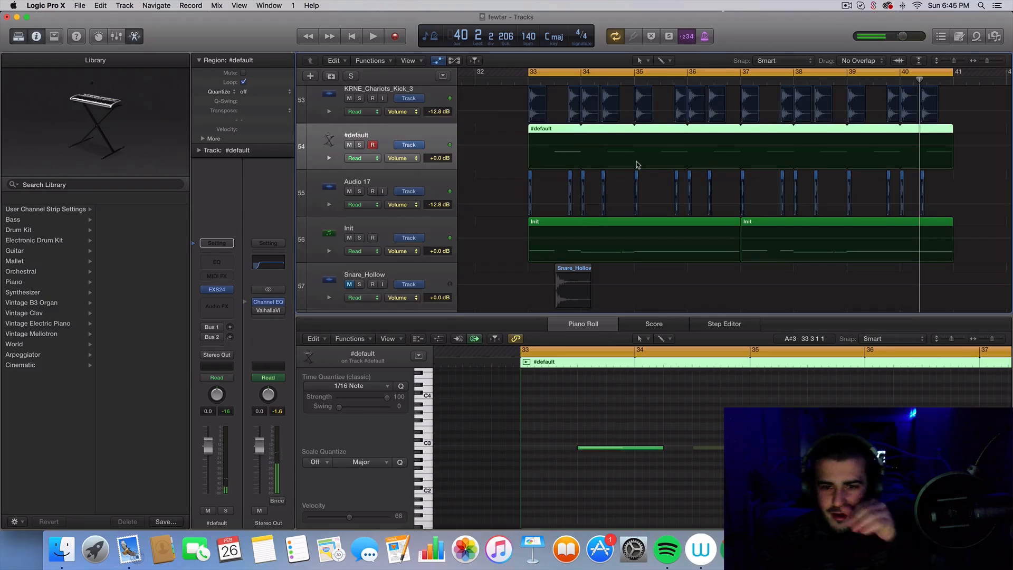
scroll(633, 163, "down", 3)
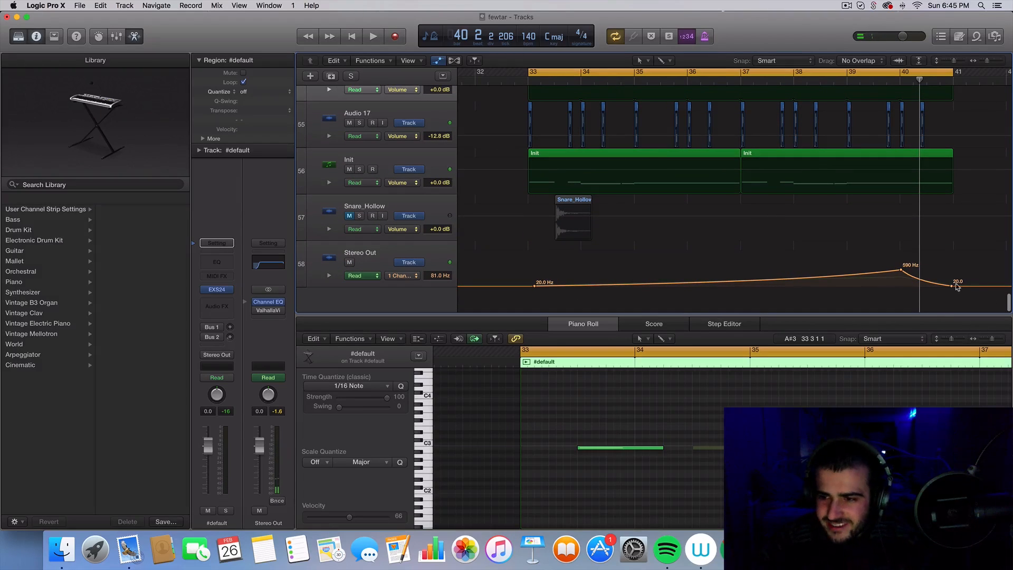
left_click_drag(951, 285, 522, 286)
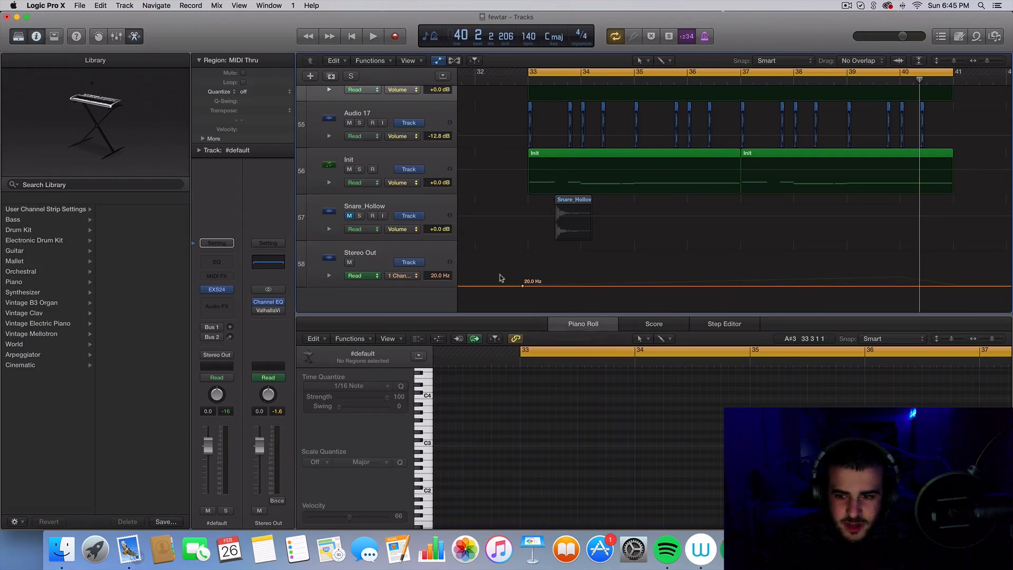
- Move the last point of Stereo Out's ValhallaVin Mix automation back to just before bar 33, clearing the ramp, and hide automation
left_click(397, 275)
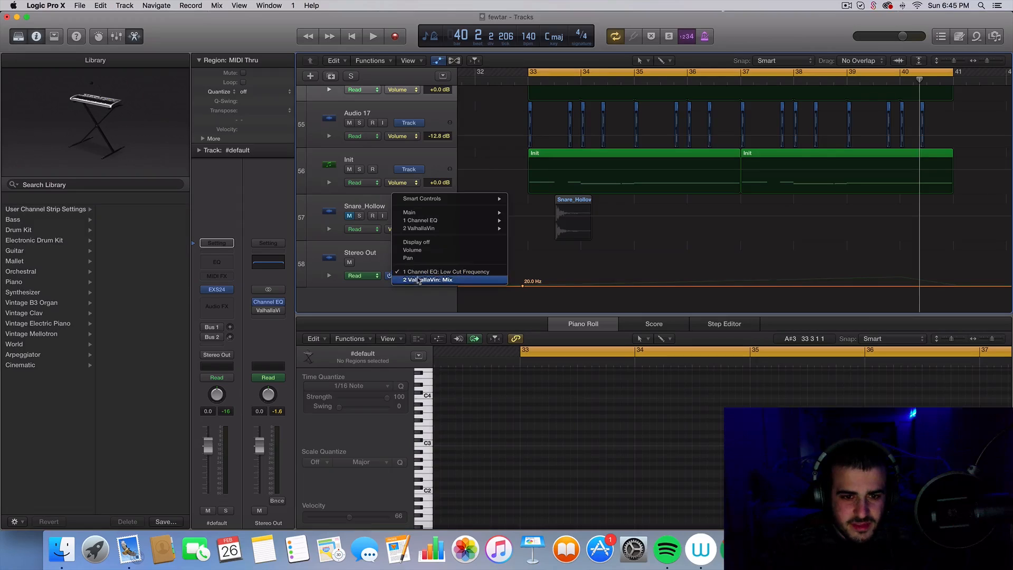
left_click(432, 270)
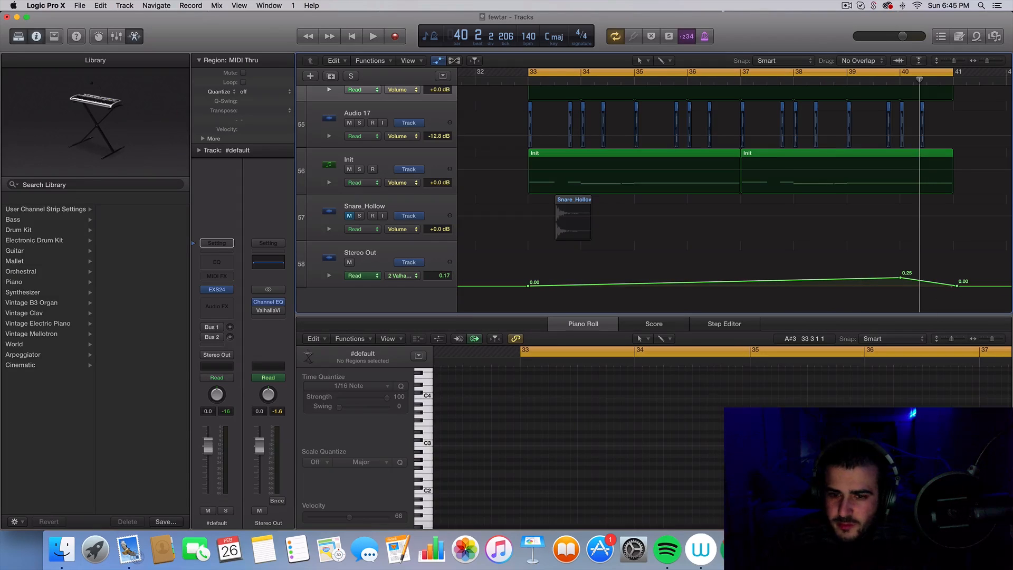
left_click_drag(957, 286, 525, 285)
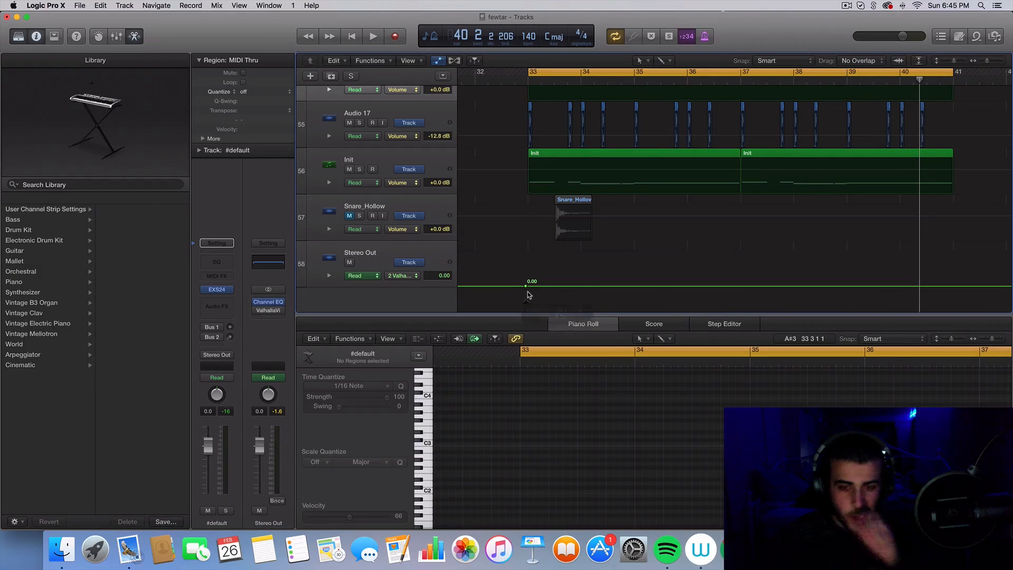
scroll(451, 89, "up", 2)
left_click(440, 61)
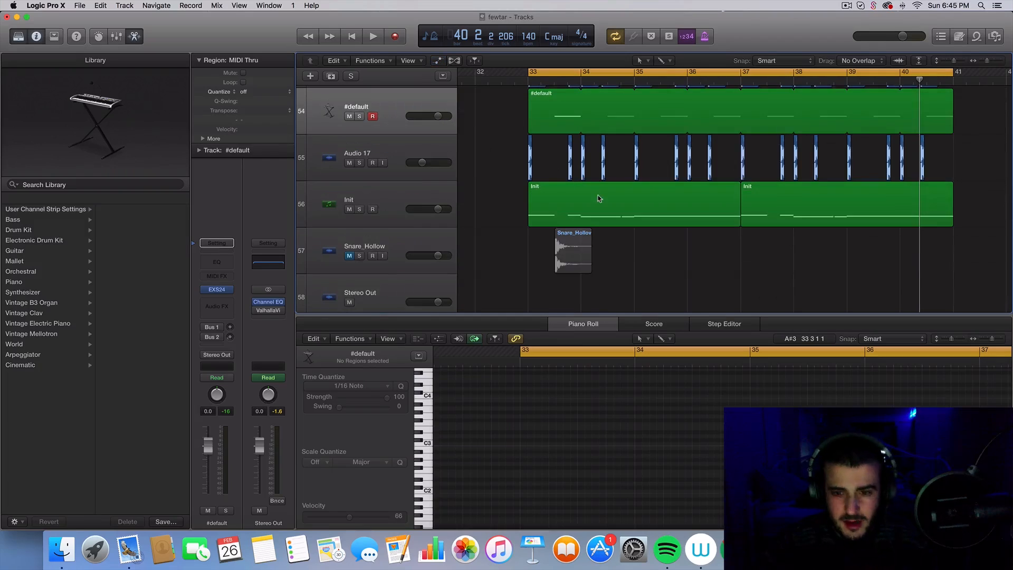
scroll(675, 263, "up", 5)
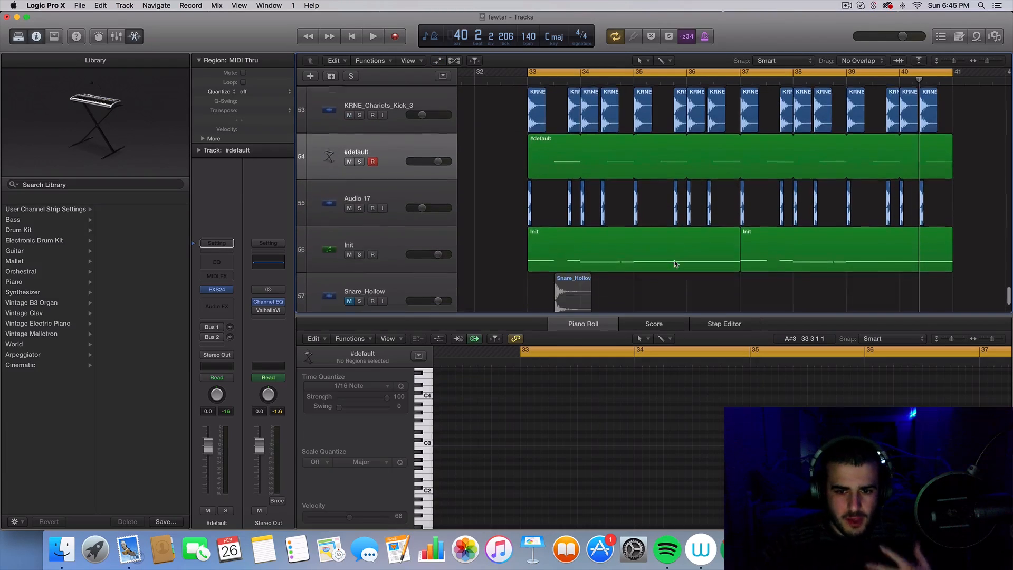
scroll(675, 263, "down", 3)
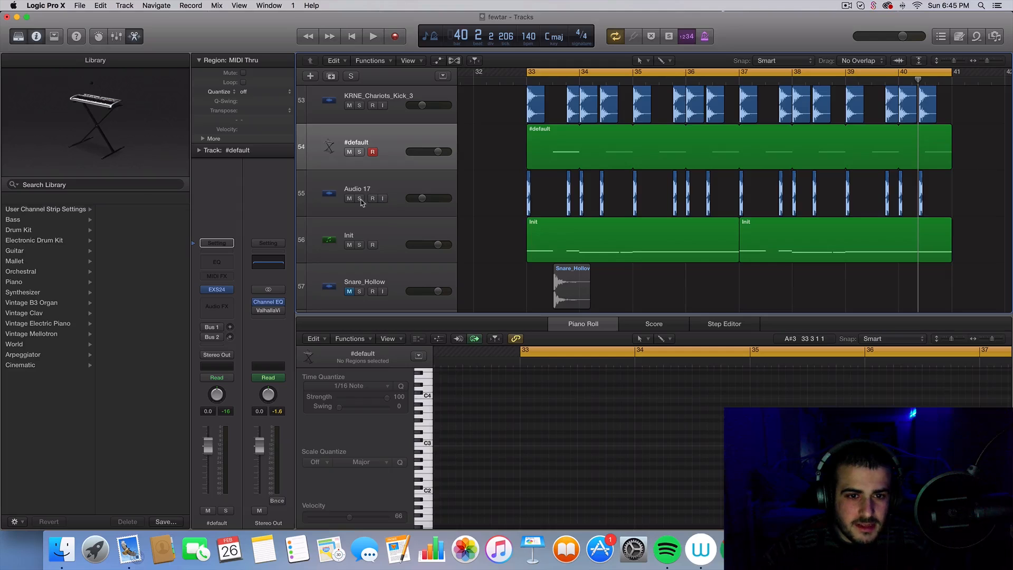
- Solo the #default track, select its region and audition it on its own
key("space")
key("space")
scroll(359, 198, "up", 4)
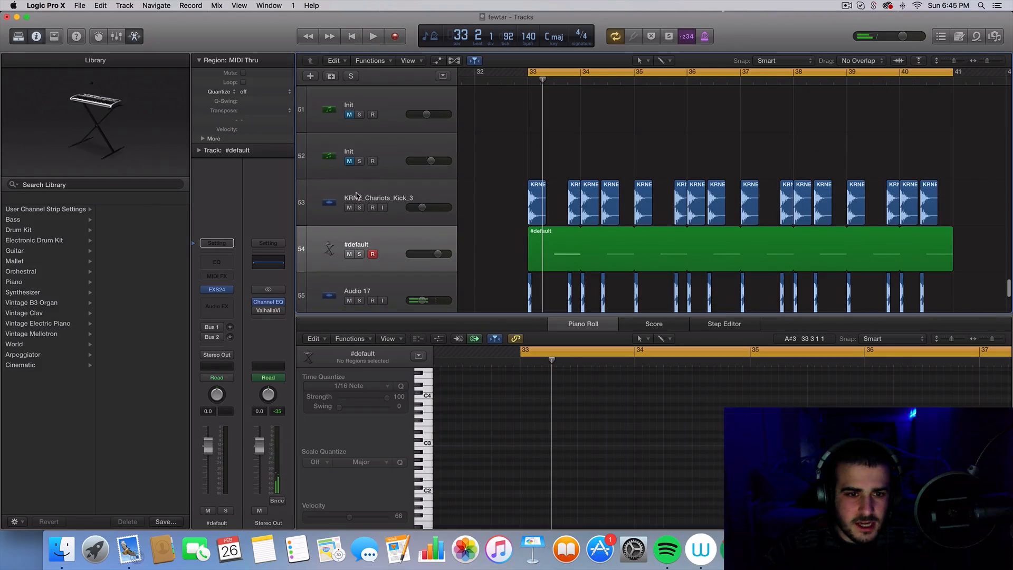
scroll(360, 207, "down", 4)
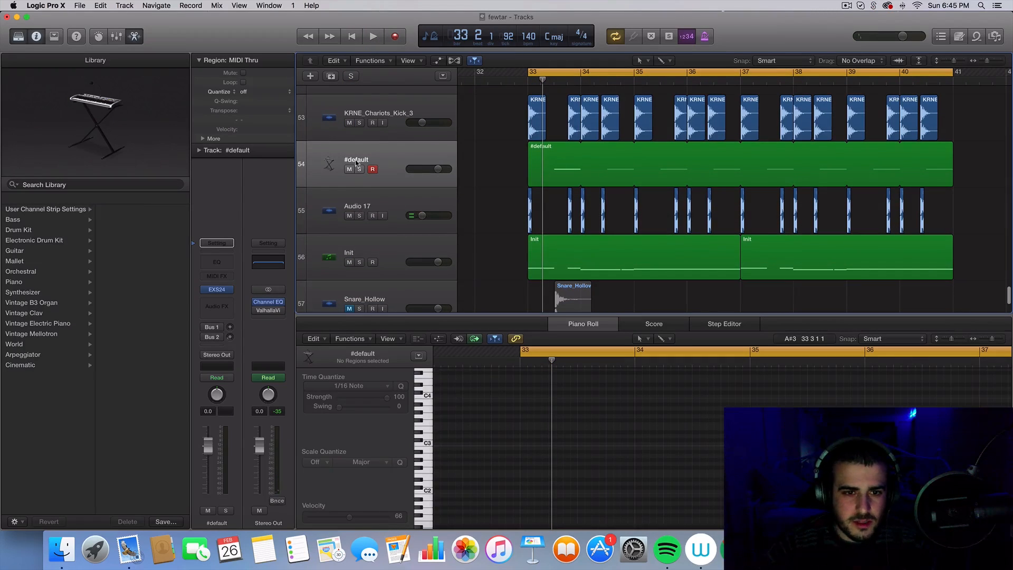
left_click(360, 169)
left_click(383, 151)
key("space")
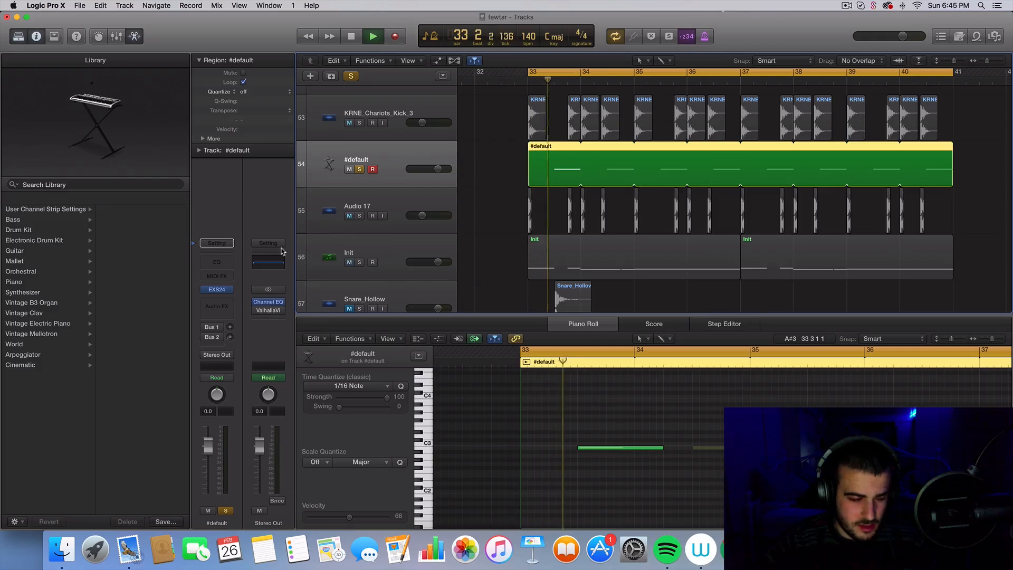
key("space")
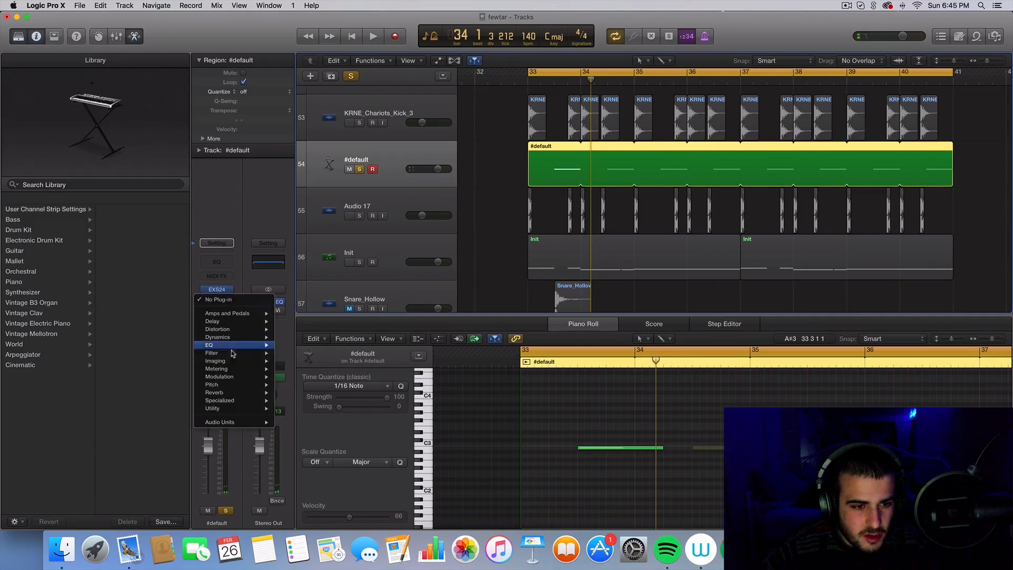
- Audition the soloed #default track and raise its volume to +1.8 dB
mouse_move(230, 395)
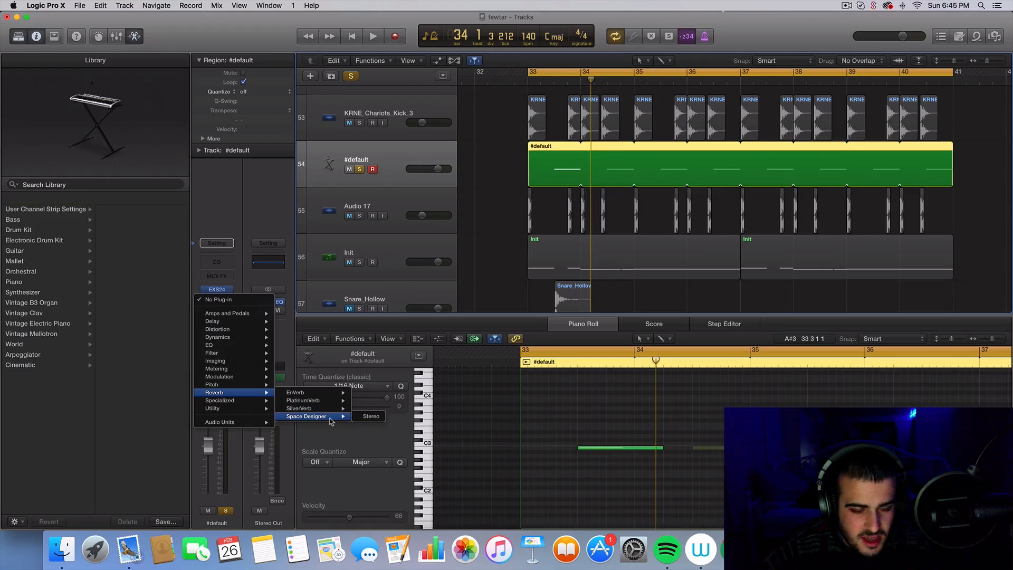
left_click(395, 212)
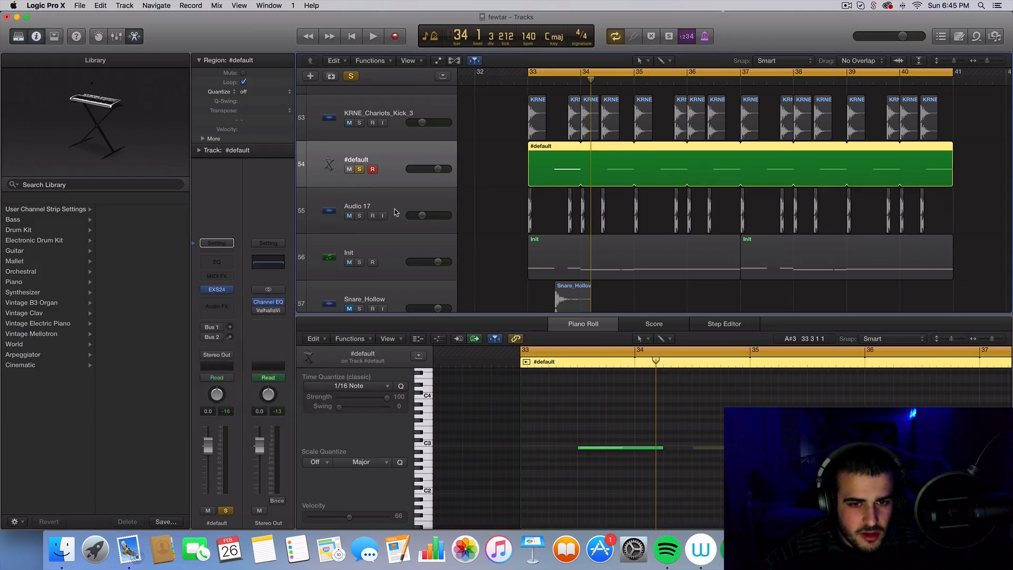
key("space")
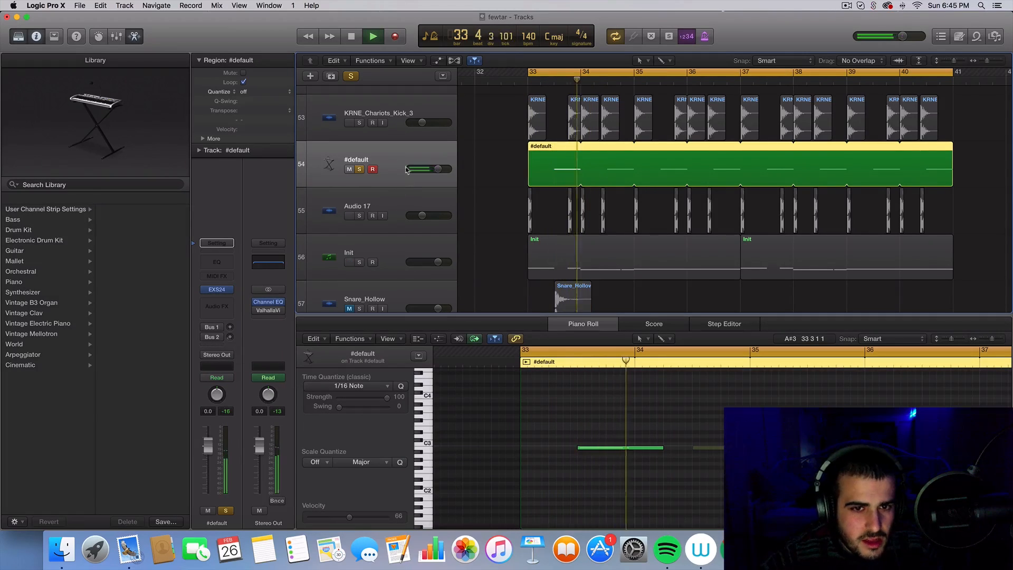
key("space")
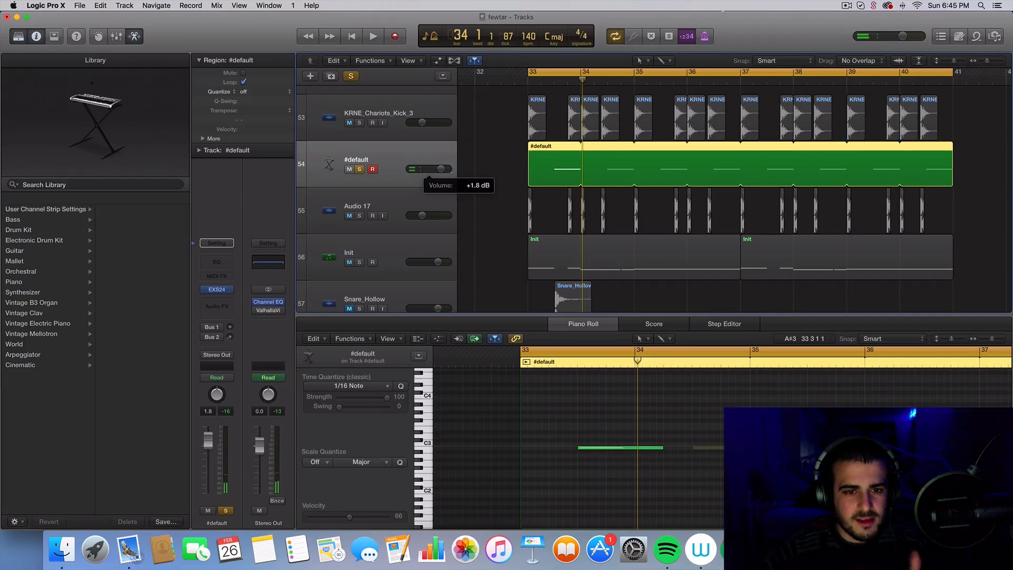
- Insert the FabFilter FF Pro-C 2 compressor on the #default track, leaving its side chain set to None
left_click(222, 298)
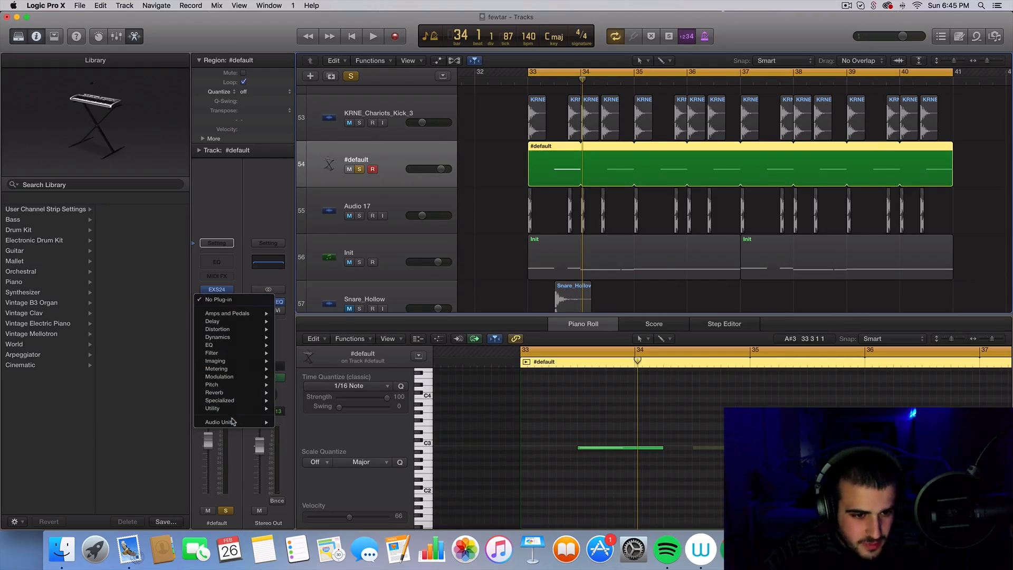
mouse_move(235, 422)
mouse_move(325, 441)
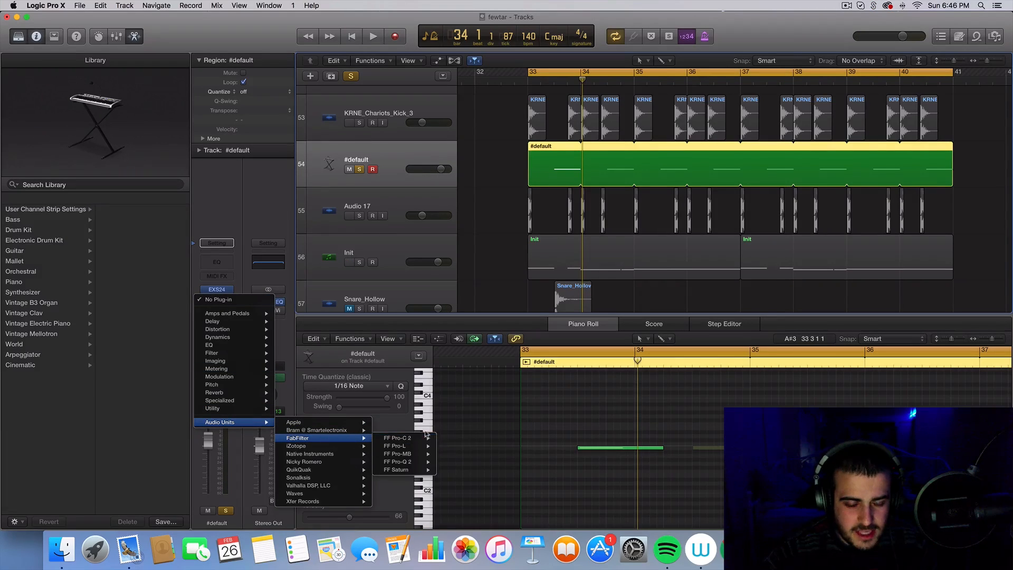
left_click(453, 439)
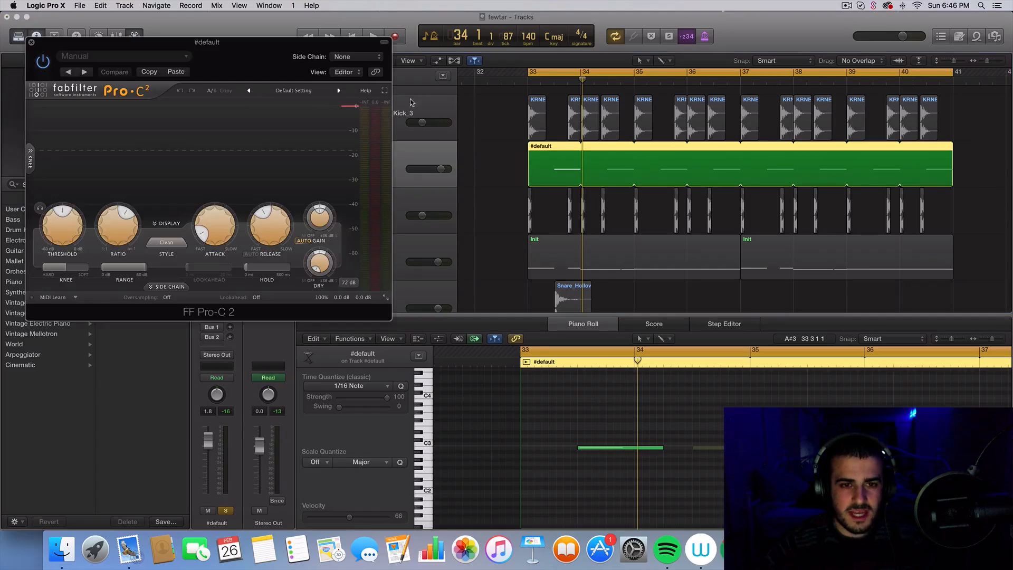
left_click(329, 55)
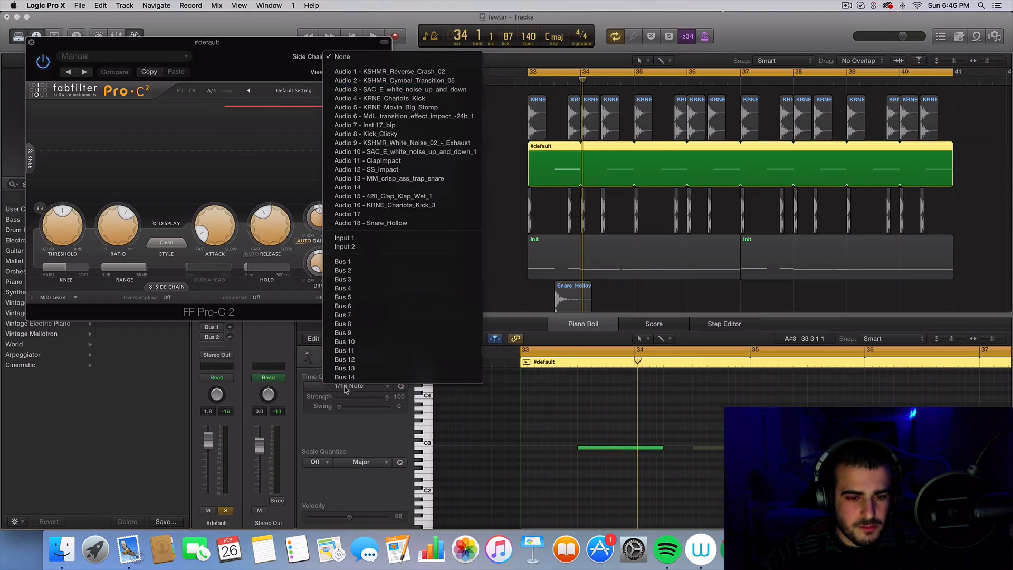
left_click(262, 160)
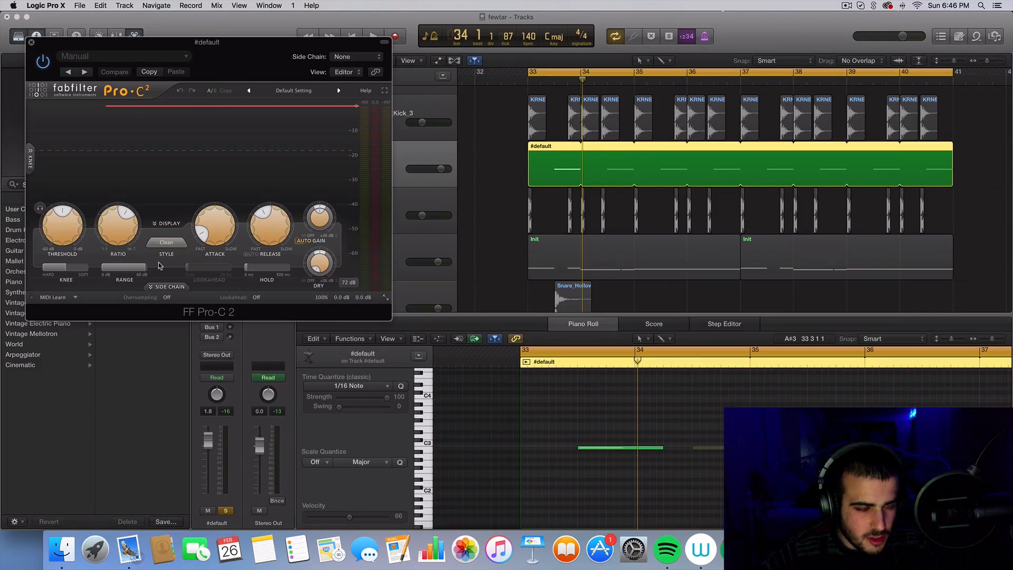
- Shorten the compressor's attack to about 1.5 ms and make its release faster while the track plays
key("space")
mouse_move(203, 221)
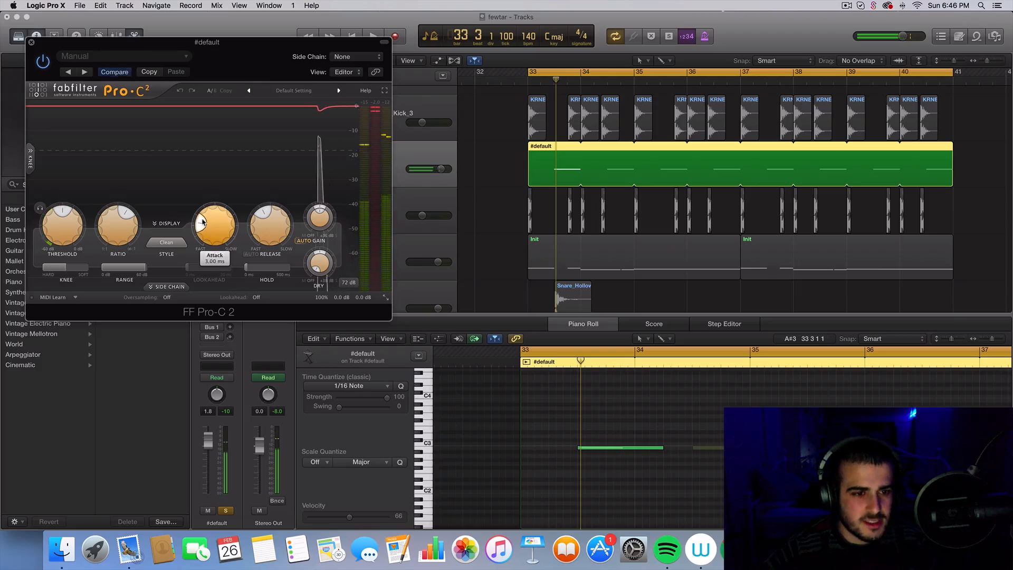
left_click_drag(203, 221, 201, 226)
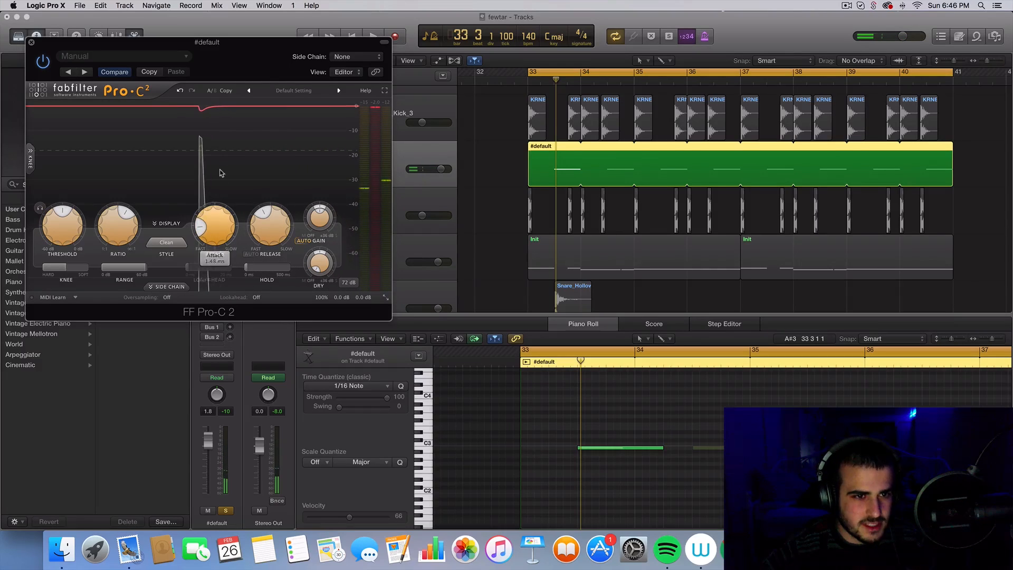
mouse_move(74, 255)
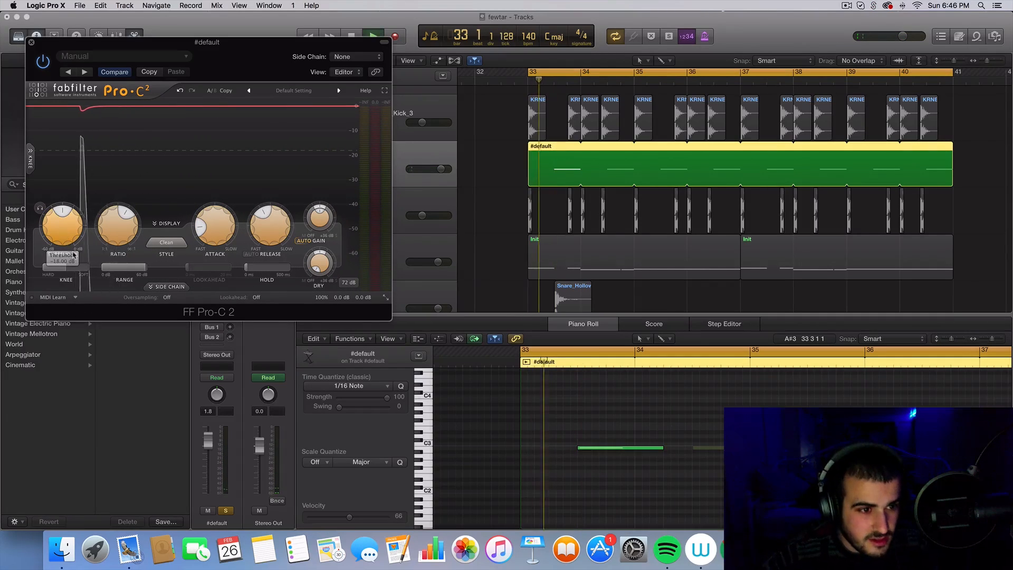
mouse_move(260, 217)
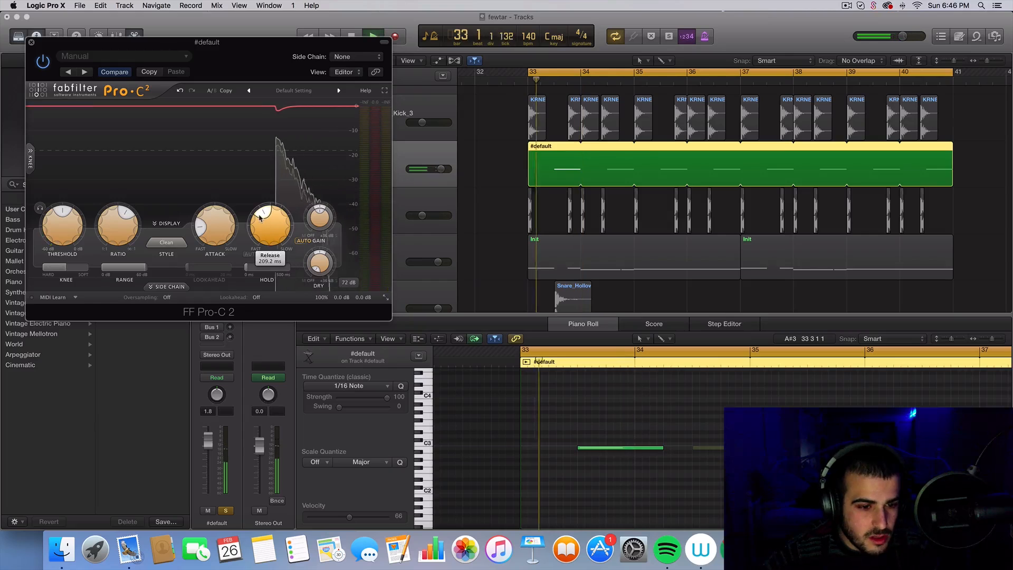
left_click_drag(259, 217, 251, 246)
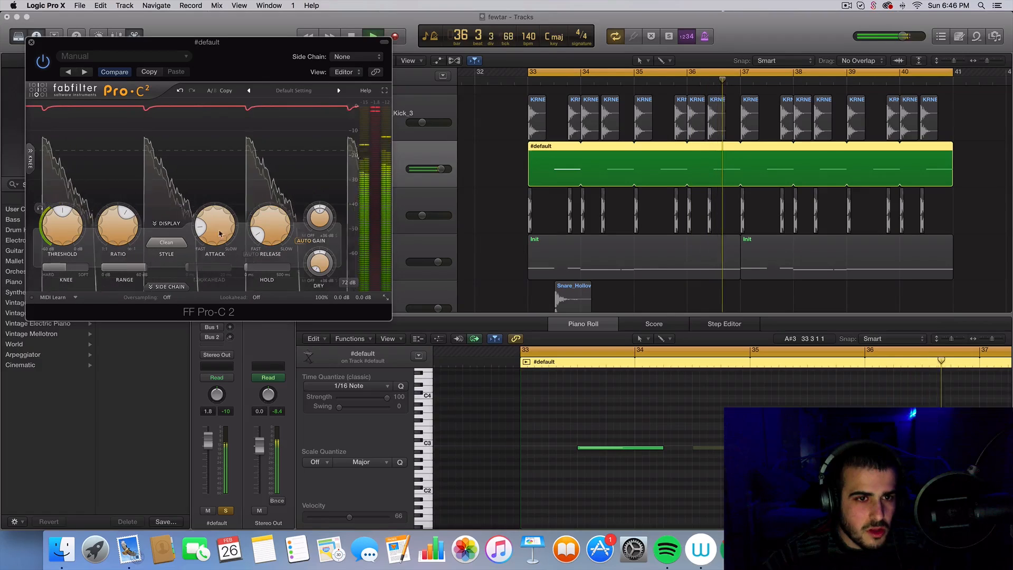
- Lower the compressor's threshold for stronger gain reduction, audition the result and close the plug-in window
left_click_drag(58, 212, 53, 218)
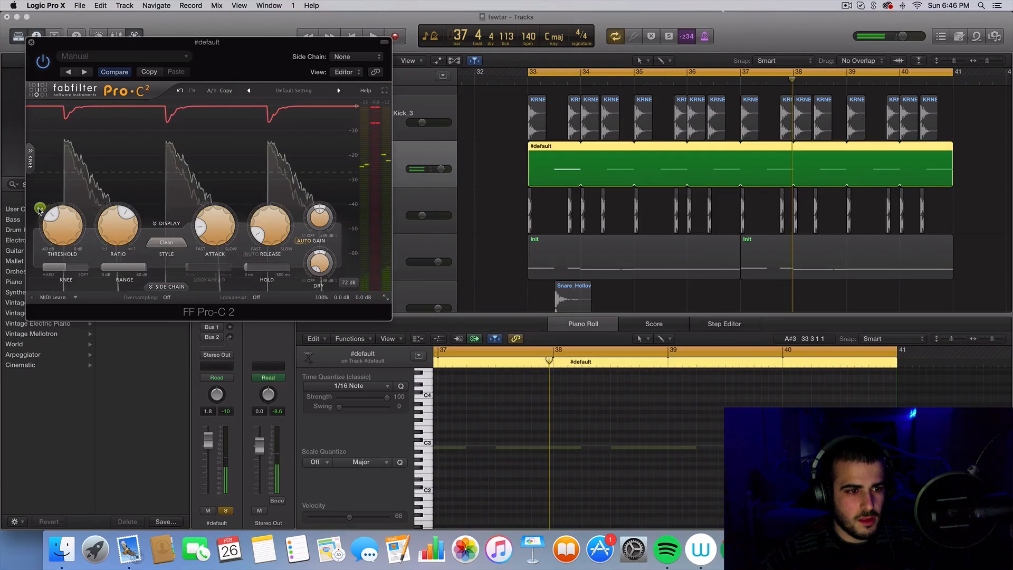
key("space")
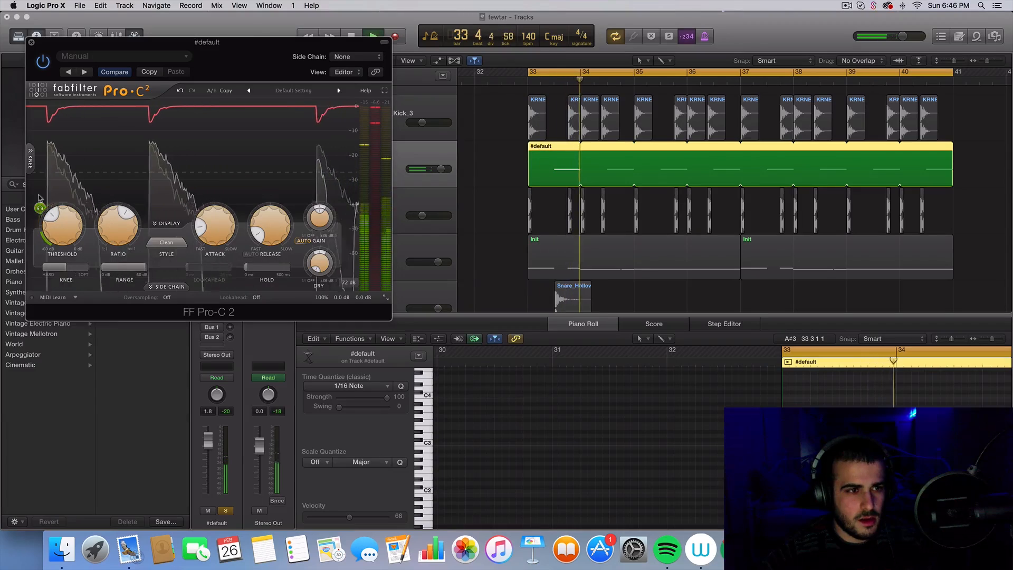
key("space")
key("super+w")
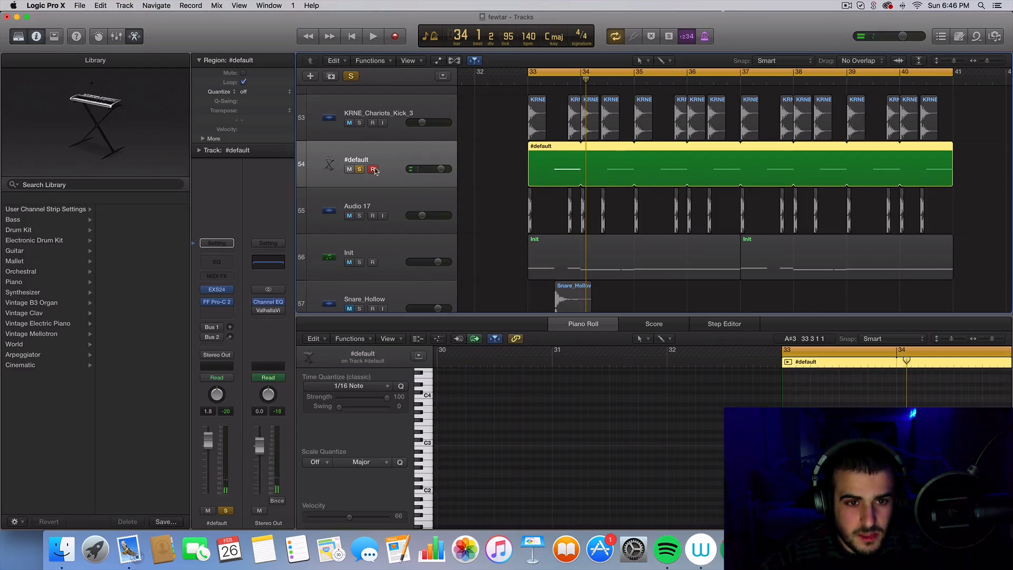
- Insert a Channel EQ after the compressor on the #default track and play the track with the analyzer on
left_click(221, 312)
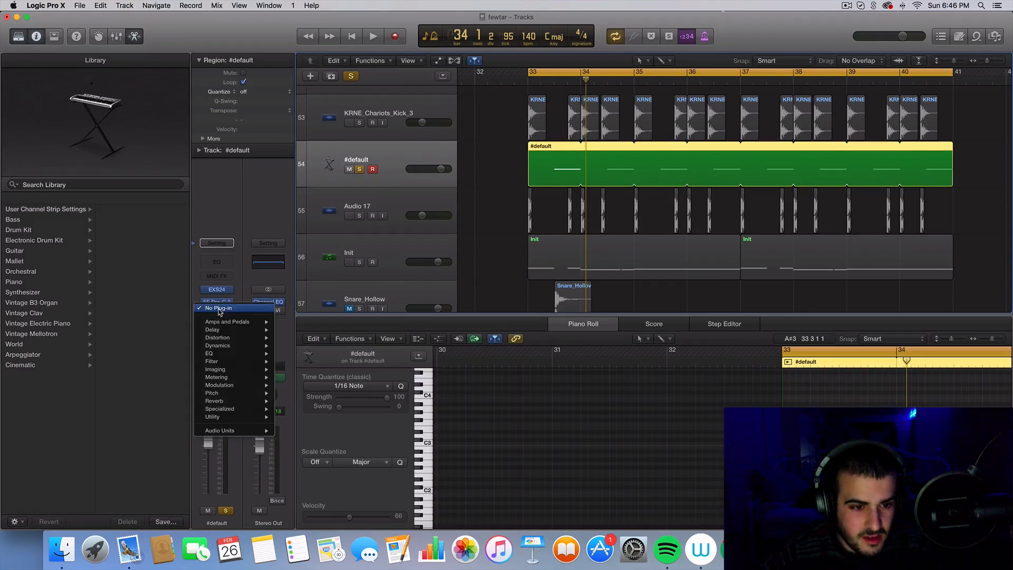
mouse_move(221, 353)
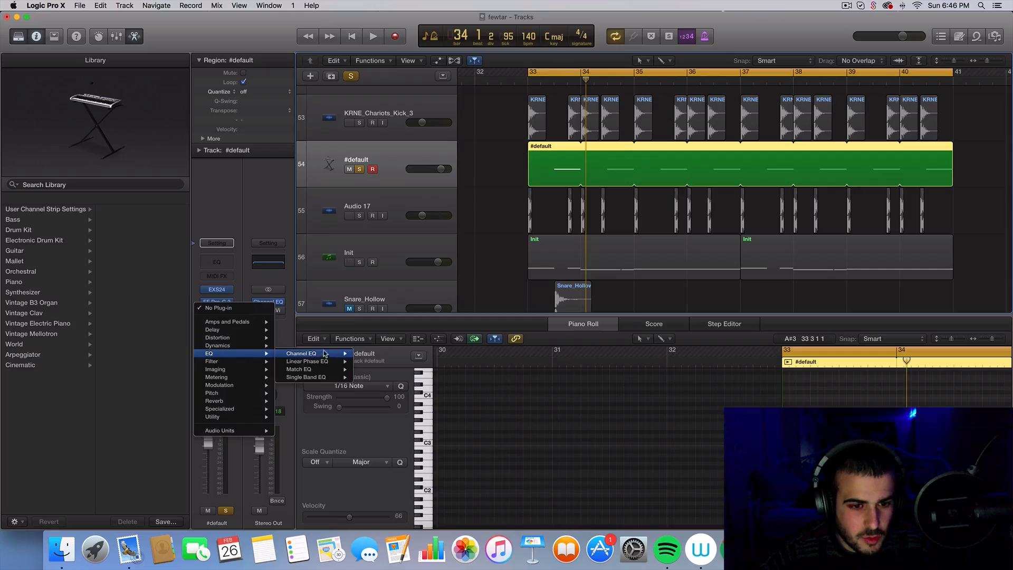
left_click(373, 354)
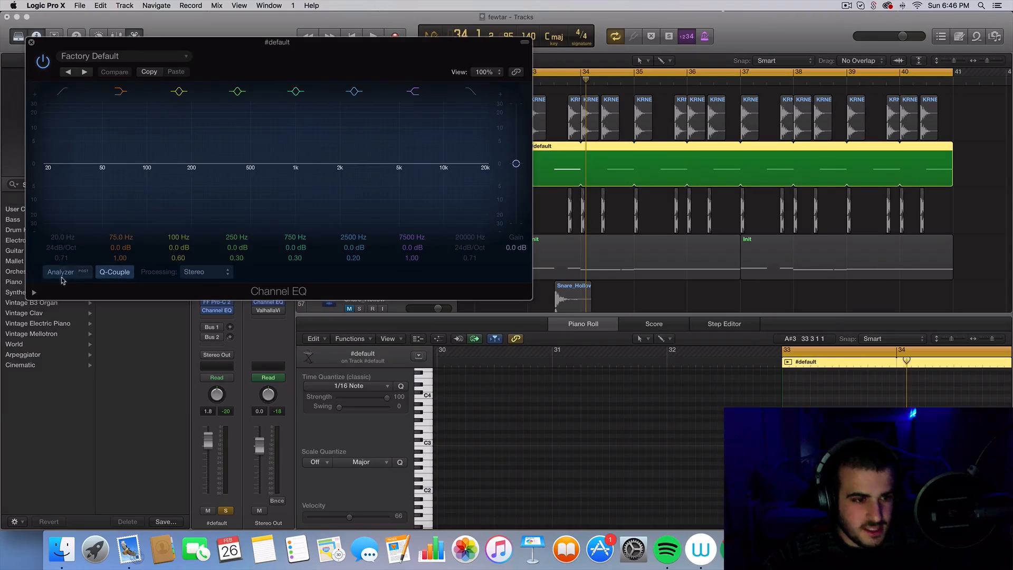
key("space")
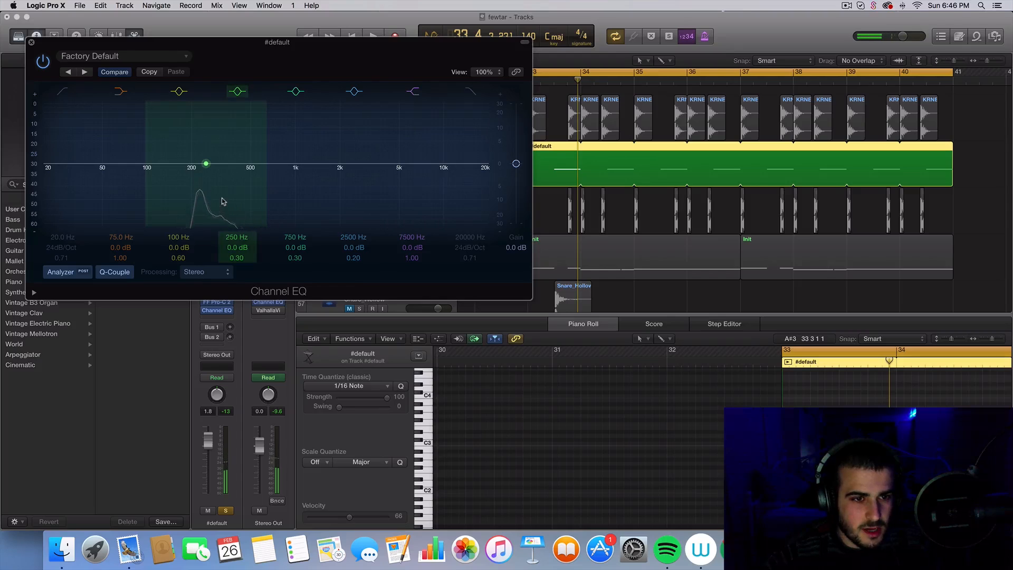
- Boost the green 250 Hz band by 3.5 dB at 470 Hz with a Q of 4.30, and close the EQ
left_click_drag(232, 182, 272, 177)
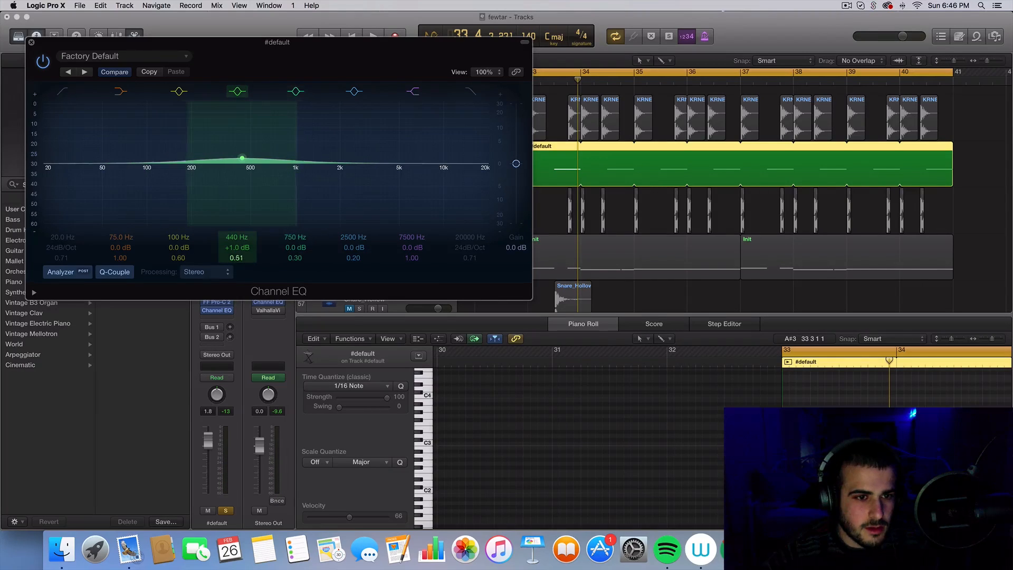
left_click_drag(248, 260, 248, 237)
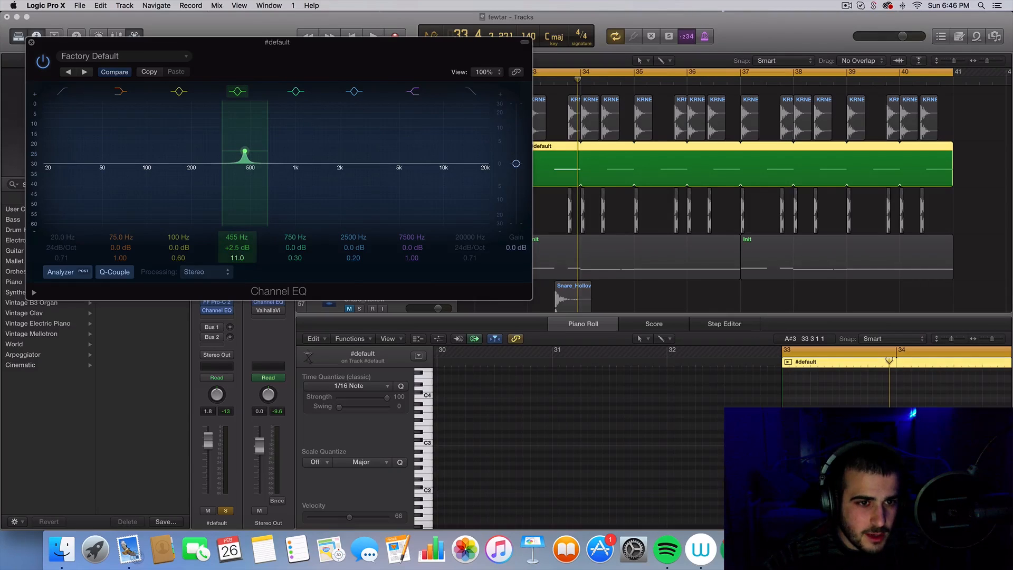
left_click_drag(236, 257, 237, 269)
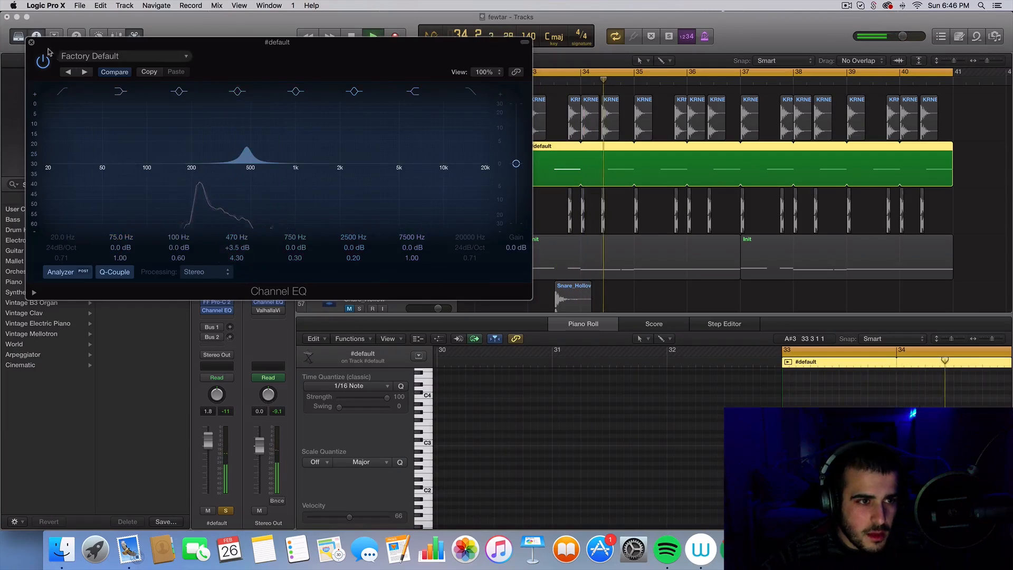
left_click(32, 43)
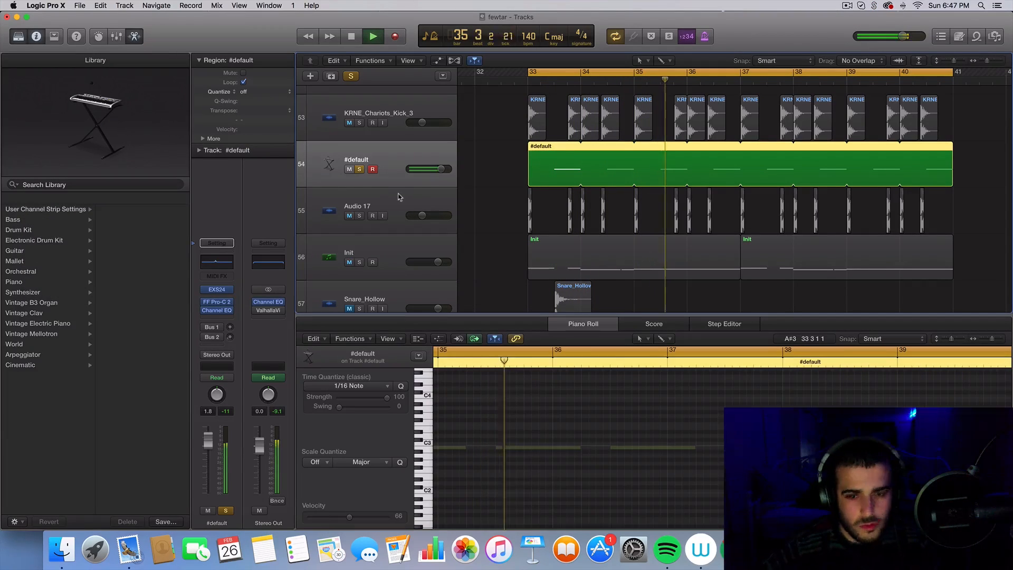
- Unsolo the #default track and listen to it within the full drum and bass loop
key("space")
left_click(359, 169)
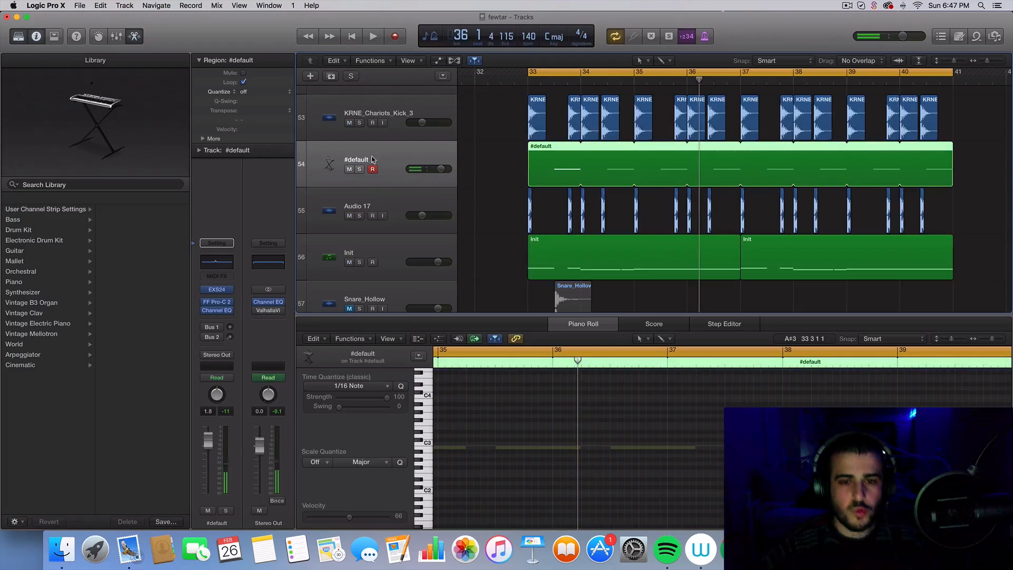
key("space")
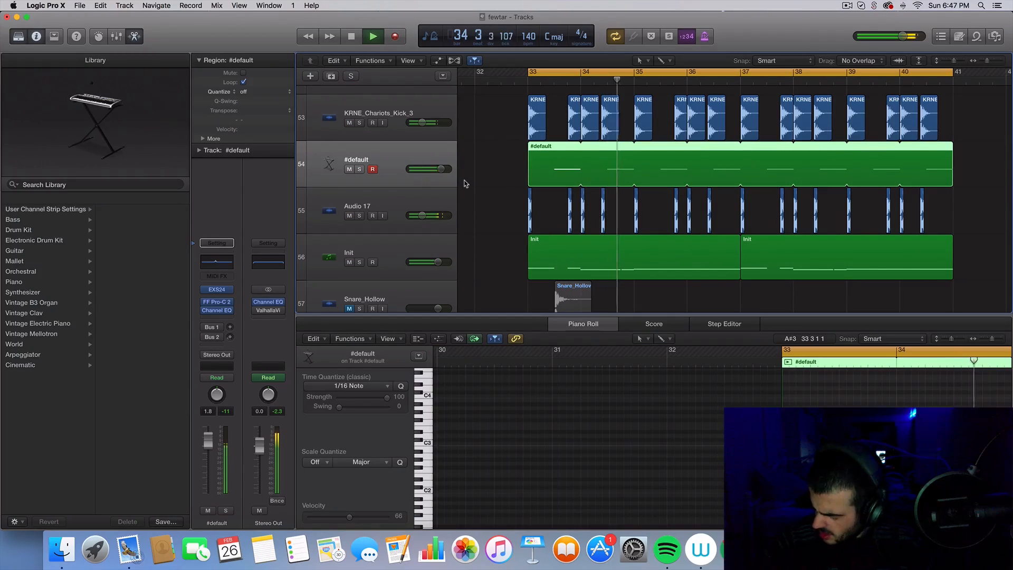
key("space")
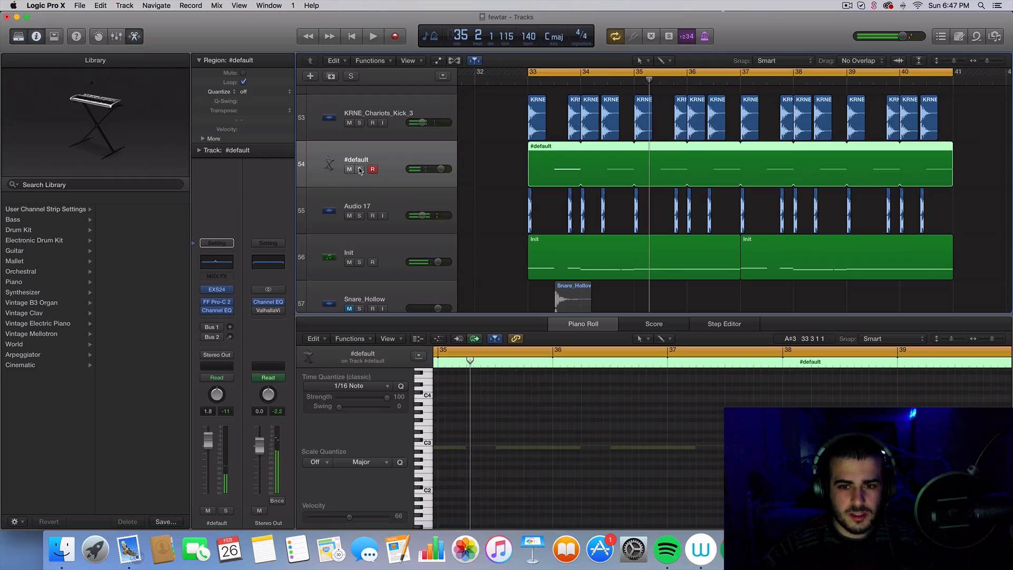
- Solo the KRNE_Chariots_Kick_3 and #default tracks and play them together
scroll(364, 163, "down", 2)
scroll(385, 142, "up", 3)
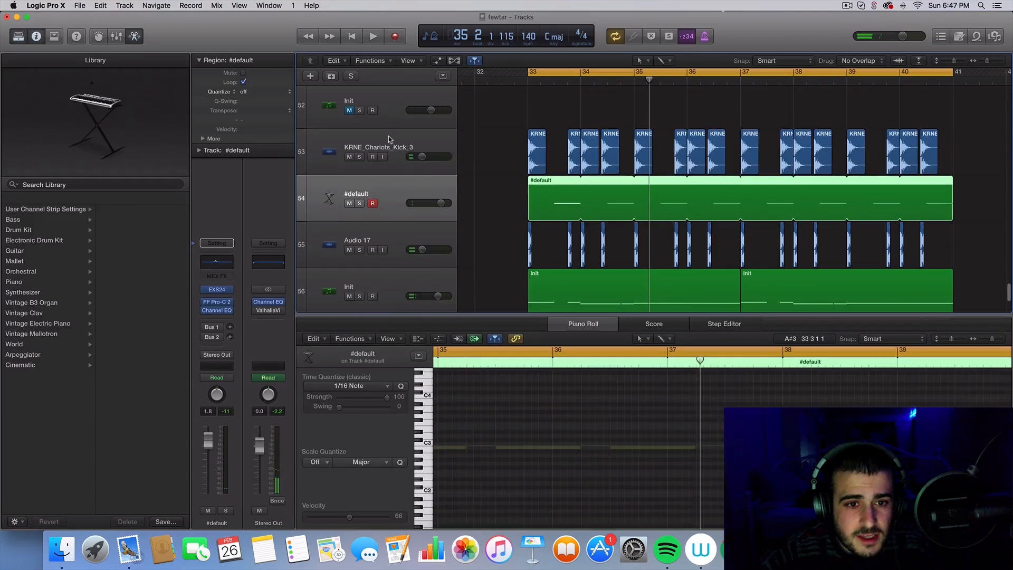
left_click(388, 138)
left_click(359, 204)
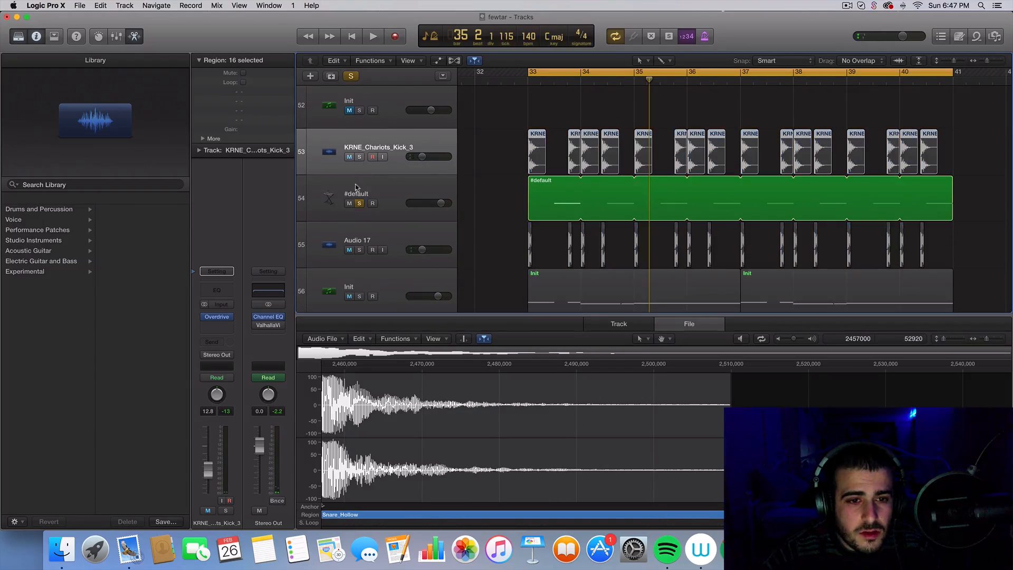
left_click(359, 157)
key("space")
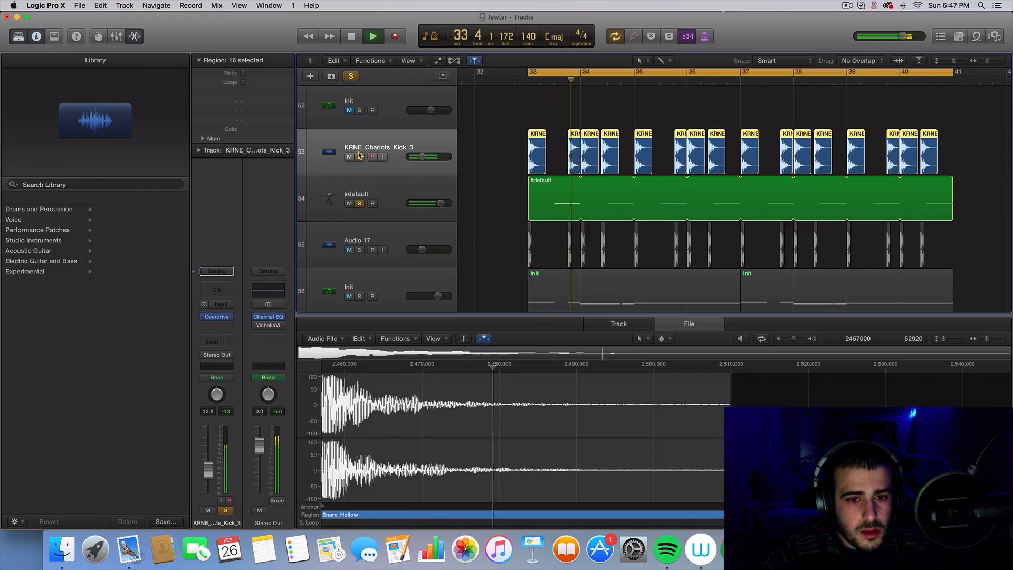
- Lower the #default track's volume to -1.5 dB while it plays together with the kick
left_click(442, 208)
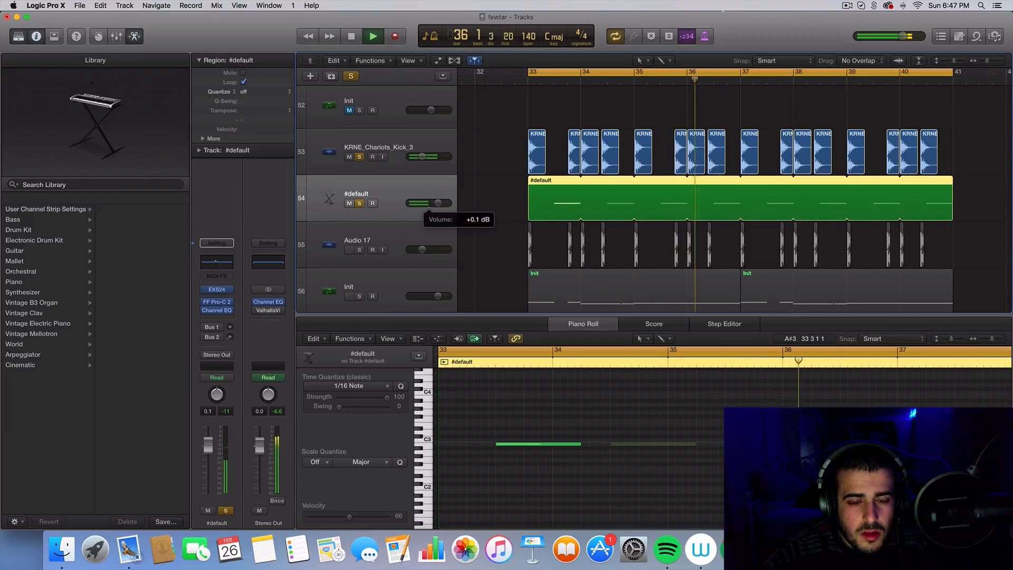
left_click_drag(442, 207, 435, 203)
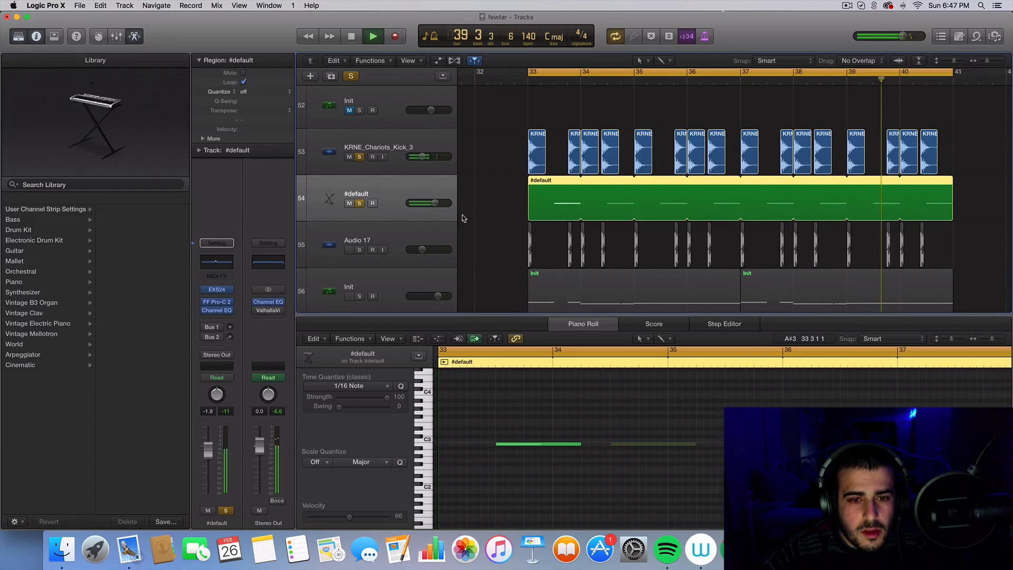
left_click(436, 203)
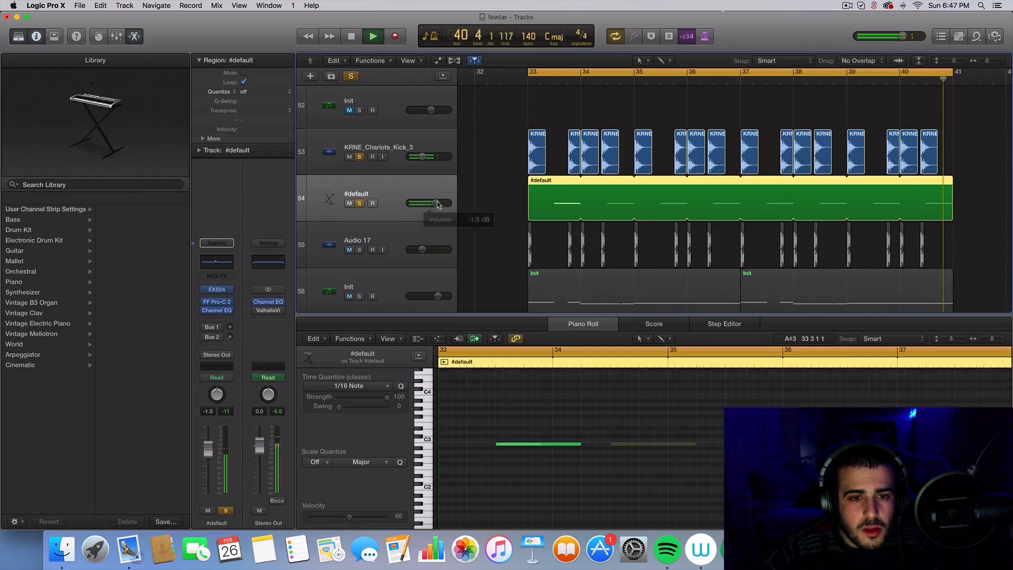
key("space")
- Unsolo the KRNE_Chariots_Kick_3 and #default tracks and listen to the full loop
left_click(359, 156)
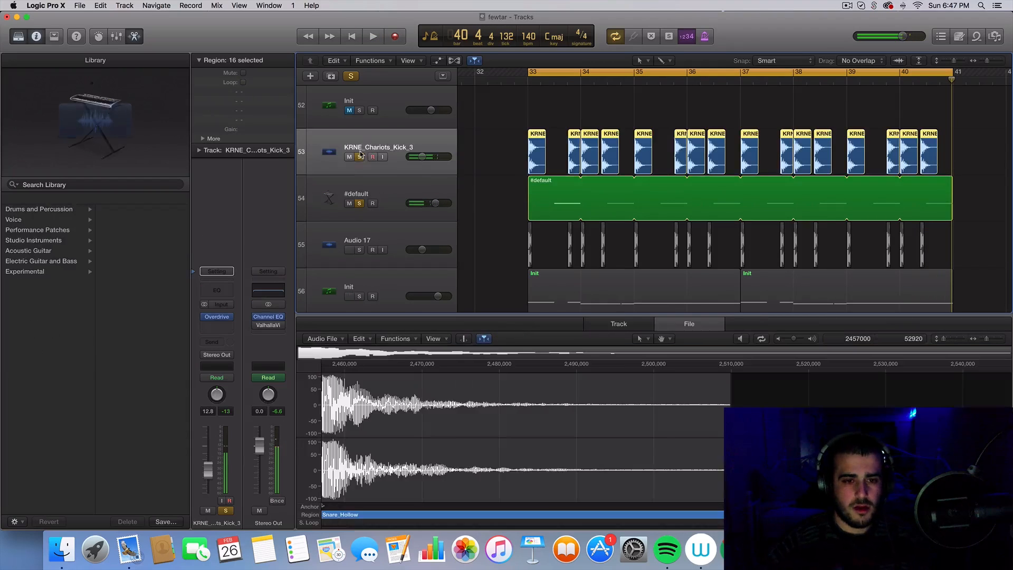
left_click(364, 204)
key("space")
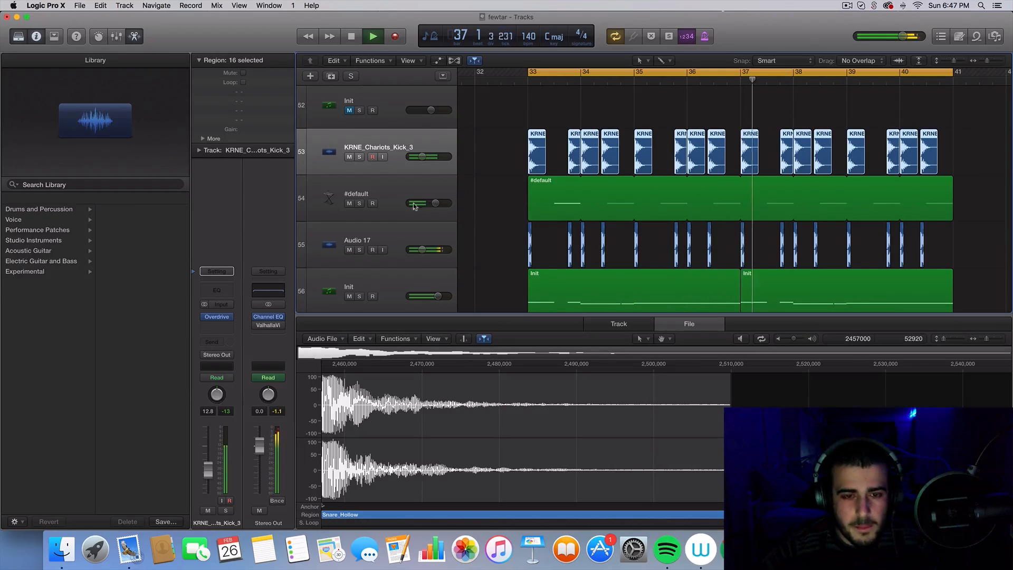
key("space")
- Find the two Inst 1 chord regions from bar 33 on the - Init - and Inst 3 tracks and delete them
scroll(527, 174, "down", 3)
scroll(620, 137, "up", 15)
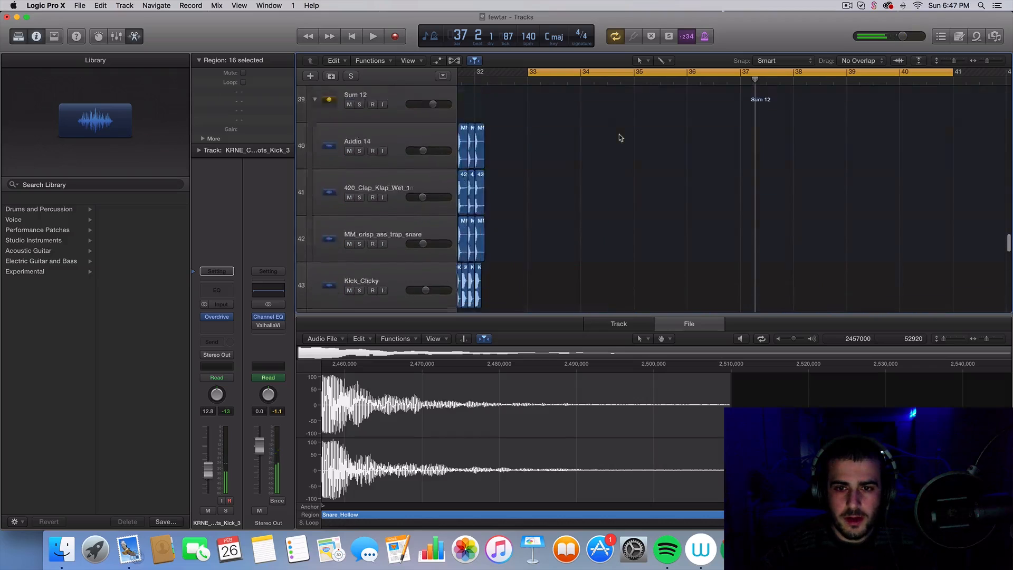
scroll(619, 138, "up", 10)
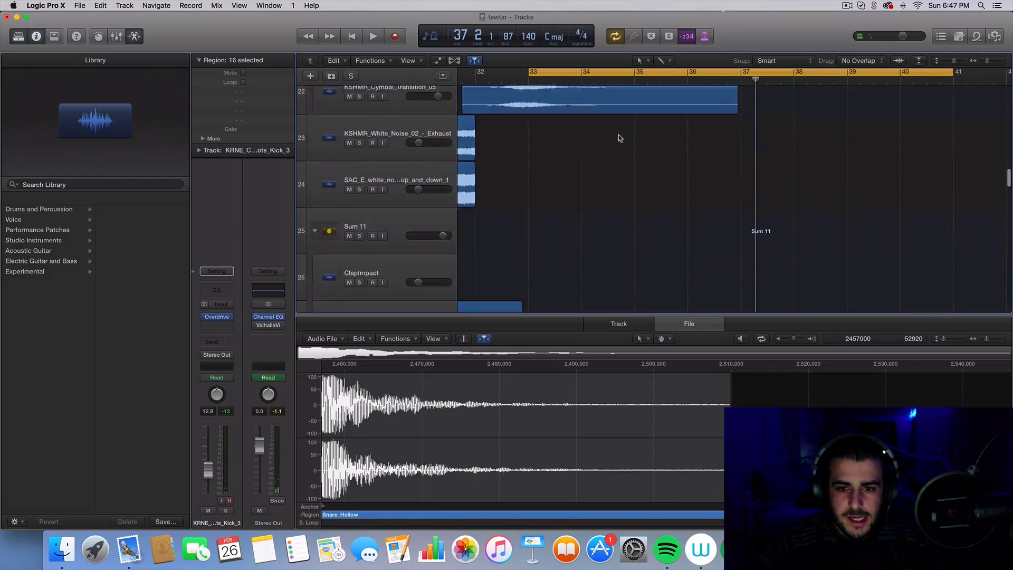
scroll(620, 138, "up", 4)
scroll(574, 226, "down", 4)
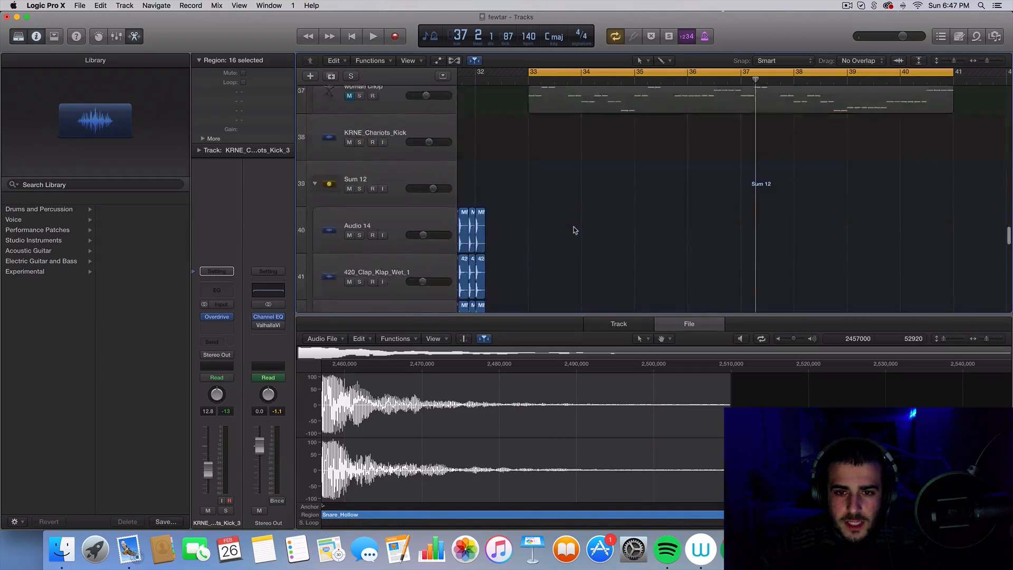
scroll(575, 230, "up", 5)
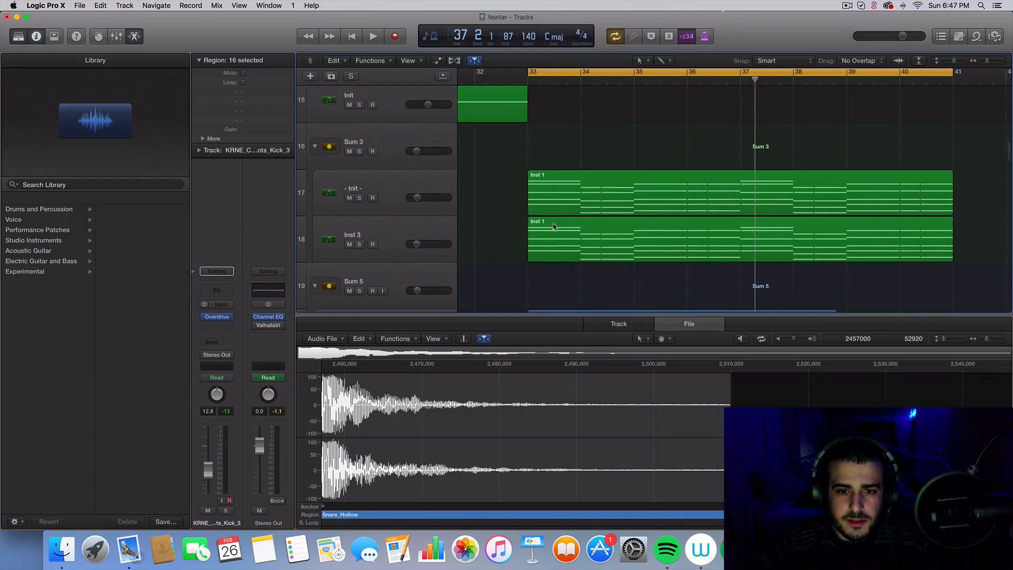
left_click(615, 243)
key("Delete")
- Solo the Init bass track below Audio 17, play it briefly, and duplicate the track with its settings
scroll(622, 212, "down", 20)
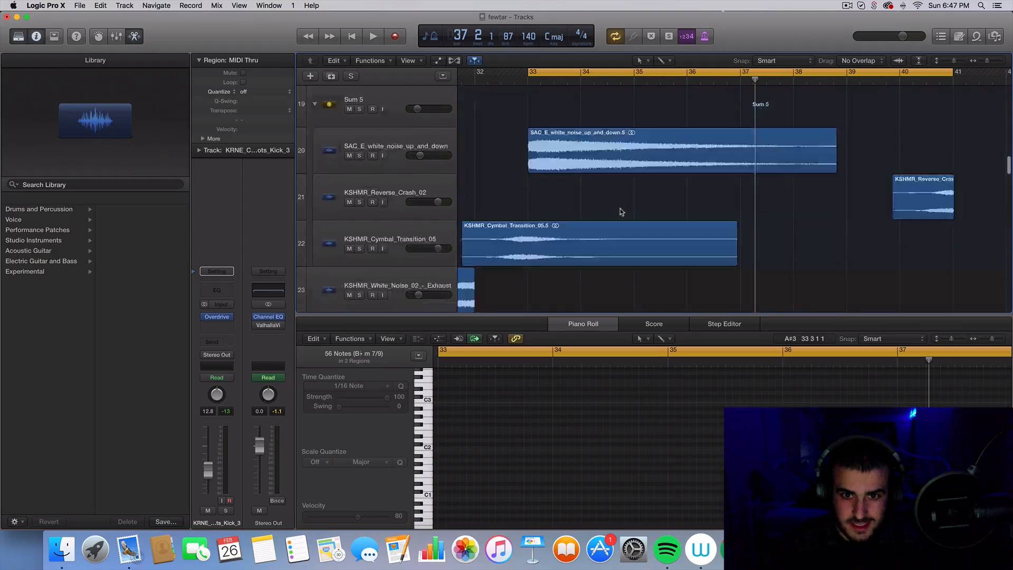
scroll(622, 212, "up", 3)
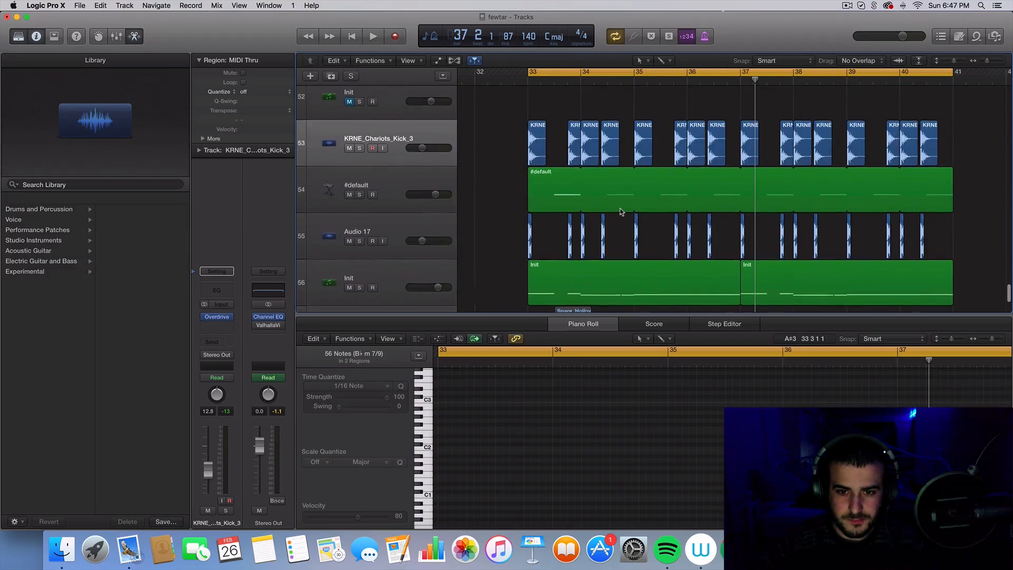
left_click(397, 278)
left_click(359, 288)
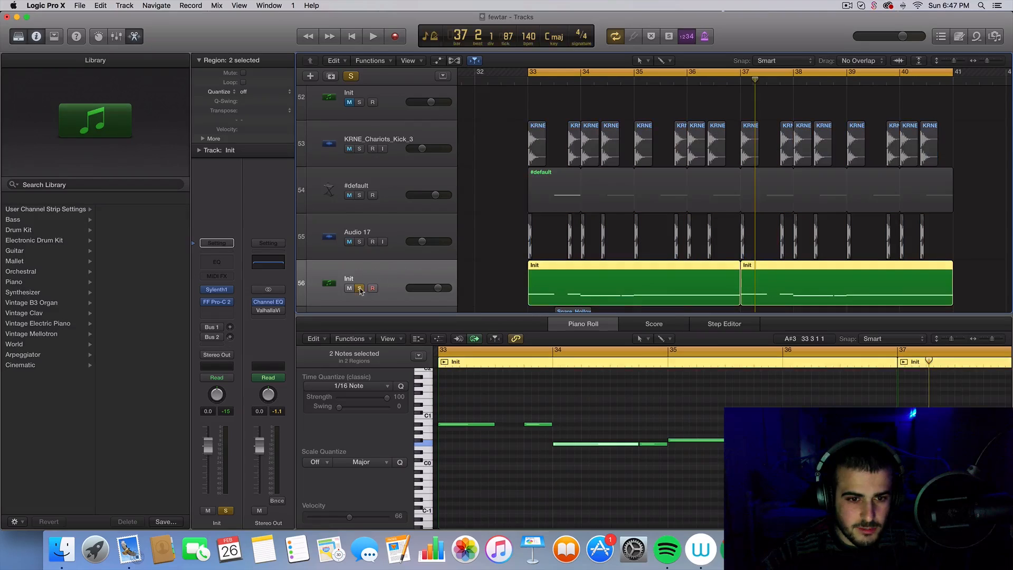
key("space")
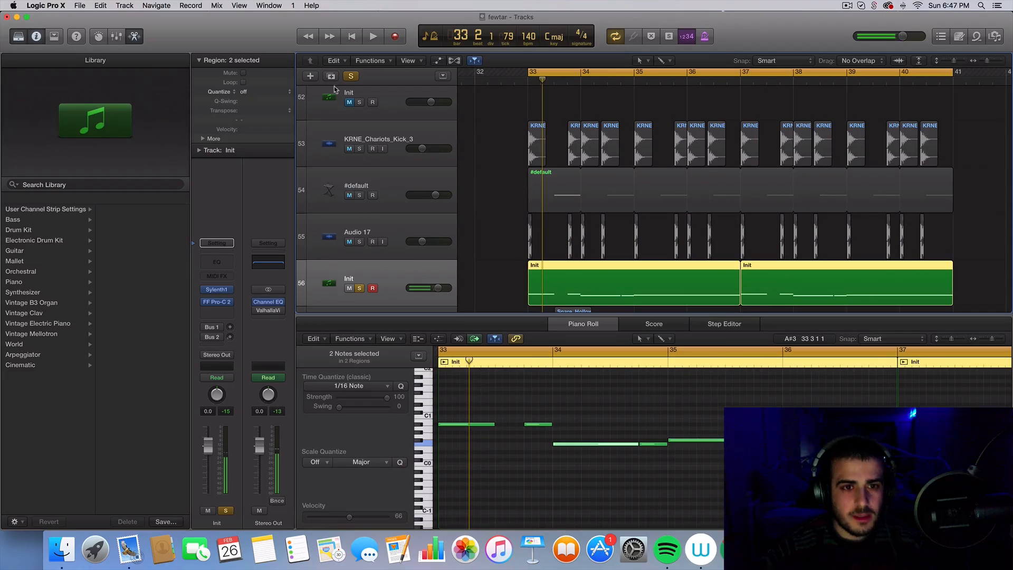
key("super+d")
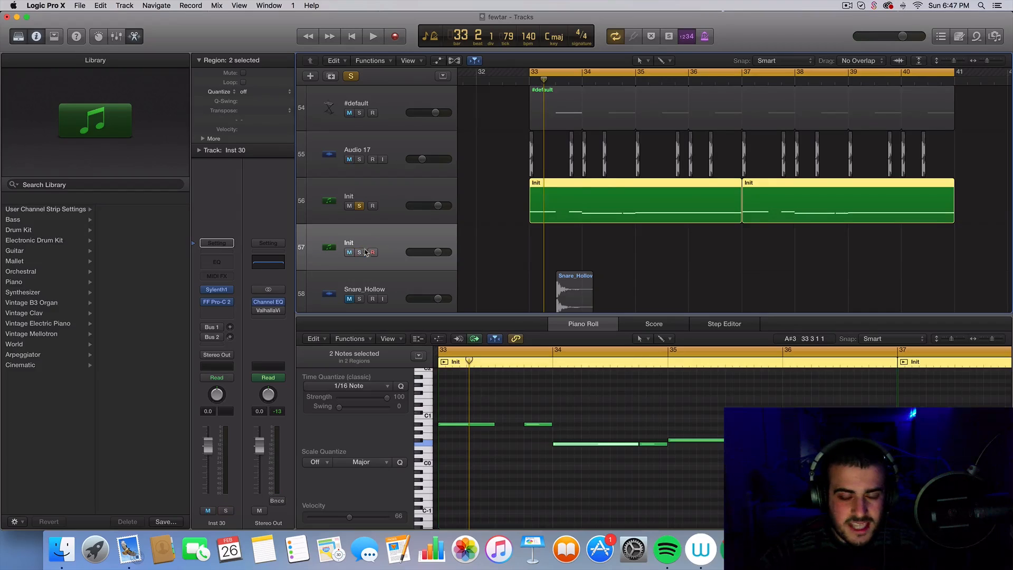
- Unsolo the original Init bass track and play the start of the full loop
scroll(613, 184, "up", 1)
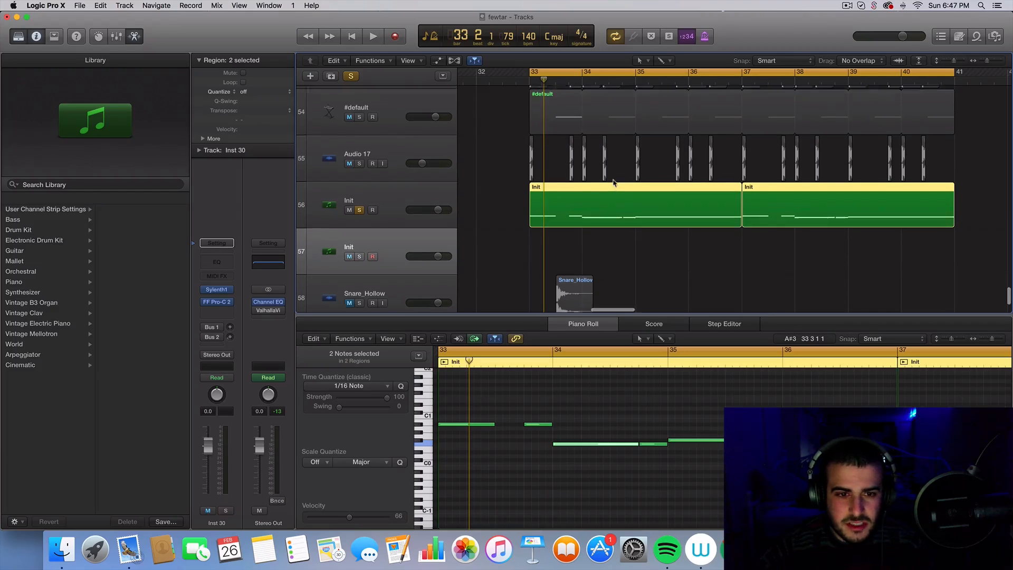
left_click(359, 212)
key("space")
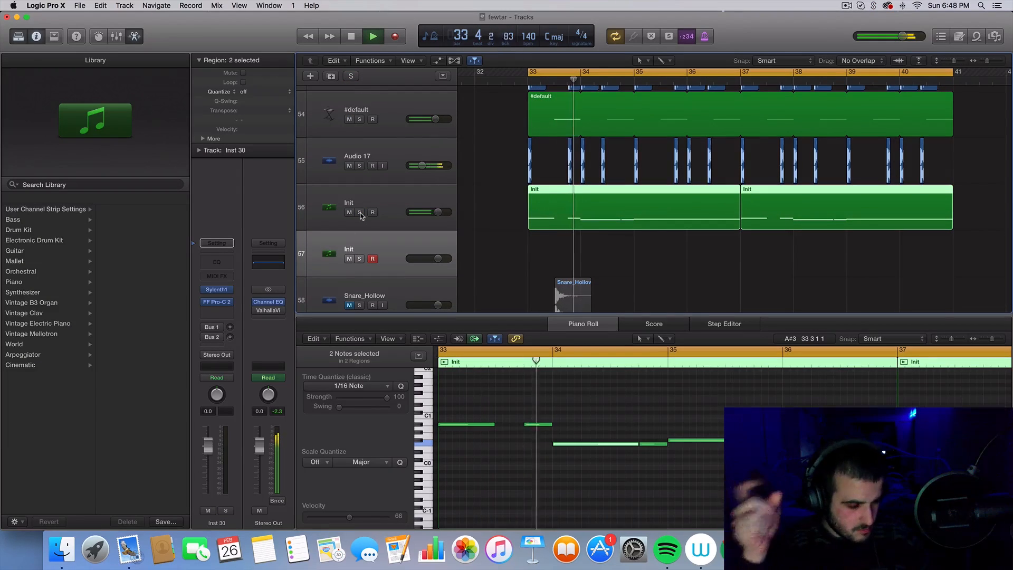
key("space")
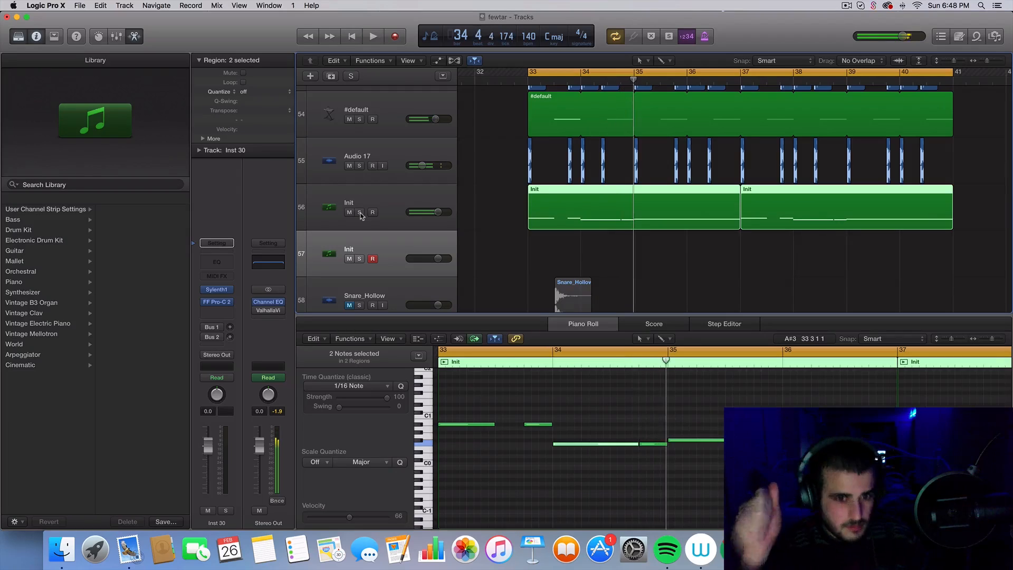
- Copy both Init bass regions onto the duplicated Init track, starting at bar 33
left_click(372, 242)
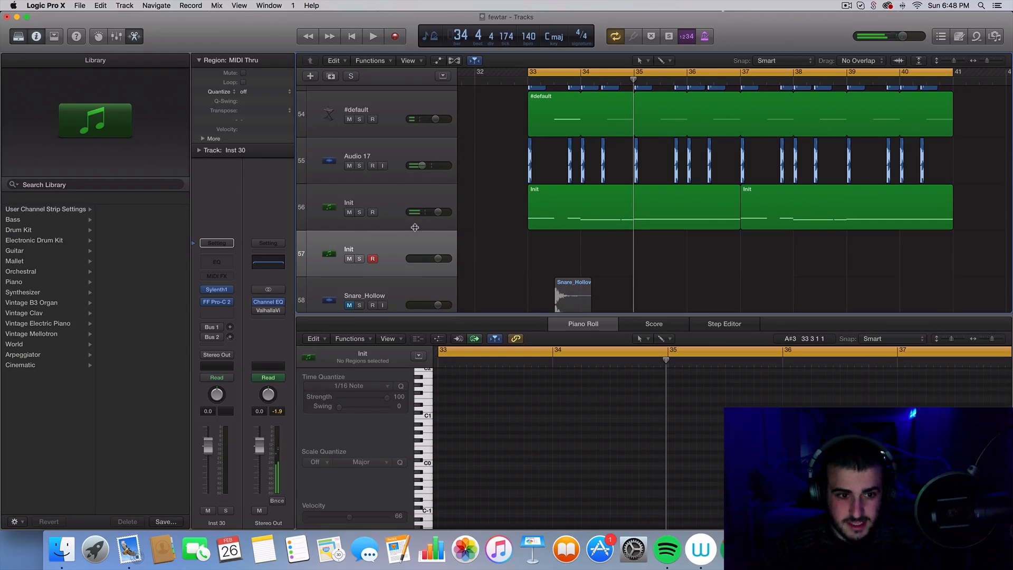
scroll(516, 231, "down", 8)
scroll(516, 230, "up", 8)
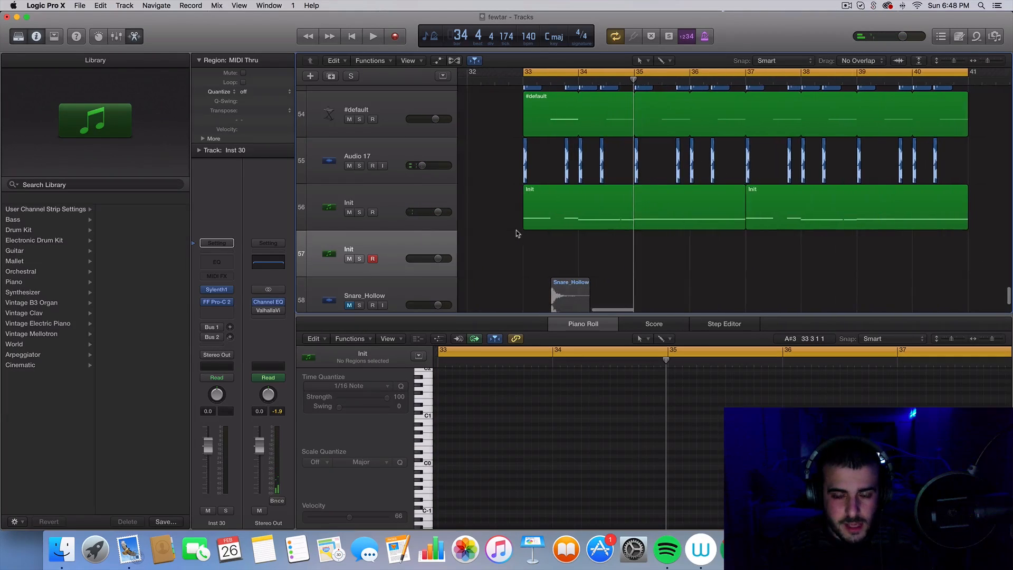
left_click_drag(509, 212, 849, 215)
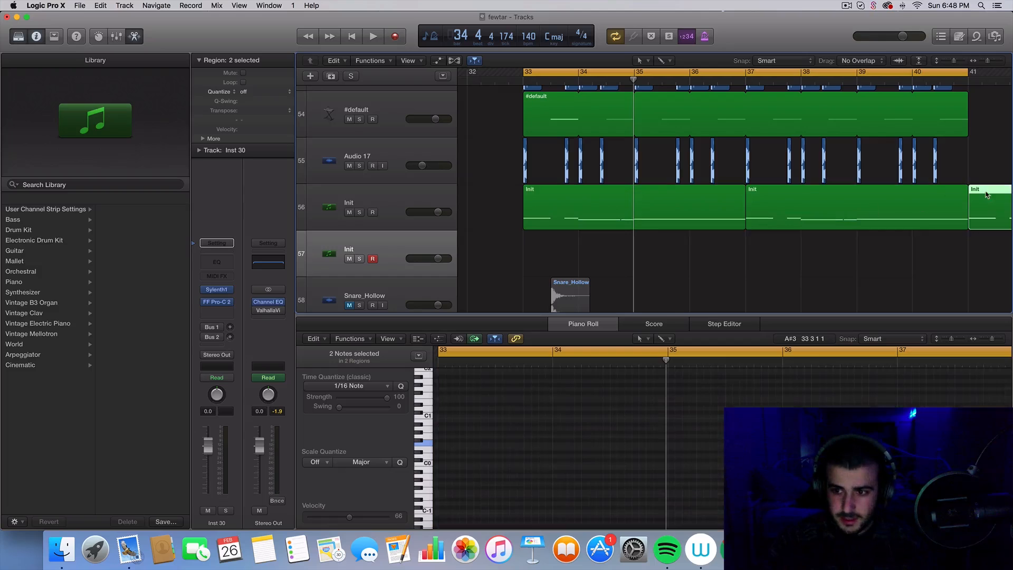
left_click_drag(986, 195, 540, 249)
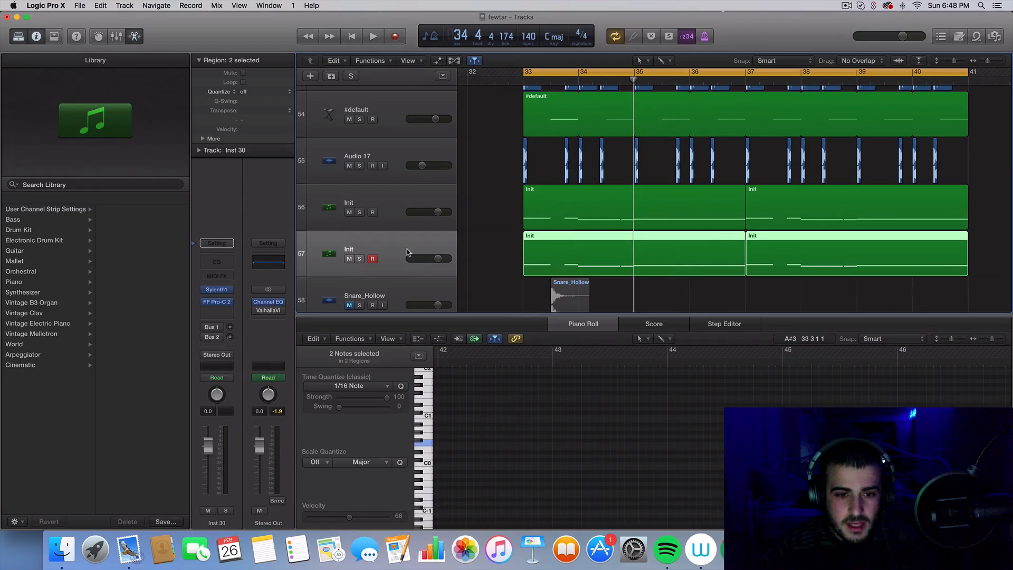
- Solo and play the duplicated Init track, and insert a Channel EQ after its FF Pro-C 2 compressor
left_click(359, 259)
key("space")
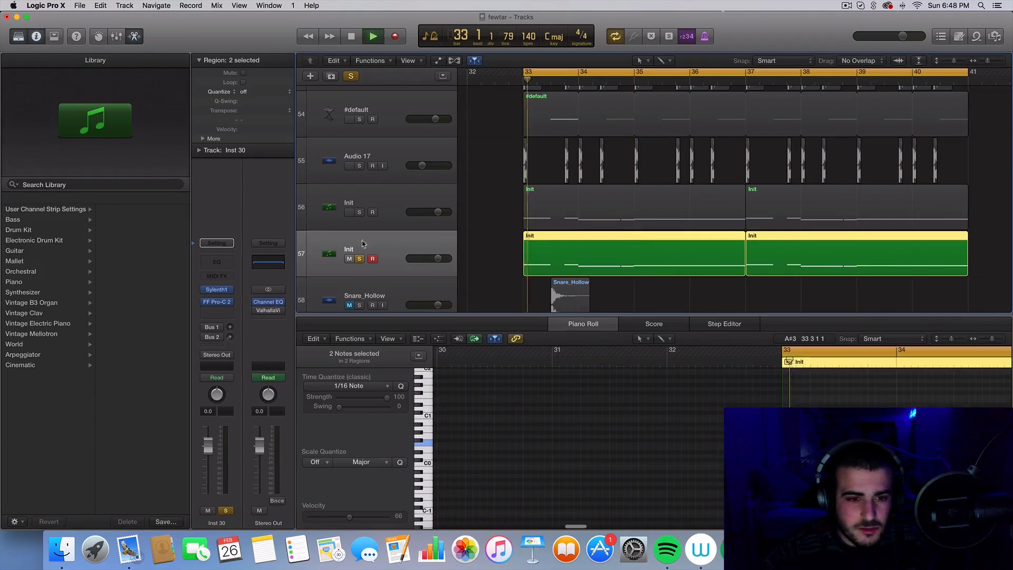
left_click(216, 311)
mouse_move(222, 352)
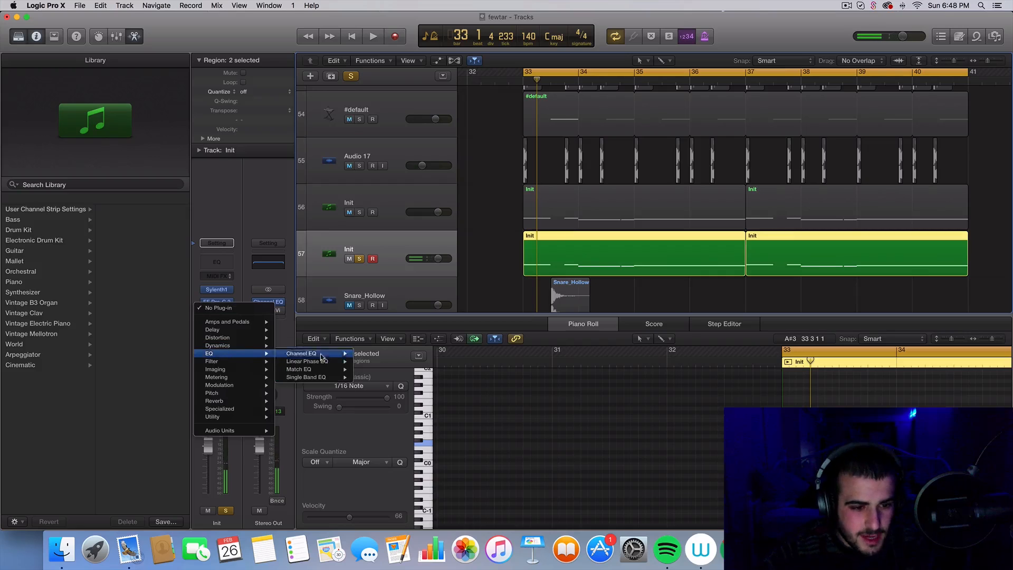
left_click(369, 353)
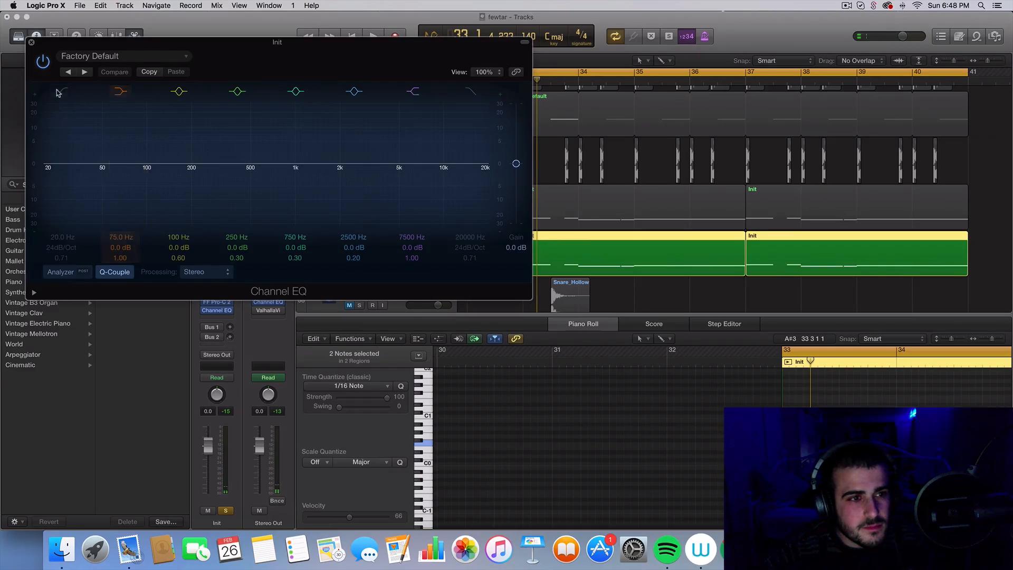
- Set the EQ's low-cut band to about 148 Hz with a 48 dB/Oct slope, and close the EQ
left_click_drag(59, 167, 178, 222)
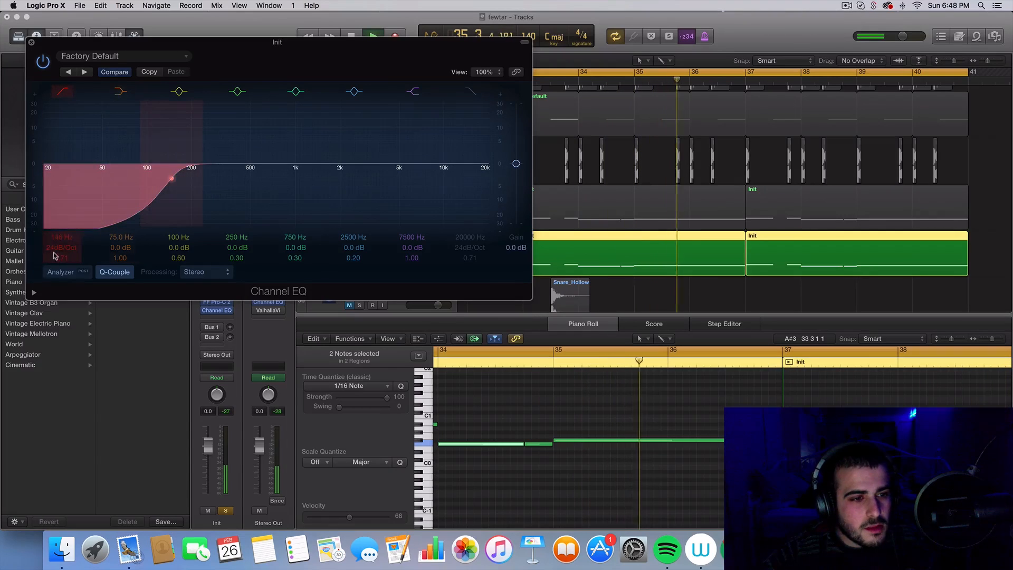
left_click_drag(61, 248, 61, 234)
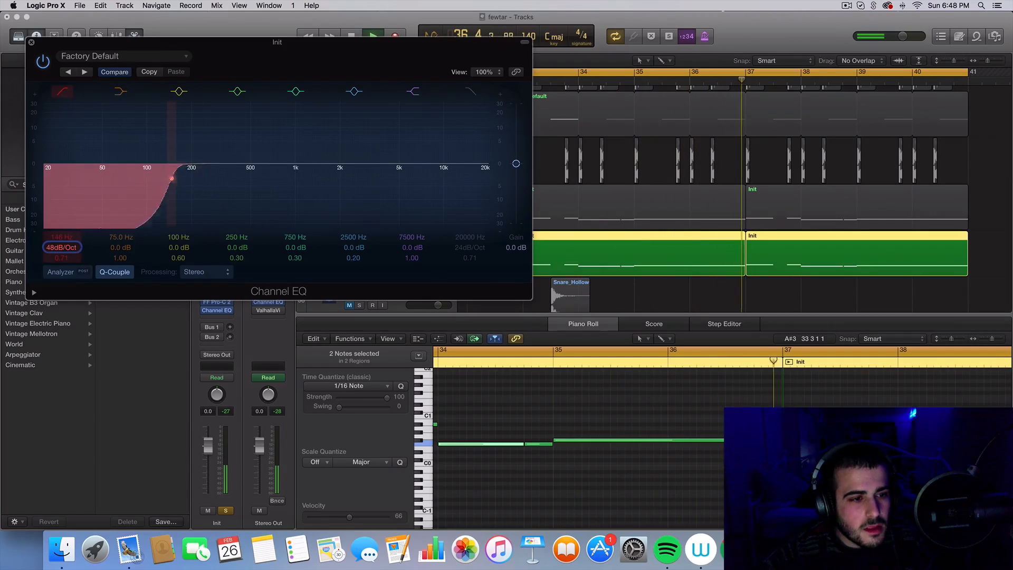
left_click(31, 42)
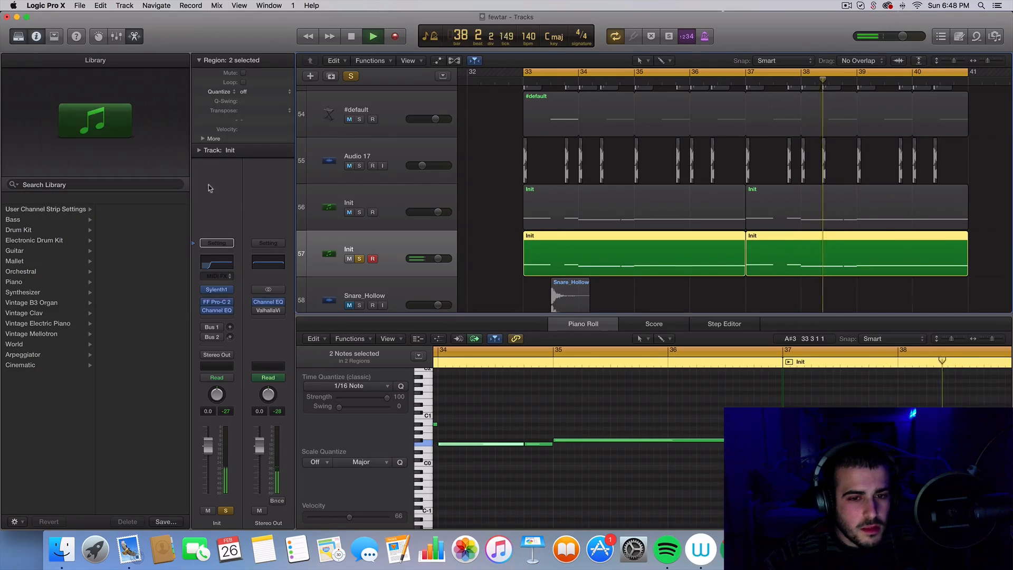
- In the duplicated track's Sylenth1, set oscillator A1's waveform to Saw and the filter control cutoff to 7.039 during playback
left_click(217, 290)
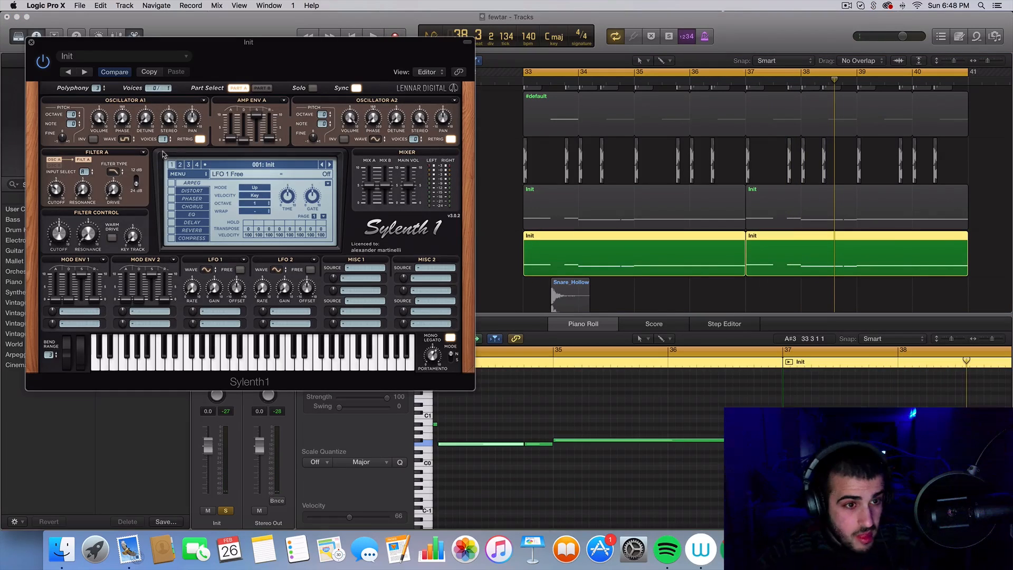
left_click(127, 140)
left_click(132, 162)
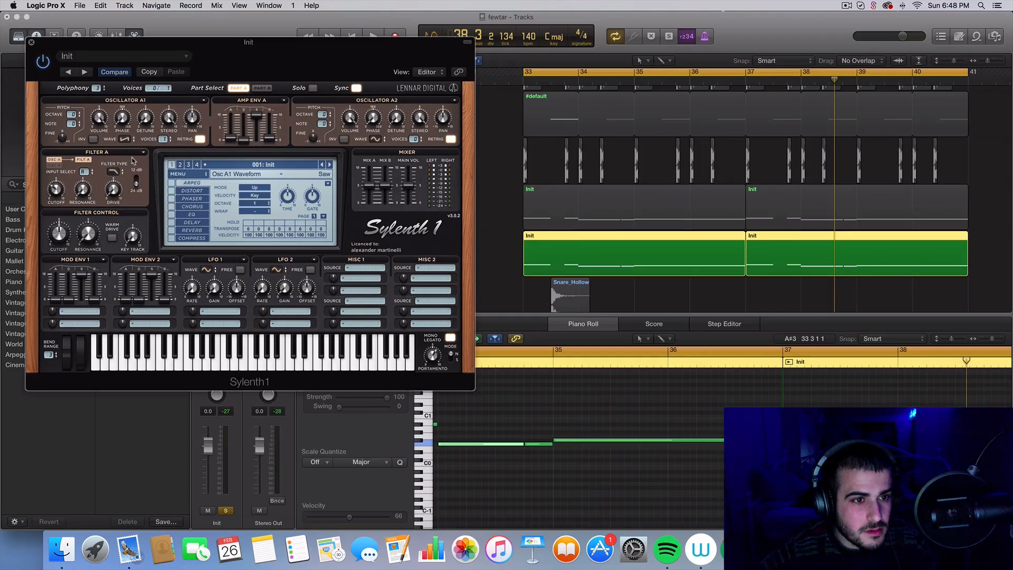
key("space")
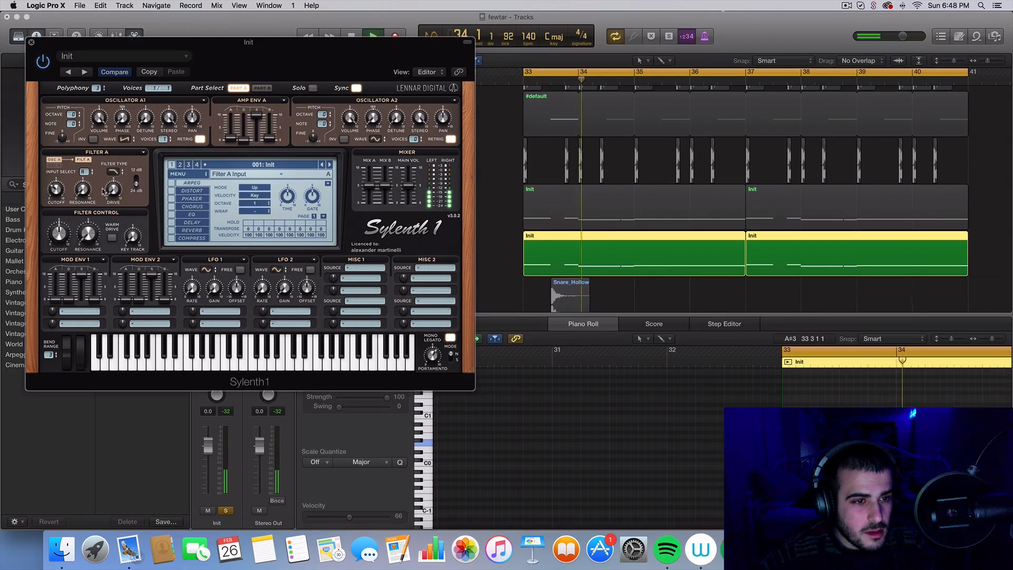
left_click_drag(56, 232, 54, 206)
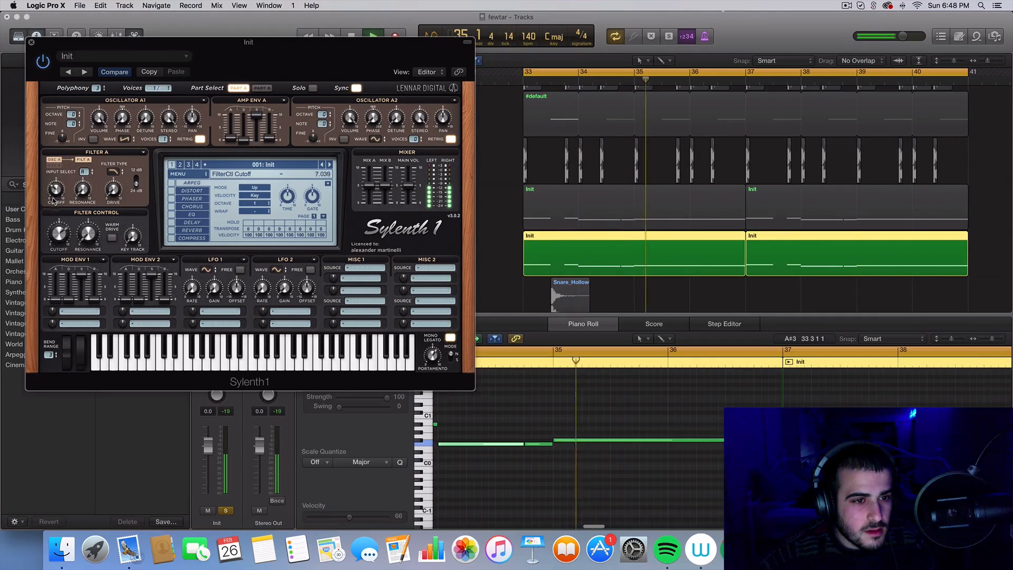
- Lower the duplicated Init track's volume to -7.0 dB, replay it, and check oscillator A2's waveform options
left_click_drag(207, 445, 208, 459)
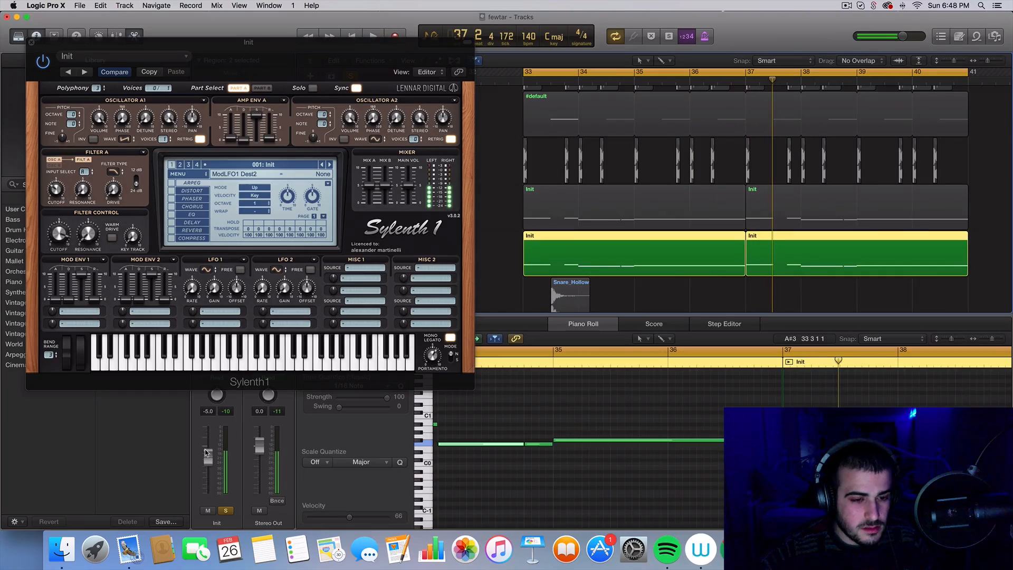
key("space")
key("space")
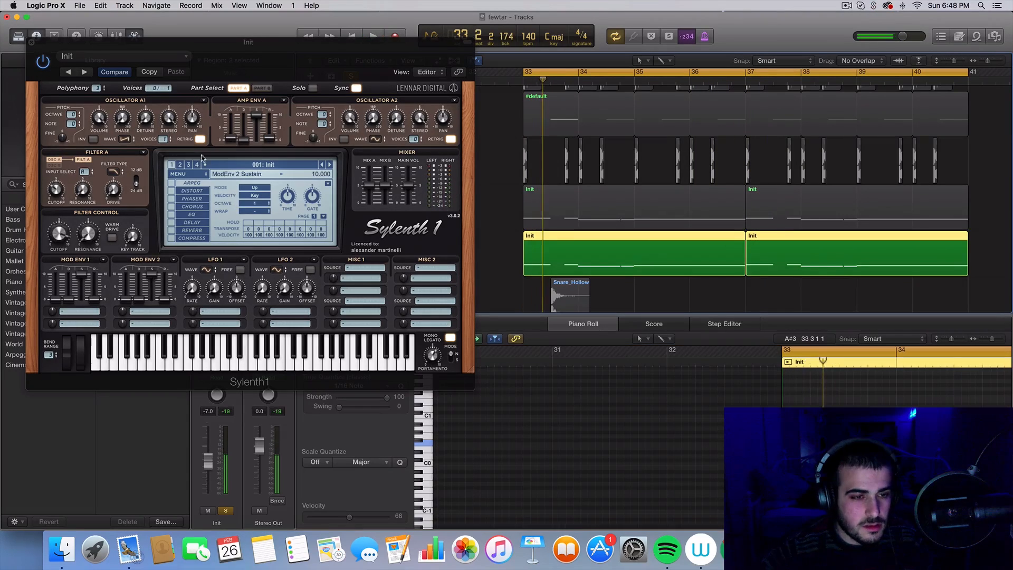
left_click(377, 139)
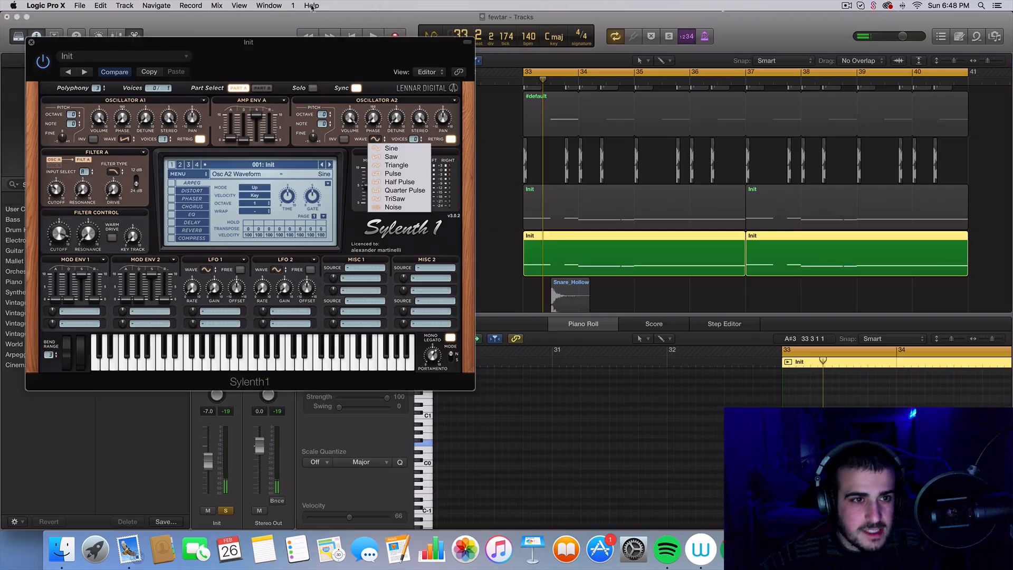
left_click(31, 43)
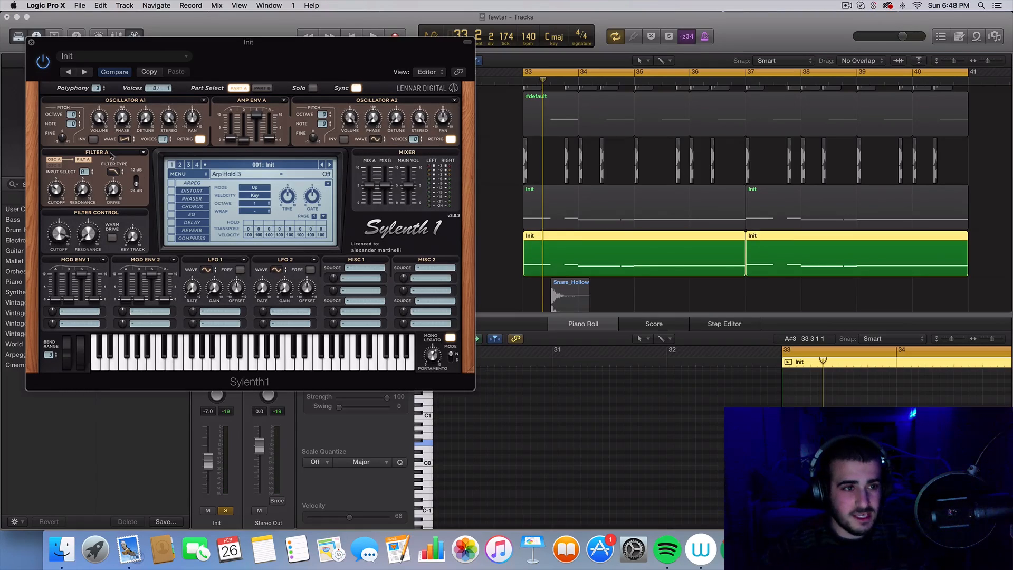
- Close Sylenth1, unsolo the duplicated Init track, and lower its volume to -9.4 dB while playing the loop
left_click(32, 44)
left_click(359, 258)
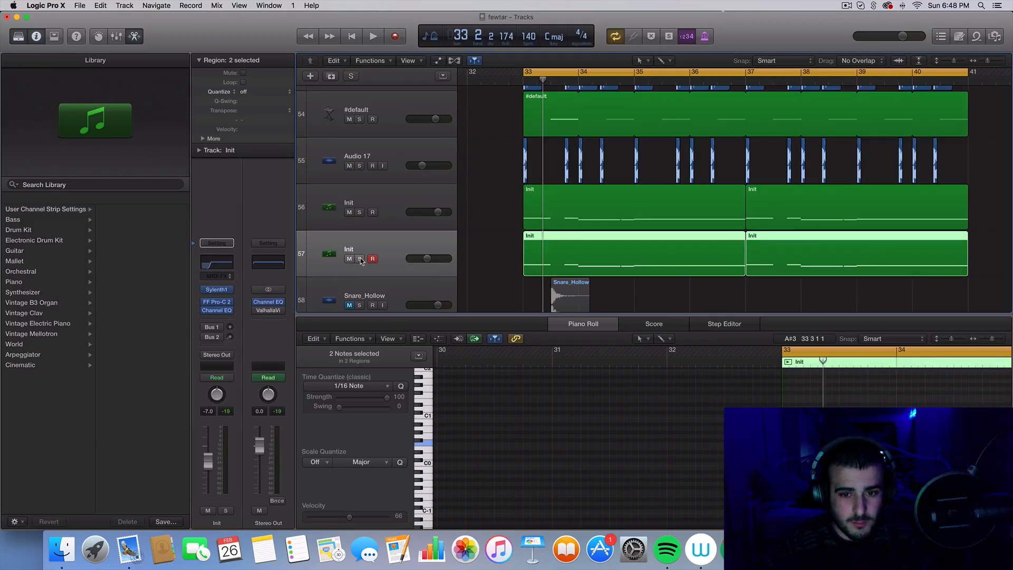
key("space")
left_click_drag(427, 259, 427, 258)
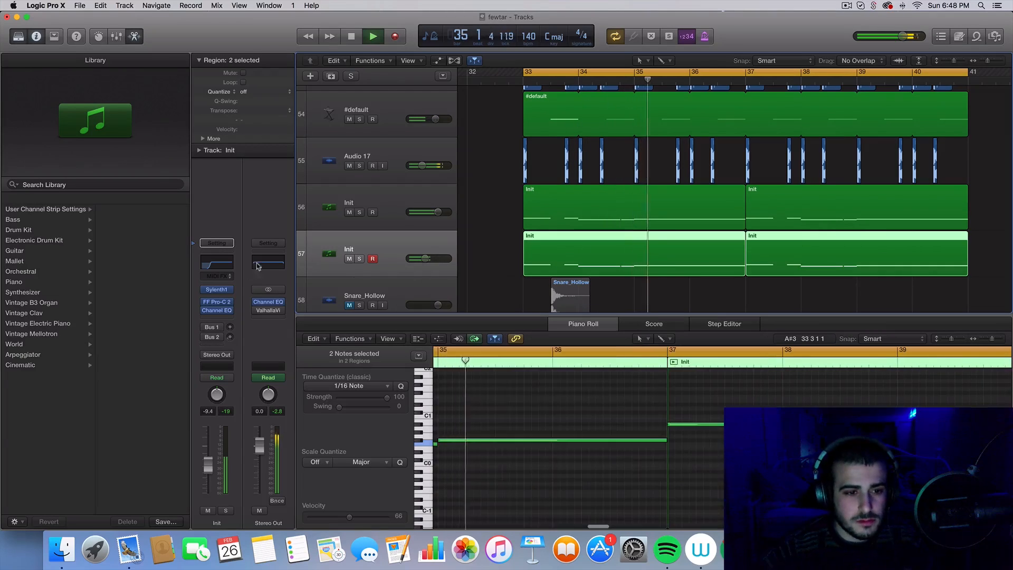
key("space")
- In the duplicated Init track's Sylenth1, set oscillator A1's waveform to Pulse, audition it with the loop, and close the synth
left_click(217, 289)
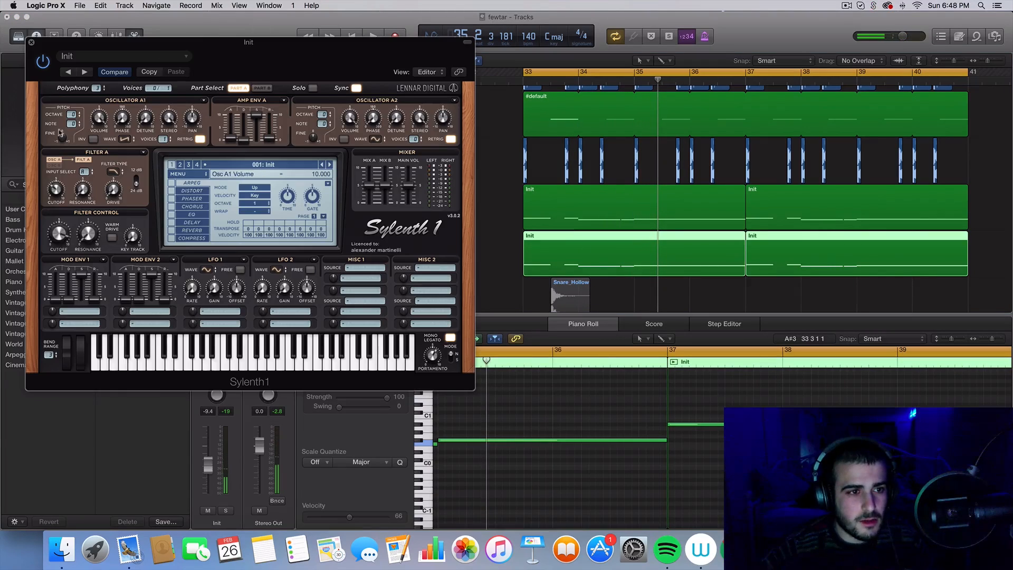
key("space")
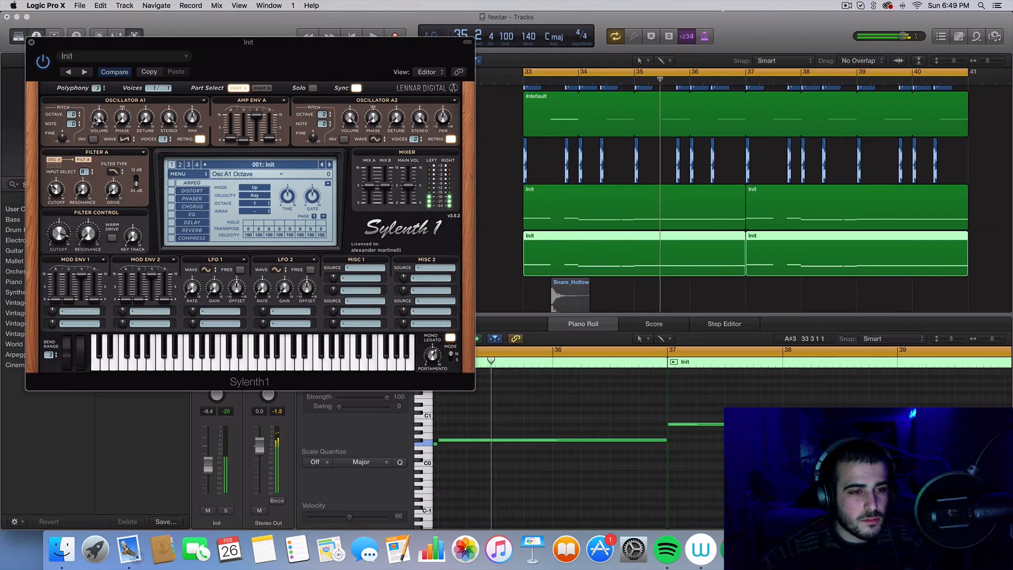
left_click(125, 139)
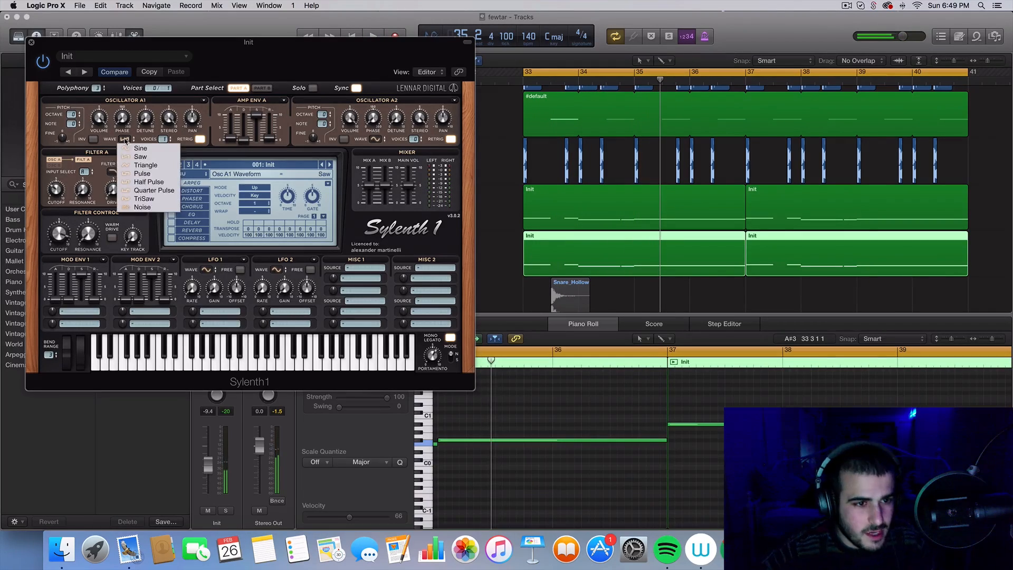
left_click(143, 174)
key("space")
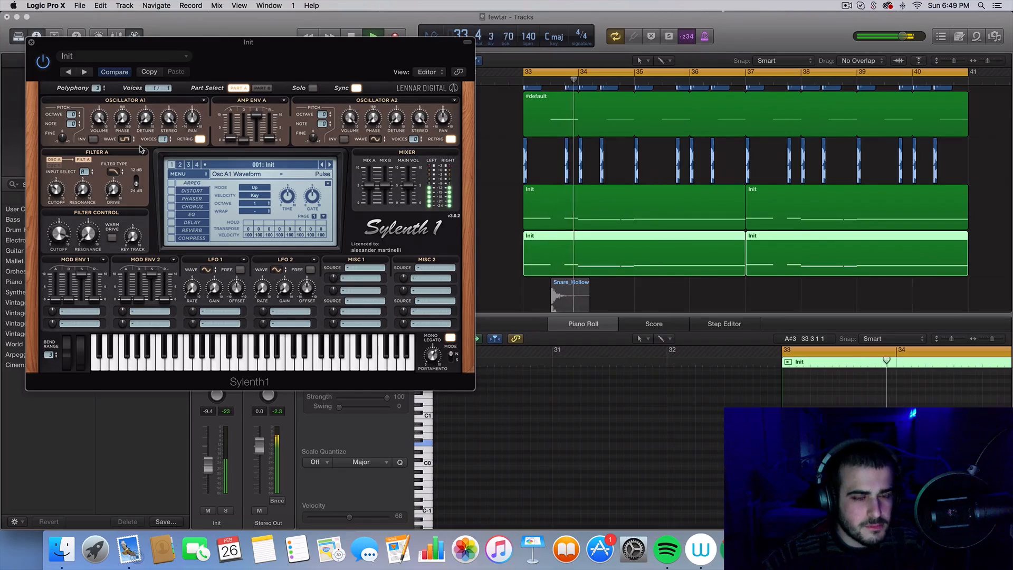
left_click(32, 43)
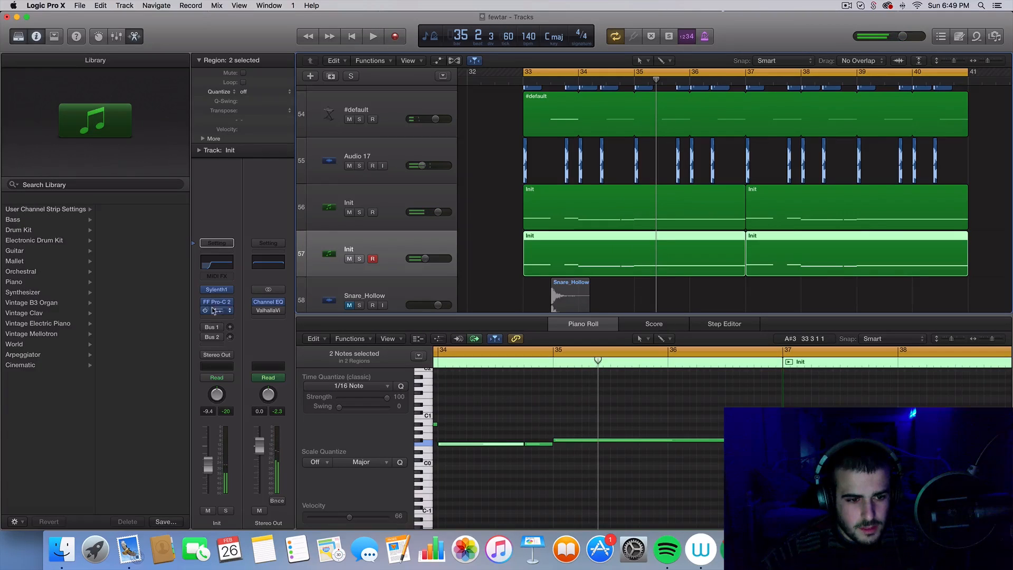
- Deselect the regions and play the loop to check the kick, percussion and layered bass together
left_click(483, 240)
key("space")
scroll(530, 232, "up", 3)
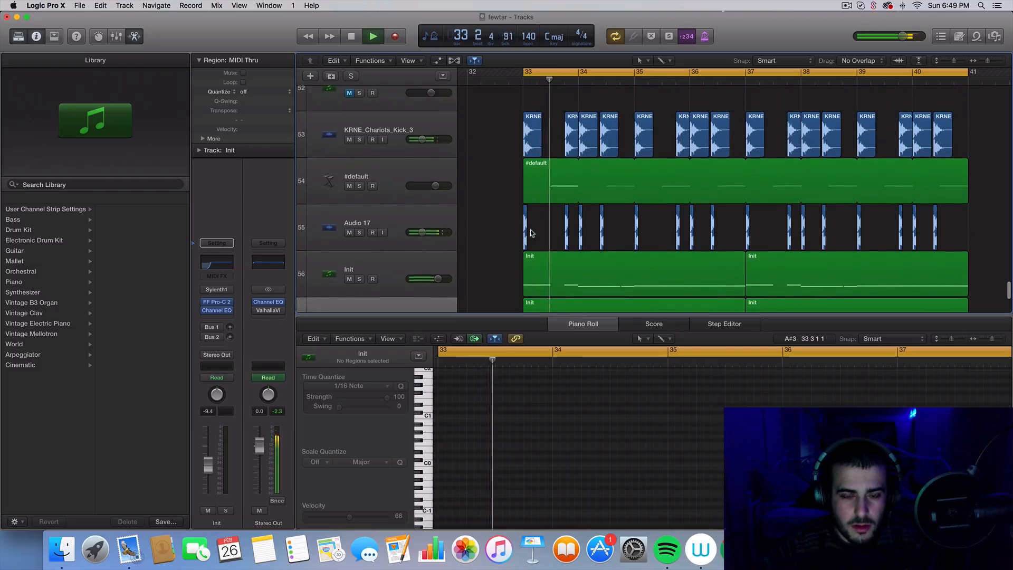
scroll(530, 230, "down", 2)
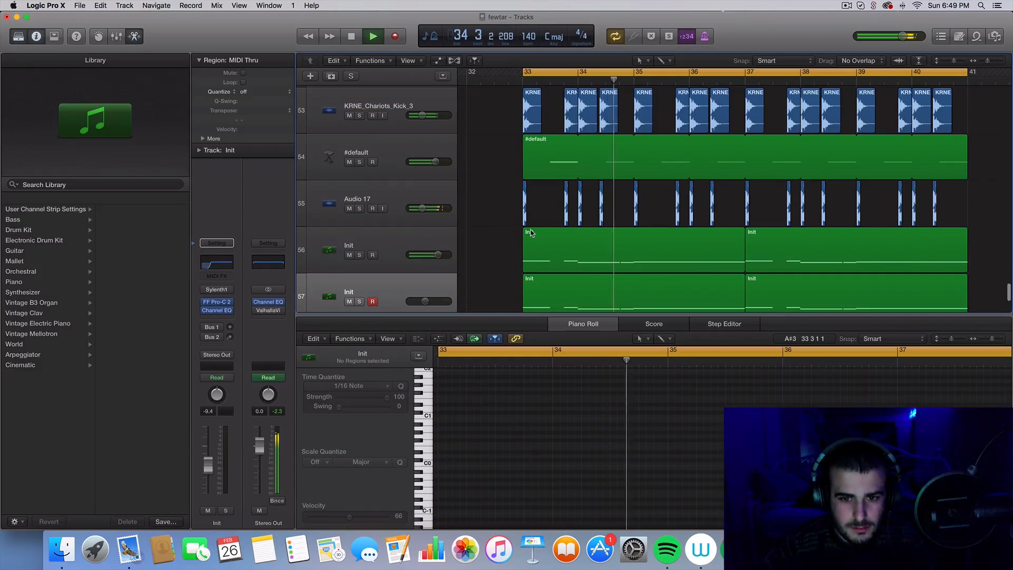
key("space")
- Add a new track with Audio 17's settings duplicated, and search the Splice sound downloads for "clap"
left_click(404, 199)
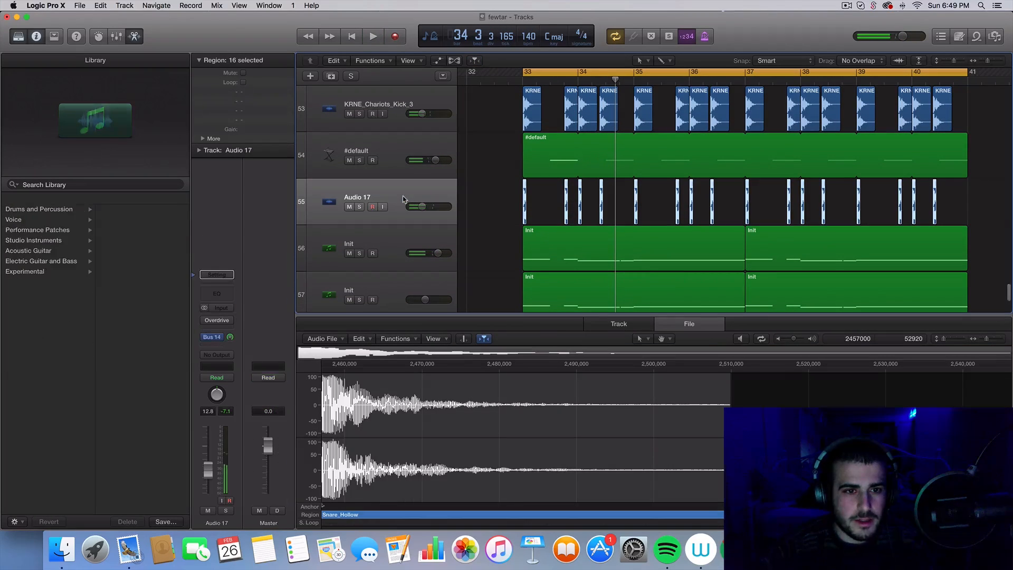
left_click(331, 77)
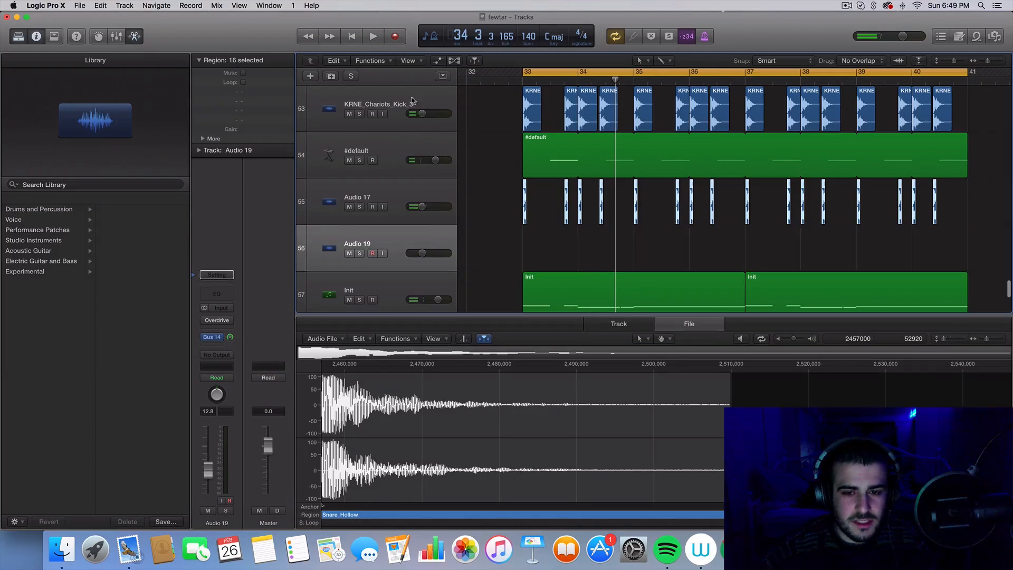
left_click(873, 6)
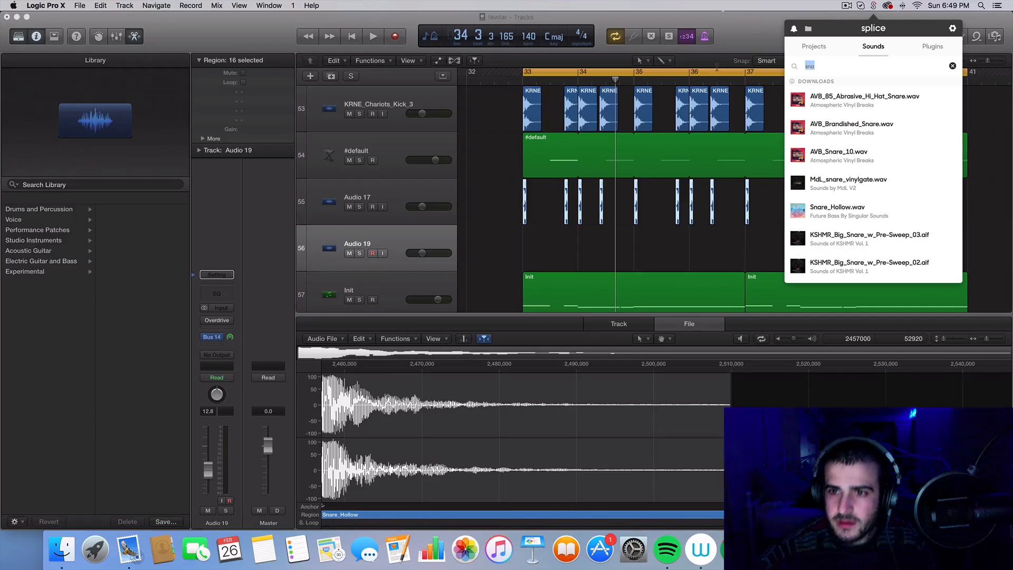
key("BackSpace")
scroll(930, 178, "up", 2)
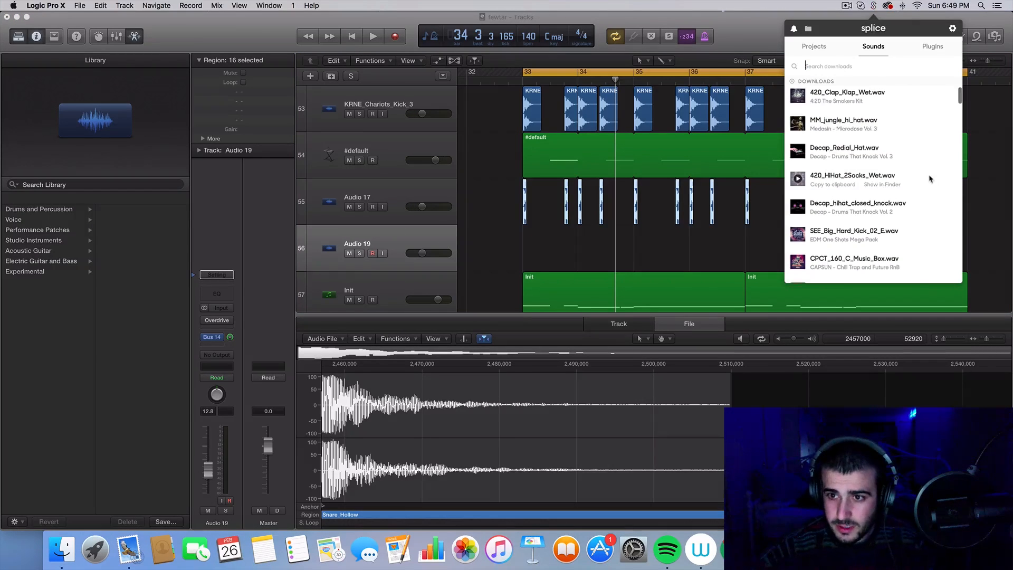
scroll(929, 178, "down", 3)
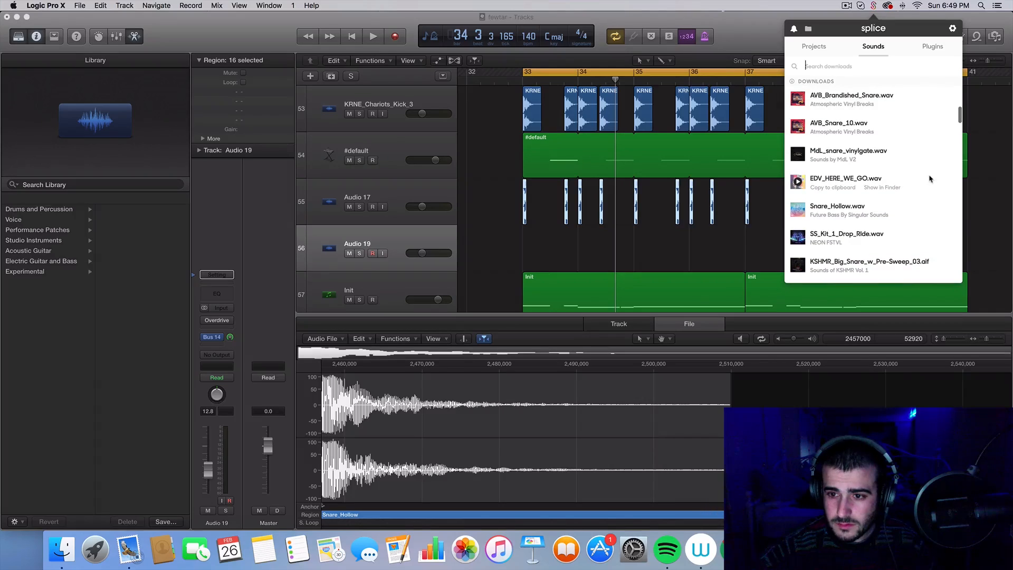
type("clap")
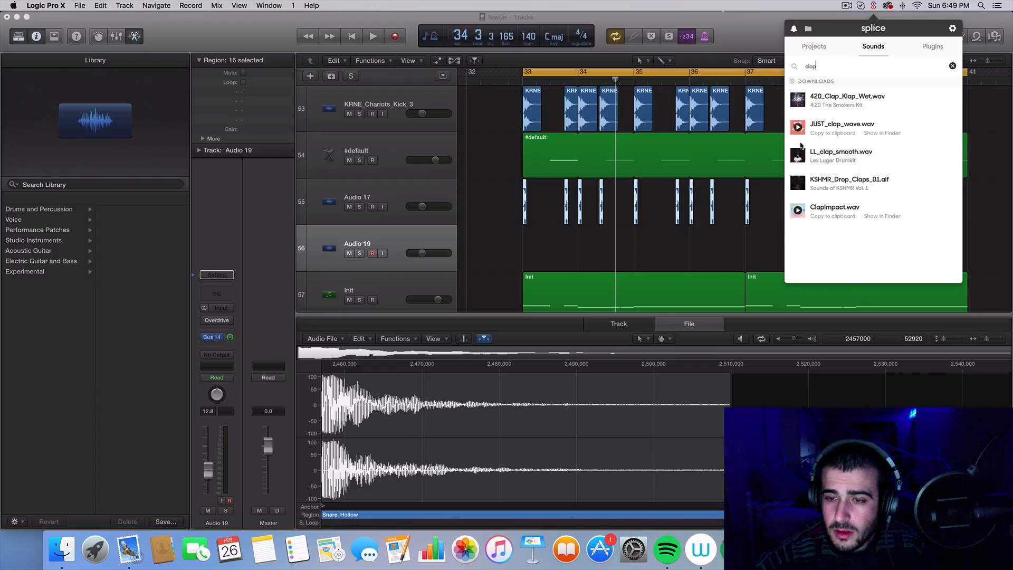
- Preview LL_clap_smooth.wav, place it at bar 34 on the new track, and trim its tail to a 0 0 3 0 length
left_click(799, 156)
left_click_drag(701, 203, 562, 253)
key("super+Right")
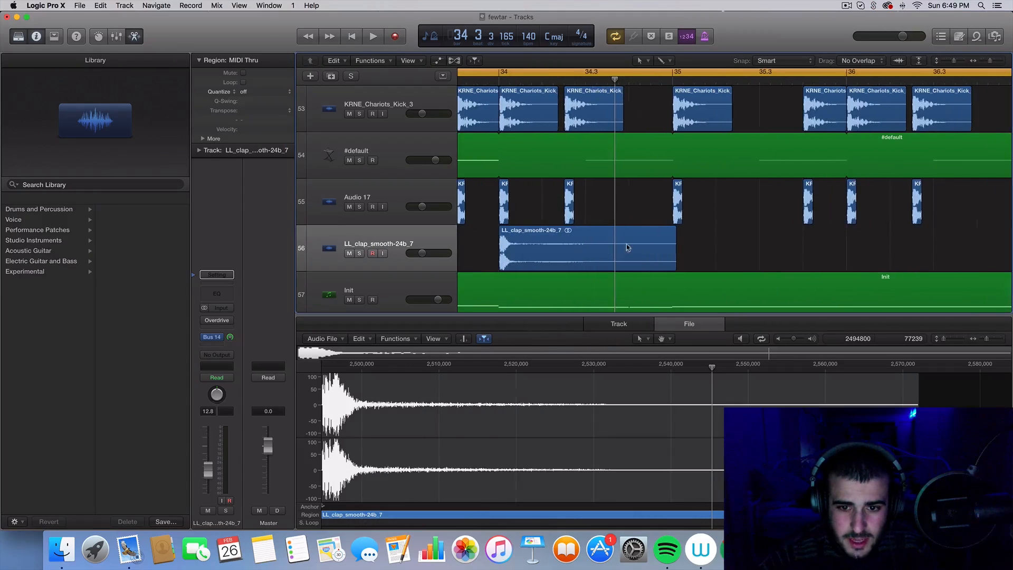
left_click_drag(676, 266, 527, 267)
scroll(527, 267, "left", 5)
left_click(540, 256)
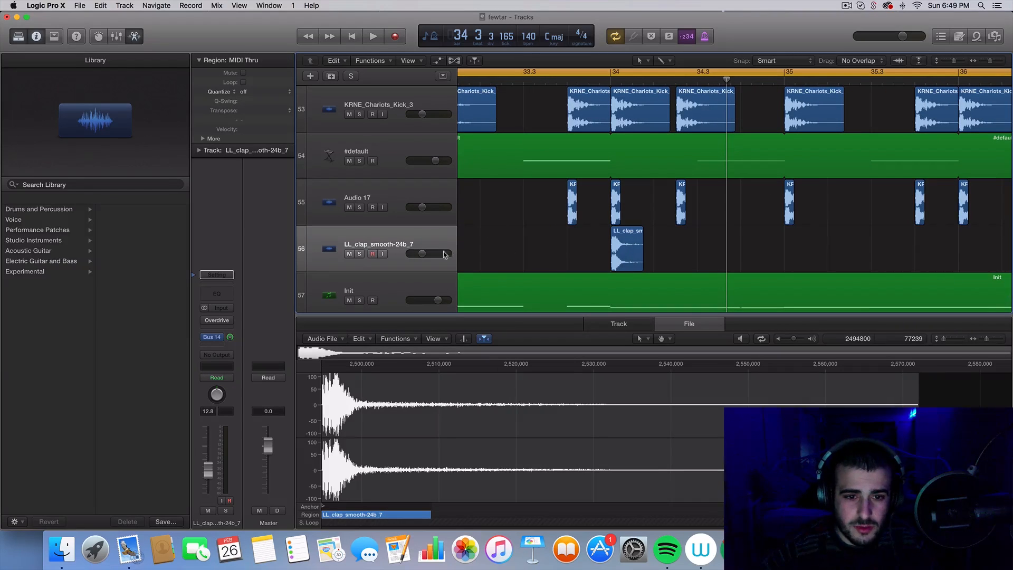
- Lower the clap track's volume to -17.2 dB and, after starting playback, move the clap region to 33 3 1 1
left_click_drag(422, 253, 421, 254)
key("space")
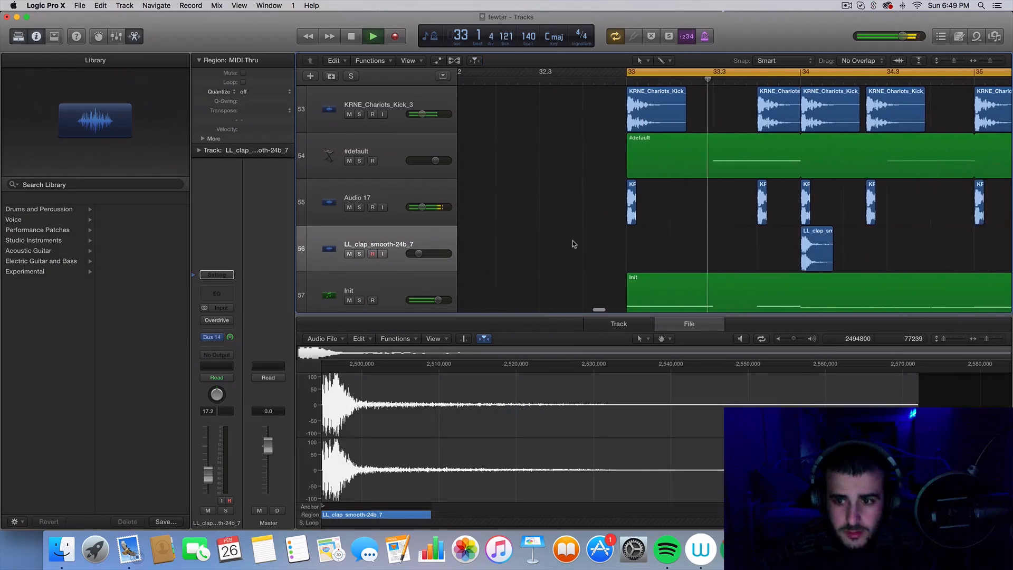
left_click_drag(704, 252, 616, 252)
scroll(615, 252, "up", 3)
scroll(615, 252, "up", 2)
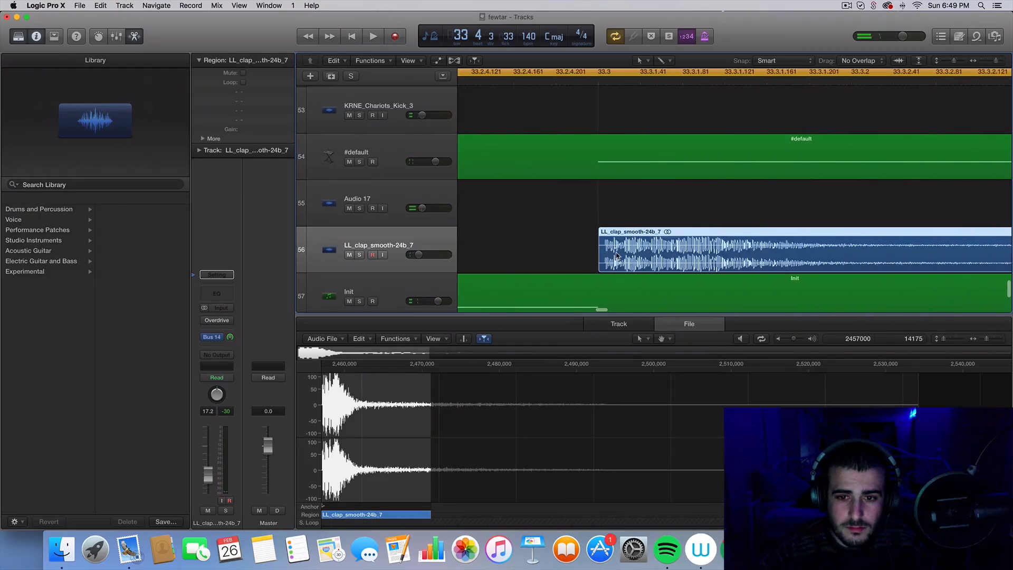
scroll(615, 252, "down", 5)
- Raise the clap track's volume to -10.2 dB and replay the loop from its start
key("space")
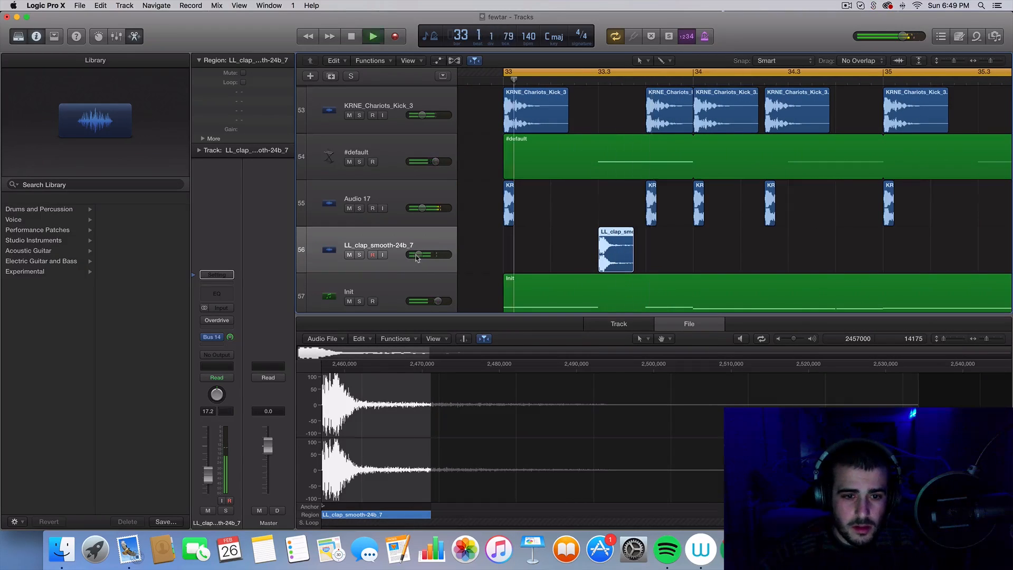
left_click_drag(419, 254, 429, 259)
key("space")
key("space")
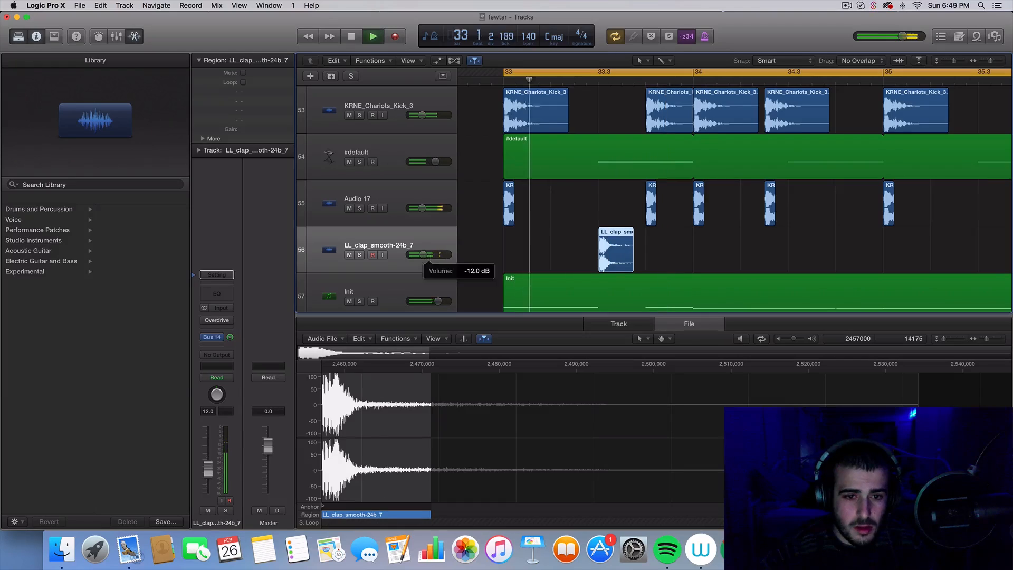
- Solo and play the clap track, set its output to Stereo Output, and replay it
left_click(359, 254)
key("space")
key("space")
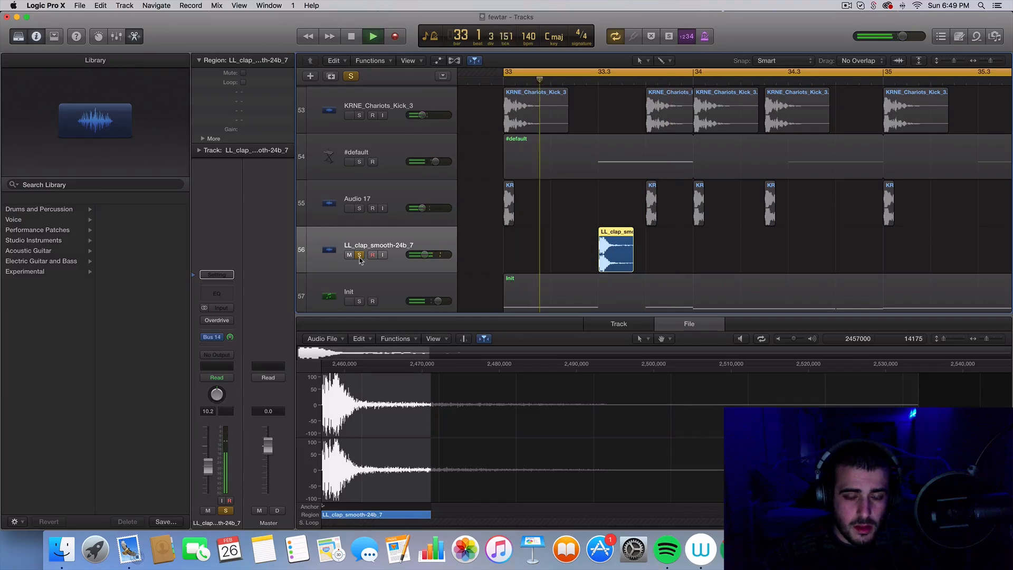
key("space")
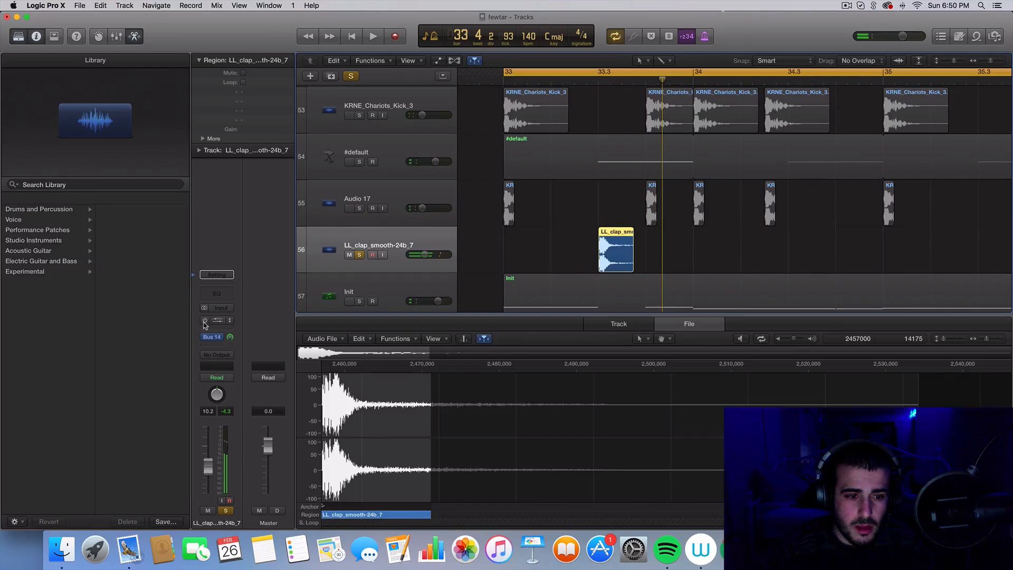
left_click(211, 354)
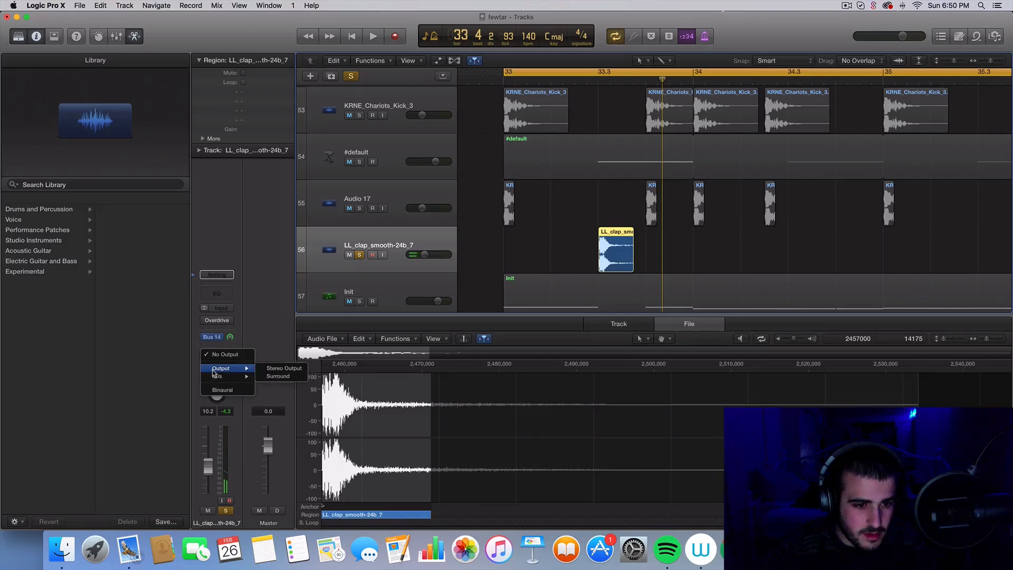
left_click(267, 369)
key("space")
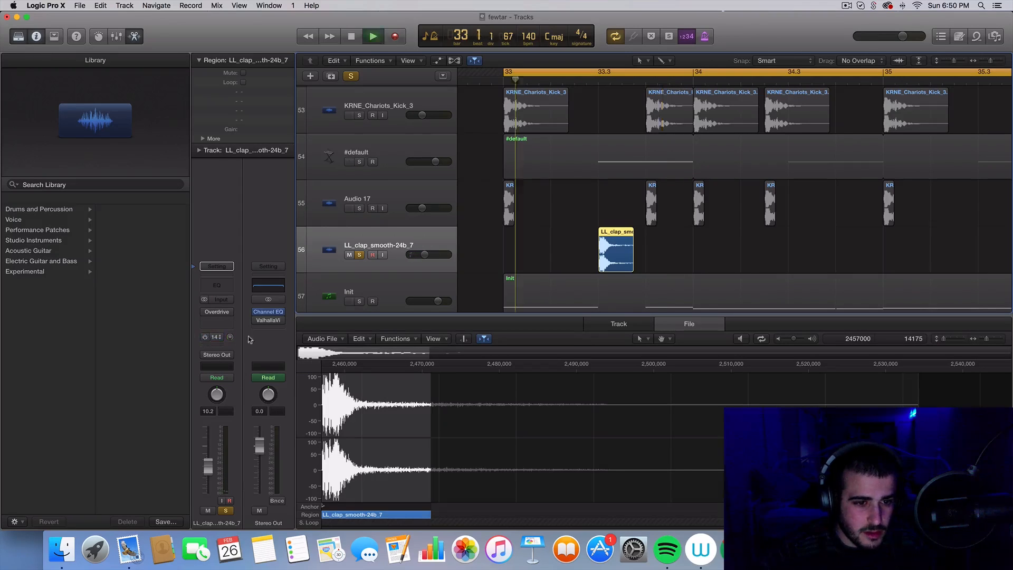
- Unsolo the clap track and lower its volume to -16.8 dB against the playing loop
left_click(359, 254)
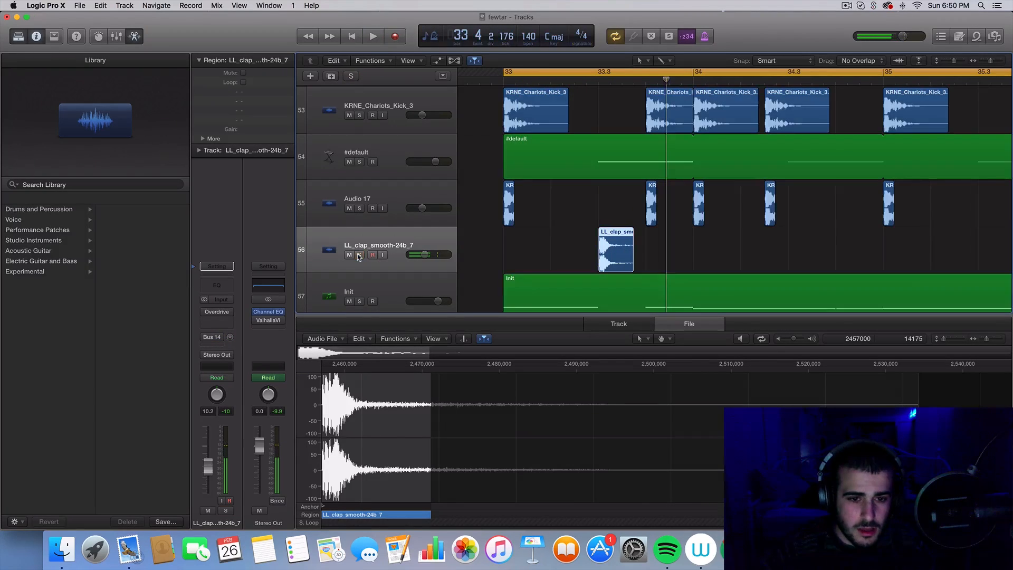
left_click_drag(417, 258, 421, 257)
key("space")
- Insert a stereo ValhallaVintageVerb after the Overdrive on the clap track
left_click(217, 321)
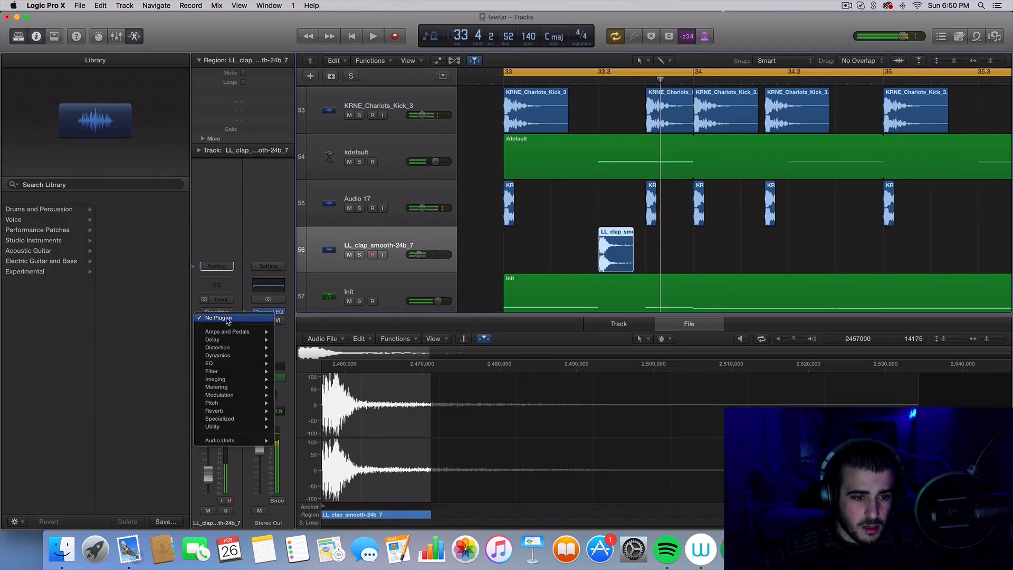
mouse_move(236, 442)
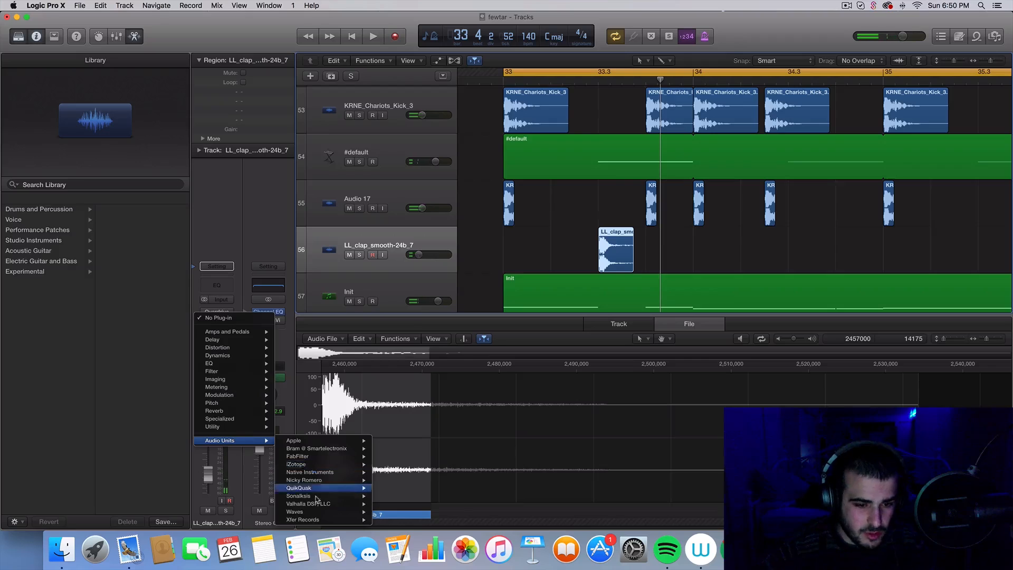
mouse_move(315, 504)
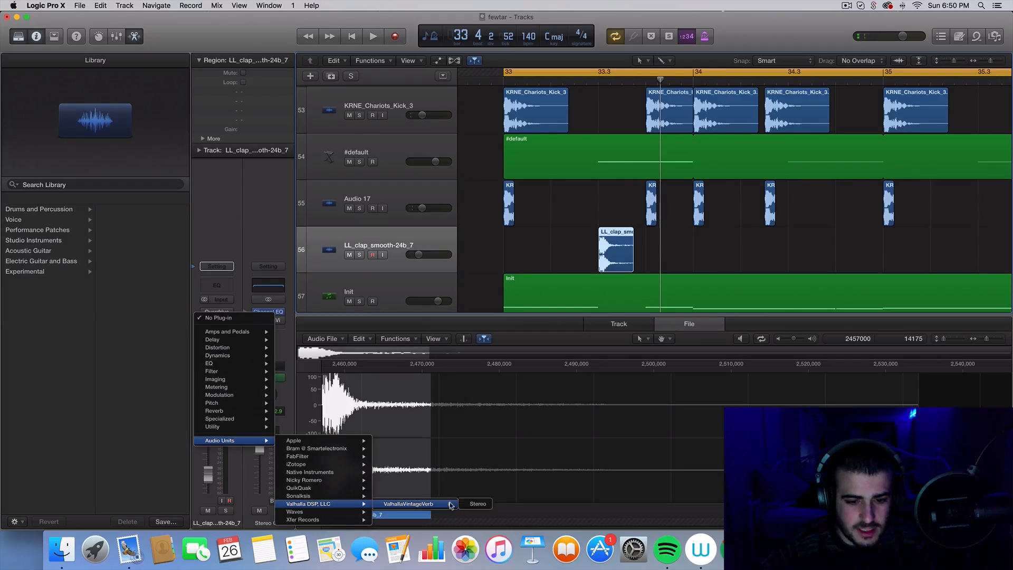
left_click(476, 504)
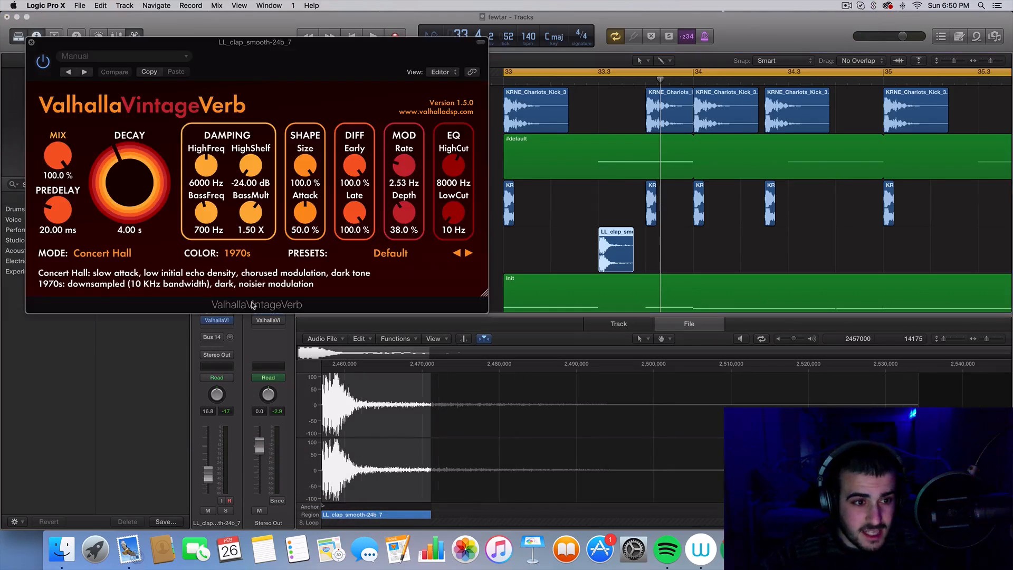
- Set the clap reverb's decay to 2.37 s and mix to 24.4 %, check it in playback, and close the plug-in
left_click_drag(139, 218, 141, 208)
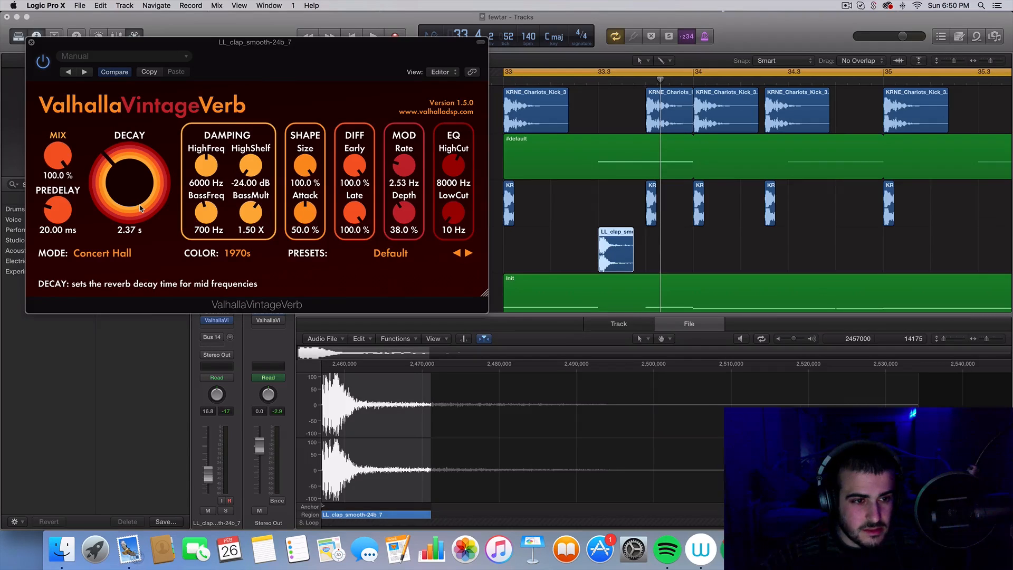
left_click_drag(58, 157, 67, 202)
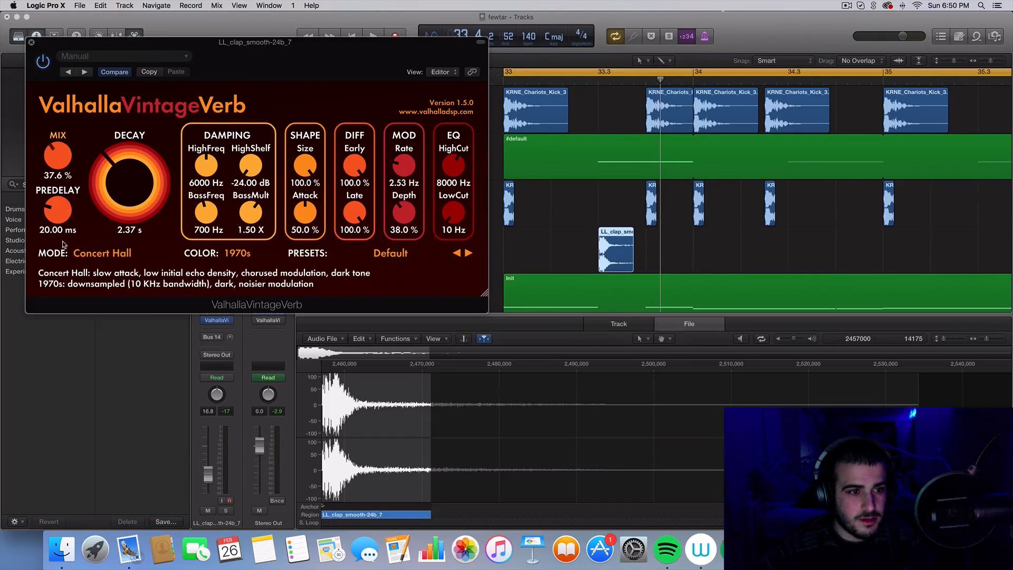
key("space")
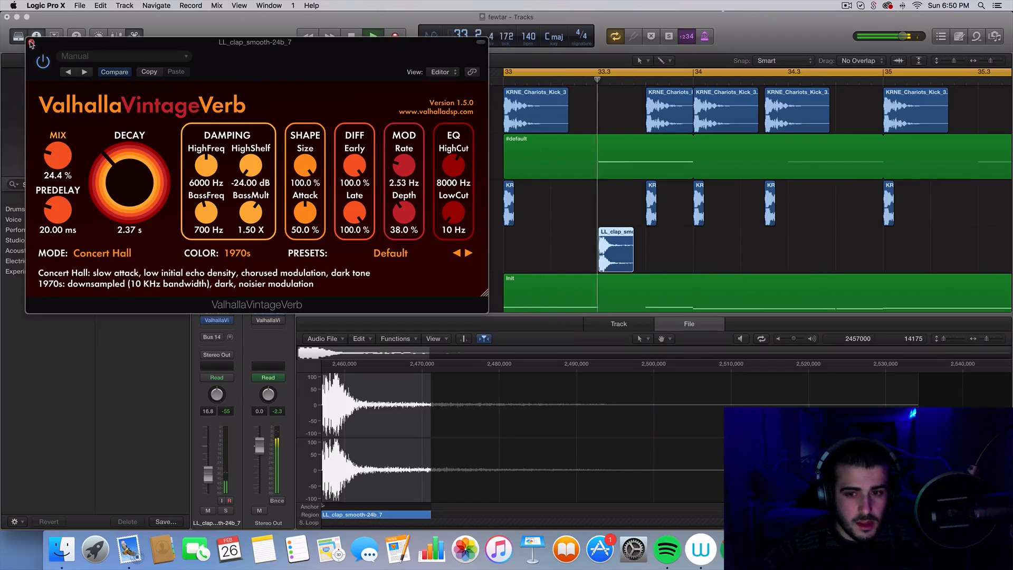
key("super+w")
key("space")
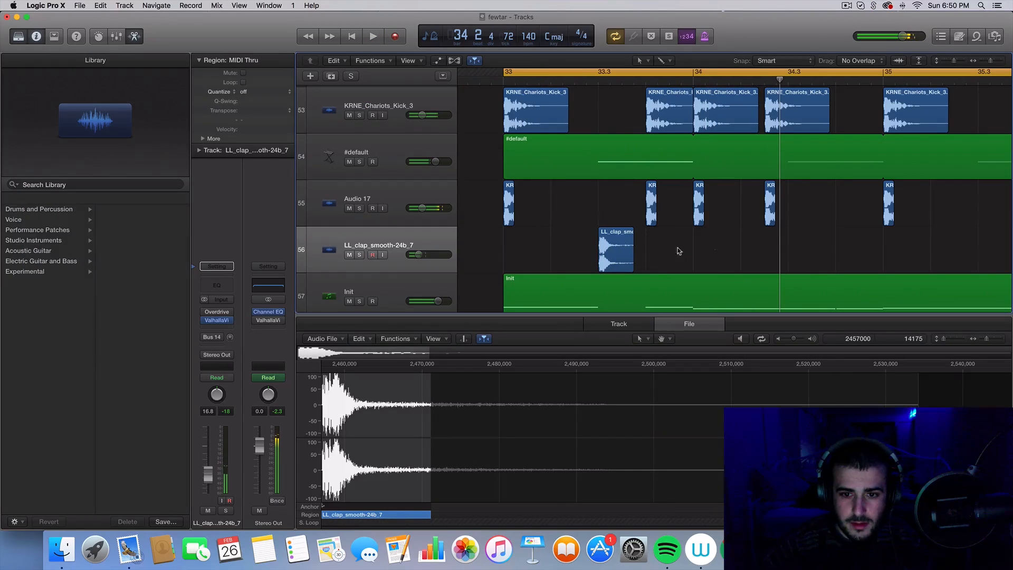
- Duplicate the clap region and move the copy to 34 3 1 1 on the same track
key("super+r")
left_click_drag(652, 250, 802, 257)
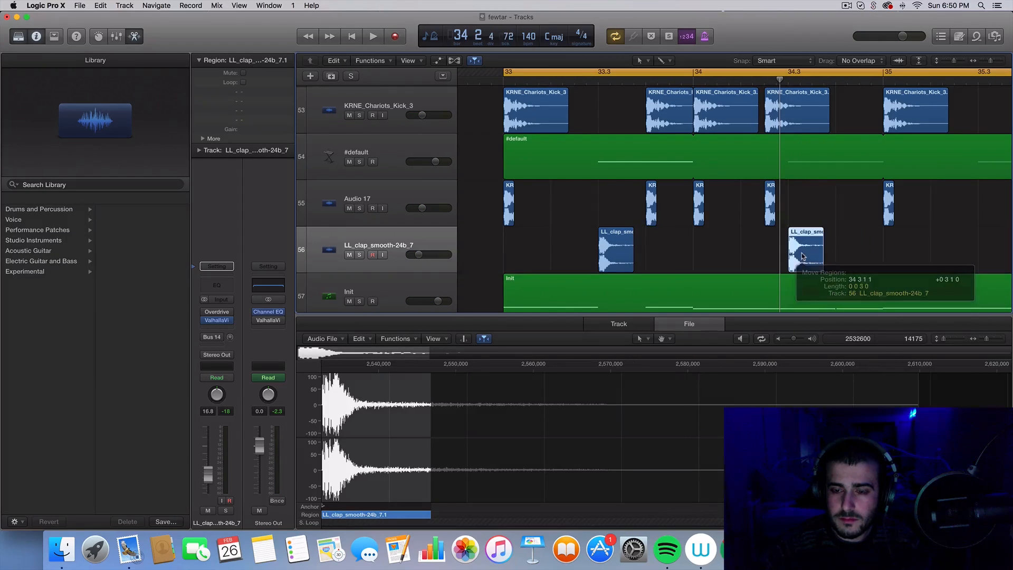
- Play the loop and shorten the kick region just before the second clap so it ends at 34.3
key("space")
key("super+Left")
key("super+Left")
scroll(801, 257, "right", 3)
scroll(801, 255, "up", 5)
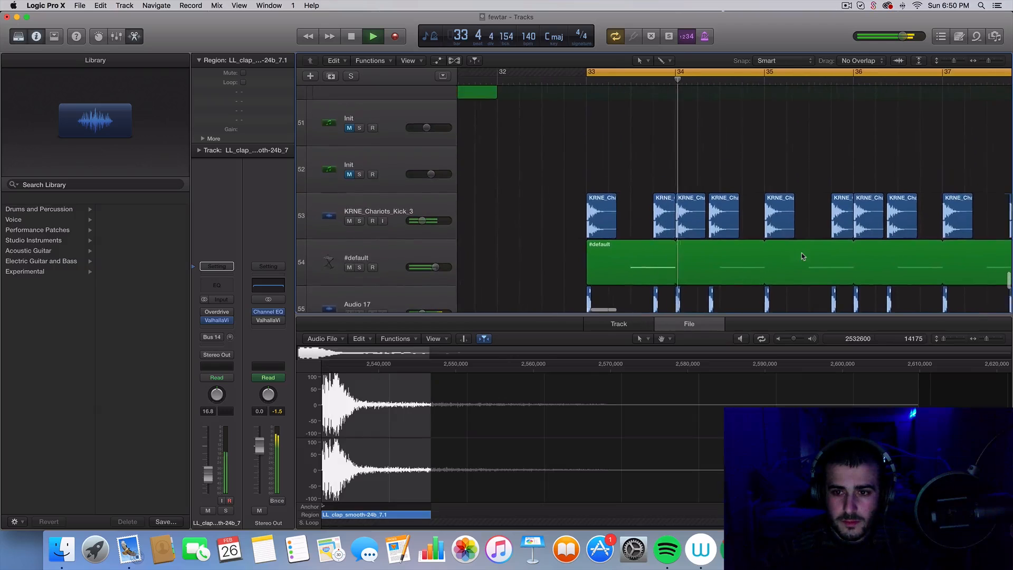
scroll(802, 255, "right", 2)
key("space")
key("super+Right")
key("super+Right")
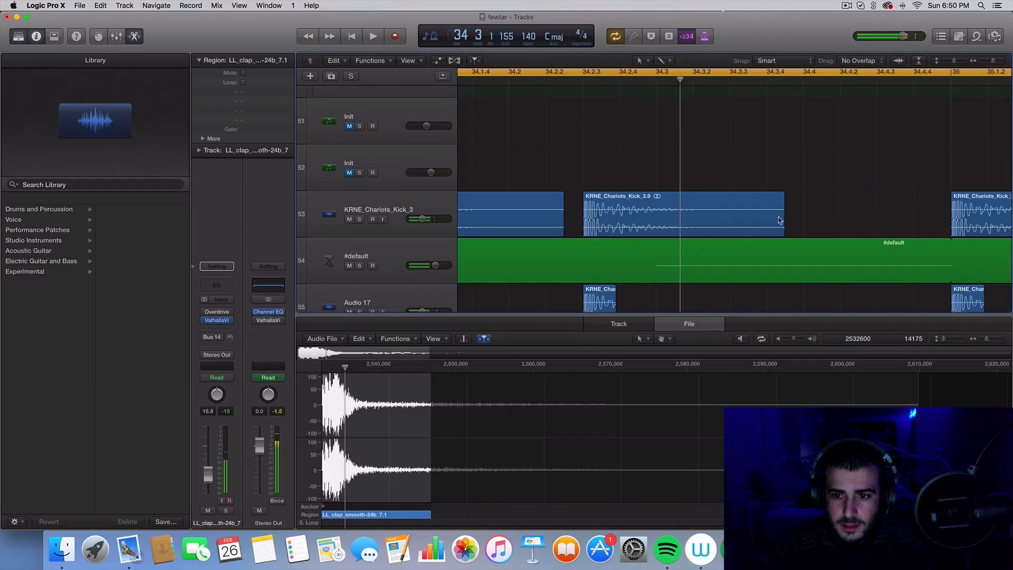
left_click_drag(779, 221, 653, 232)
- Repeat the two clap regions to continue the clap pattern through bars 35 and 36
key("super+Left")
key("super+Left")
scroll(653, 232, "down", 5)
scroll(653, 232, "left", 3)
scroll(653, 231, "up", 3)
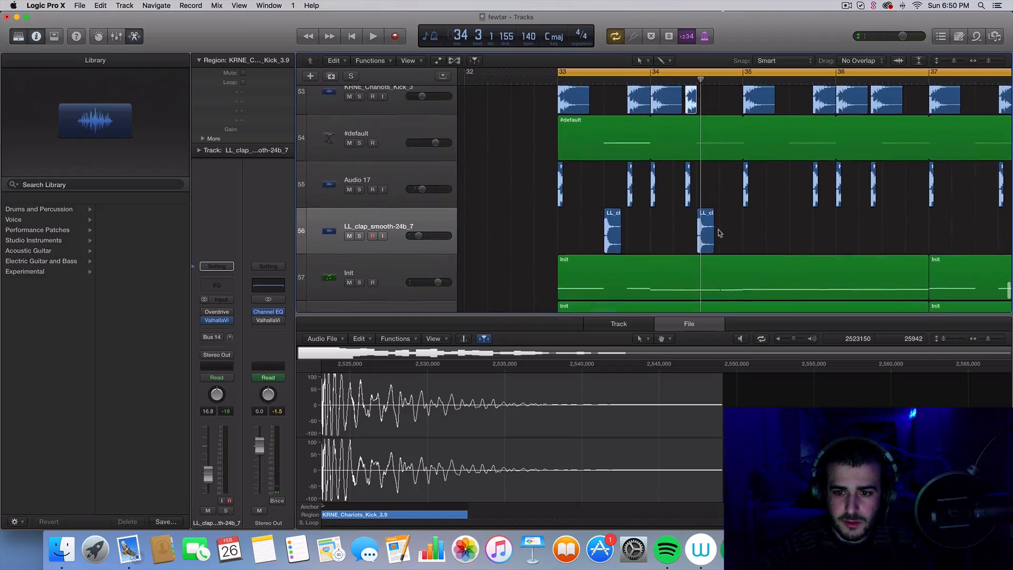
left_click_drag(720, 233, 603, 211)
key("super+r")
left_click_drag(722, 229, 517, 247)
- Repeat the four clap regions and align the copies to continue the pattern across bars 37 to 40
key("super+Right")
key("super+Right")
key("super+Right")
key("super+Left")
key("super+Left")
key("super+Left")
key("super+Left")
key("super+Left")
key("super+Left")
scroll(796, 229, "right", 4)
key("super+r")
scroll(778, 191, "right", 4)
scroll(777, 191, "right", 2)
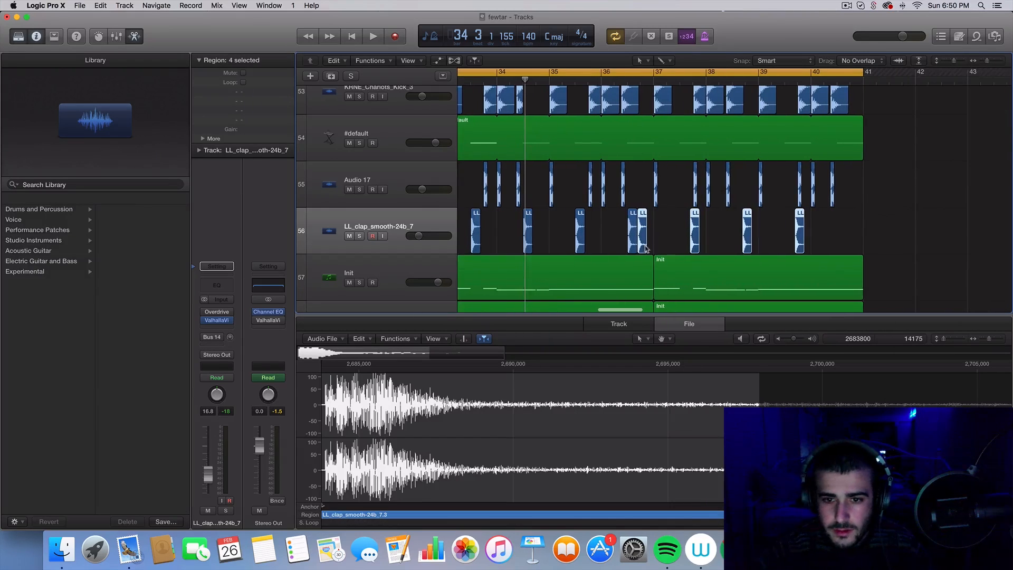
left_click_drag(642, 232, 686, 234)
- Play back the full clap pattern and lower the clap track's volume to -21.0 dB
scroll(687, 234, "up", 5)
key("space")
scroll(687, 235, "down", 5)
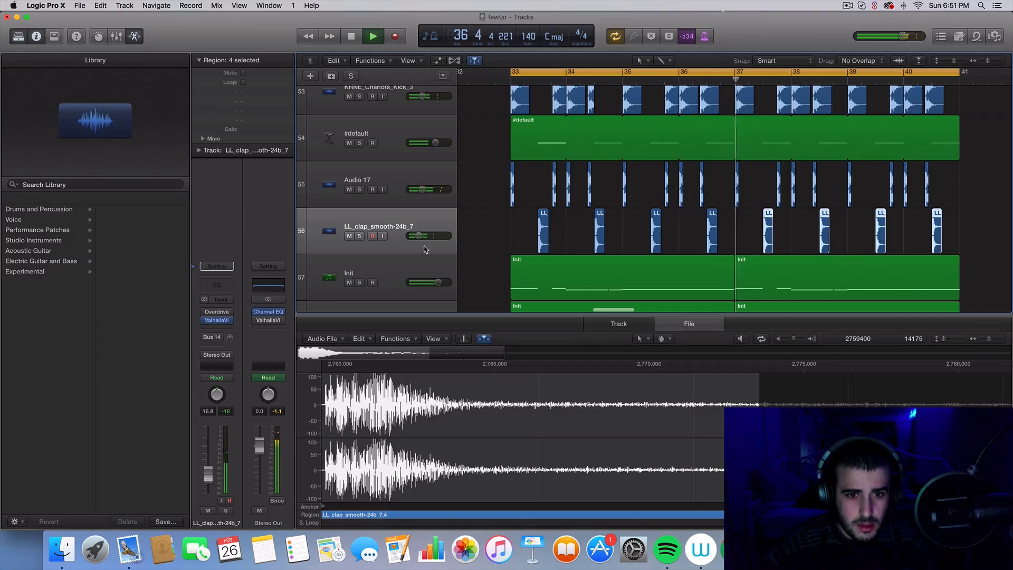
left_click_drag(423, 240, 418, 241)
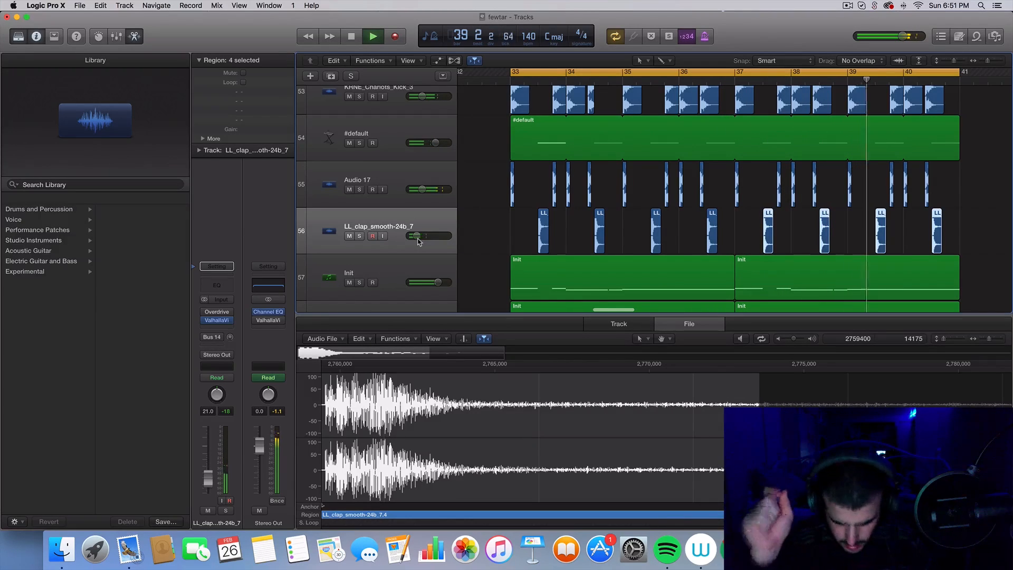
key("space")
- Hide the audio editor and briefly audition the Inst 4 track in solo
scroll(742, 134, "up", 20)
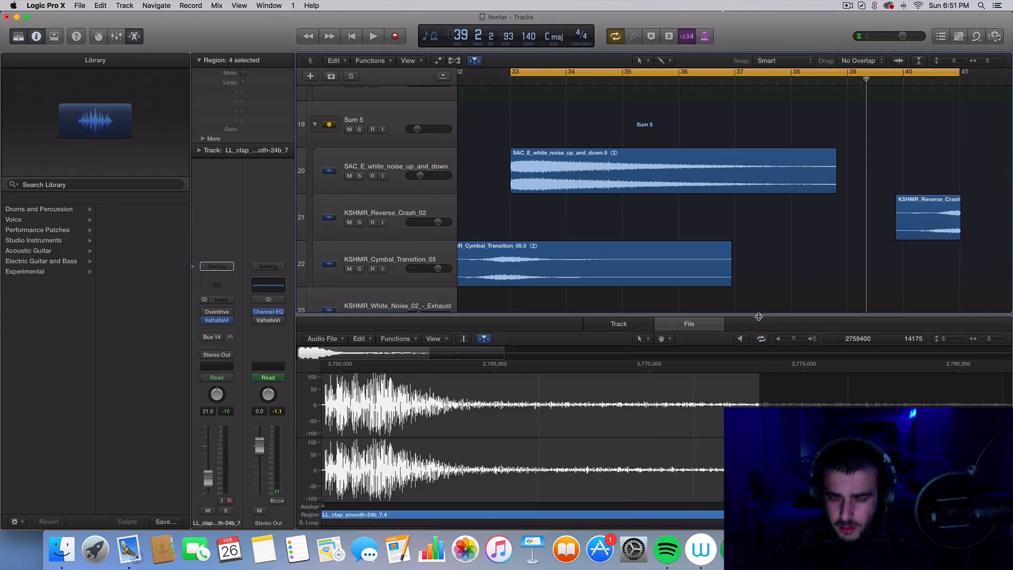
left_click_drag(758, 316, 762, 522)
scroll(767, 252, "up", 15)
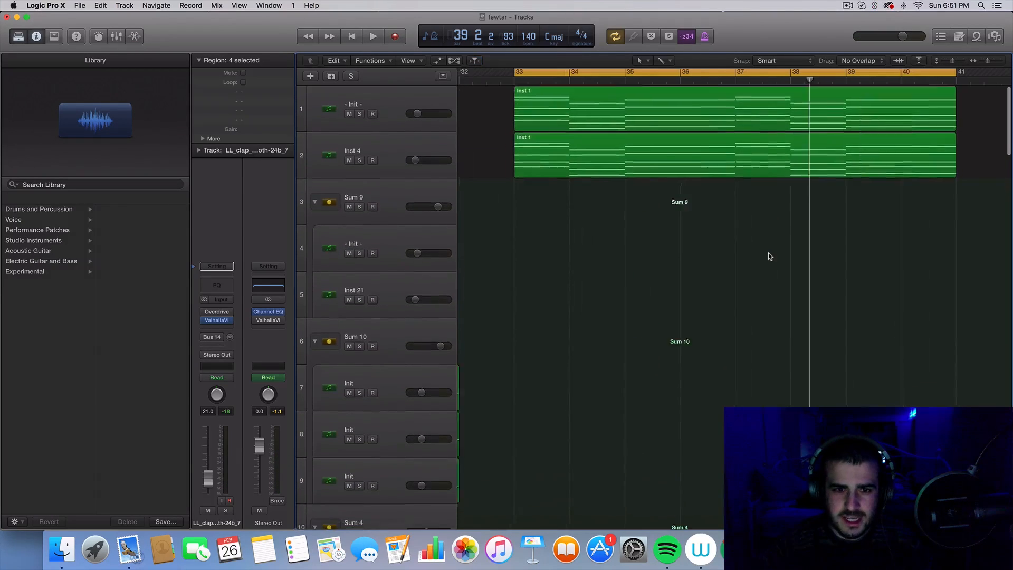
scroll(768, 252, "down", 8)
left_click(389, 150)
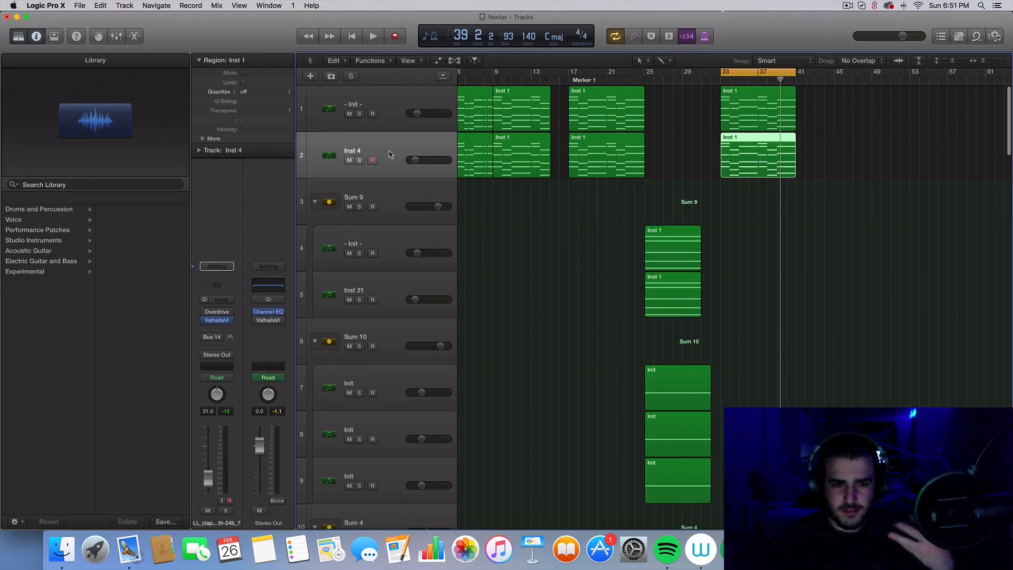
left_click(359, 159)
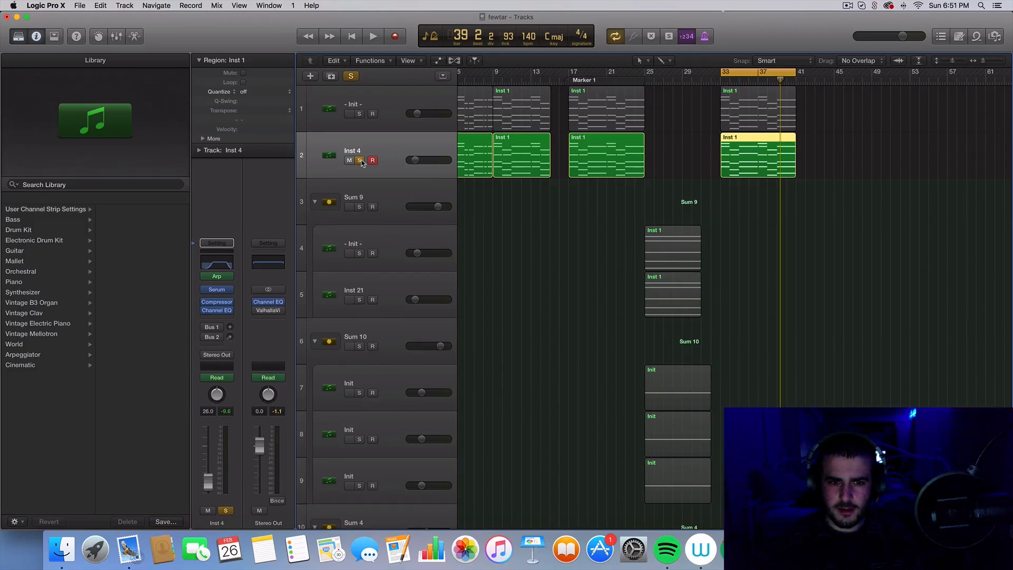
key("space")
left_click(359, 160)
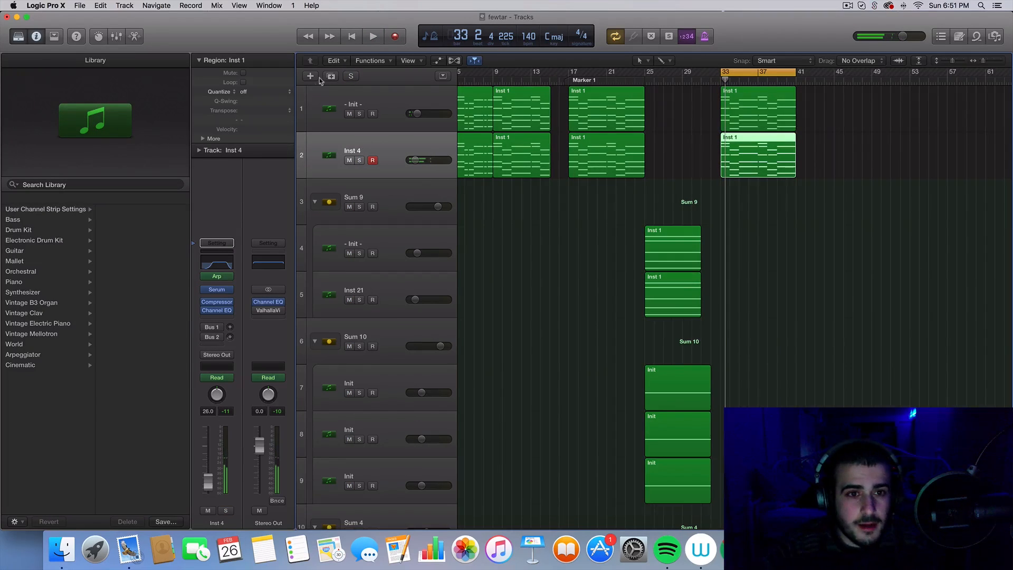
- Duplicate the Inst 4 track and place a copy of its bar 33 region on the new track without moving the automation
key("super+d")
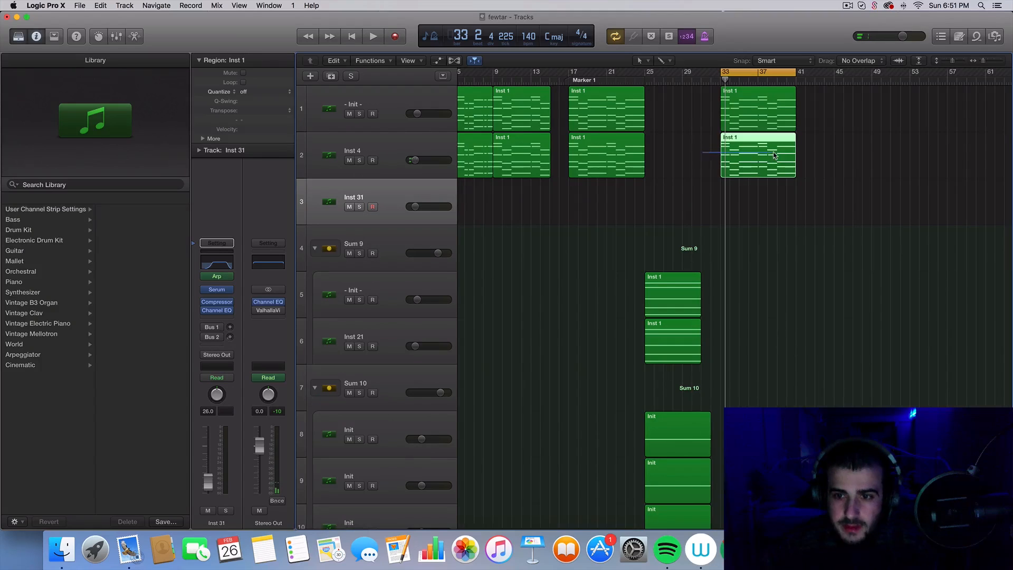
left_click_drag(774, 156, 774, 201)
left_click(529, 183)
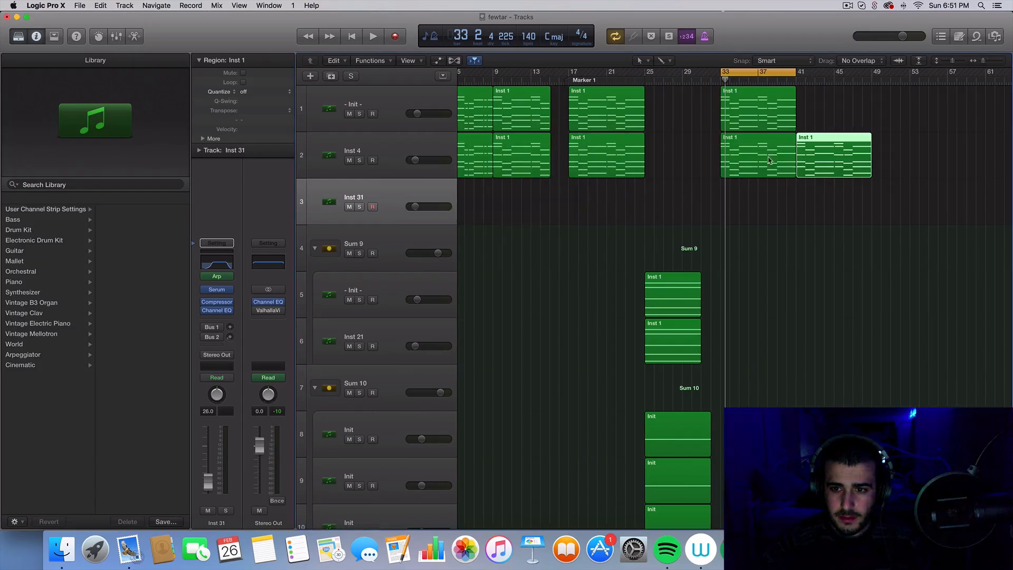
left_click_drag(819, 162, 743, 209)
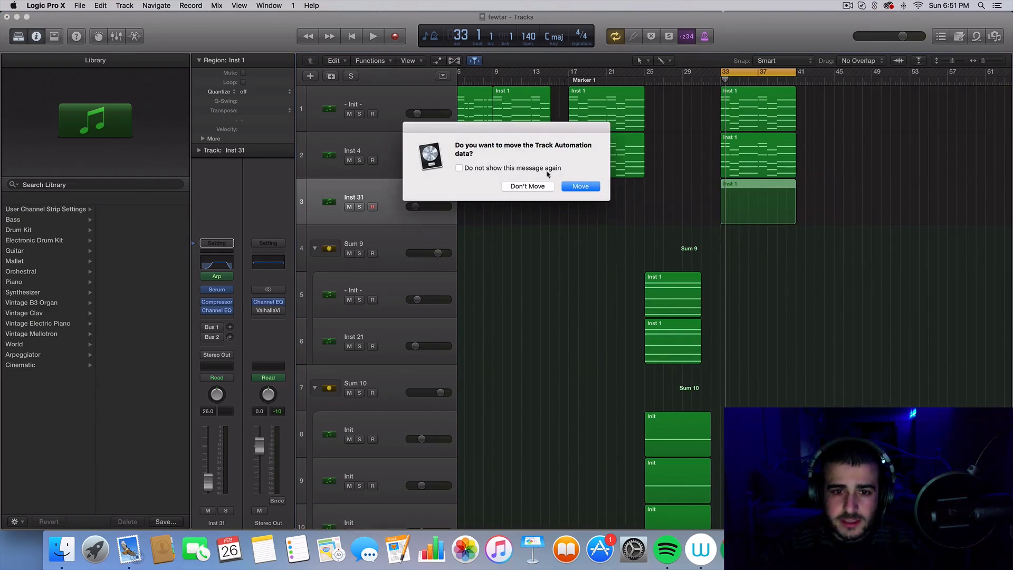
left_click(529, 186)
- Delete the original bar 33 regions from the first Init track and the Inst 4 track
left_click_drag(840, 136, 742, 104)
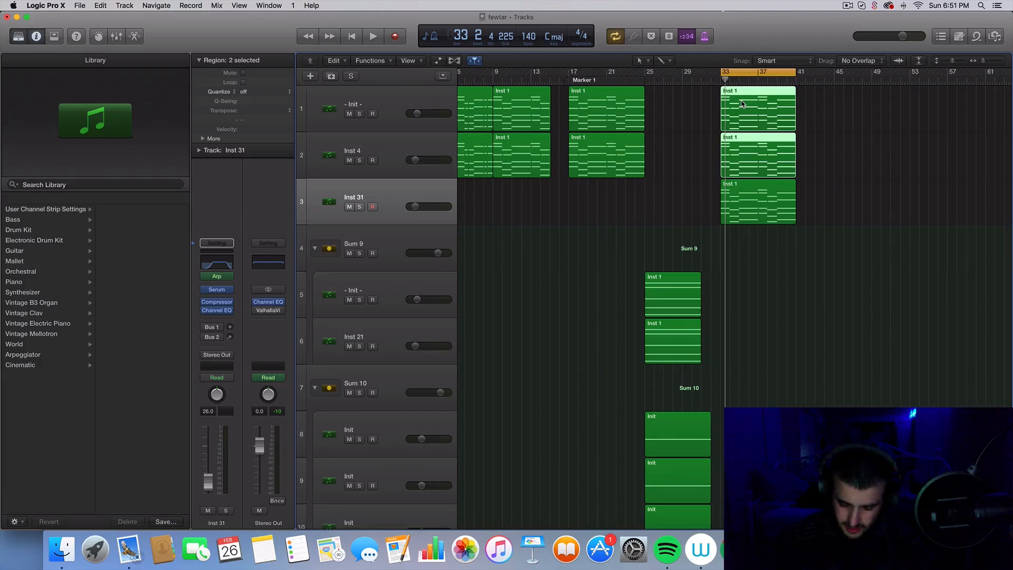
key("Delete")
left_click(529, 183)
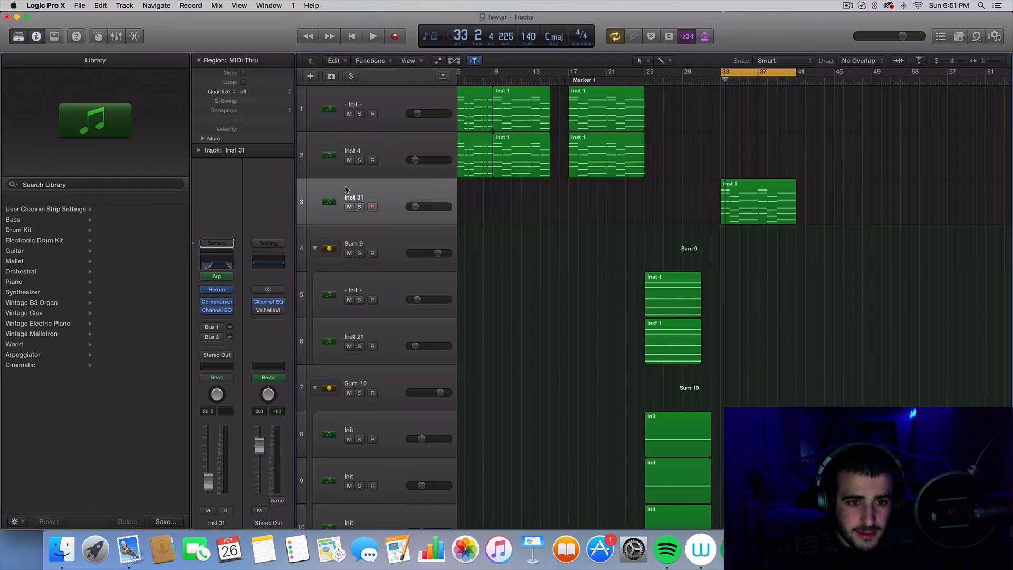
- Solo Inst 31, bypass its Arpeggiator, and play the chords to check the sound
left_click(359, 206)
key("space")
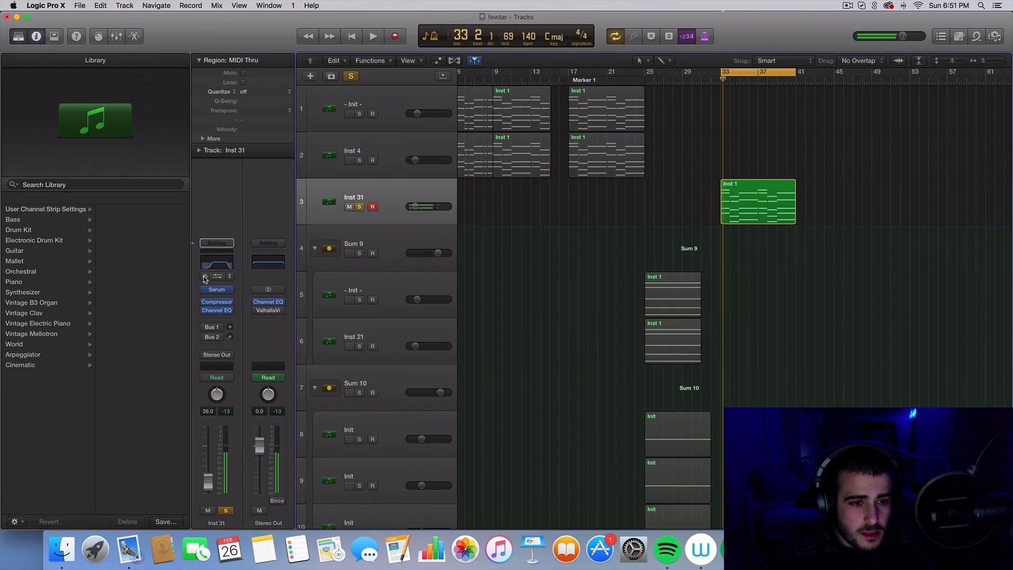
key("space")
left_click(205, 277)
key("space")
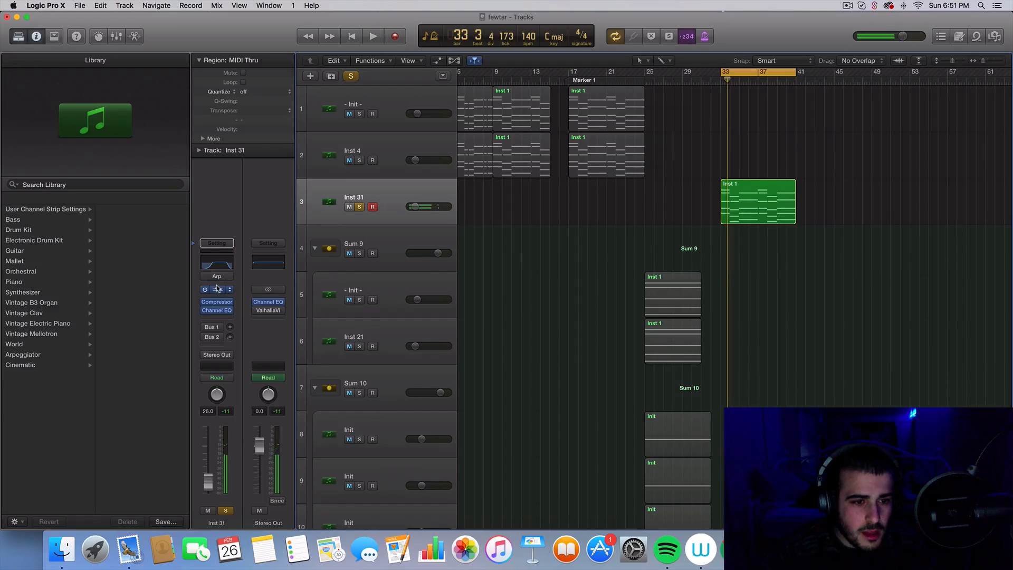
key("space")
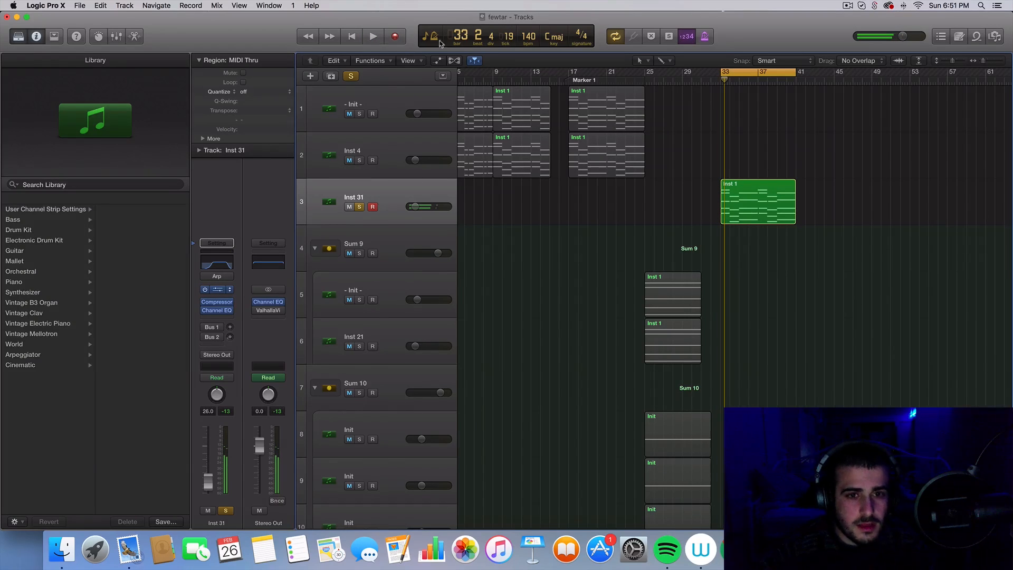
- Reset Serum on Inst 31 to the Init preset and set OSC A's unison to 16 voices
left_click(405, 89)
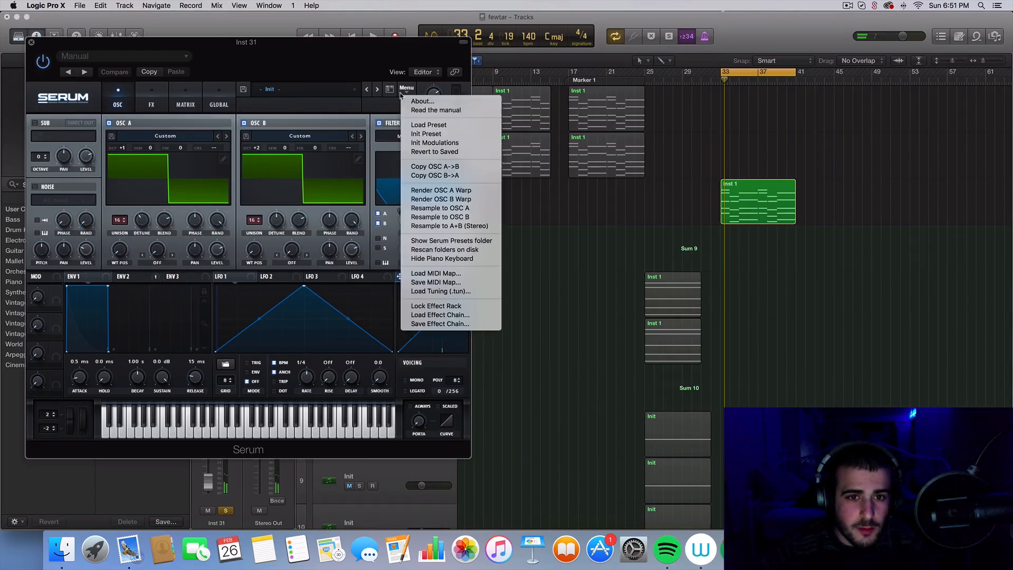
left_click(418, 134)
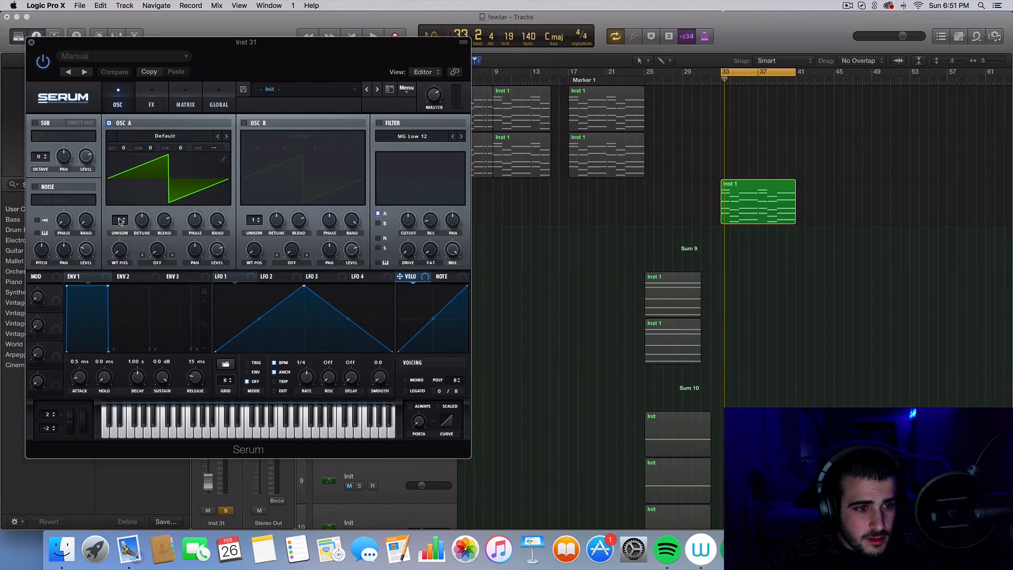
left_click_drag(120, 222, 116, 255)
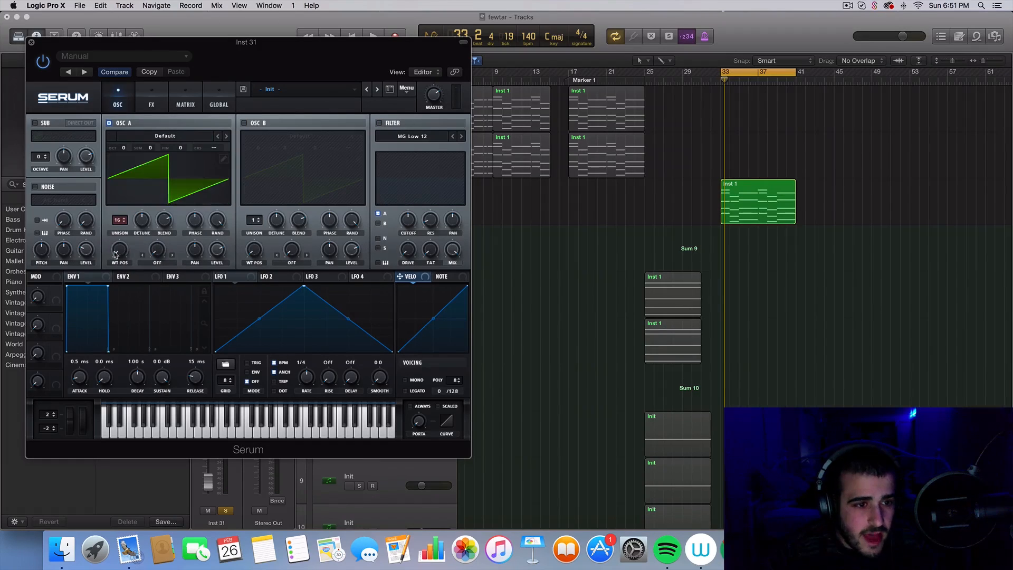
- Enable OSC B in Serum with 16 unison voices and its octave at +1
left_click(244, 123)
left_click_drag(253, 219, 258, 253)
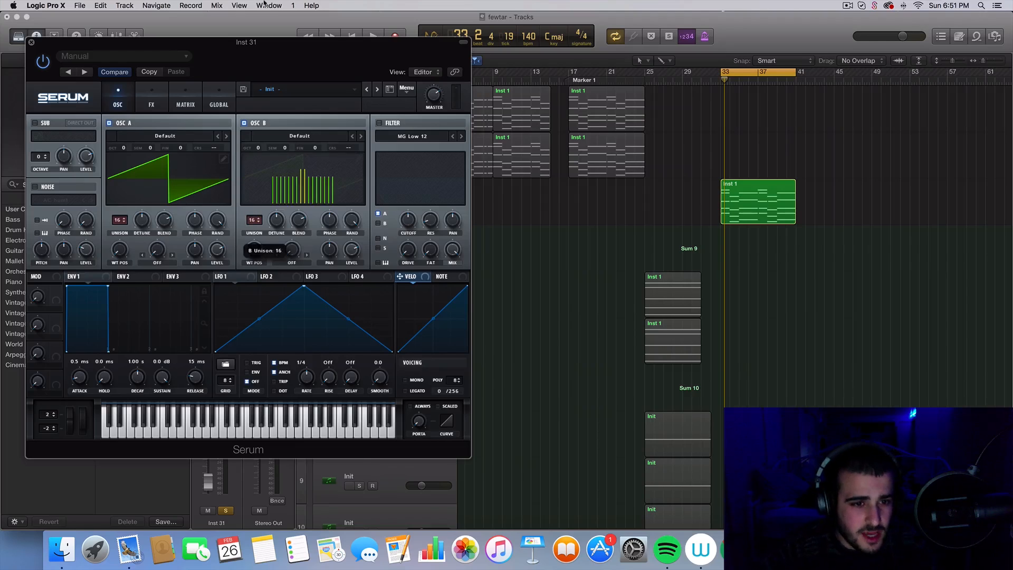
left_click_drag(259, 144, 259, 134)
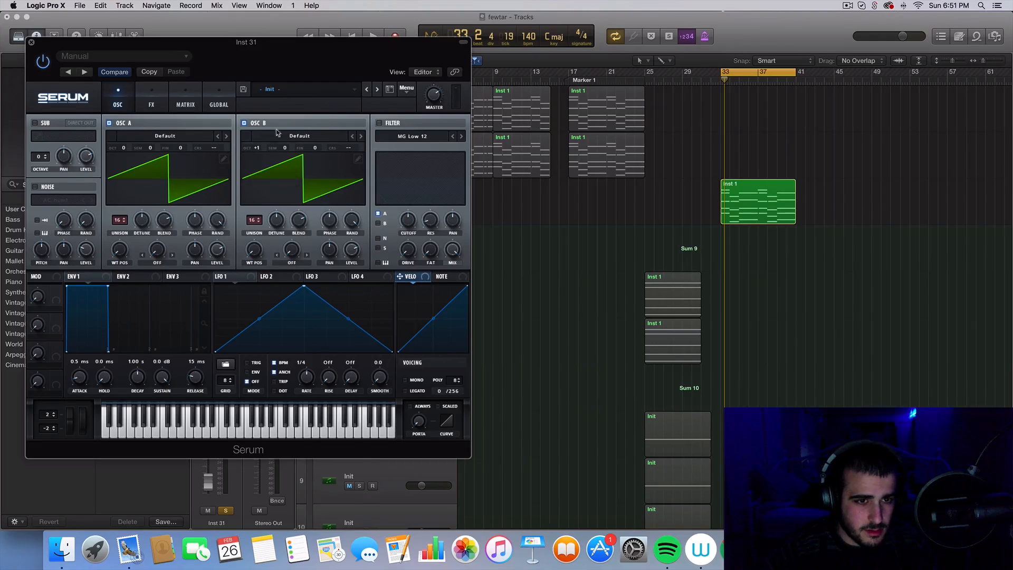
- During playback, enable a high cut at 8400 Hz in Inst 31's Channel EQ, recheck the curve, and close the plug-ins
key("space")
left_click_drag(271, 43, 553, 30)
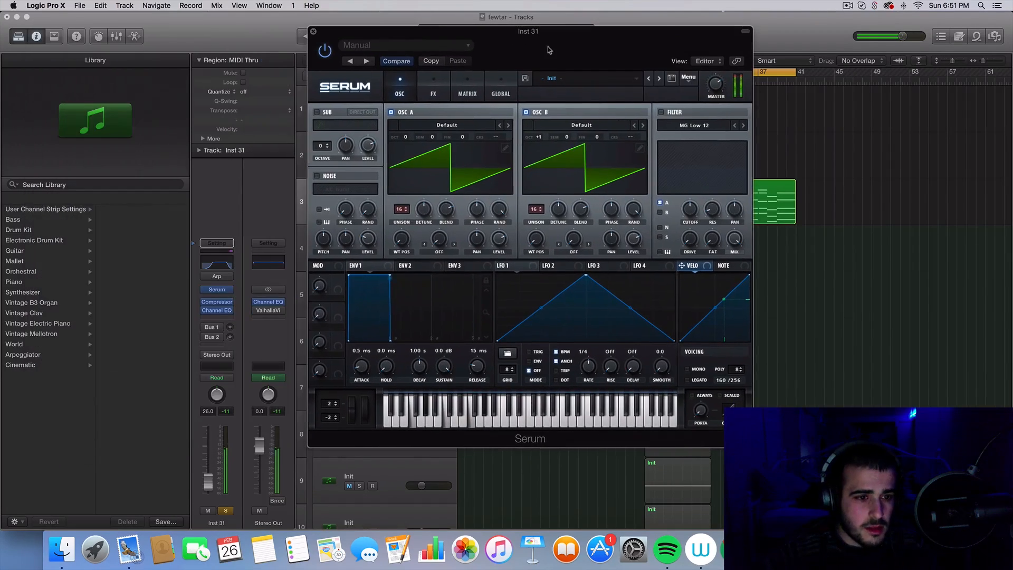
left_click(216, 311)
left_click_drag(413, 158, 710, 170)
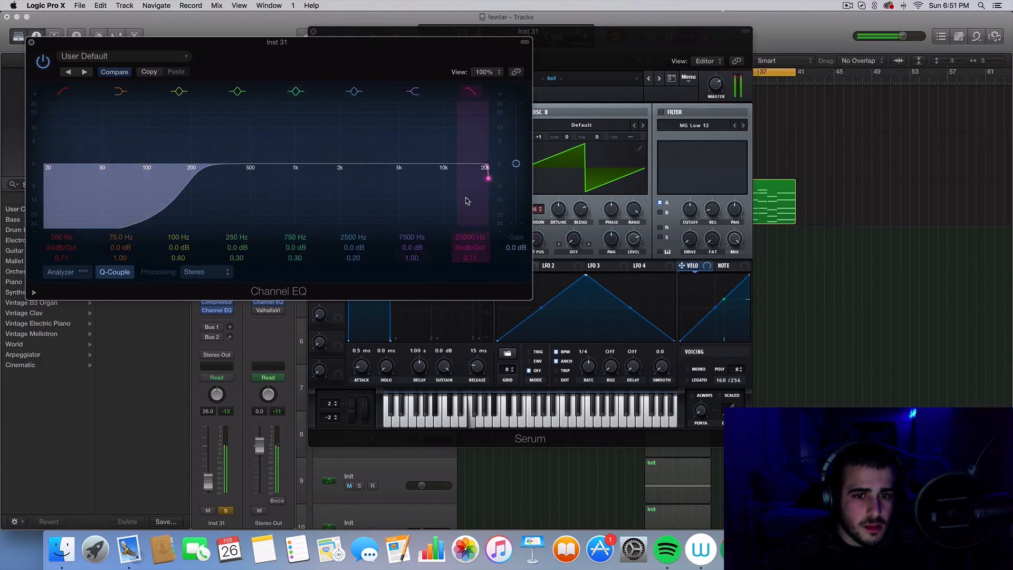
left_click_drag(475, 199, 407, 210)
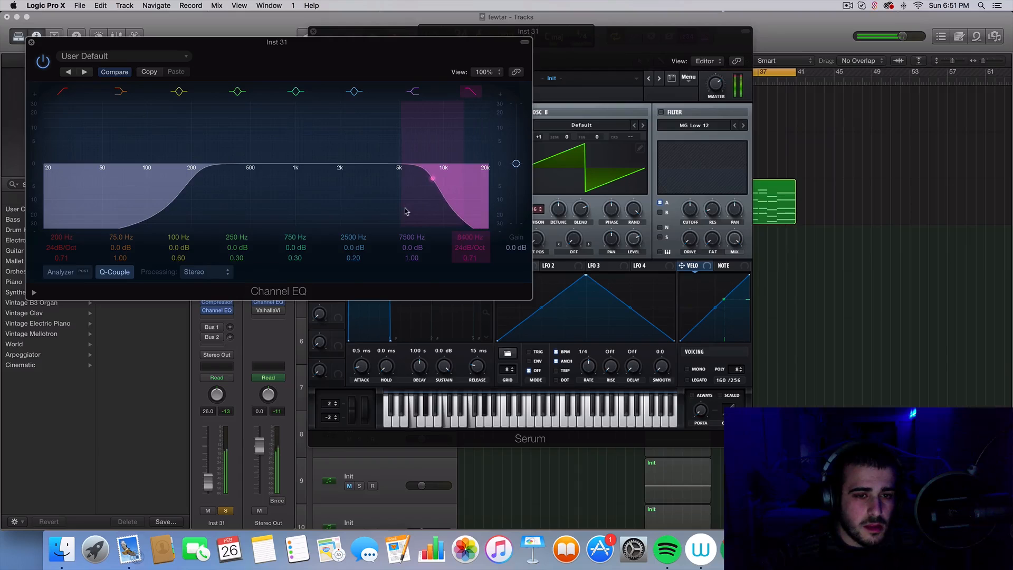
left_click(31, 43)
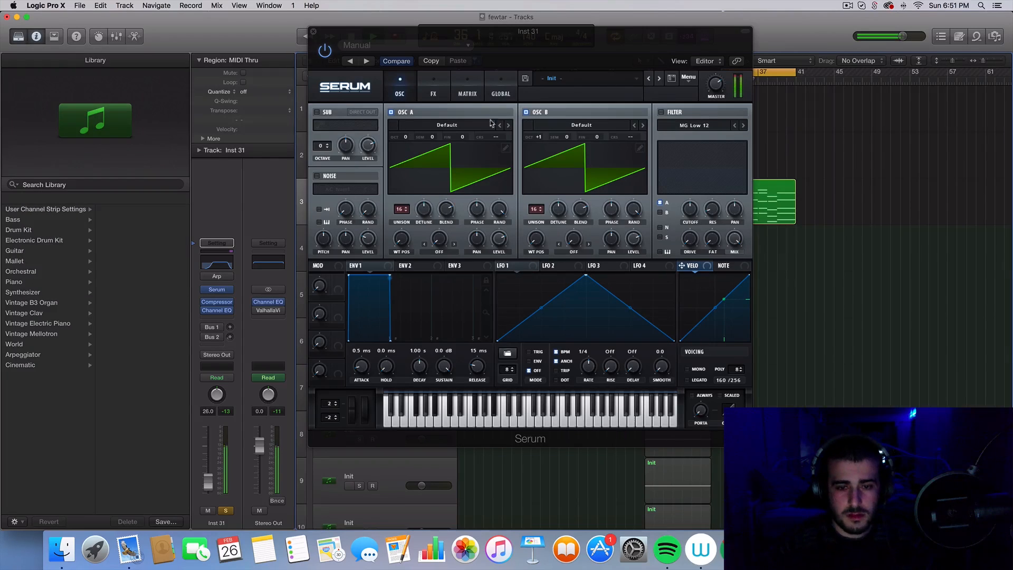
left_click(313, 31)
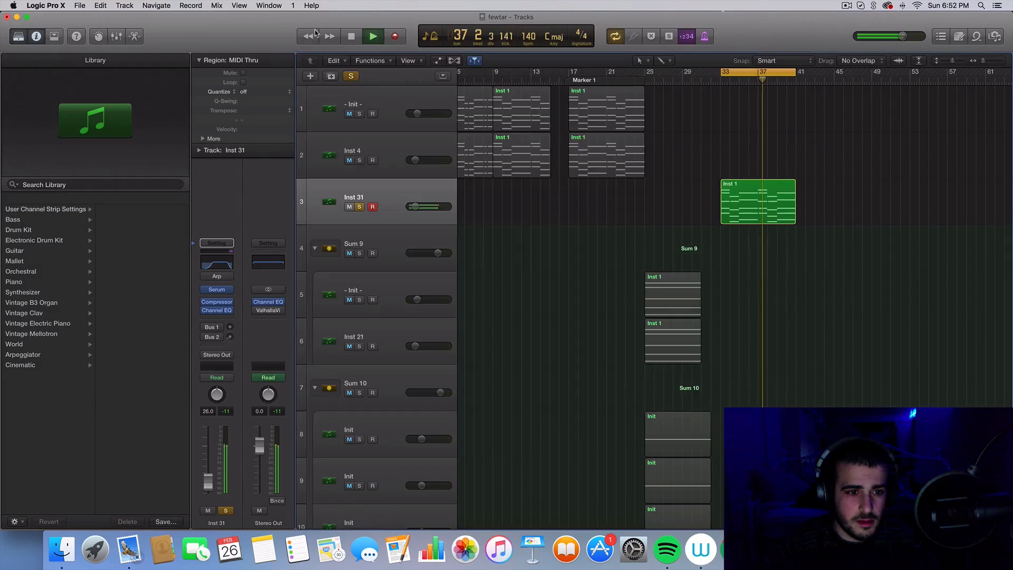
left_click(216, 309)
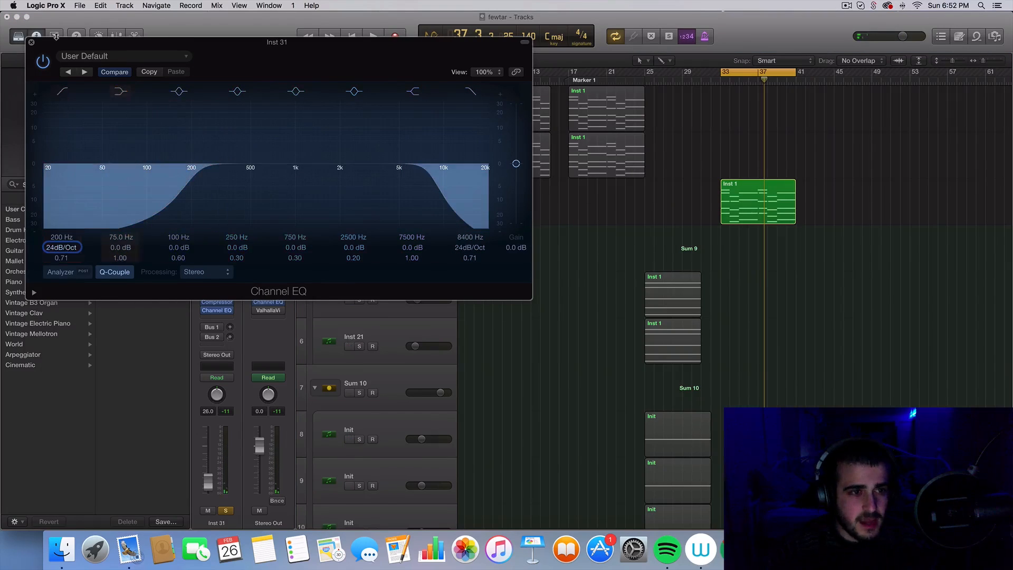
left_click(31, 43)
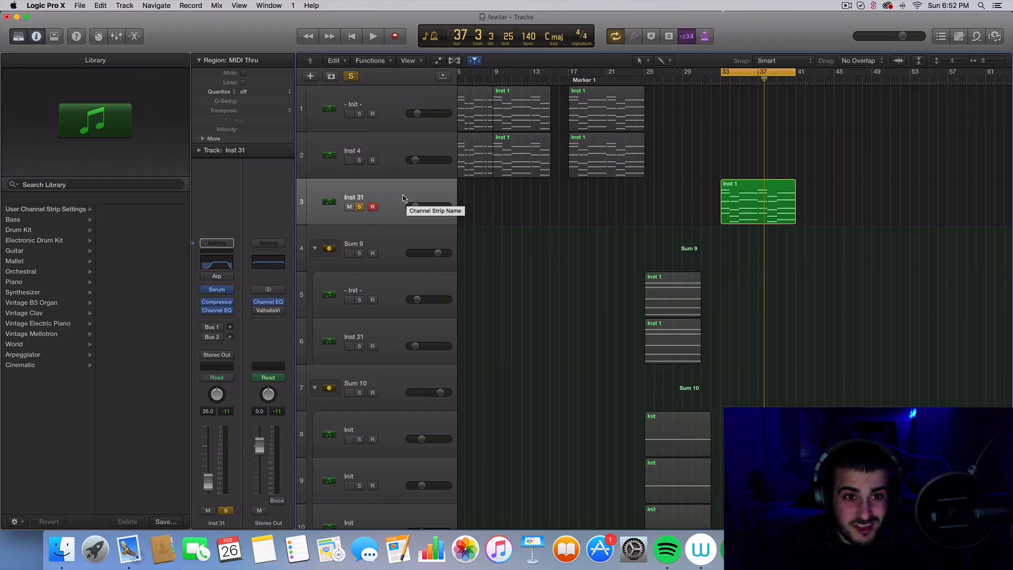
- Duplicate the Inst 31 track together with its bar 33 region and pan the two tracks to opposite sides
left_click(403, 194)
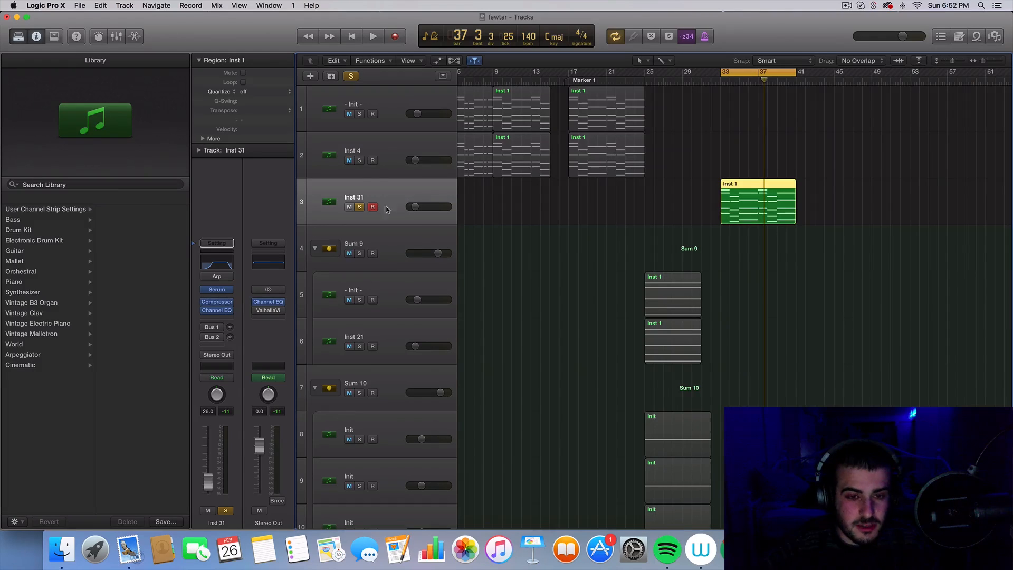
left_click(331, 77)
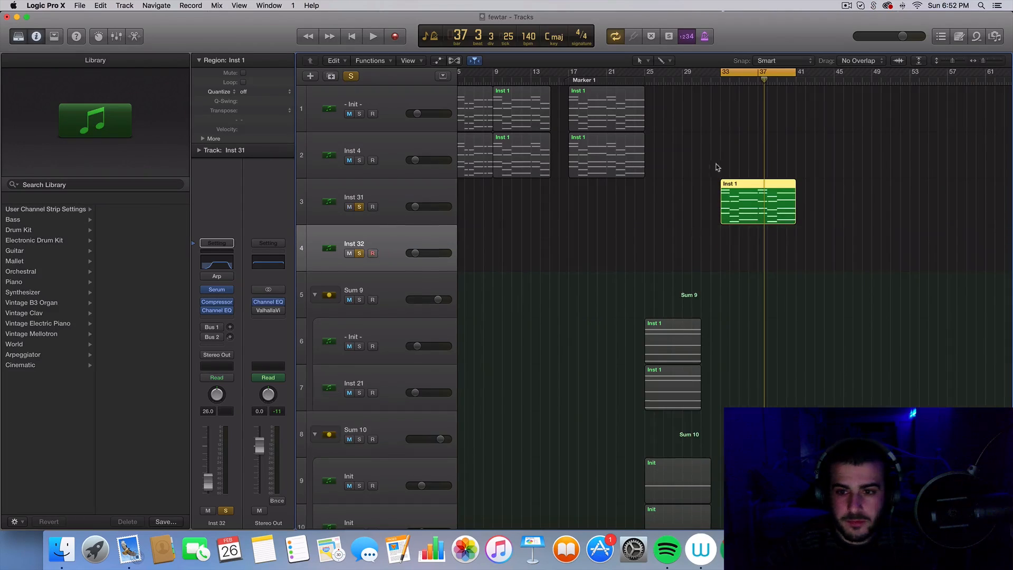
key("super+r")
left_click_drag(810, 206, 731, 255)
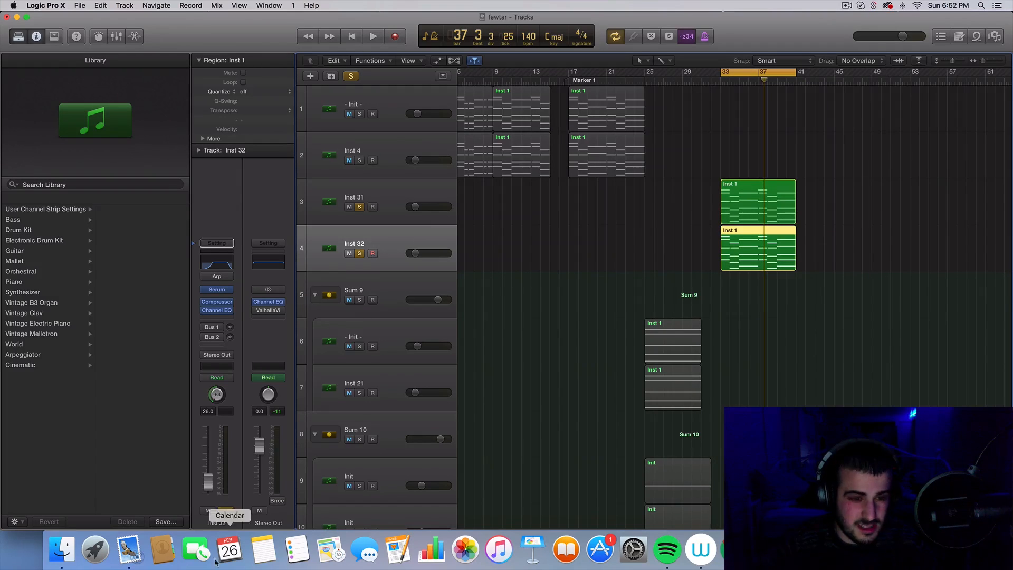
left_click(388, 189)
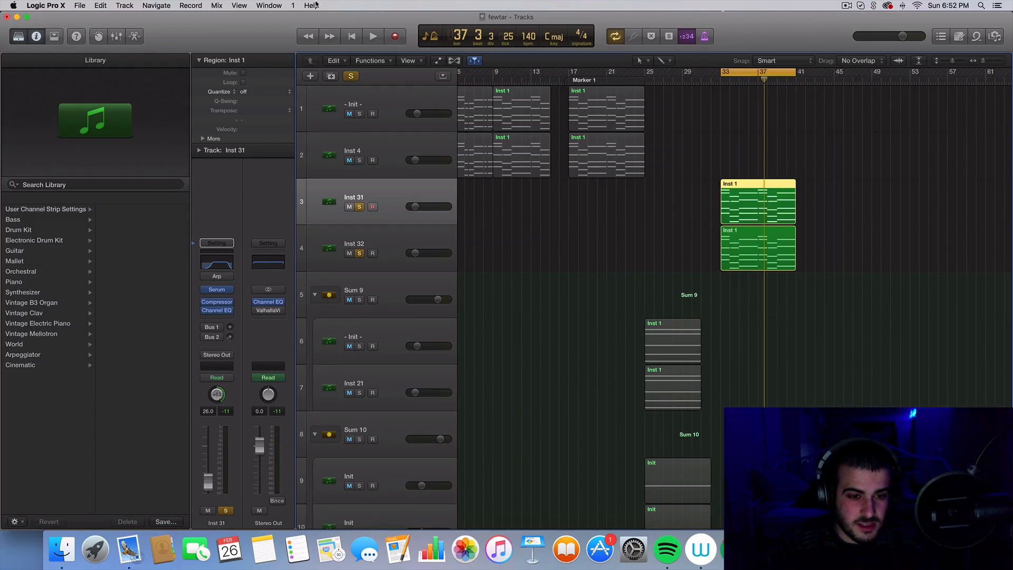
- Group Inst 31 and Inst 32 into a summing stack and move Inst 32 above Inst 31 inside it
right_click(396, 210)
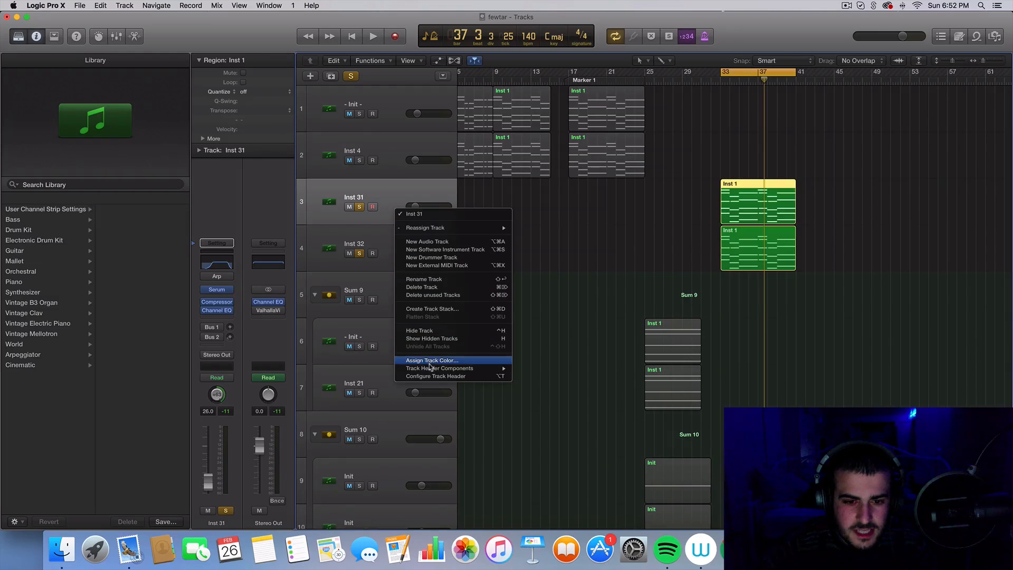
left_click(440, 309)
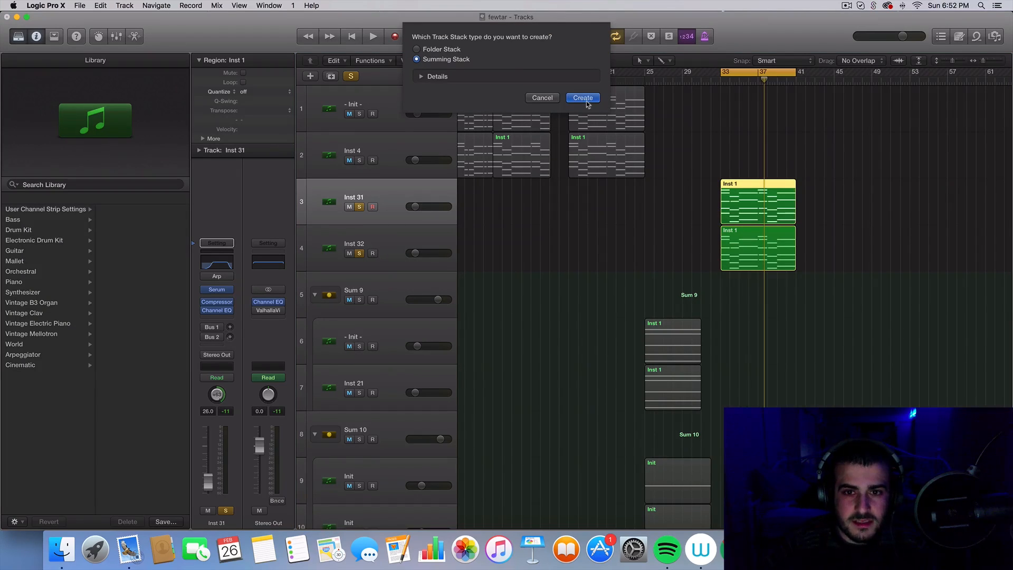
left_click(583, 98)
left_click(383, 289)
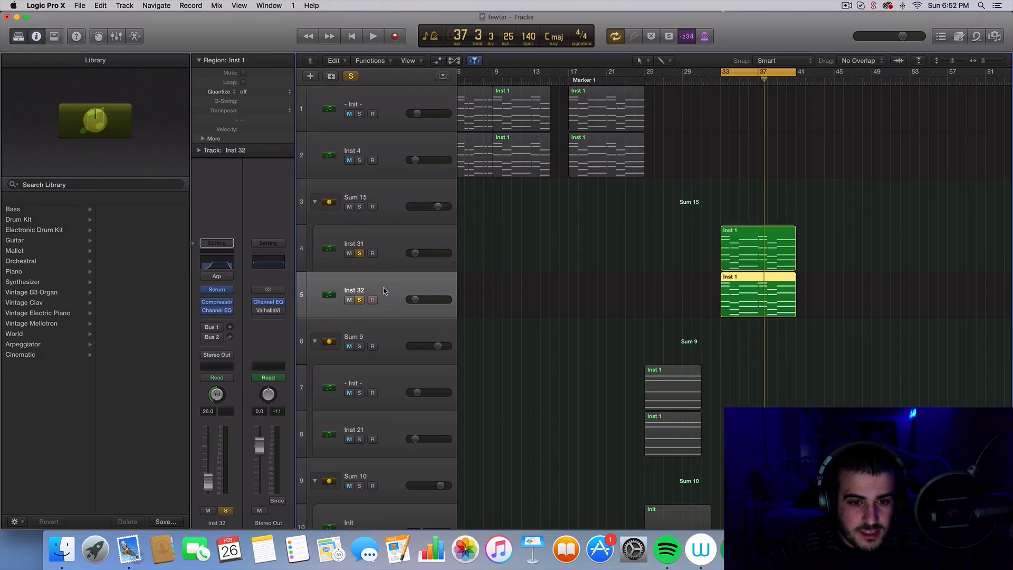
left_click_drag(384, 290, 402, 232)
left_click(394, 191)
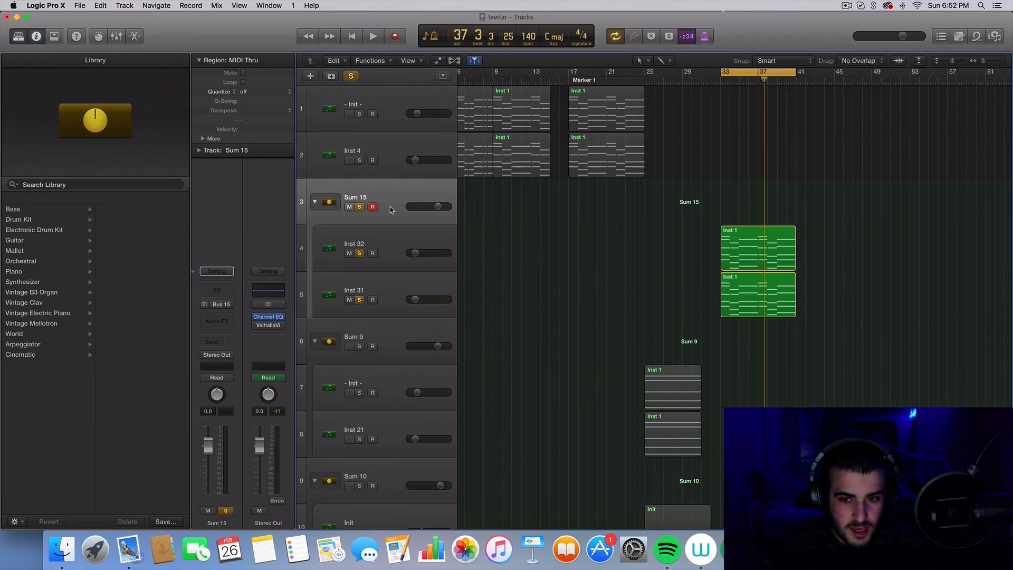
- Play the stacked chords briefly and insert FabFilter Pro-C 2 on the Sum 15 stack
key("space")
left_click(228, 323)
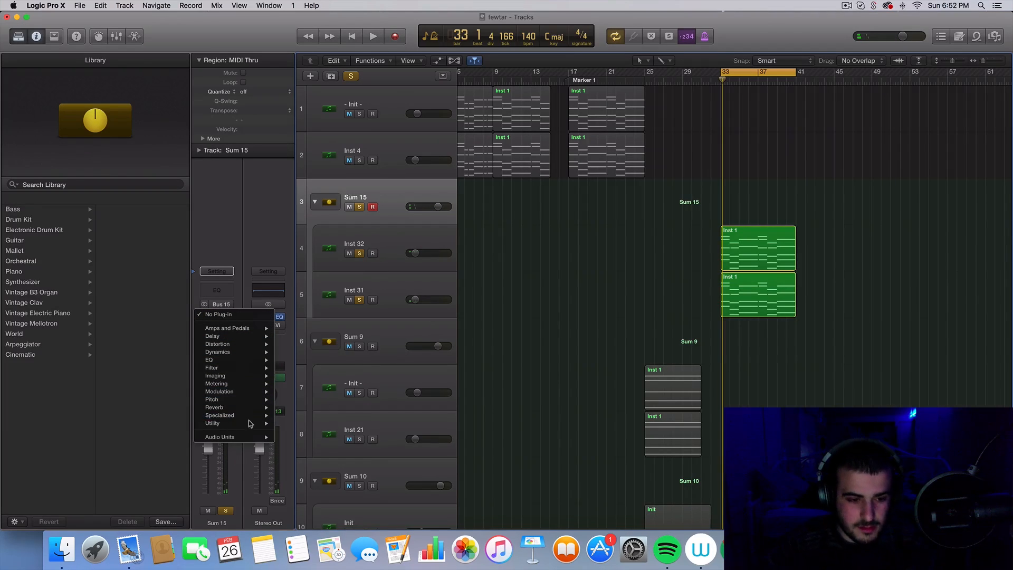
mouse_move(255, 438)
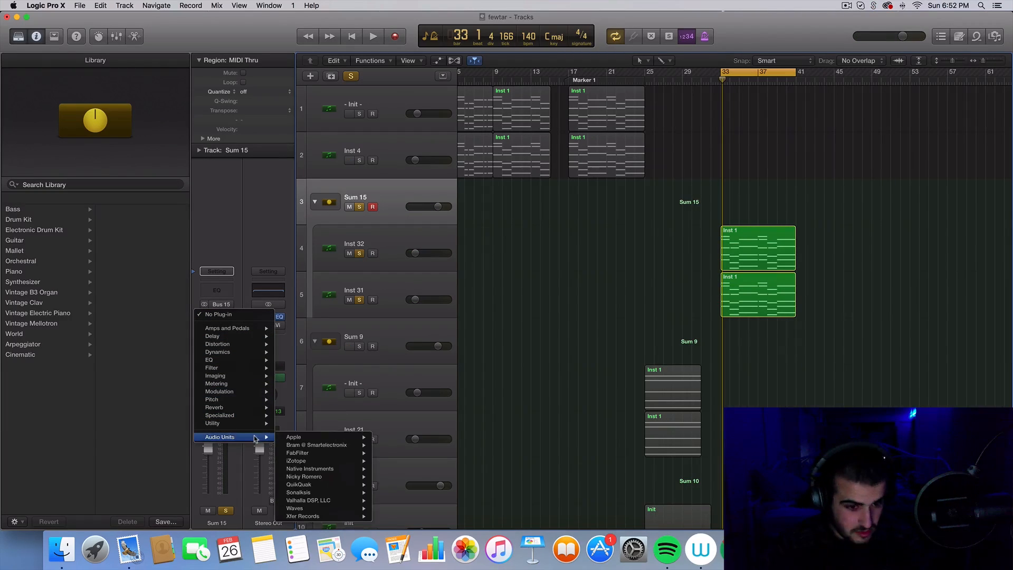
mouse_move(334, 453)
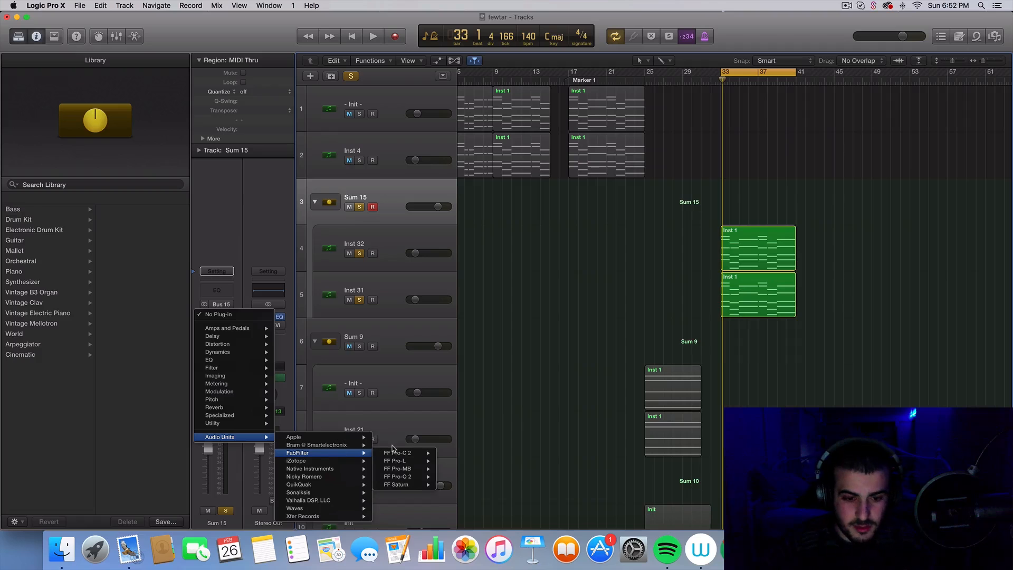
left_click(453, 453)
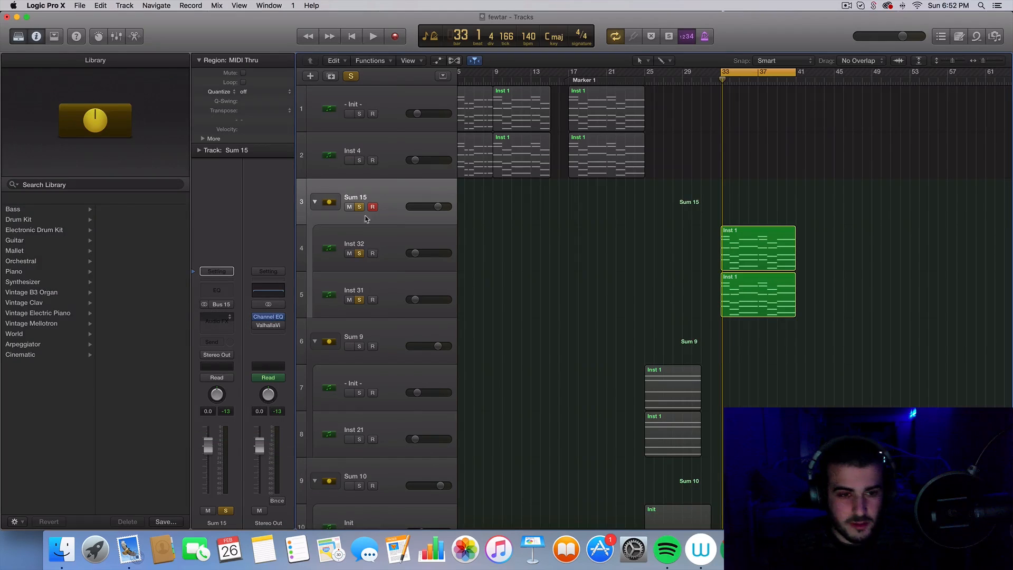
- Set the side chain source of Sum 15's Pro-C 2 to Bus 14
left_click(356, 57)
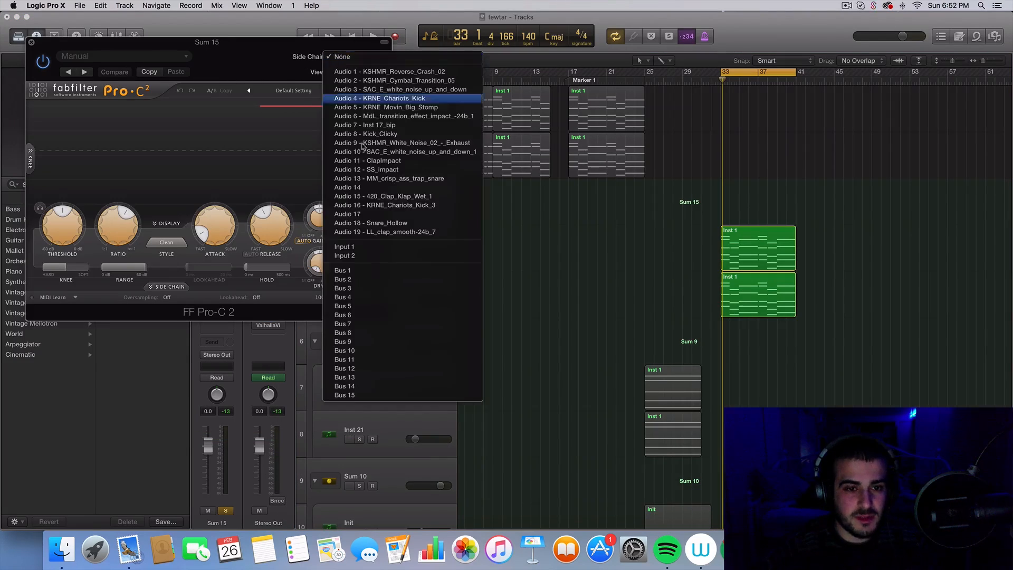
left_click(362, 395)
scroll(589, 281, "down", 10)
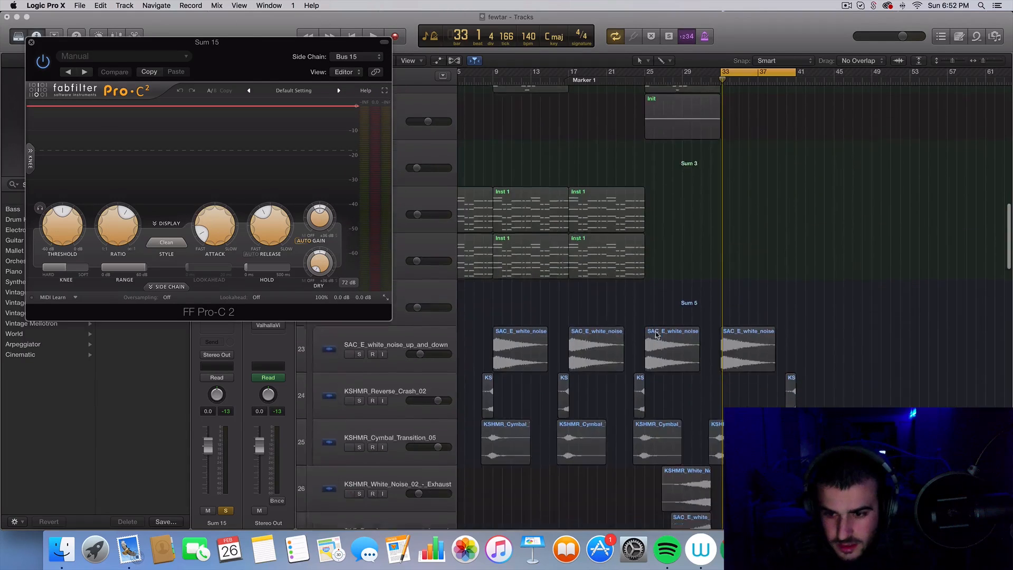
left_click(357, 63)
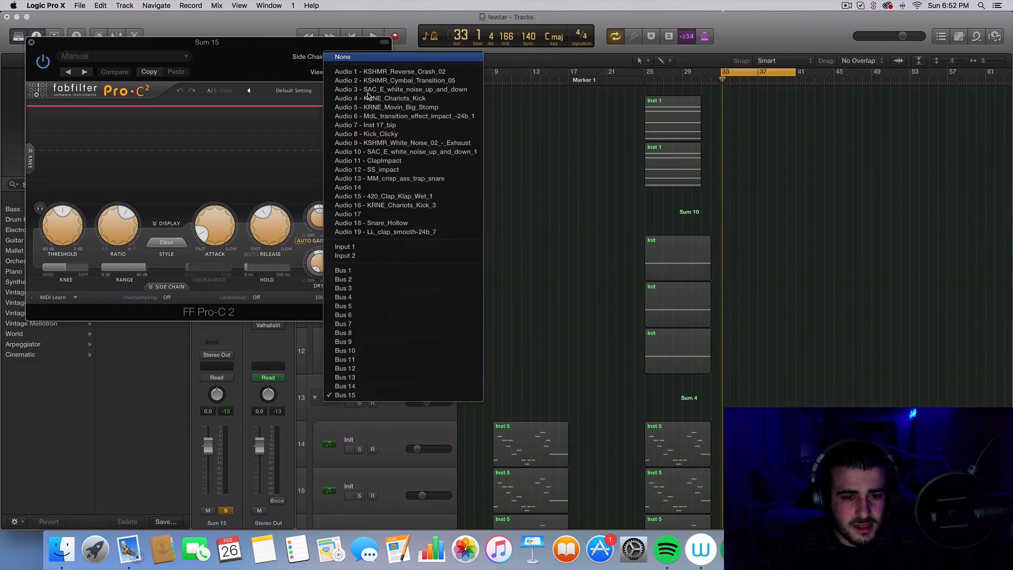
left_click(357, 386)
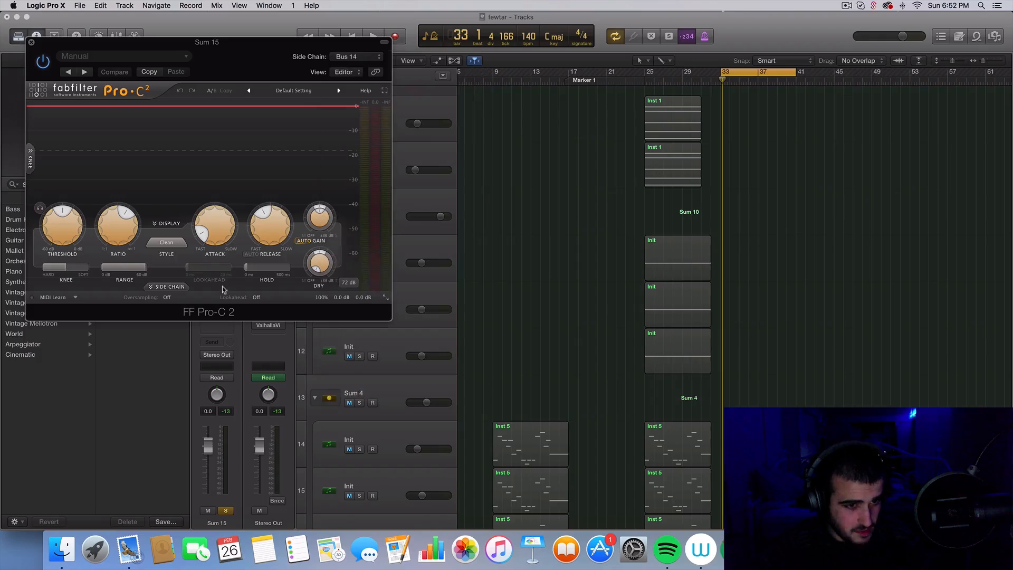
- Switch Pro-C 2 to its external side chain, raise the side chain level during playback, and close the plug-in
left_click(167, 286)
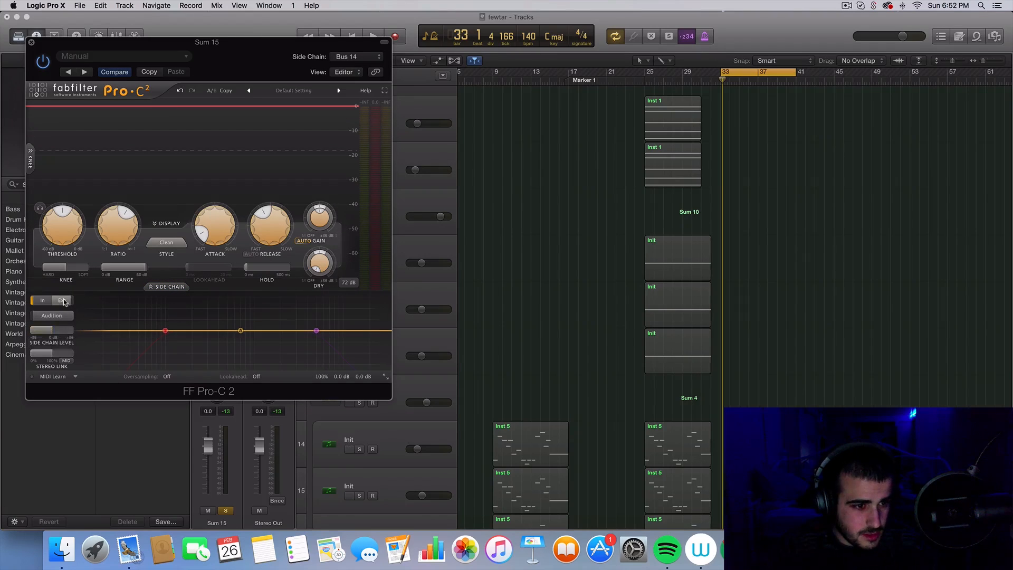
key("space")
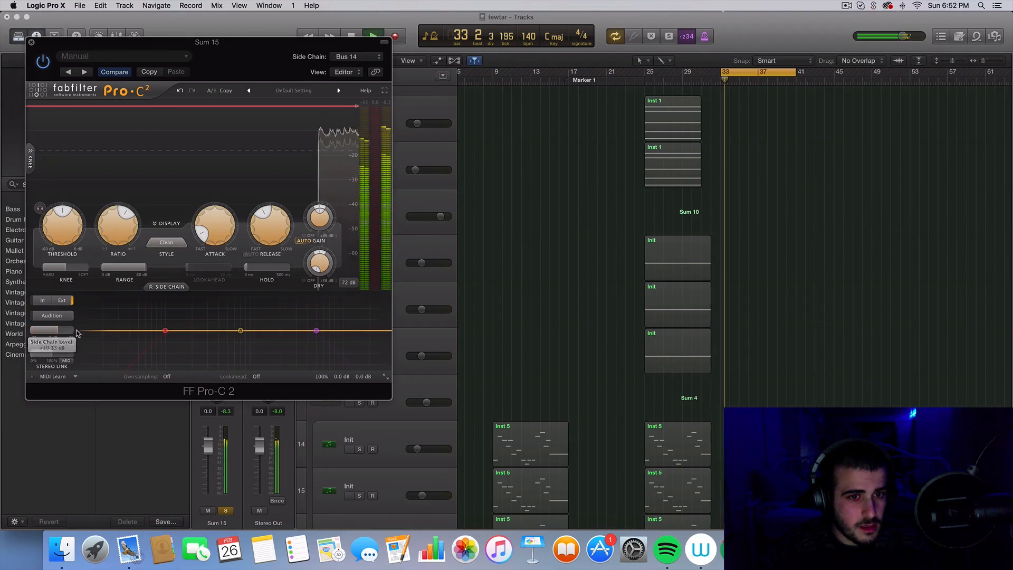
scroll(544, 302, "down", 10)
scroll(543, 301, "down", 15)
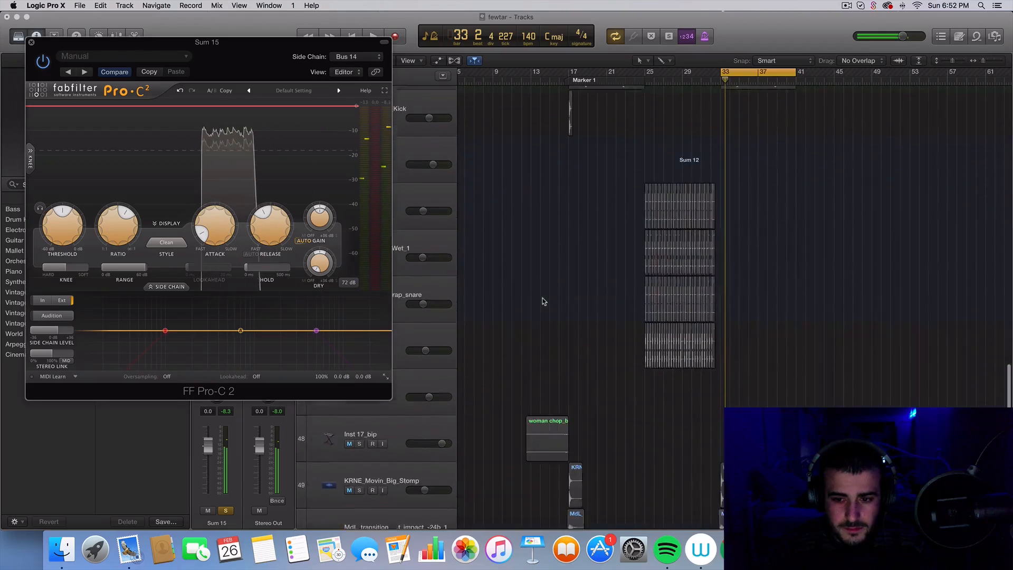
scroll(544, 302, "up", 3)
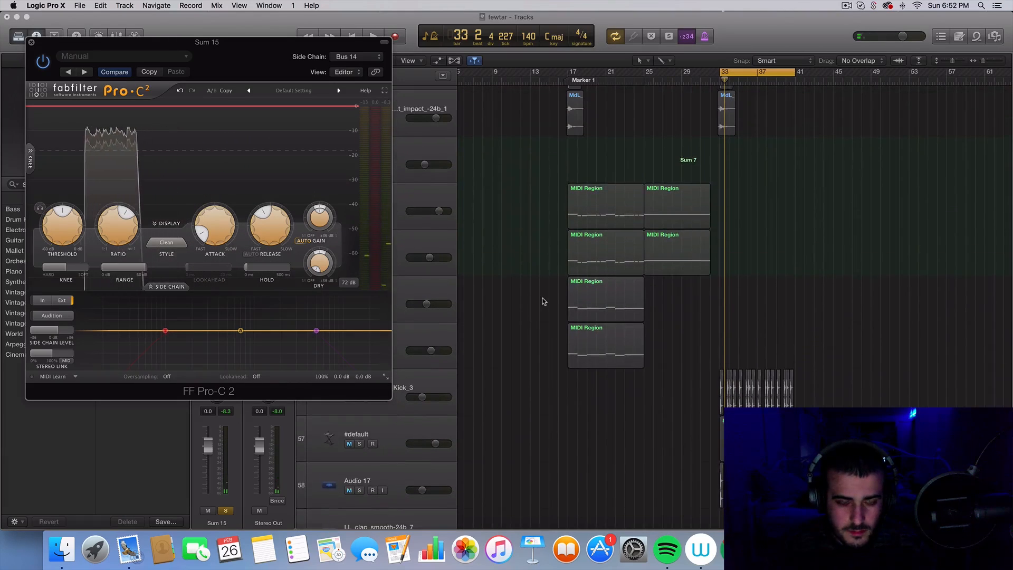
left_click(32, 44)
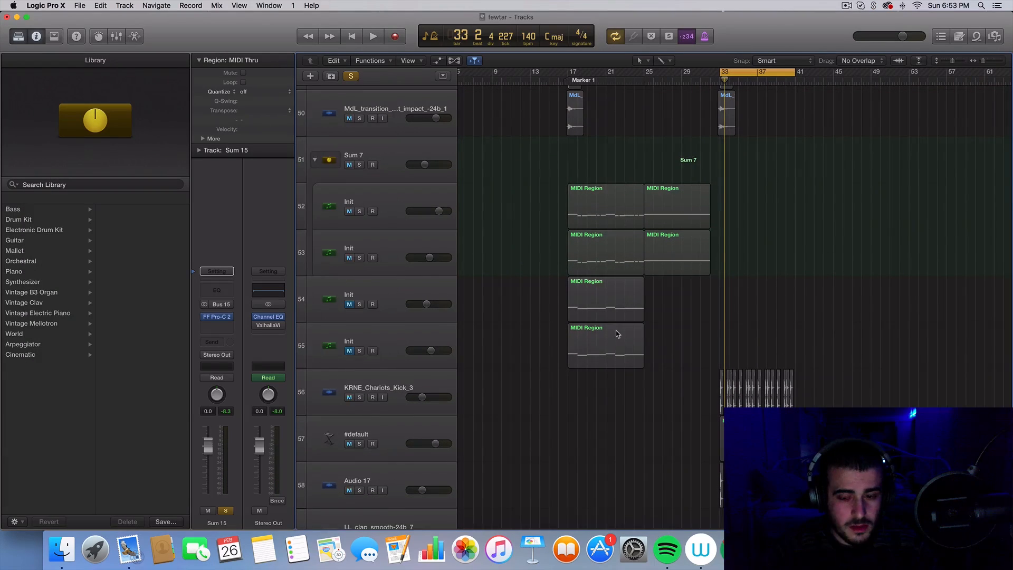
- Solo the Audio 17 kick trigger track alongside the chords and start playback of the loop
scroll(616, 330, "down", 3)
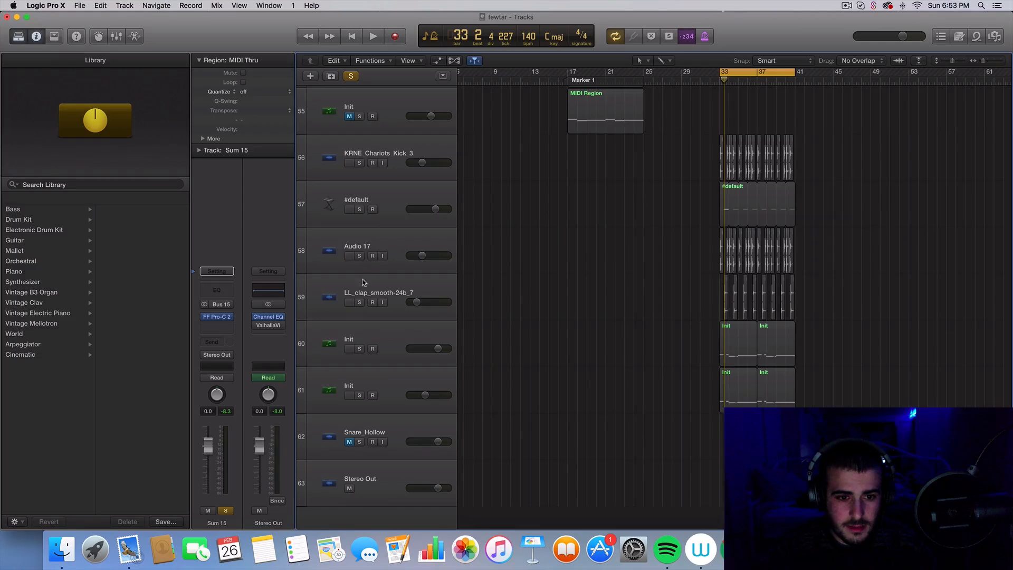
left_click(368, 248)
left_click(359, 255)
key("space")
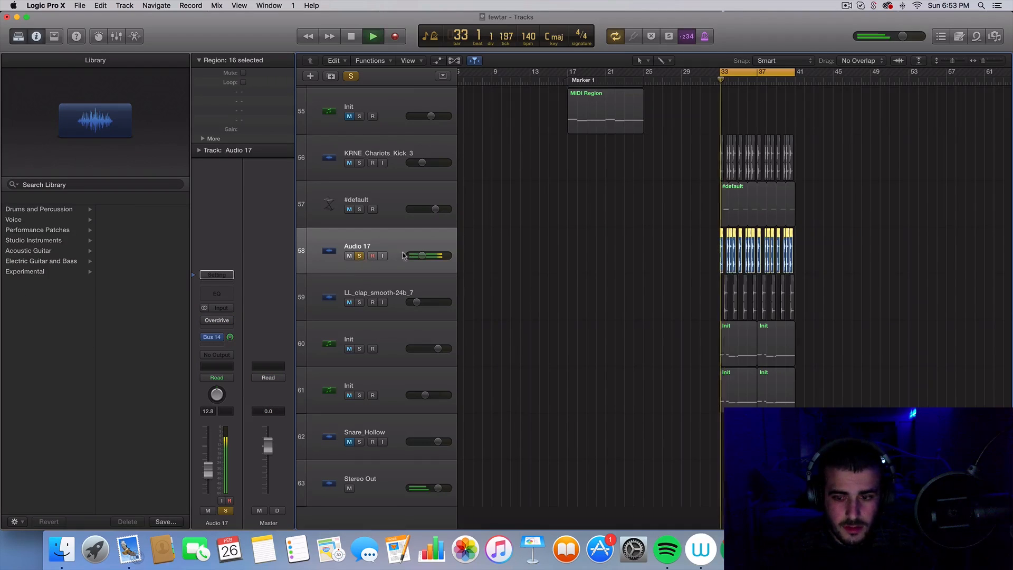
- Insert ValhallaVintageVerb on the Sum 15 stack and set its mix to 16.4%
scroll(565, 309, "up", 5)
scroll(565, 308, "up", 10)
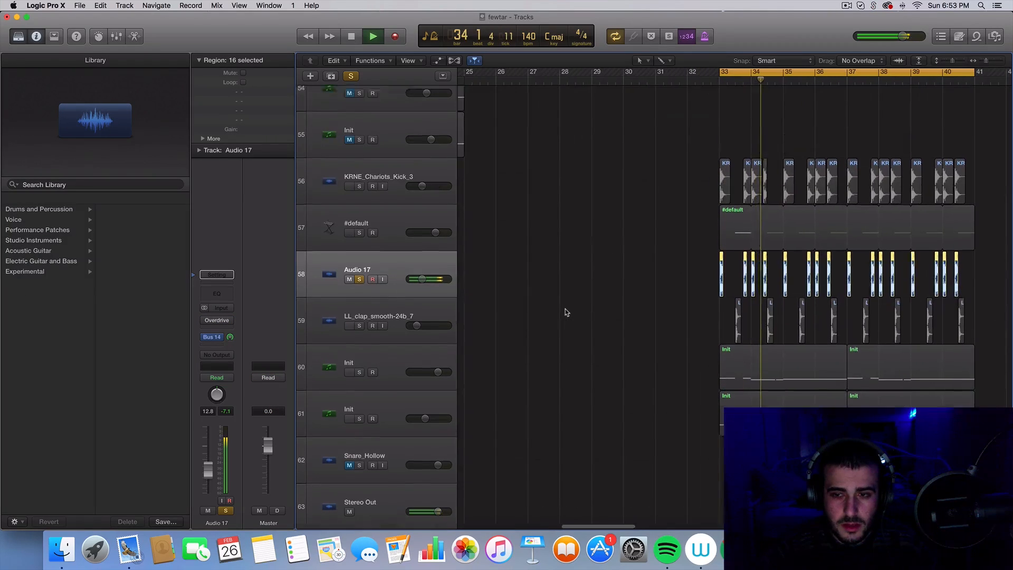
scroll(564, 309, "up", 10)
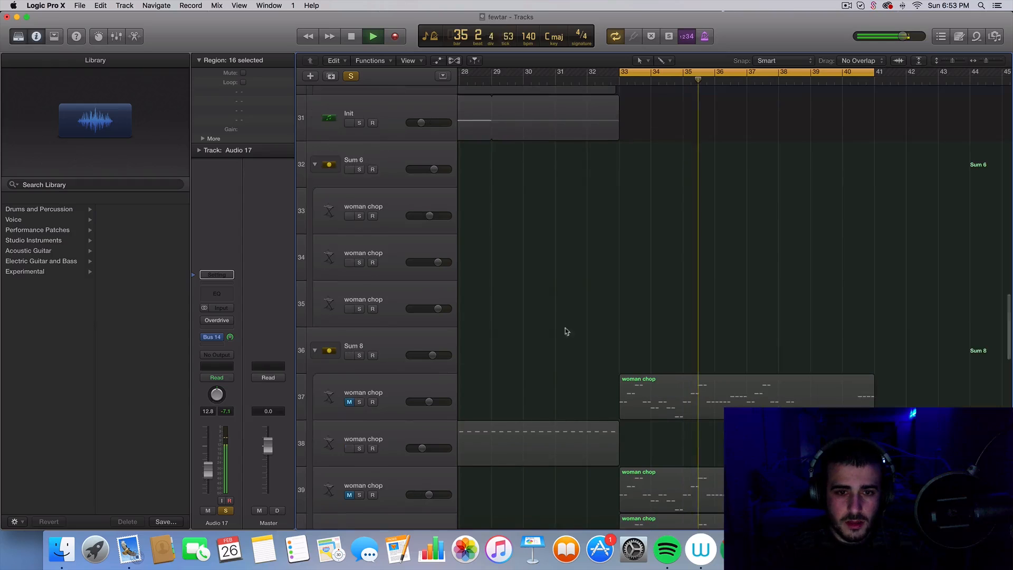
scroll(585, 492, "up", 4)
scroll(638, 355, "up", 17)
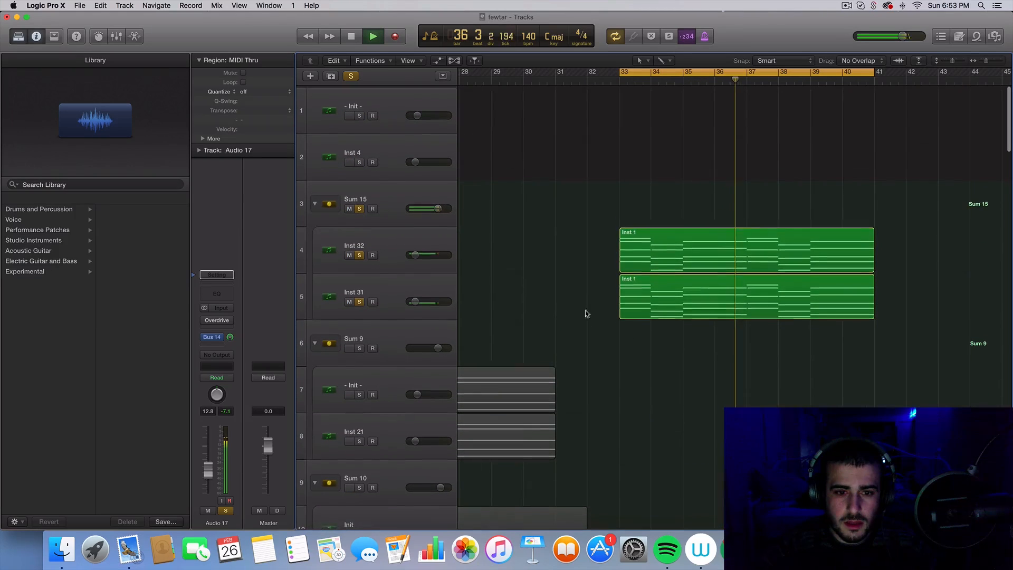
left_click(378, 214)
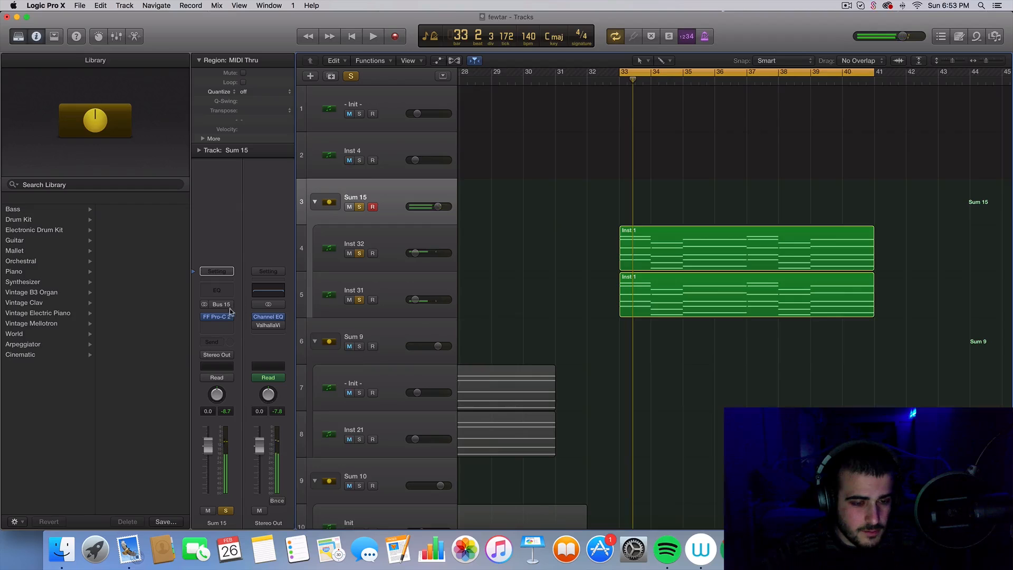
left_click(218, 325)
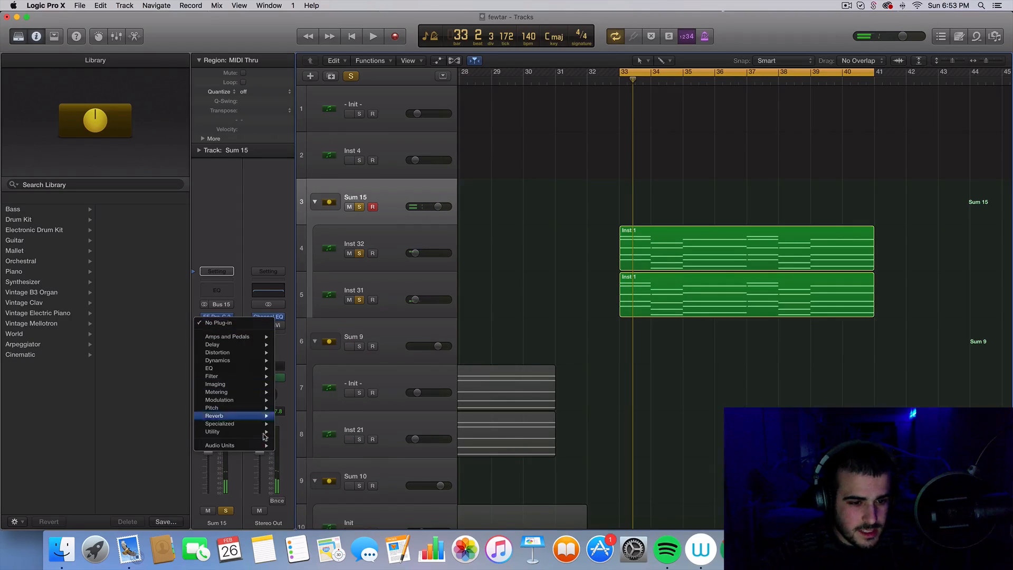
mouse_move(234, 445)
mouse_move(315, 505)
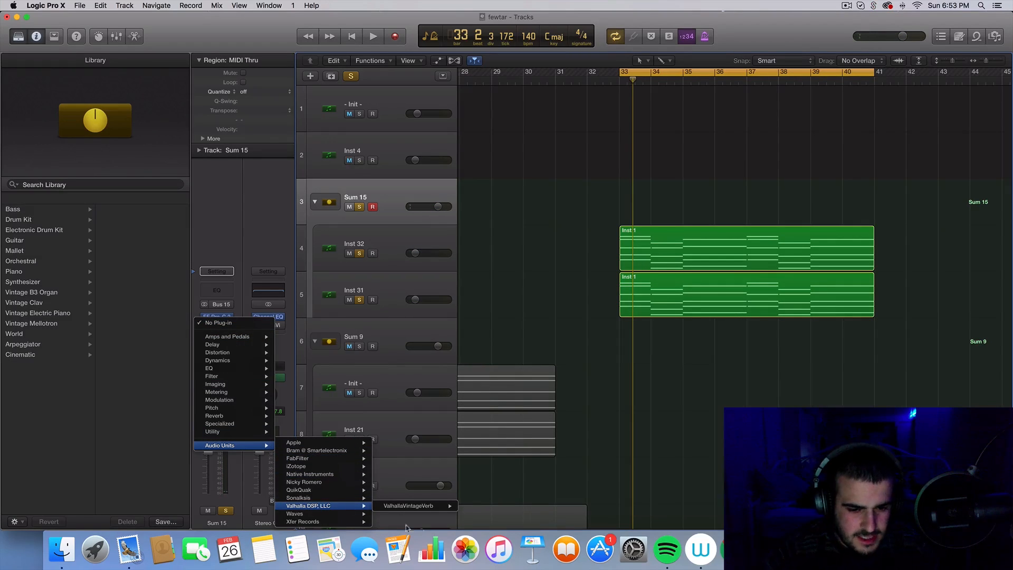
left_click(463, 506)
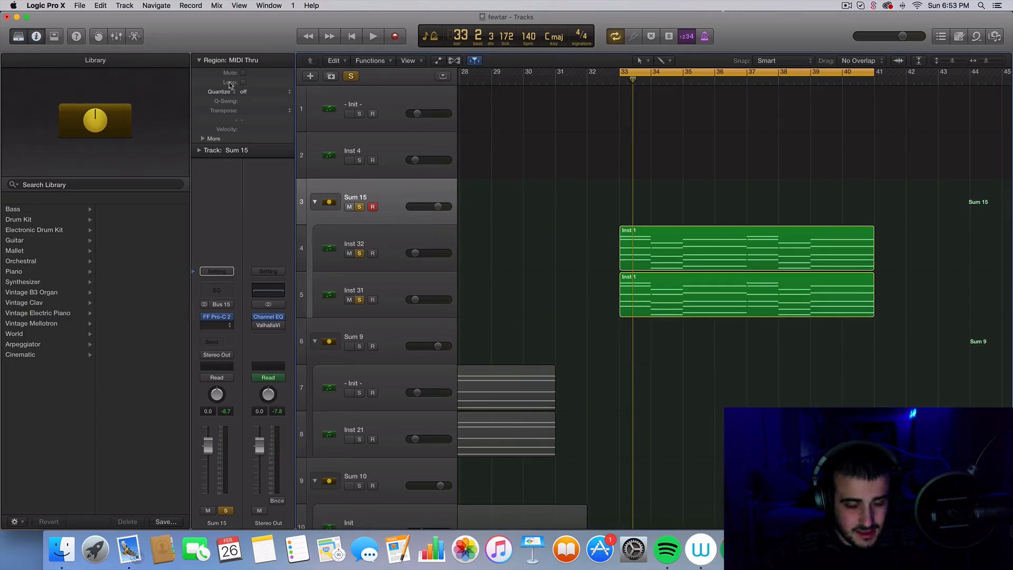
left_click_drag(57, 156, 61, 286)
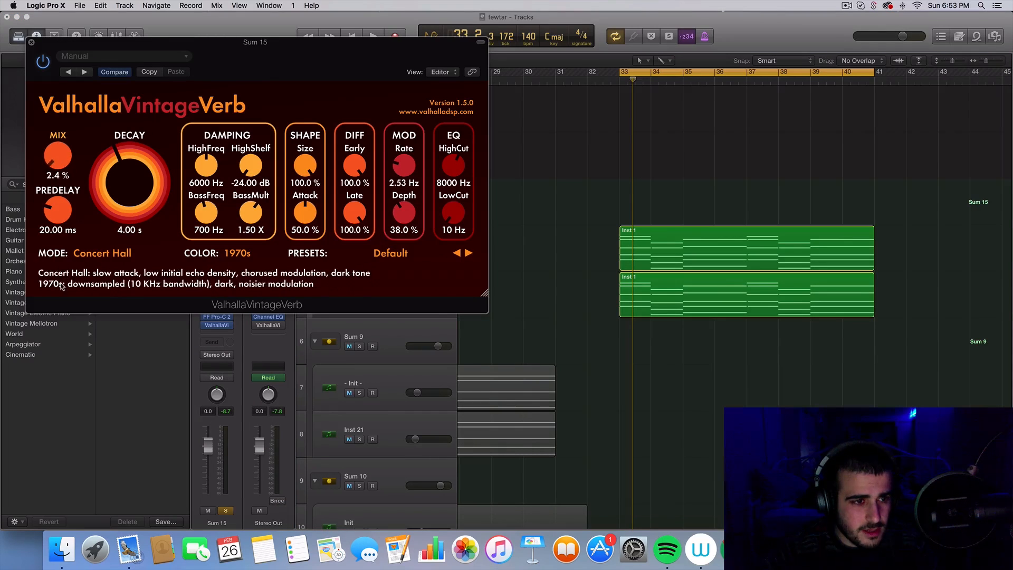
left_click(31, 42)
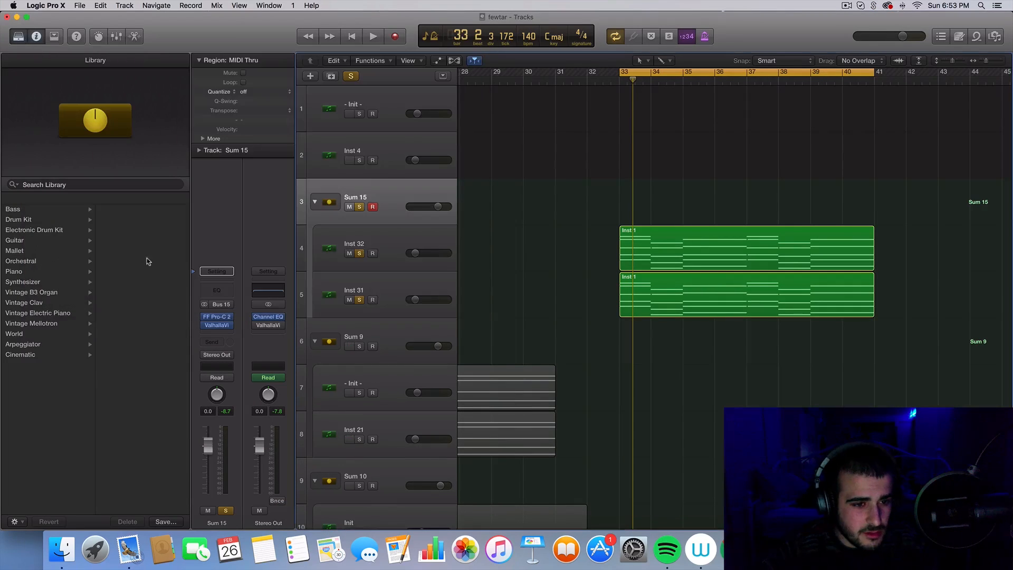
- Place the reverb ahead of Pro-C 2 on Sum 15 and add a Channel EQ that cuts the low frequencies
left_click(215, 333)
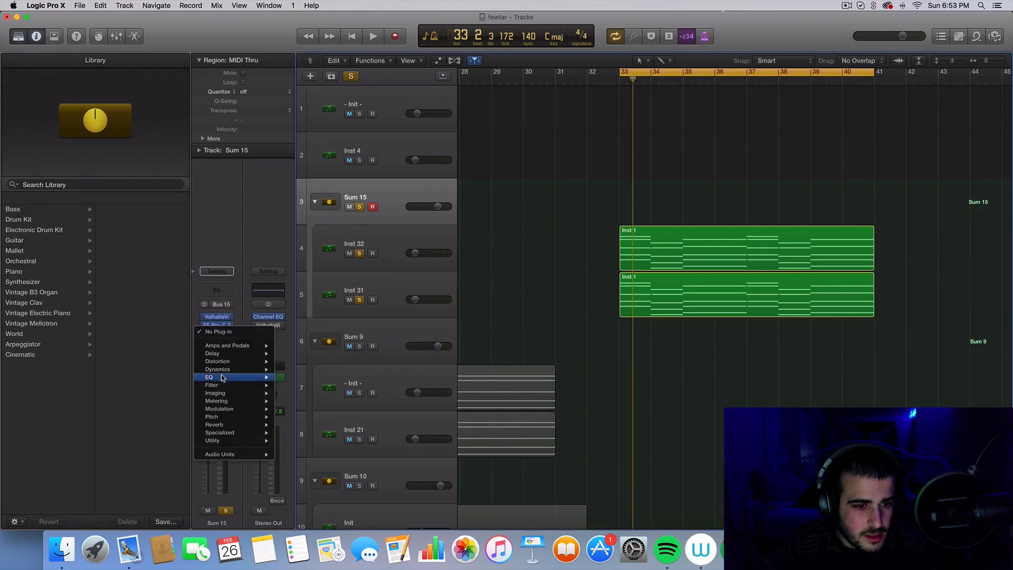
mouse_move(224, 377)
left_click(362, 377)
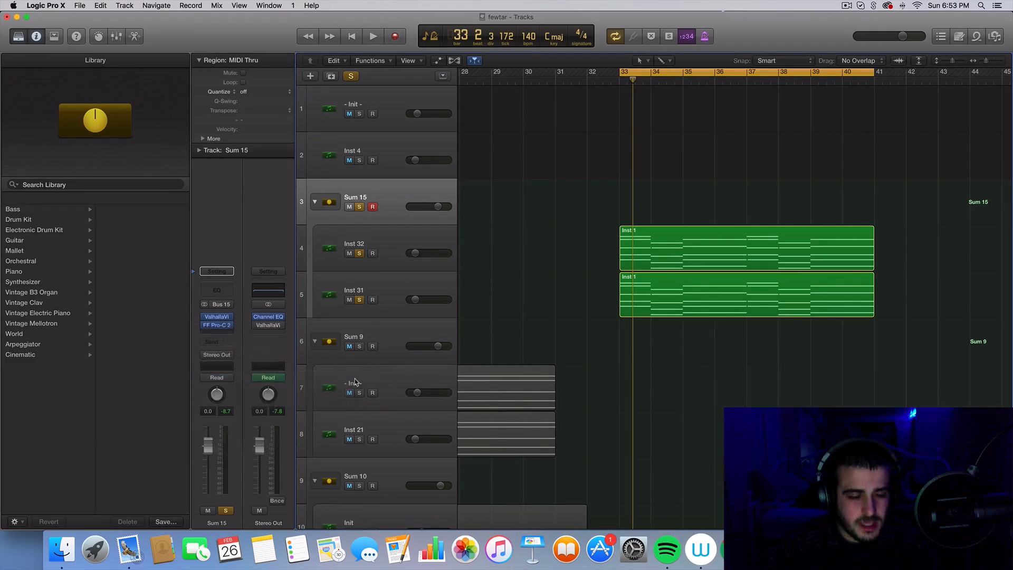
mouse_move(70, 181)
left_mouse_down()
mouse_move(252, 205)
mouse_move(210, 195)
left_mouse_up()
left_click(31, 43)
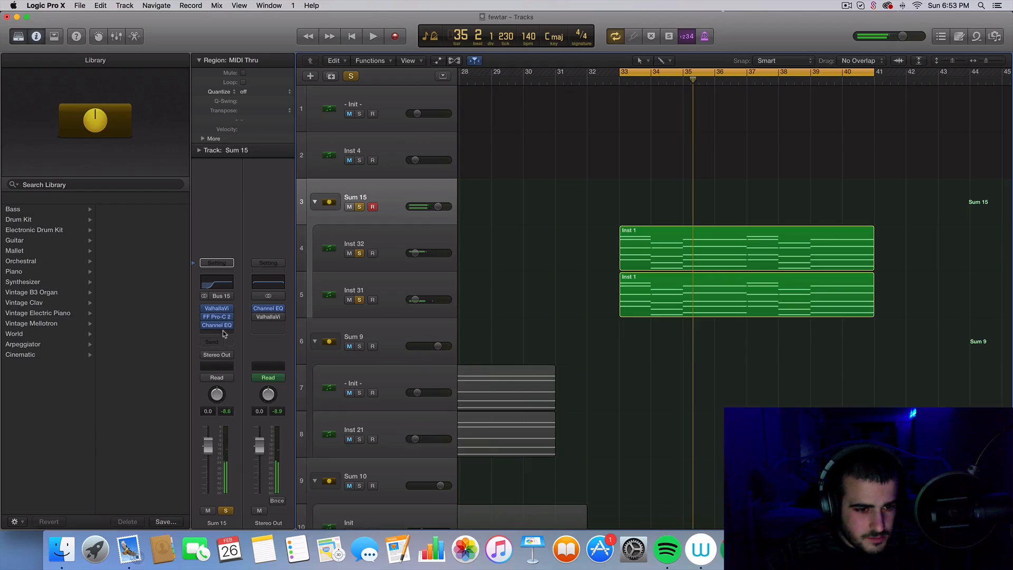
- Review Sum 15's ValhallaVintageVerb settings and insert Nicky Romero Kickstart after the Channel EQ
left_click(219, 308)
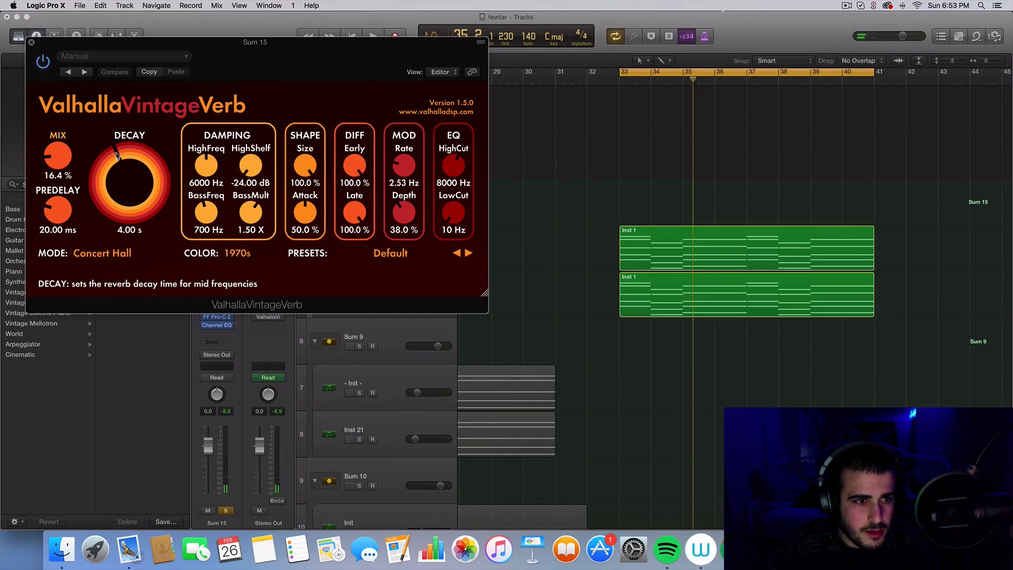
left_click(30, 42)
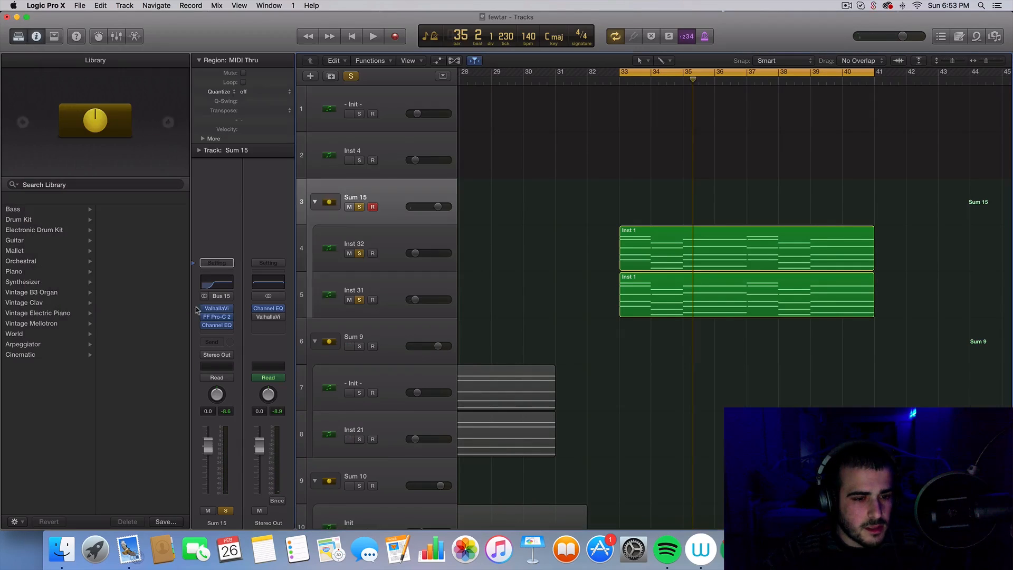
left_click(231, 334)
mouse_move(257, 457)
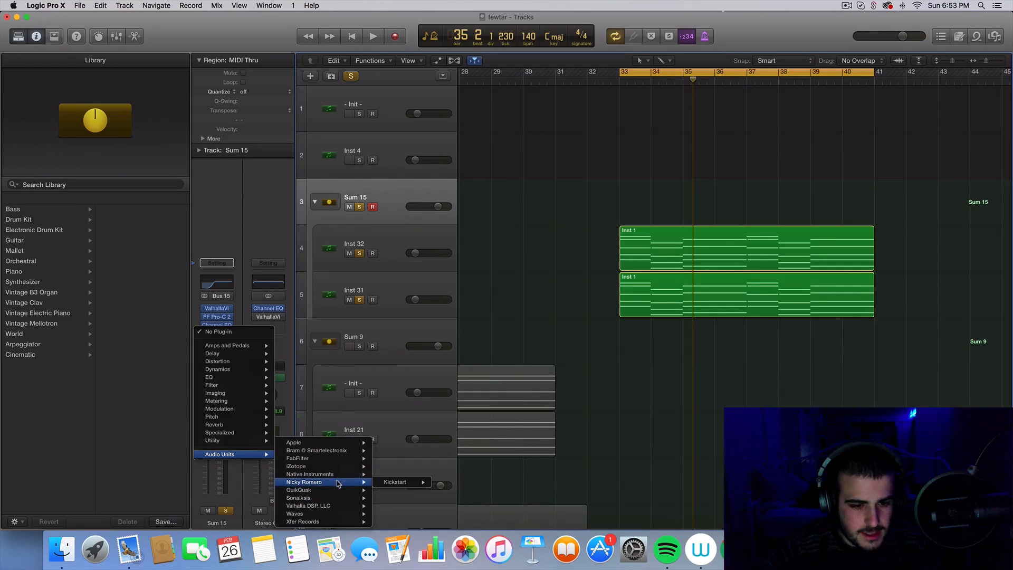
left_click(447, 482)
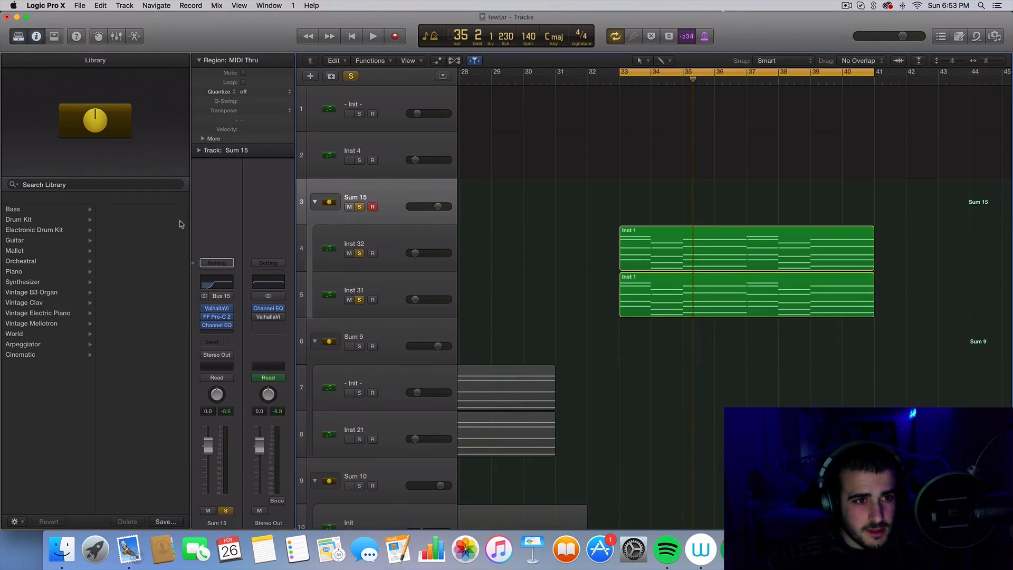
- Audition Sum 15 with Kickstart and switch its sidechain curve to Quick Chain
key("space")
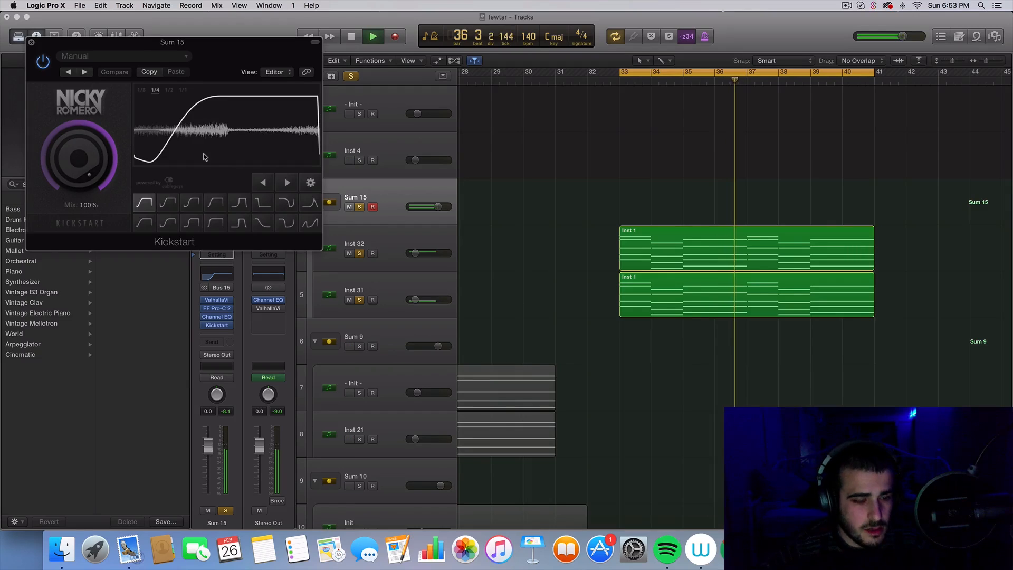
key("space")
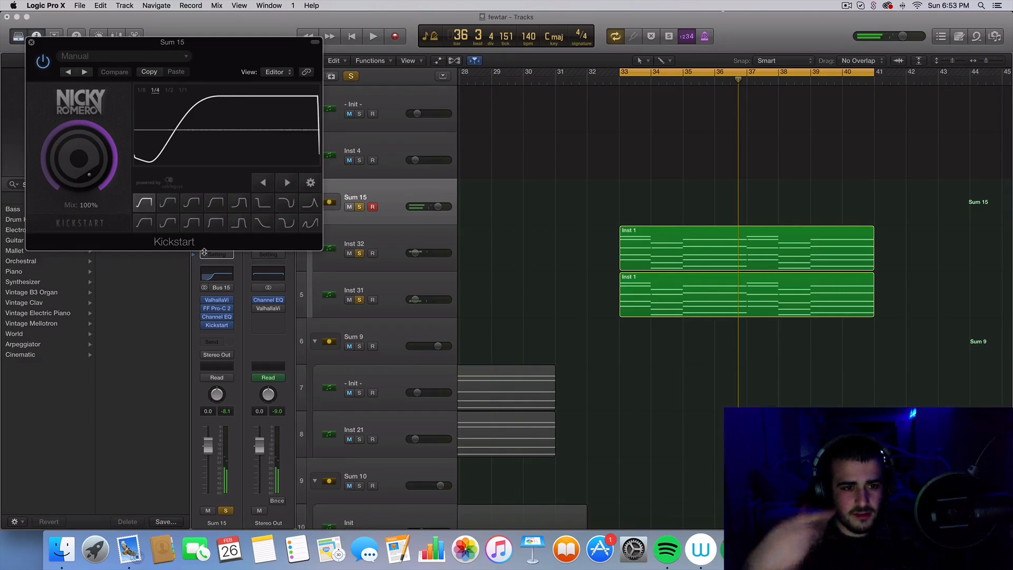
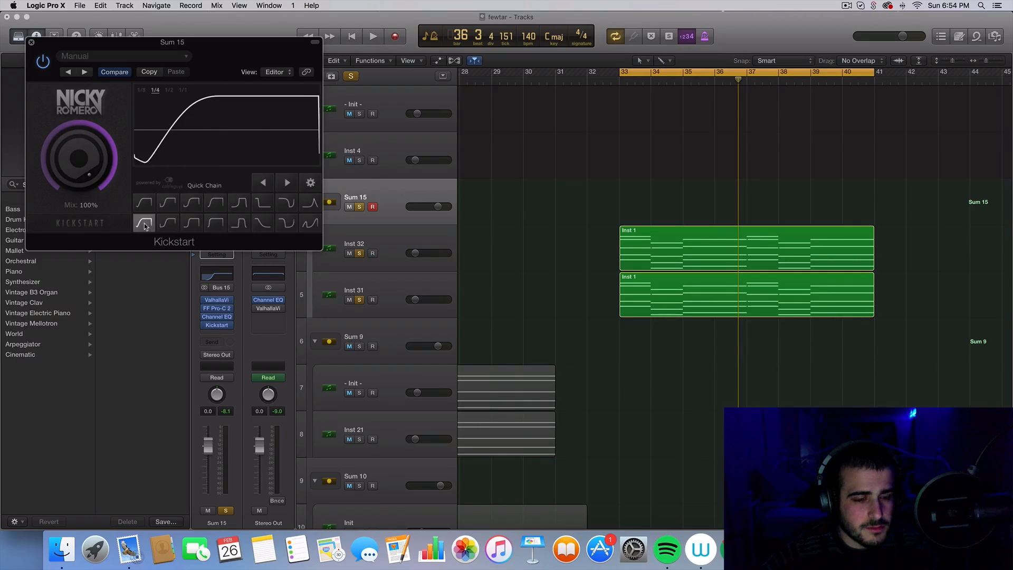
left_click(32, 42)
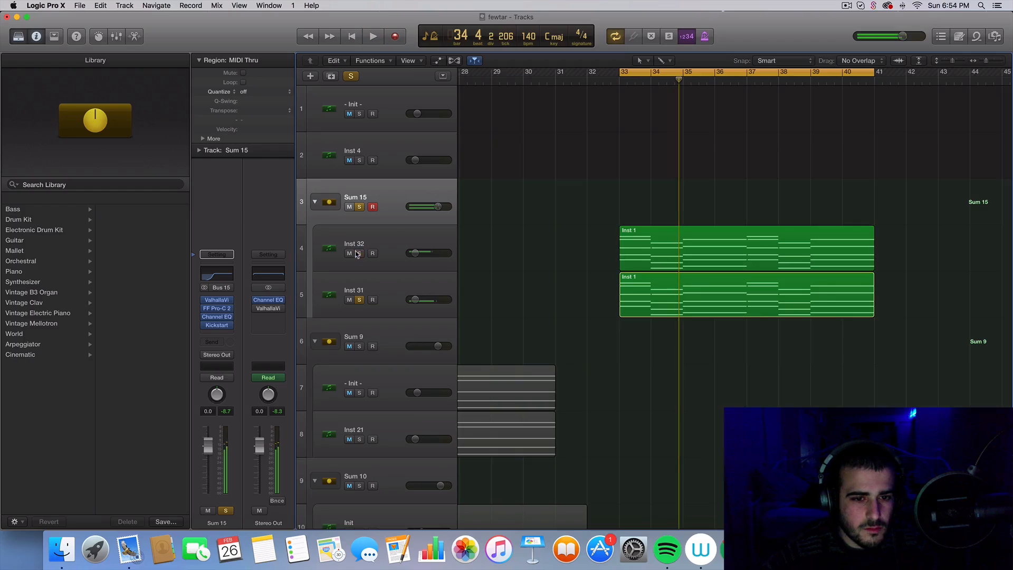
- Turn off solo on the Sum 15 stack and the Audio 17 track
left_click(359, 206)
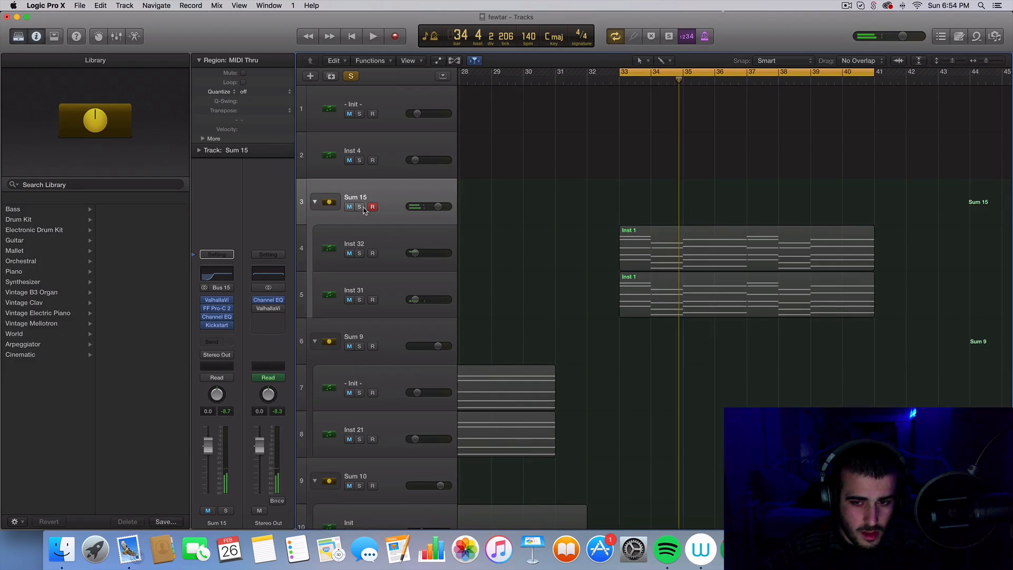
scroll(402, 255, "down", 20)
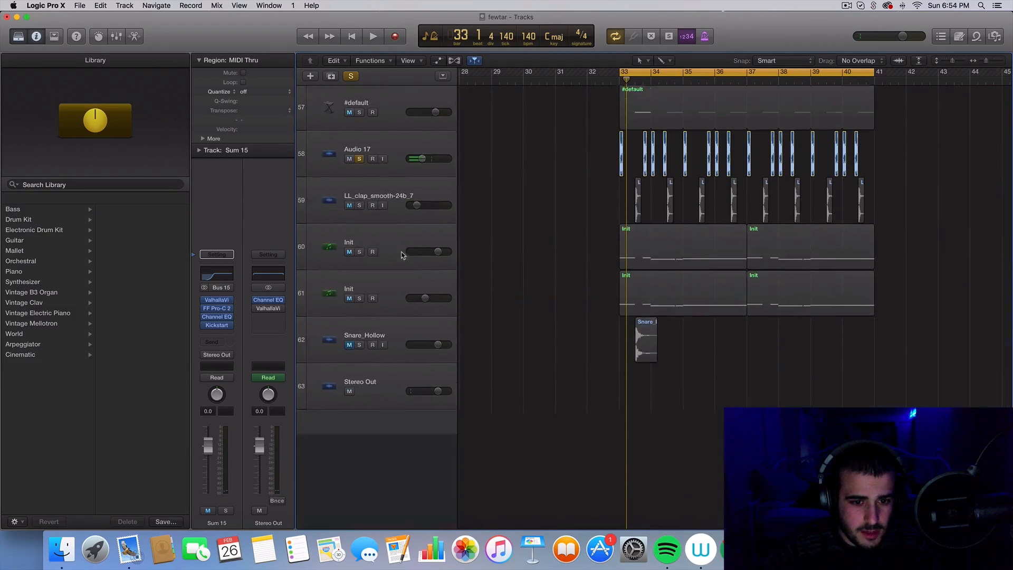
left_click(359, 252)
- Play the full loop and lower the Sum 15 stack's volume to -4.2 dB
scroll(514, 298, "up", 3)
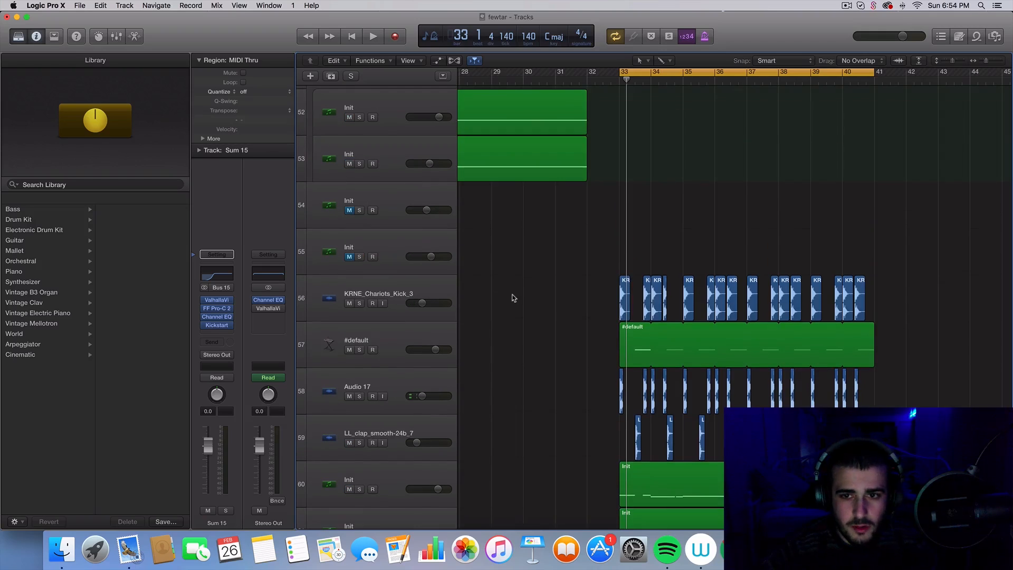
scroll(514, 296, "right", 3)
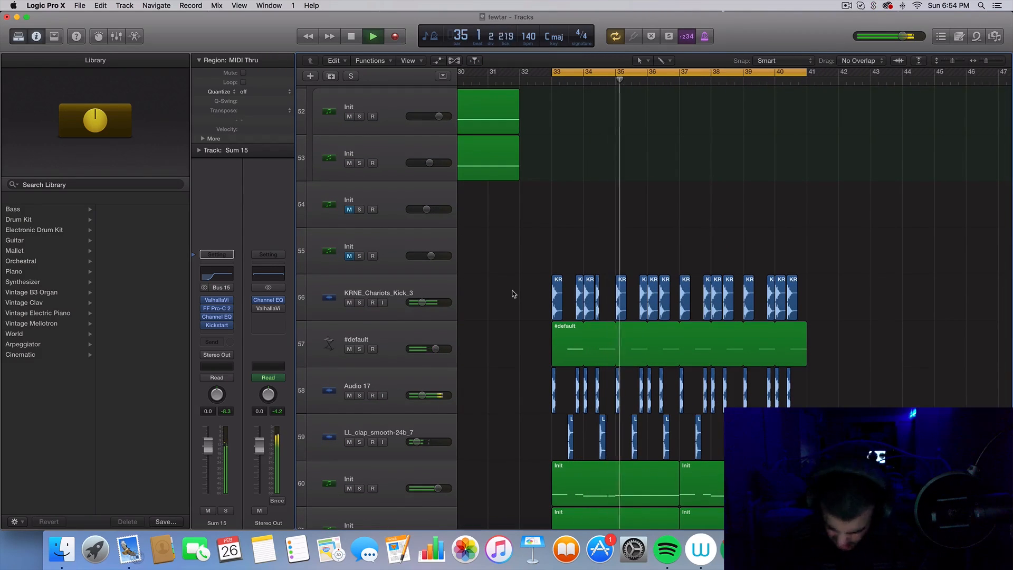
scroll(657, 272, "up", 20)
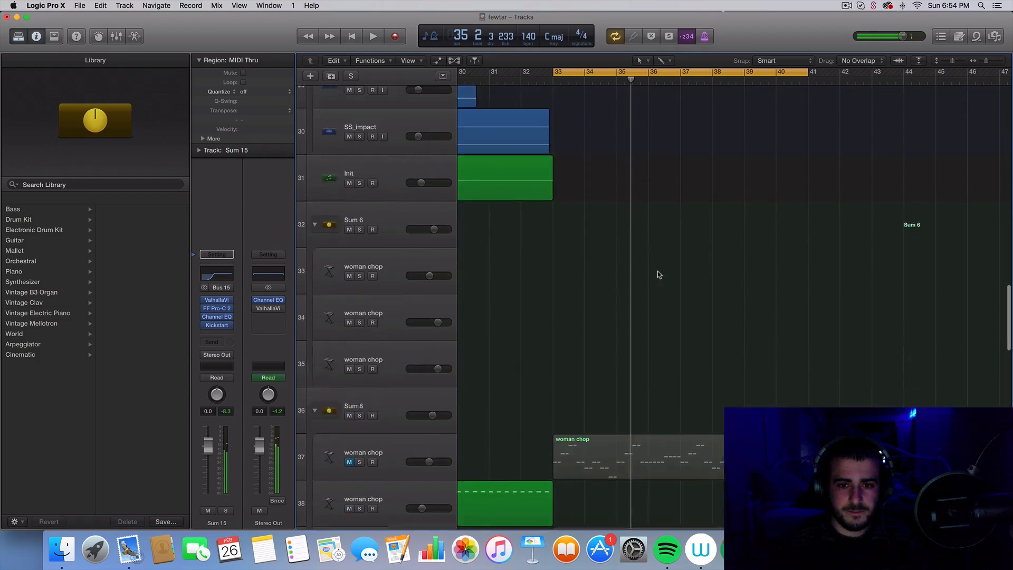
scroll(657, 272, "up", 10)
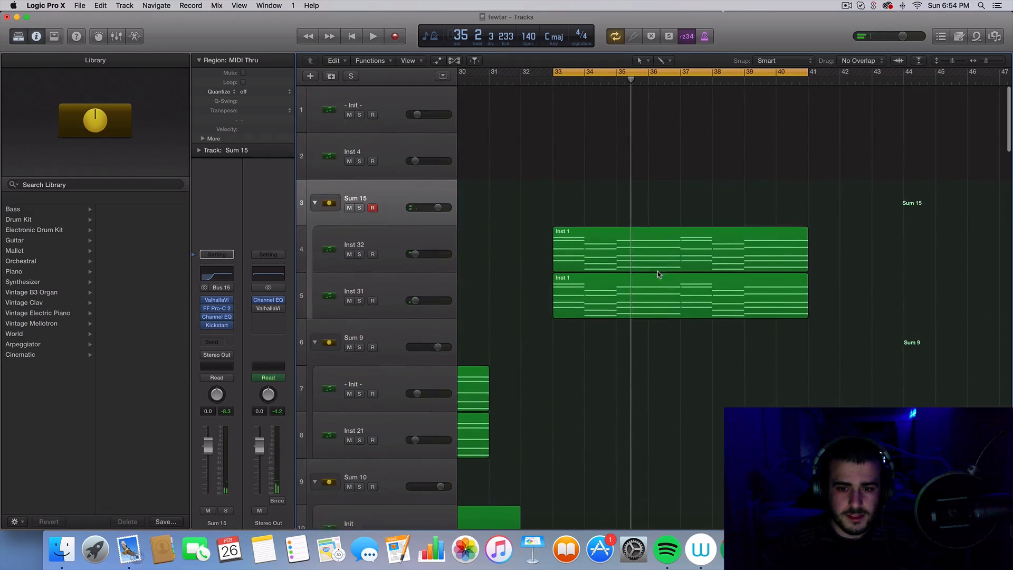
key("space")
left_click_drag(431, 206, 419, 208)
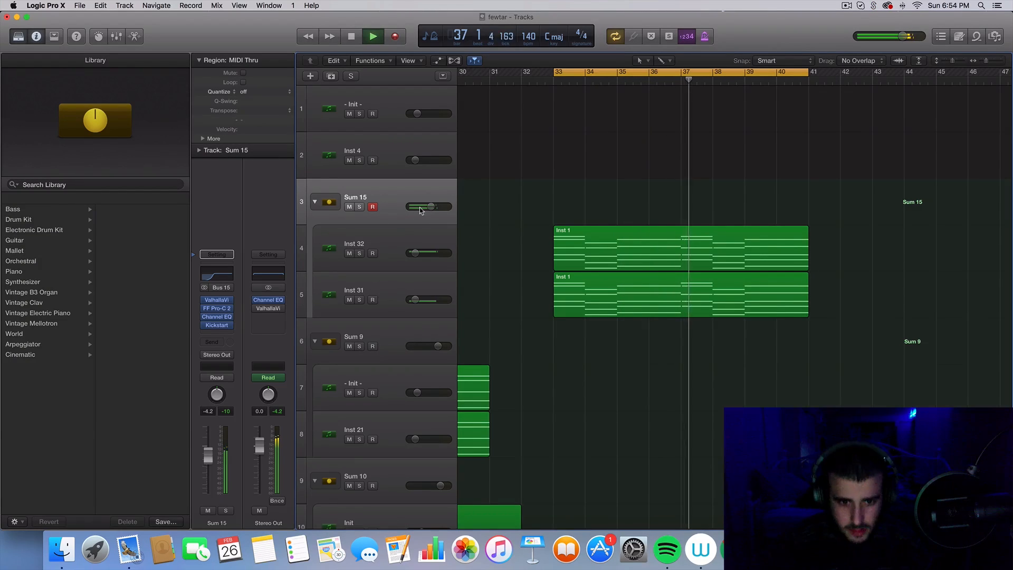
key("space")
- Unmute the three woman chop tracks inside Sum 8 that hold regions from bar 33 to 41
scroll(384, 228, "down", 10)
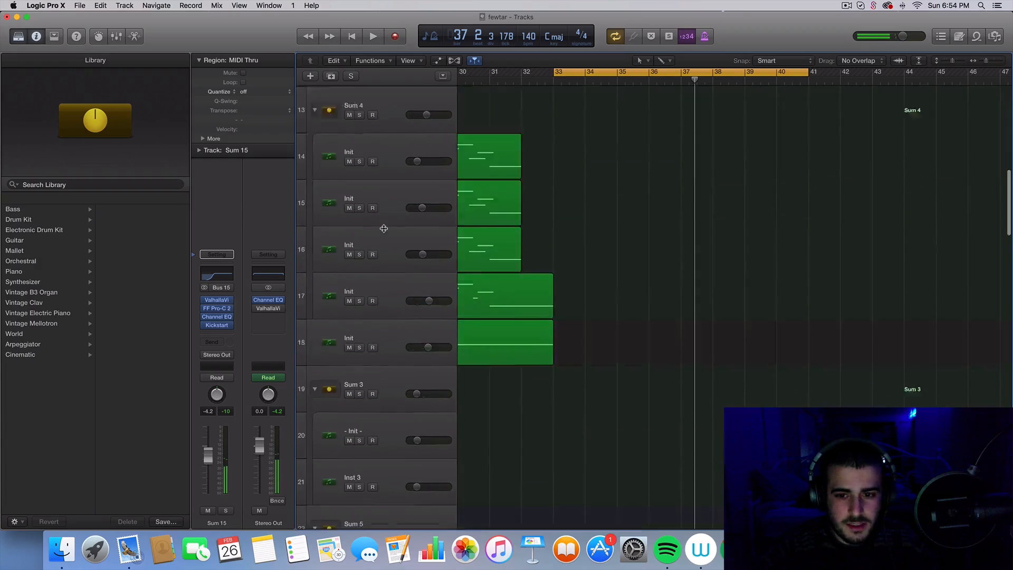
scroll(384, 228, "down", 18)
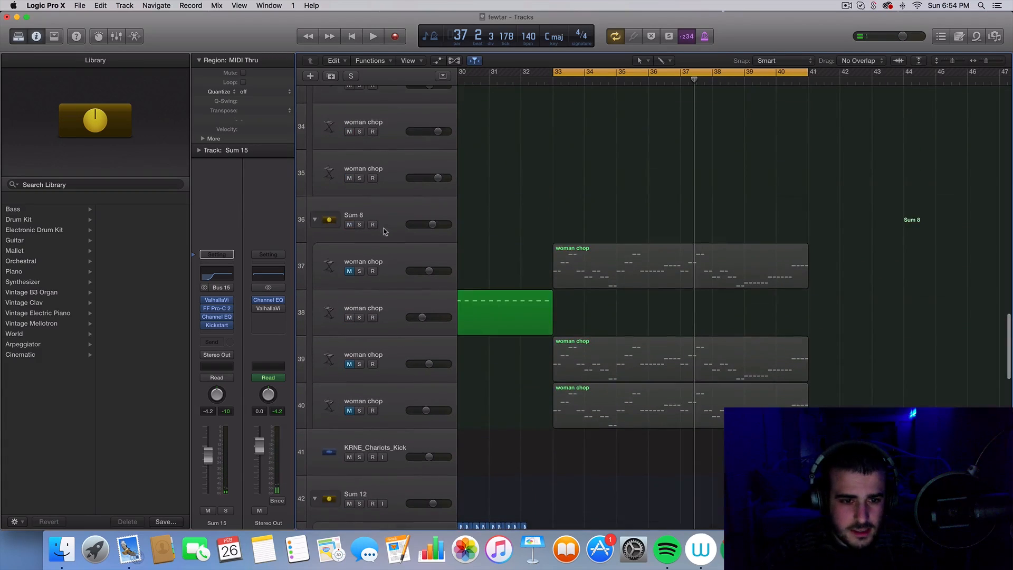
left_click(349, 271)
left_click(349, 364)
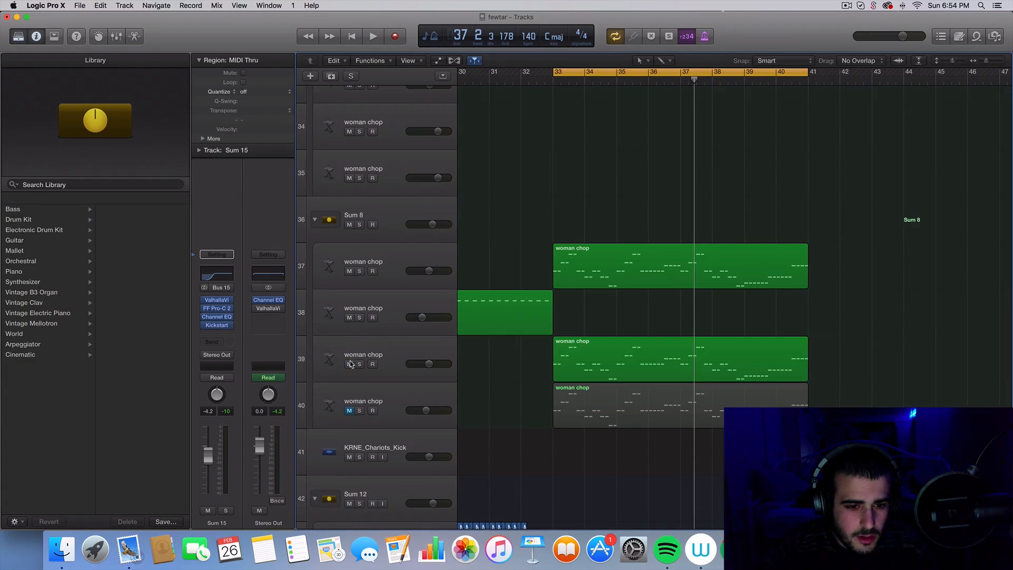
left_click(349, 410)
- Duplicate the Sum 8 stack with its settings and move the three woman chop regions onto the matching tracks of the copy
left_click(386, 223)
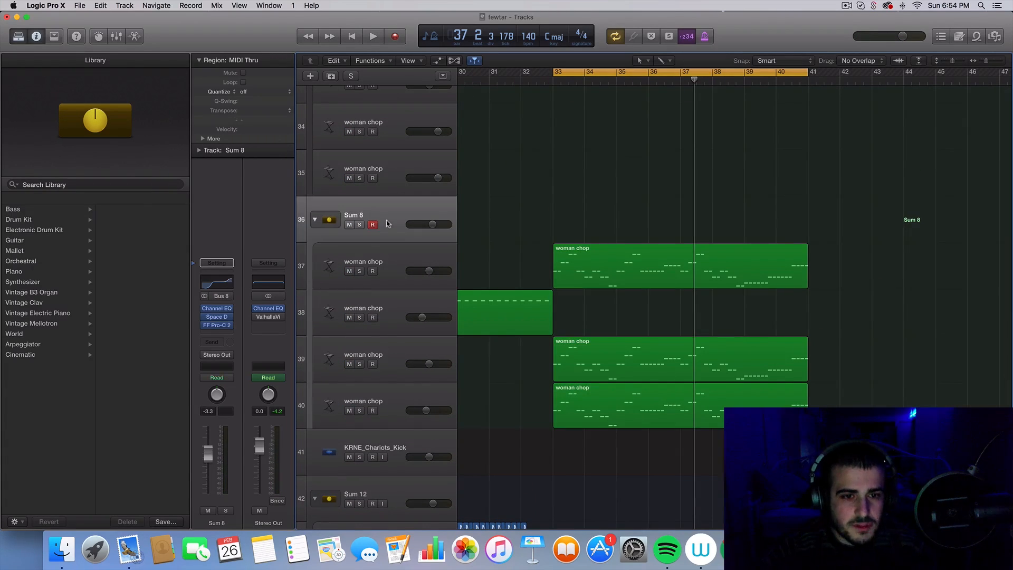
left_click(331, 79)
scroll(498, 263, "down", 3)
left_click_drag(585, 332, 717, 123)
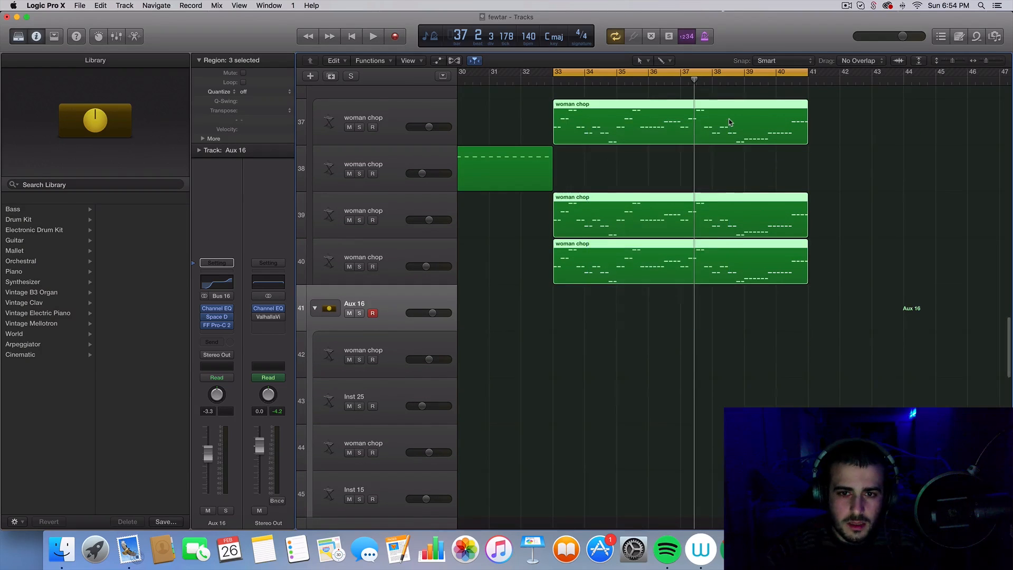
left_click_drag(646, 128, 646, 346)
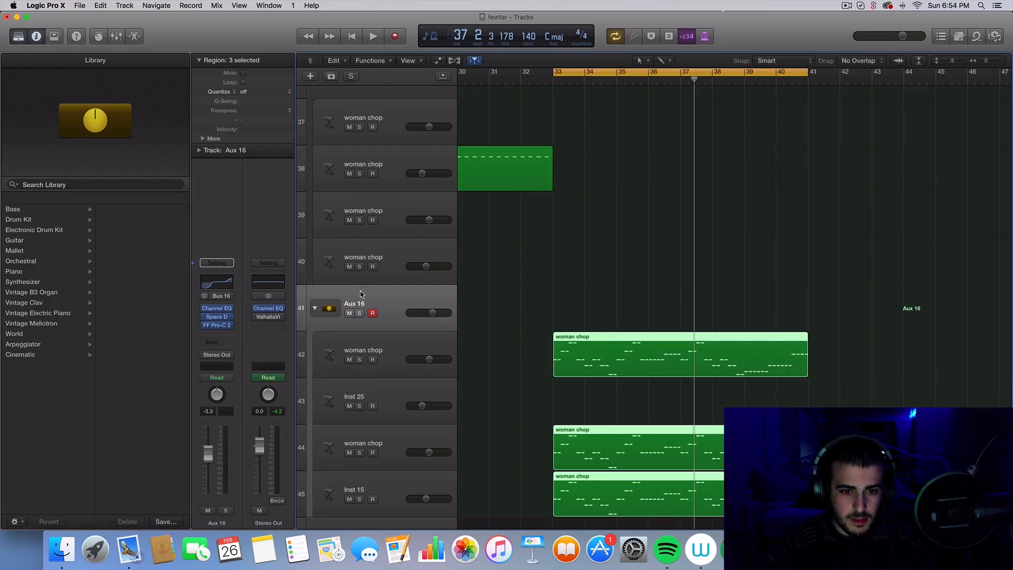
- Solo and audition the Aux 16 stack, and insert another stereo FabFilter Pro-C 2 after its existing one
left_click(358, 313)
left_click(379, 294)
key("space")
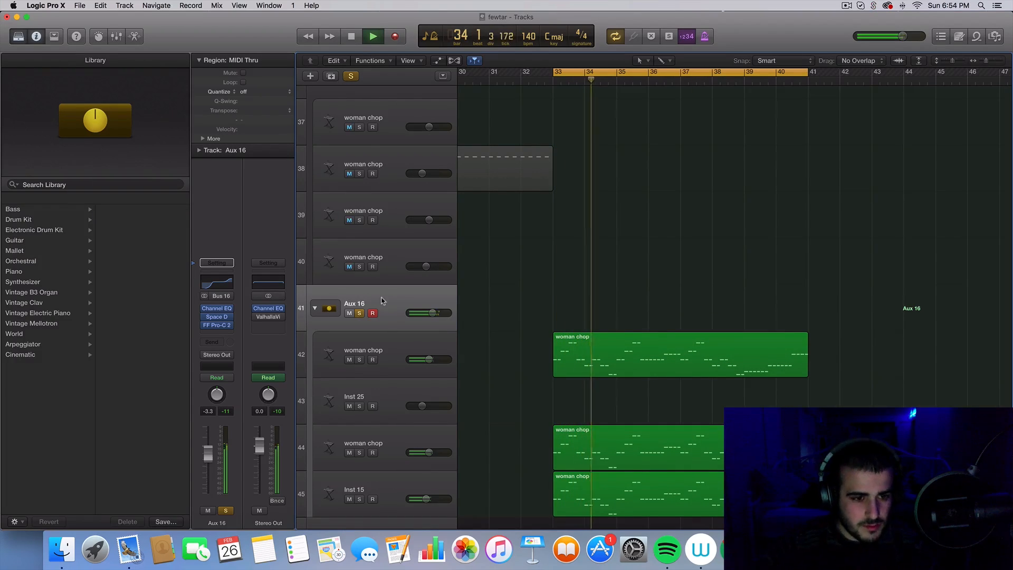
left_click(216, 332)
mouse_move(243, 455)
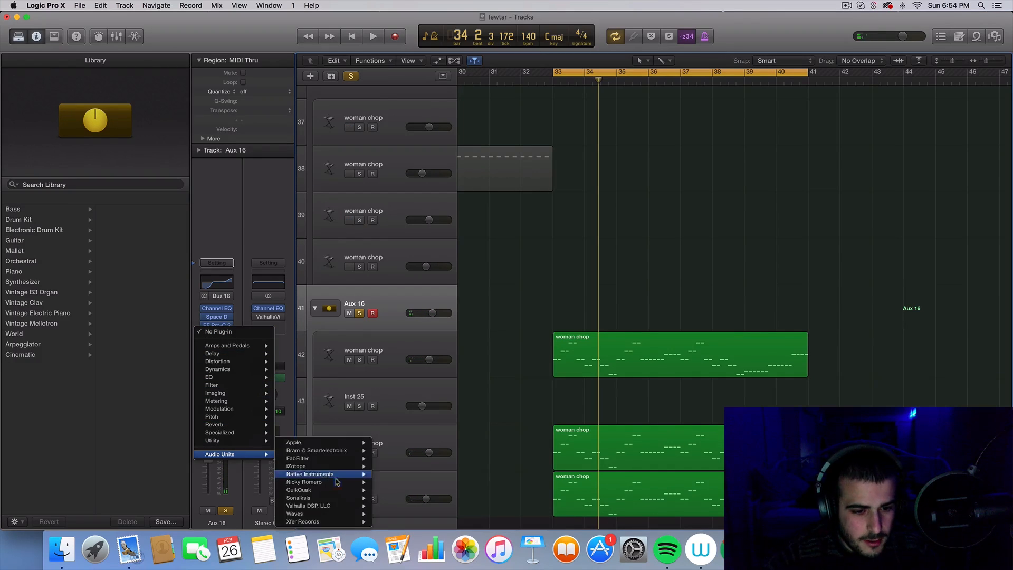
mouse_move(339, 459)
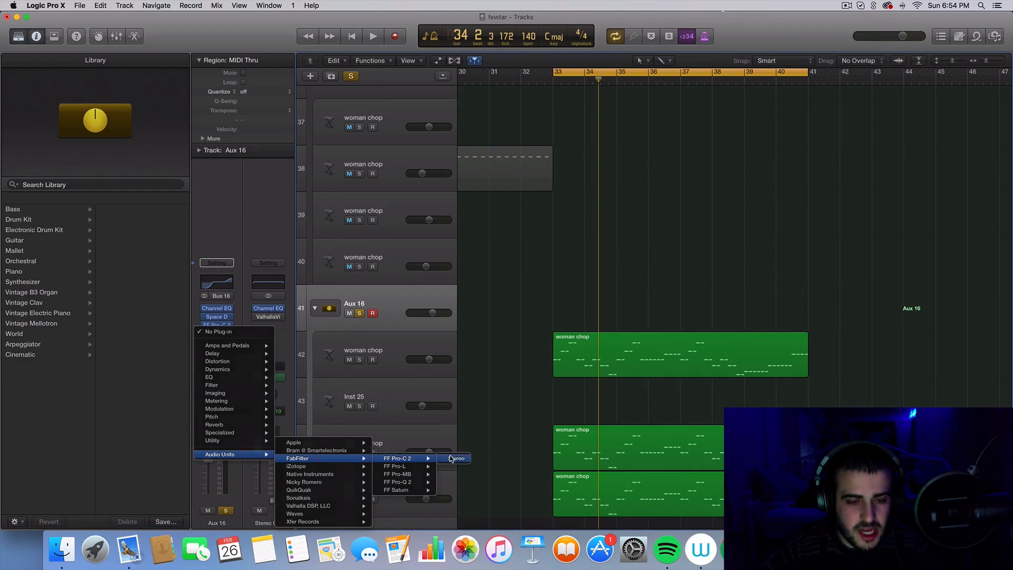
left_click(452, 457)
left_click_drag(289, 50, 291, 25)
- Unsolo Aux 16 and set the new Pro-C 2 to external side chain fed from Bus 14
left_click(359, 313)
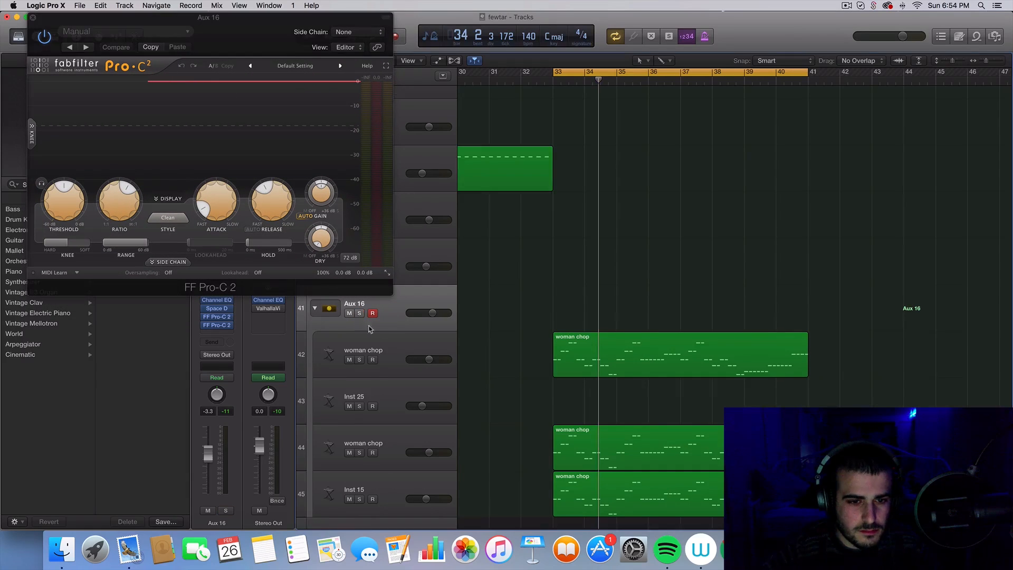
key("space")
left_click(357, 32)
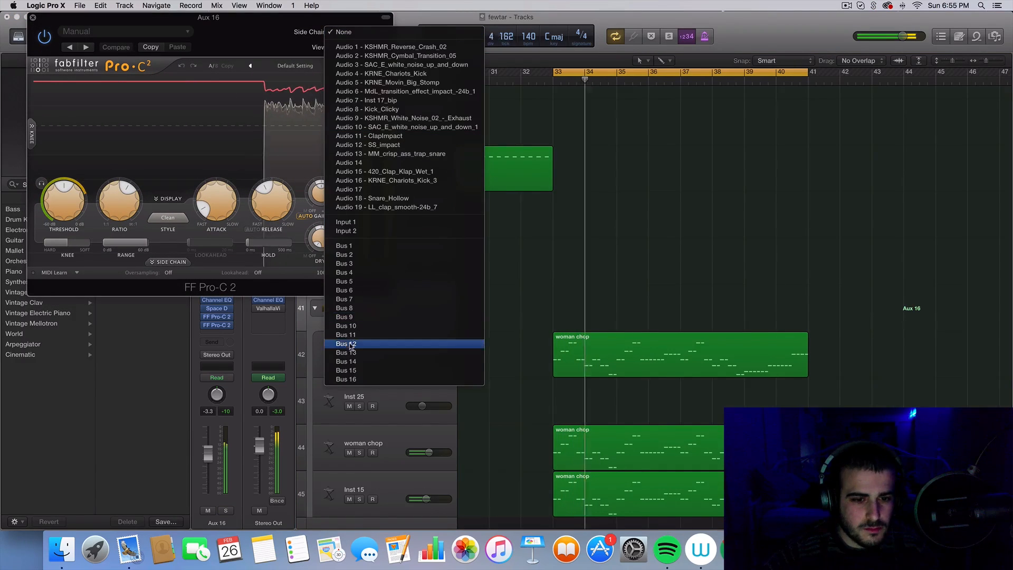
left_click(364, 373)
left_click(176, 263)
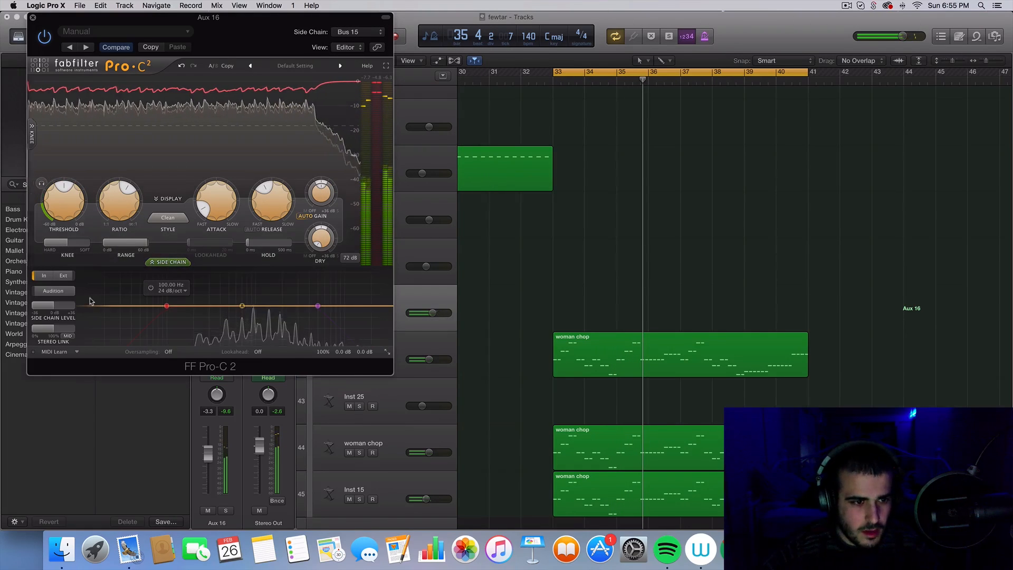
left_click(63, 275)
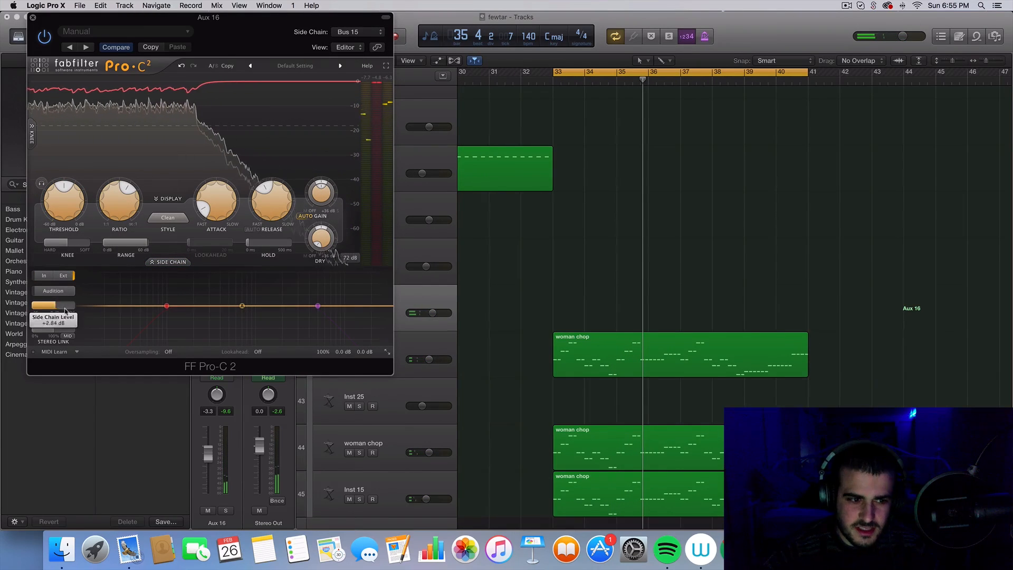
left_click(376, 35)
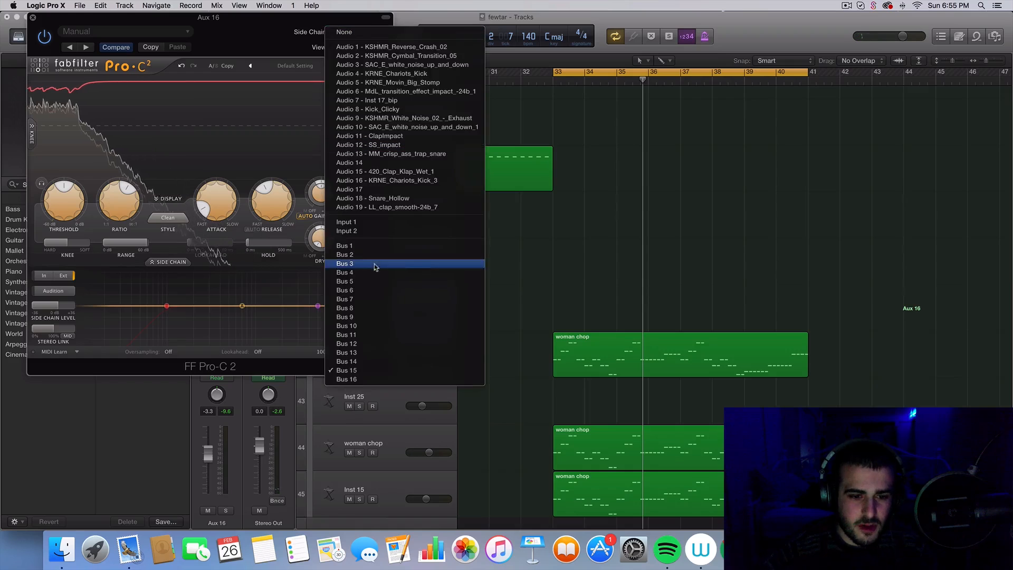
left_click(361, 363)
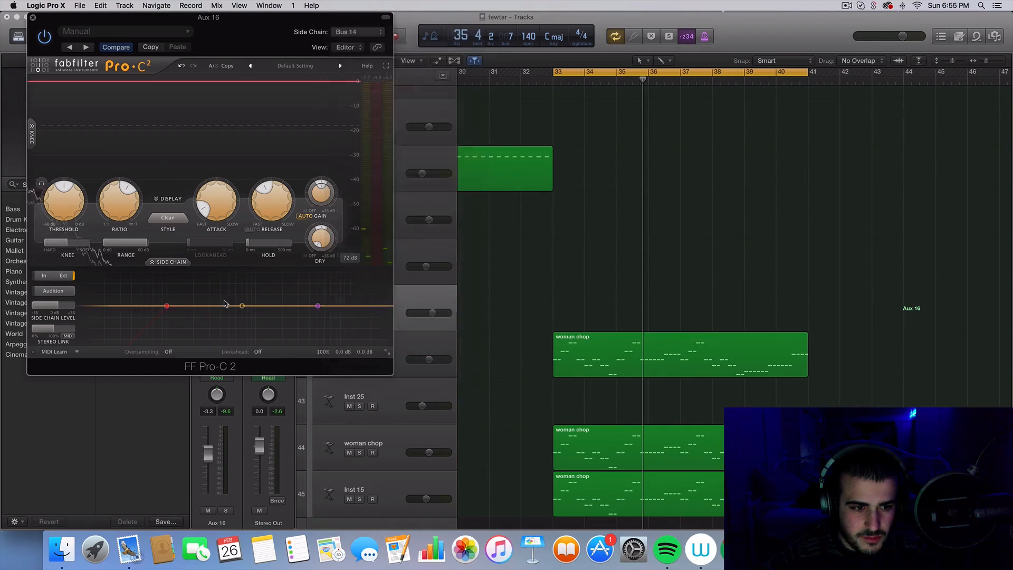
- Raise the Pro-C 2 side chain level, set the release to 10 ms and the style to Pumping while auditioning the loop
key("space")
left_click_drag(55, 306, 61, 306)
left_click_drag(274, 192, 289, 416)
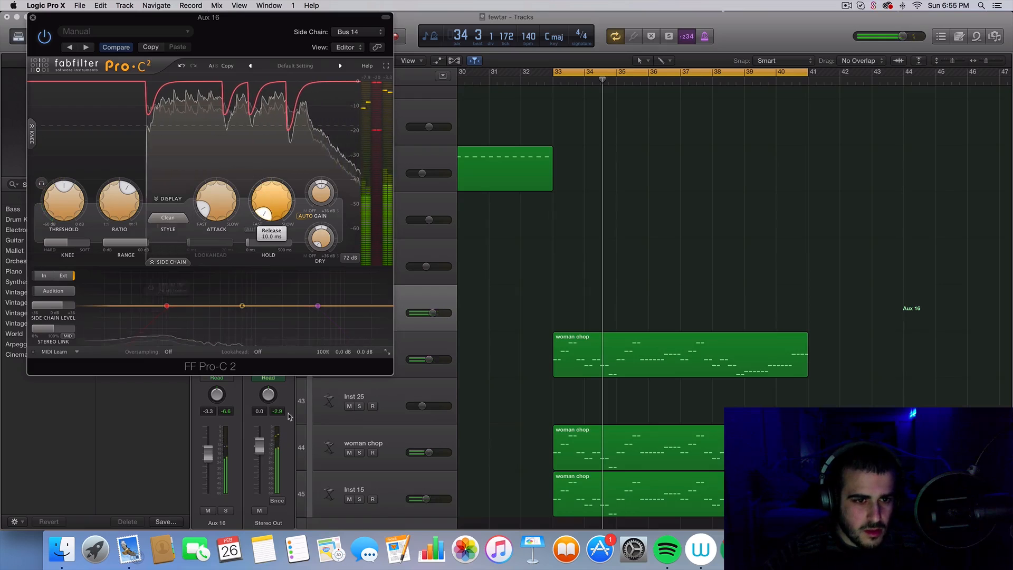
left_click(170, 218)
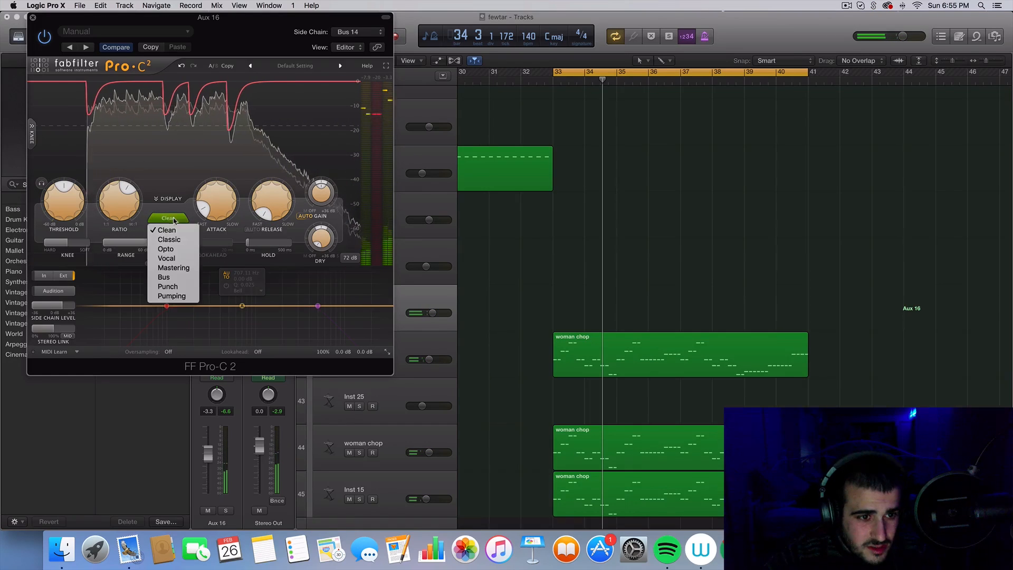
left_click(171, 296)
mouse_move(66, 306)
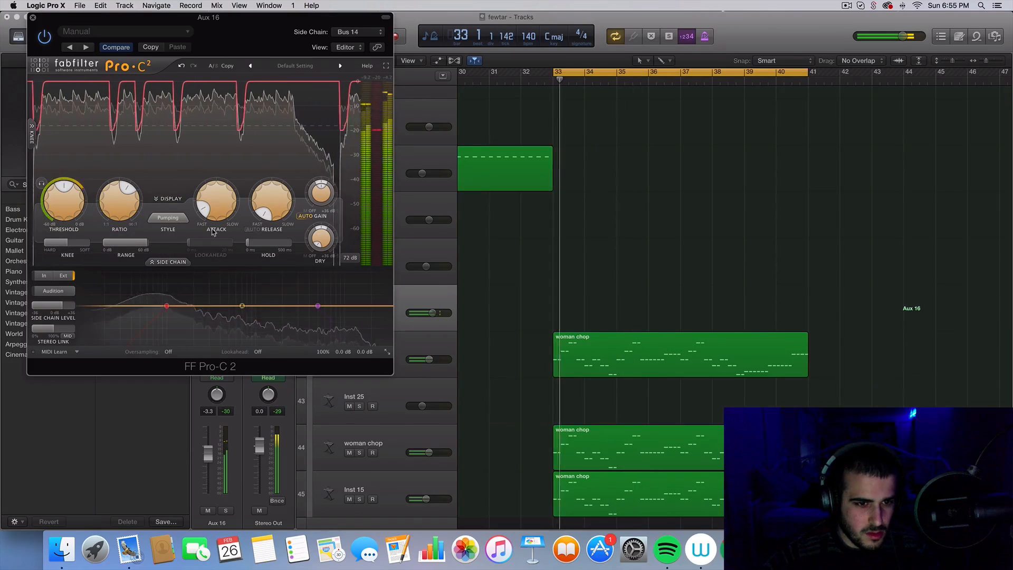
left_click_drag(185, 17, 325, 19)
key("space")
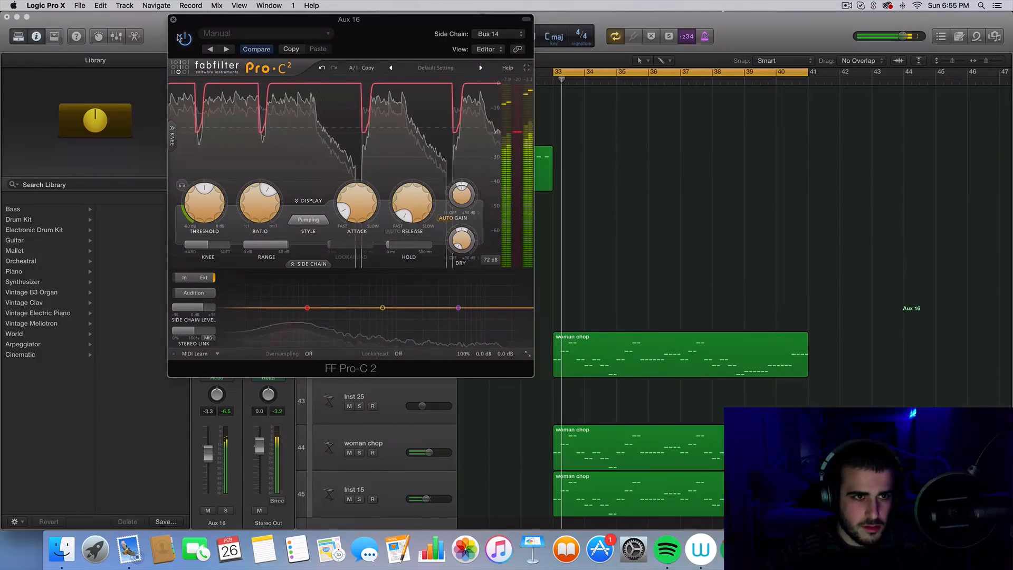
left_click(173, 19)
- Solo Aux 16 and lower its volume to -9.8 dB during playback
left_click(359, 312)
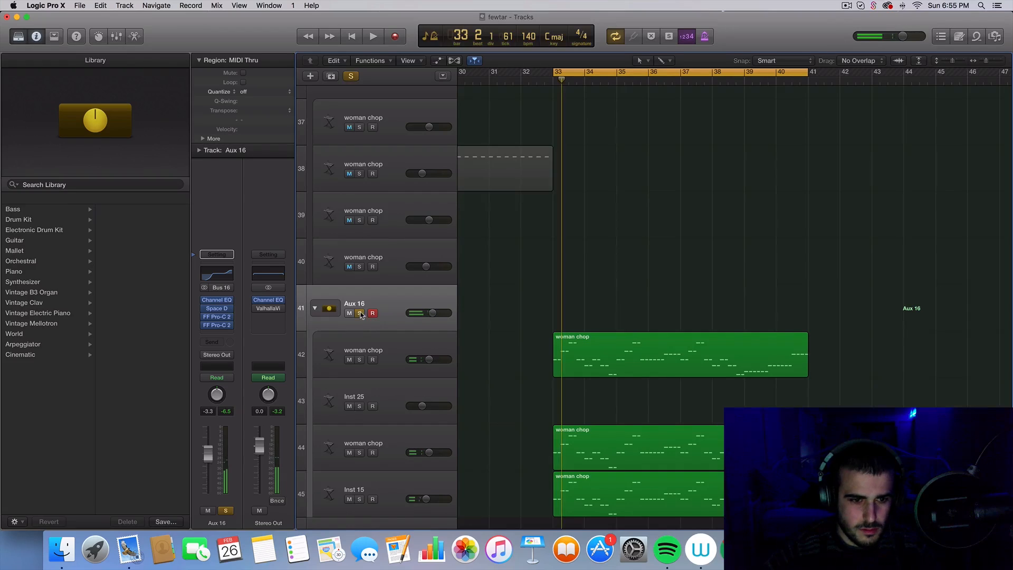
key("space")
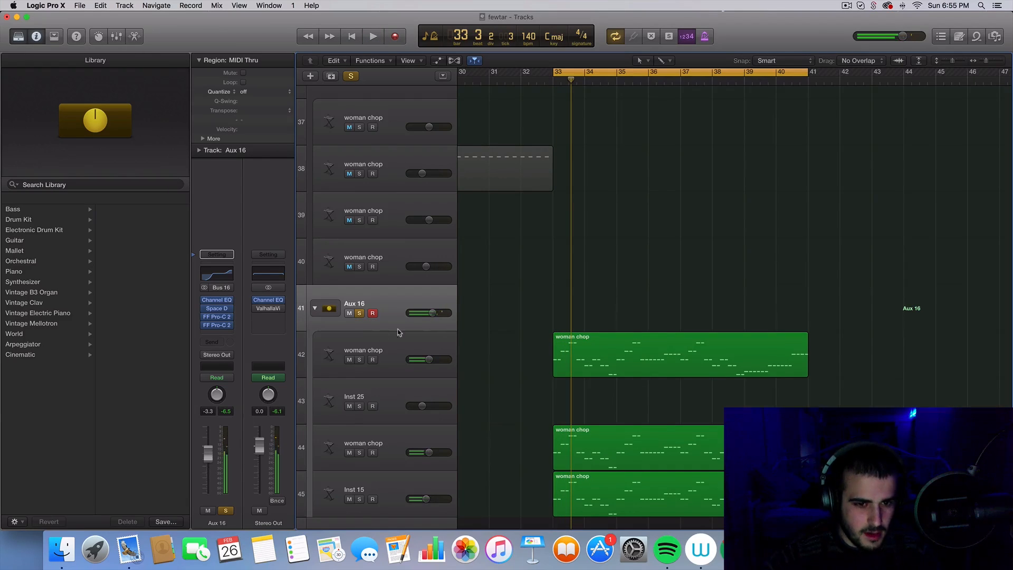
left_click_drag(423, 313, 425, 312)
- Insert the stereo Nicky Romero Kickstart plug-in after the compressors on Aux 16
left_click(229, 334)
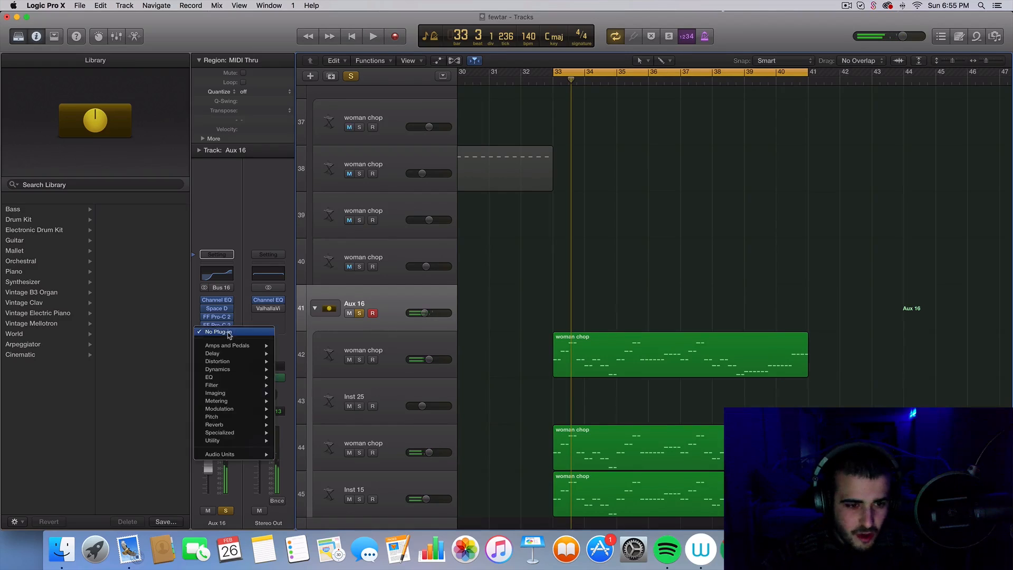
mouse_move(234, 456)
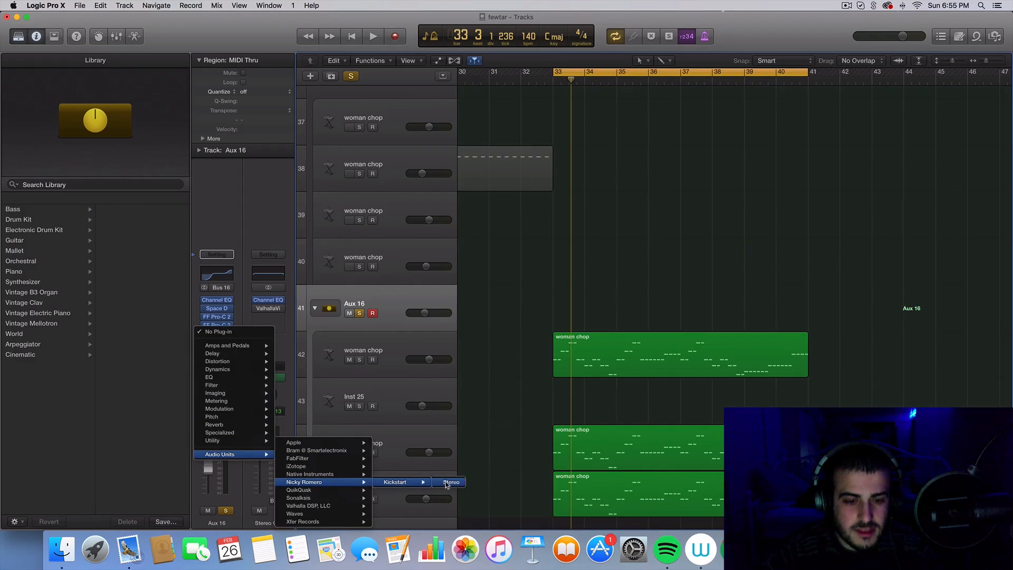
left_click(446, 484)
scroll(583, 385, "down", 10)
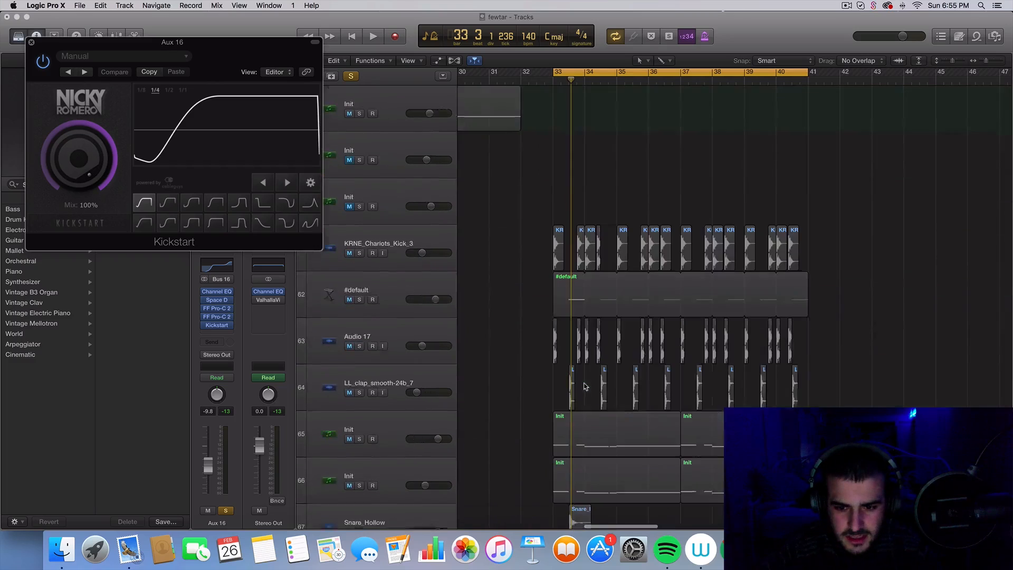
- Solo the Audio 17 track, play the loop to hear it alone, and close the Kickstart window
scroll(584, 385, "down", 4)
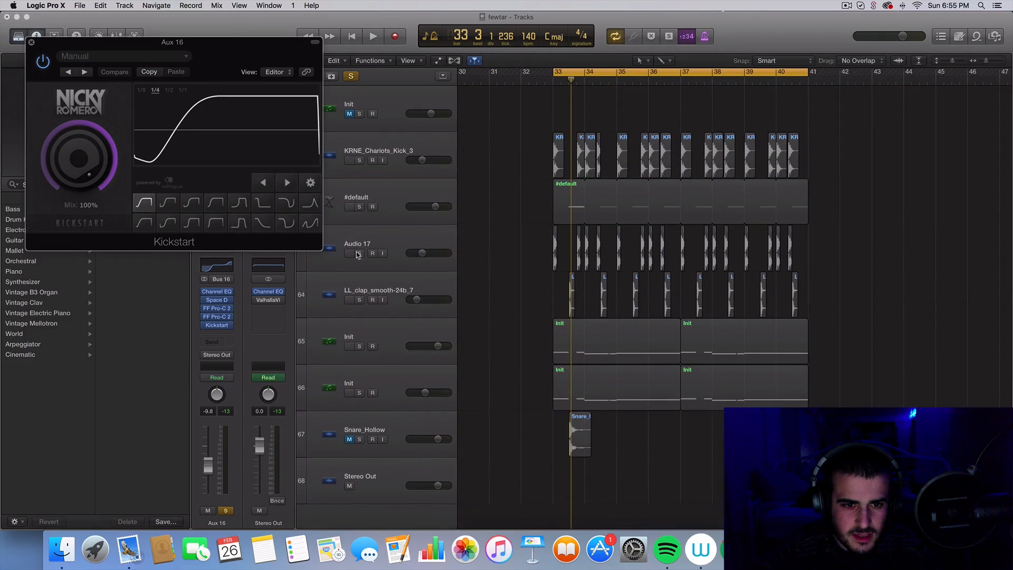
left_click(358, 253)
left_click(372, 241)
key("space")
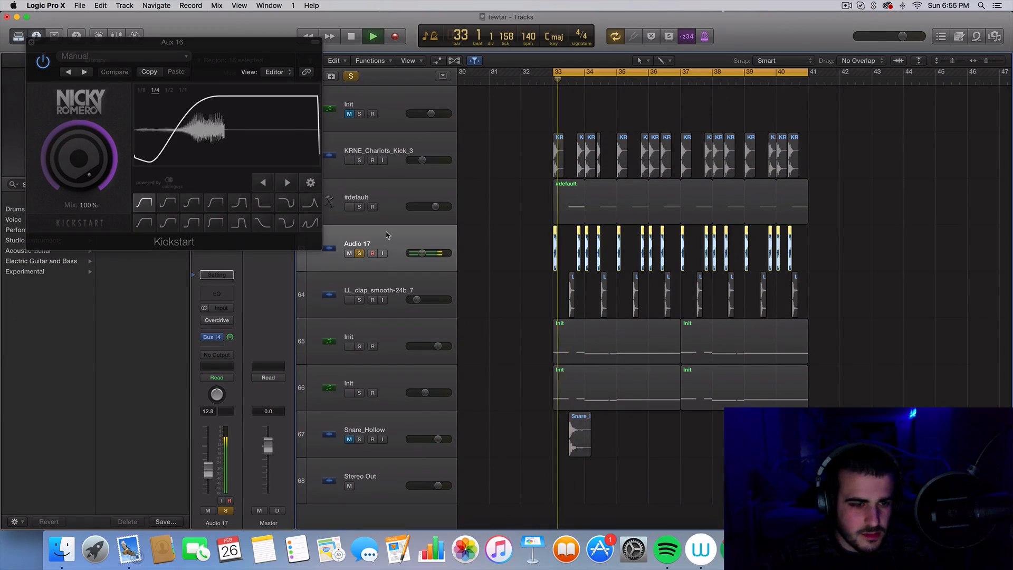
scroll(388, 235, "up", 6)
scroll(388, 235, "up", 1)
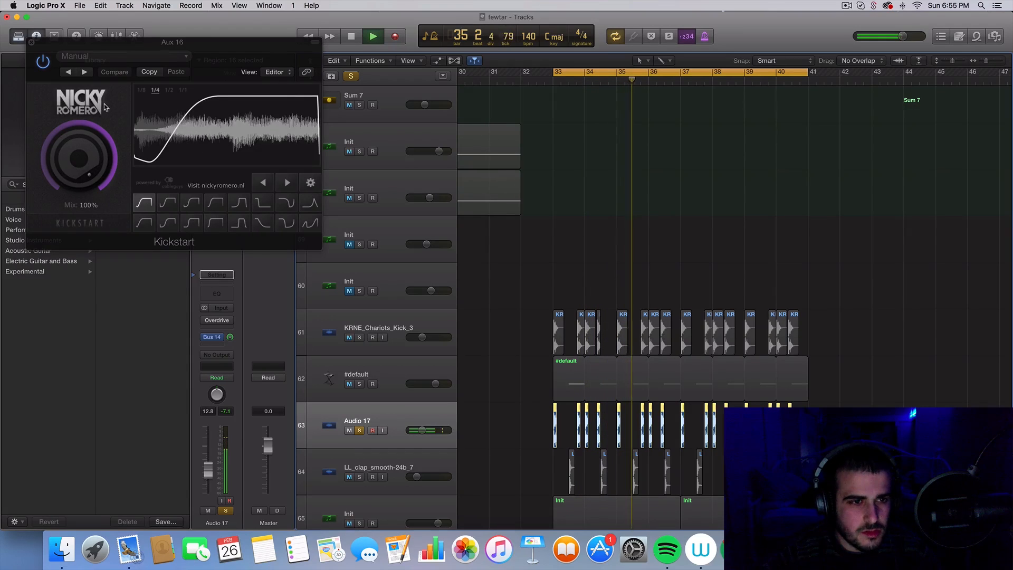
left_click(31, 43)
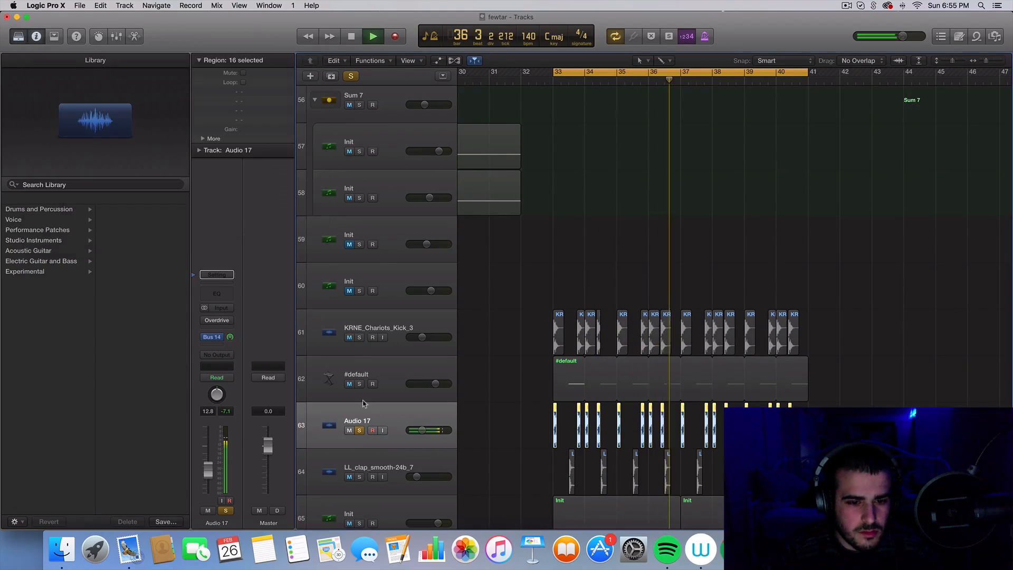
- Unsolo Audio 17 and Aux 16, and play the loop with all unmuted tracks
scroll(362, 400, "down", 3)
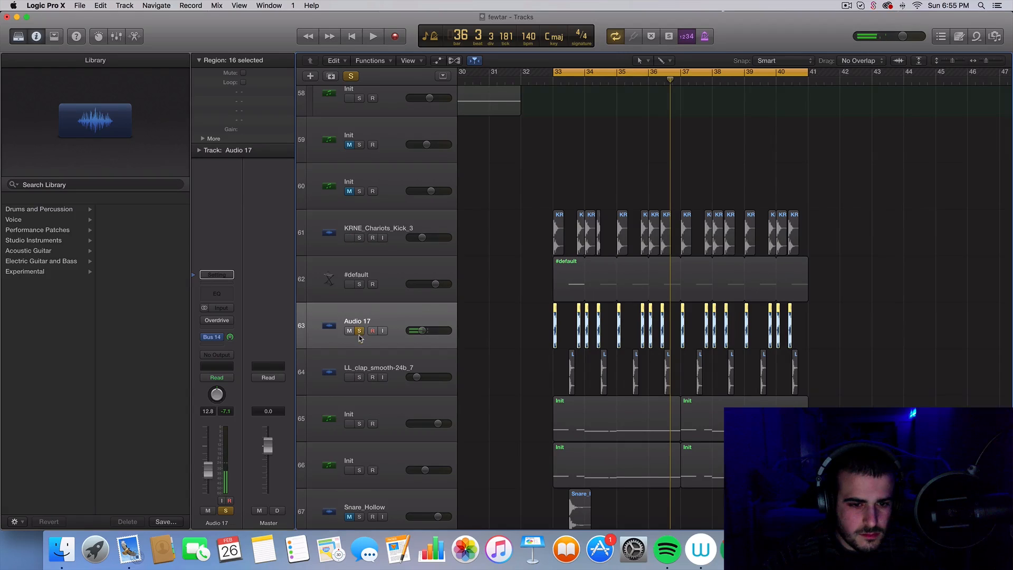
left_click(359, 331)
scroll(369, 332, "down", 2)
key("space")
scroll(373, 331, "up", 6)
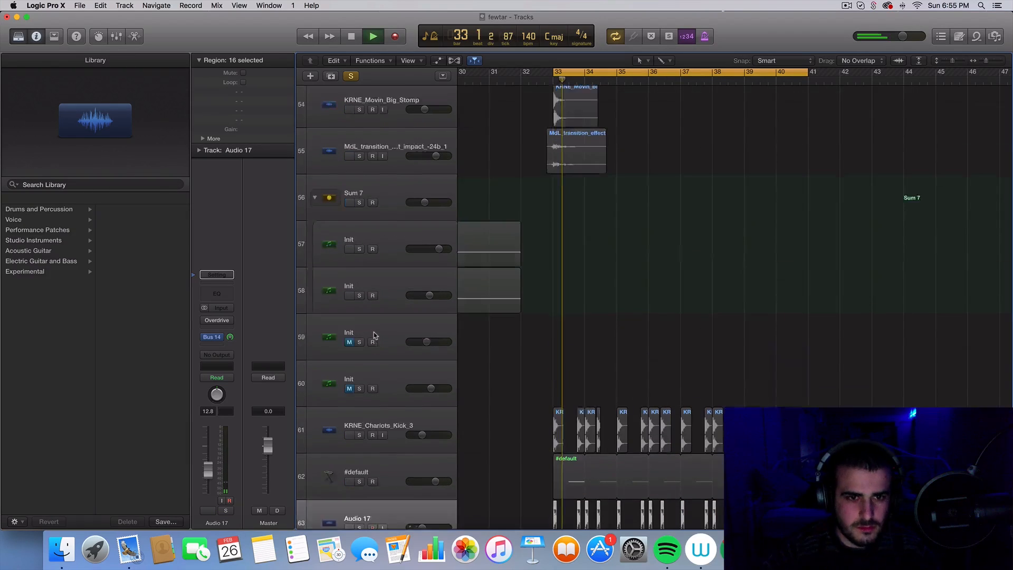
key("space")
scroll(369, 322, "up", 10)
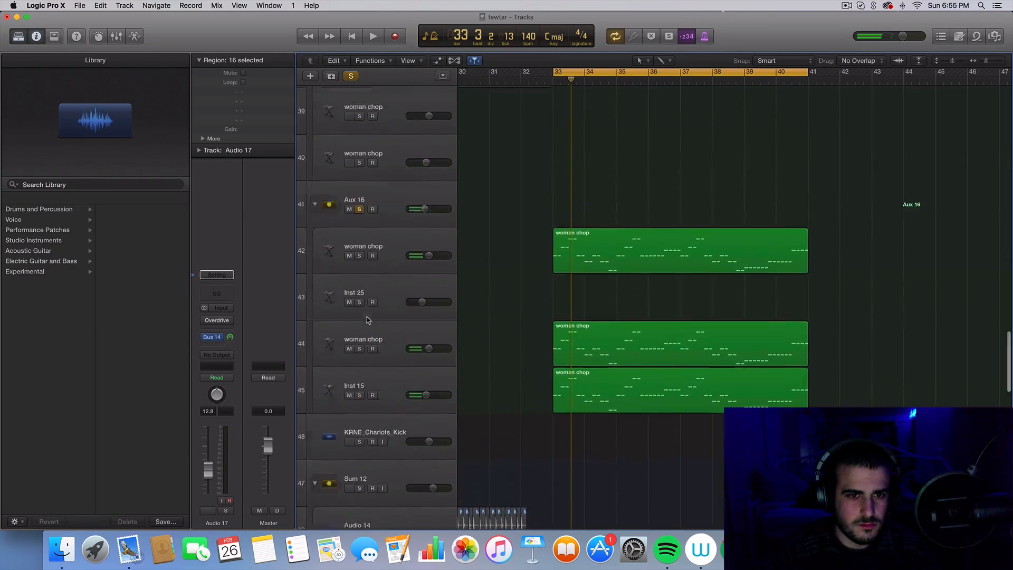
scroll(364, 305, "up", 2)
left_click(359, 314)
key("space")
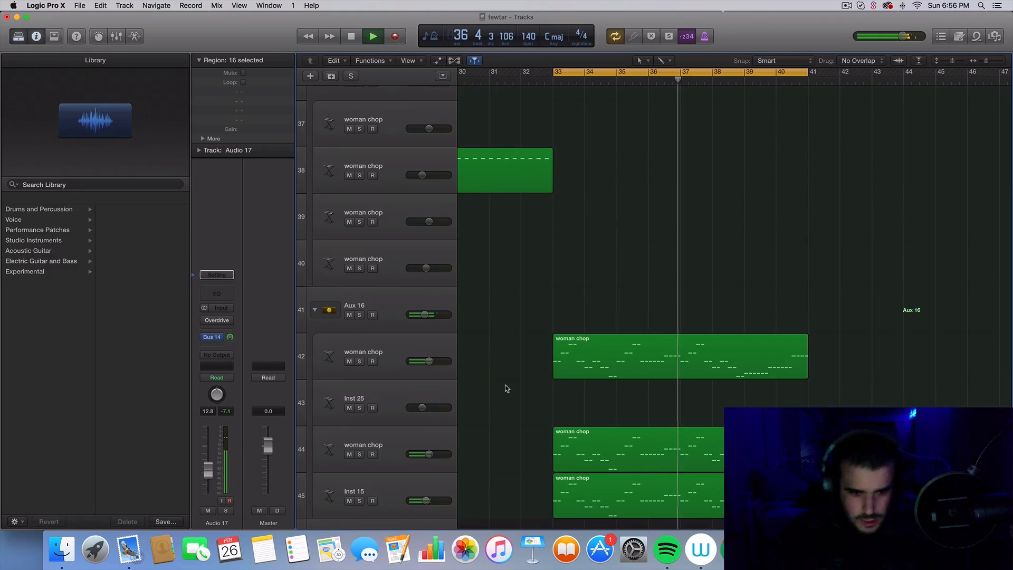
- Set the cycle range to bars 25 to 42 and play the build-up leading into the drop
scroll(730, 337, "down", 3)
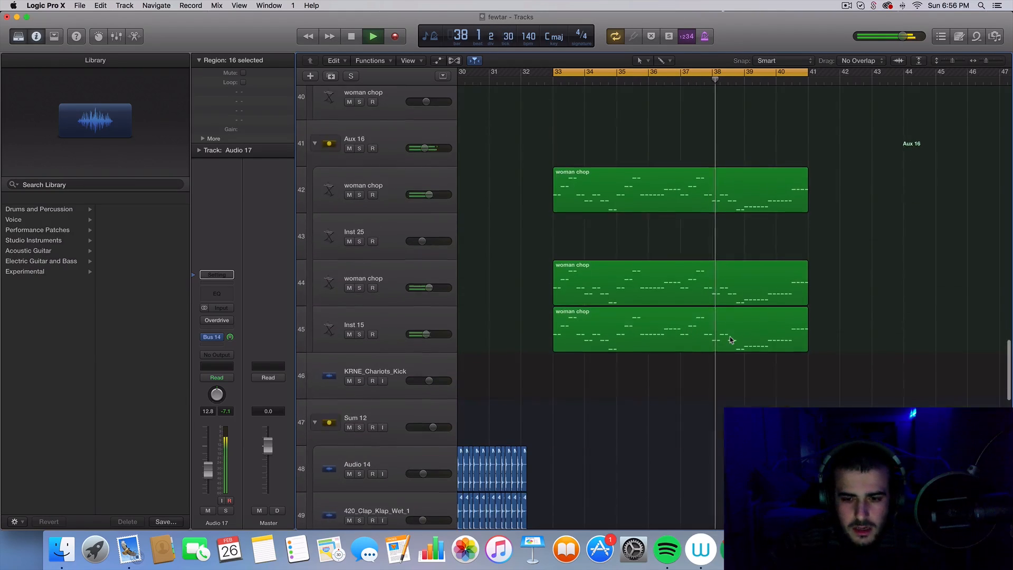
scroll(730, 337, "down", 3)
scroll(729, 337, "up", 2)
key("space")
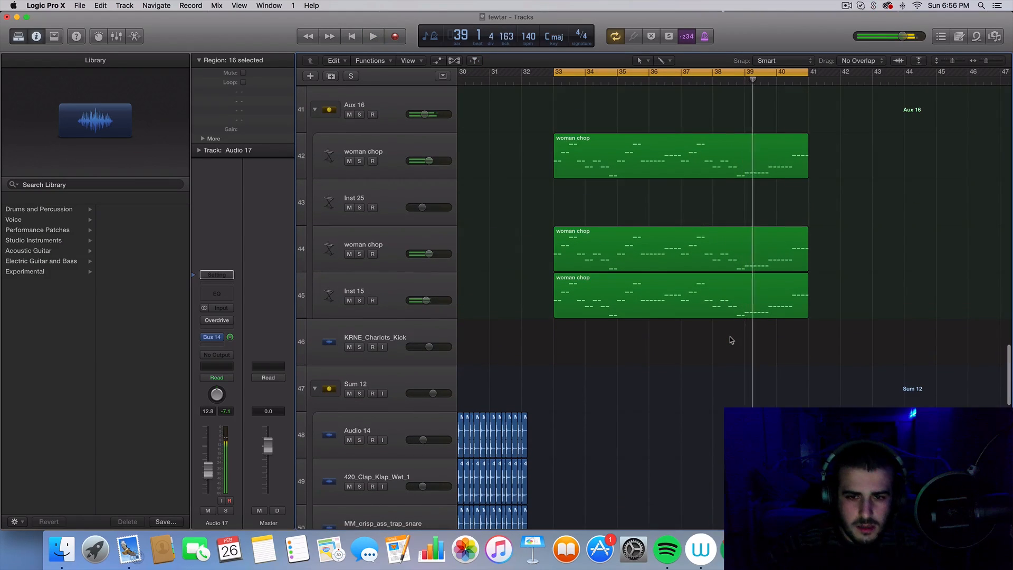
key("space")
scroll(730, 337, "up", 1)
scroll(729, 337, "left", 3)
scroll(730, 336, "down", 6)
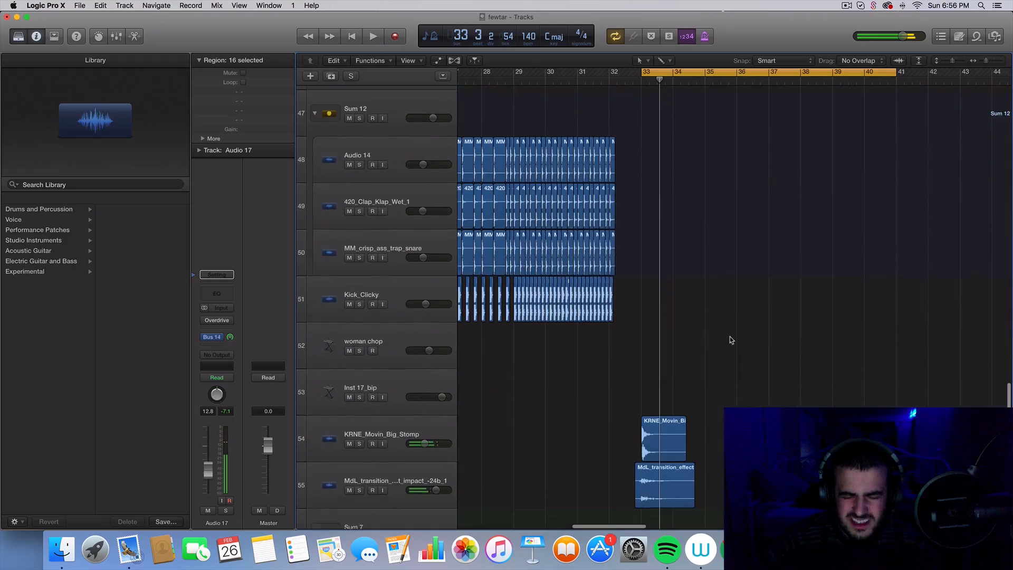
scroll(729, 337, "left", 3)
scroll(729, 337, "up", 6)
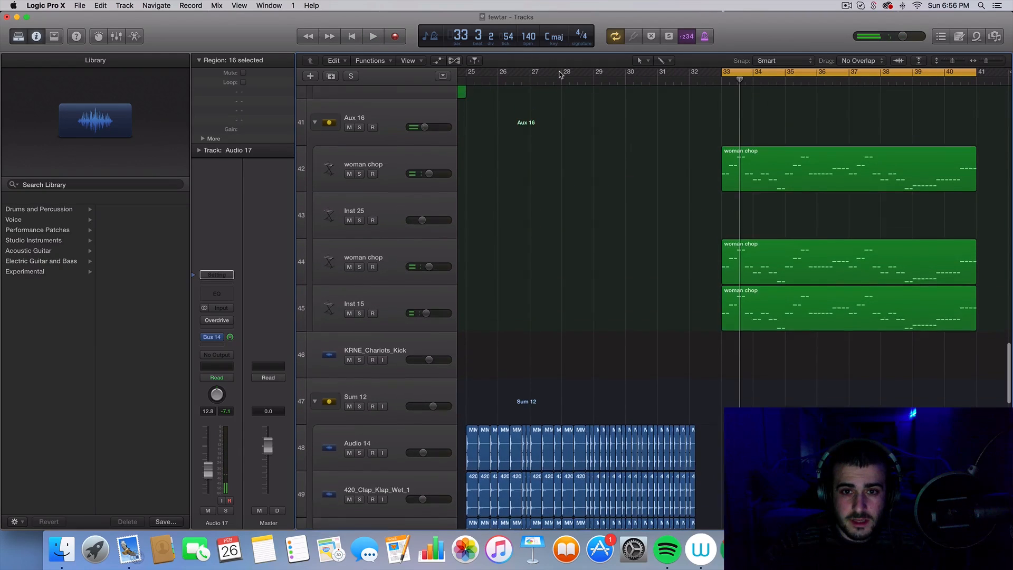
left_click_drag(467, 73, 1009, 72)
key("space")
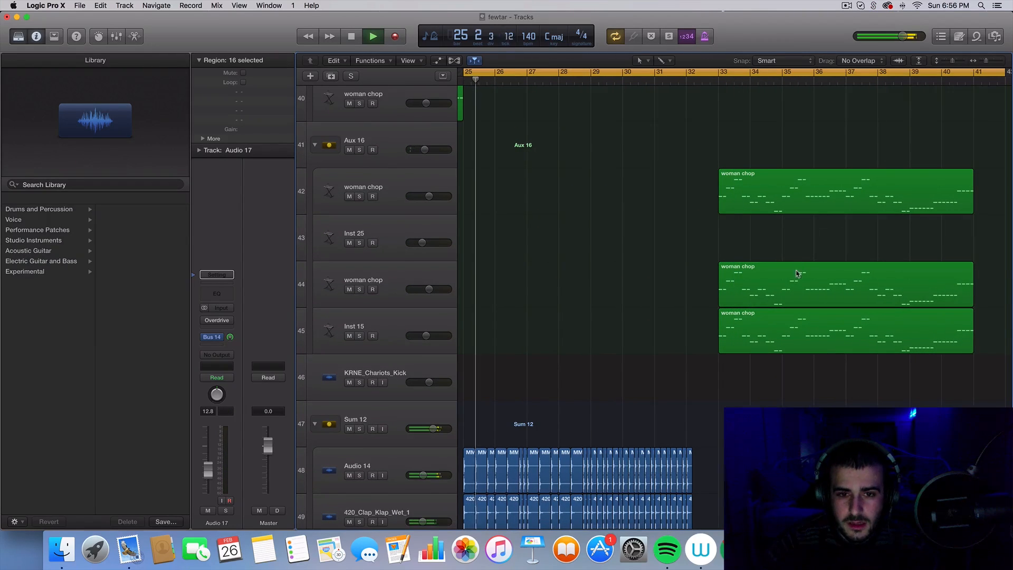
- Lower the Sum 15 chord stack's volume to -8.2 dB during playback
scroll(790, 282, "up", 12)
scroll(790, 283, "right", 11)
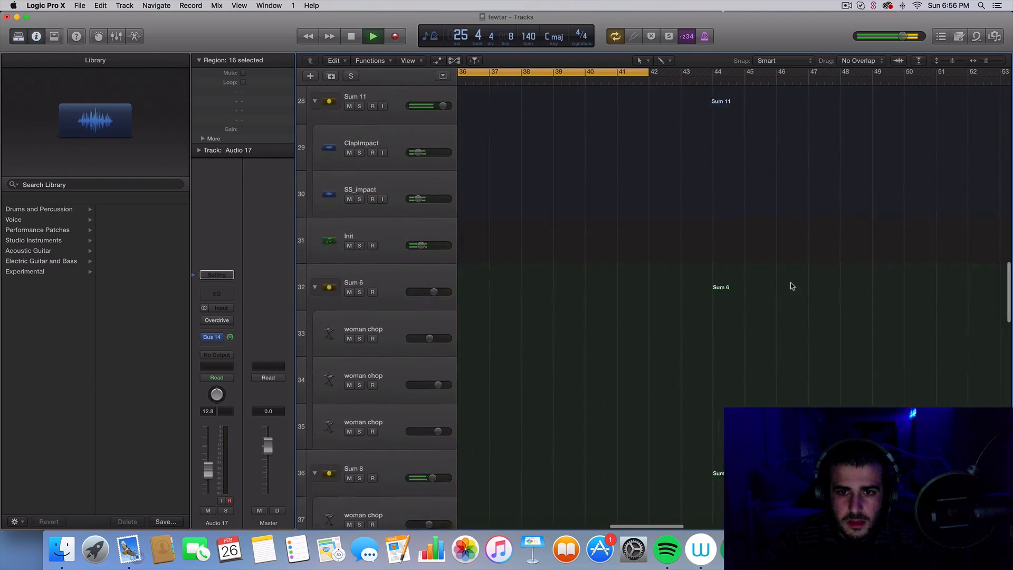
scroll(790, 283, "up", 20)
scroll(790, 283, "left", 6)
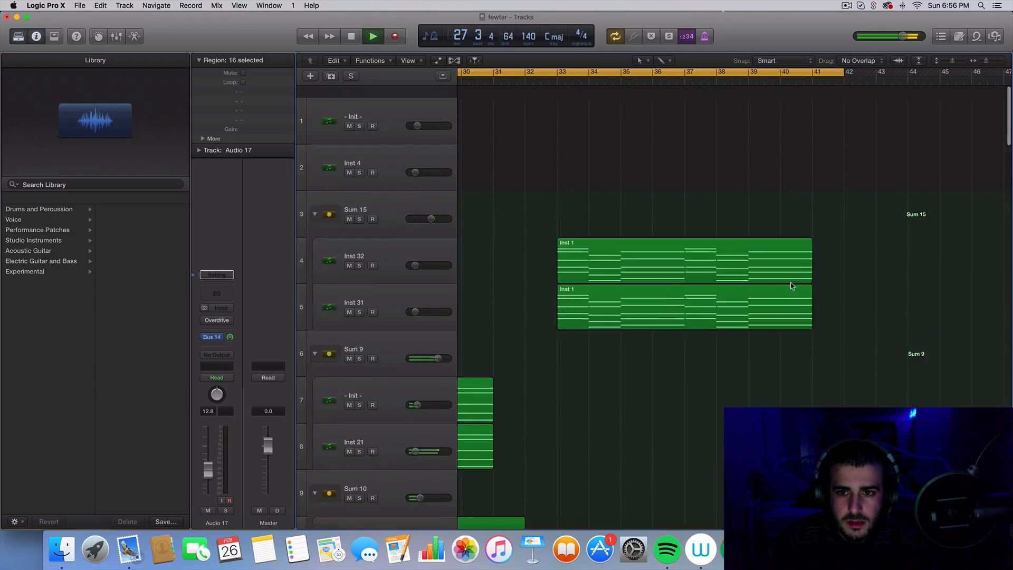
left_click(394, 247)
left_click(430, 211)
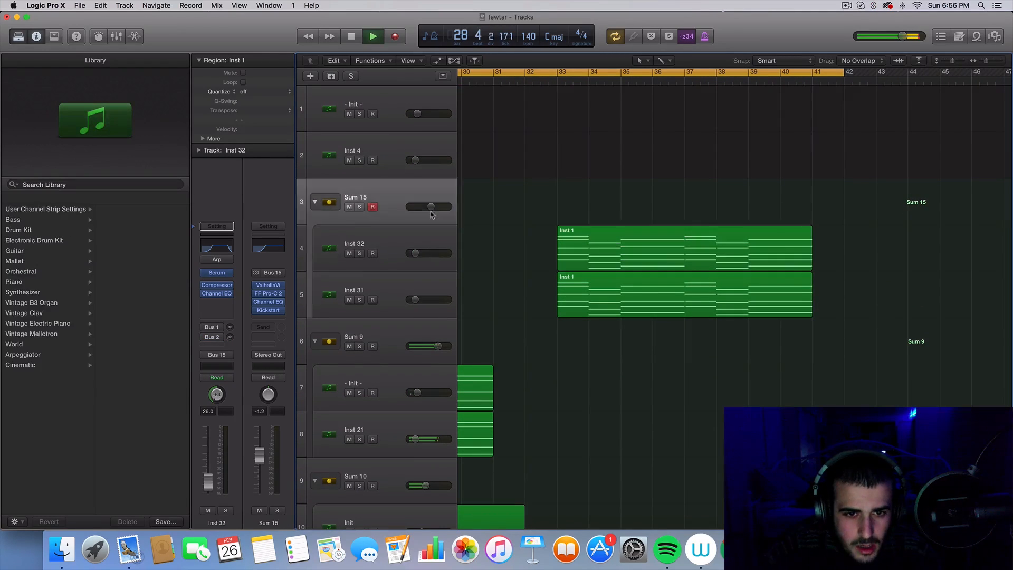
left_click_drag(431, 209, 425, 206)
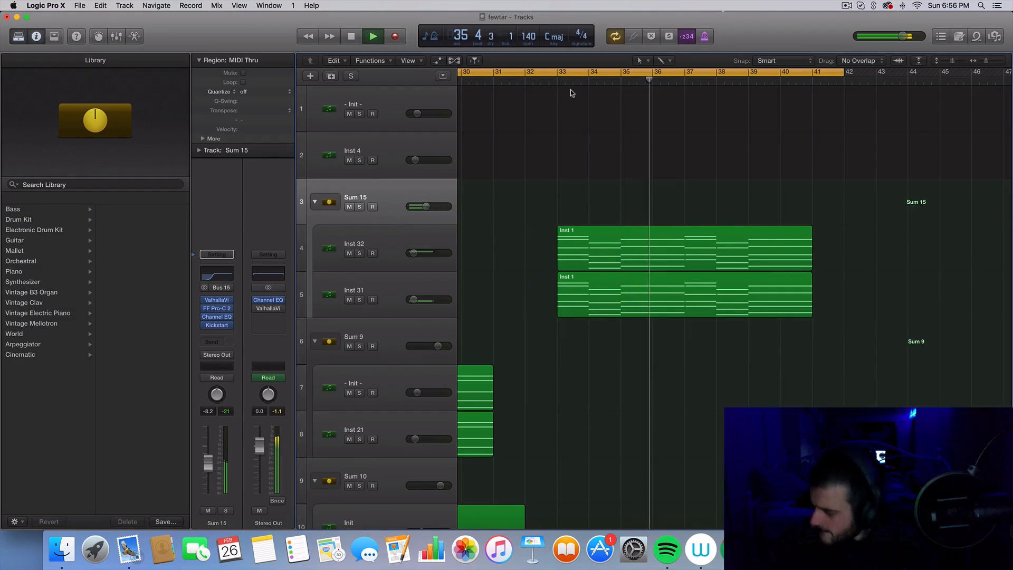
- Set the cycle range to bars 33 to 42 and raise the Sum 15 volume to -2.8 dB while auditioning
key("space")
left_click_drag(560, 74, 847, 77)
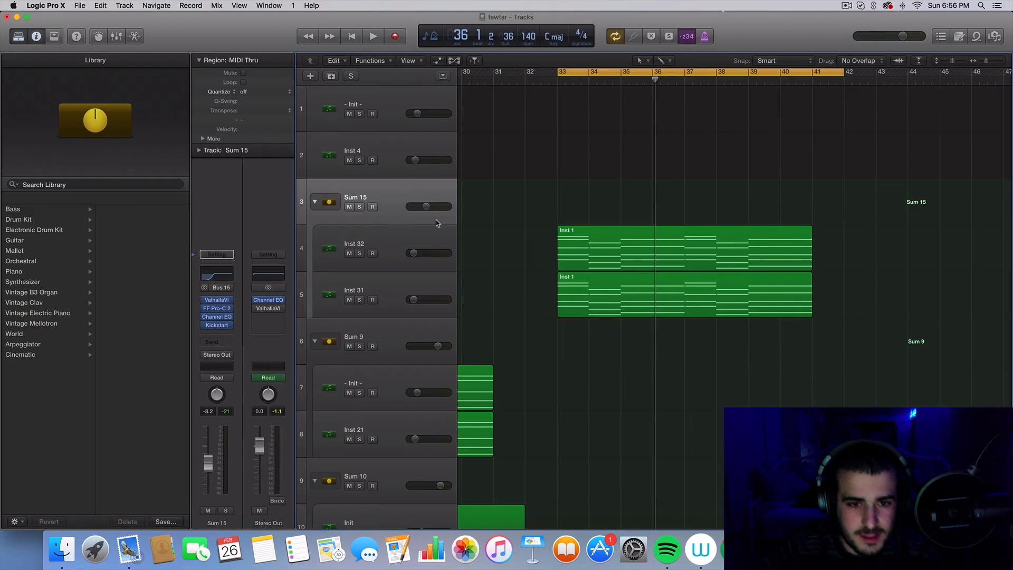
key("space")
left_click_drag(435, 207, 454, 208)
key("space")
scroll(563, 271, "down", 5)
key("space")
scroll(562, 271, "up", 4)
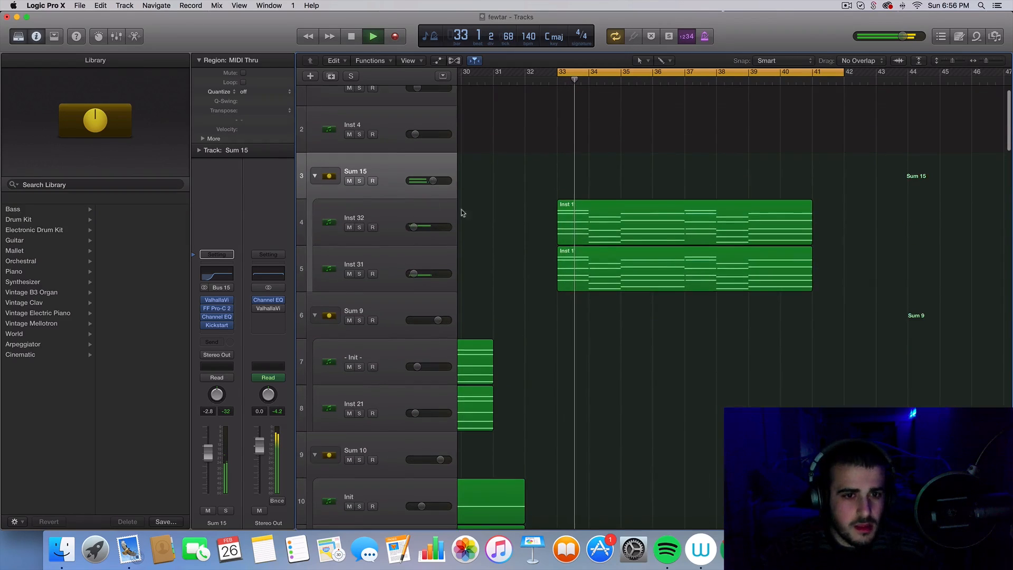
- Solo Sum 15 and check its Channel EQ curve during playback, closing the plug-in window
left_click(360, 182)
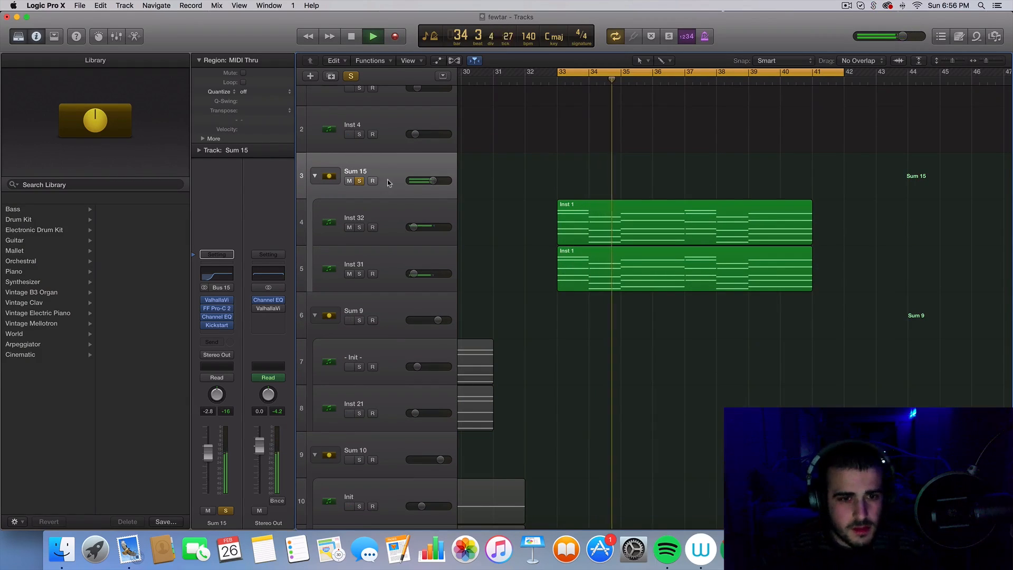
key("space")
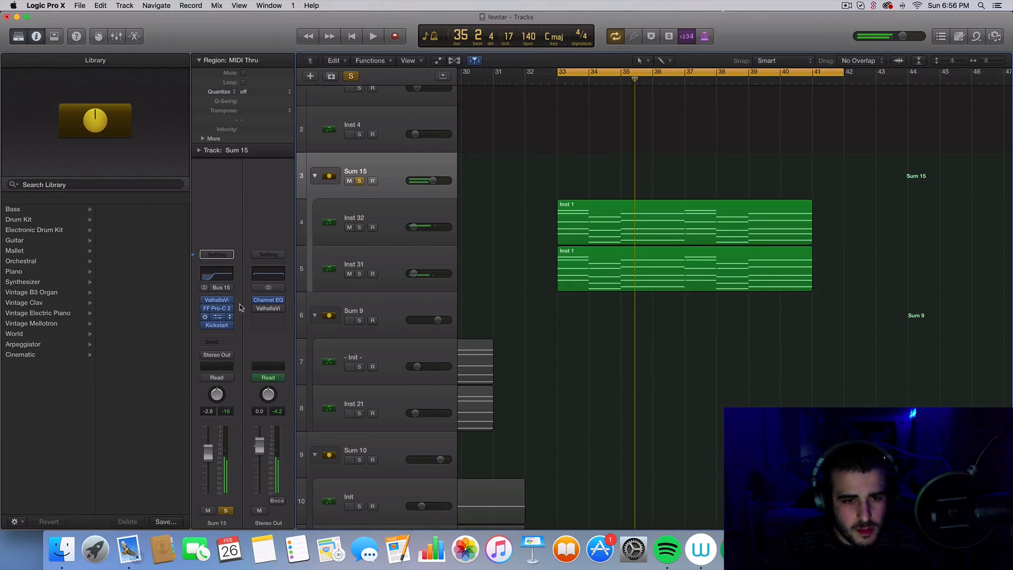
left_click(218, 316)
key("space")
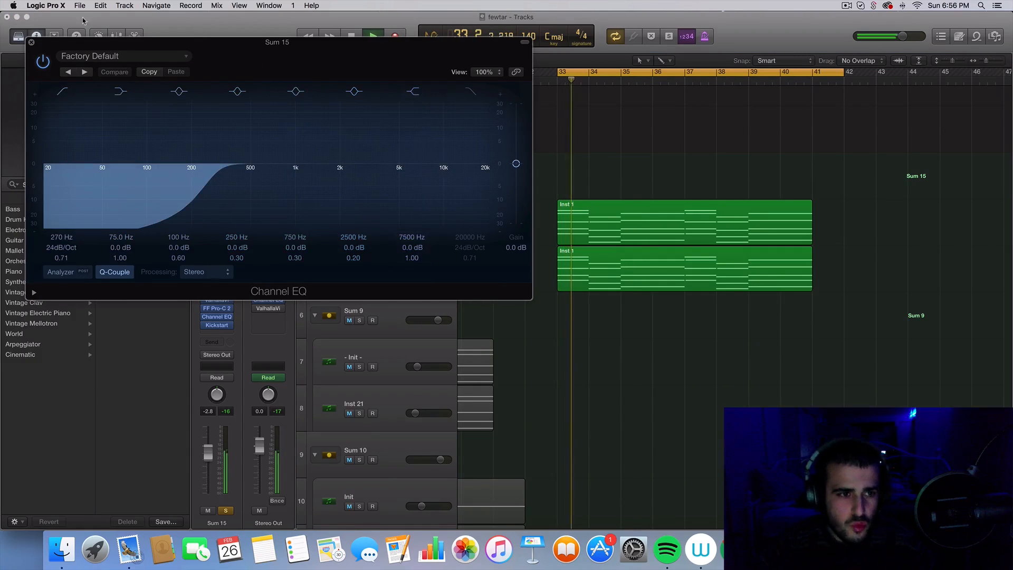
left_click(32, 45)
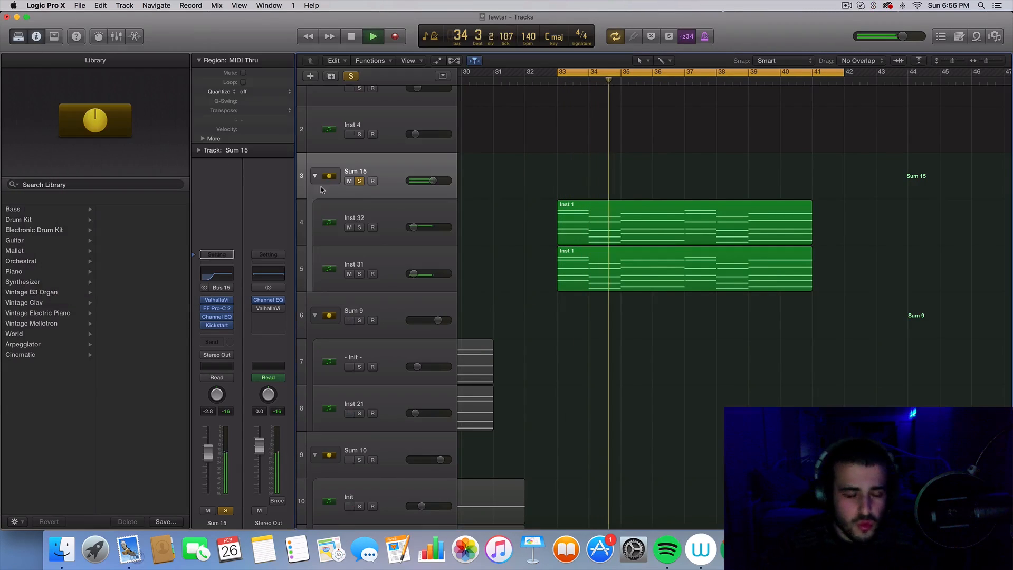
- Duplicate the Inst 32 track with its settings and copy its chord region at bar 33 onto the new track
left_click(387, 214)
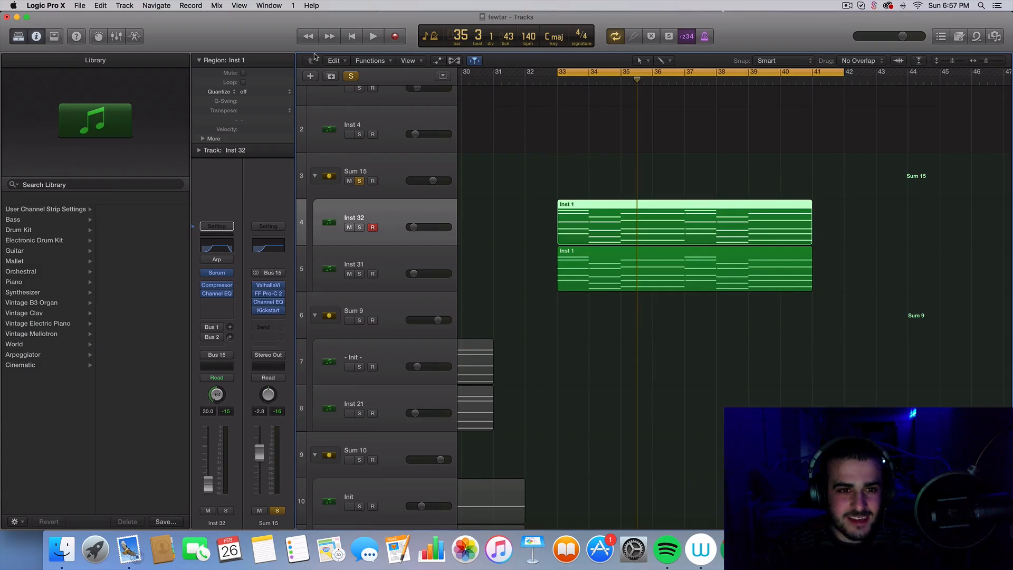
left_click(330, 76)
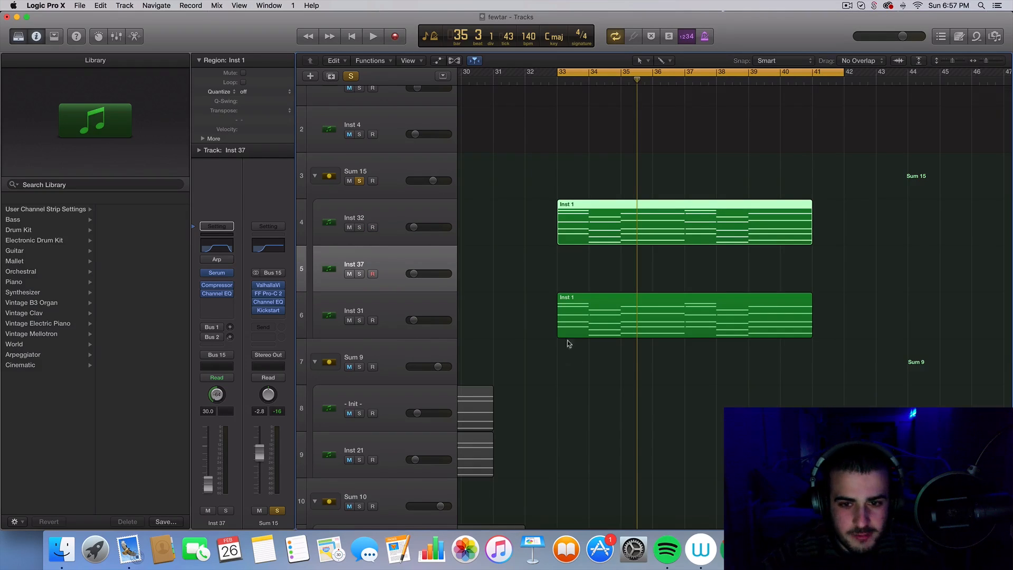
left_click_drag(532, 245, 629, 274)
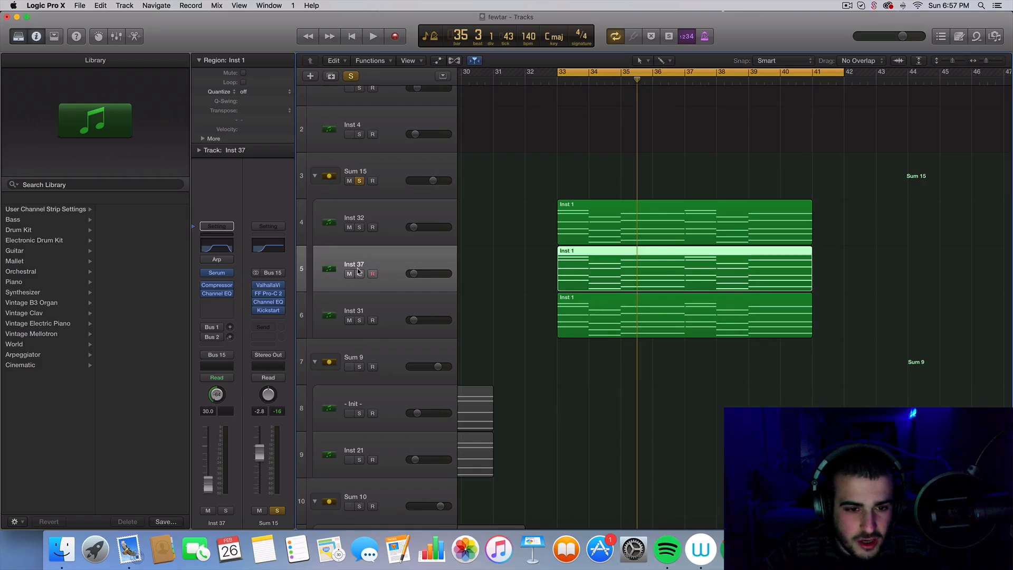
- Solo the new Inst 37 track in place of Sum 15 and center its pan during playback
key("space")
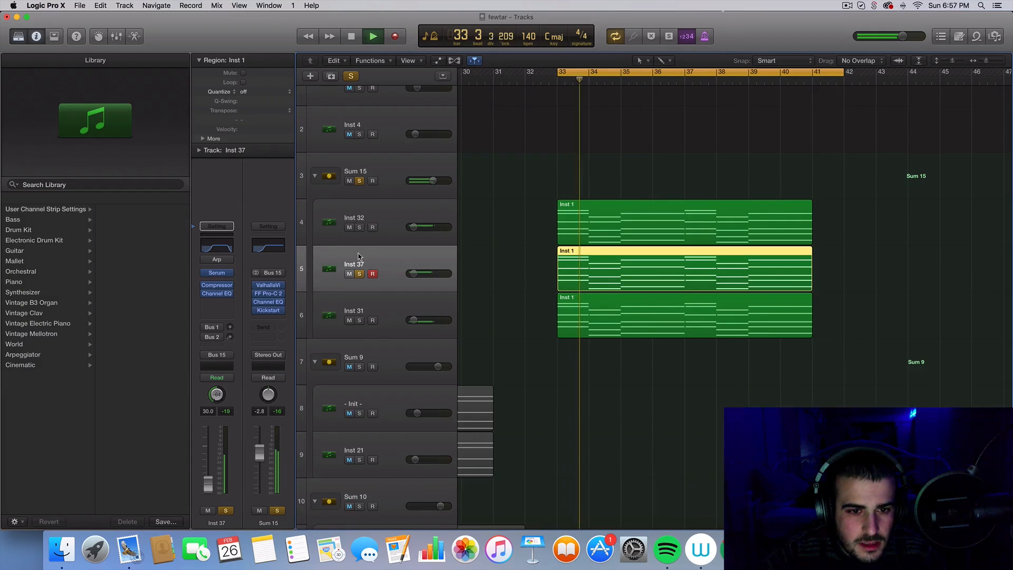
left_click(359, 180)
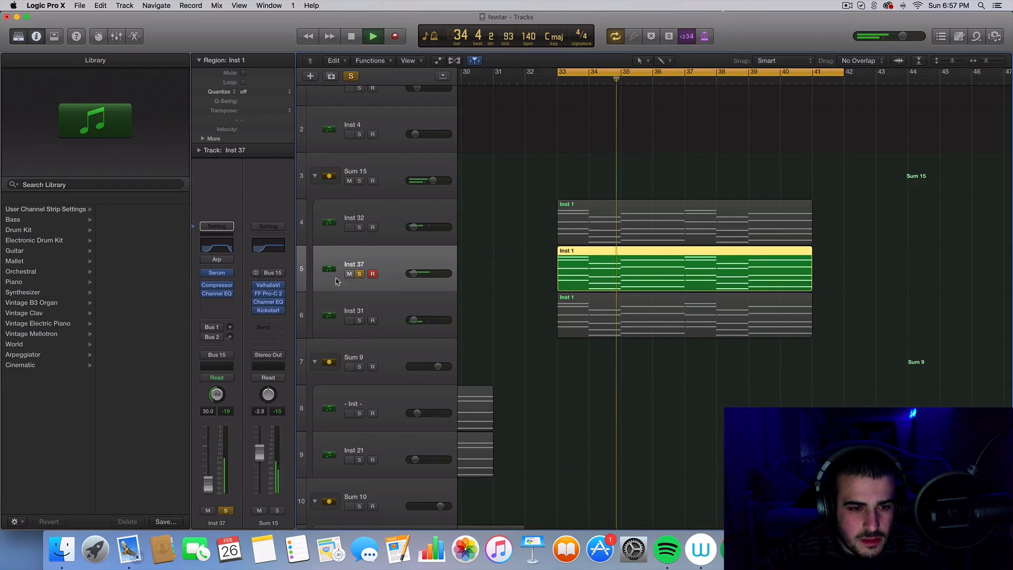
left_click_drag(216, 394, 217, 382)
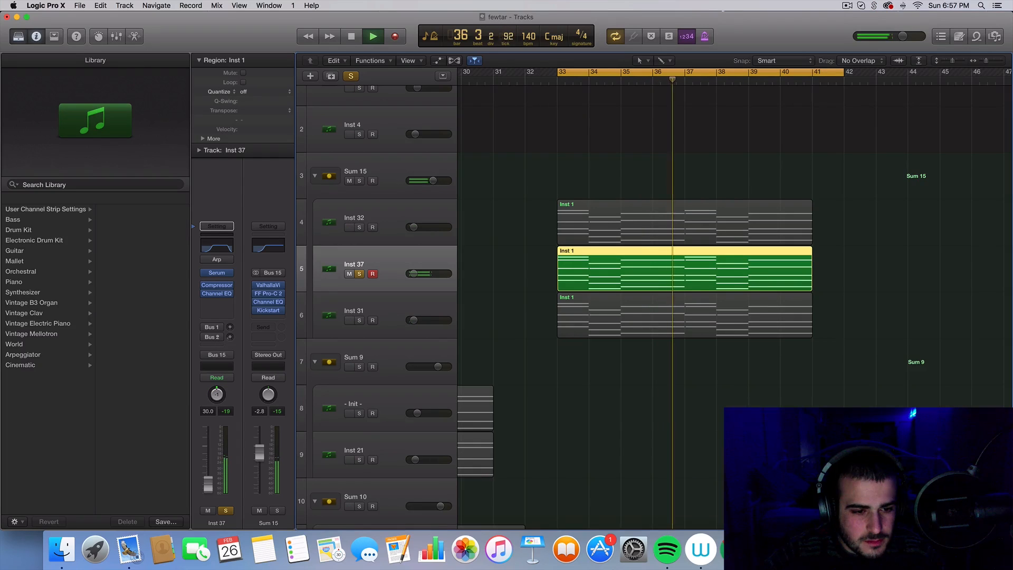
- Open Serum on Inst 37 and set oscillator A to 16 unison voices
left_click(218, 273)
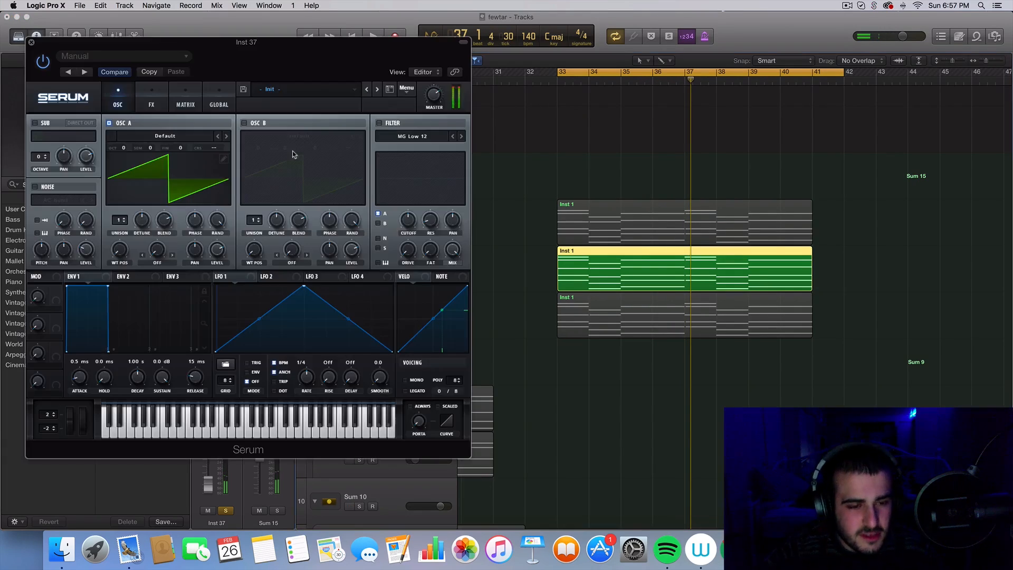
left_click_drag(121, 222, 134, 5)
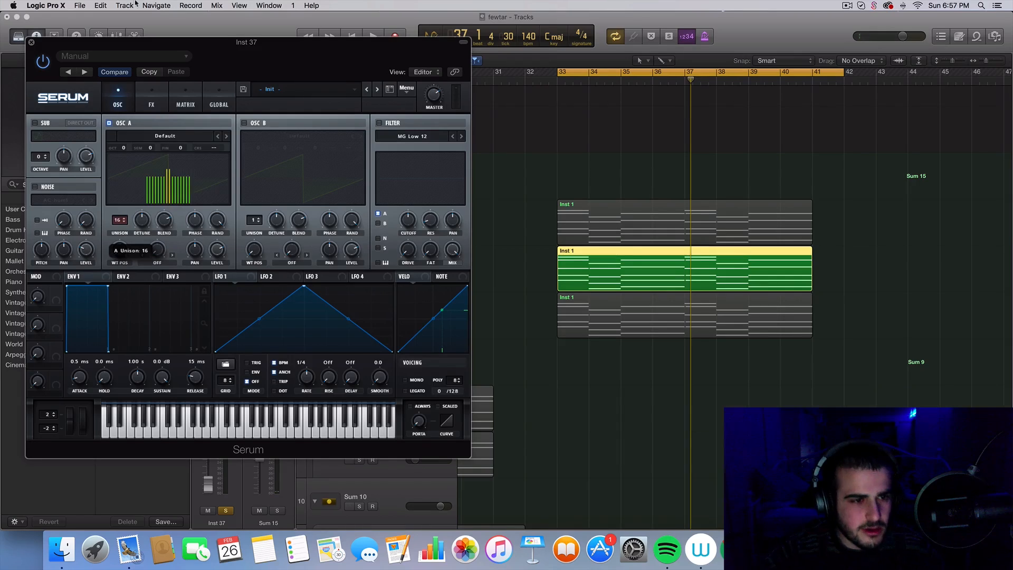
key("space")
- Turn on oscillator B with 16 unison voices, octave +2 and level about 46%, and set oscillator A's octave to +1
left_click(244, 123)
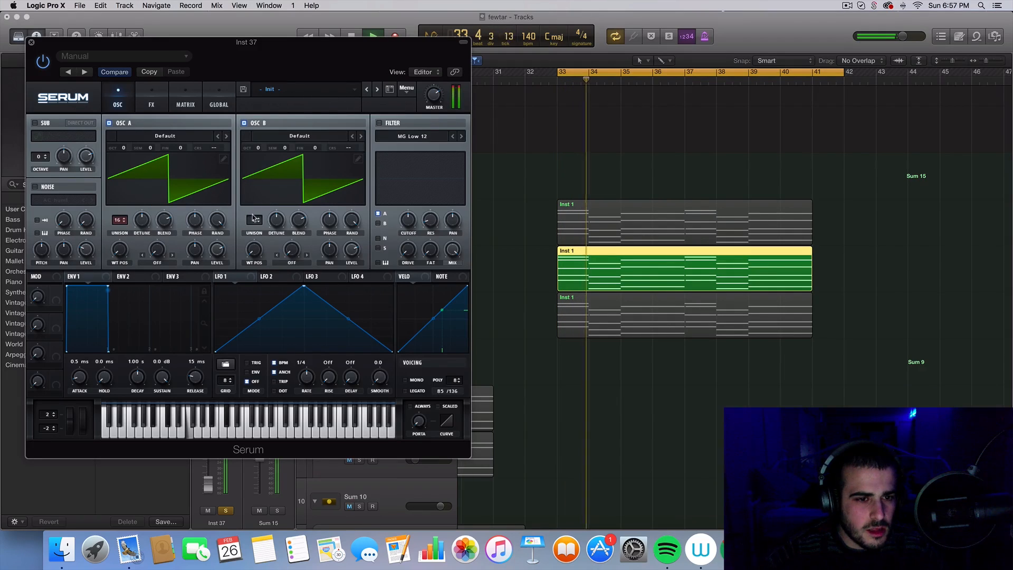
left_click_drag(253, 217, 259, 136)
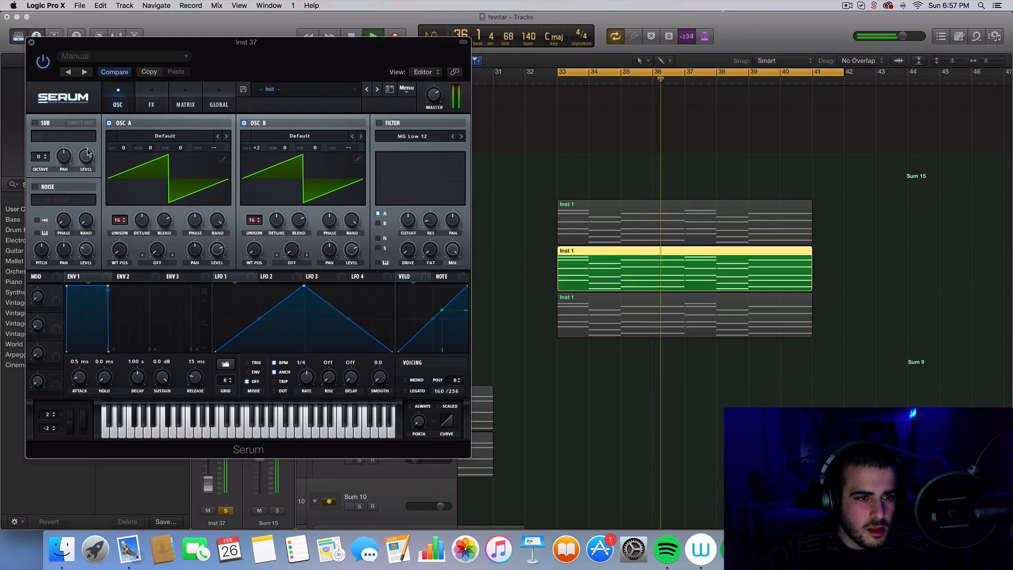
left_click_drag(122, 147, 124, 140)
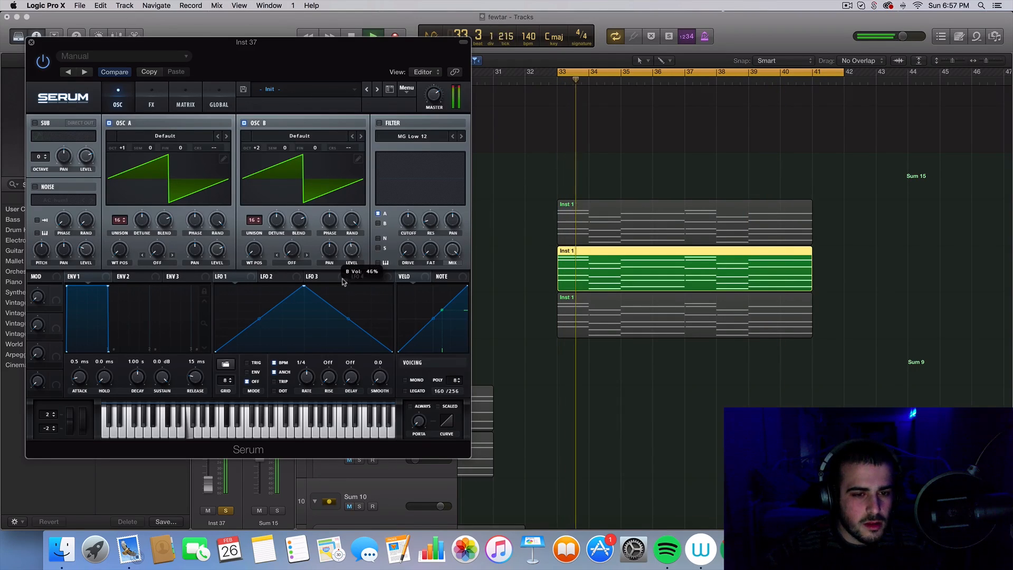
- Turn on Serum's noise oscillator on Inst 37 with the Analog BrightWhite sample and adjust its level during playback
left_click(153, 103)
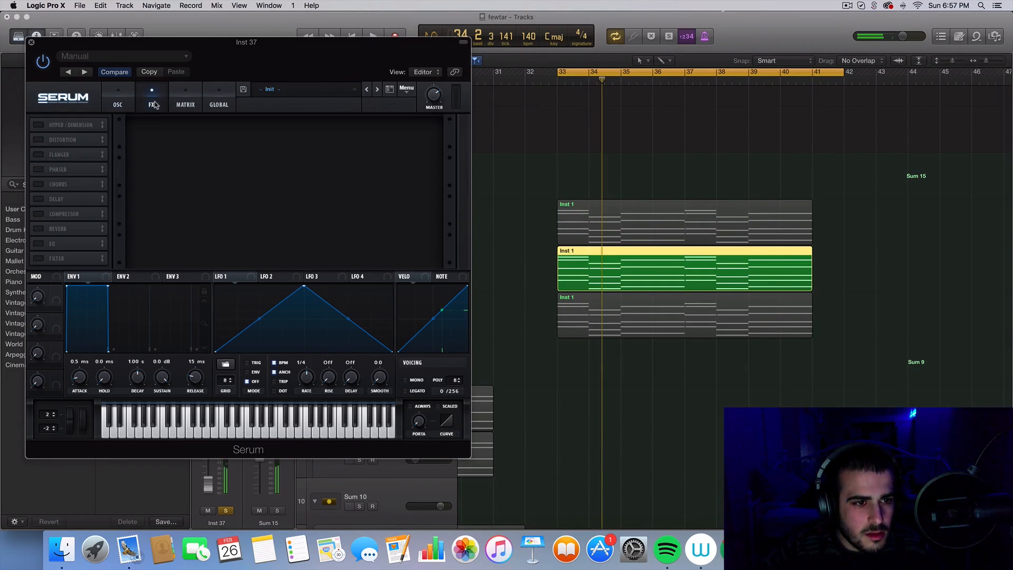
left_click(119, 104)
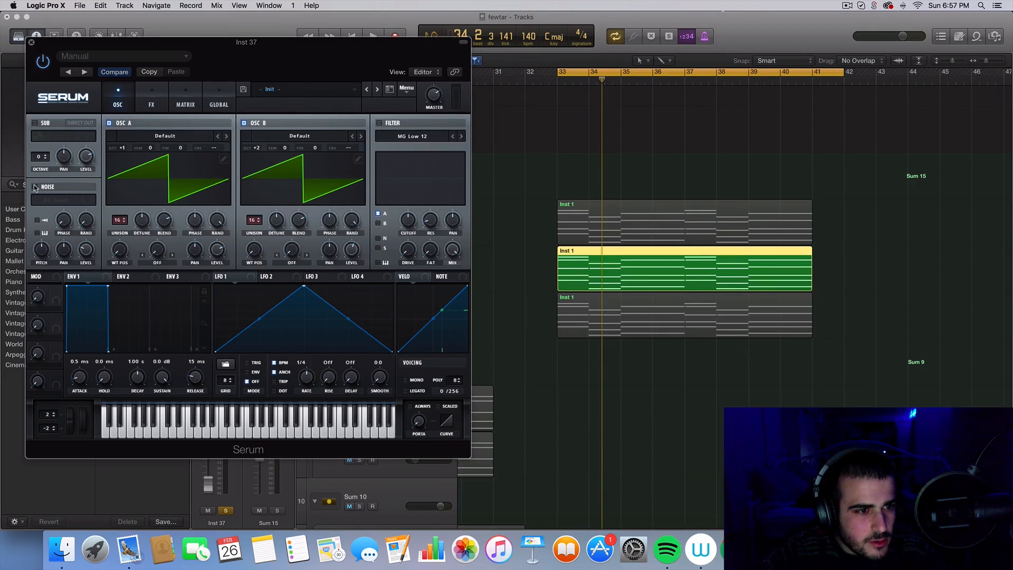
left_click(74, 201)
mouse_move(75, 211)
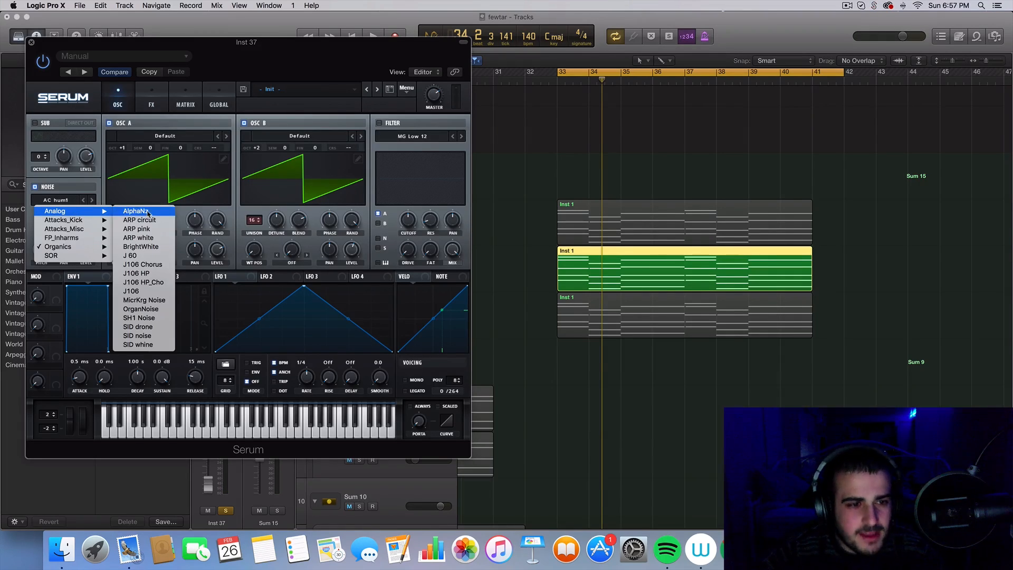
left_click(165, 247)
key("space")
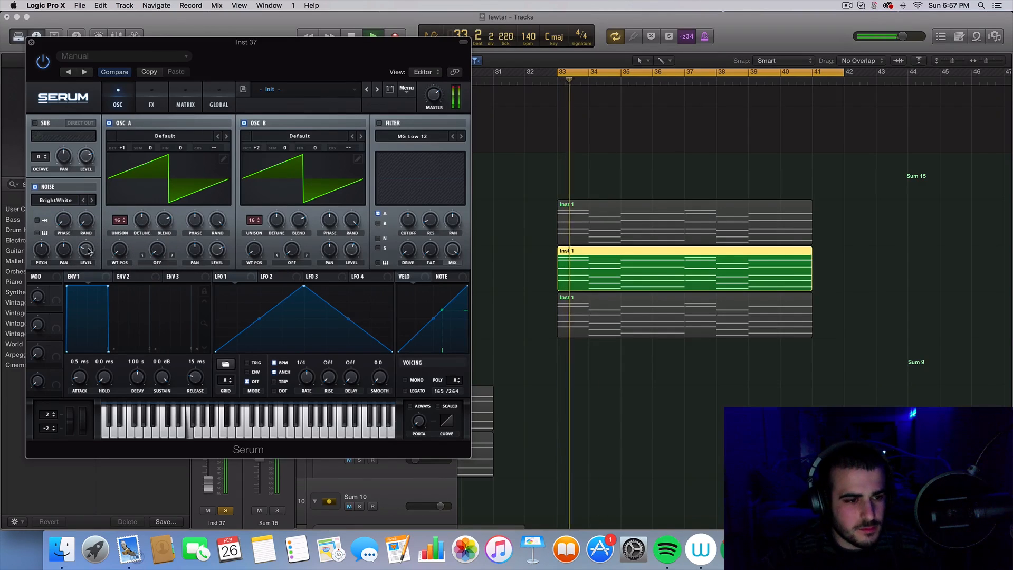
left_click_drag(88, 237, 88, 241)
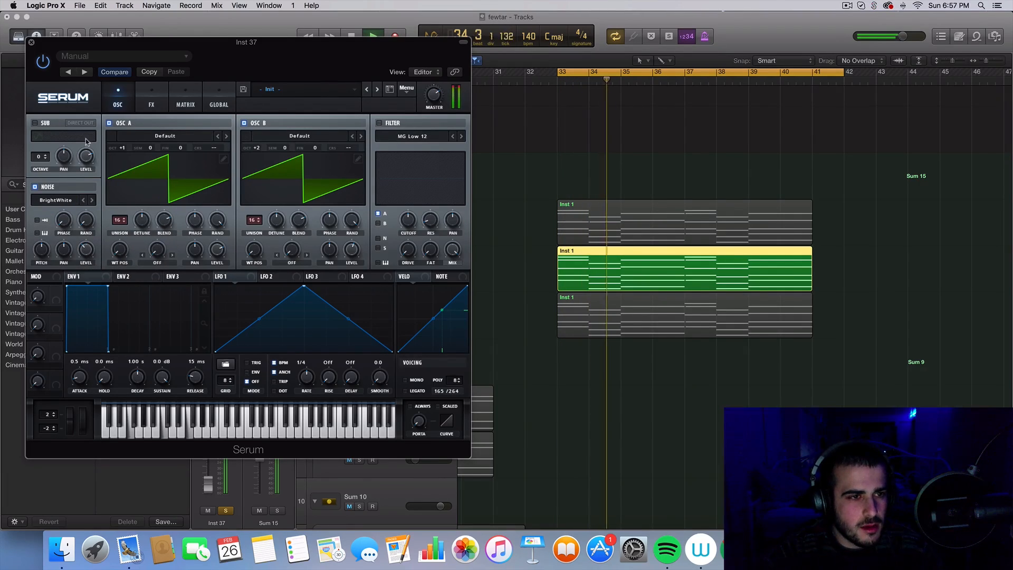
key("space")
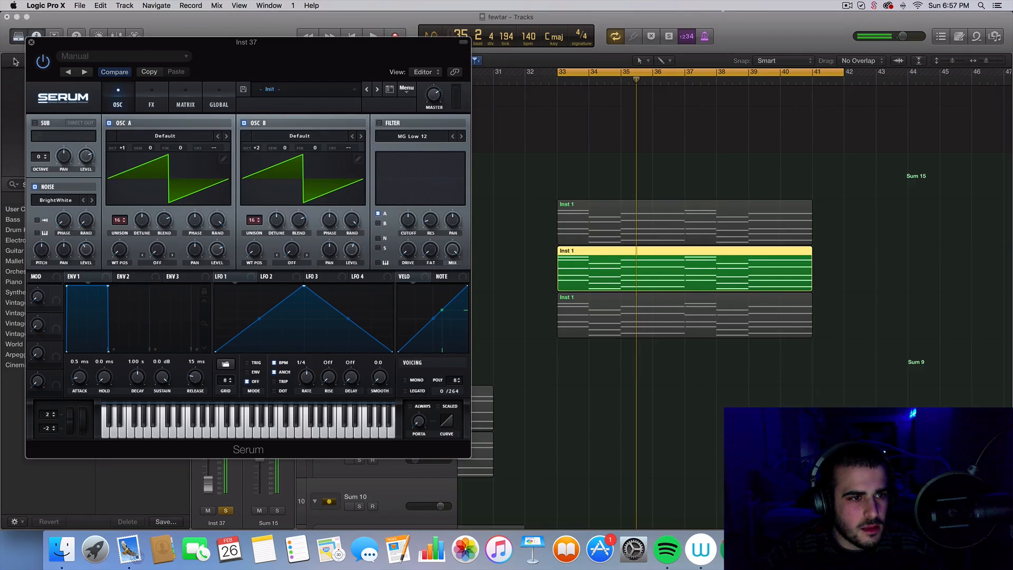
left_click(31, 43)
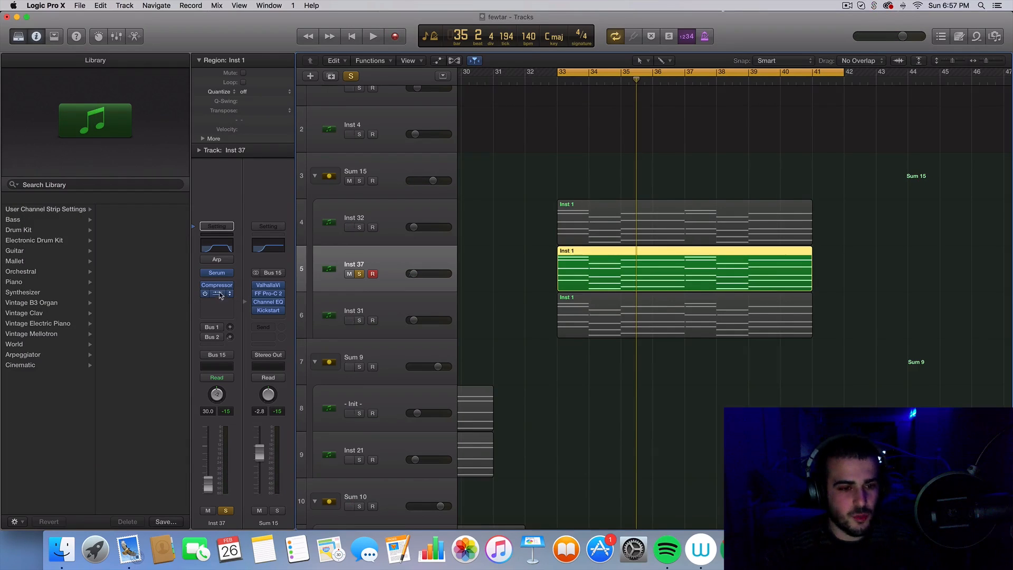
- Move the high cut of Inst 37's Channel EQ up to 20000 Hz and audition the sound
left_click(220, 295)
left_click_drag(464, 186, 501, 190)
key("space")
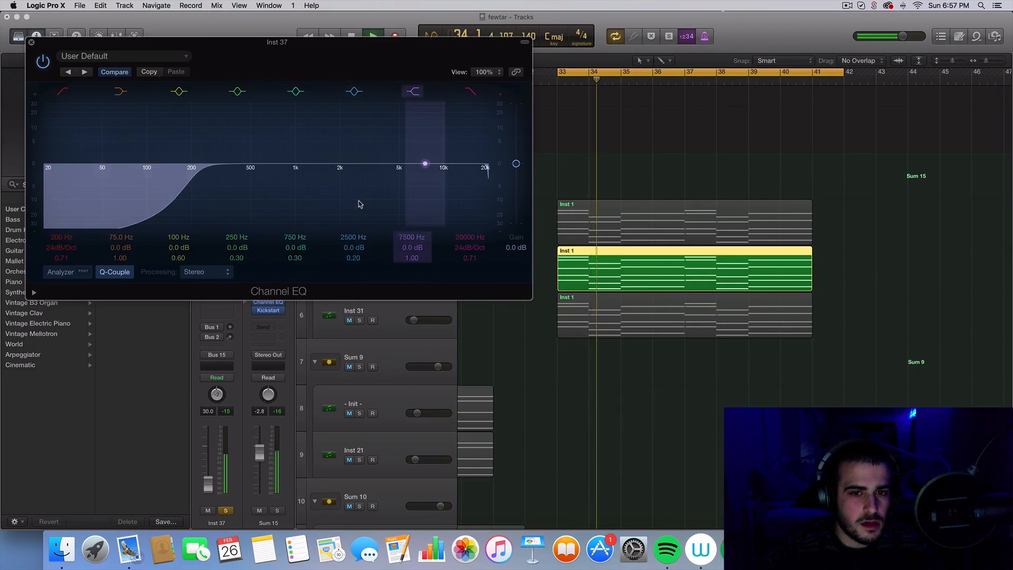
left_click(31, 42)
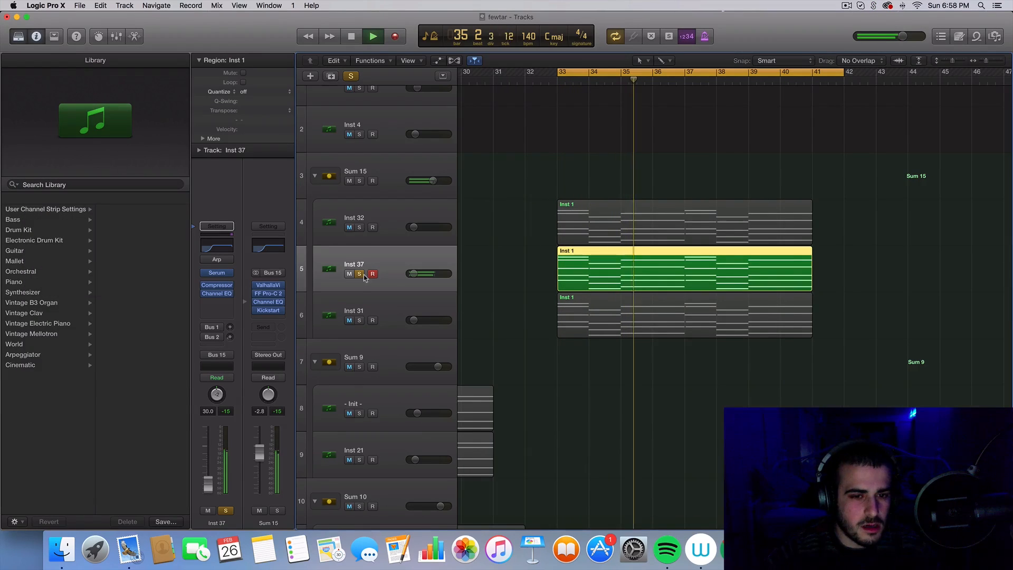
key("space")
- Set the noise level in Inst 37's Serum to 32% while the chords play
left_click(221, 273)
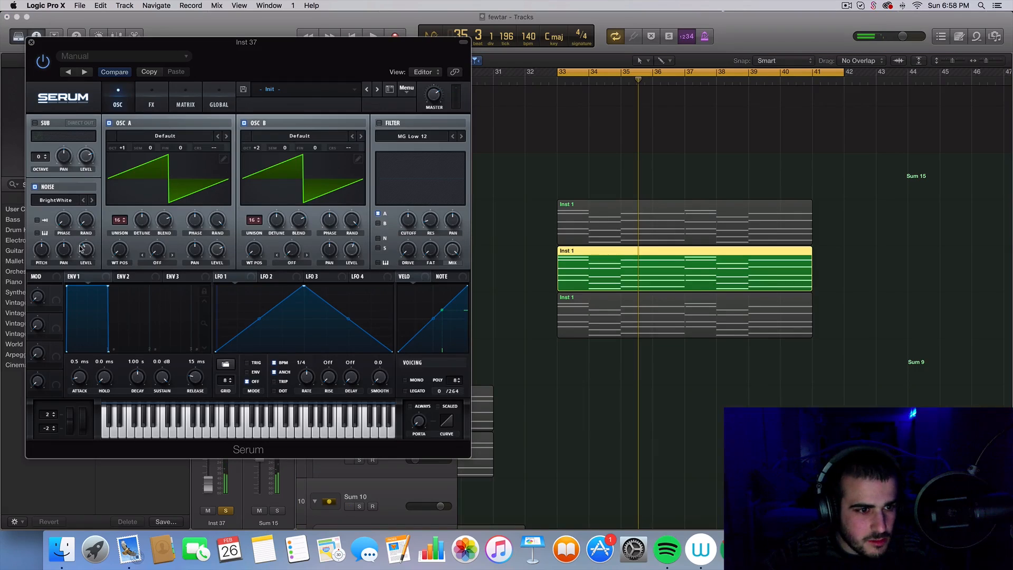
key("space")
left_click_drag(80, 278, 87, 249)
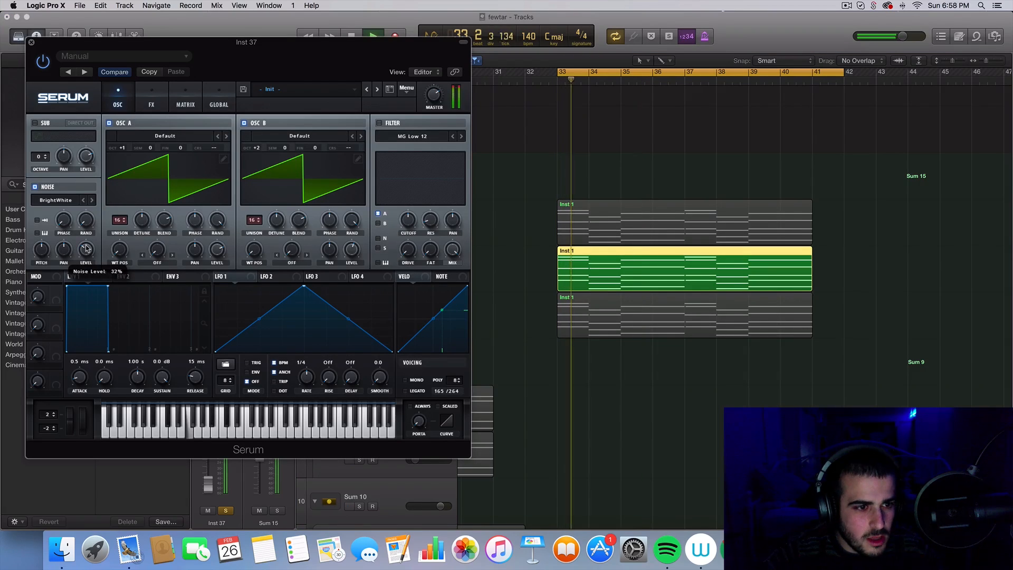
left_click(31, 42)
key("space")
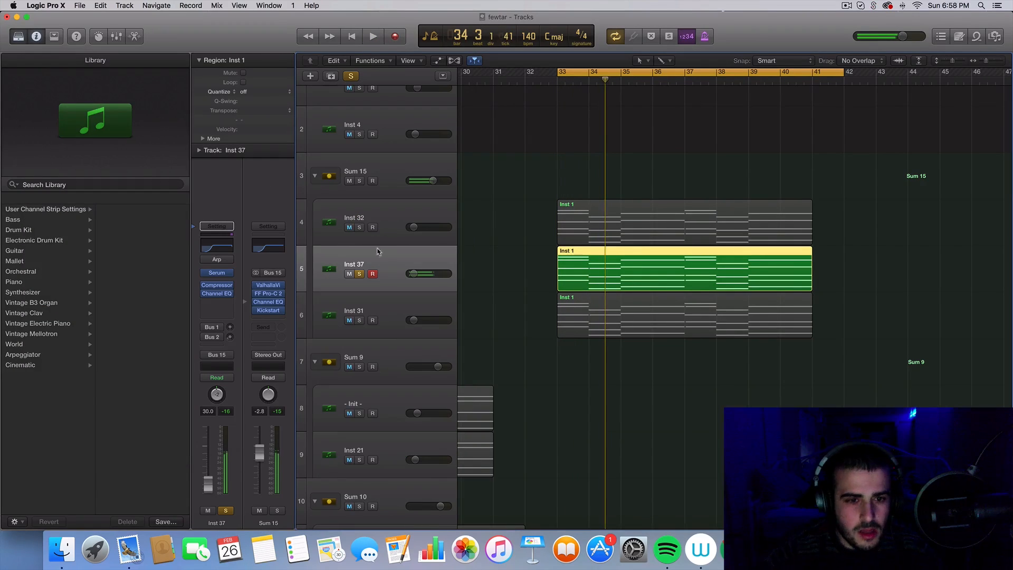
- Duplicate the Inst 37 track with its settings and place a copy of its chord region at bar 33 on the new track
key("super+d")
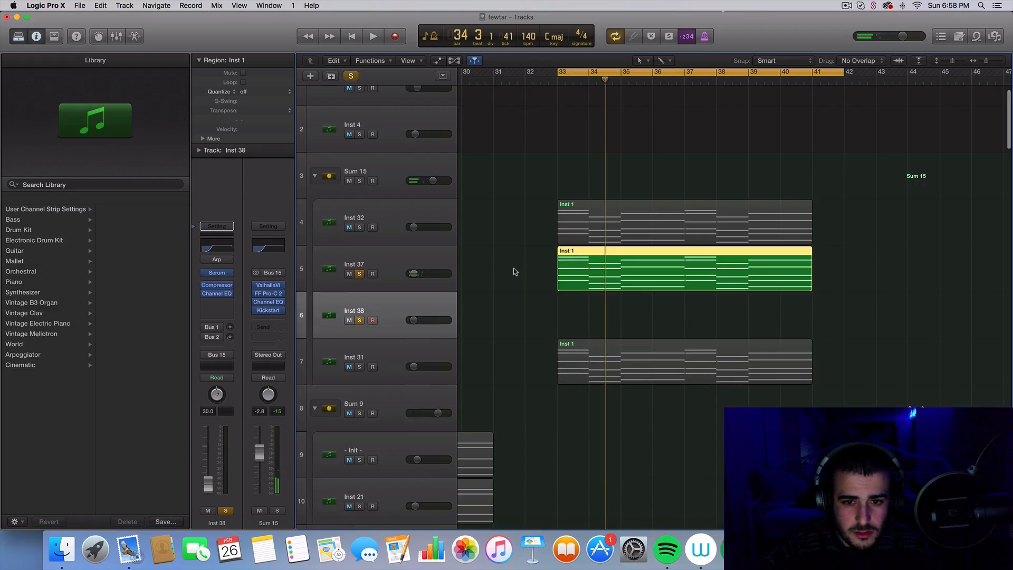
key("super+r")
left_click_drag(823, 265, 575, 319)
- Pan Inst 38 to the left and Inst 37 to the right during playback, and unsolo both tracks
key("space")
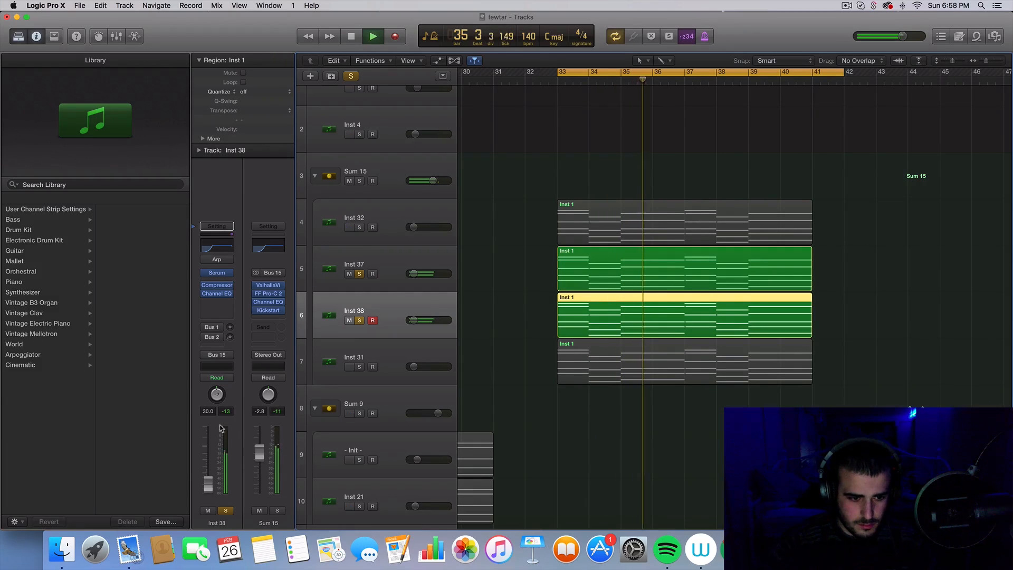
left_click(383, 288)
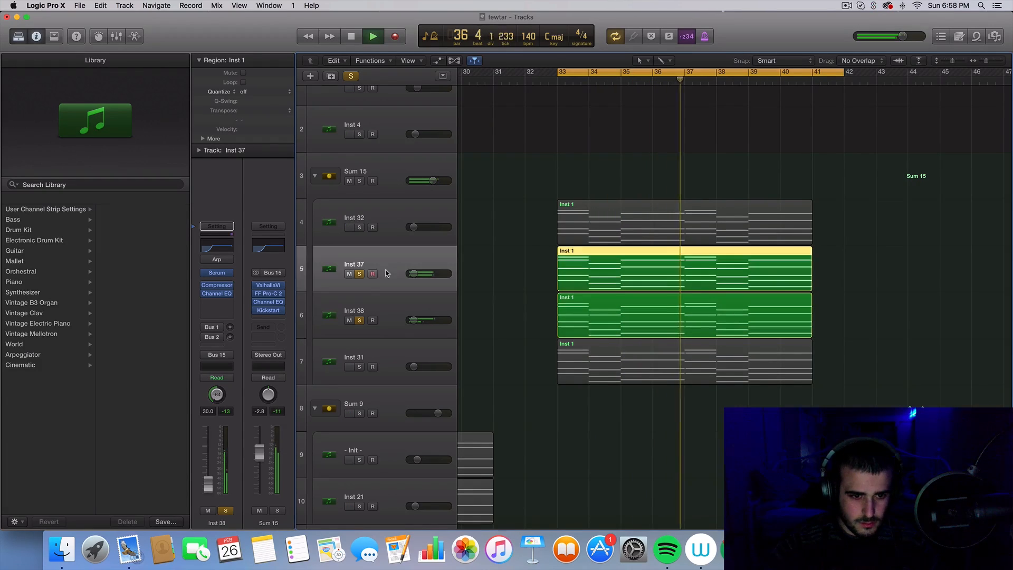
key("space")
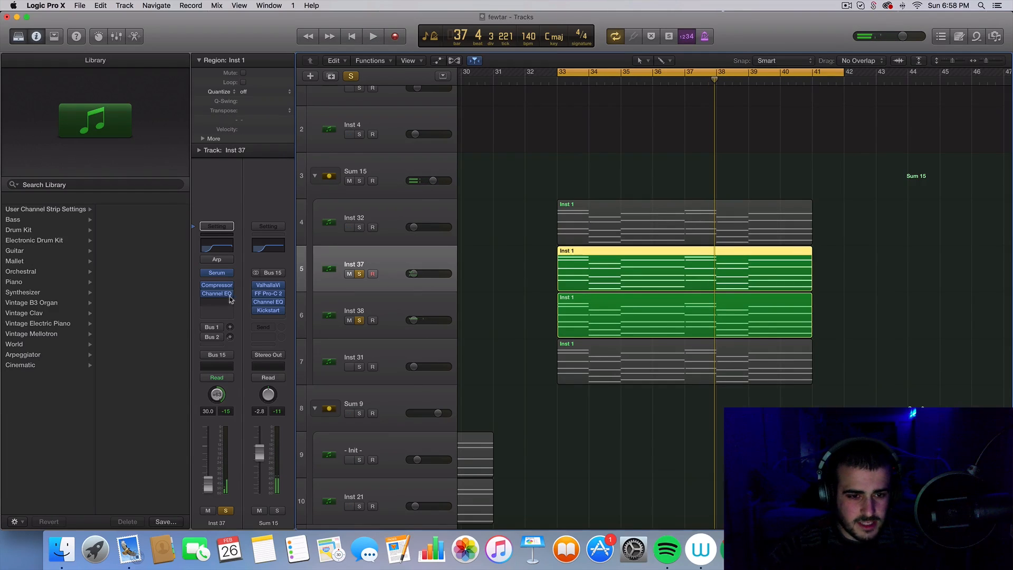
left_click(360, 274)
left_click(359, 320)
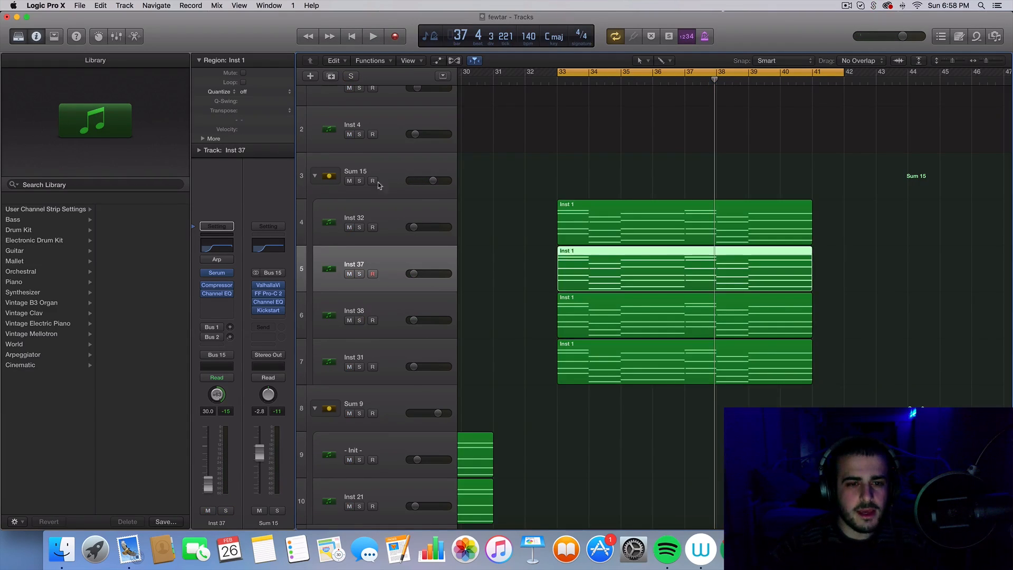
- Audition the drop with all layers and lower the Sum 15 stack's volume to -6.6 dB
left_click(382, 172)
left_click(397, 273)
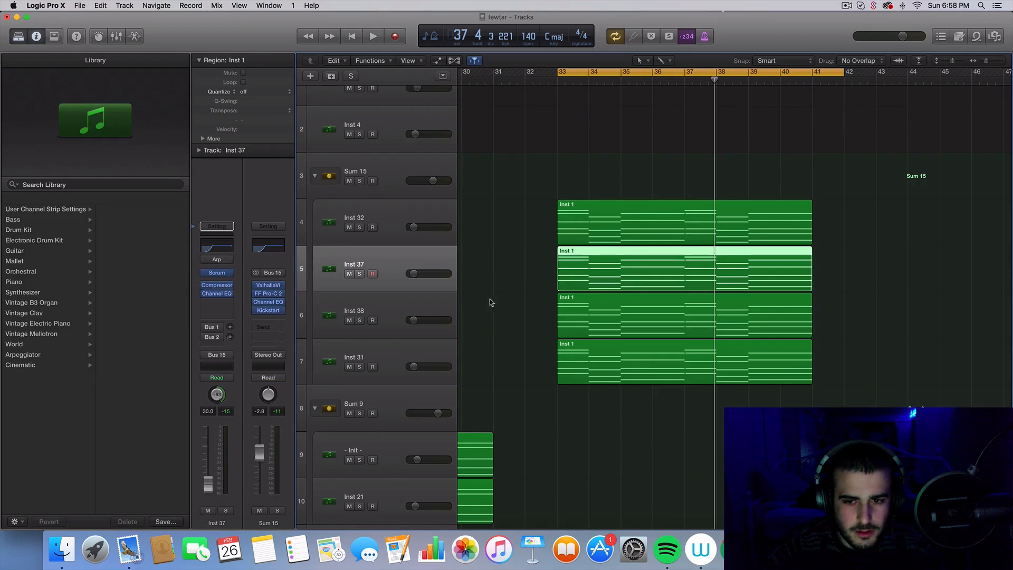
key("space")
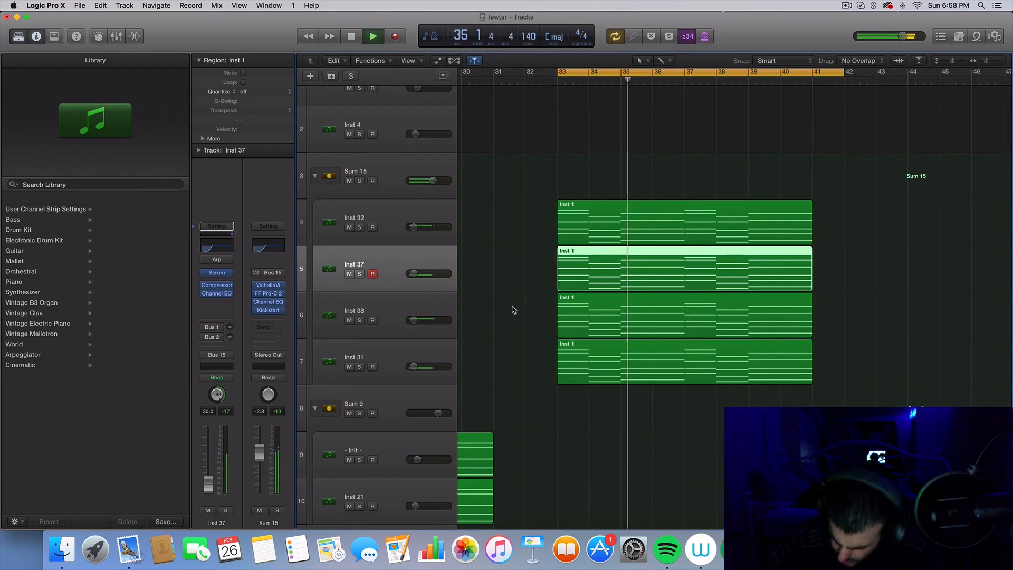
key("space")
key("space")
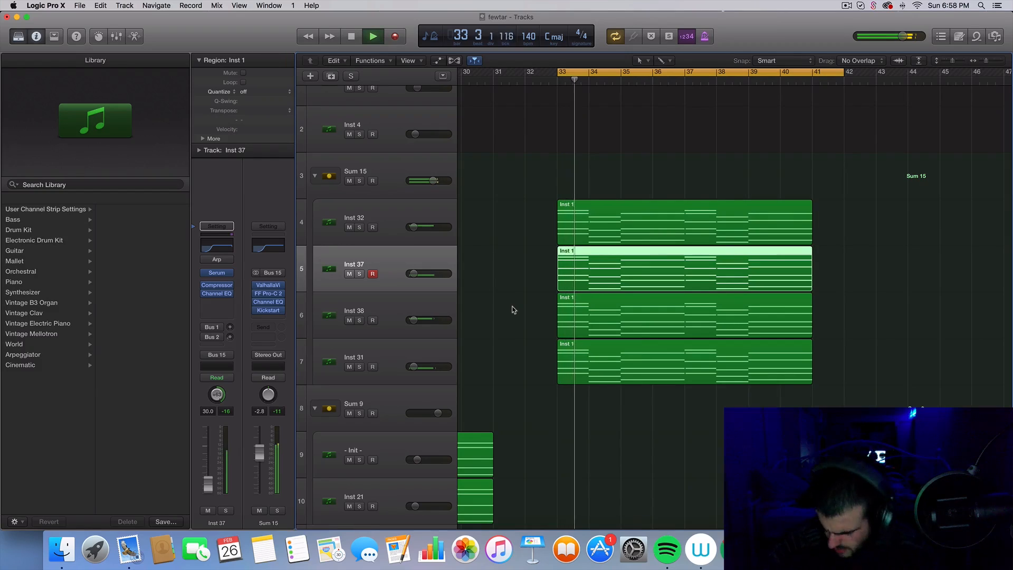
key("space")
left_click(377, 174)
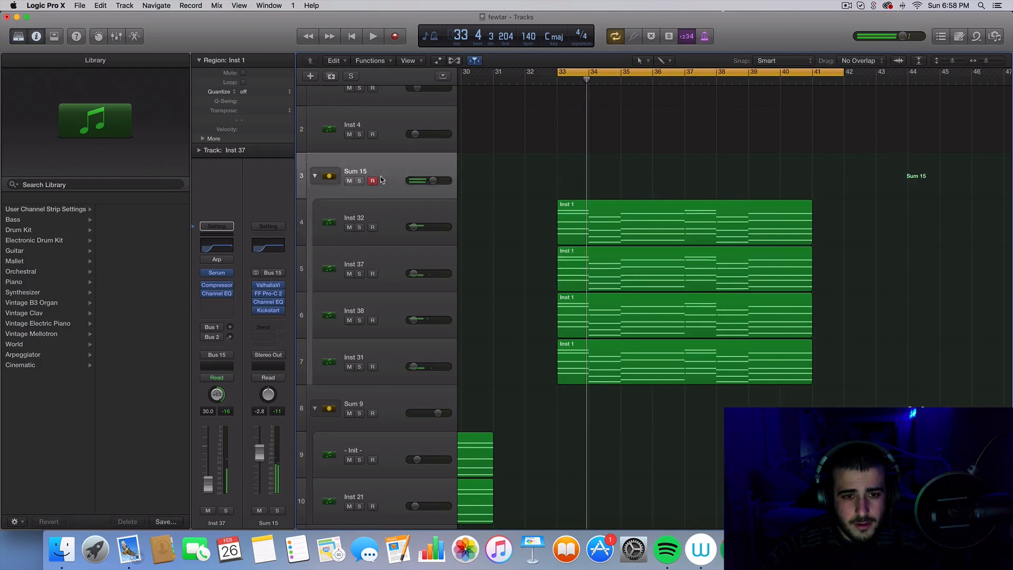
key("space")
left_click_drag(424, 182, 411, 190)
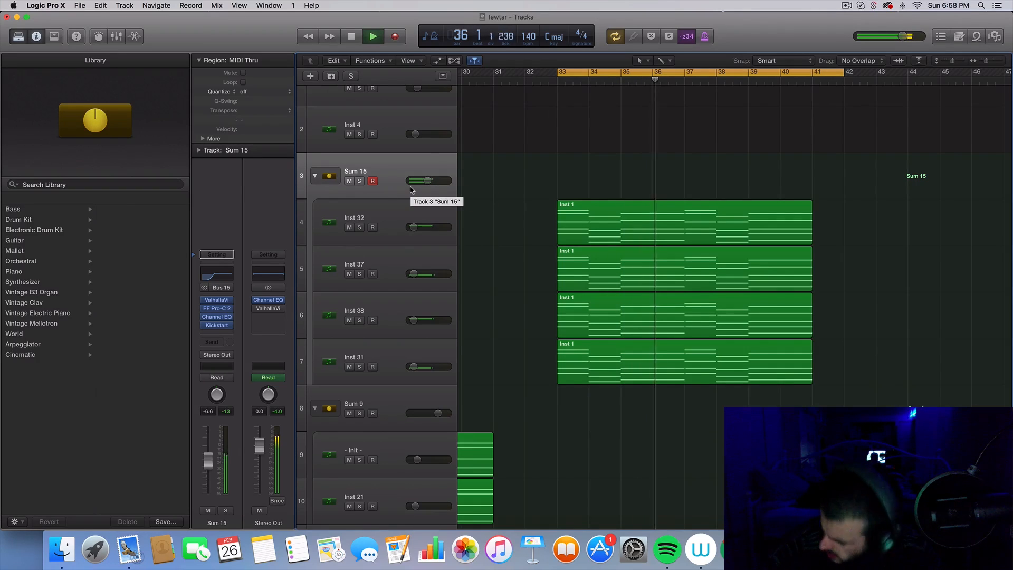
key("space")
key("space")
- Audition the Init track on row 68 in solo
scroll(712, 330, "down", 3)
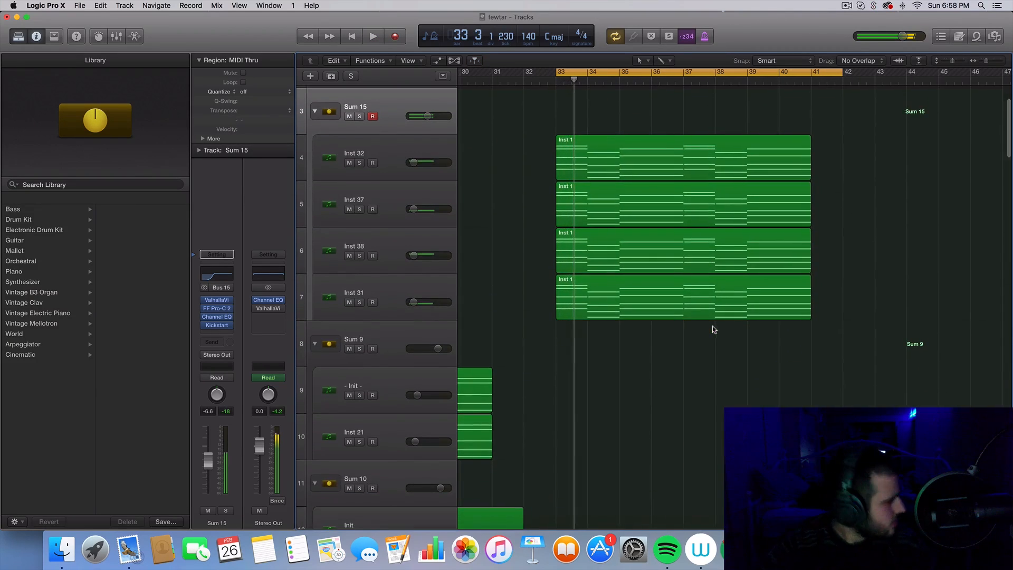
scroll(654, 306, "down", 20)
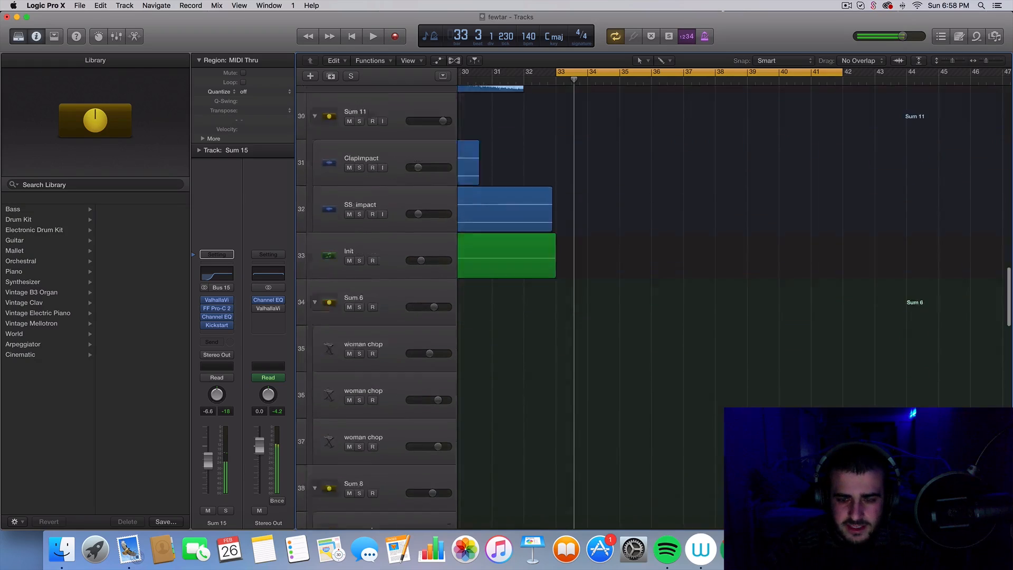
scroll(361, 389, "up", 2)
left_click(361, 388)
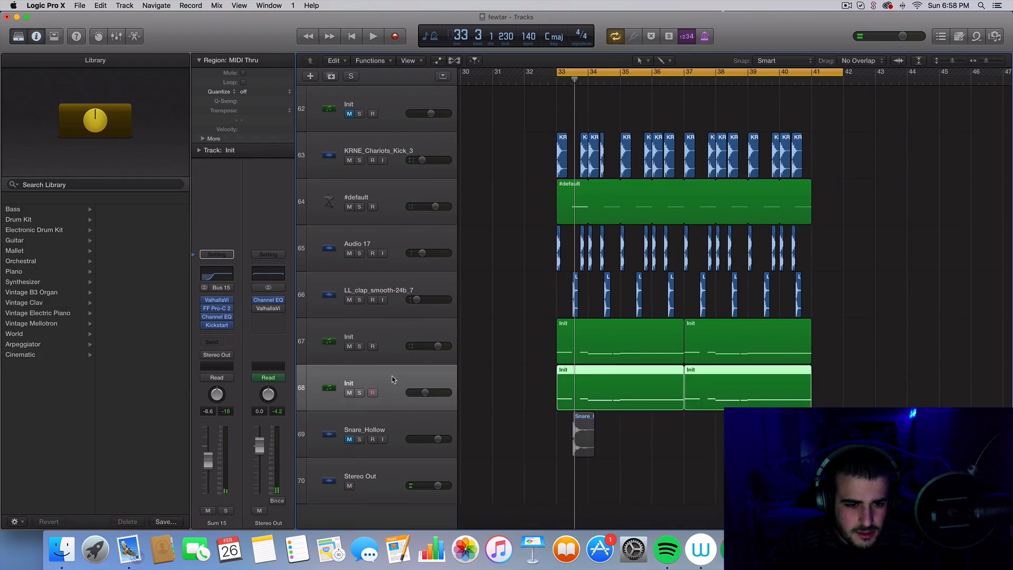
left_click(360, 393)
key("space")
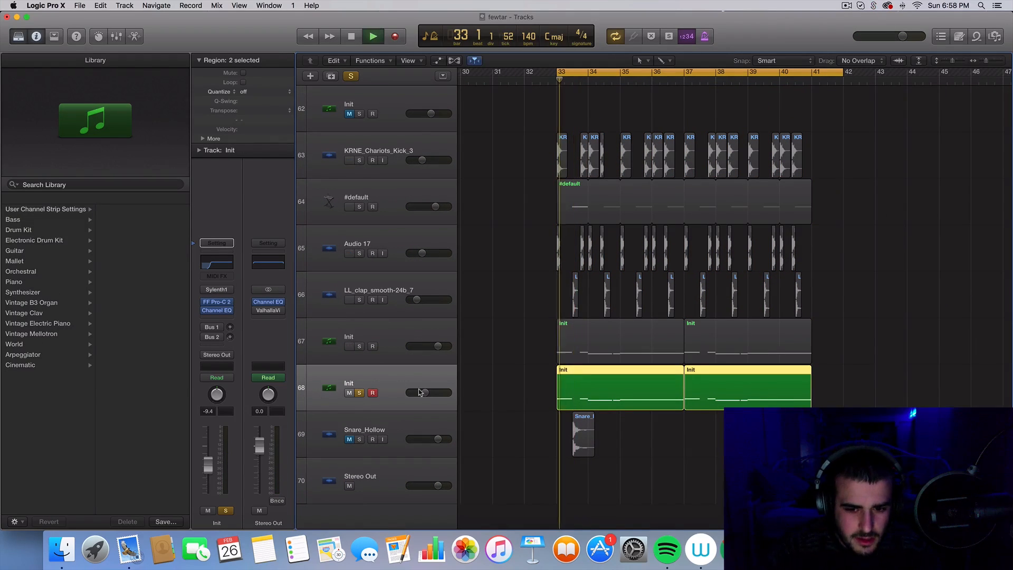
left_click(361, 392)
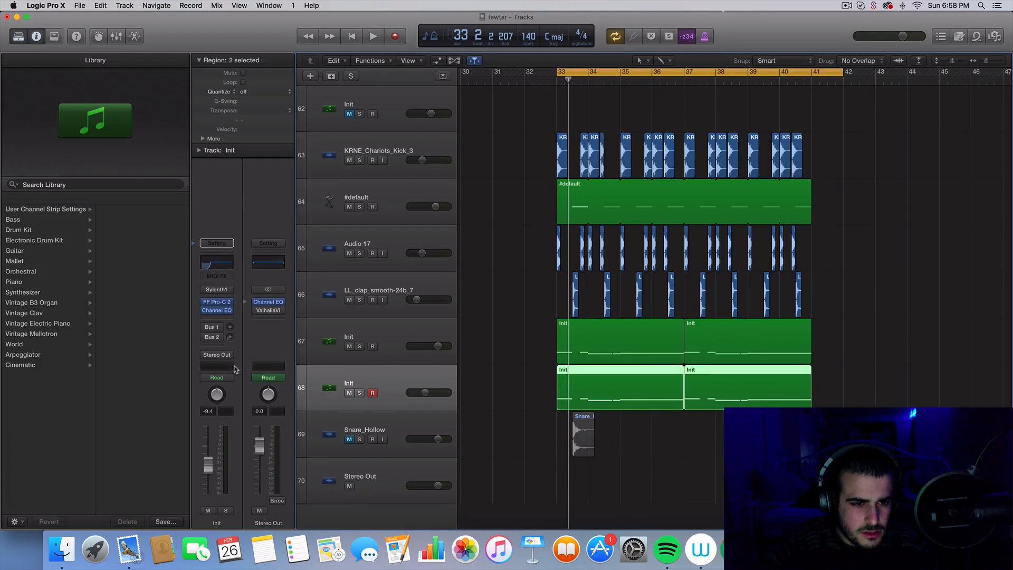
- Compare the drop with and without the Init track on row 68, leaving that track muted
key("space")
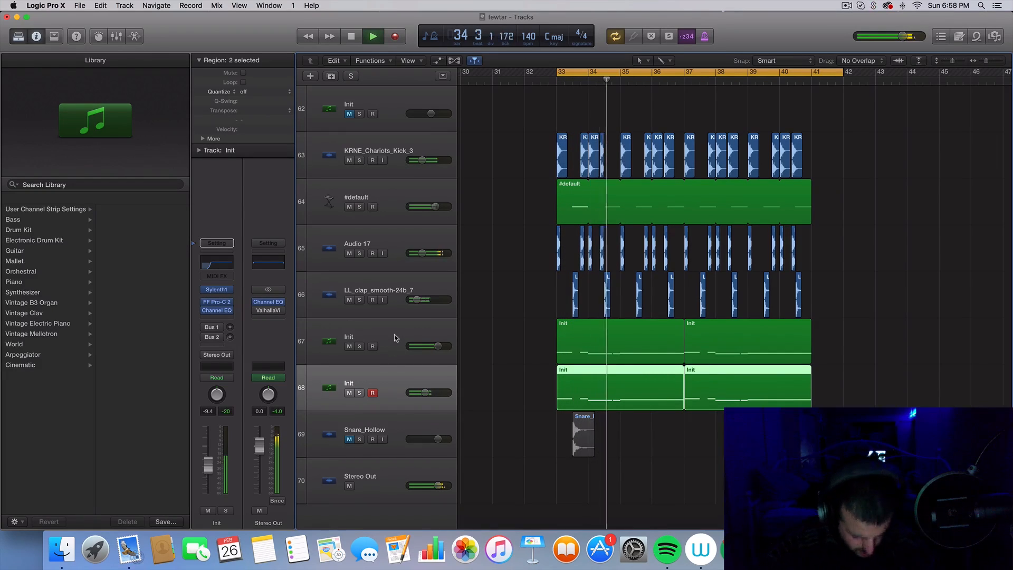
key("space")
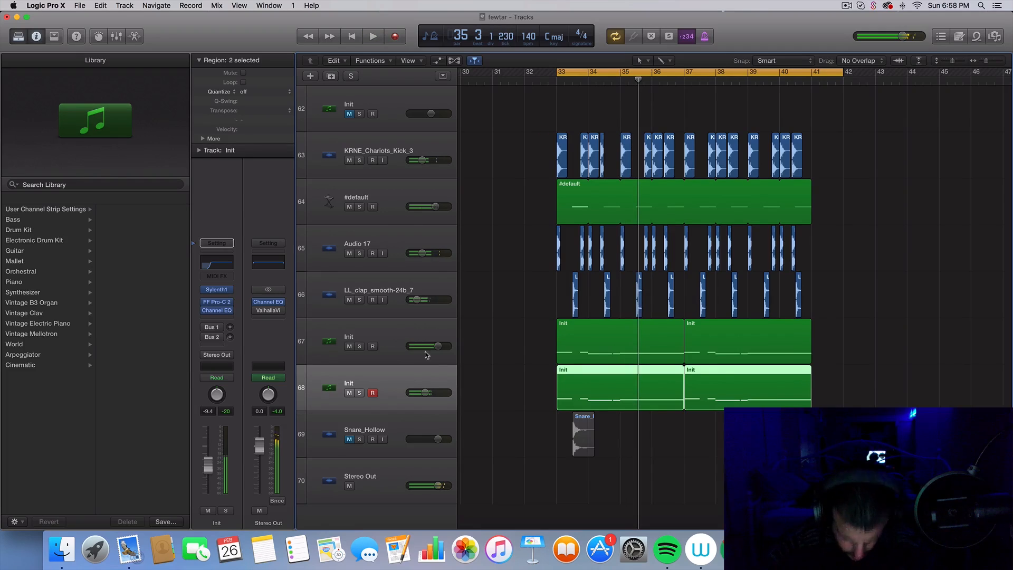
left_click(349, 393)
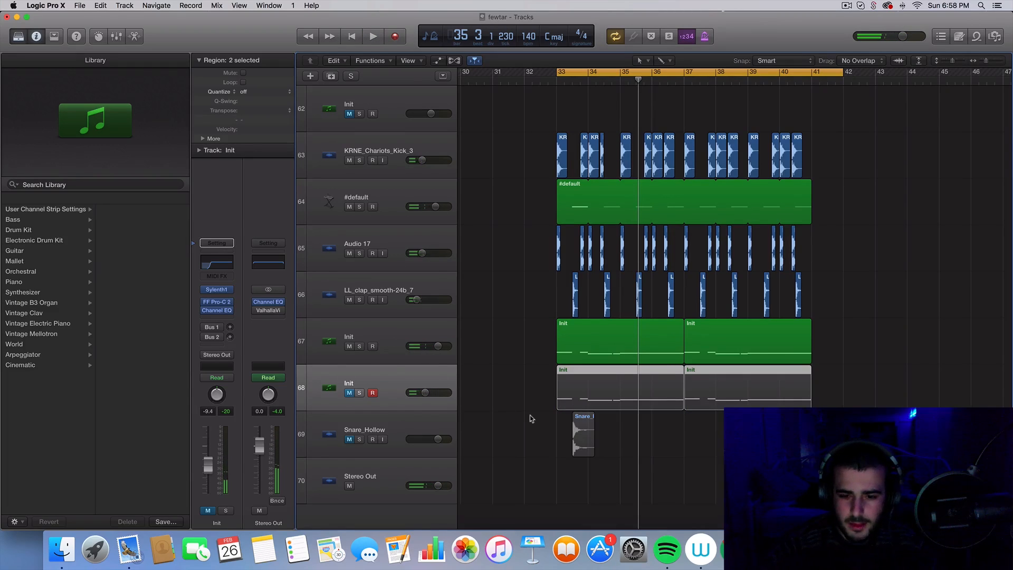
key("space")
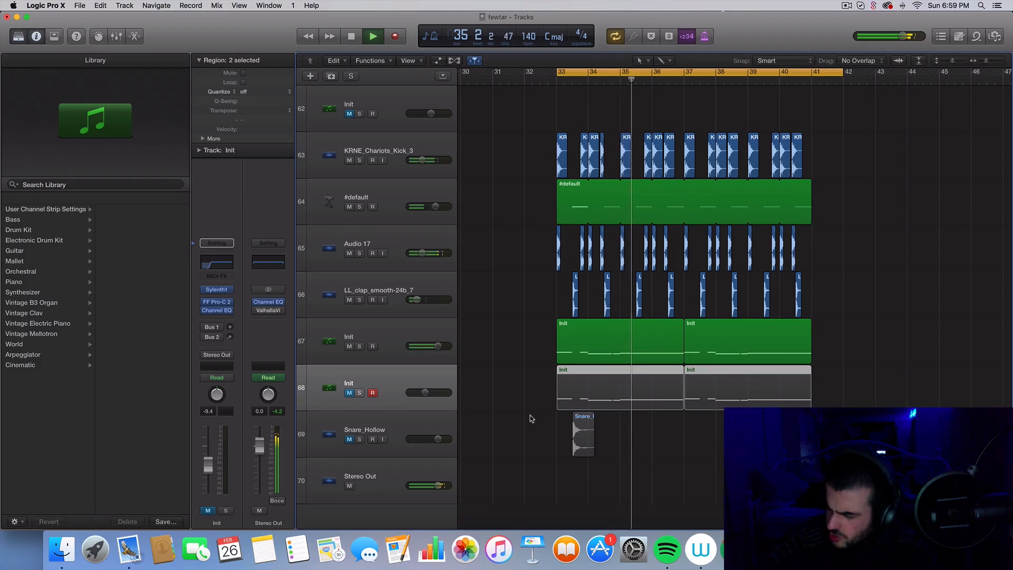
scroll(850, 405, "up", 3)
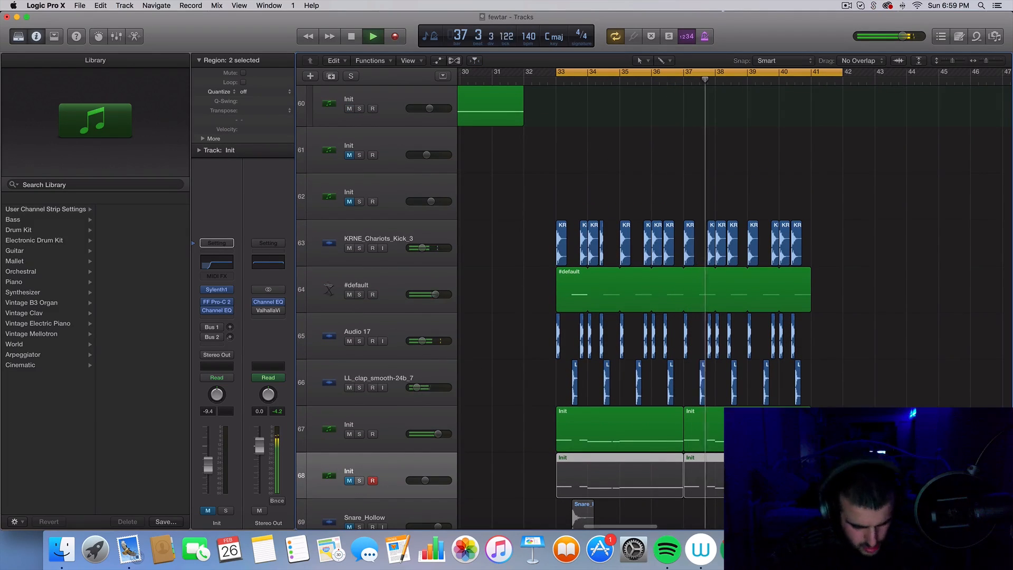
key("space")
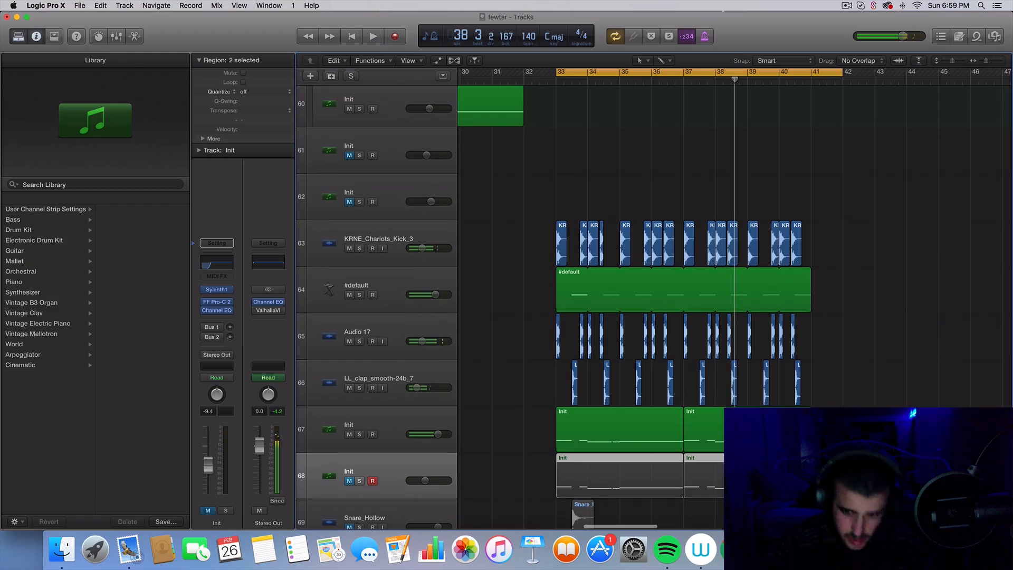
- Solo and select the Aux 16 woman chop stack and play it from bar 33
scroll(633, 306, "up", 1)
scroll(633, 306, "up", 15)
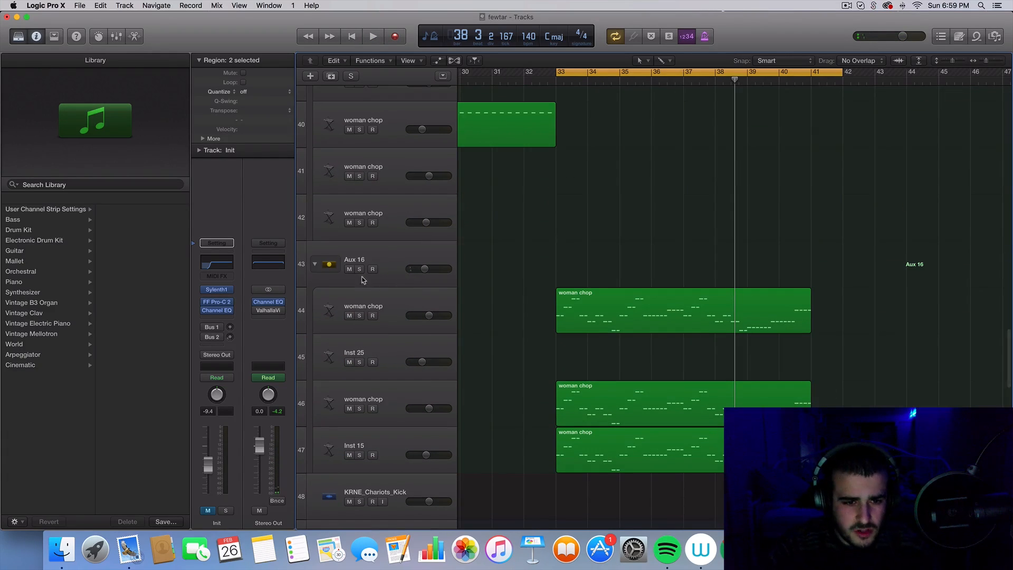
left_click(360, 269)
key("space")
left_click(416, 284)
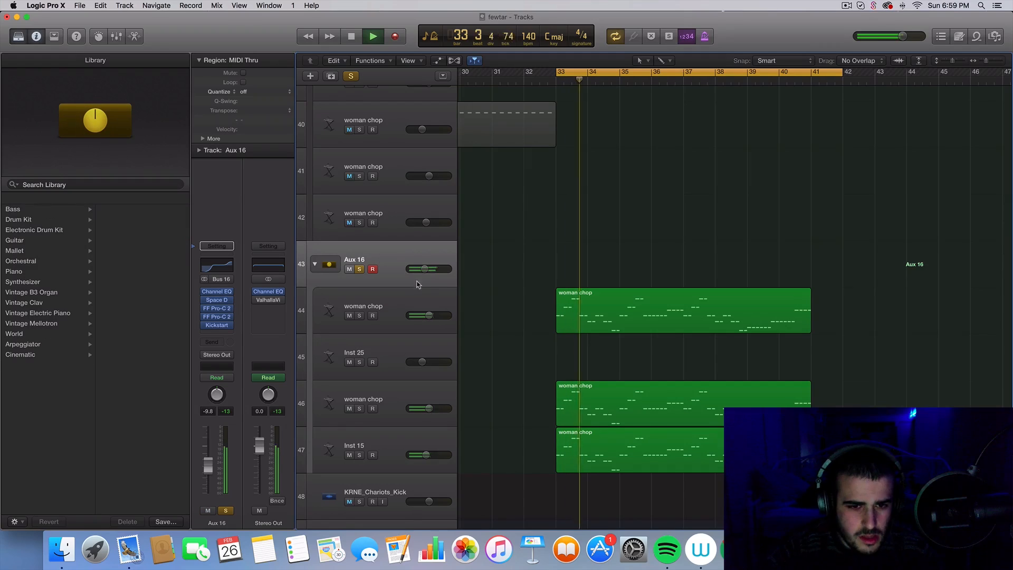
- Raise the Aux 16 stack's volume to -9.0 dB, audition it from bar 33, and take the stack out of solo
left_click_drag(430, 273, 434, 273)
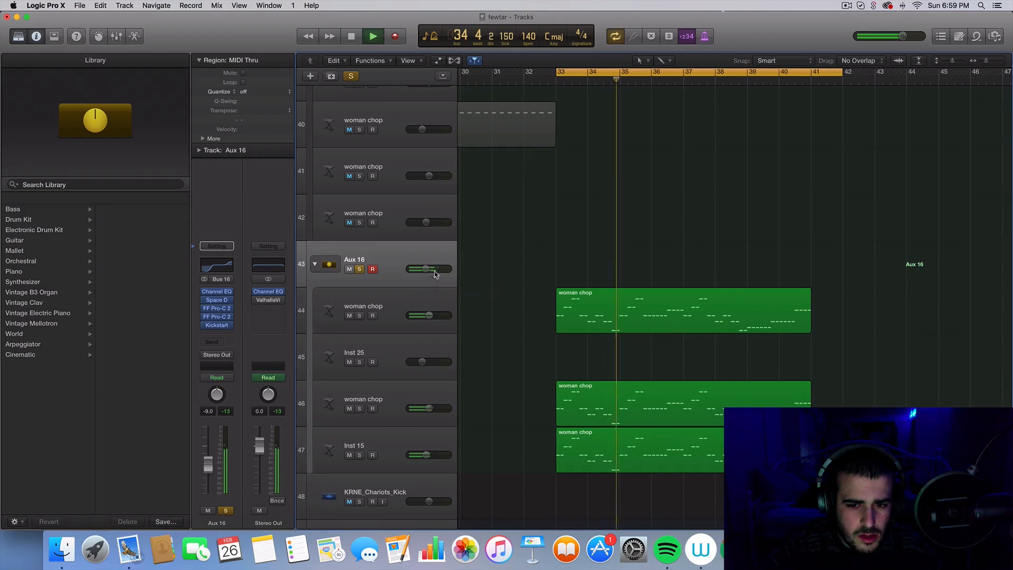
key("space")
key("space")
key("space")
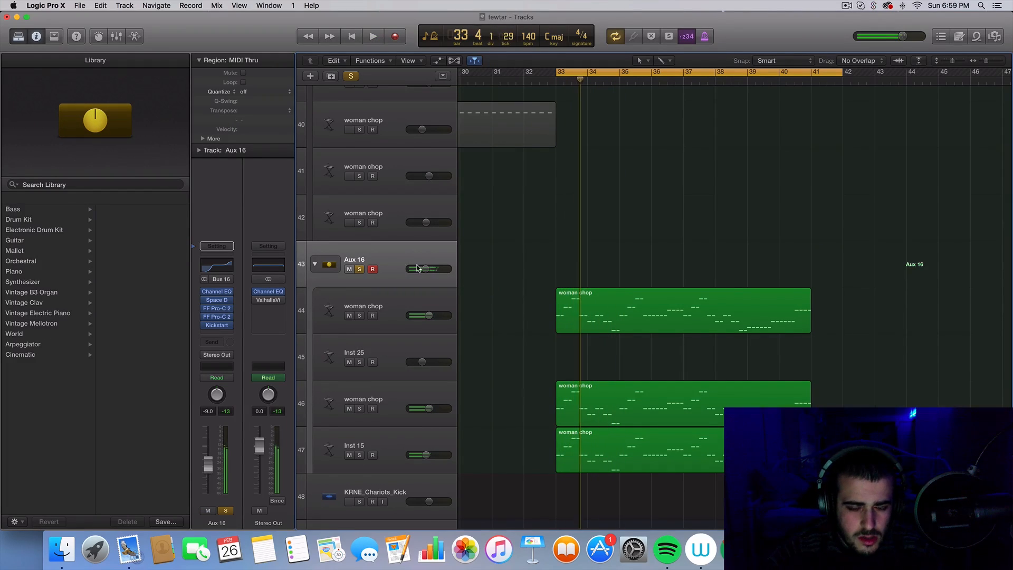
key("space")
left_click(360, 270)
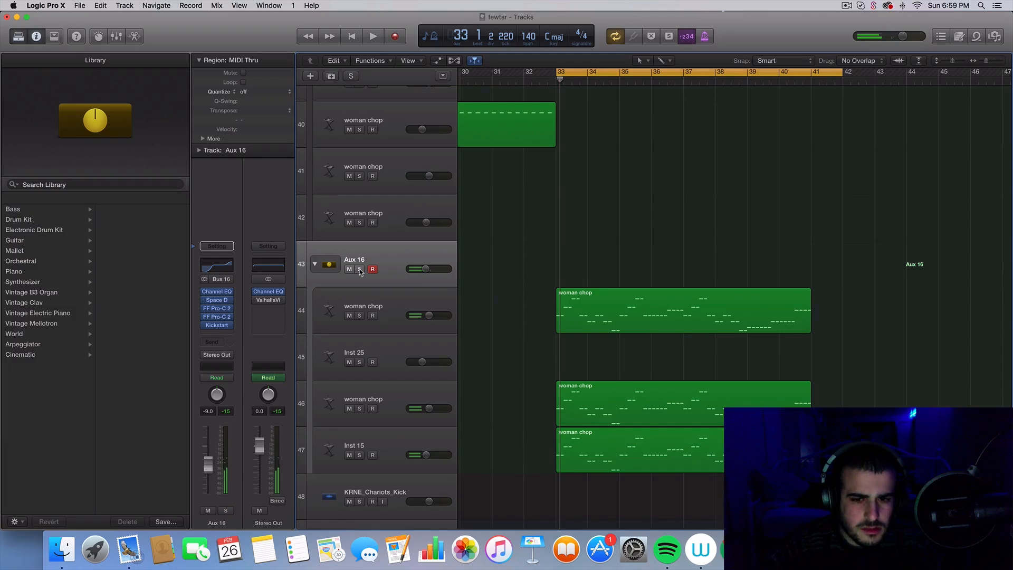
key("space")
key("space")
- Open the three woman chop regions starting at bar 33 together in the Piano Roll and play their opening notes
left_click_drag(475, 291, 612, 474)
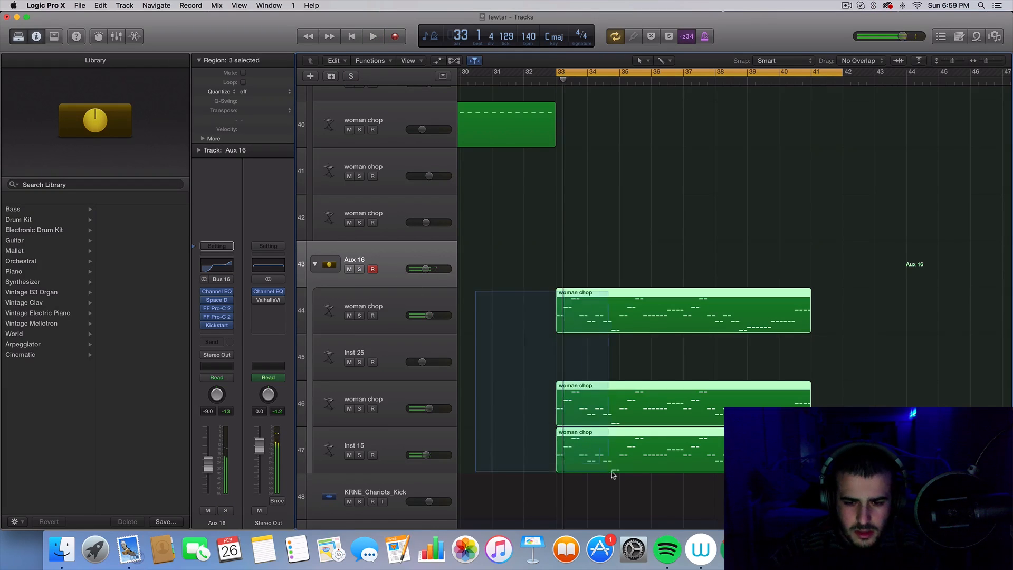
double_click(616, 442)
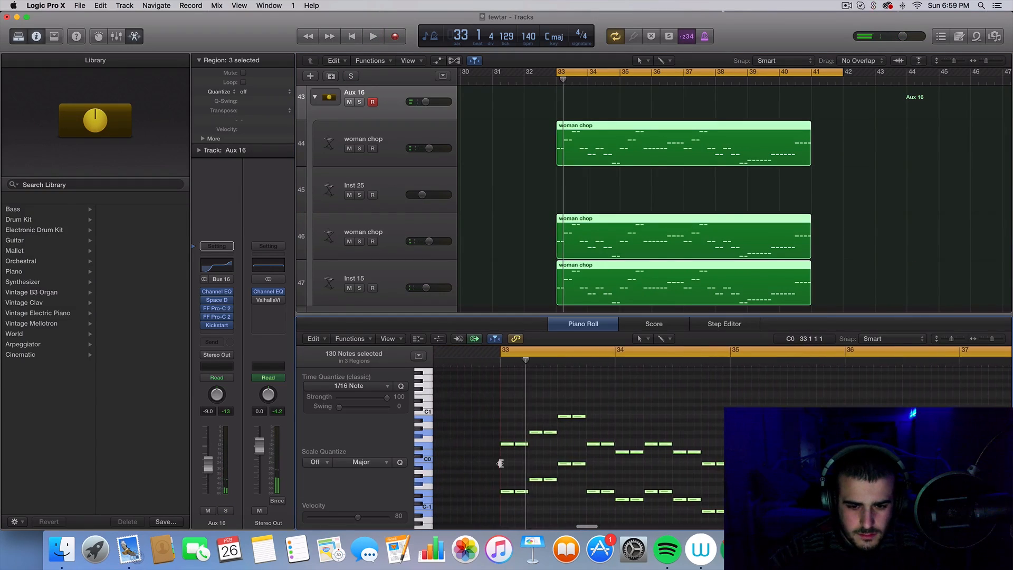
key("space")
key("space")
key("space")
key("space")
- Try deleting the second chop notes of bar 33 and lengthening the first ones to fill the gap, playing the result
left_click_drag(519, 436, 522, 500)
key("Delete")
key("space")
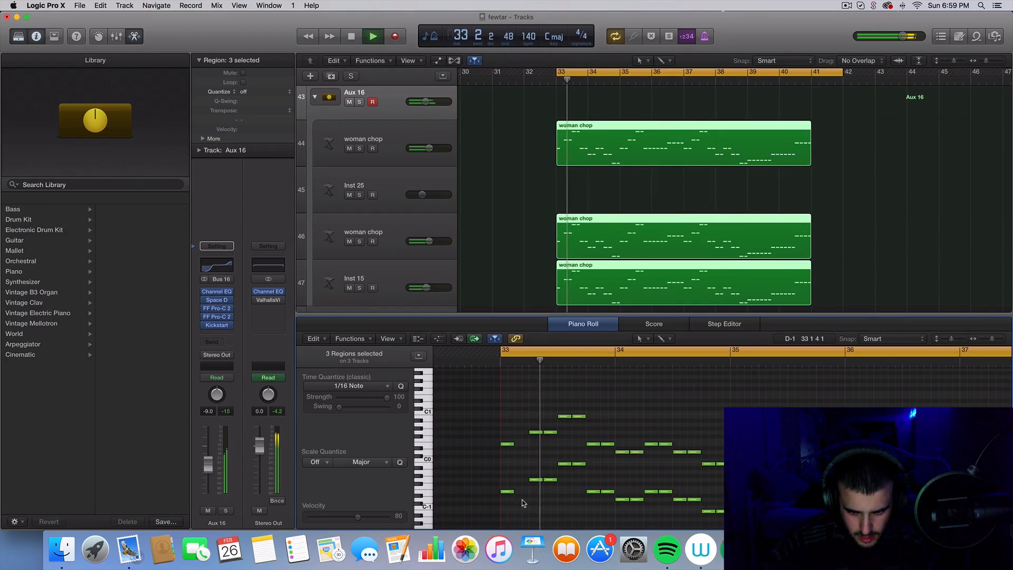
left_click_drag(504, 418, 516, 530)
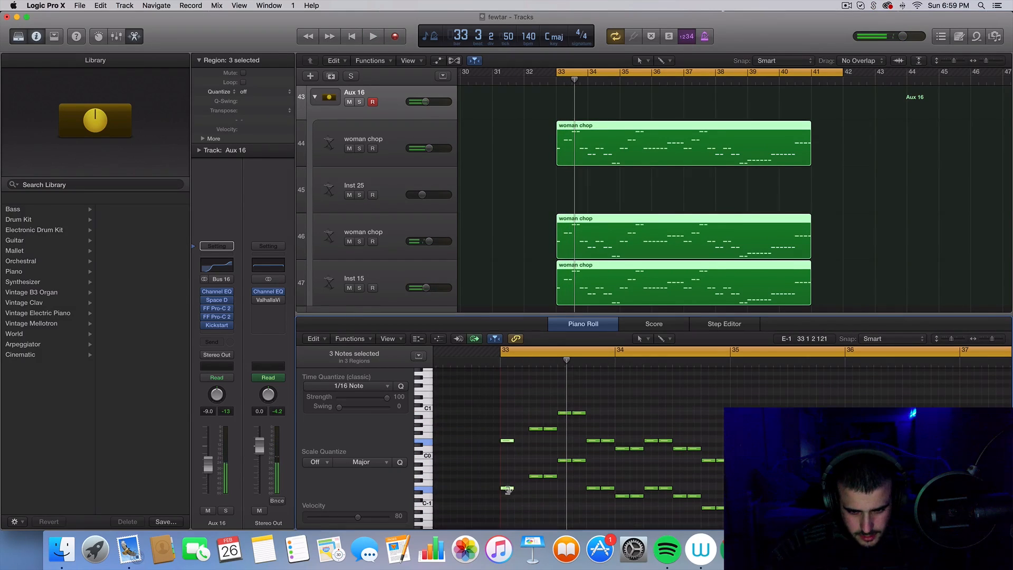
left_click_drag(507, 489, 522, 488)
key("space")
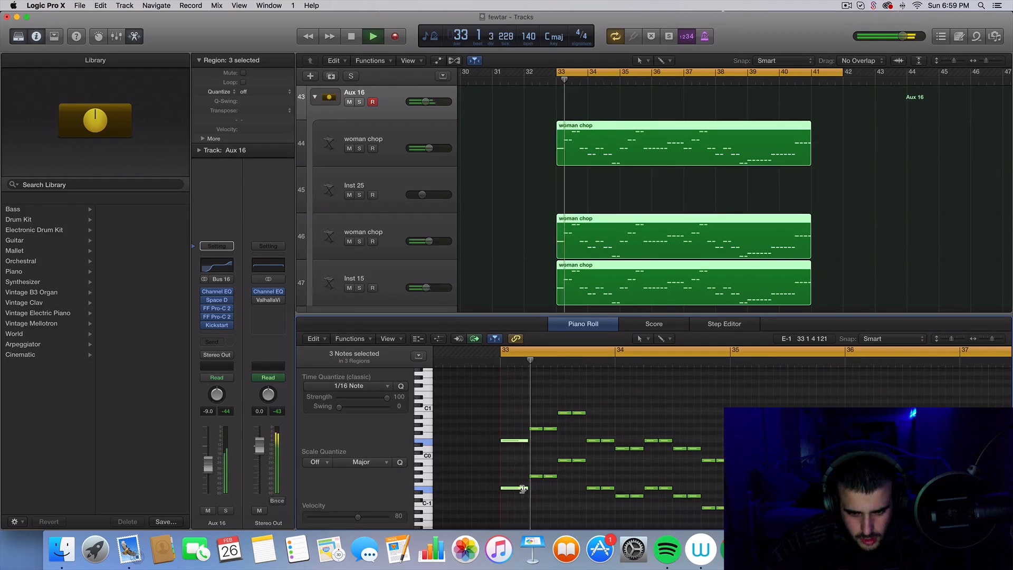
key("space")
key("space")
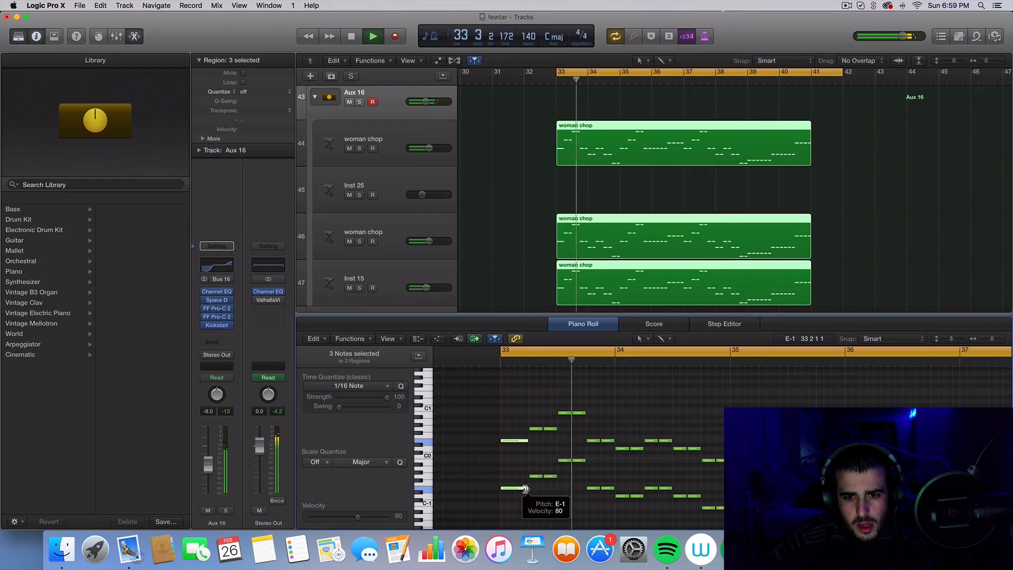
key("space")
- Shorten the first chop notes of bar 33 again and place a repeated copy of them directly behind as the second notes
left_click_drag(526, 489, 508, 490)
key("super+r")
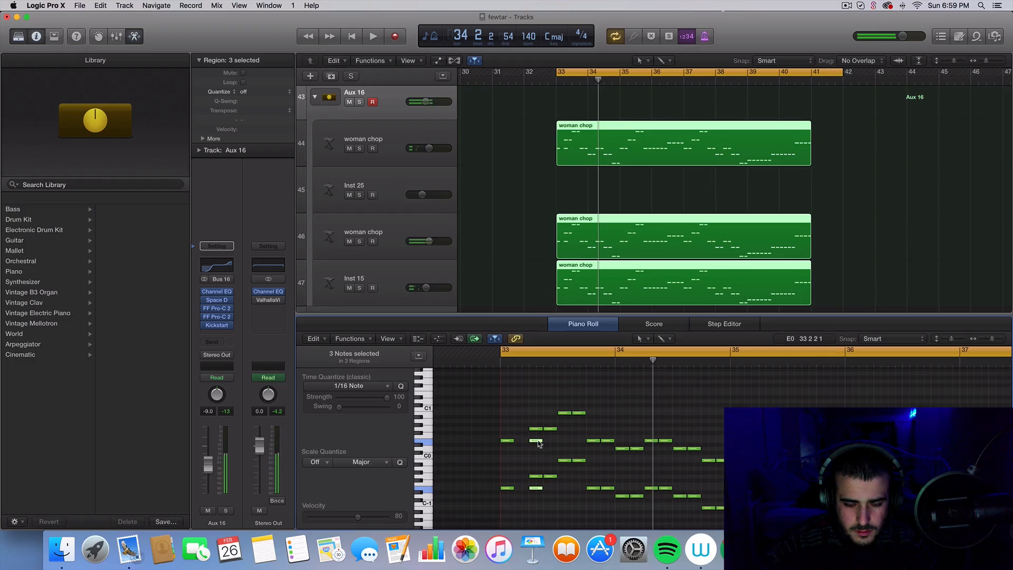
left_click_drag(538, 443, 524, 443)
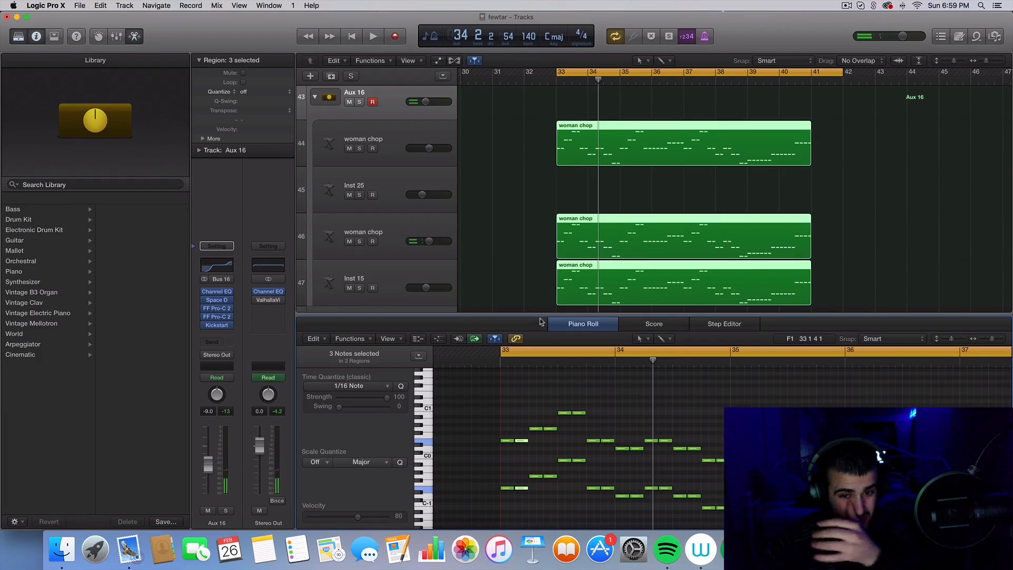
- Close the Piano Roll and repeat the three woman chop regions of the Aux 16 stack from bar 41
left_click_drag(539, 315, 535, 538)
scroll(718, 406, "down", 14)
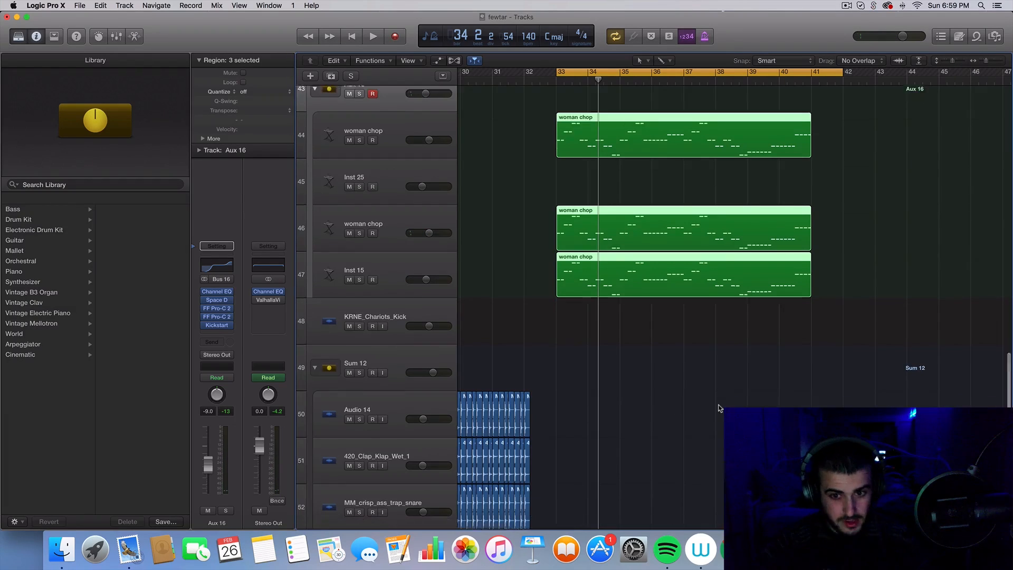
scroll(718, 406, "up", 15)
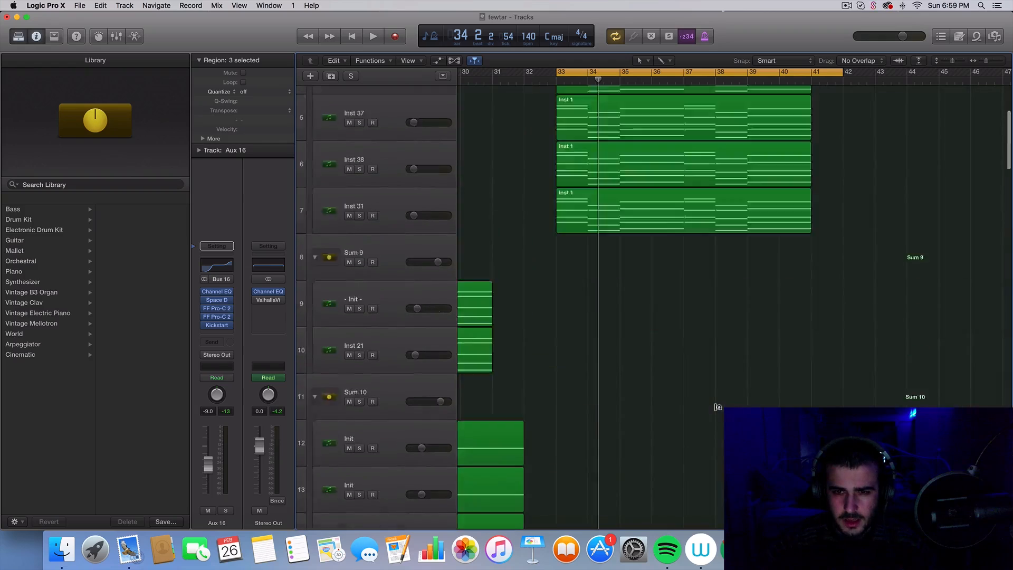
left_click_drag(952, 62, 930, 62)
scroll(751, 343, "down", 5)
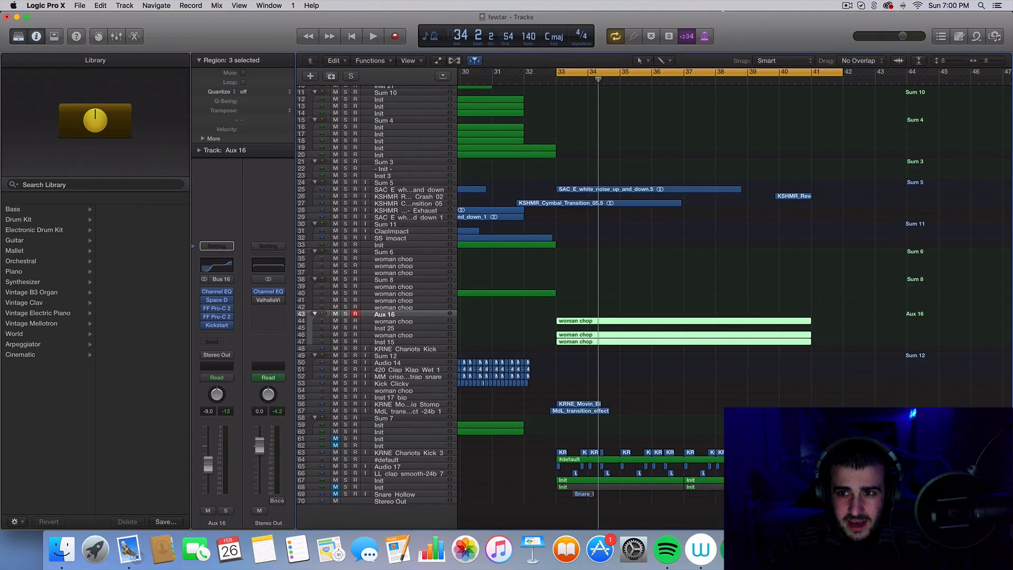
left_click(848, 5)
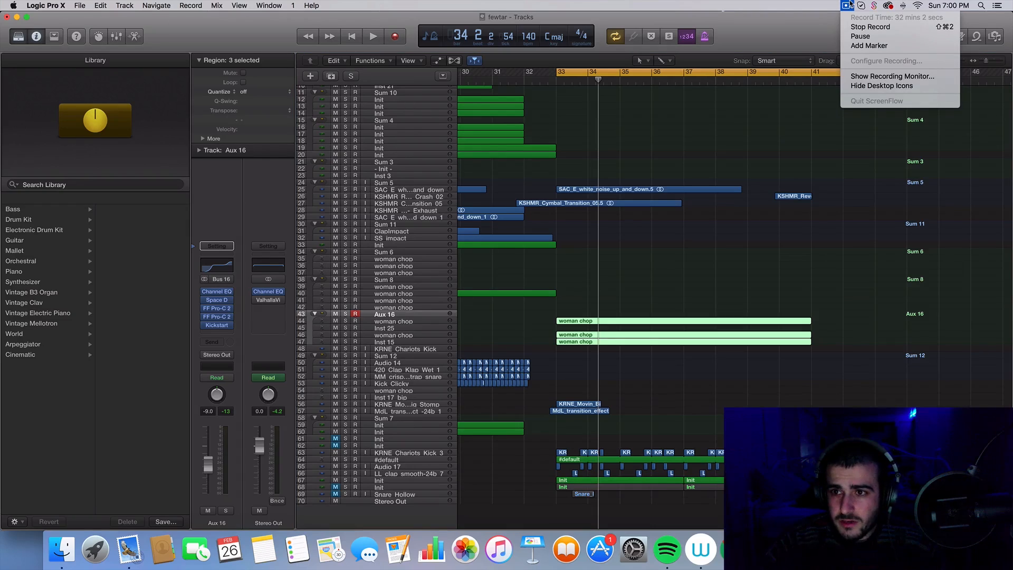
left_click(825, 142)
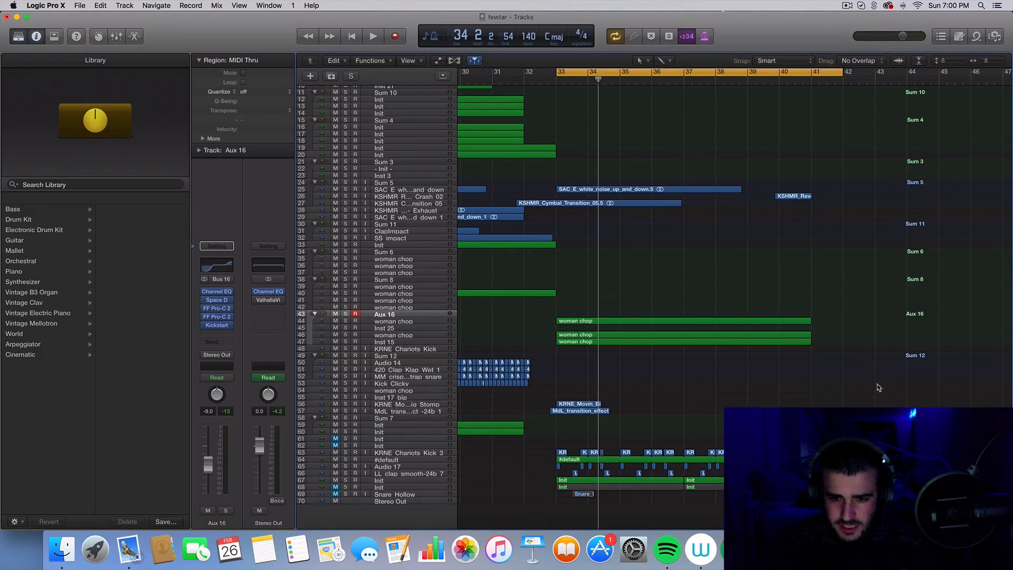
left_click_drag(878, 387, 701, 316)
key("super+r")
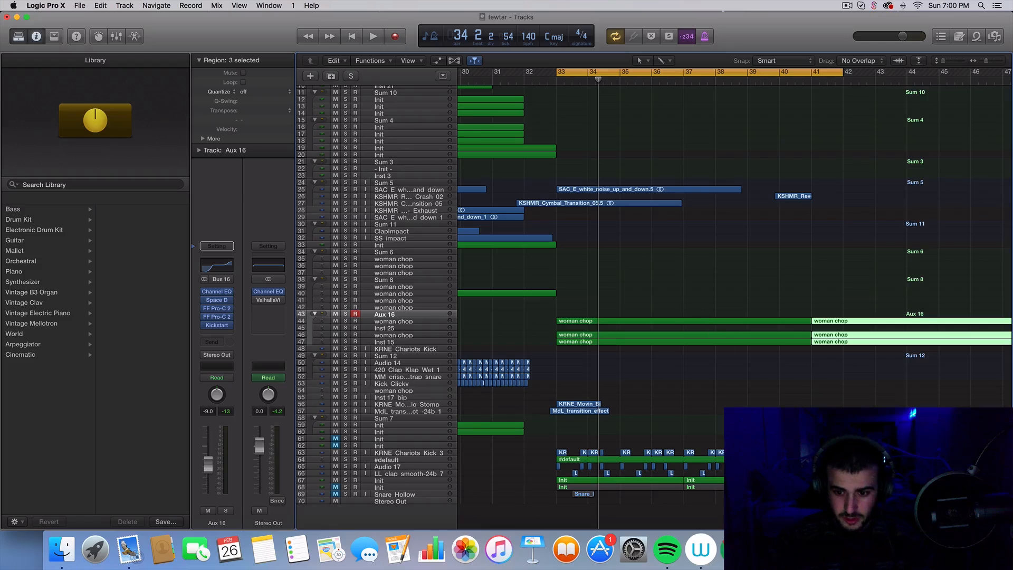
- Repeat the drop's regions on tracks 63 to 68 and the four Inst 1 regions of the Sum 15 stack from bar 41
left_click_drag(749, 499, 558, 454)
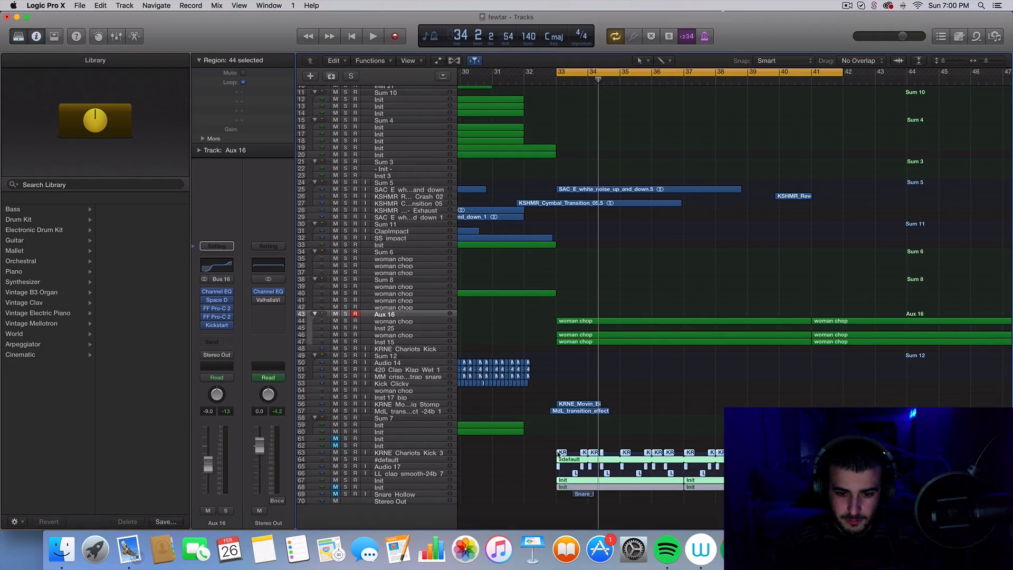
key("super+r")
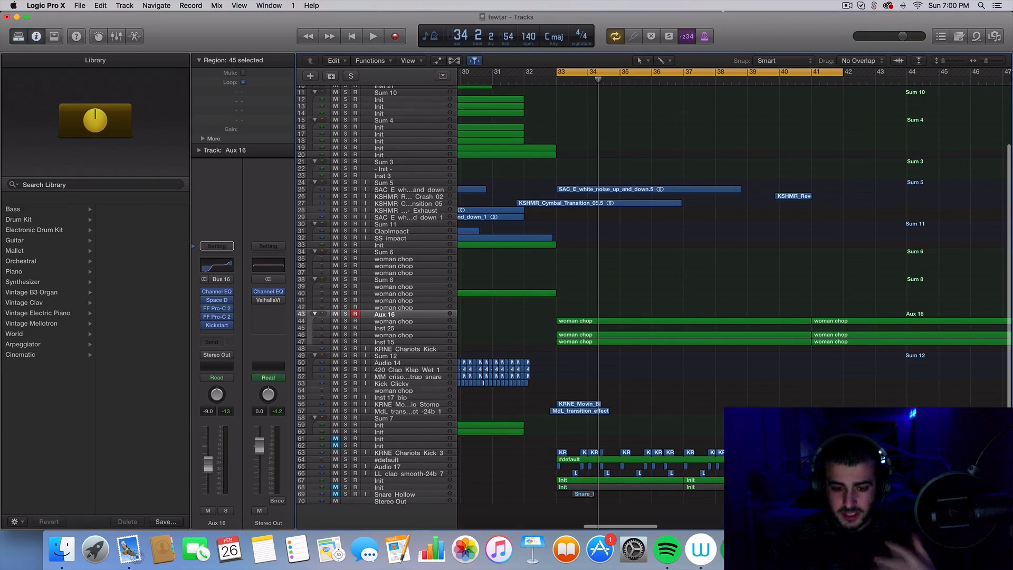
scroll(654, 306, "up", 3)
scroll(841, 134, "up", 2)
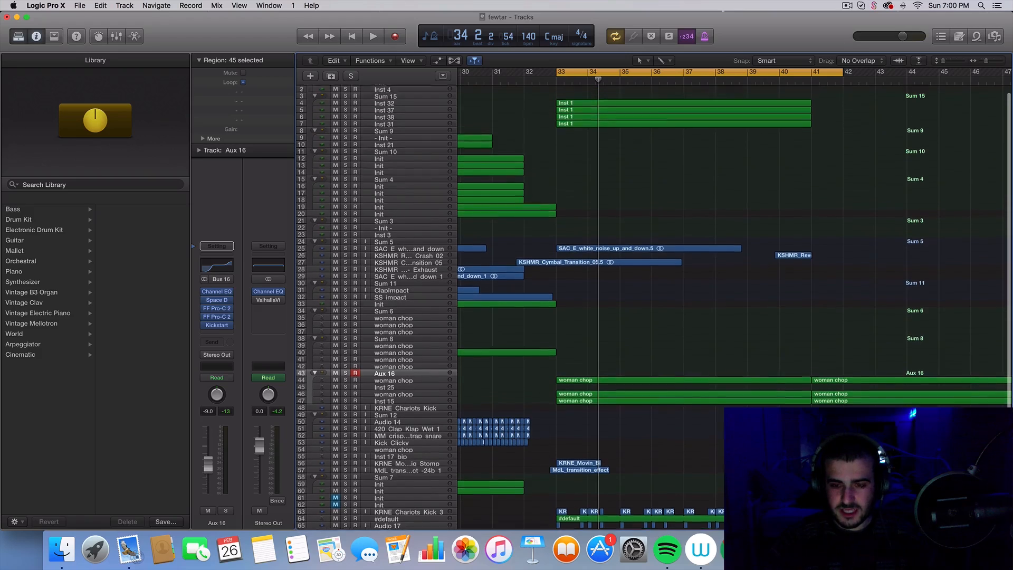
left_click_drag(860, 161, 700, 96)
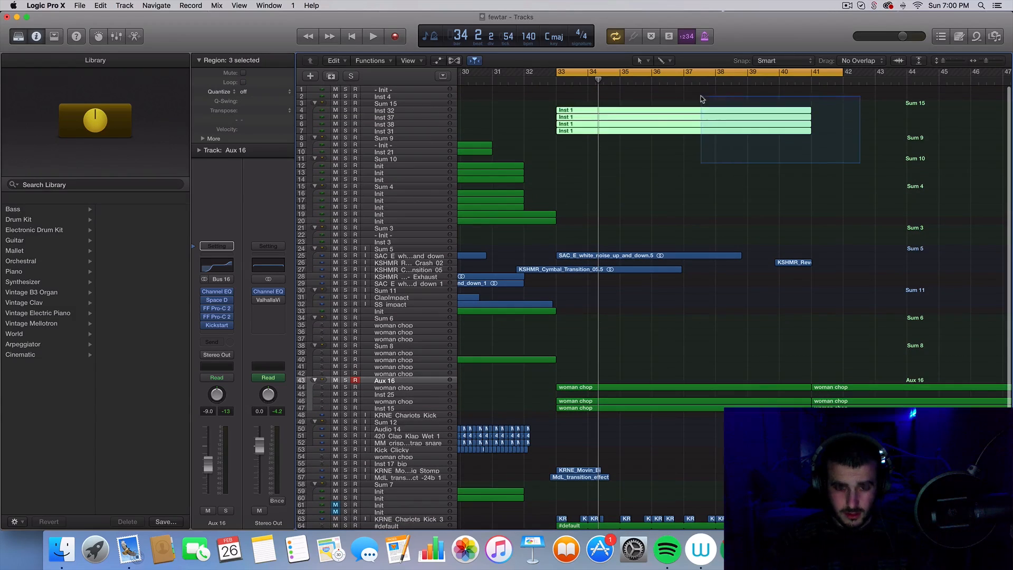
key("super+r")
- Extend the end of the cycle range to bar 49 and briefly play the doubled drop from bar 33
scroll(819, 151, "down", 4)
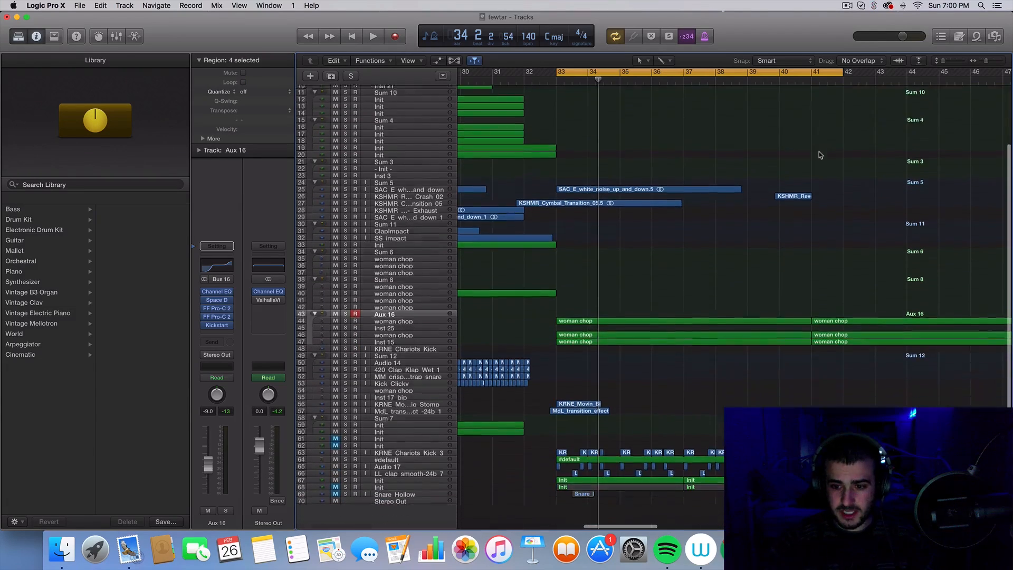
key("super+Left")
key("super+Left")
key("super+Left")
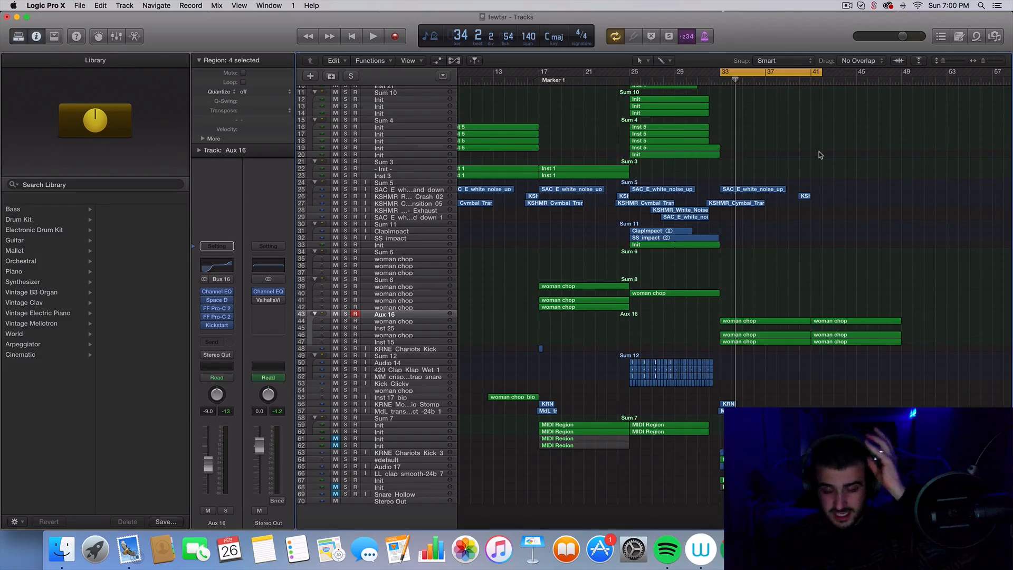
left_click(834, 222)
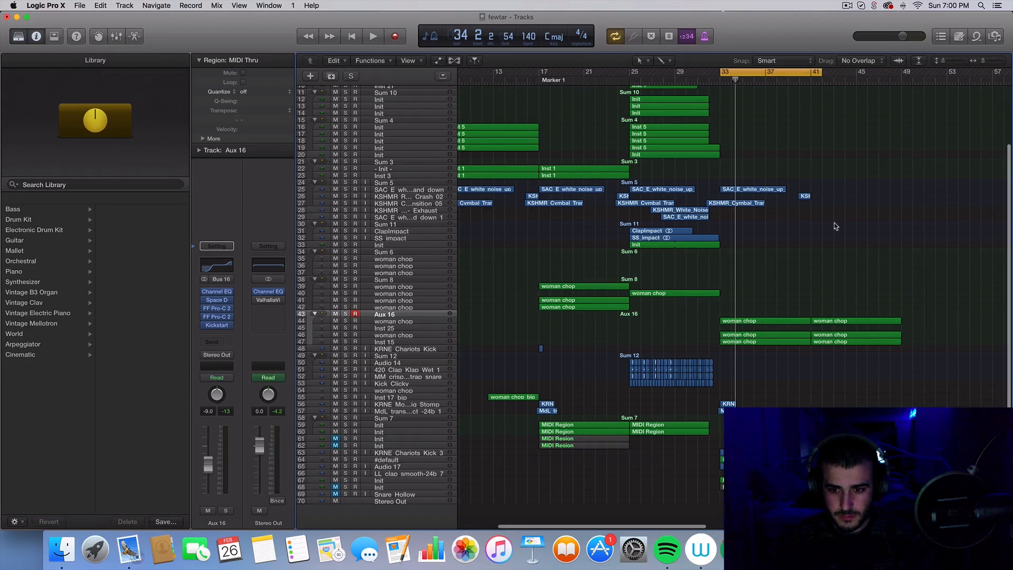
key("super+Right")
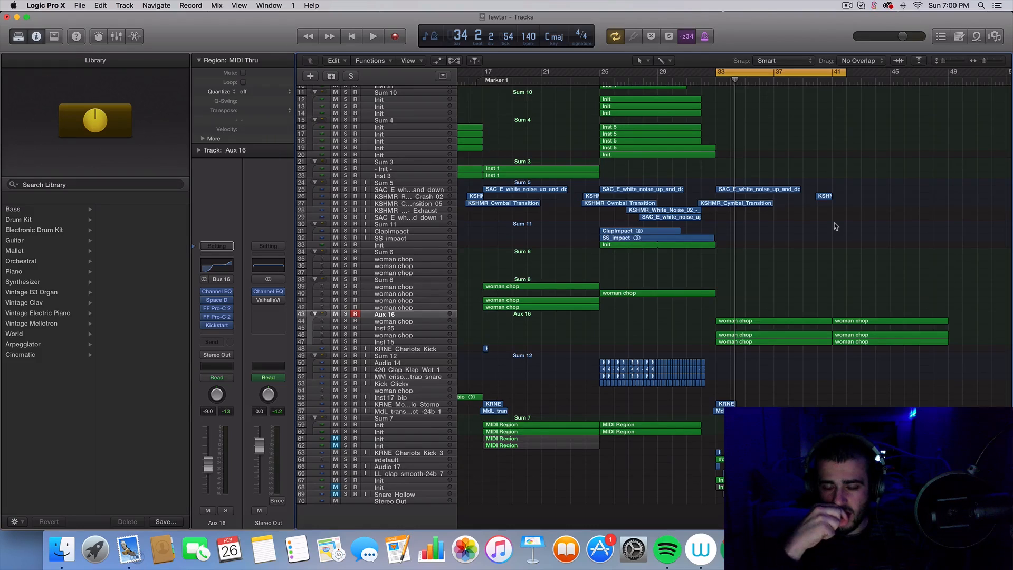
scroll(838, 190, "up", 2)
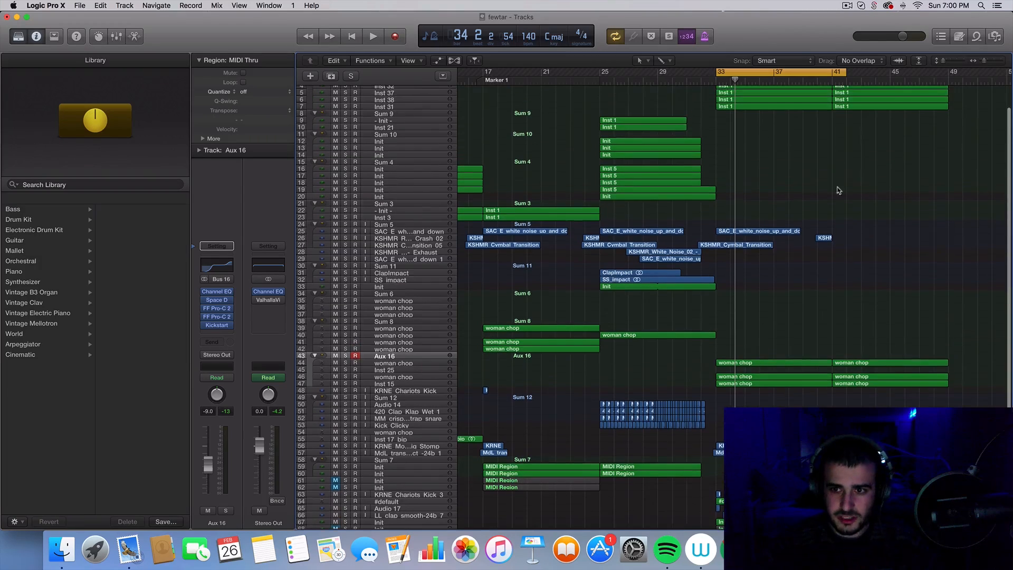
left_click_drag(839, 71, 944, 82)
key("space")
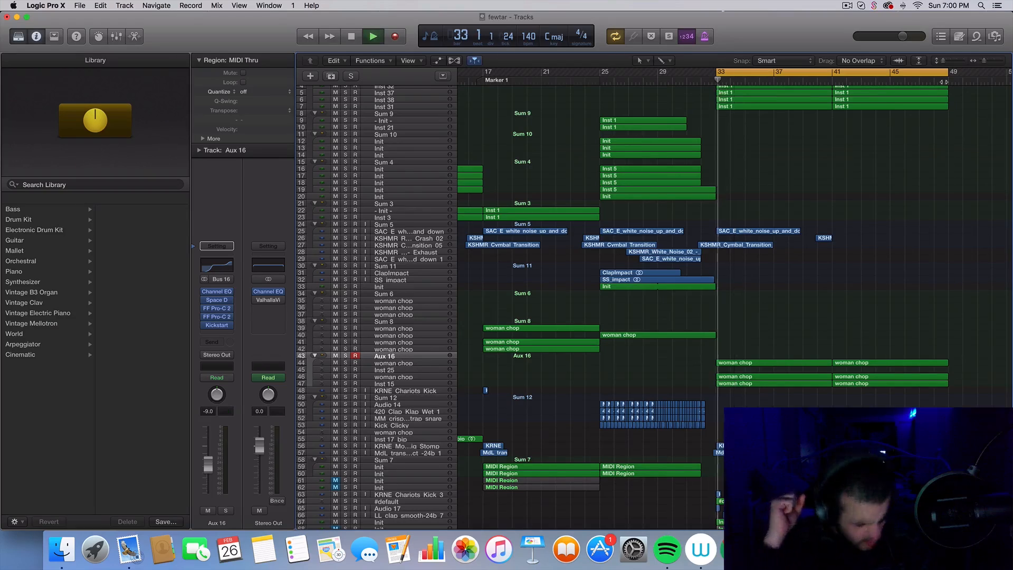
key("space")
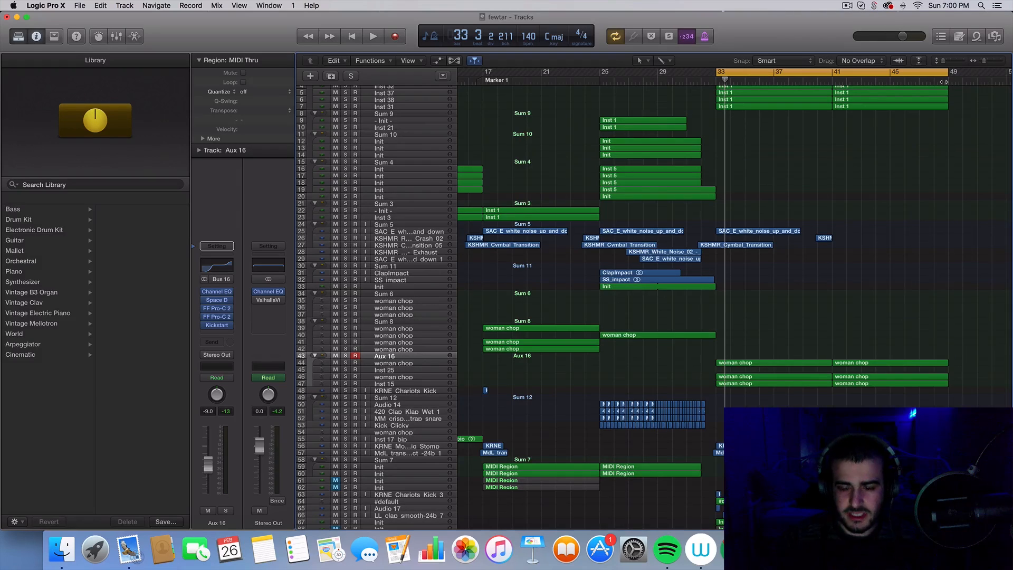
- Review the tracks and stacks of the arrangement from bar 33 onward, including the empty area after bar 49
scroll(876, 205, "right", 8)
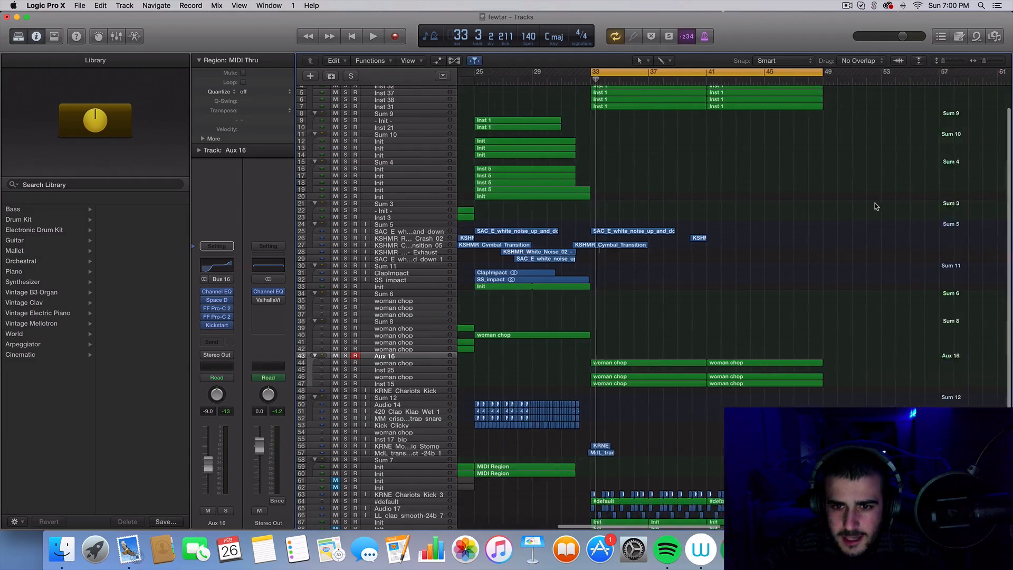
scroll(822, 245, "up", 3)
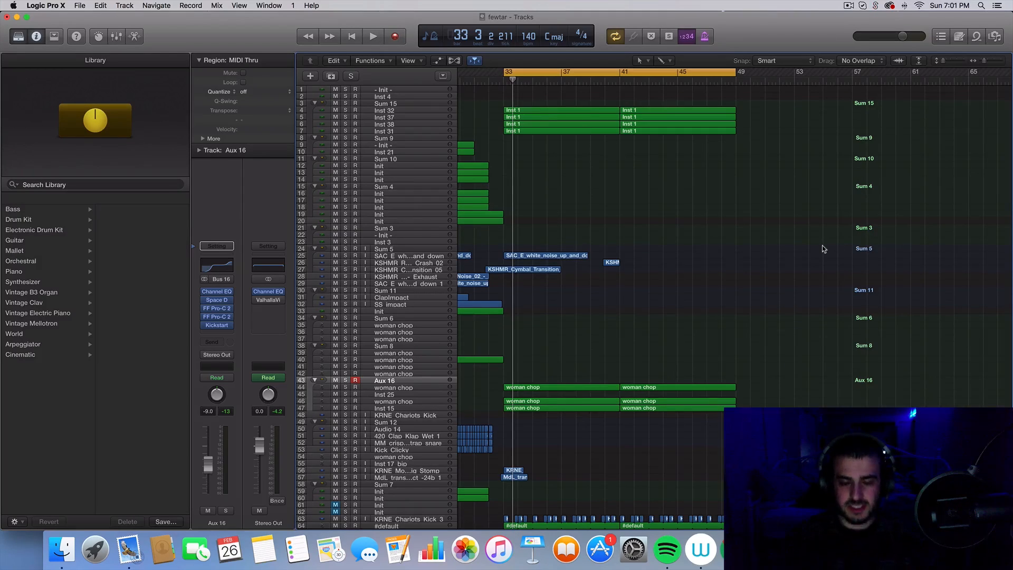
scroll(808, 306, "down", 4)
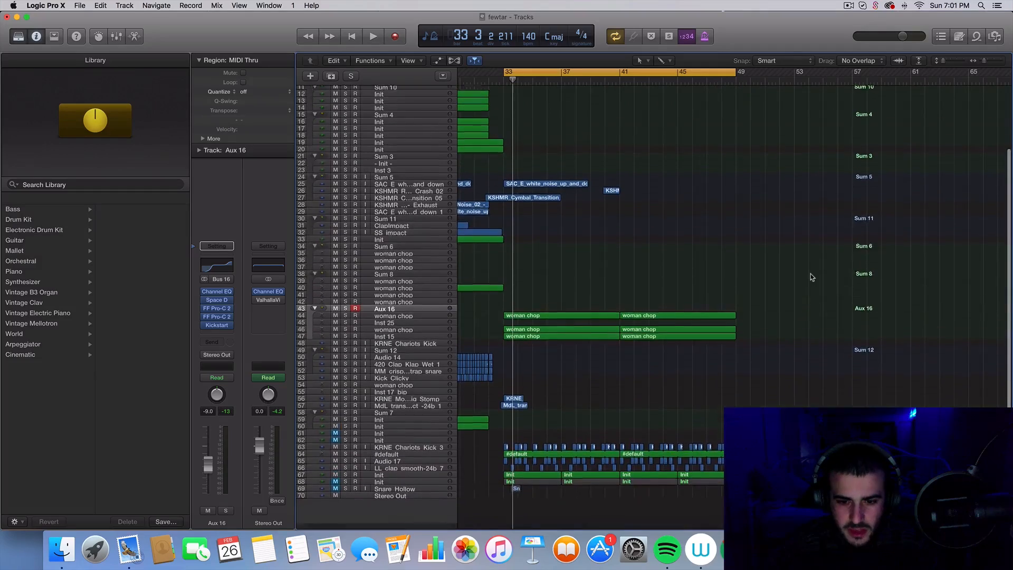
scroll(812, 277, "up", 5)
scroll(811, 277, "down", 5)
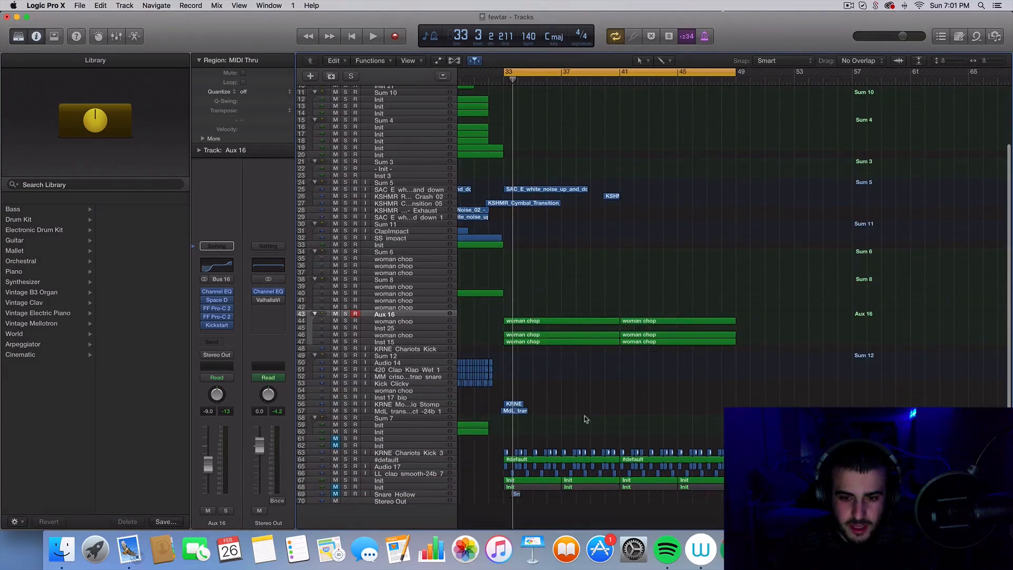
scroll(599, 290, "up", 4)
scroll(704, 314, "down", 5)
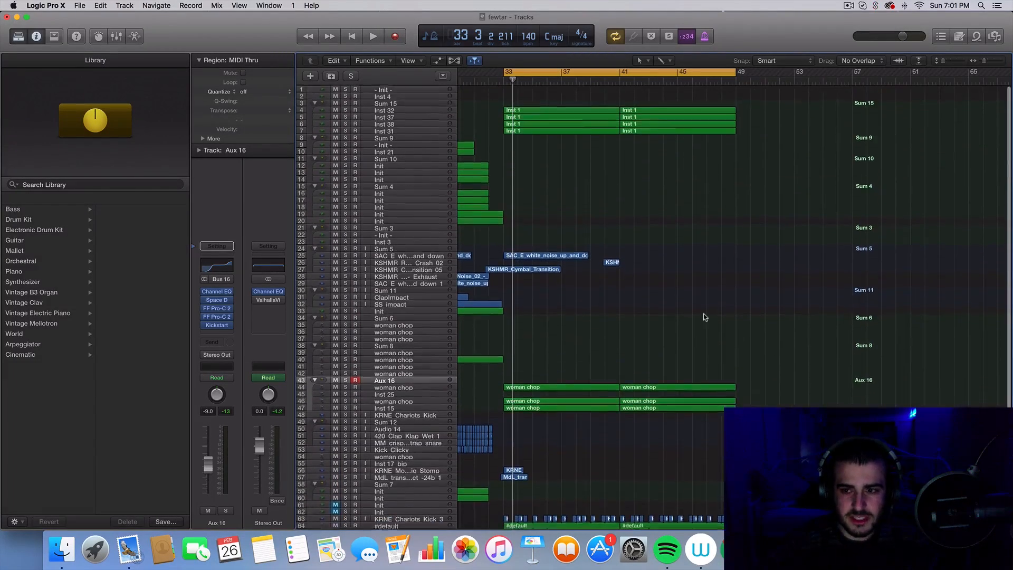
scroll(704, 312, "up", 2)
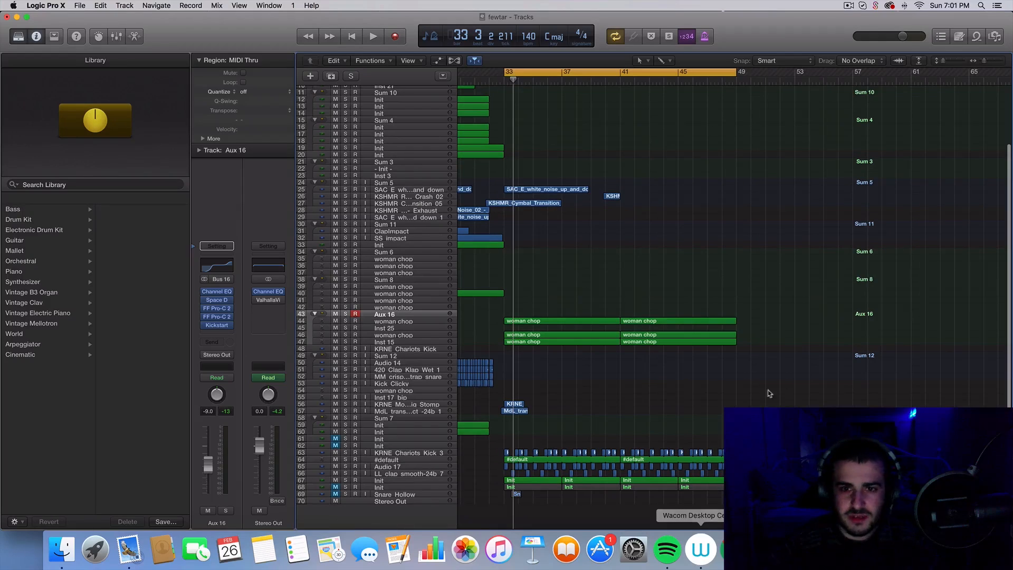
scroll(834, 385, "up", 5)
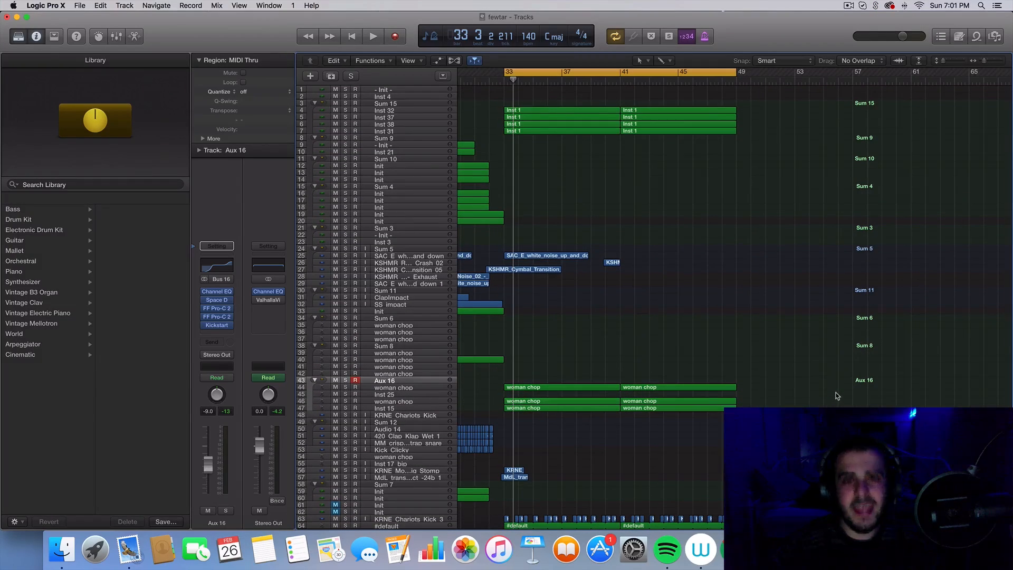
scroll(903, 343, "up", 3)
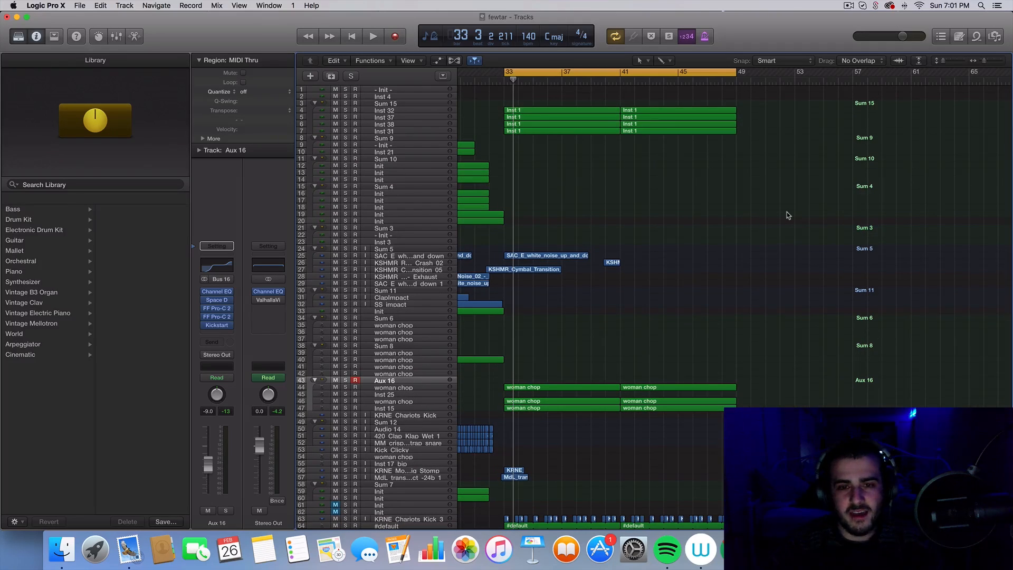
scroll(787, 212, "up", 2)
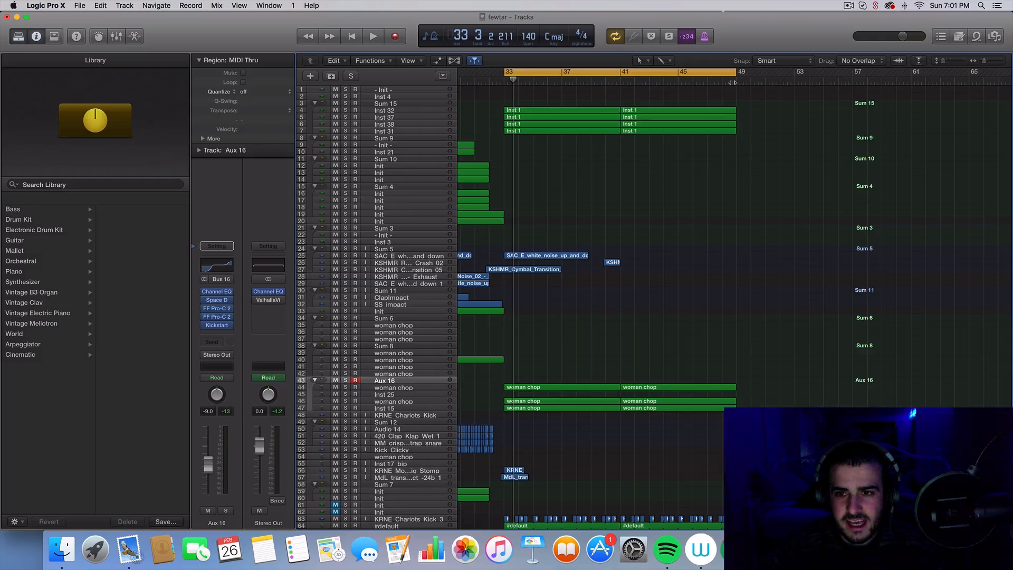
- Extend the end of the cycle range to bar 53
left_click_drag(738, 79, 791, 83)
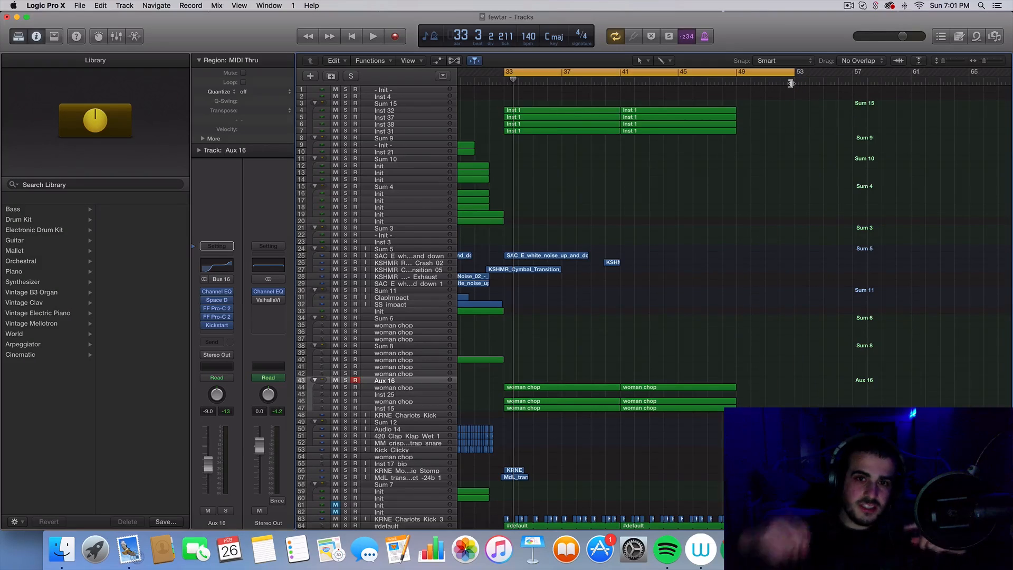